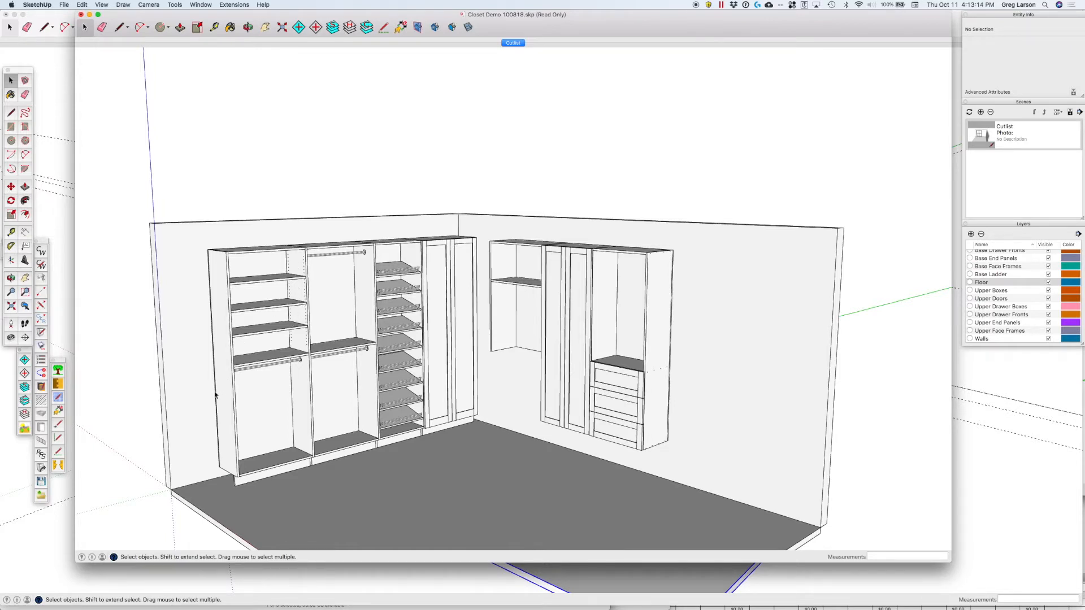
Inspect the finished closet model's floor cabinets by selecting their side panels and other carcass parts.
scroll(215, 395, up, 5)
scroll(214, 396, up, 2)
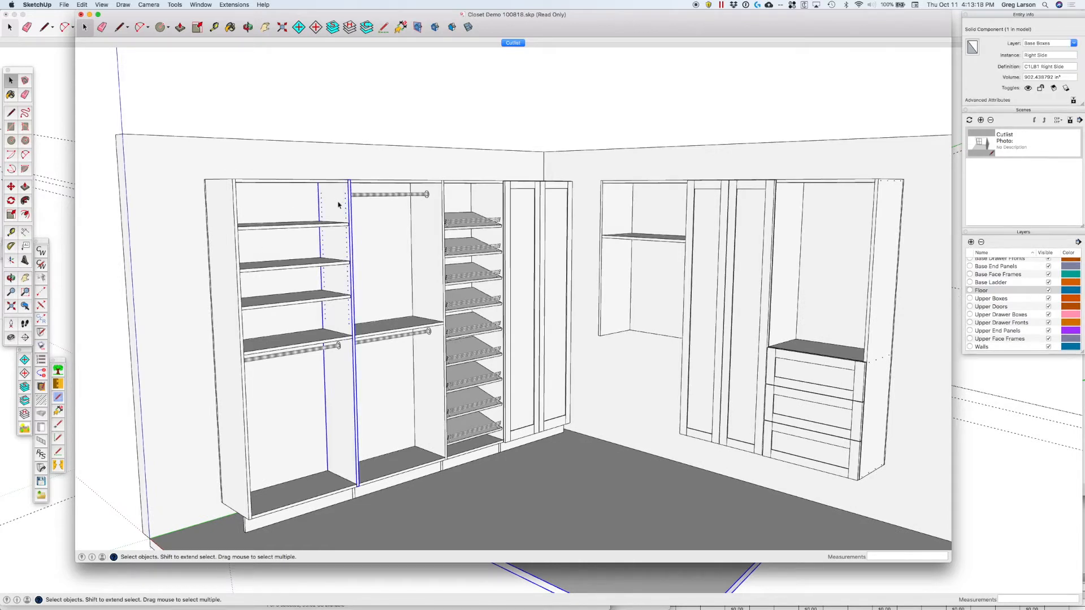
click(428, 232)
click(492, 198)
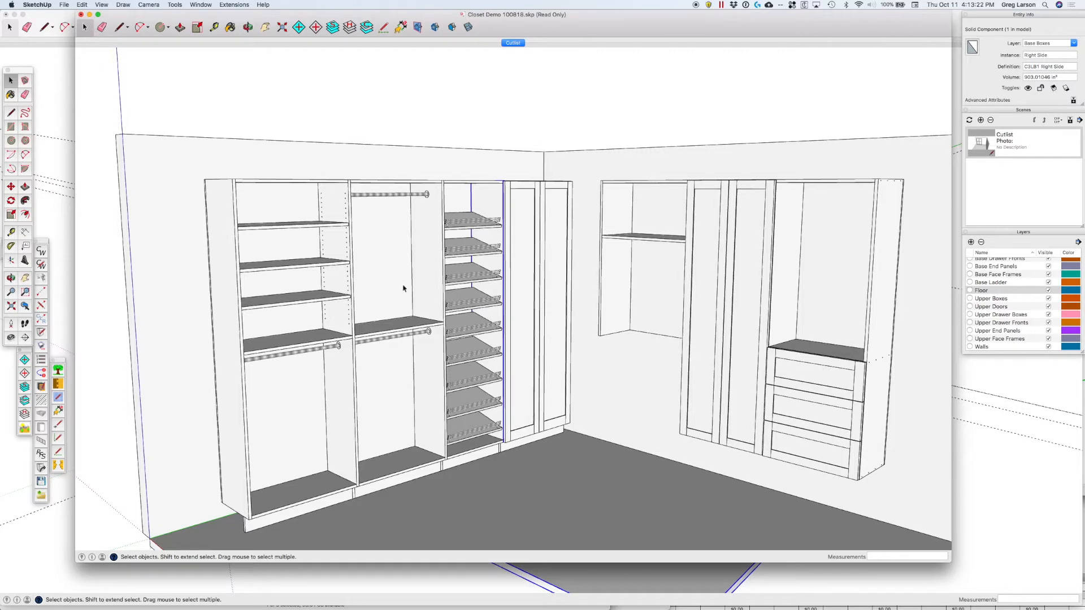
click(286, 183)
shift+click(380, 182)
click(412, 467)
click(282, 408)
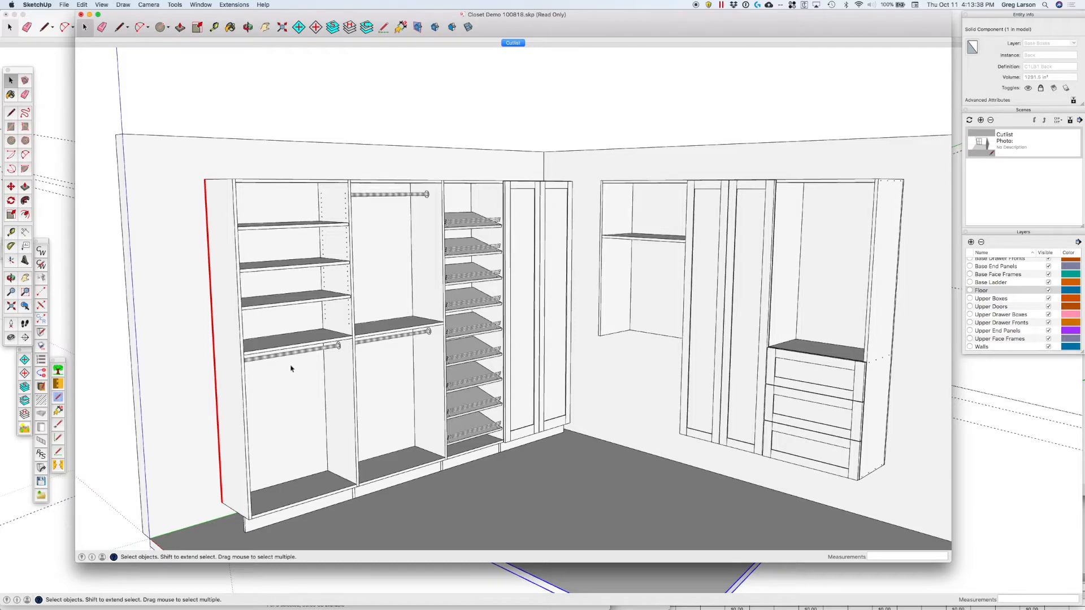
scroll(291, 368, down, 3)
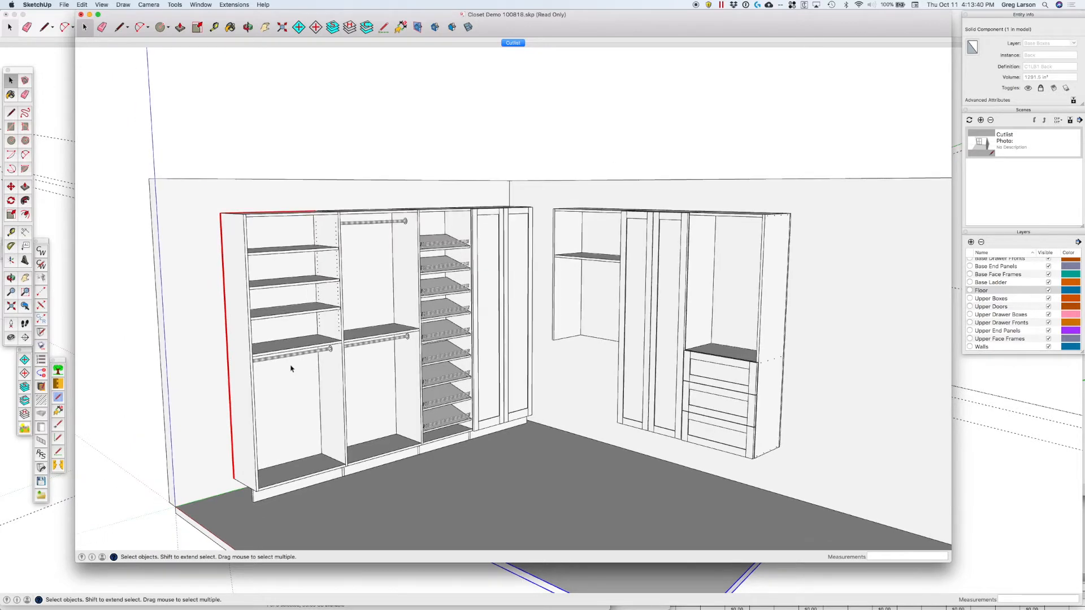
Bring the empty room model, Closet Demo New, to the front and measure from the shaded wall's floor edge to the parallel guide line.
click(414, 577)
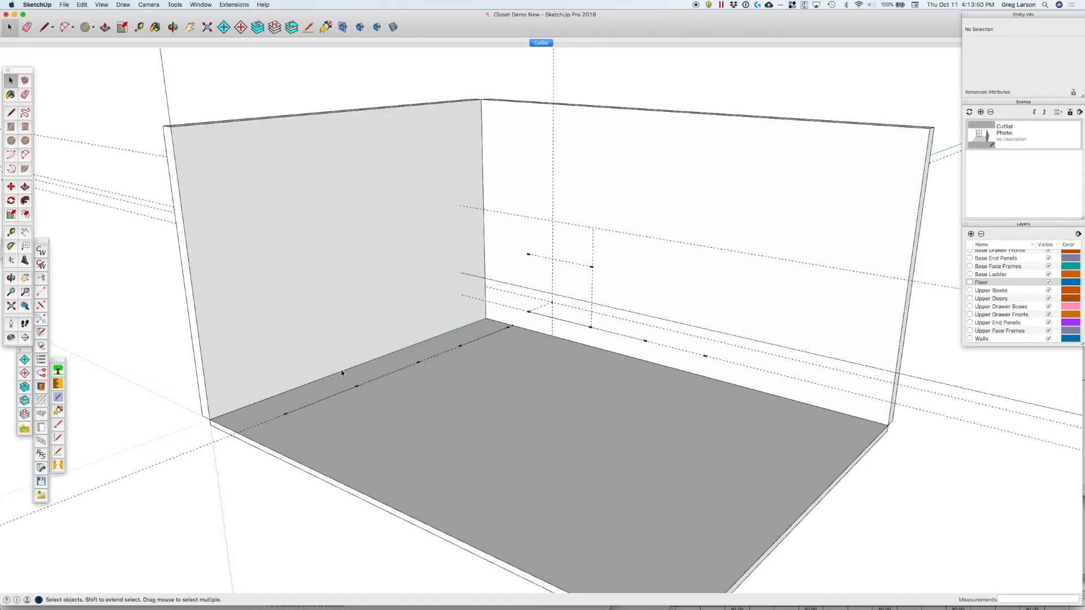
scroll(342, 373, up, 2)
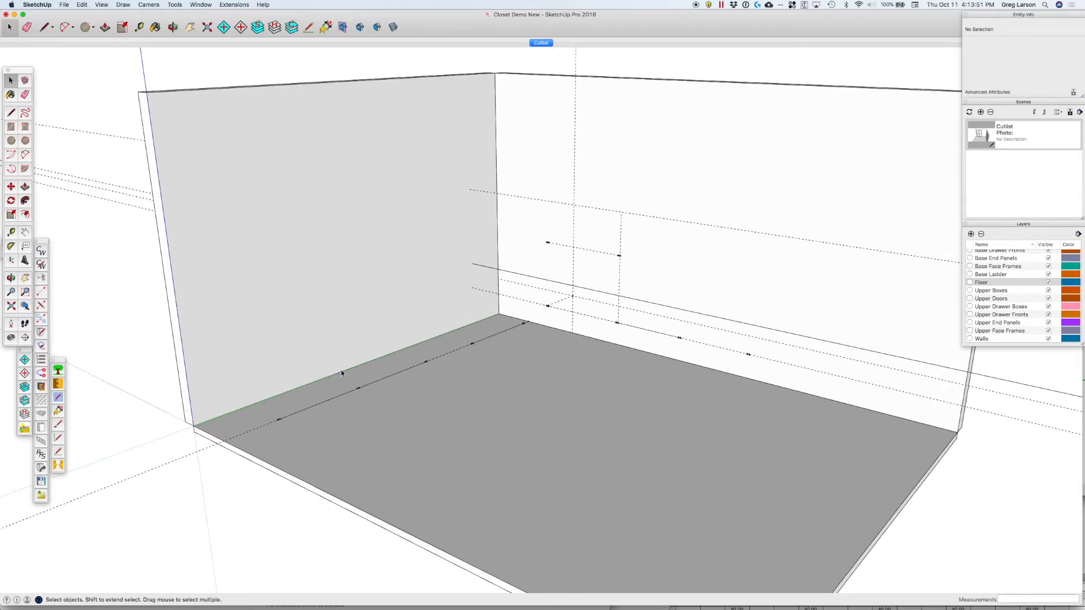
key(t)
click(372, 361)
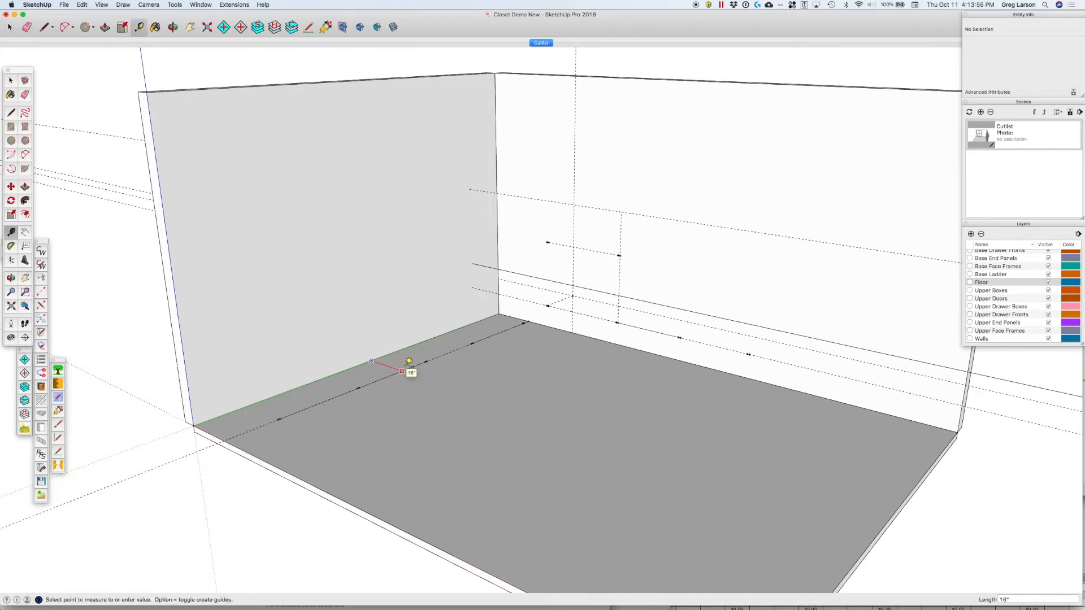
click(409, 361)
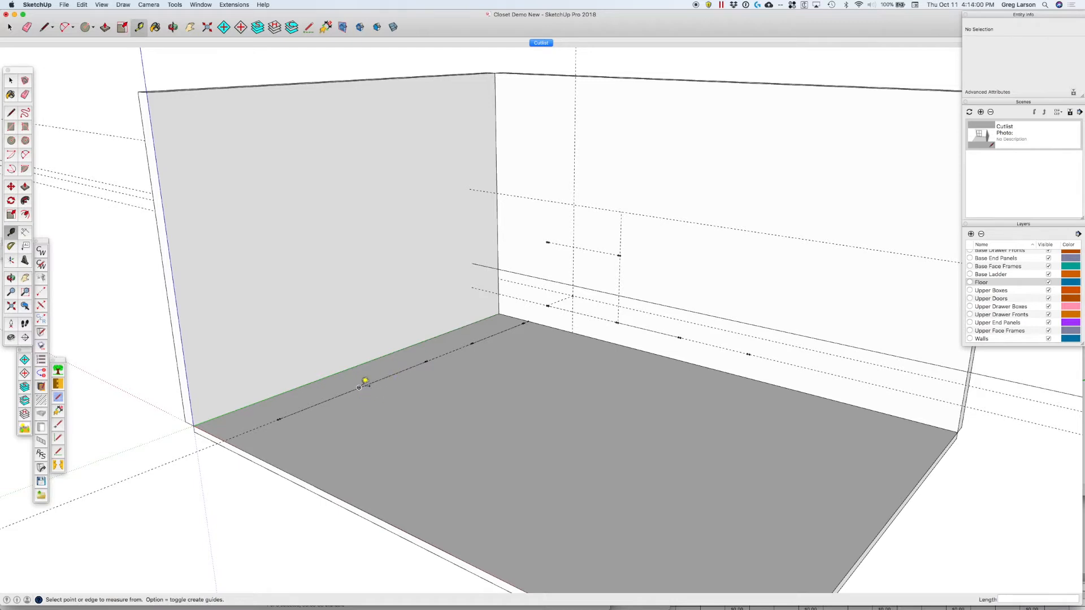
key(space)
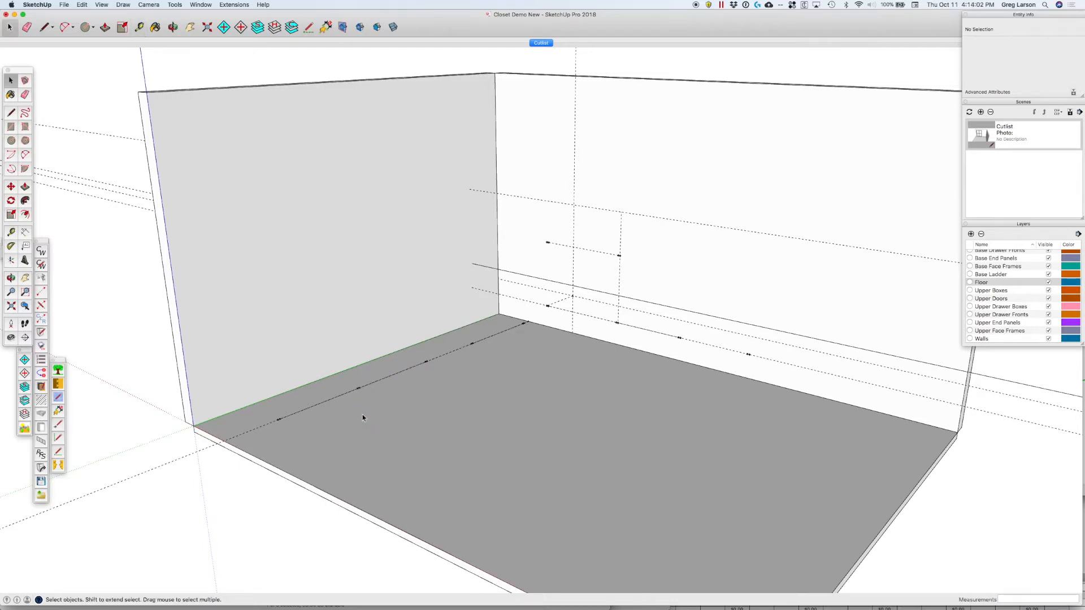
Try a construction line about 17" long on the floor and undo it.
drag(62, 364, 61, 306)
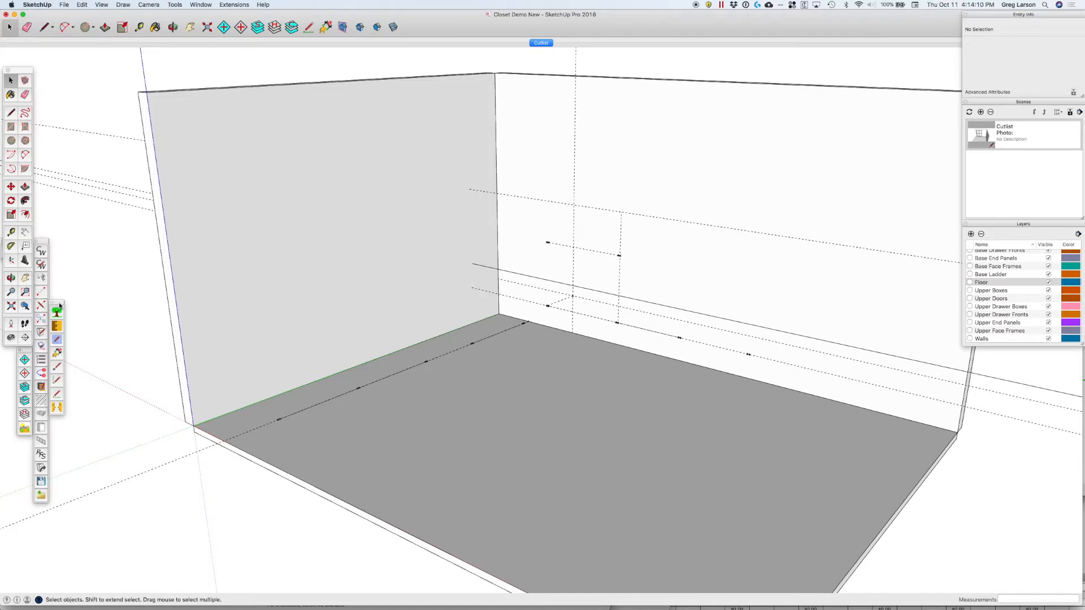
click(56, 396)
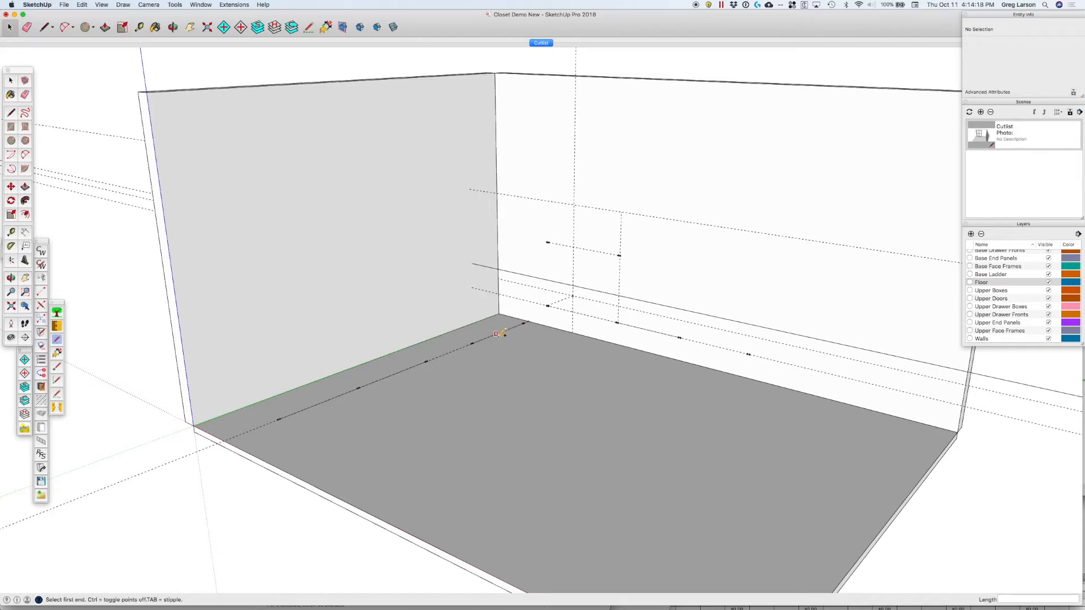
click(491, 389)
click(526, 415)
key(super+z)
Set the project's drilling method to Line Boring in the CabWriter settings.
click(41, 265)
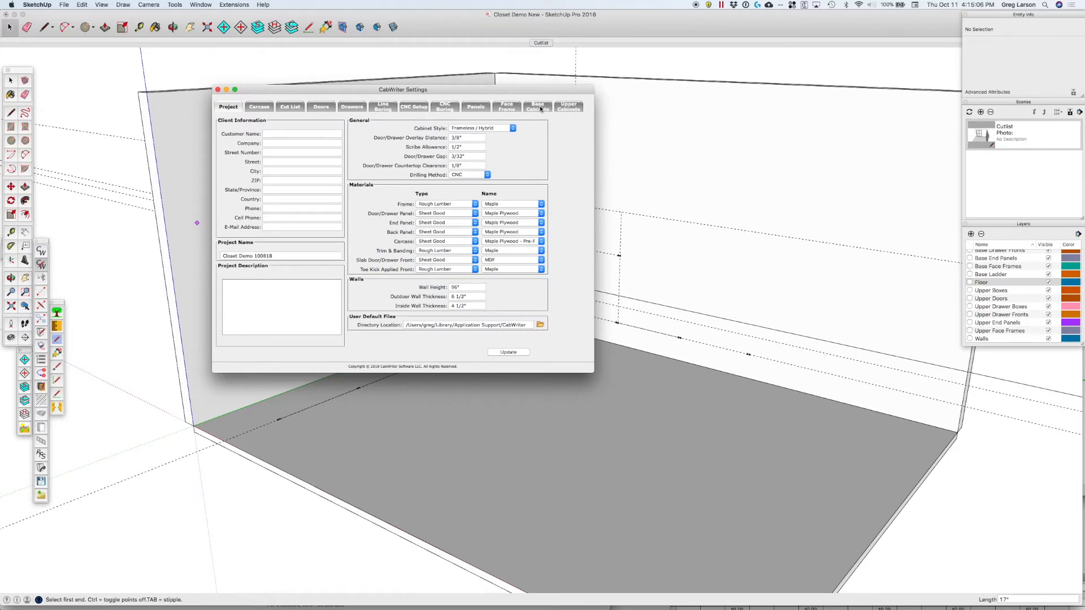
click(259, 107)
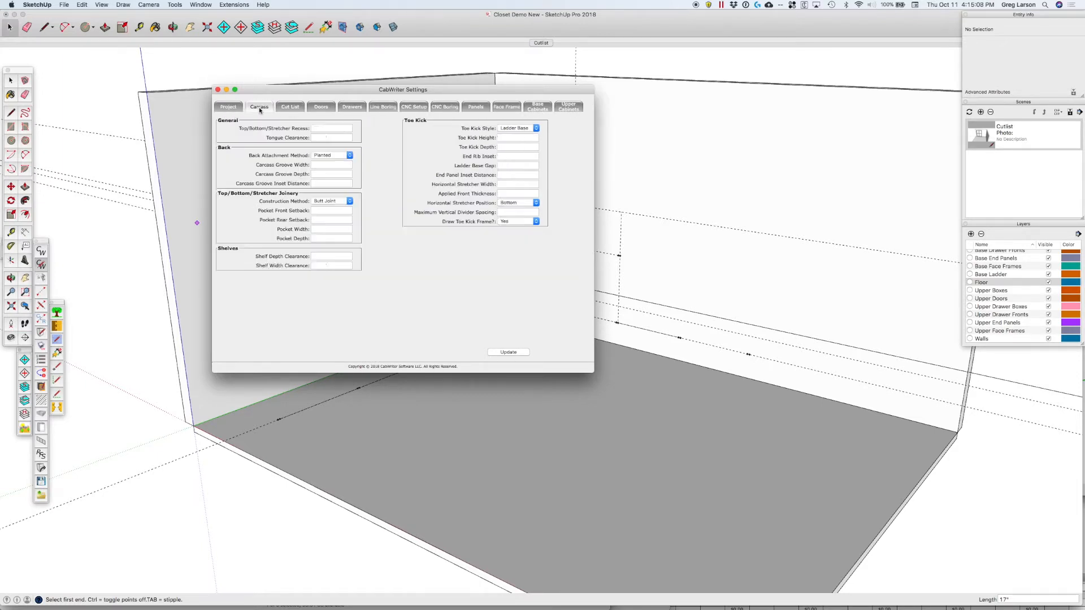
click(225, 110)
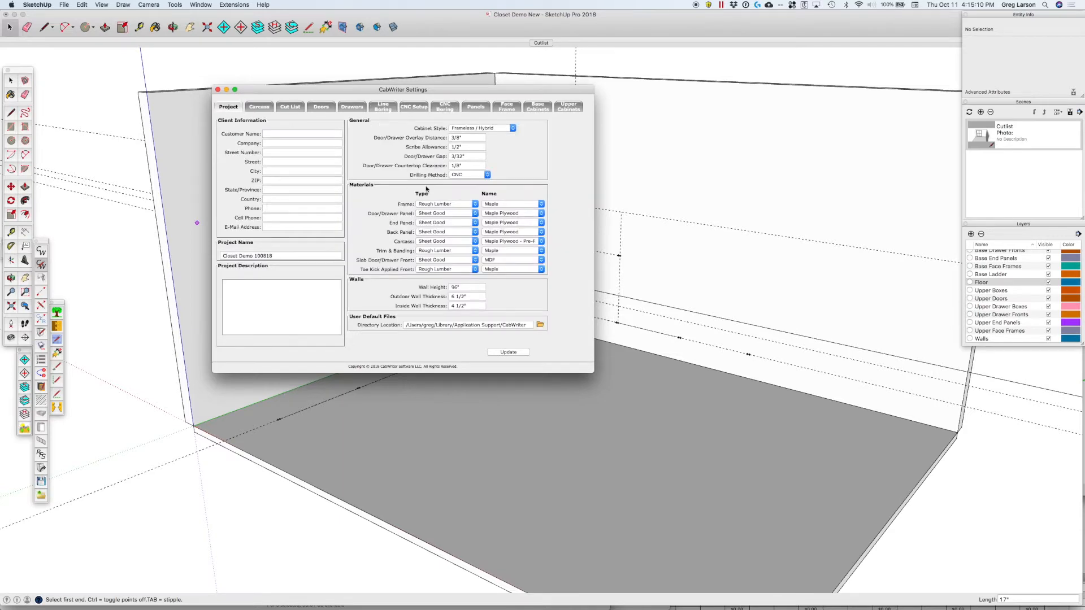
click(458, 177)
click(460, 183)
Review the line boring settings and the base cabinets' countertop height and thickness, carcass gap and divided base height.
click(384, 110)
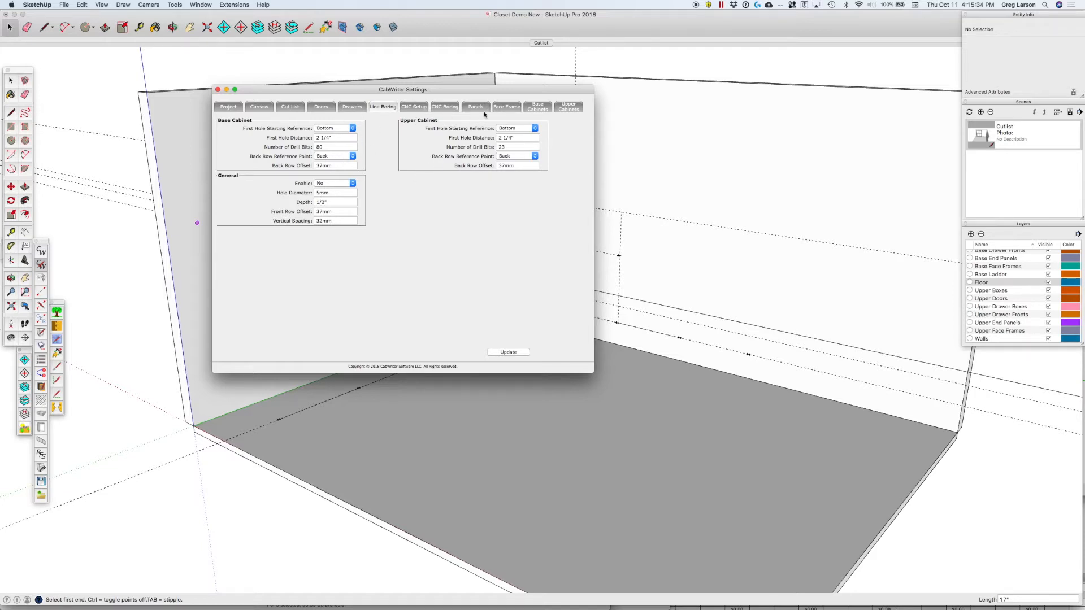
click(539, 111)
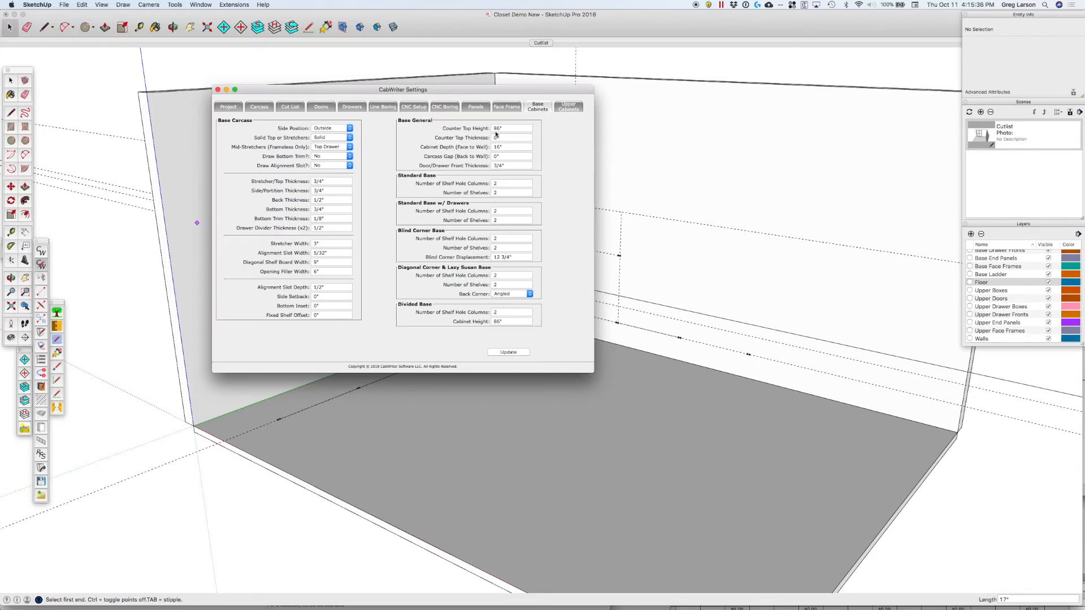
click(497, 128)
click(499, 321)
click(495, 138)
click(494, 157)
Set the carcass toe kick depth to 3/4" and close the settings.
click(269, 106)
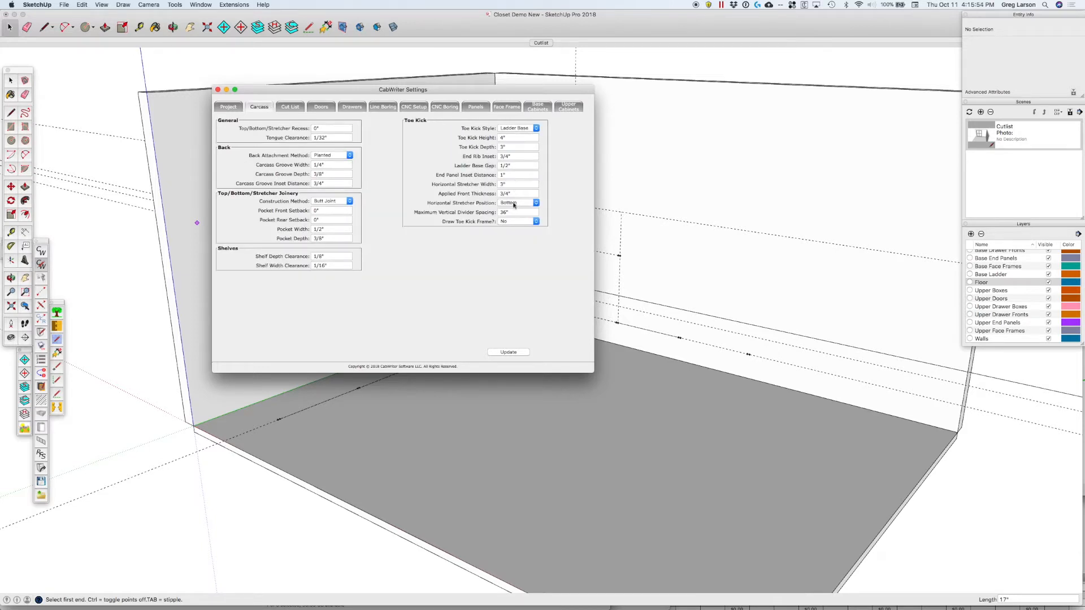
click(515, 223)
click(563, 181)
click(527, 129)
click(560, 138)
click(503, 146)
click(218, 90)
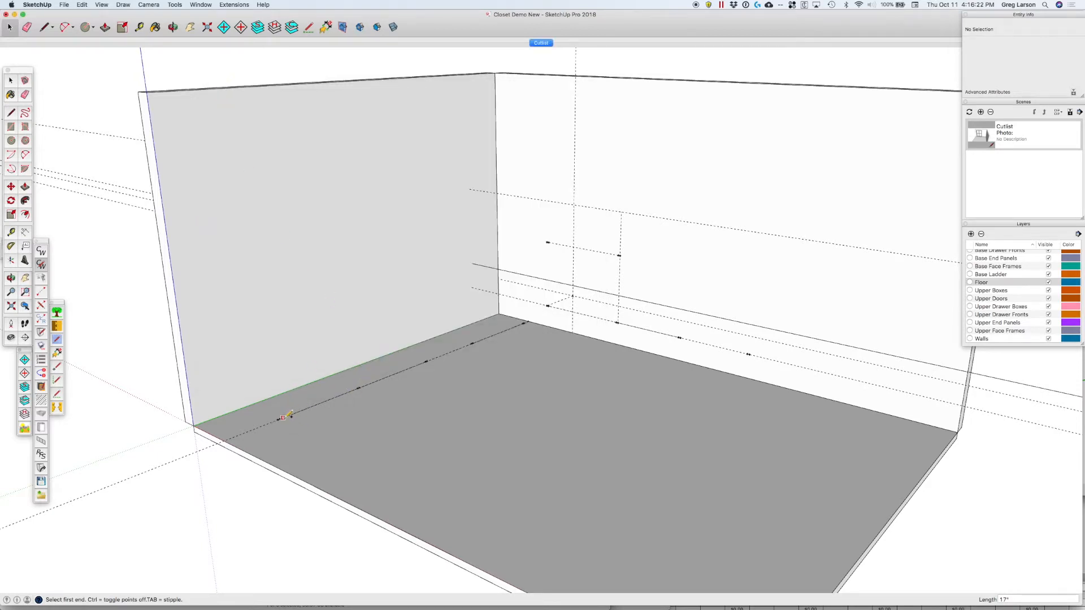
Measure the distance between the first two marks on the floor guide line nearest the wall's open end.
key(t)
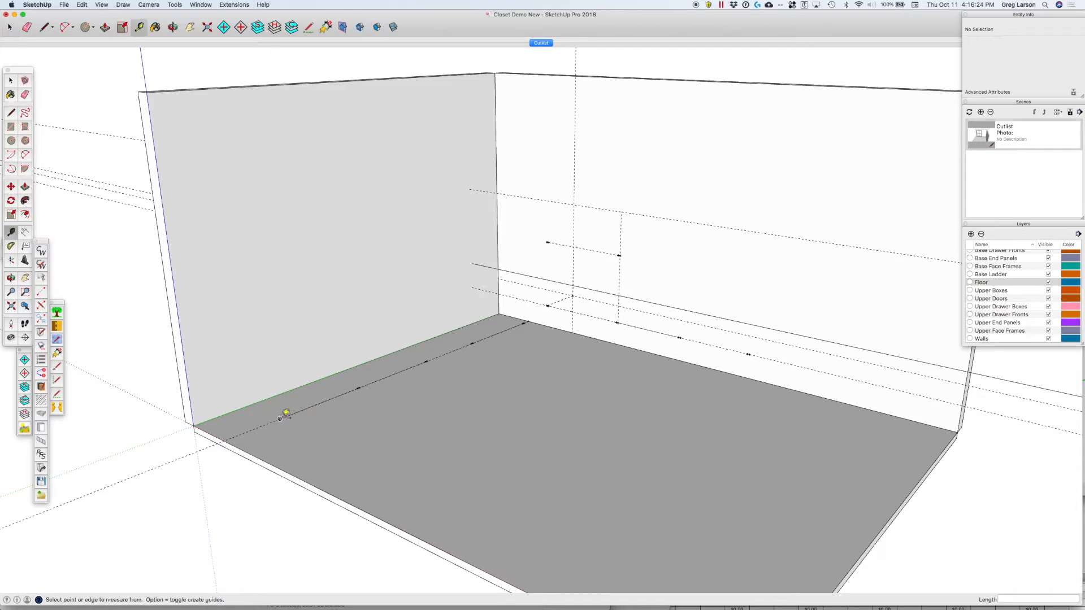
click(280, 418)
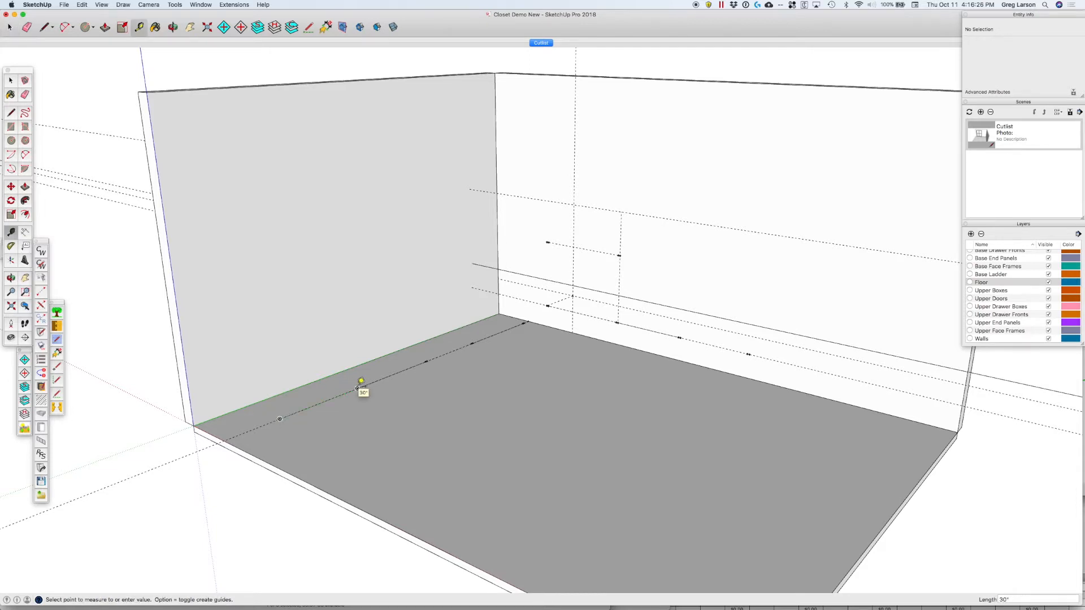
click(357, 389)
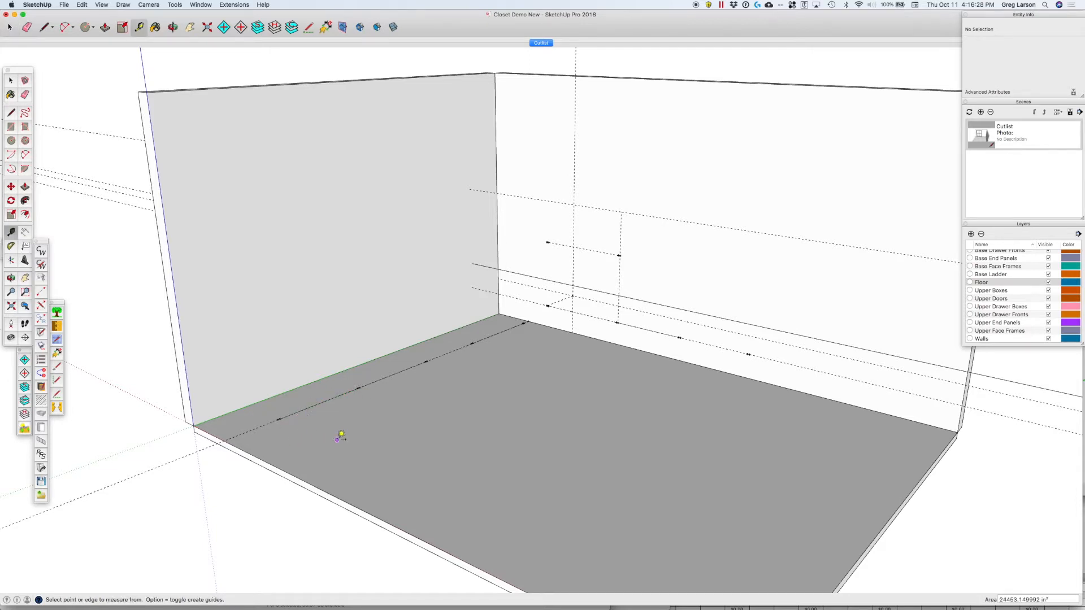
Place a Left Finish end stile at the first guide mark, directed along the guide line toward the second mark.
key(s)
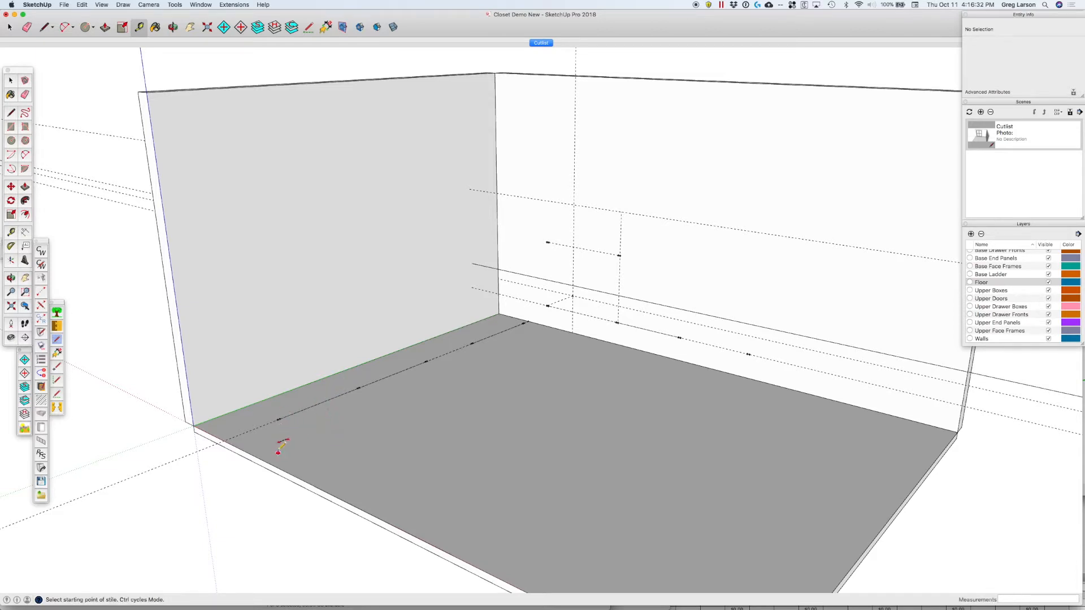
click(278, 420)
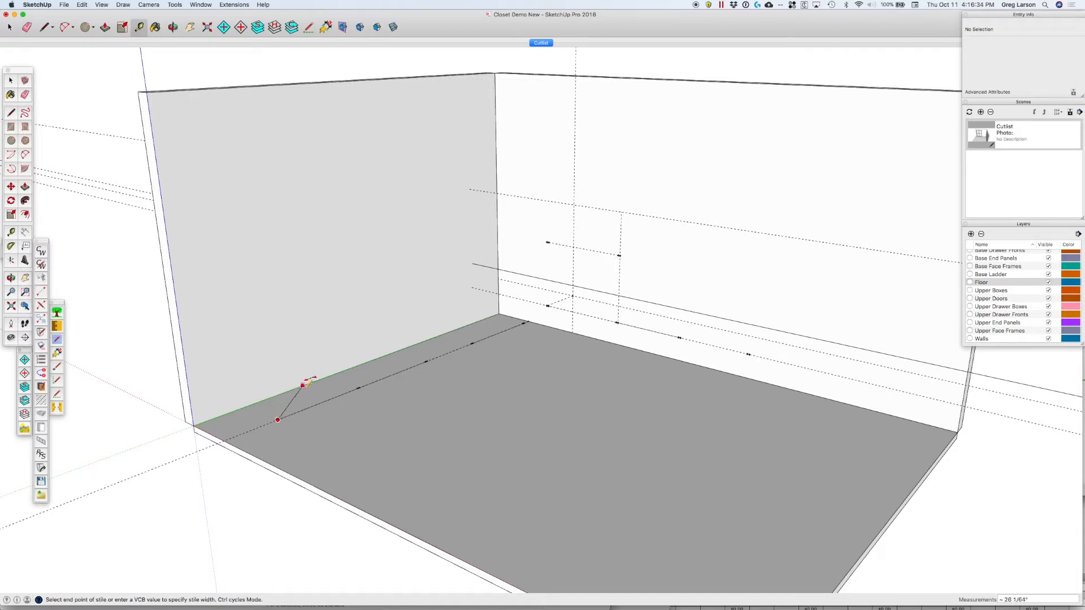
click(322, 402)
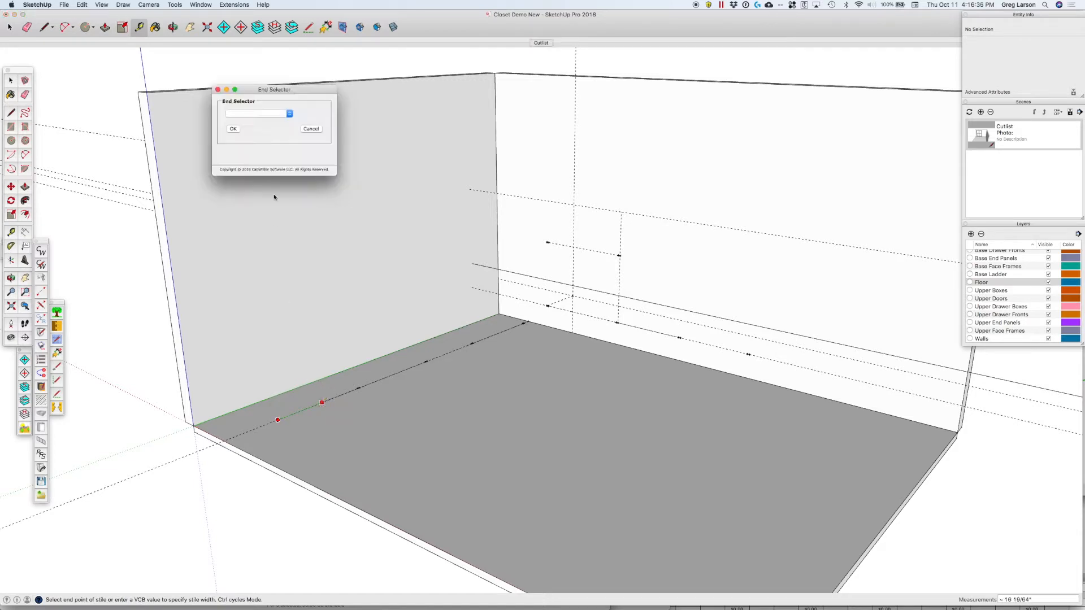
click(263, 114)
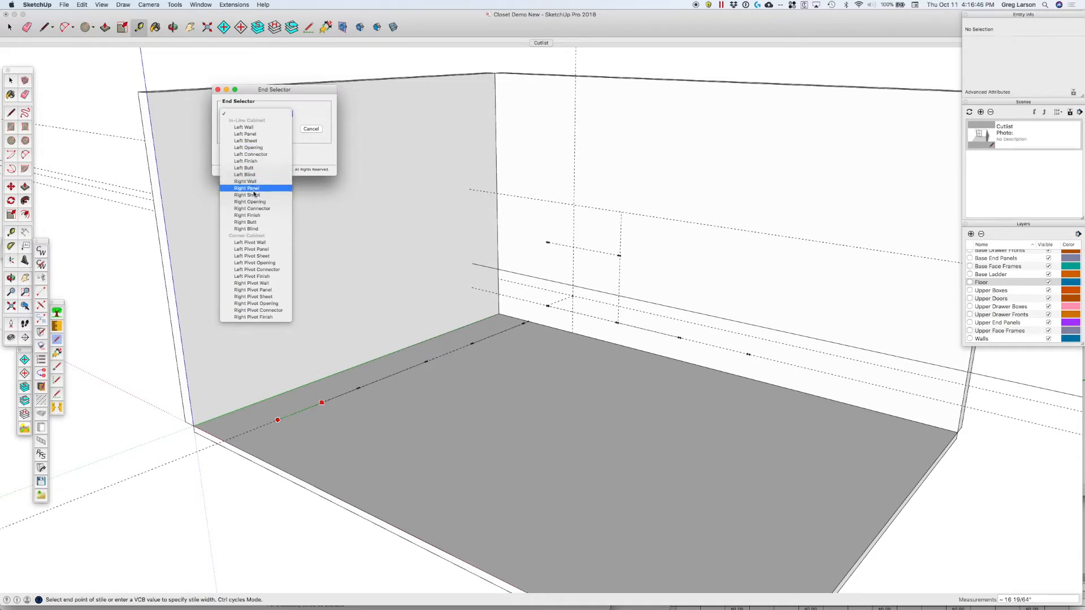
click(254, 162)
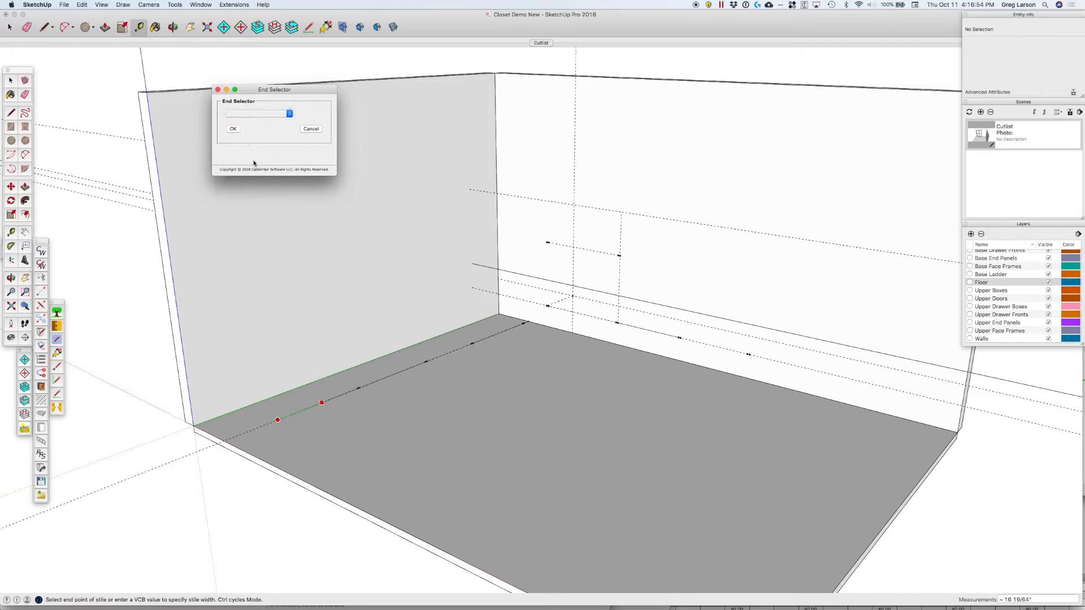
click(233, 129)
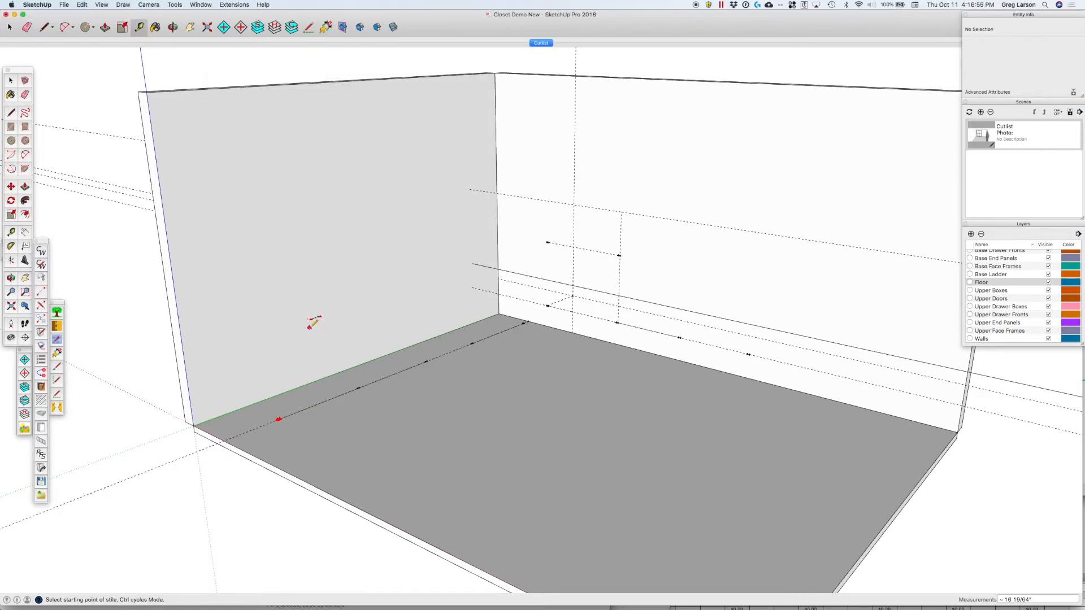
Examine the new stile marker, review the face frame, carcass and base cabinet settings, and close them.
scroll(281, 428, up, 5)
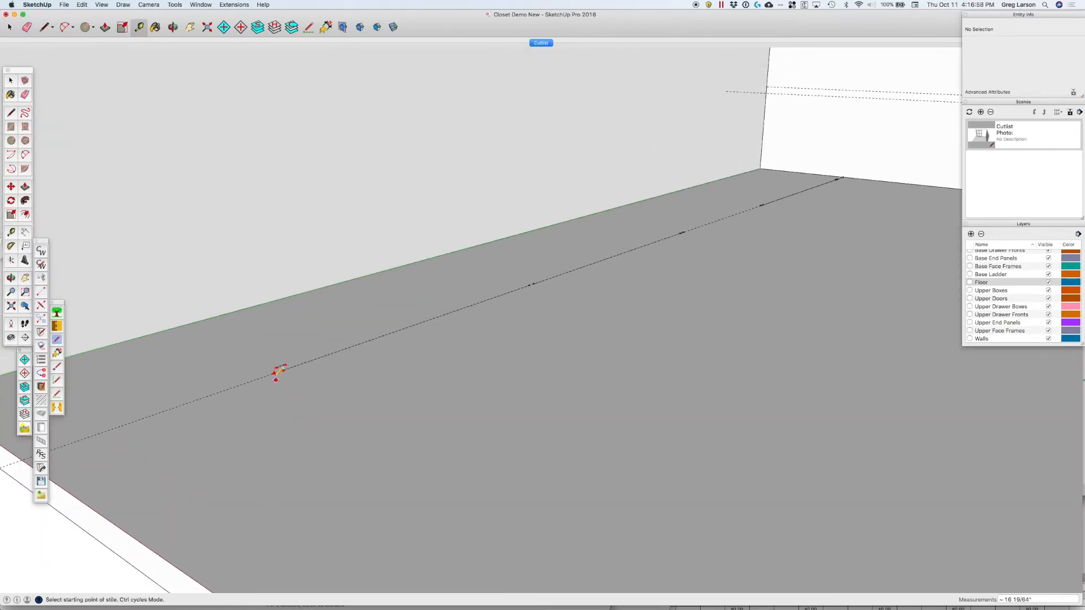
click(42, 265)
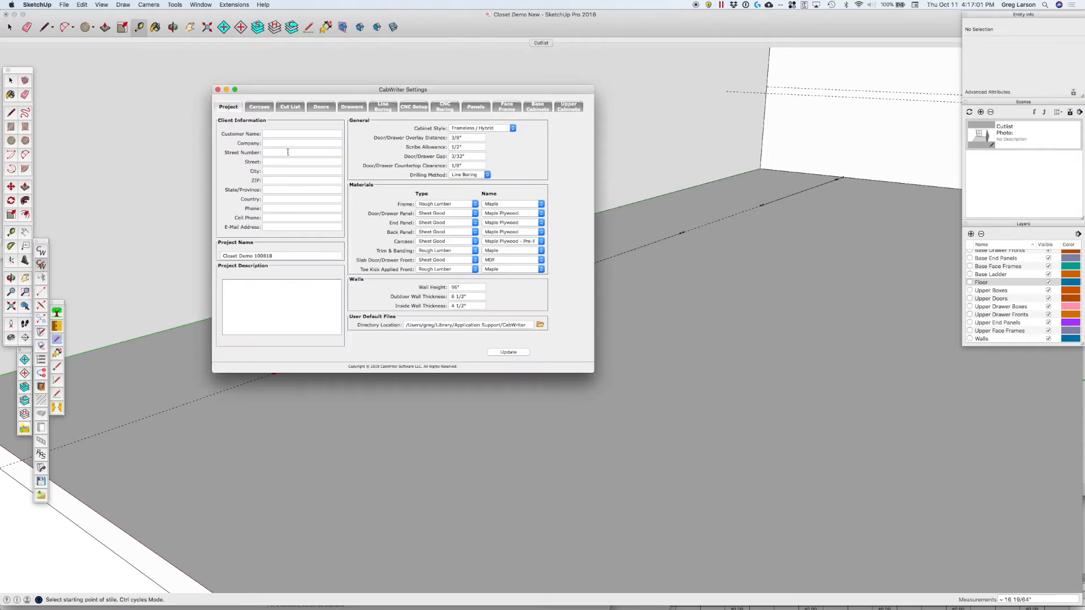
click(507, 108)
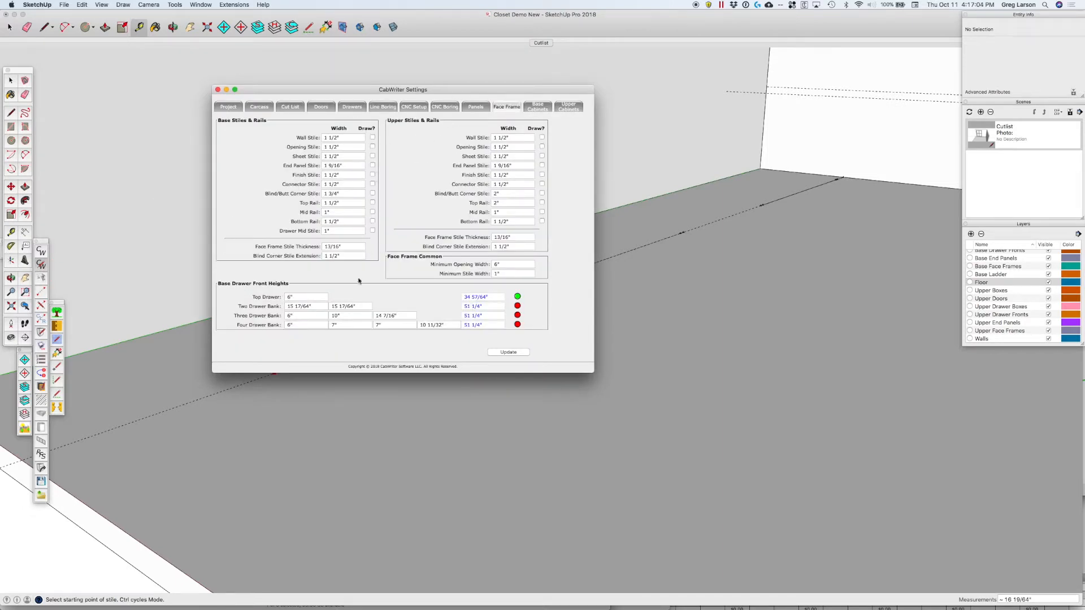
click(261, 107)
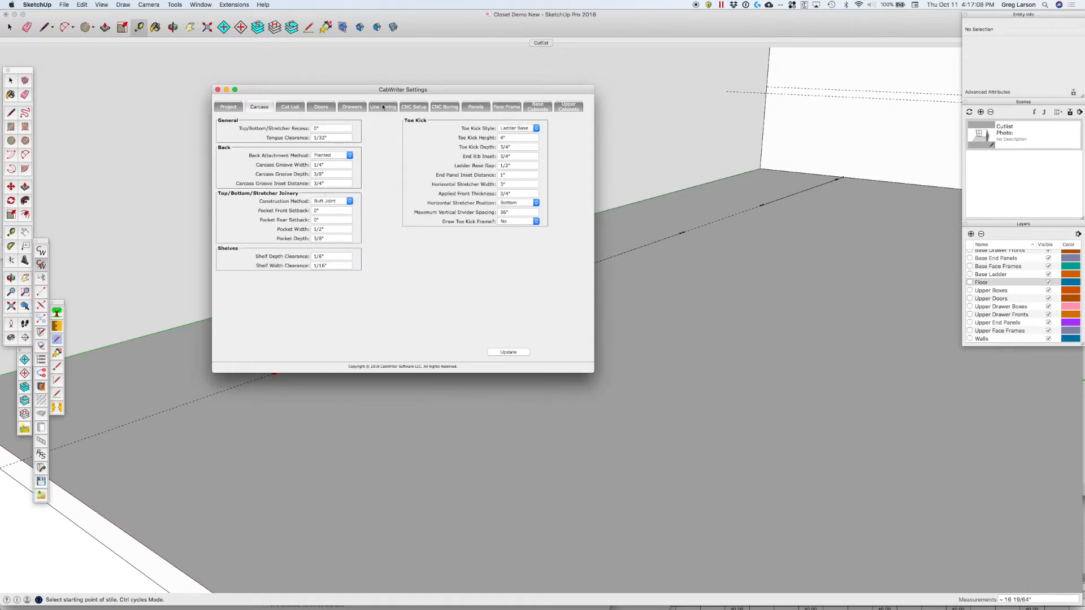
click(540, 108)
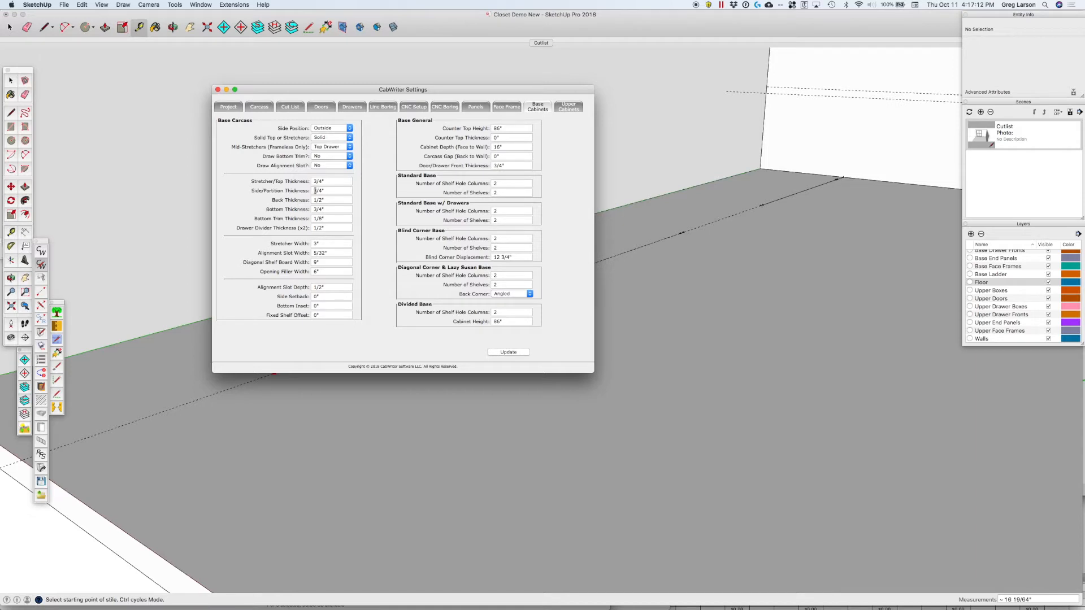
click(218, 89)
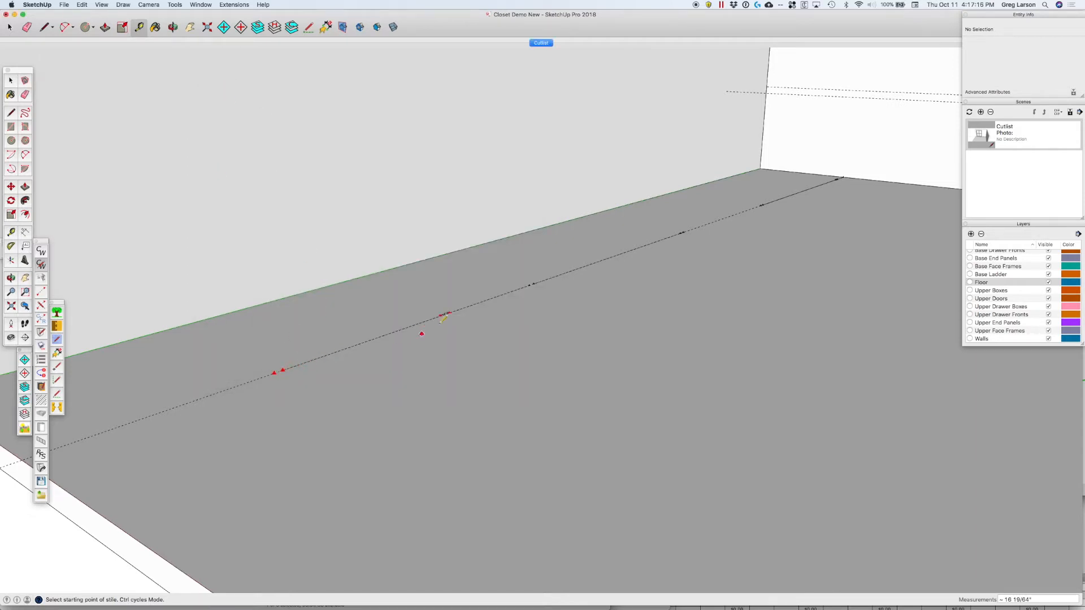
Place a Right Finish end stile at the second guide mark, directed back along the guide line toward the first mark.
click(534, 284)
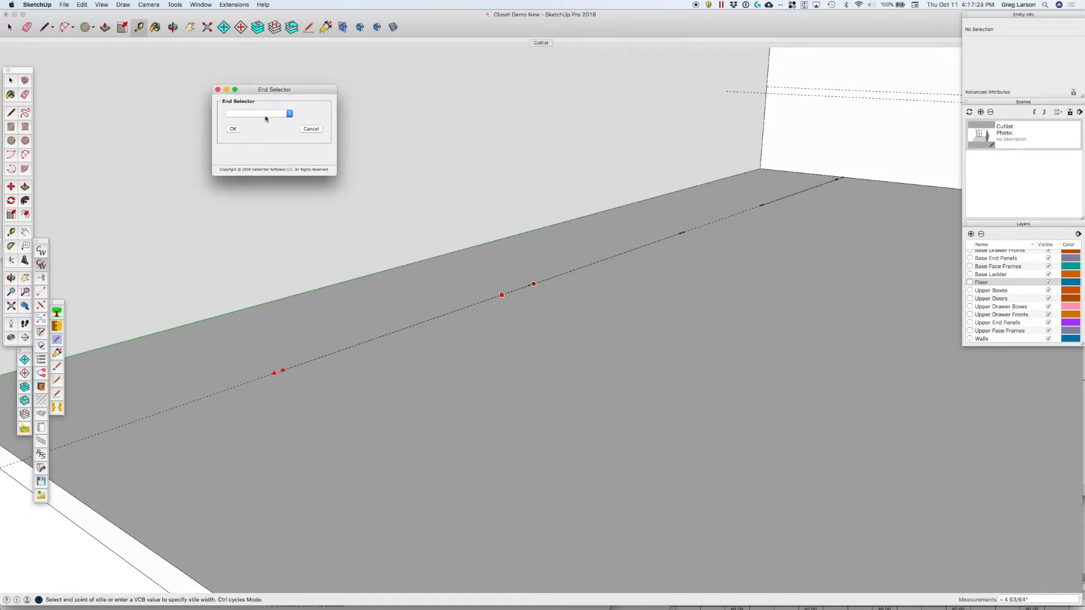
click(266, 116)
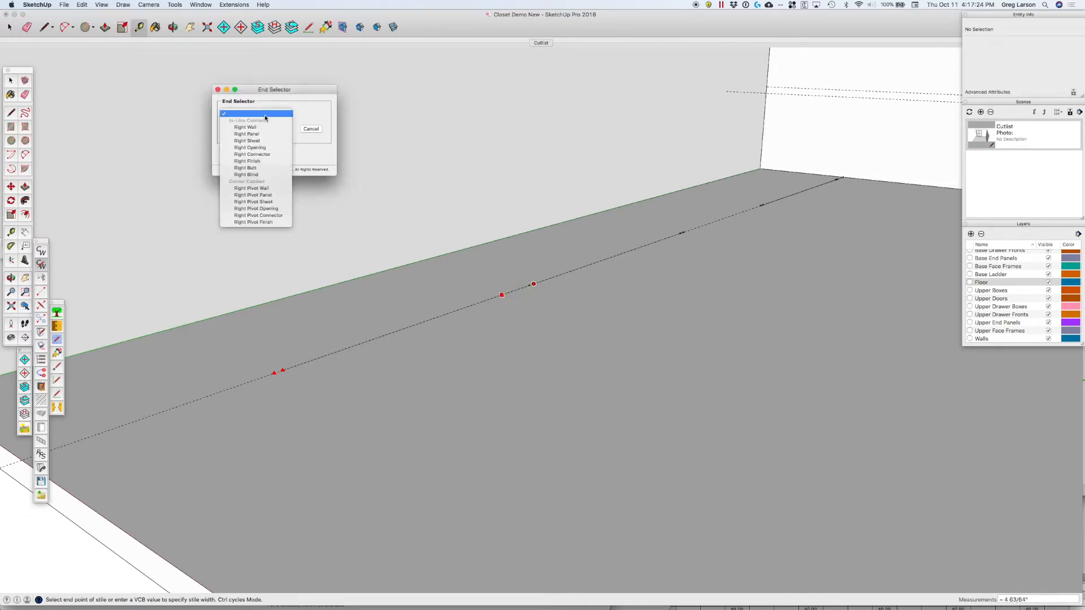
click(261, 163)
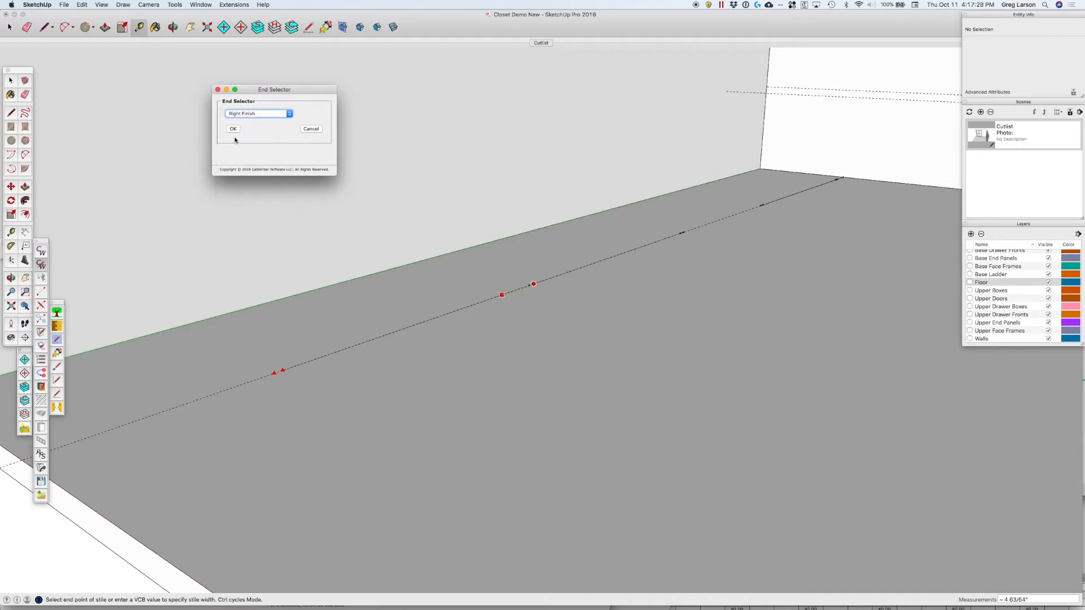
key(Return)
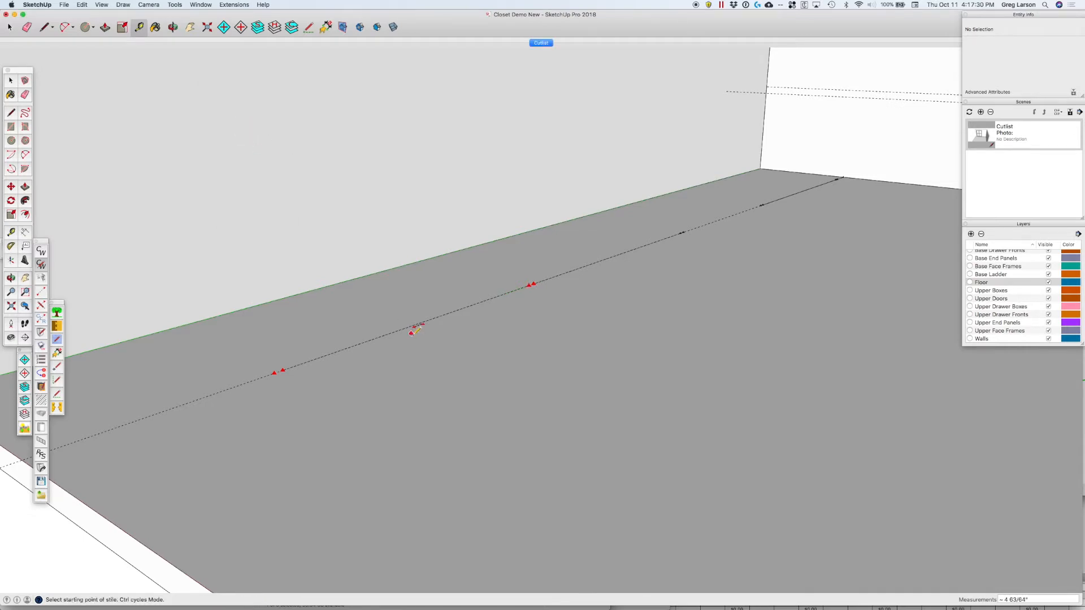
Draw a Divided Base box between the two stiles with a fixed shelf at position 1 set to 40 3/4.
scroll(415, 328, down, 4)
scroll(444, 377, down, 2)
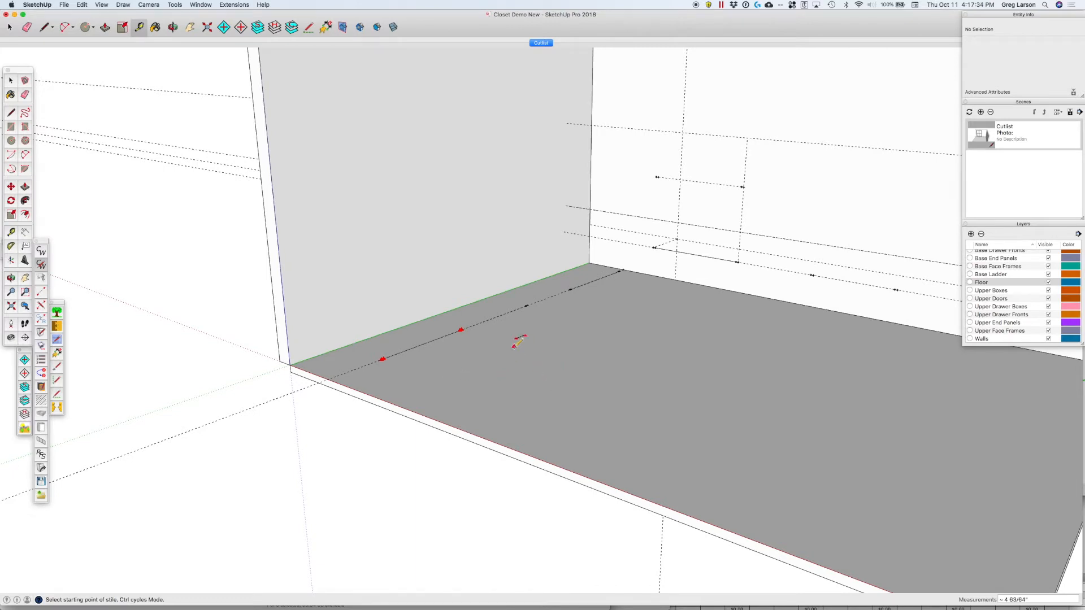
click(518, 347)
drag(361, 93, 248, 83)
click(178, 105)
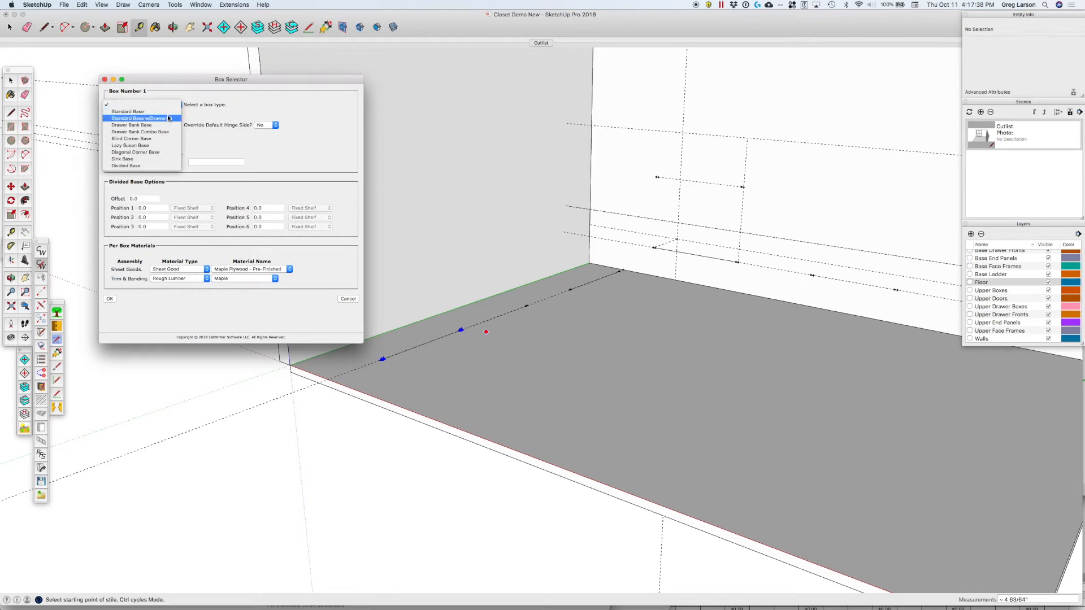
click(159, 165)
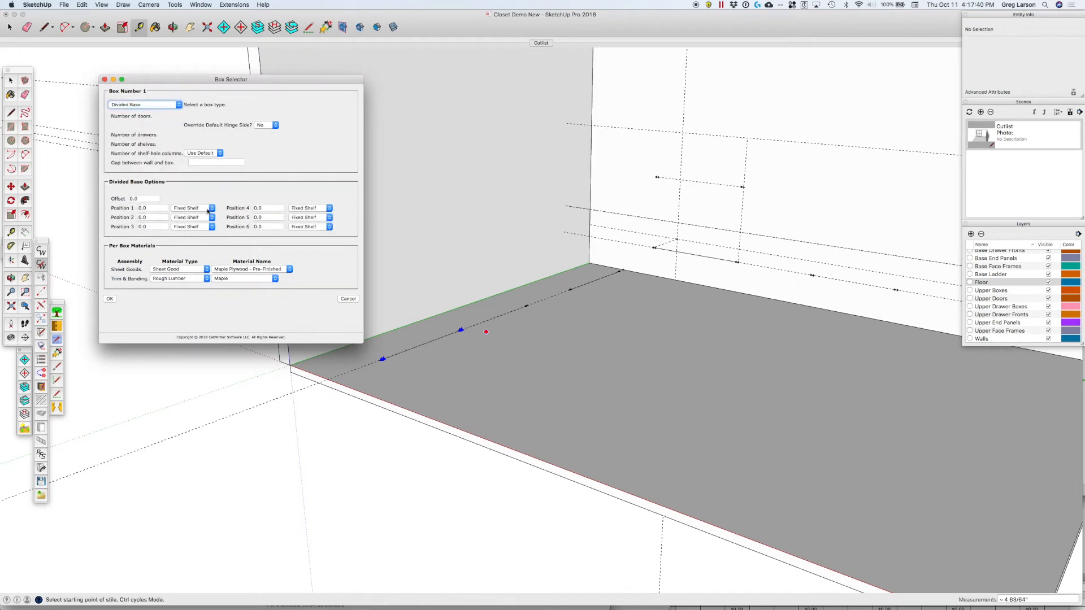
click(151, 208)
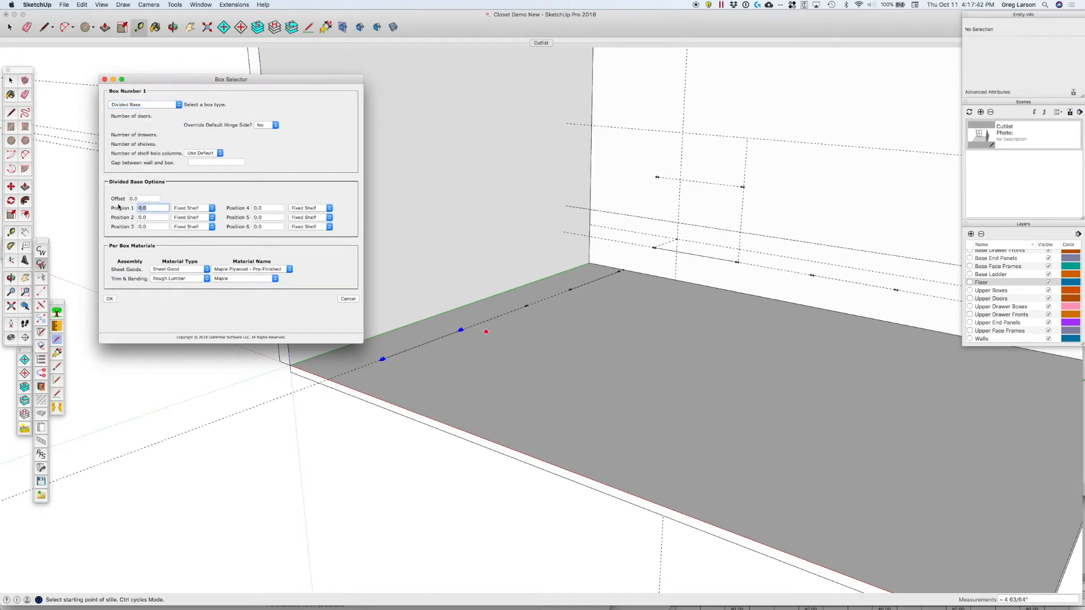
text(40 3/4)
click(110, 299)
scroll(480, 283, down, 3)
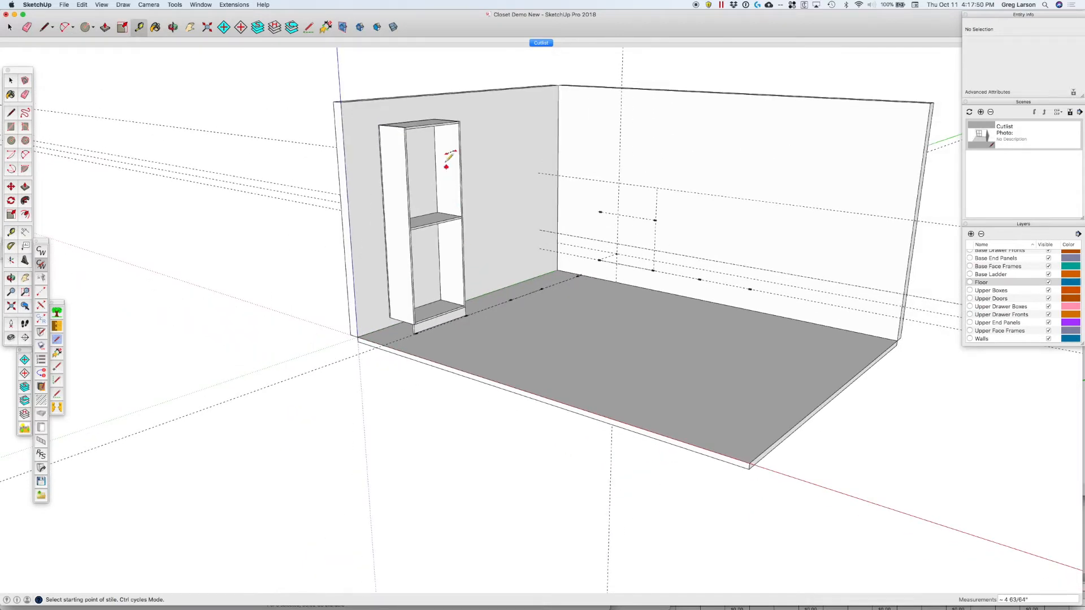
Unlock the cabinet's left and right side panels together.
key(space)
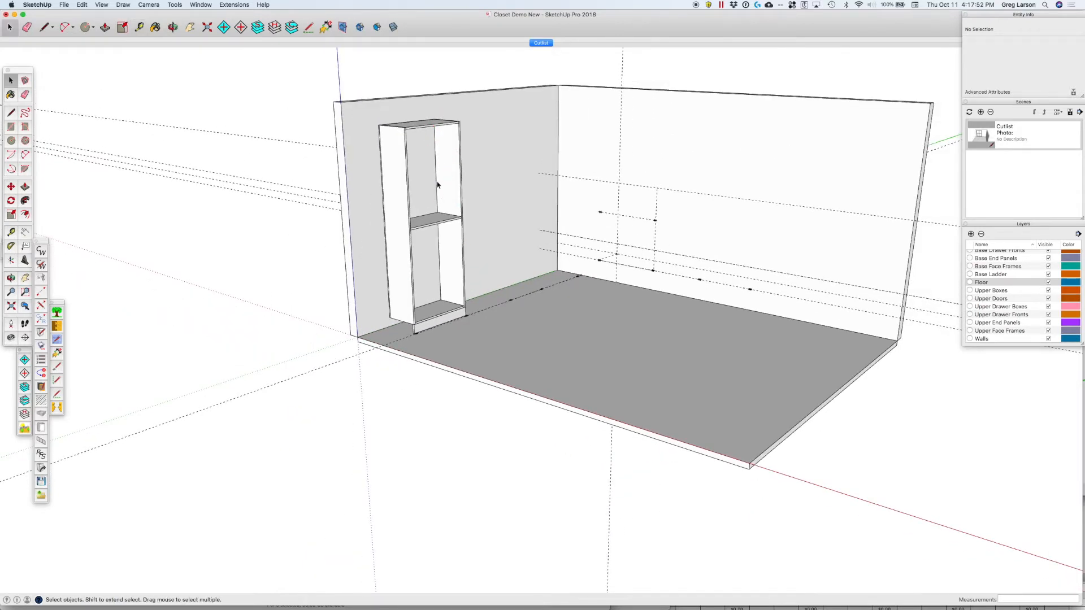
scroll(438, 195, up, 2)
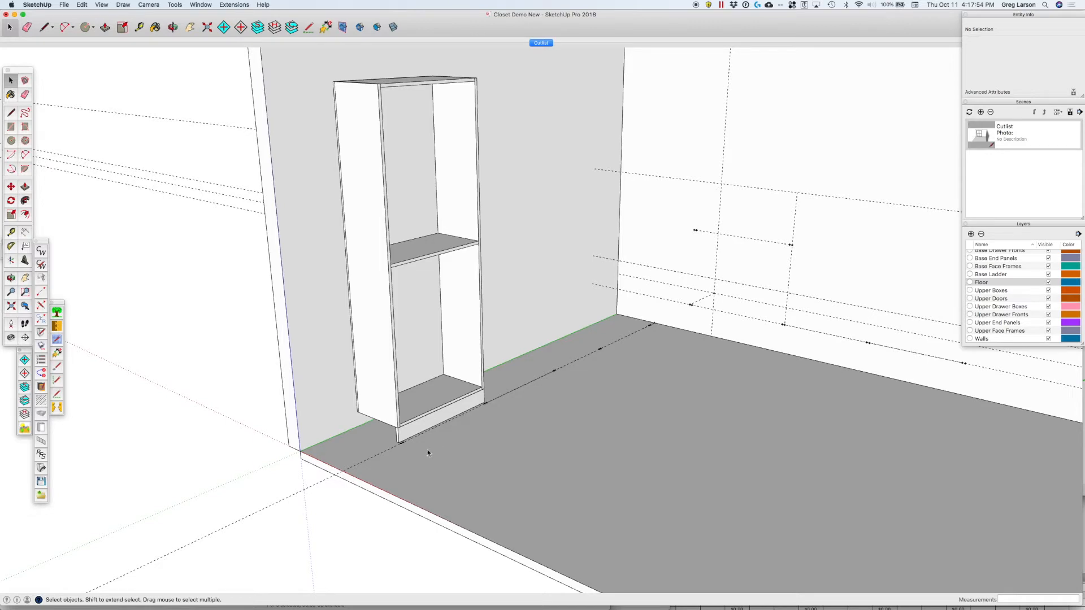
click(367, 384)
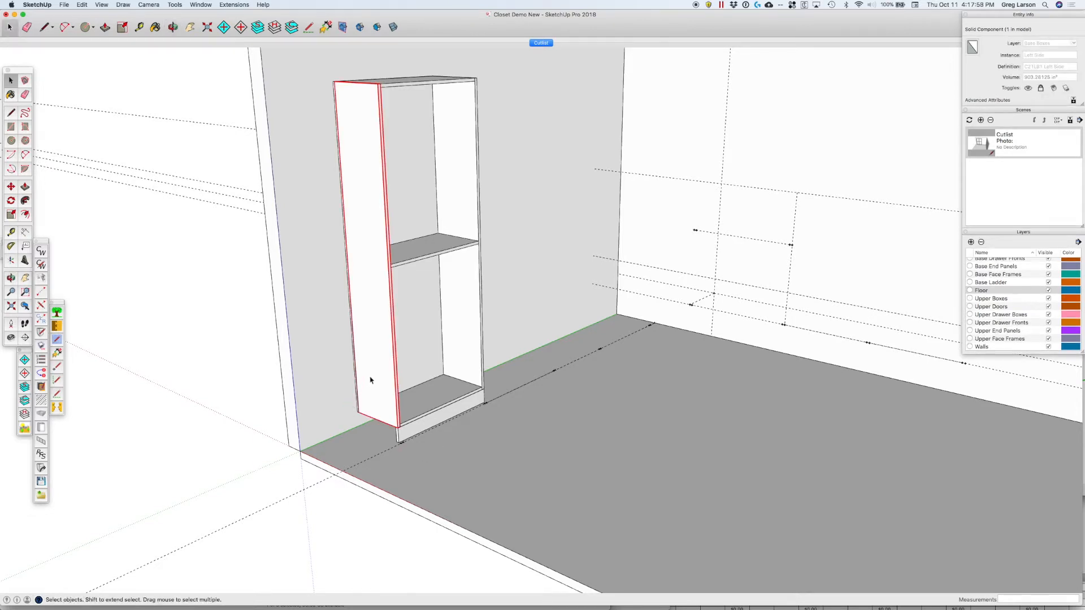
shift+click(448, 339)
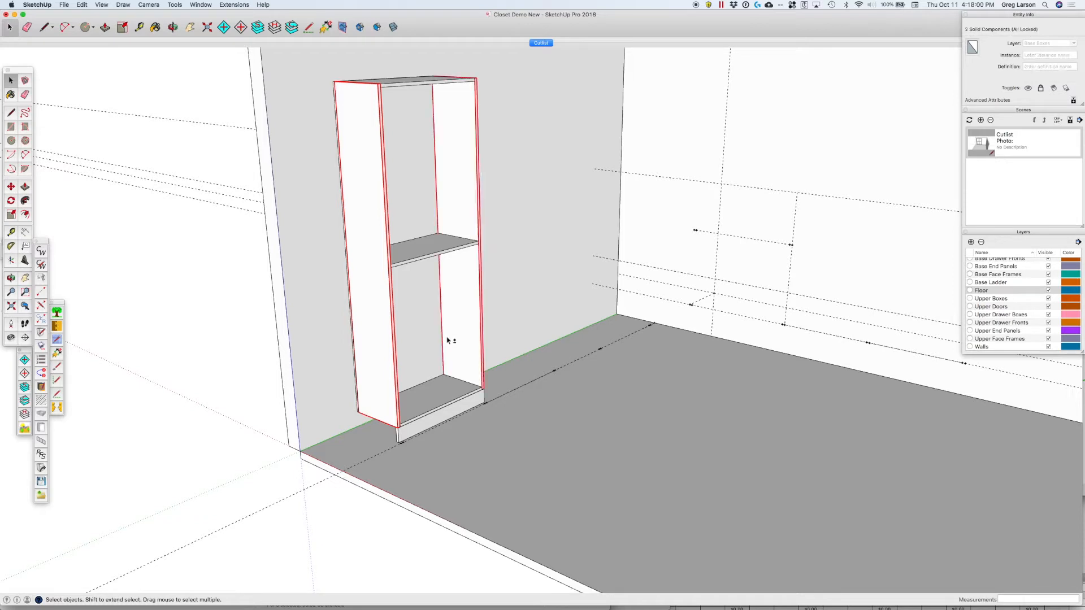
right_click(461, 301)
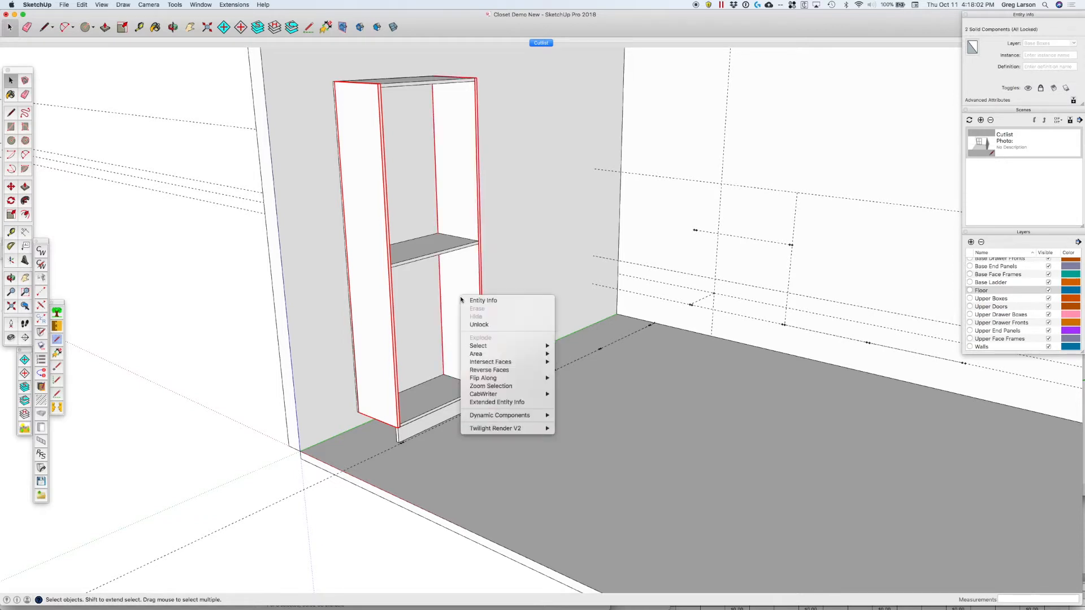
click(472, 328)
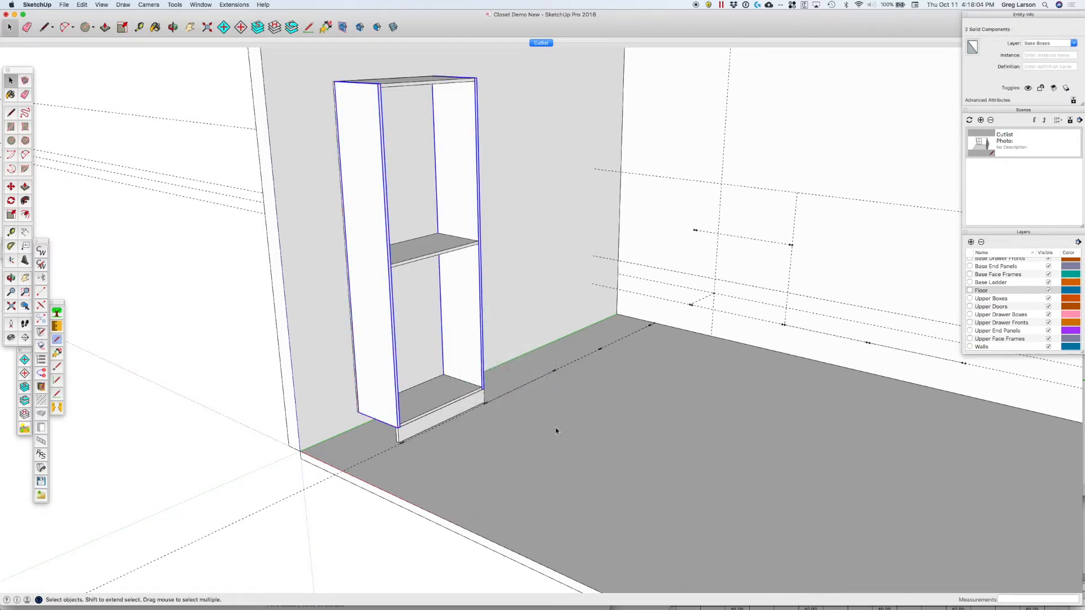
Hide the Floor layer and extend the left side panel's bottom face down level with the toe kick's lower edge.
click(1049, 290)
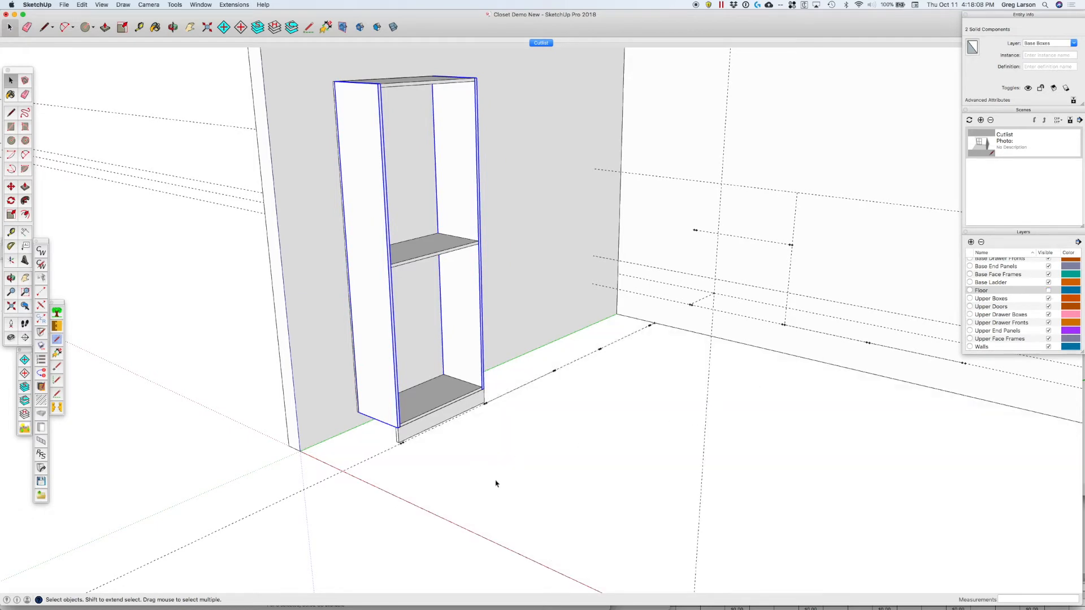
key(o)
drag(494, 479, 399, 194)
key(space)
triple_click(360, 301)
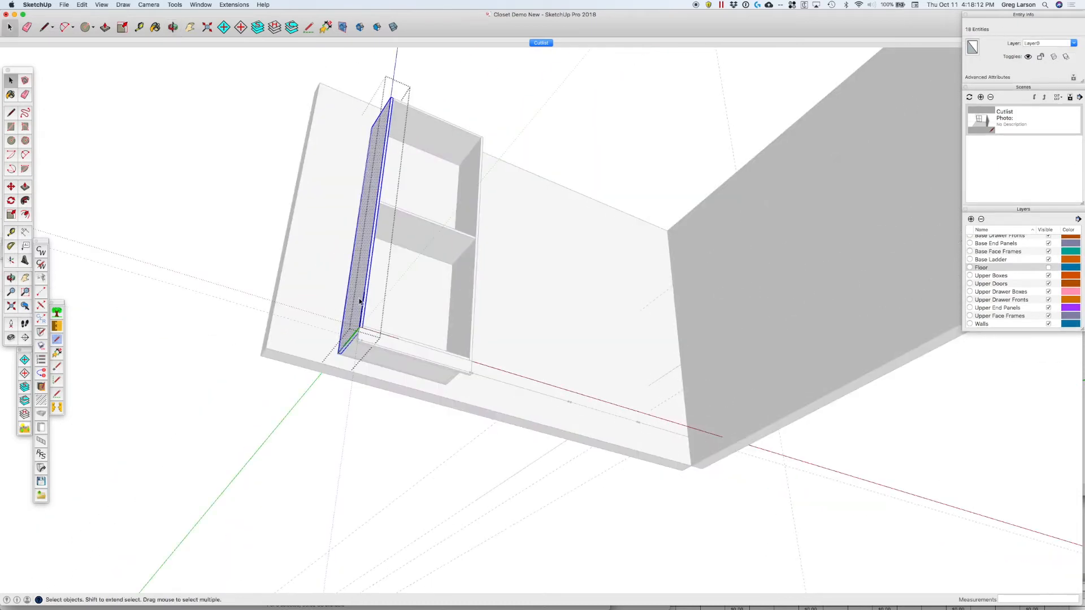
key(p)
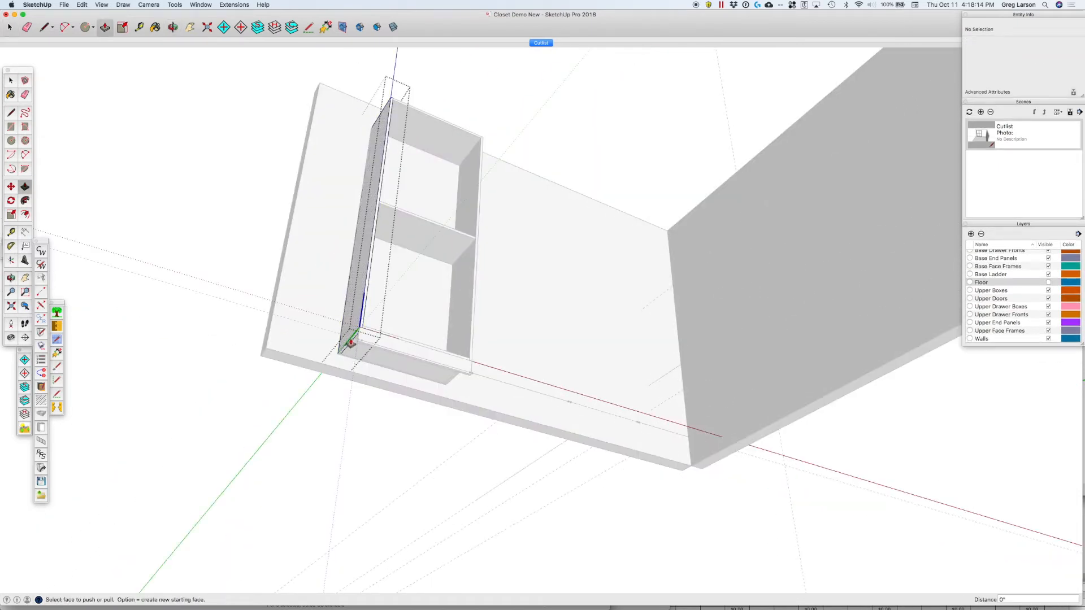
click(349, 343)
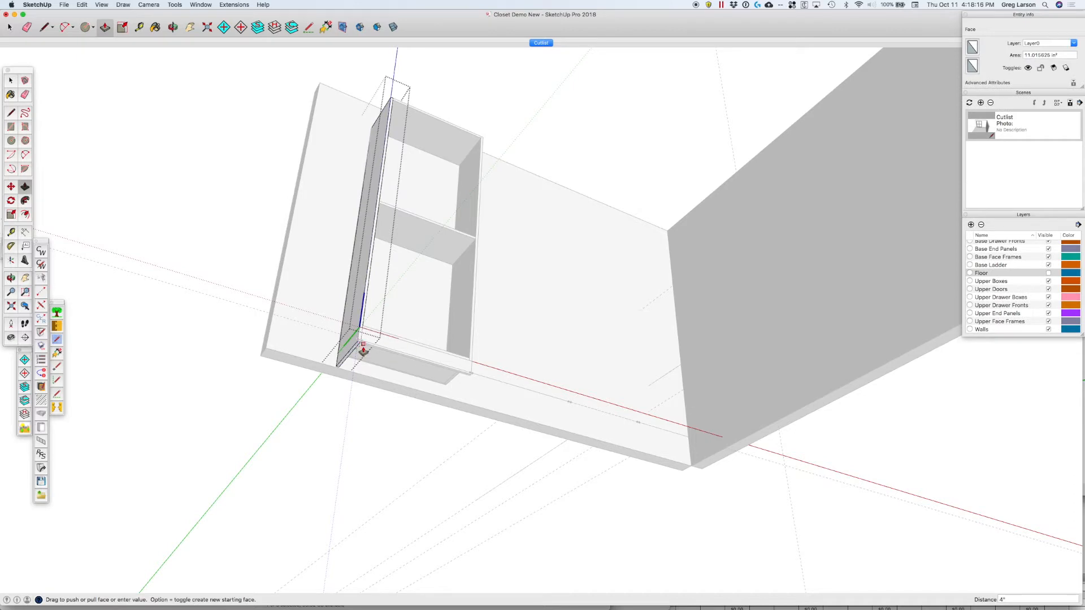
click(361, 360)
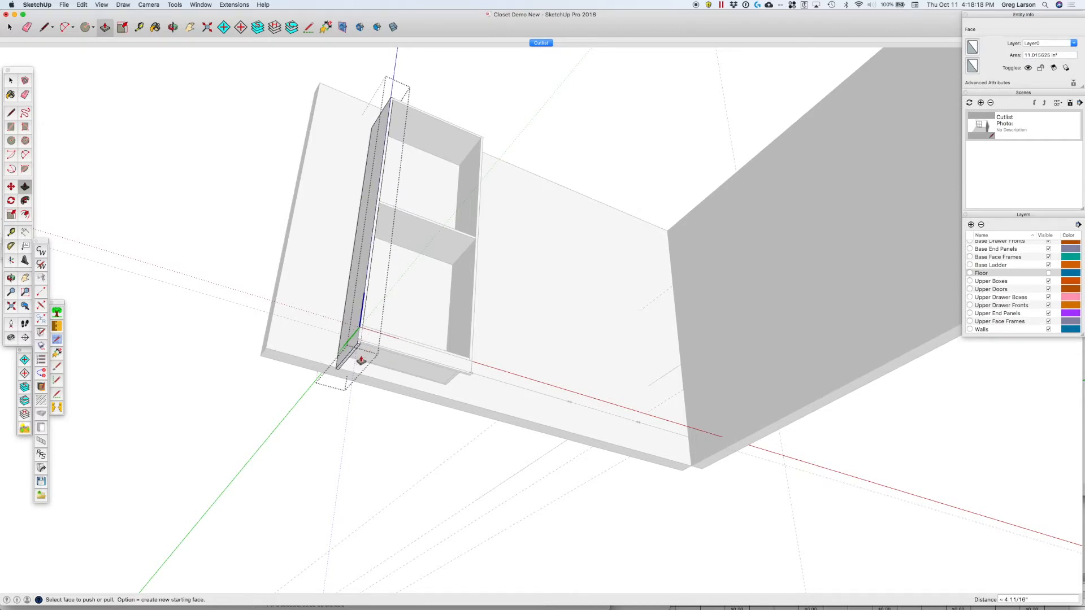
key(space)
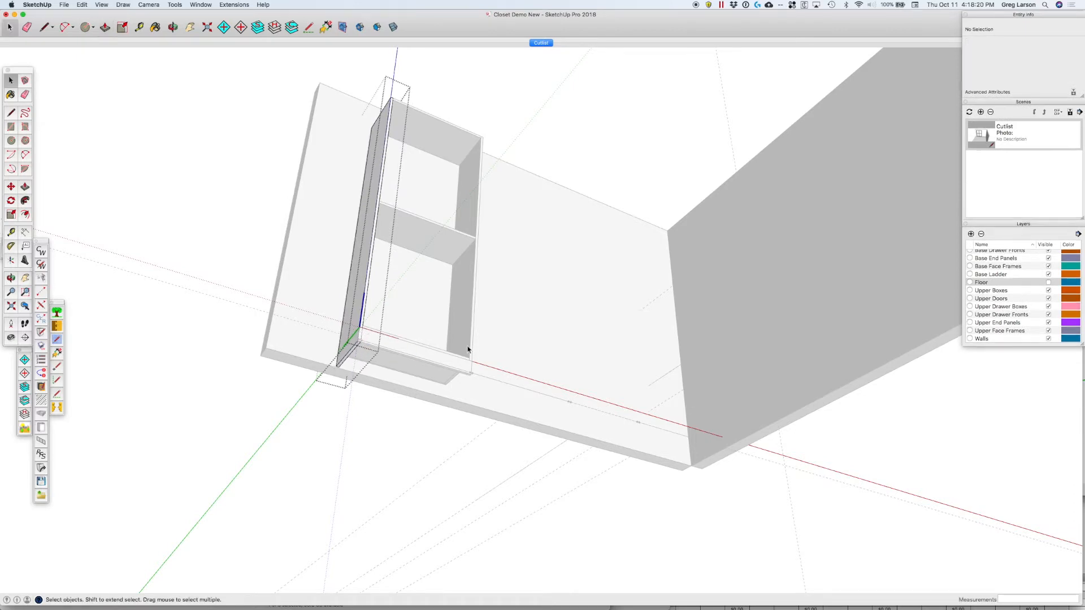
Extend the right side panel's bottom face down level with the toe kick's lower edge and finish editing it.
triple_click(469, 350)
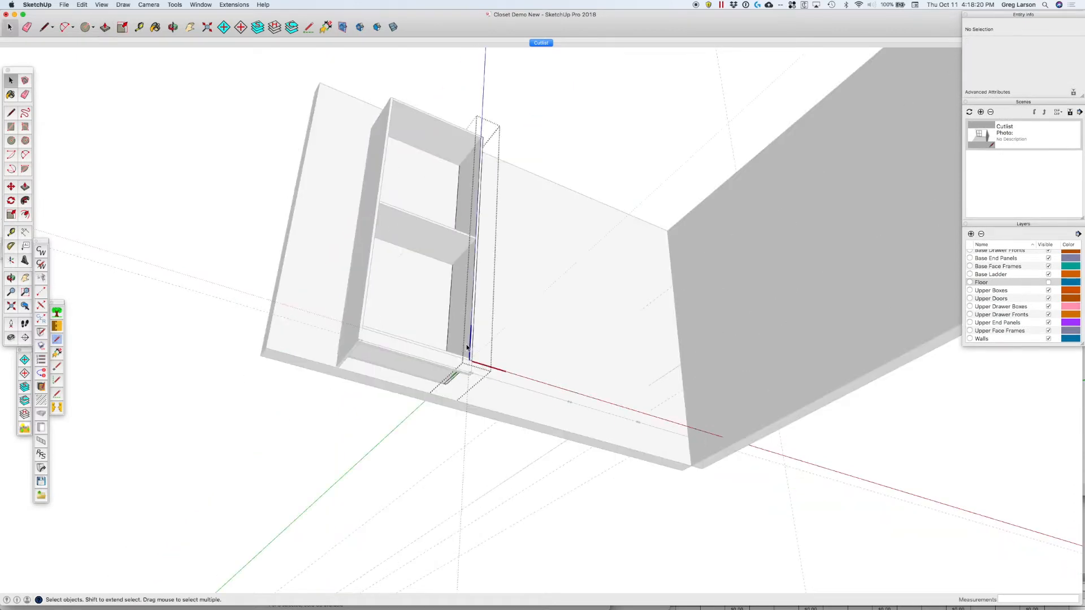
click(452, 387)
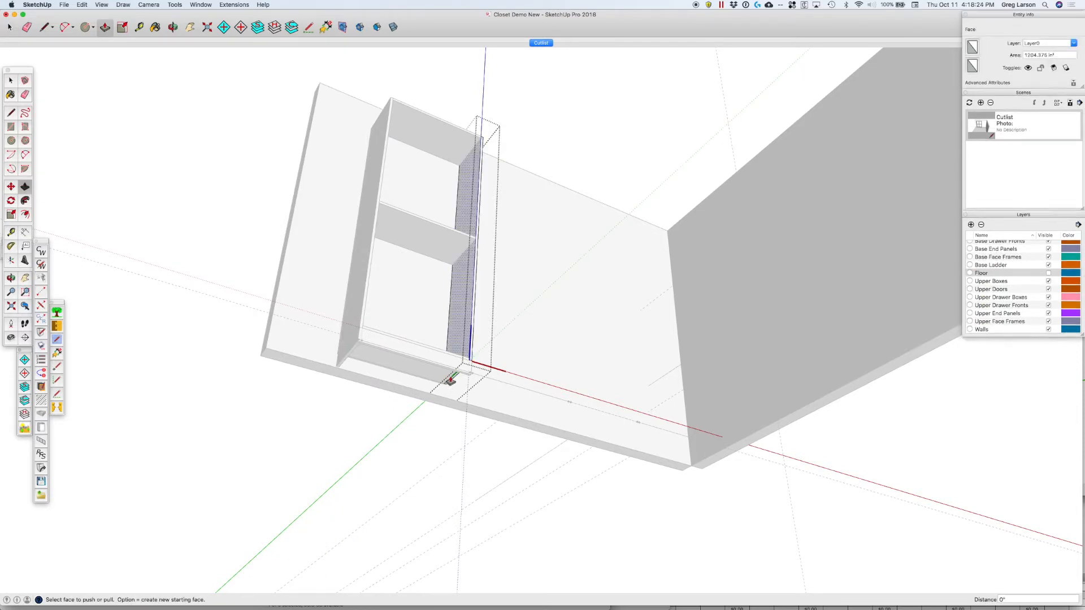
key(p)
click(451, 388)
click(449, 416)
key(space)
click(401, 456)
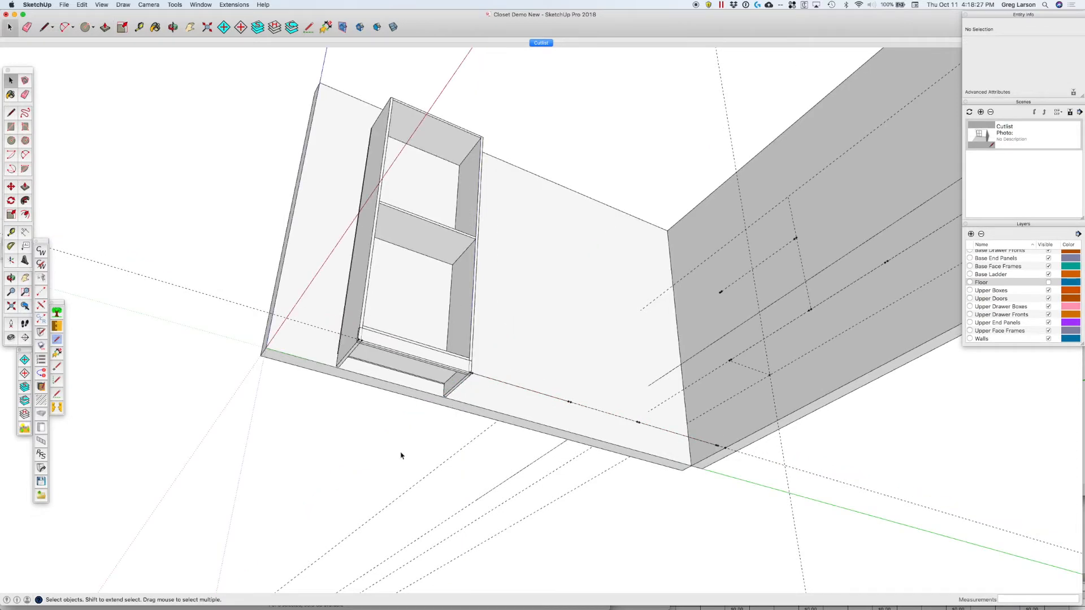
Examine the applied toe kick piece and the extended side panels from the front of the cabinet.
click(404, 352)
middle_drag(405, 357, 526, 535)
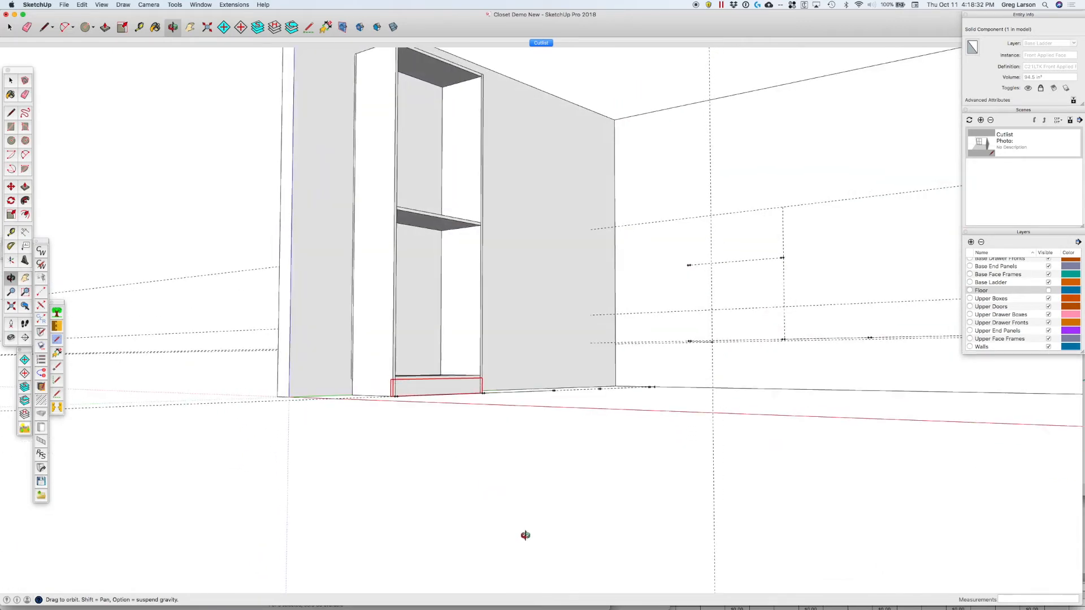
drag(429, 373, 428, 423)
key(space)
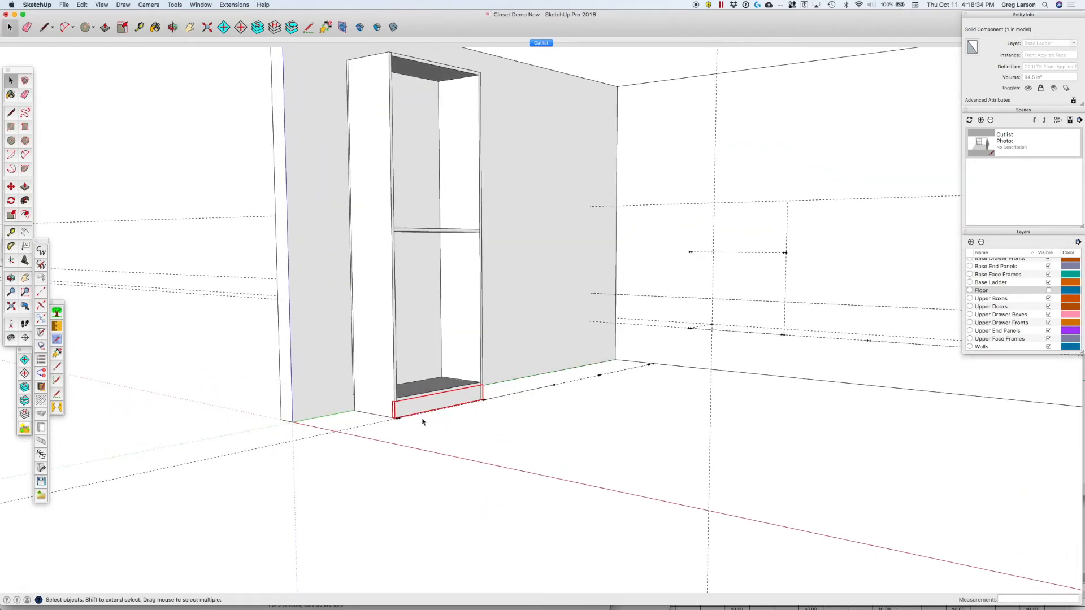
click(423, 421)
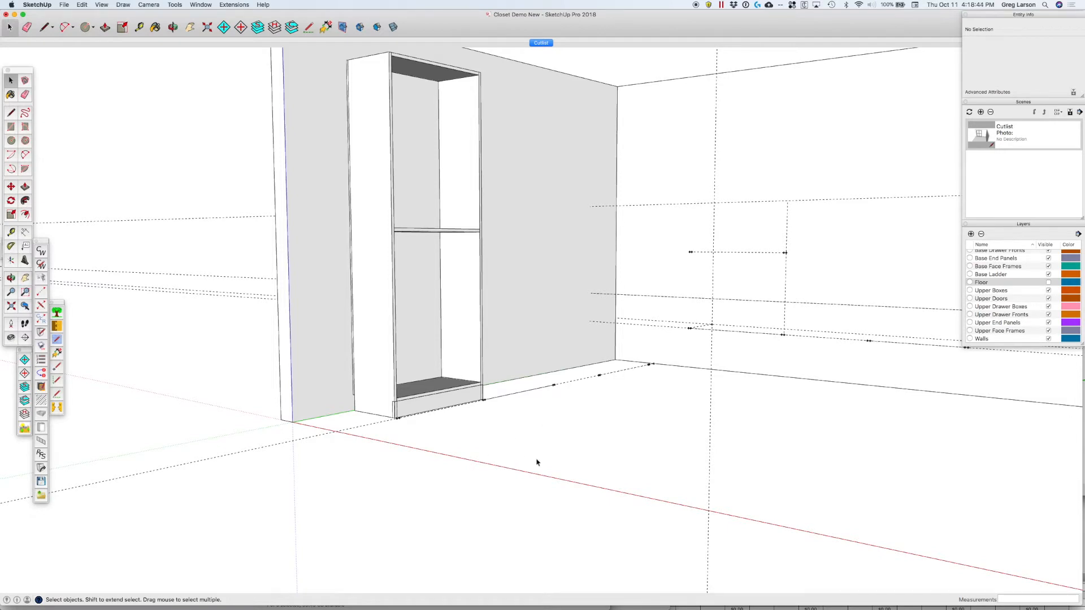
key(o)
drag(538, 451, 395, 516)
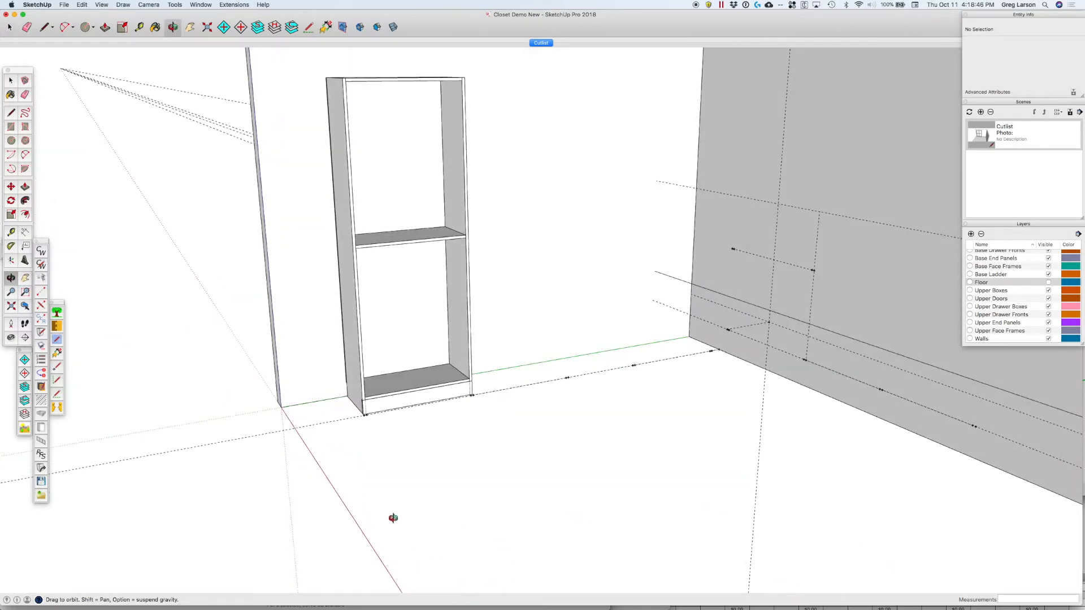
key(space)
Place a Left Butt end stile at the guide mark beside the cabinet's right side, directed along the guide line toward the room corner.
scroll(506, 403, down, 5)
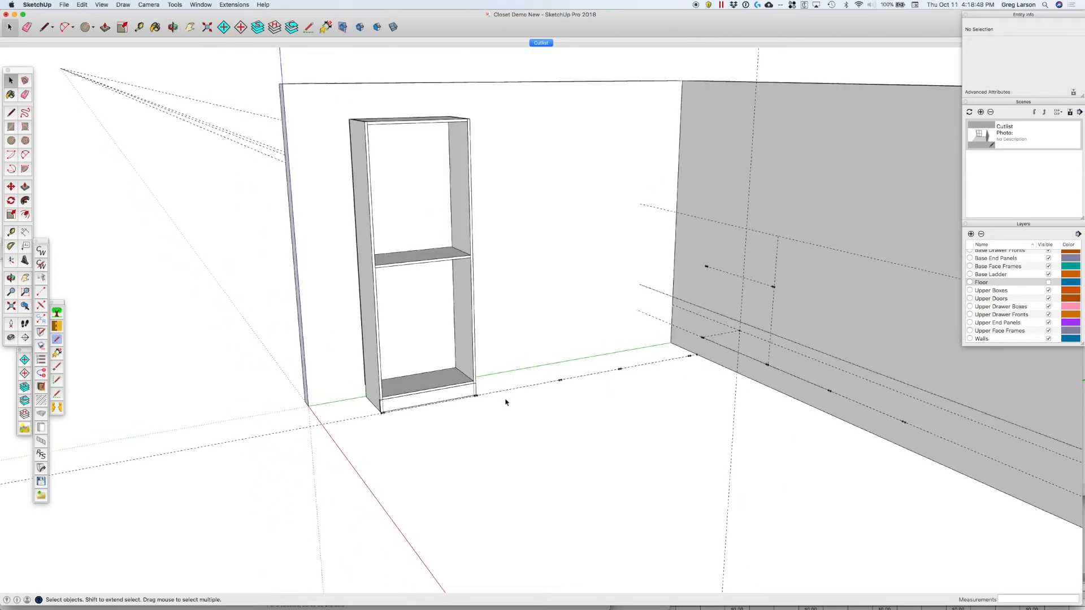
scroll(571, 309, up, 3)
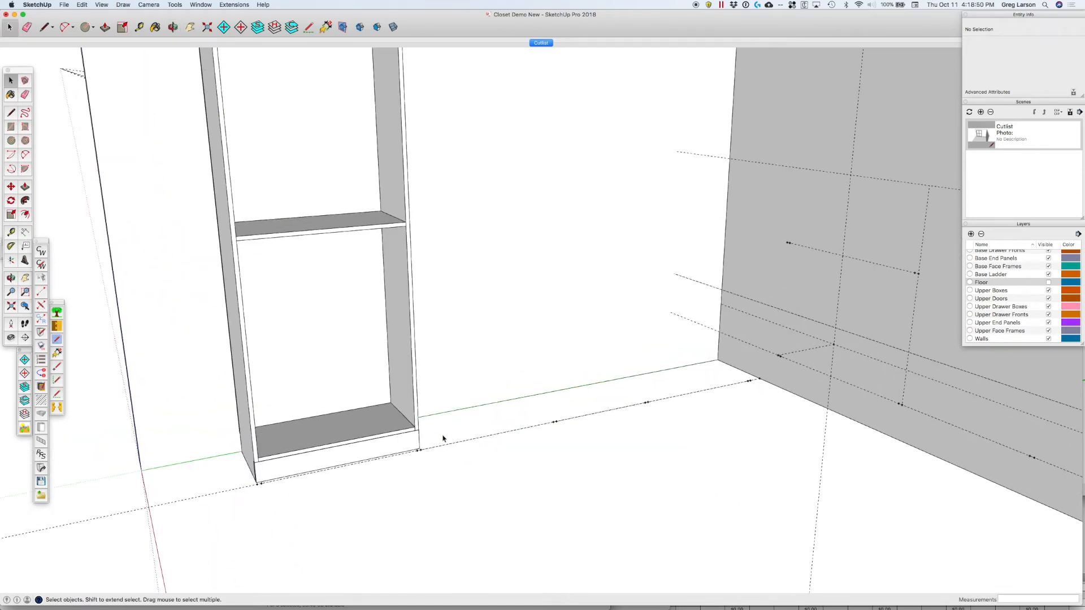
click(44, 294)
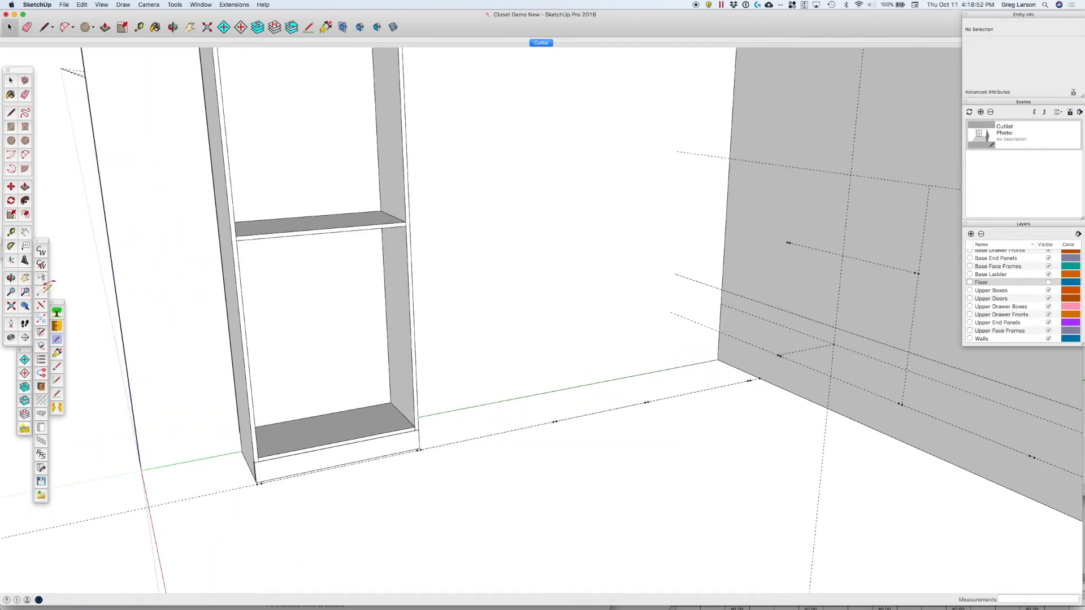
click(418, 449)
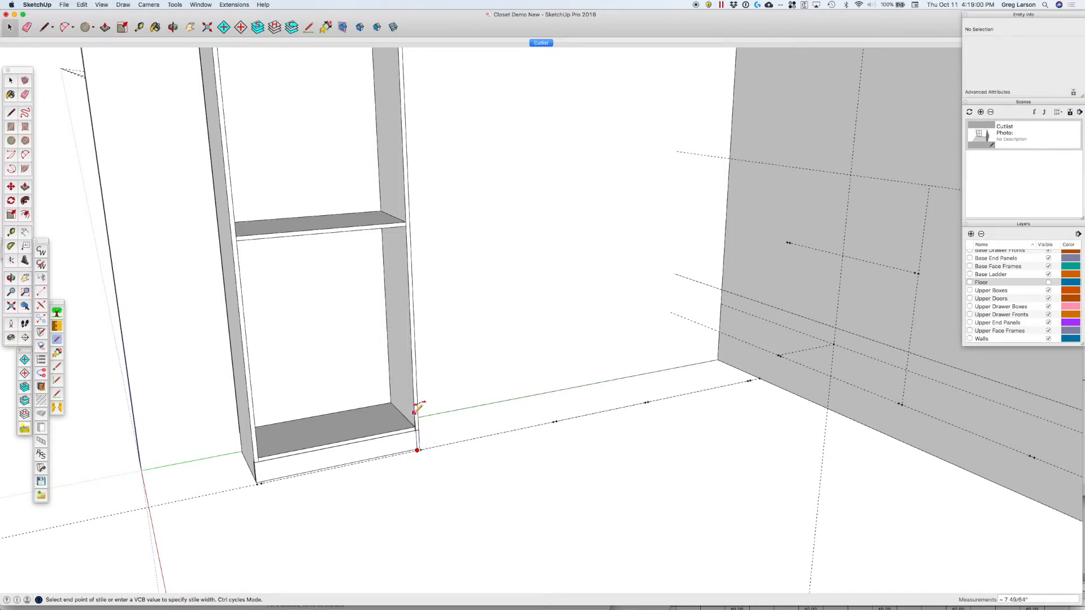
click(436, 446)
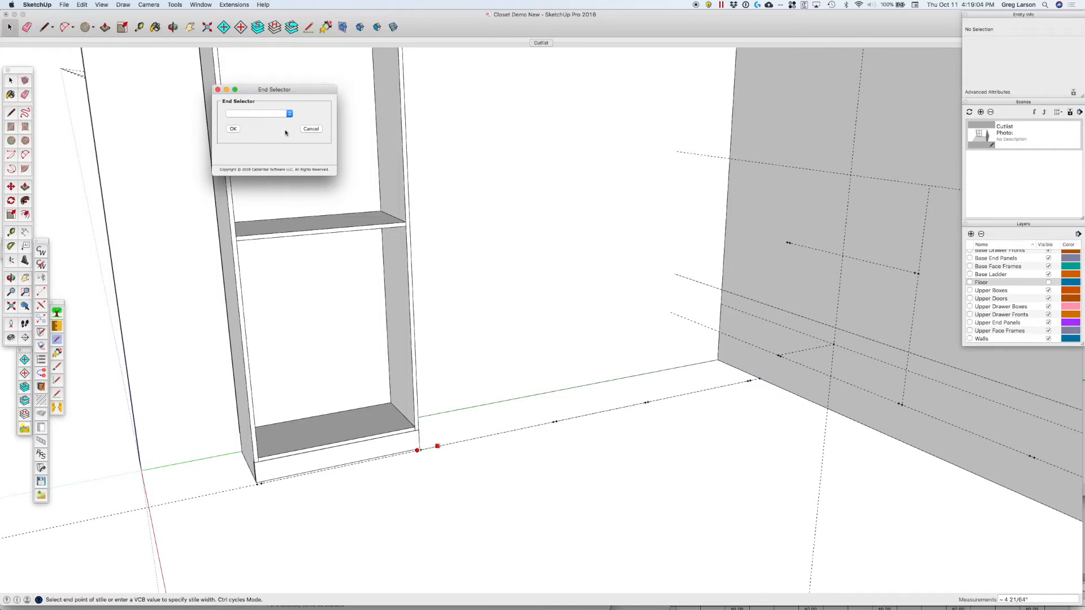
click(265, 116)
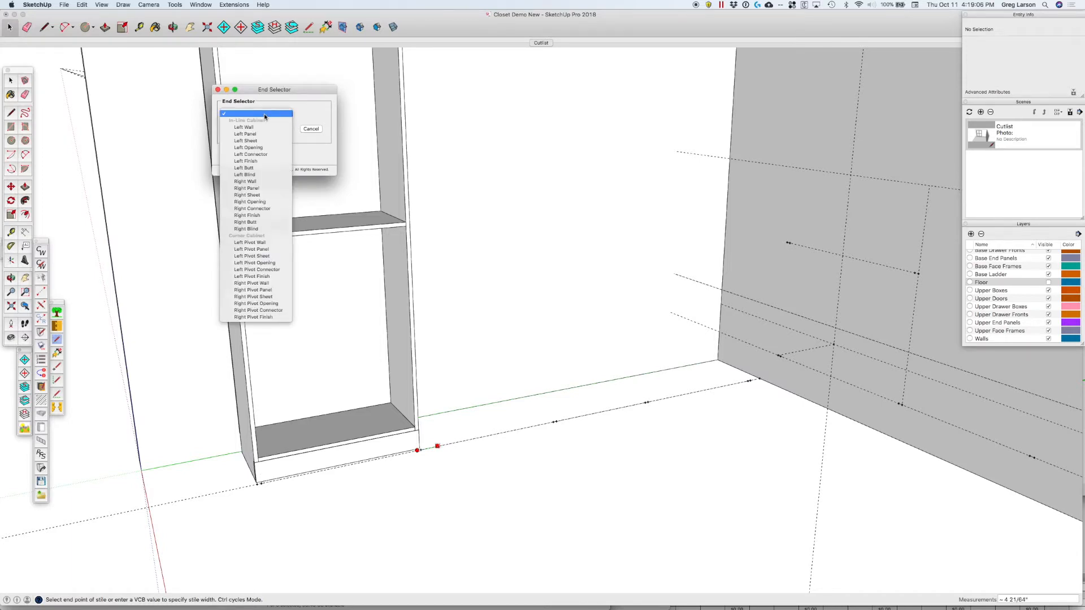
click(249, 168)
key(Return)
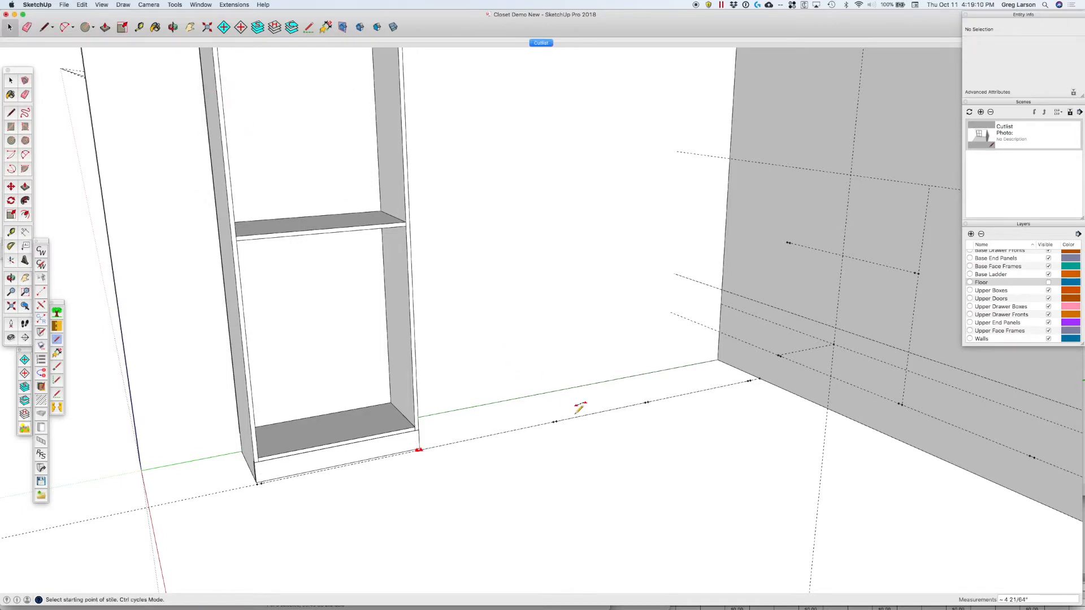
Place a Right Finish end stile at the next guide mark along the floor guide line, directed back toward the existing cabinet.
click(554, 421)
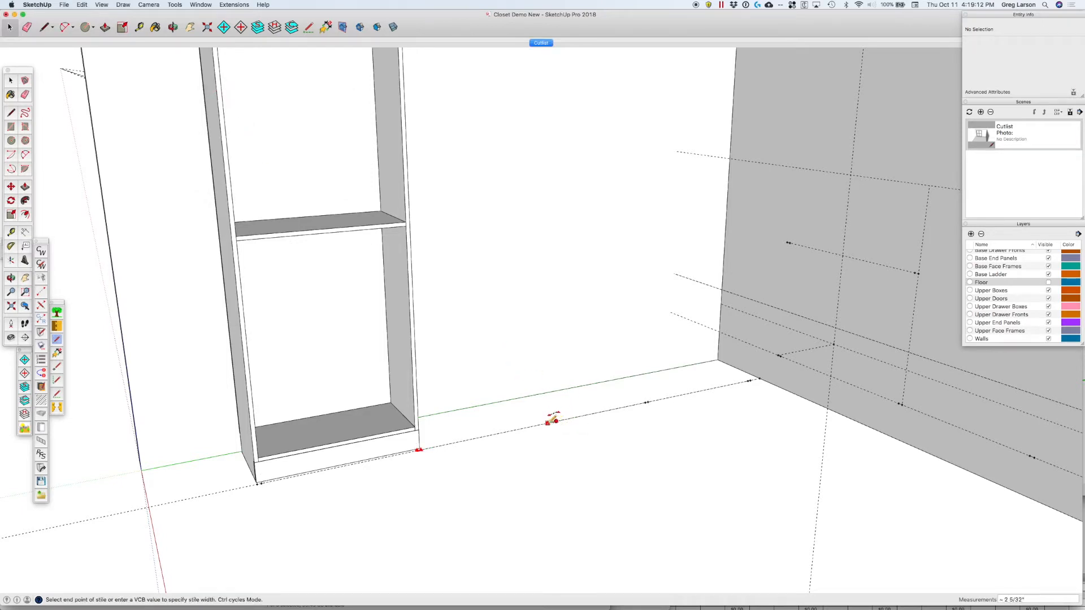
click(547, 423)
click(274, 117)
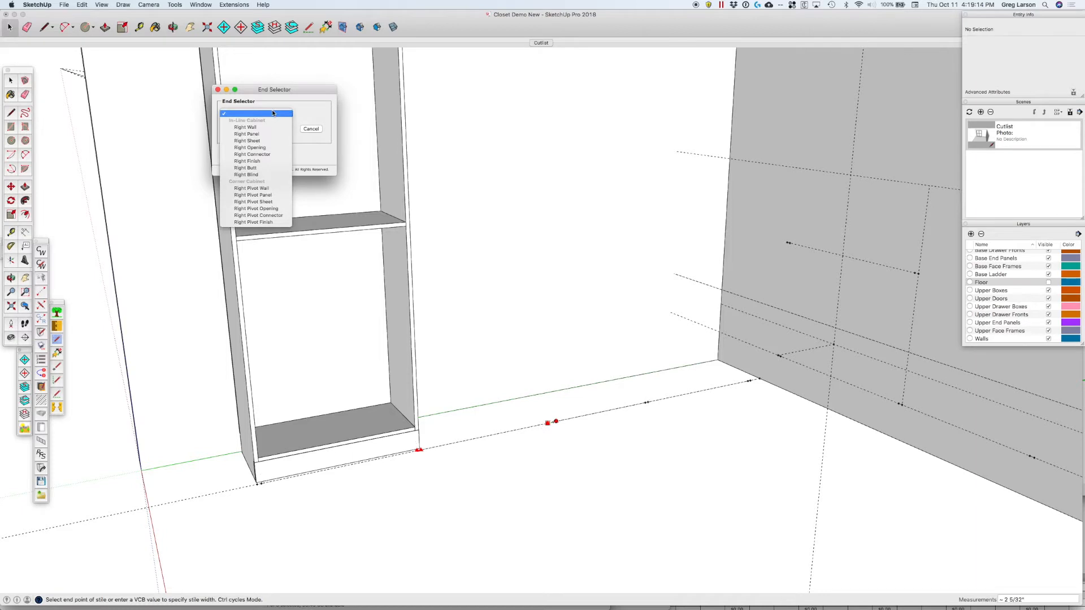
click(248, 153)
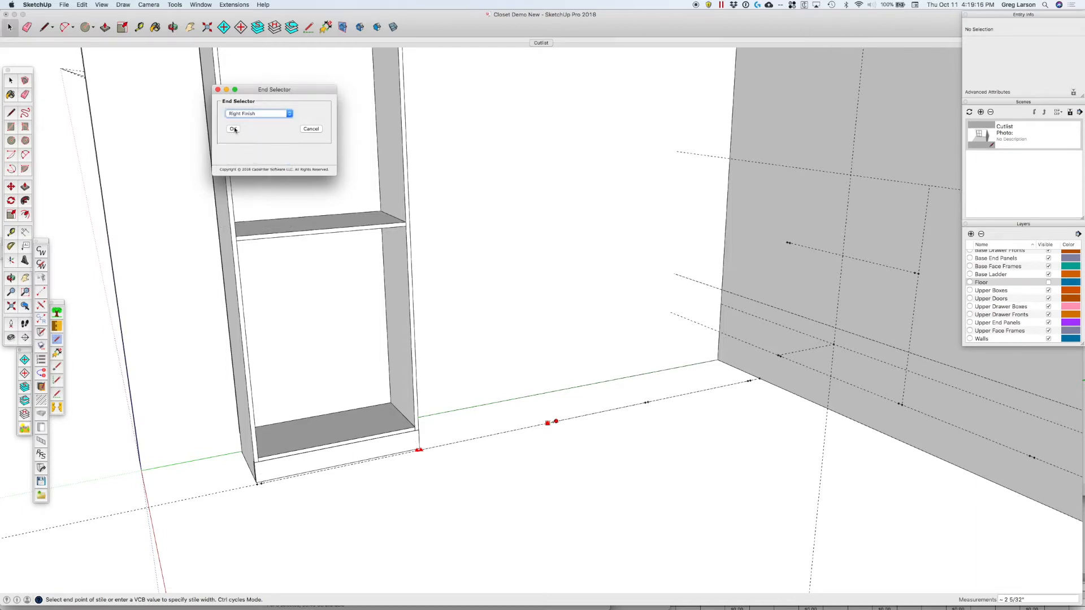
click(234, 129)
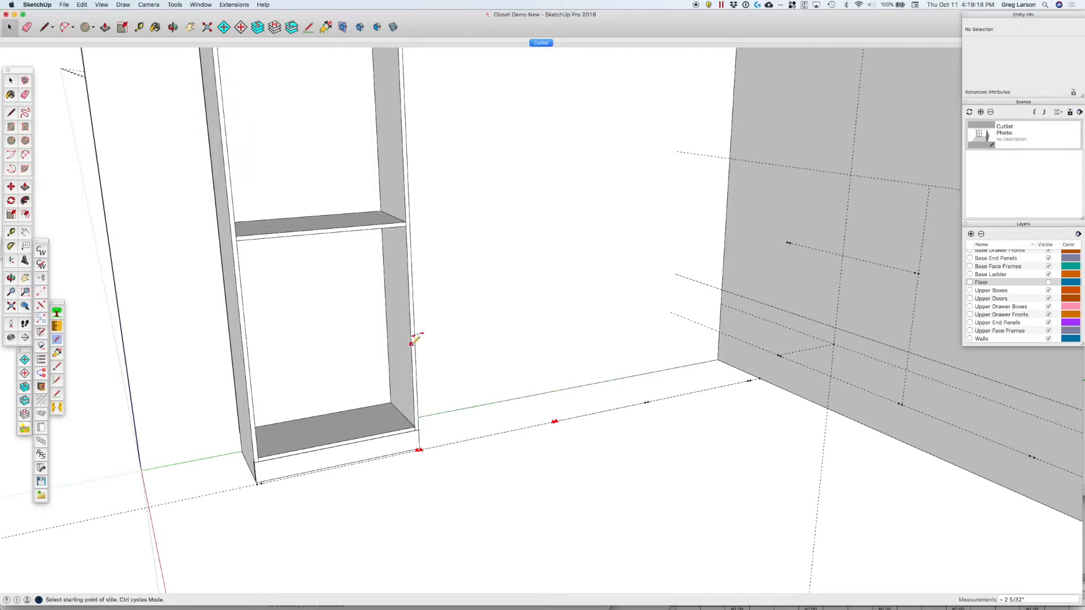
Draw a Divided Base box between the two new end stiles with a fixed shelf at Position 1 set to 3/4.
scroll(538, 468, down, 1)
scroll(538, 468, down, 2)
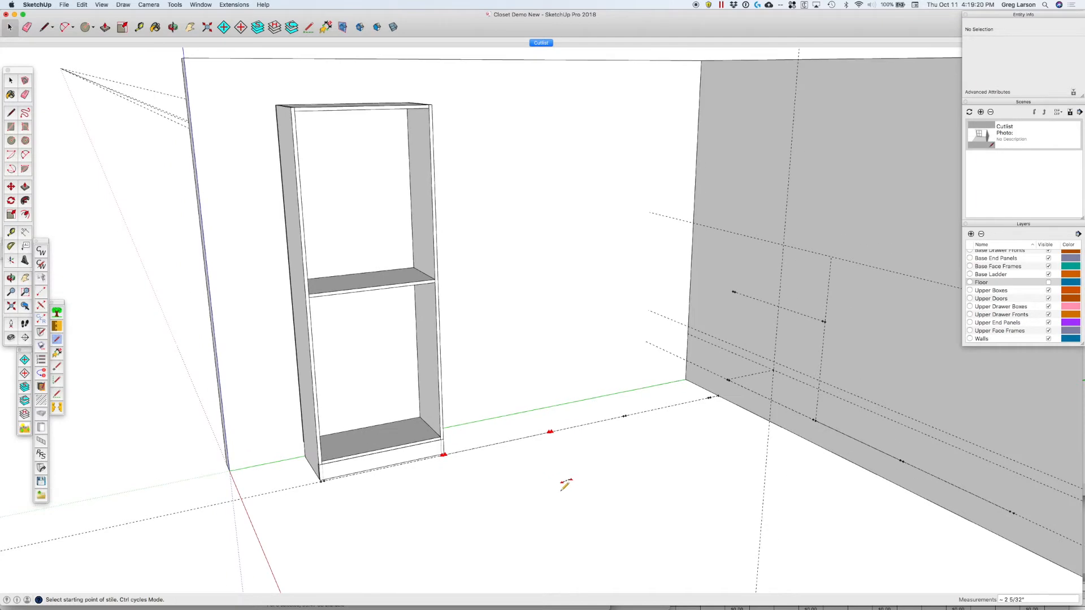
key(Return)
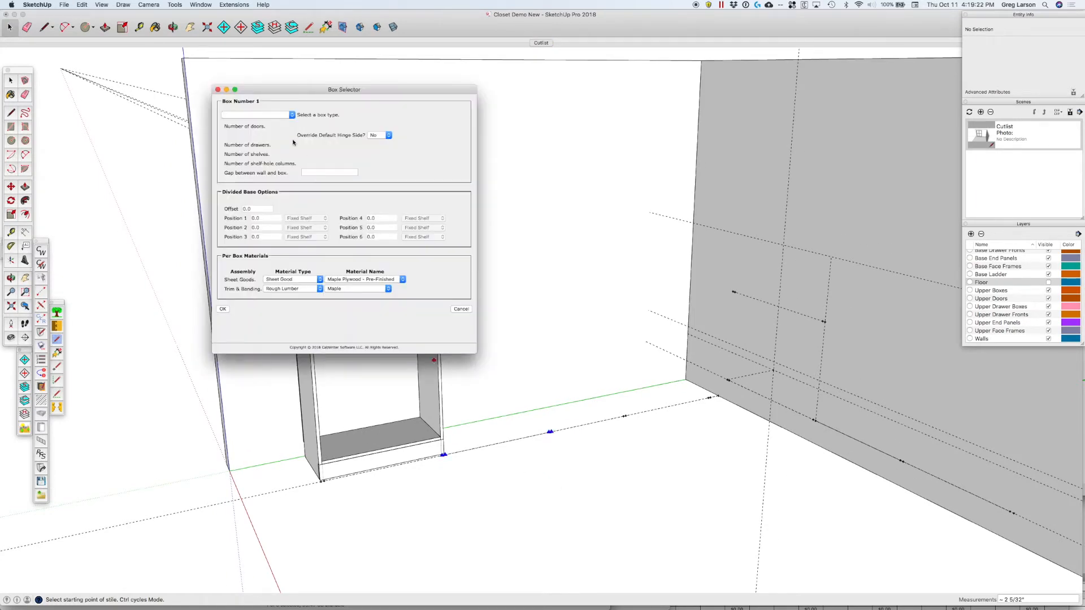
click(271, 114)
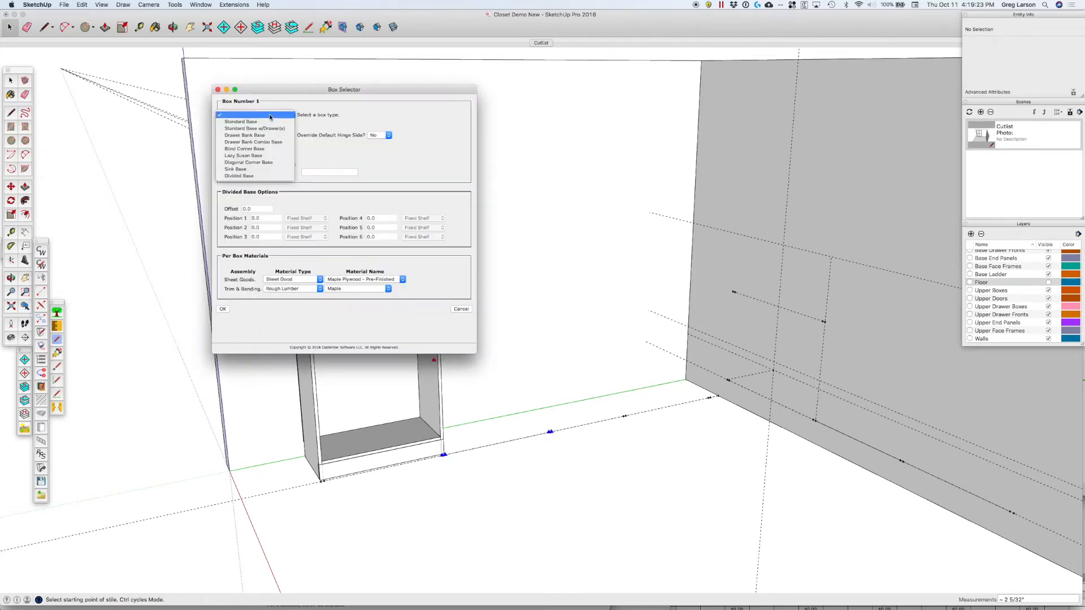
click(257, 176)
click(258, 218)
text(3/4)
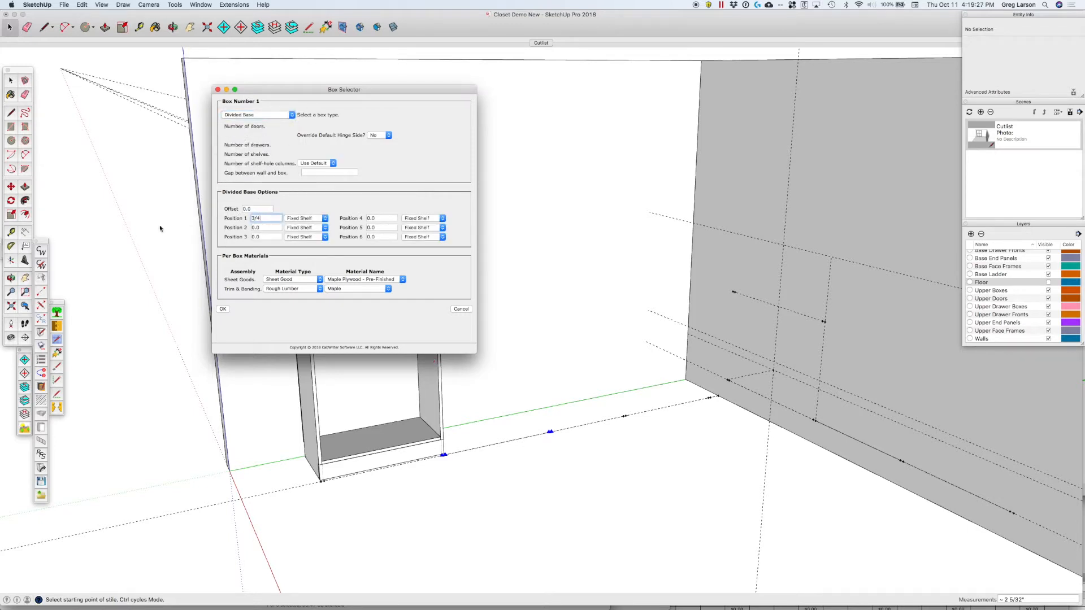
click(223, 309)
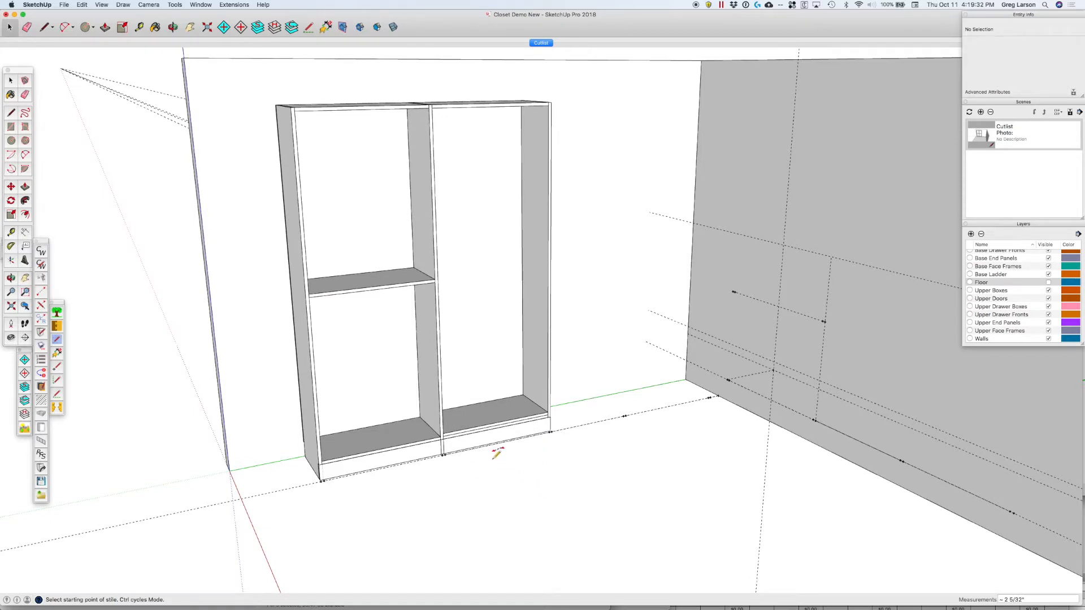
Edit the new cabinet using its stored defaults and set its Position 1 fixed shelf to 40 3/4".
key(space)
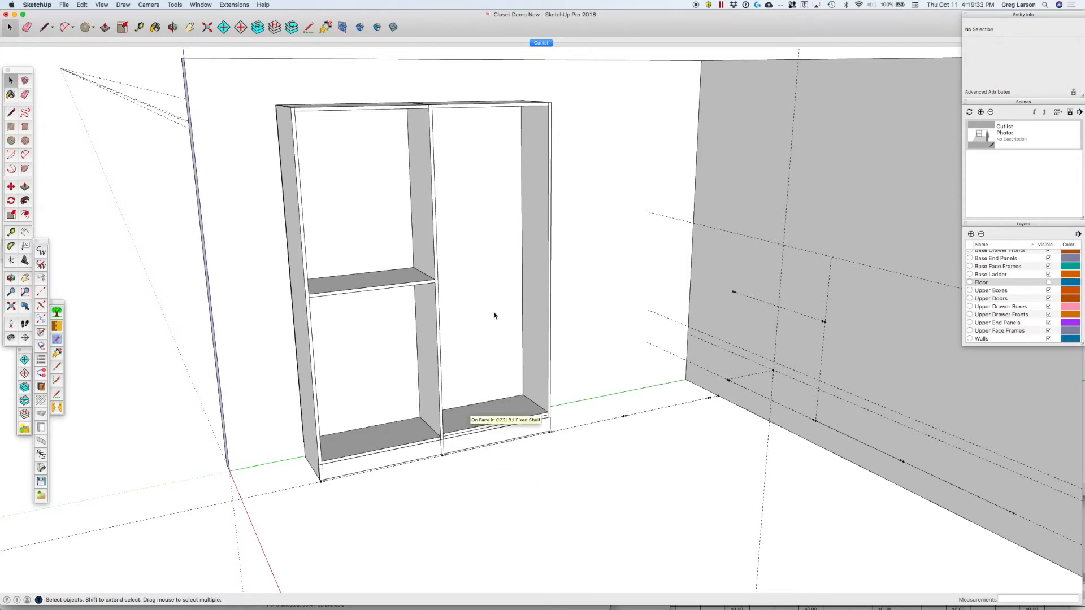
click(537, 159)
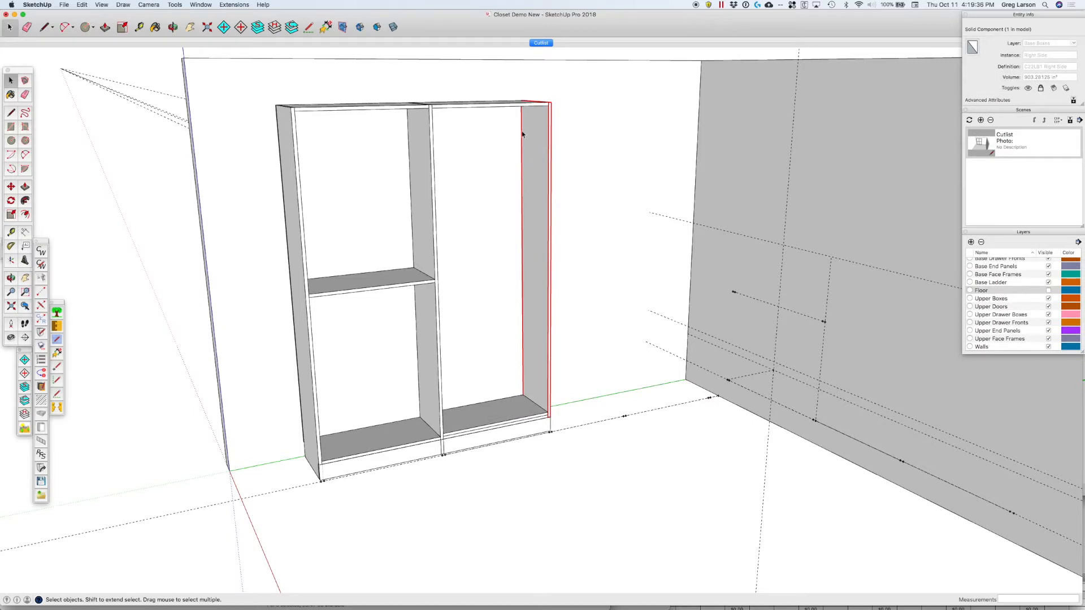
right_click(529, 160)
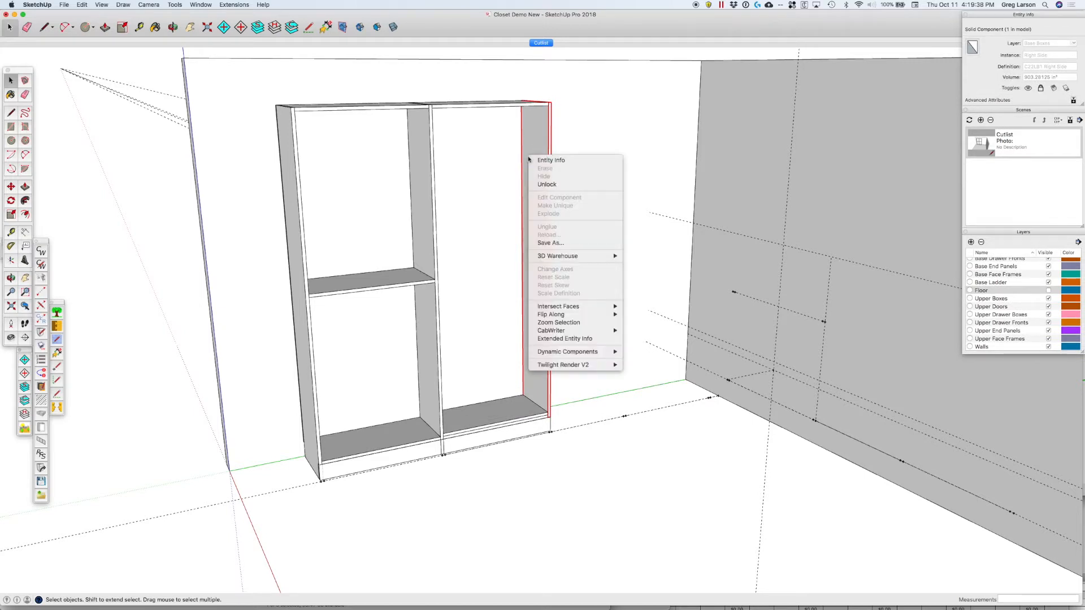
mouse_move(563, 330)
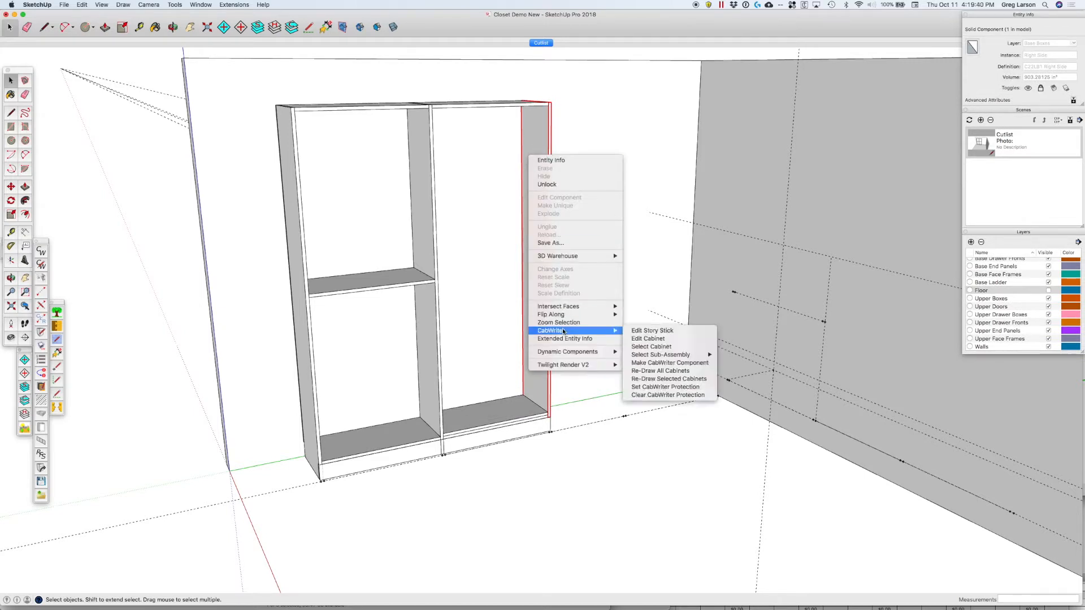
click(648, 340)
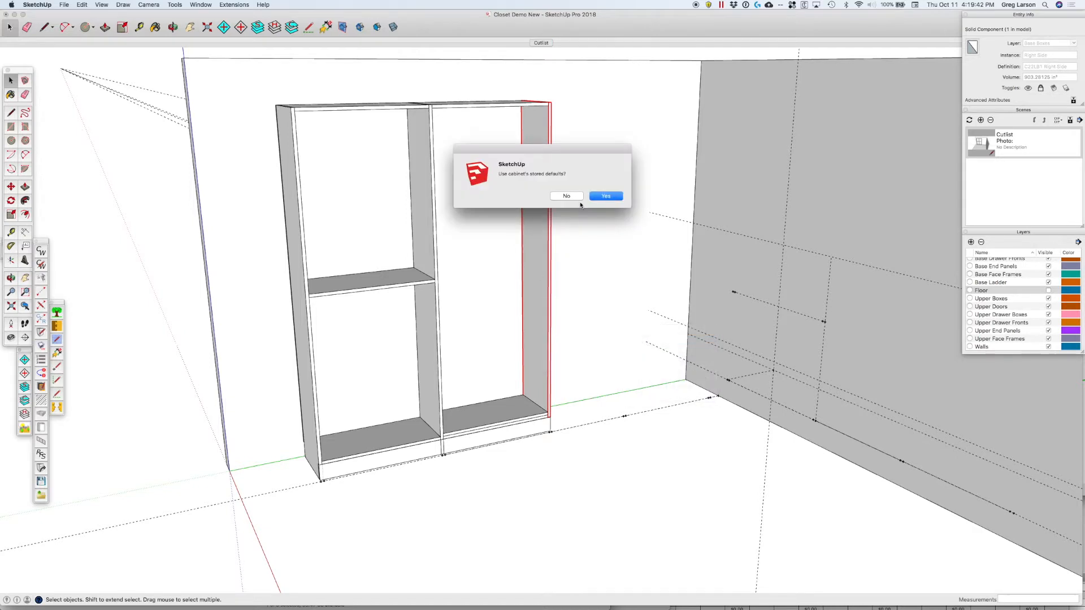
click(606, 196)
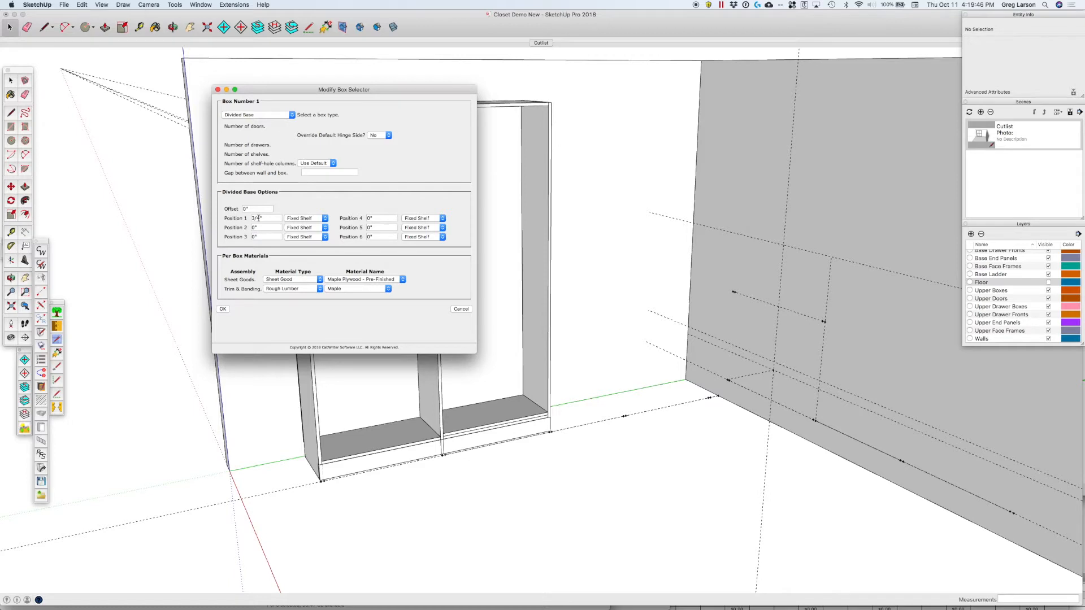
click(253, 218)
text(40)
click(222, 312)
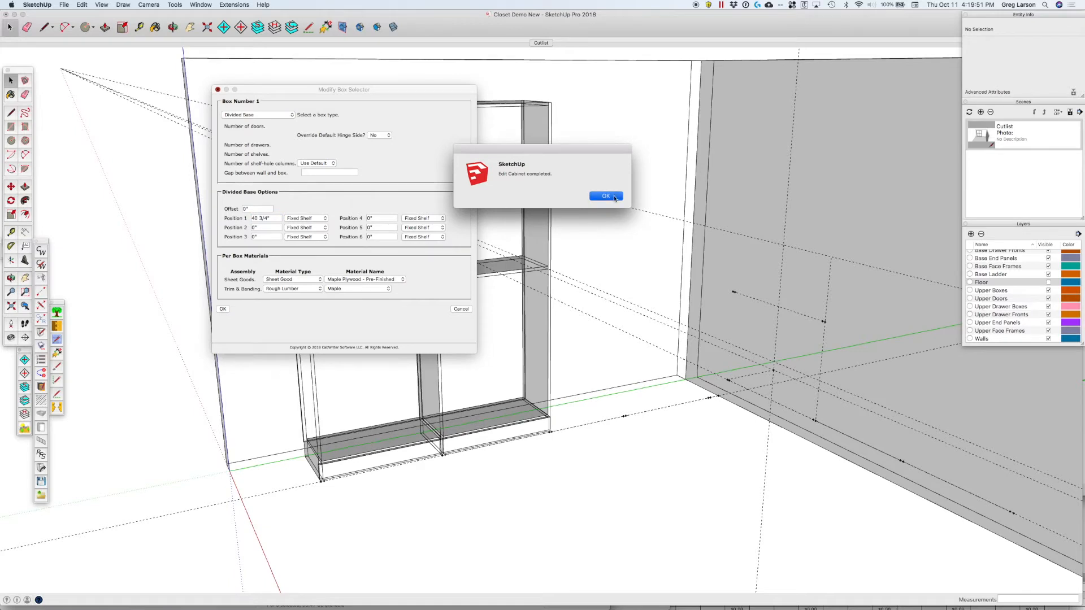
click(606, 196)
click(576, 263)
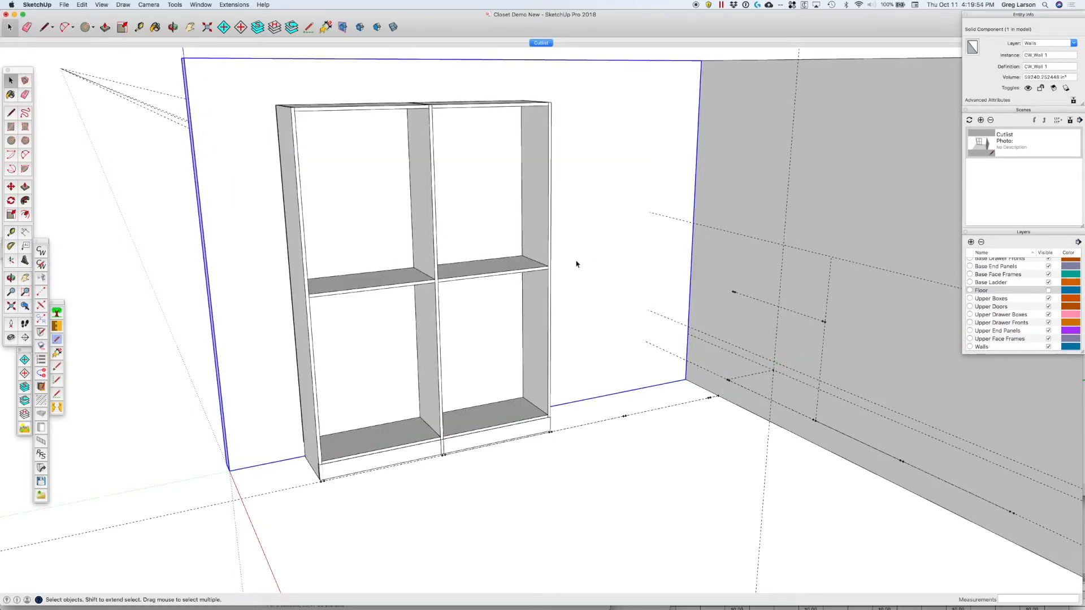
click(518, 491)
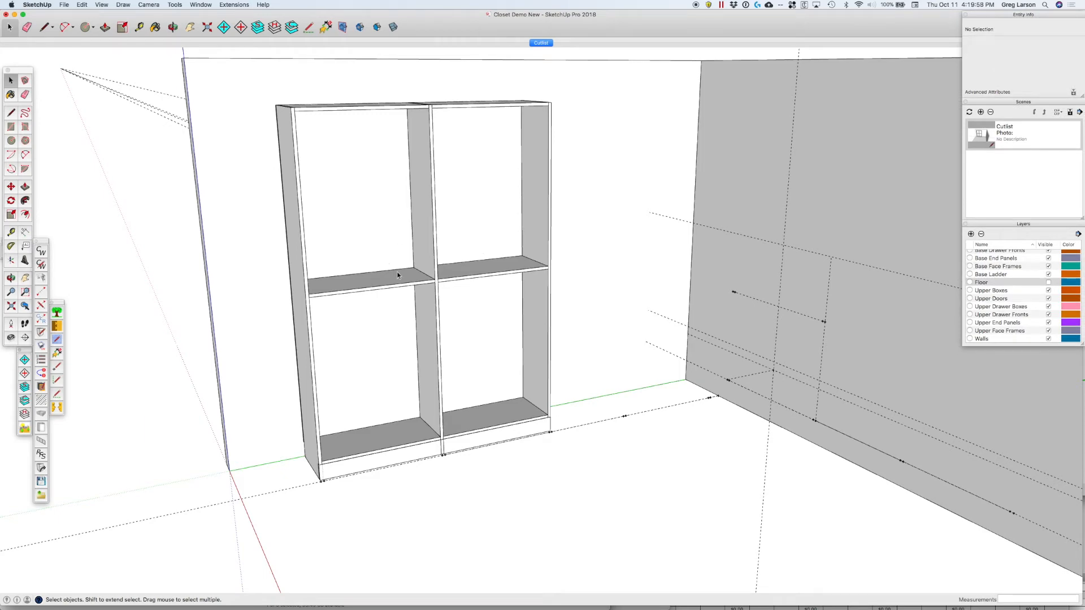
Examine the side panel where the two boxes meet and the top pieces of both boxes.
key(o)
drag(395, 284, 444, 367)
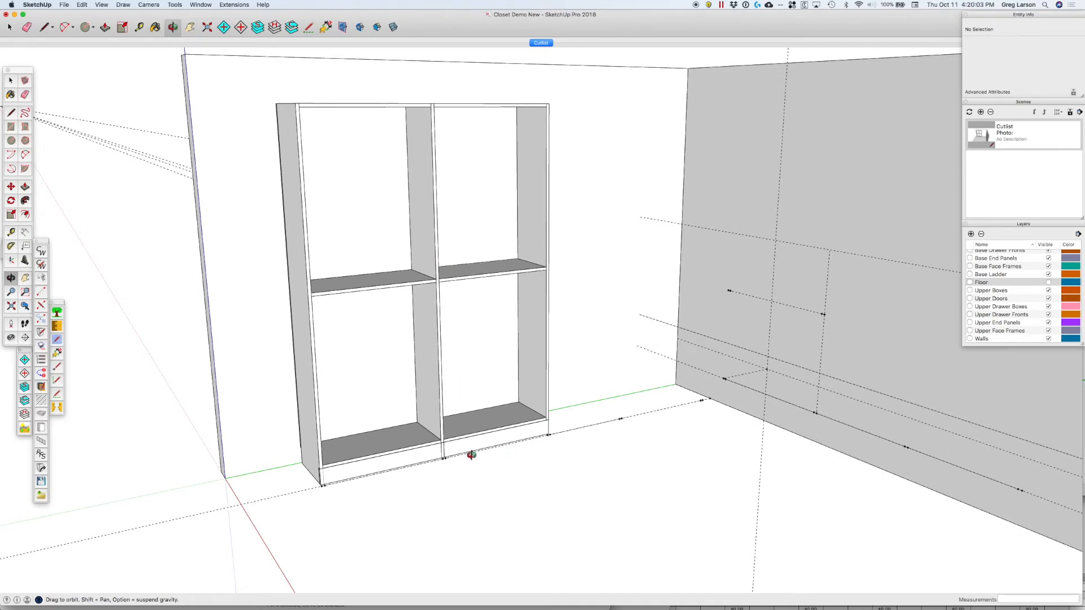
key(space)
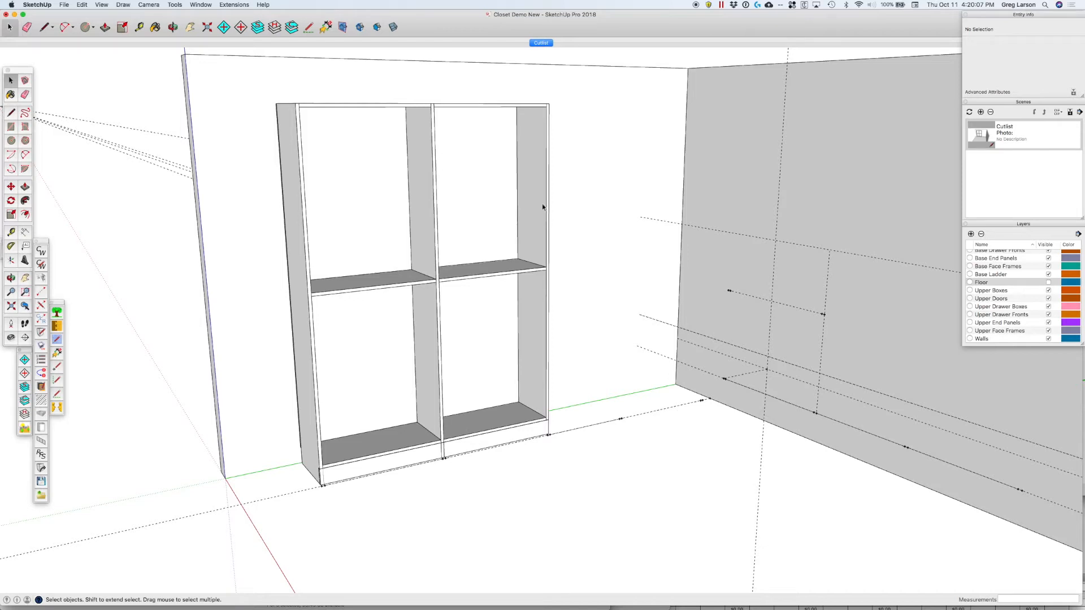
key(o)
drag(577, 243, 330, 274)
key(space)
click(460, 182)
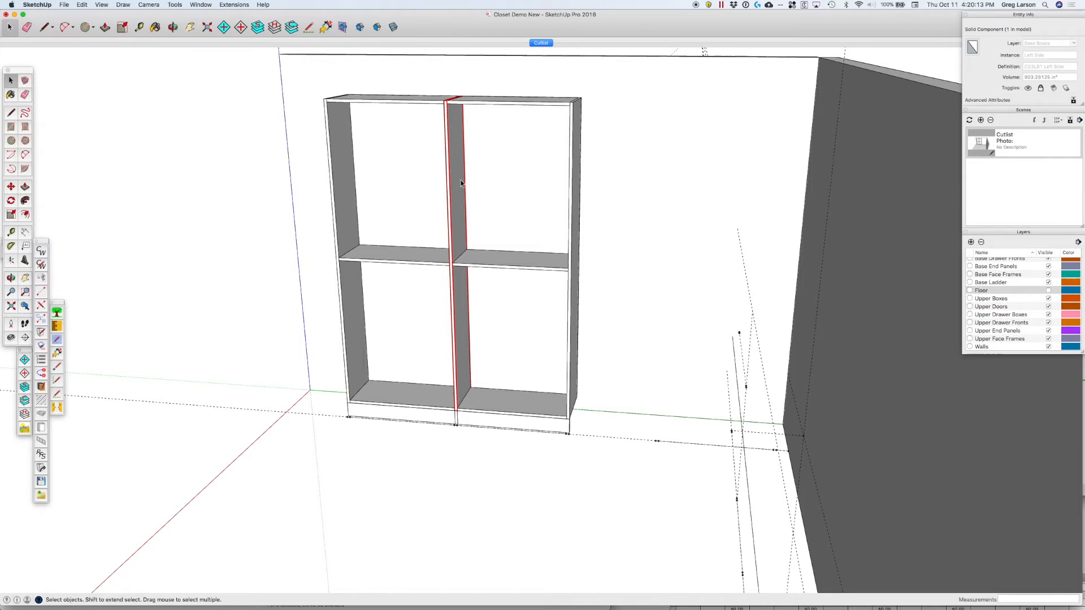
click(509, 103)
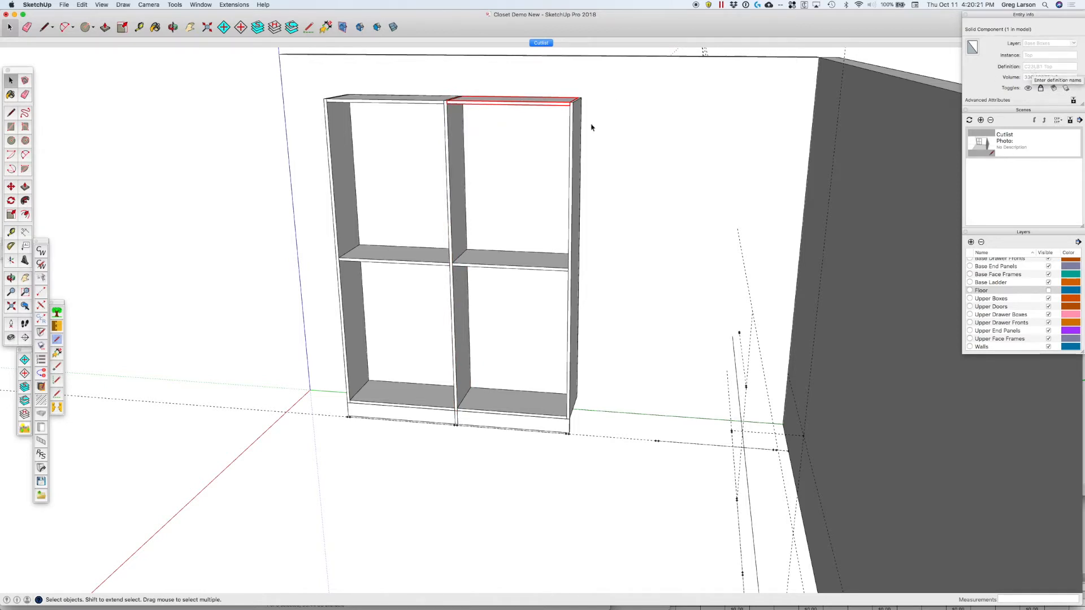
click(428, 104)
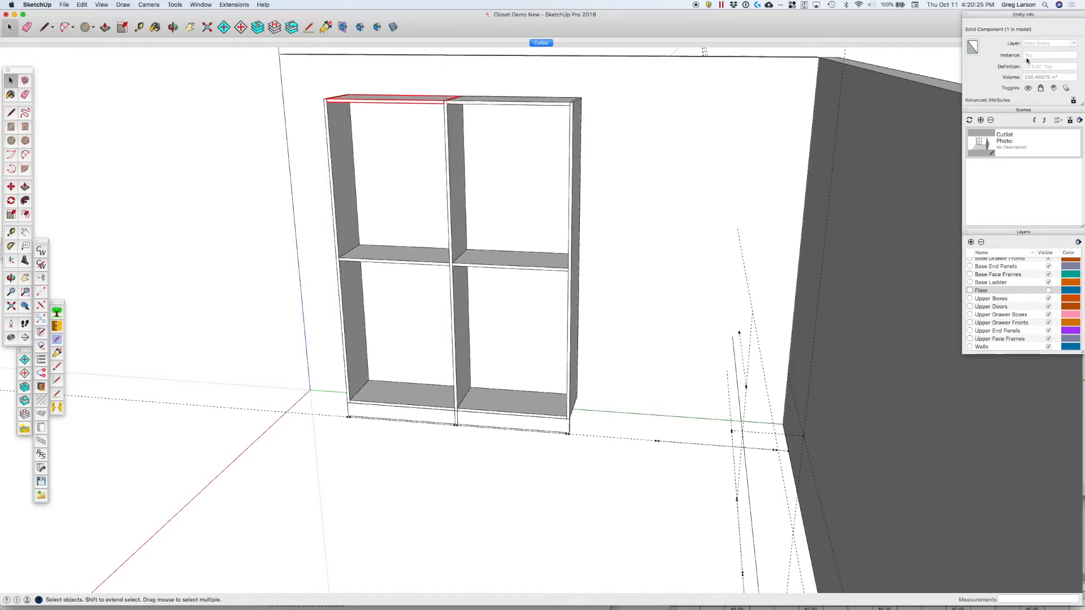
Unlock the second box's left side panel where it meets the first box and clear the selection.
click(457, 155)
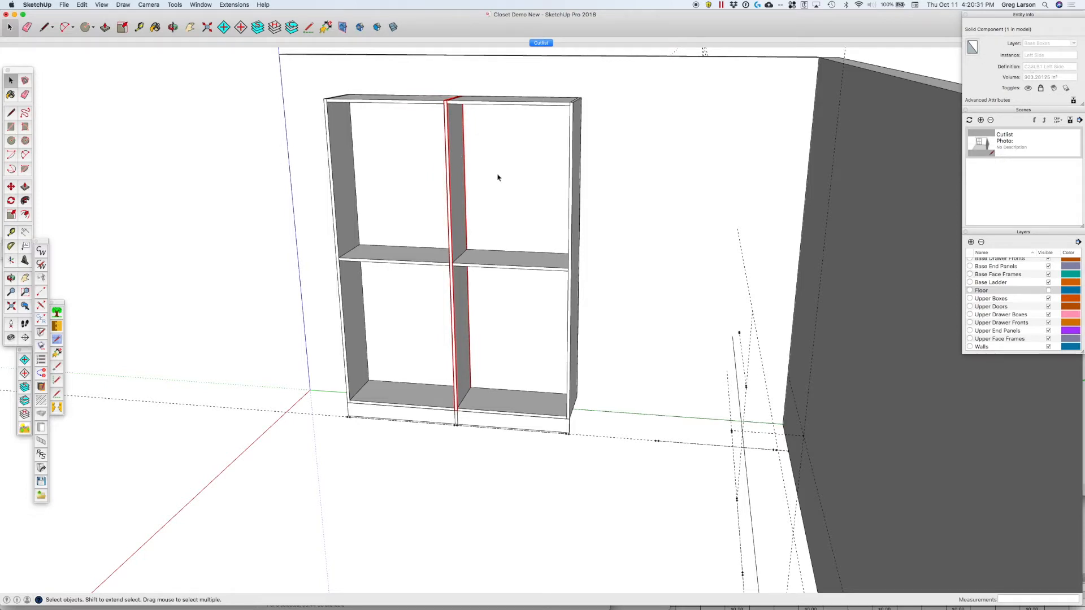
right_click(459, 170)
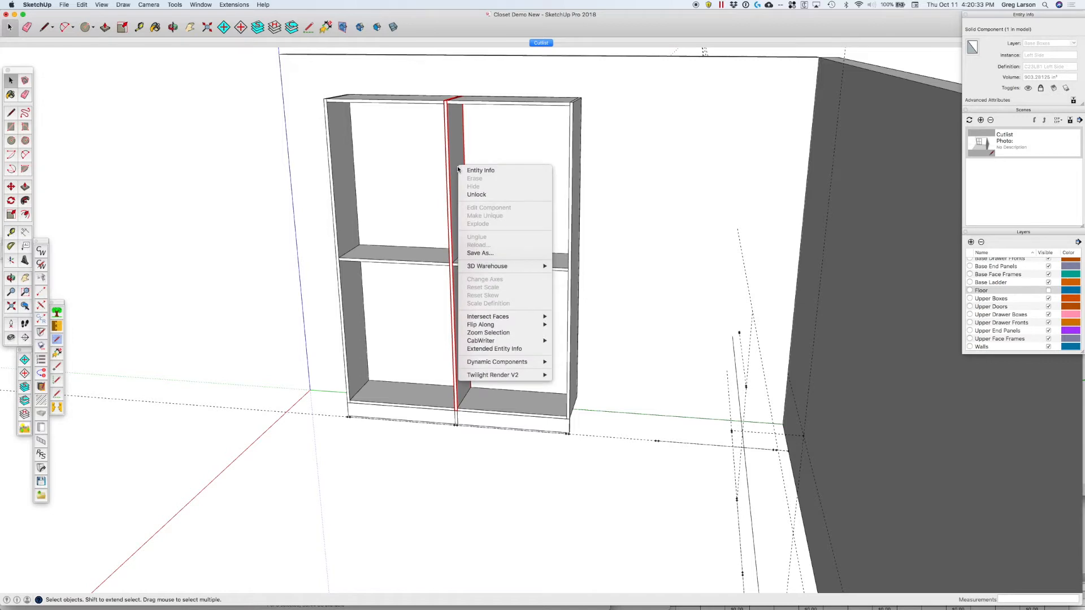
key(Down)
key(Down)
key(Return)
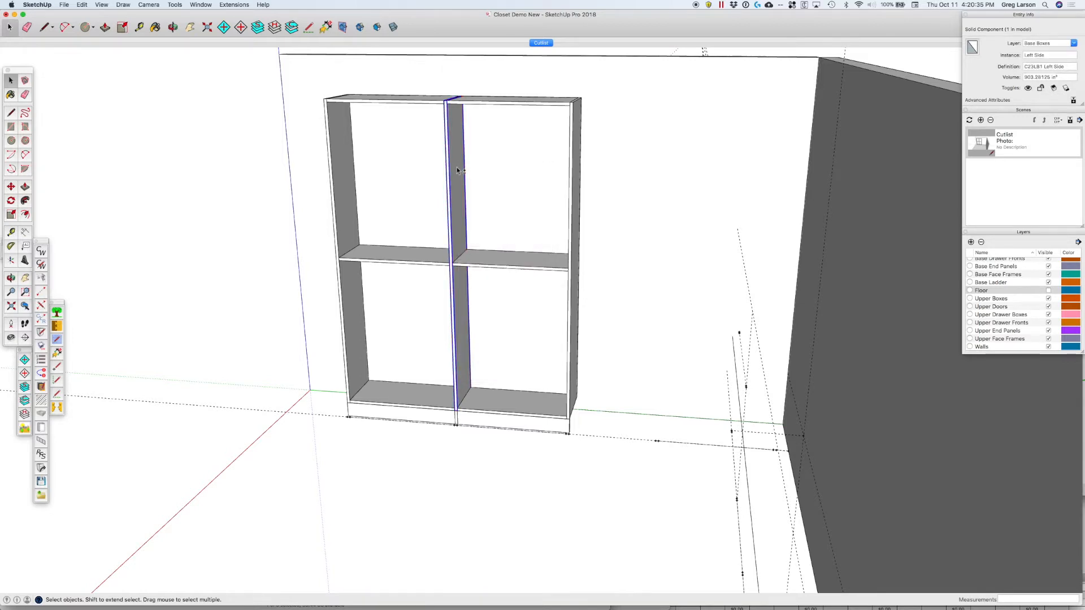
shift+click(458, 170)
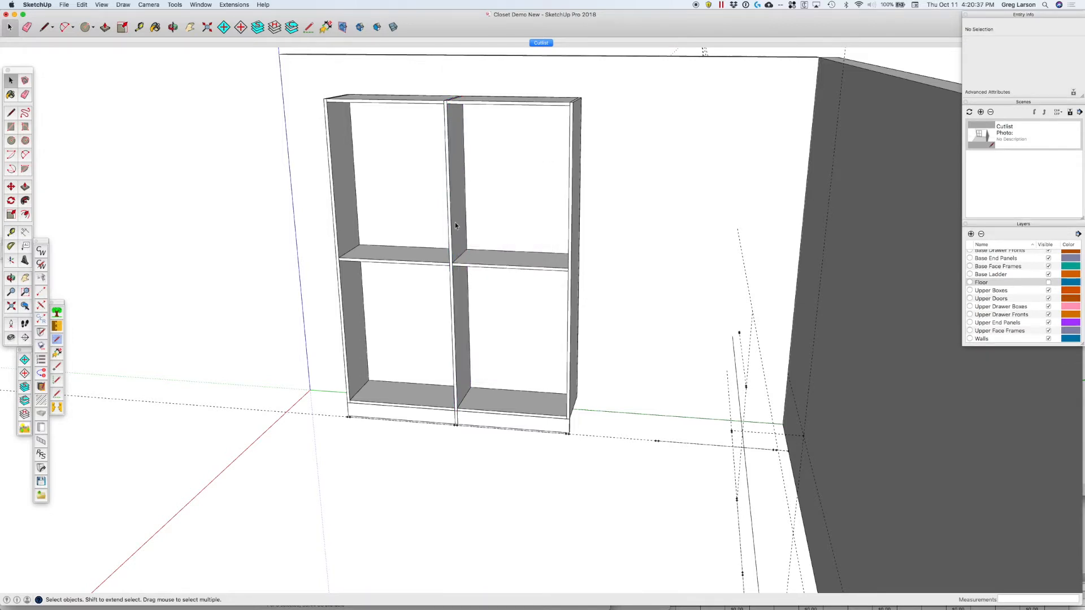
Unlock the second box's right side panel and delete it.
click(574, 206)
right_click(574, 207)
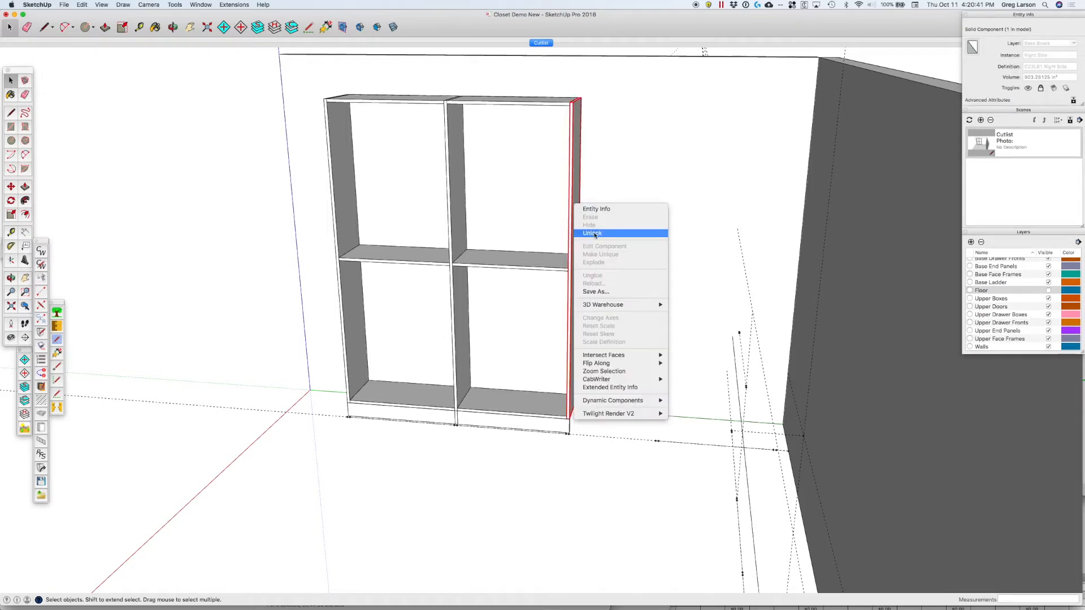
click(593, 234)
key(Delete)
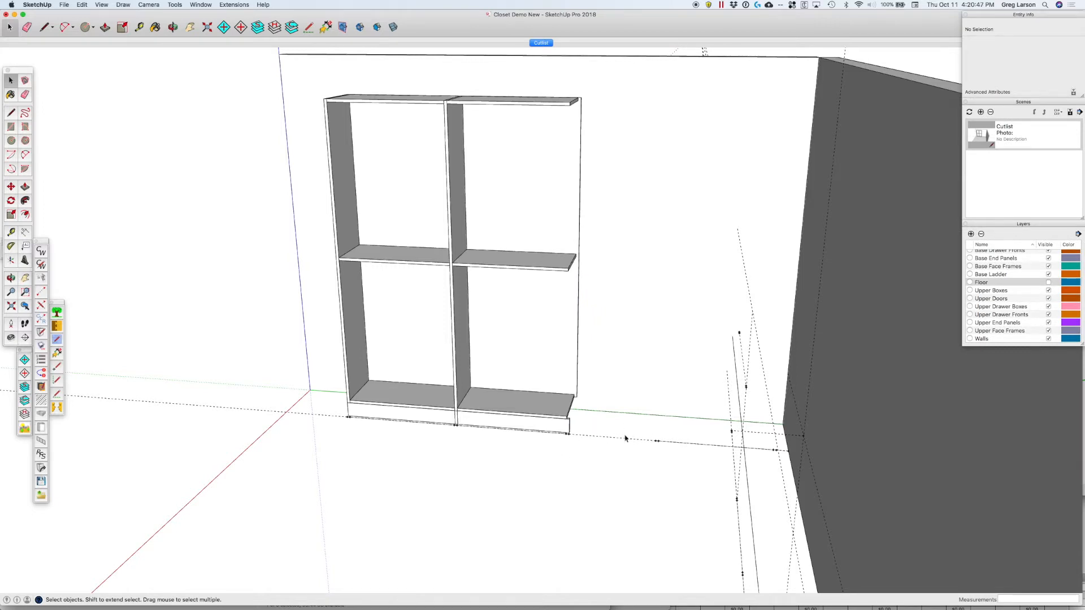
Review the finished closet layout in the Closet Demo 100818.skp model and return to the Closet Demo New model.
click(201, 4)
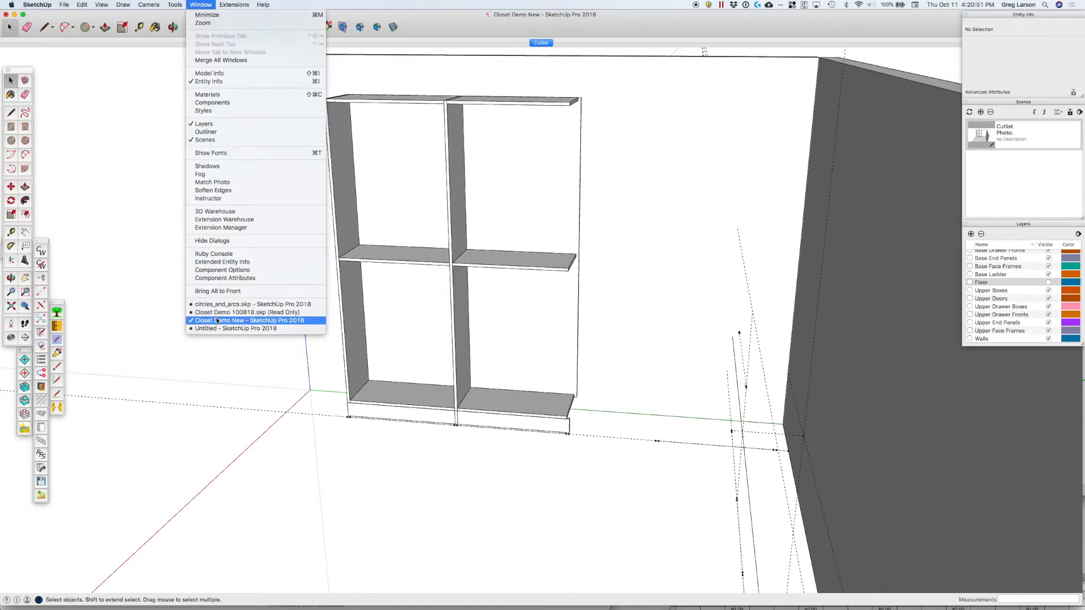
click(217, 321)
click(191, 5)
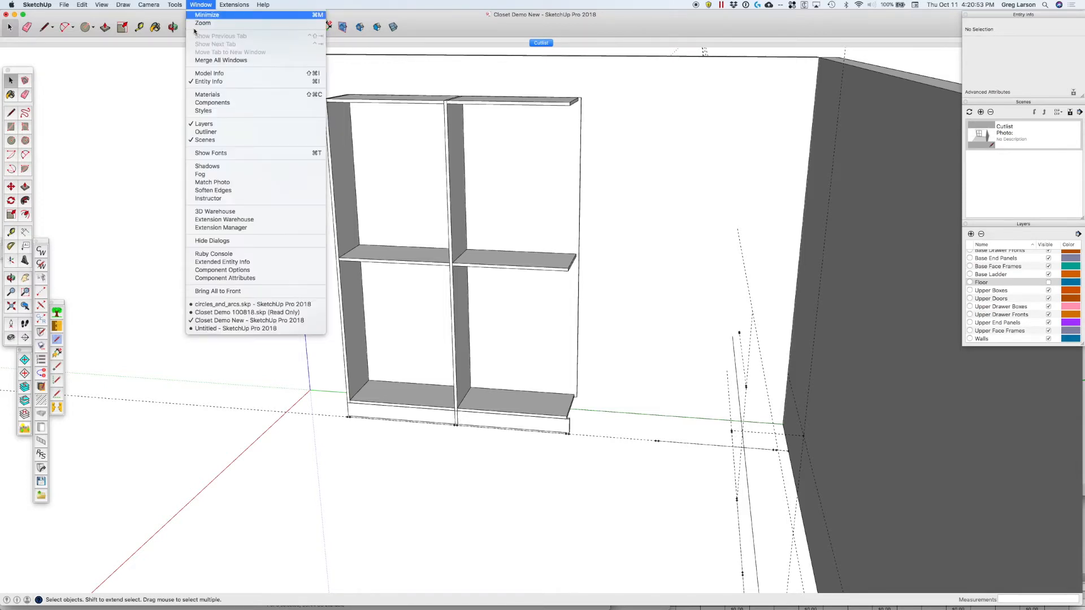
click(214, 313)
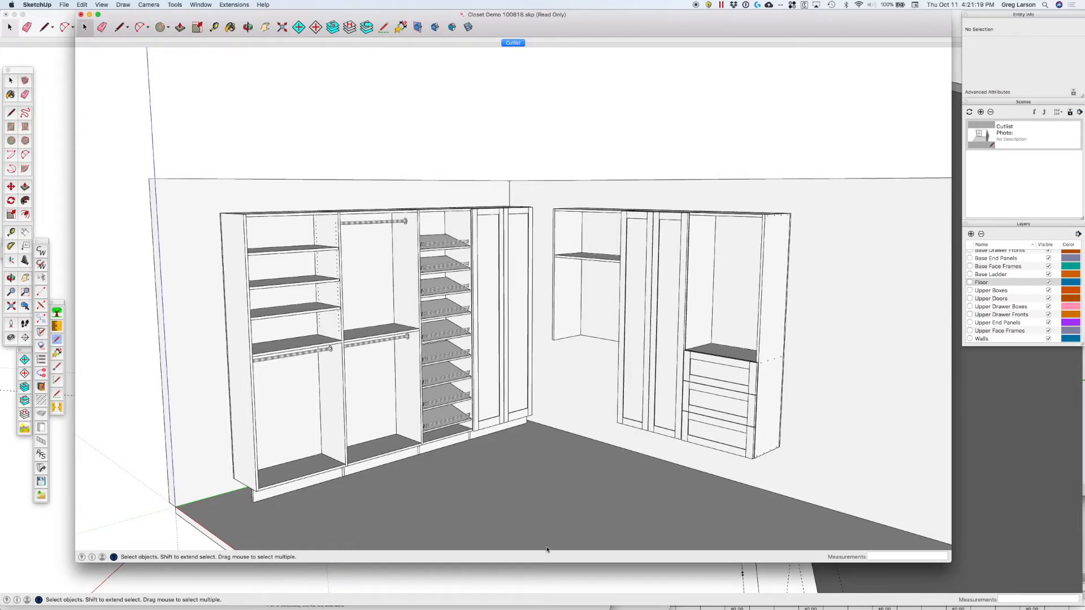
click(559, 577)
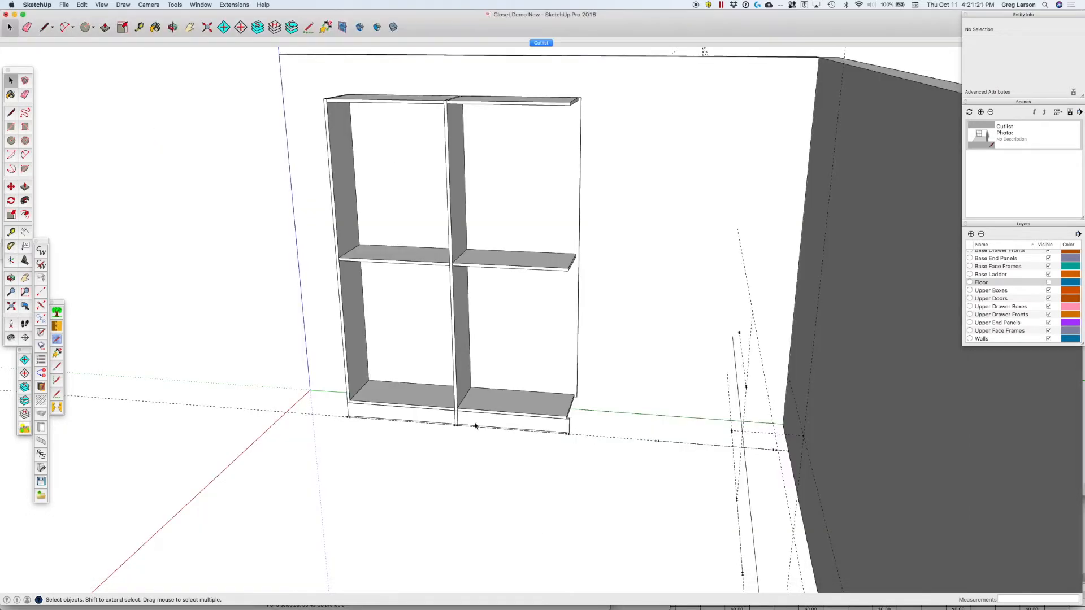
Place a Left Finish end stile on the floor guide where the second box ends.
key(l)
click(567, 434)
click(581, 434)
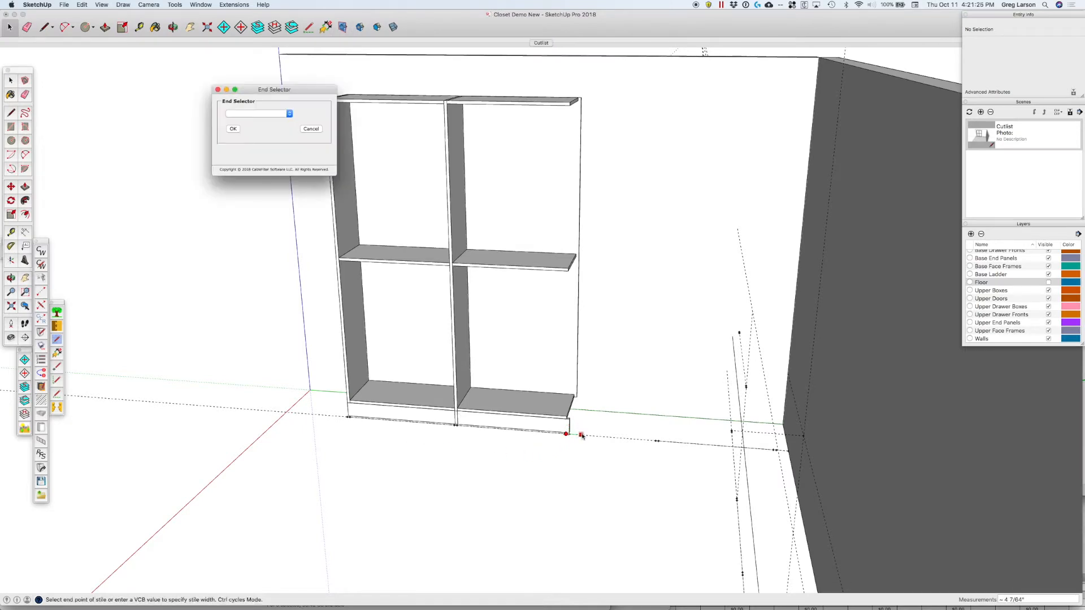
click(268, 114)
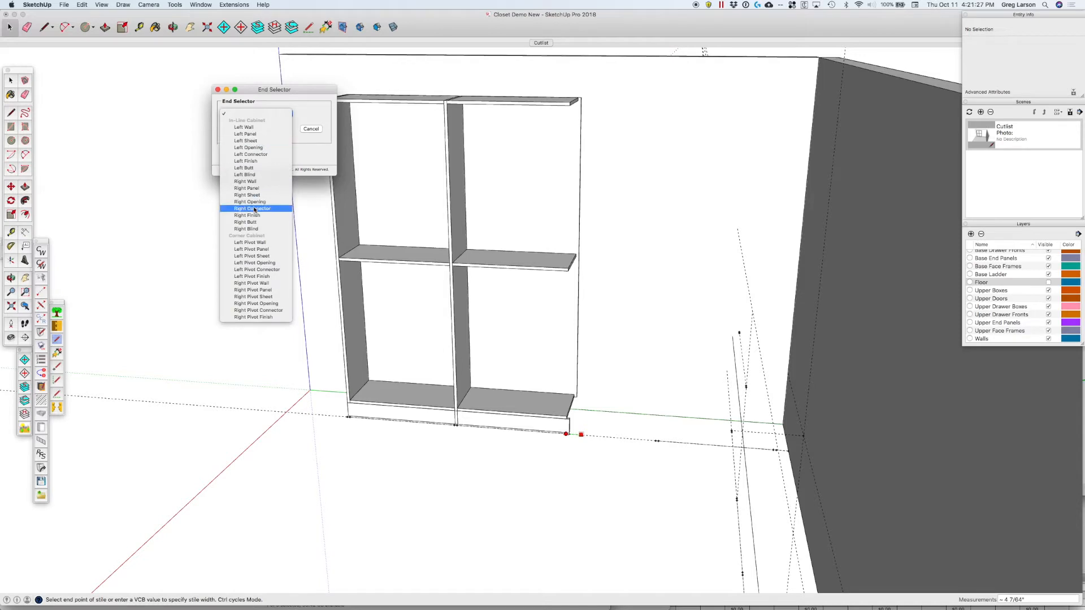
click(255, 162)
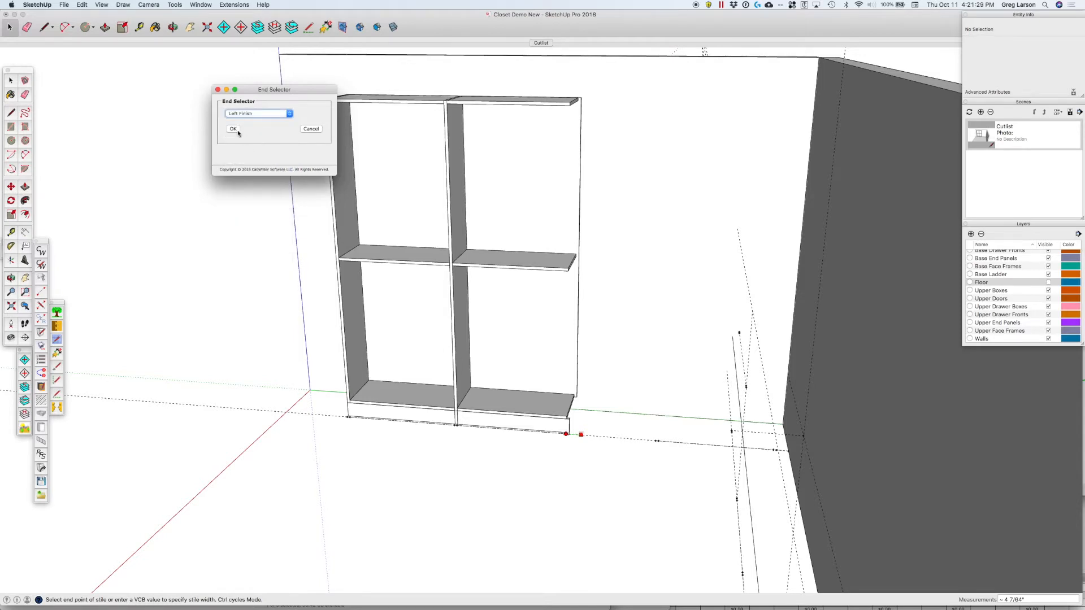
click(237, 129)
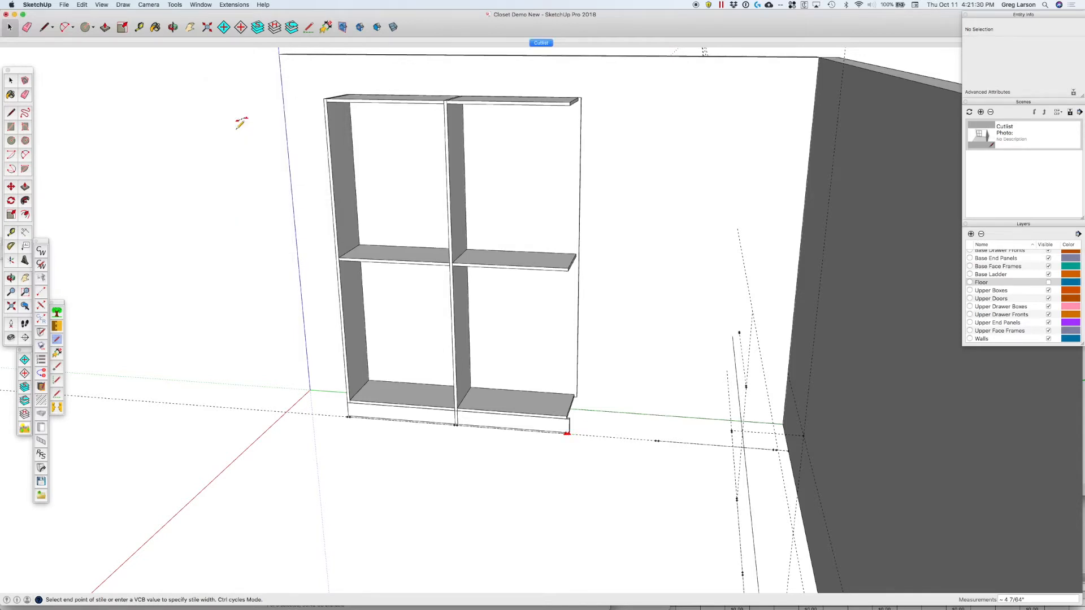
Place a Right Finish end stile at the following guide point to close the third cabinet's span.
click(659, 441)
click(620, 438)
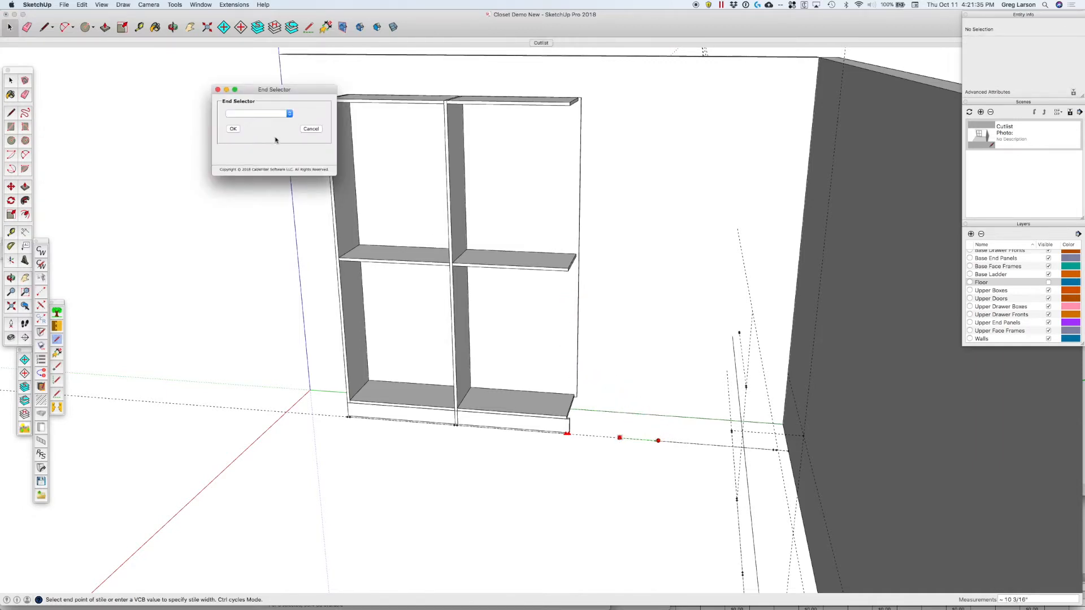
click(271, 115)
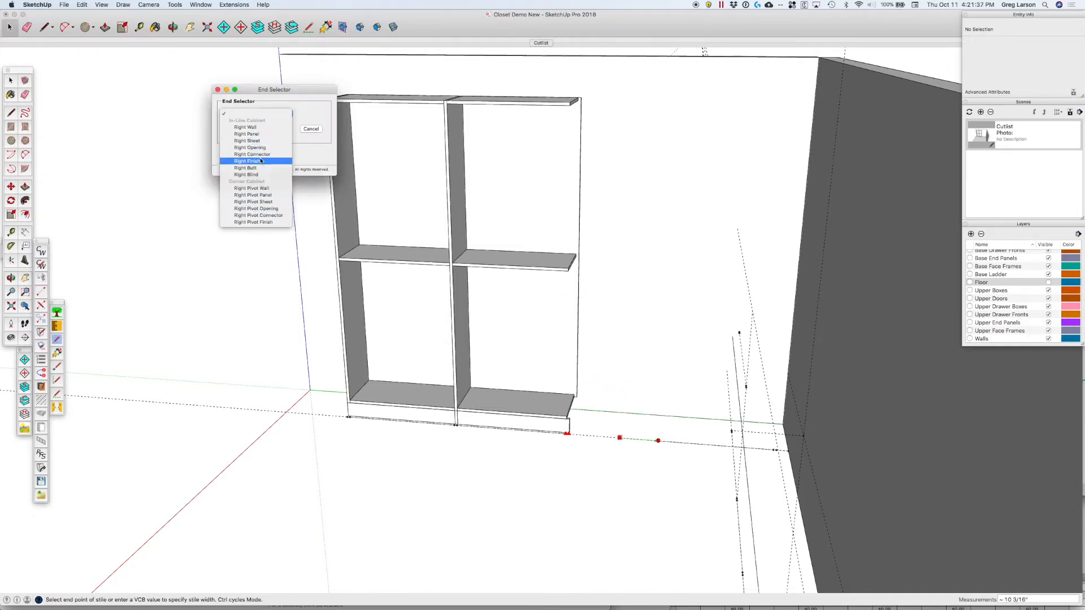
click(249, 117)
click(235, 129)
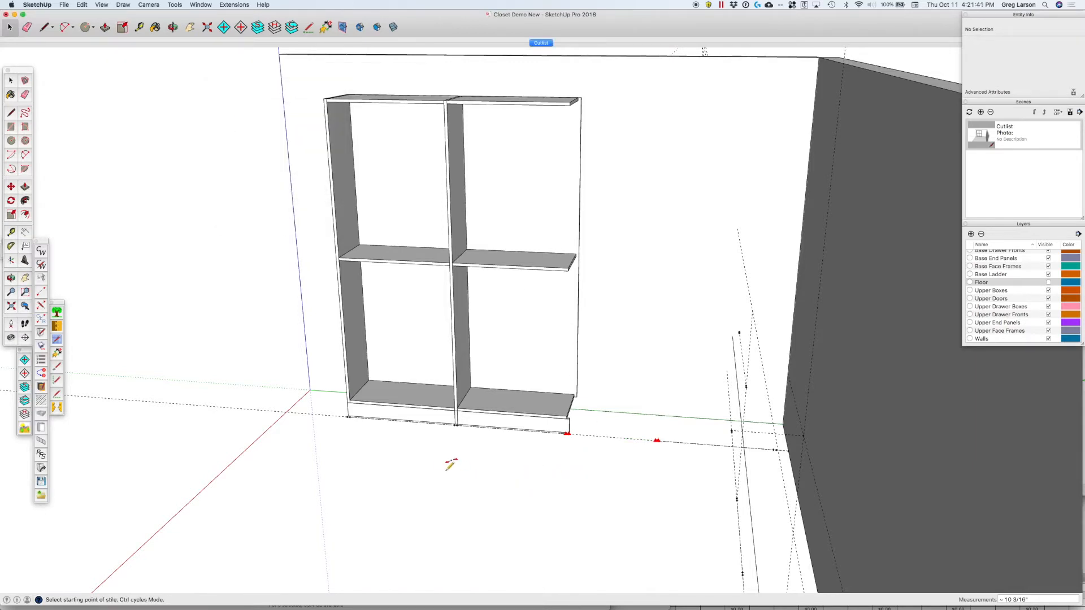
Draw the third cabinet as a Standard Base box with 0 doors, 1 shelf and 0 shelf-hole columns.
click(268, 116)
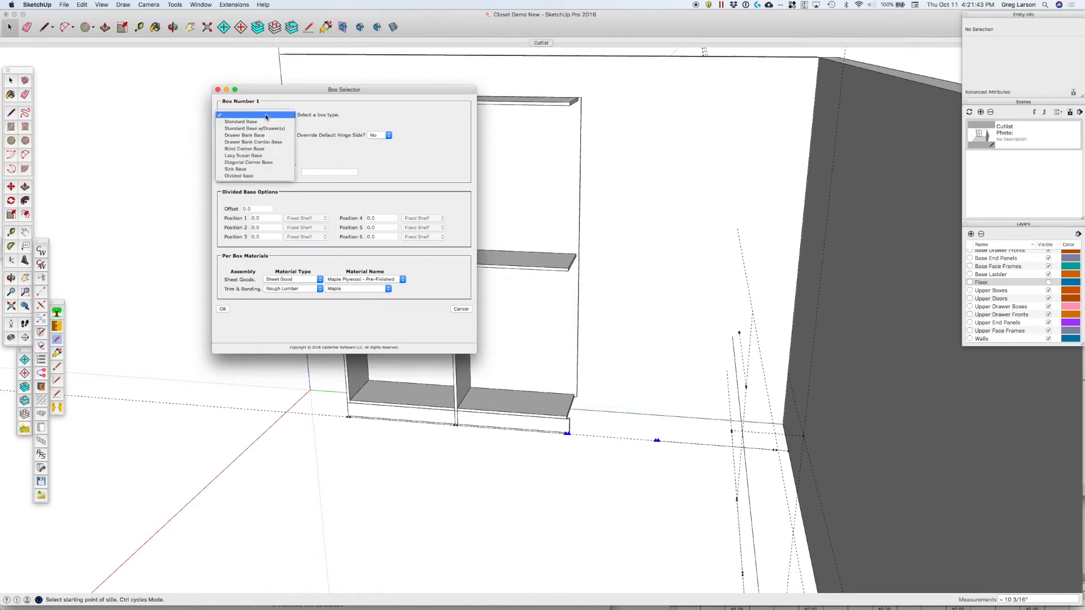
click(264, 122)
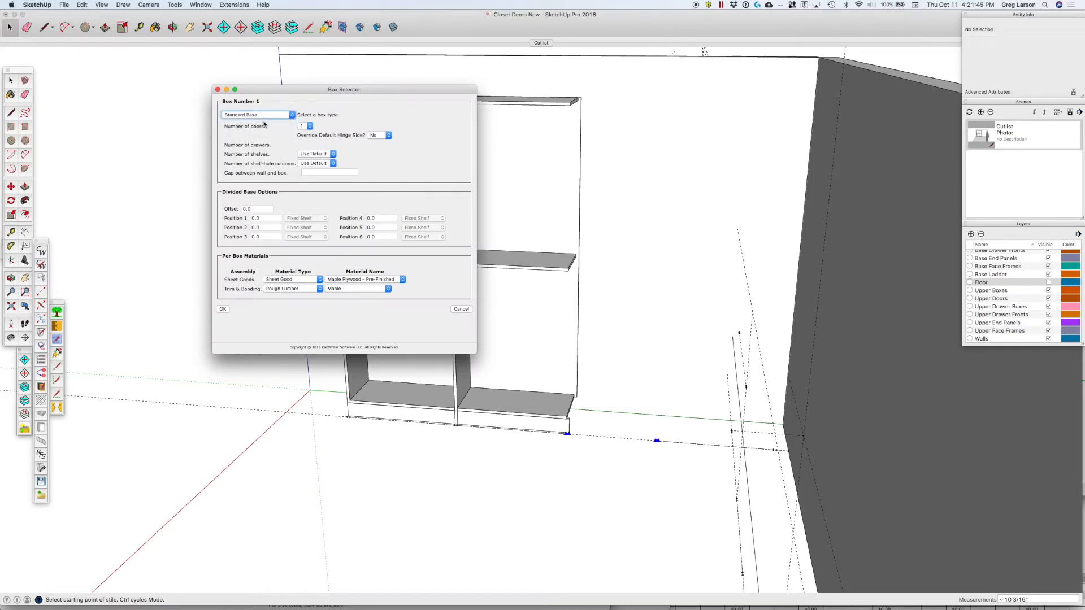
click(309, 127)
click(307, 141)
click(317, 158)
click(311, 170)
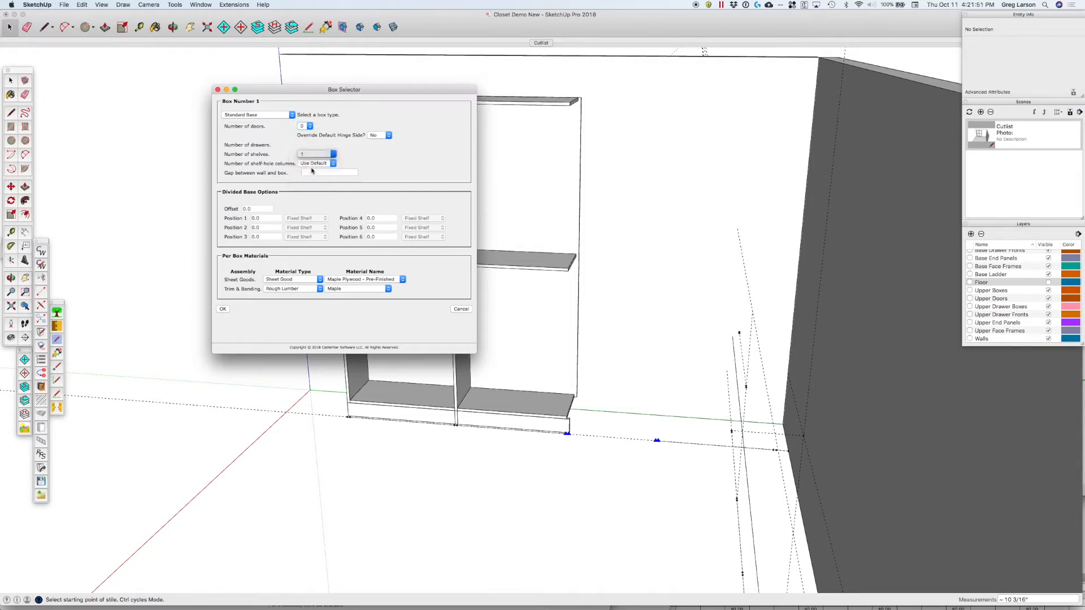
click(315, 164)
click(315, 173)
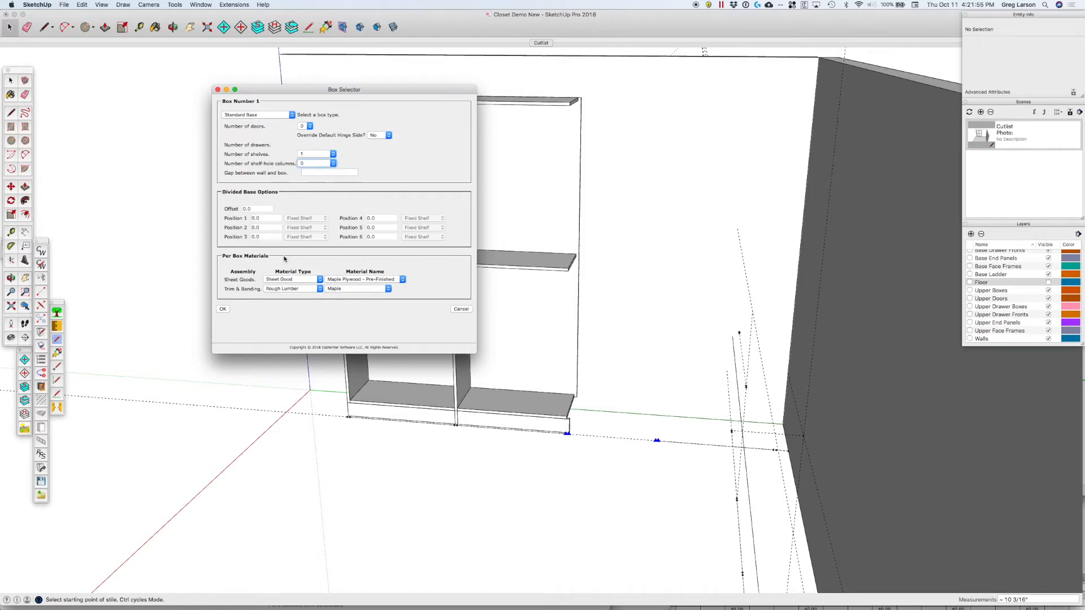
click(223, 309)
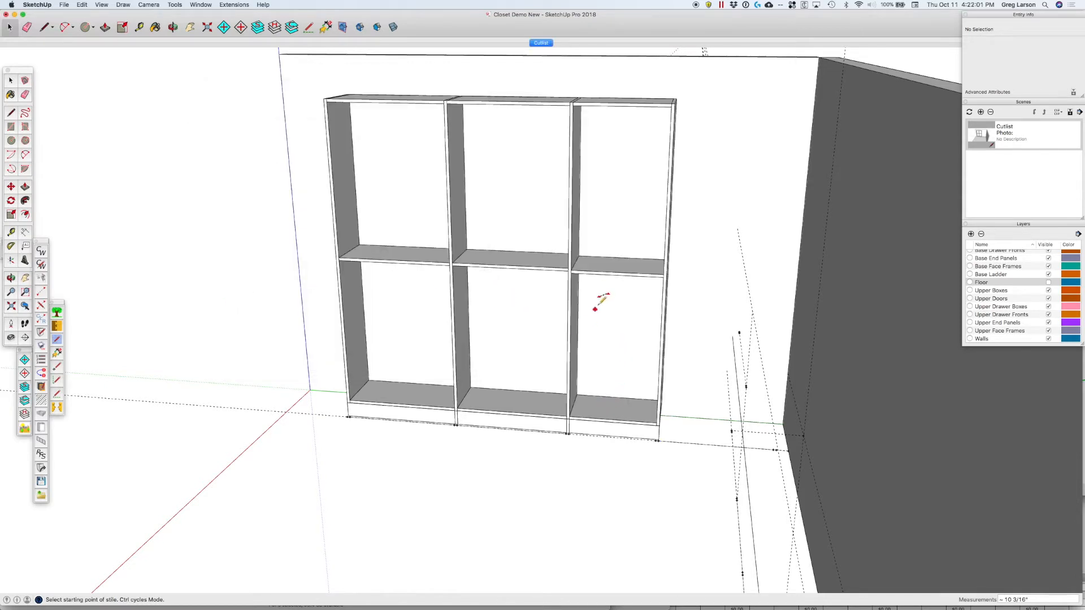
Examine the third box and its middle shelf.
key(space)
click(610, 272)
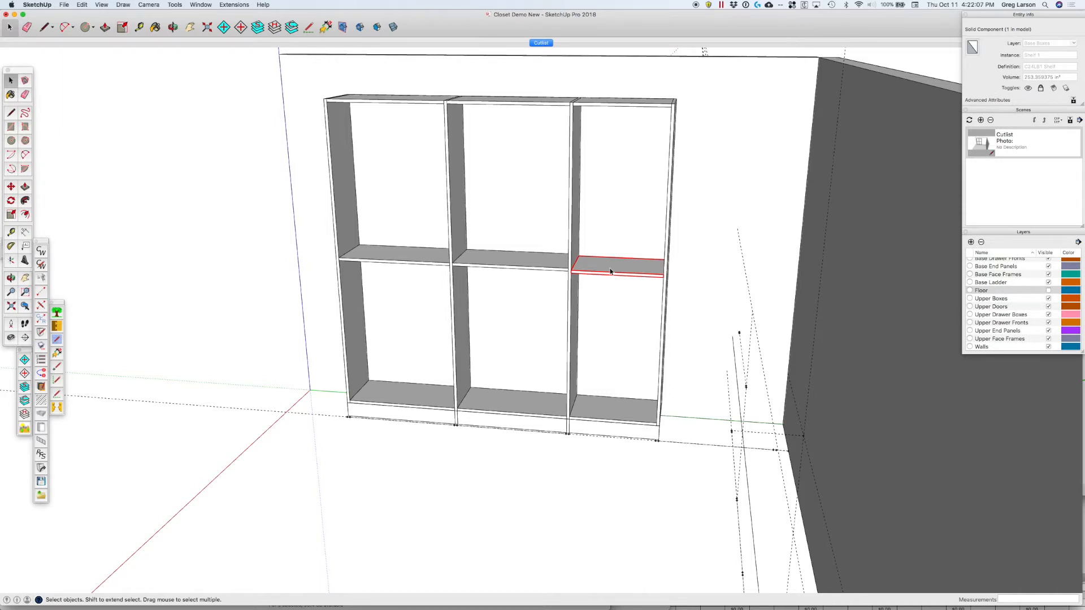
middle_drag(665, 462, 735, 411)
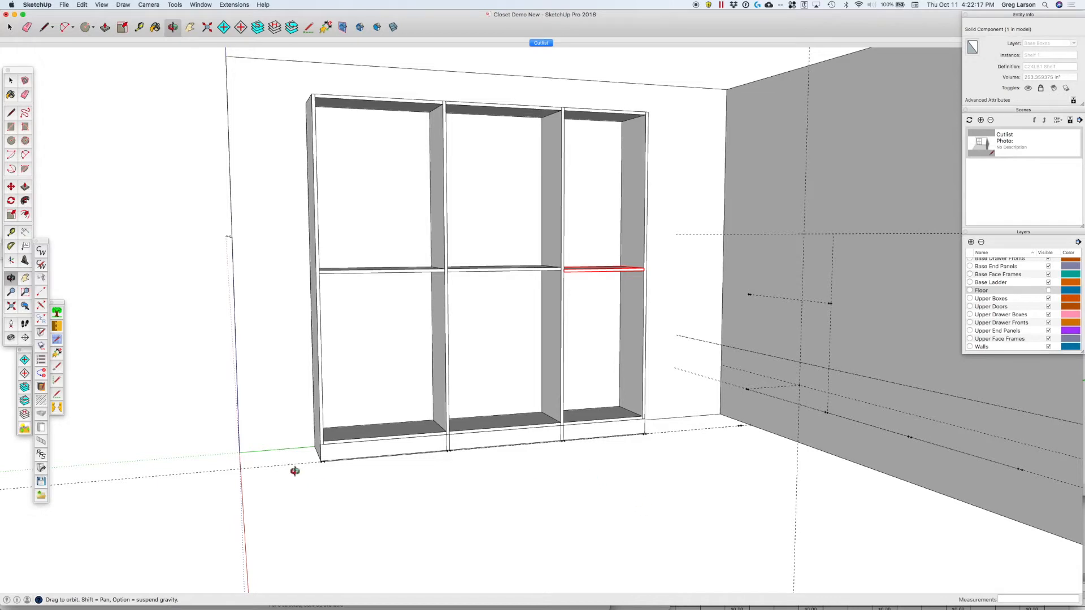
Place a Left Finish end stile on the floor guide where the third box ends.
click(40, 277)
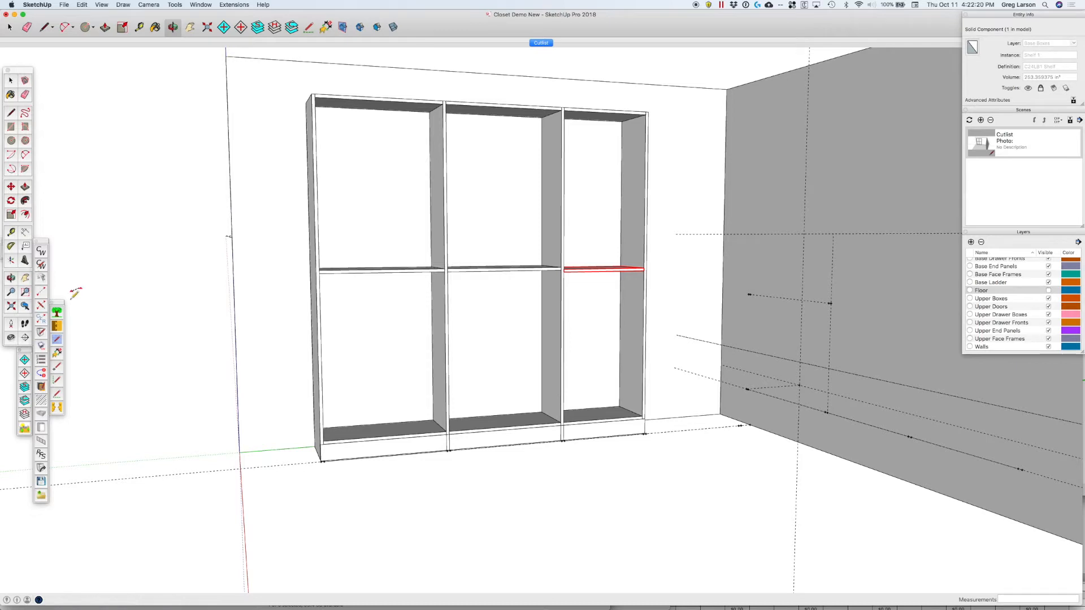
click(644, 433)
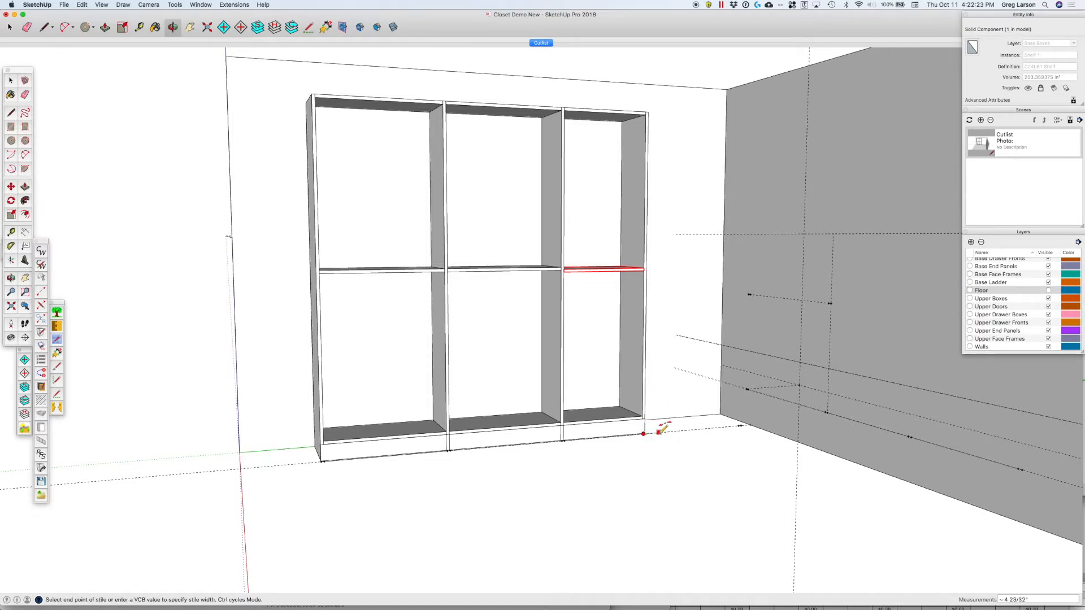
click(274, 114)
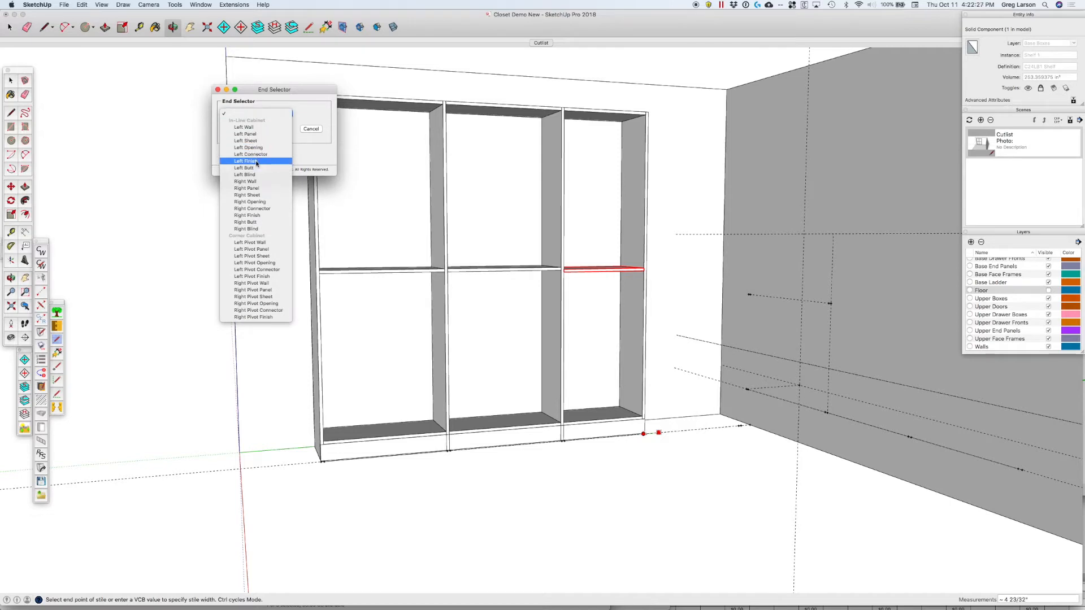
click(256, 161)
key(Return)
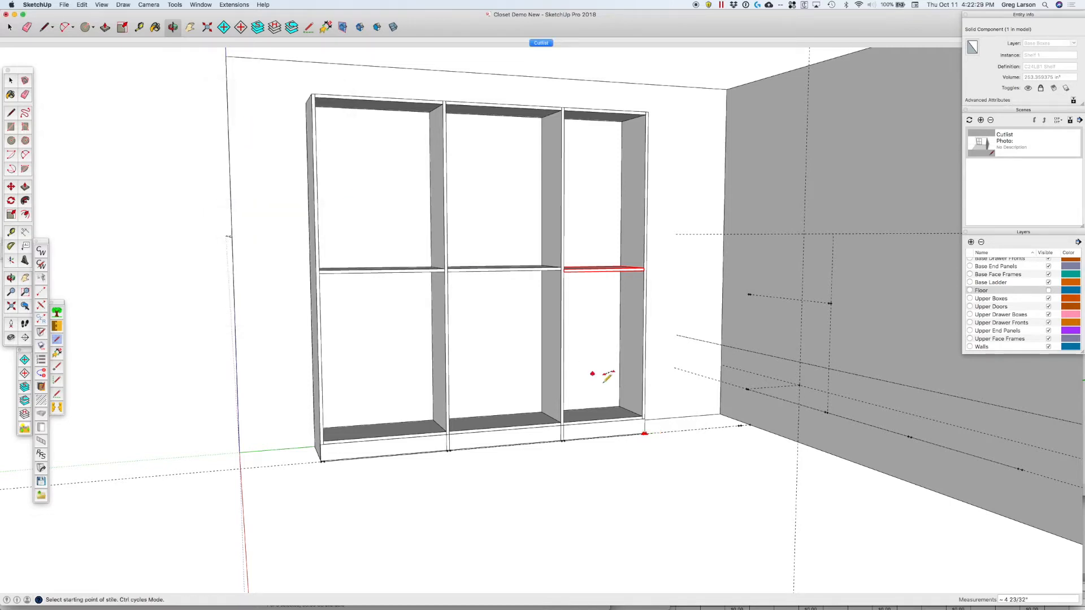
Place a Right Finish end stile at the last guide point near the side wall for the fourth cabinet.
click(740, 424)
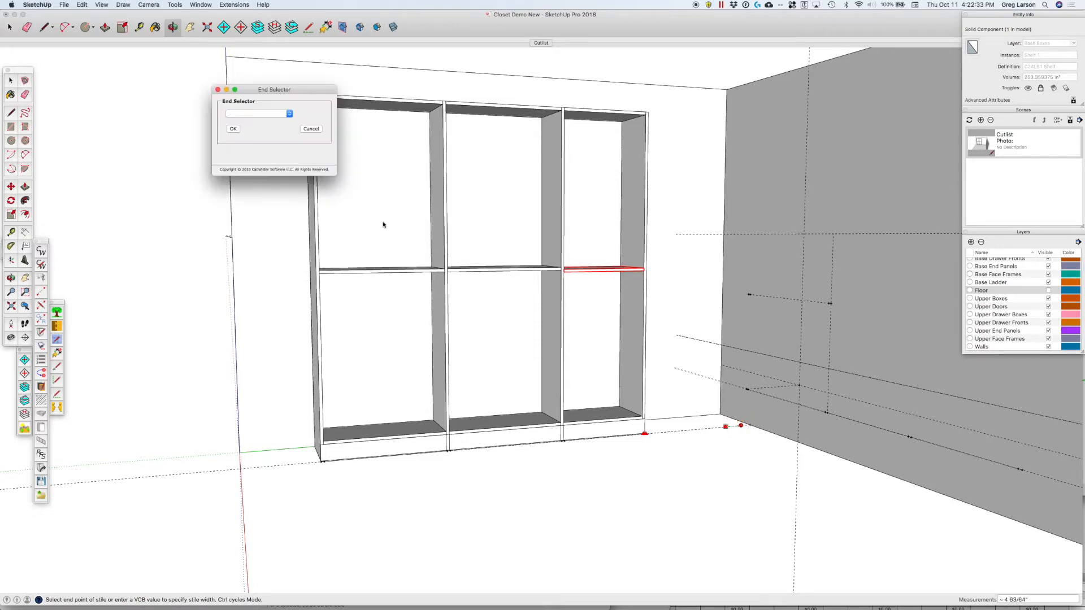
click(271, 115)
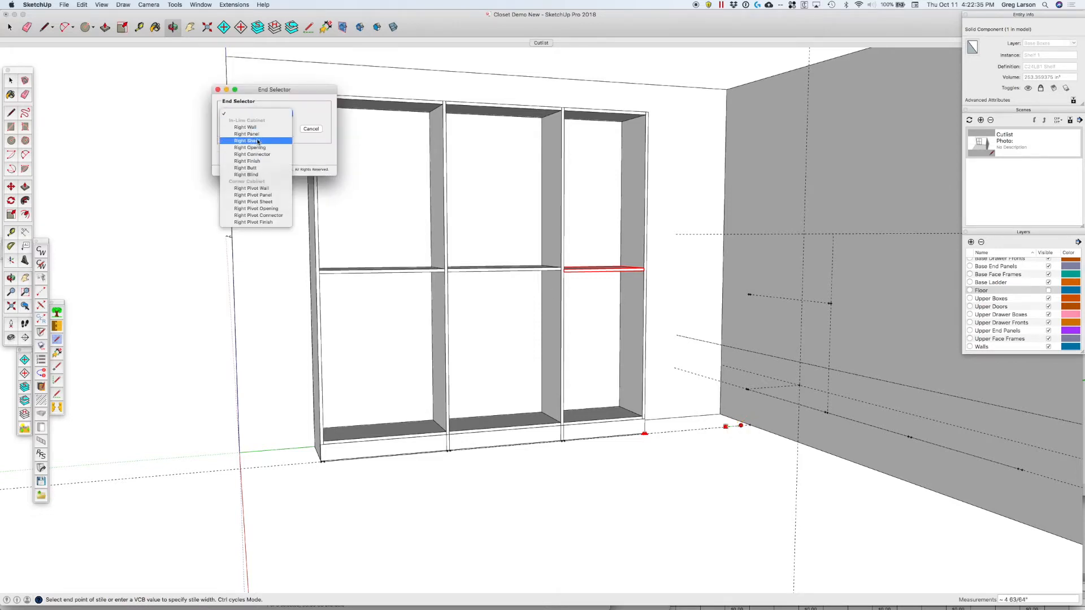
scroll(262, 163, down, 1)
click(262, 162)
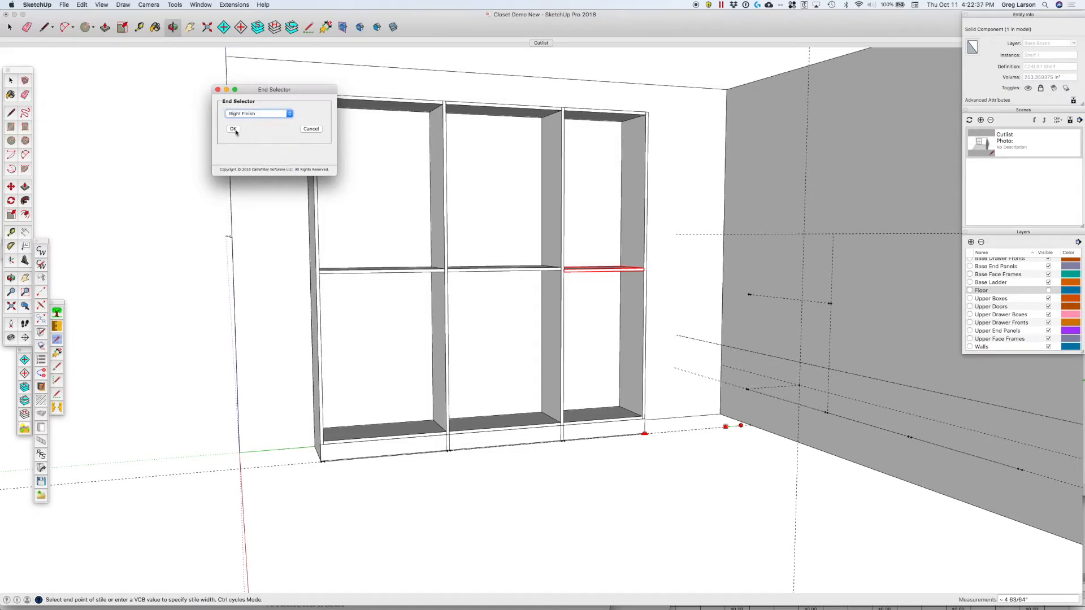
key(Return)
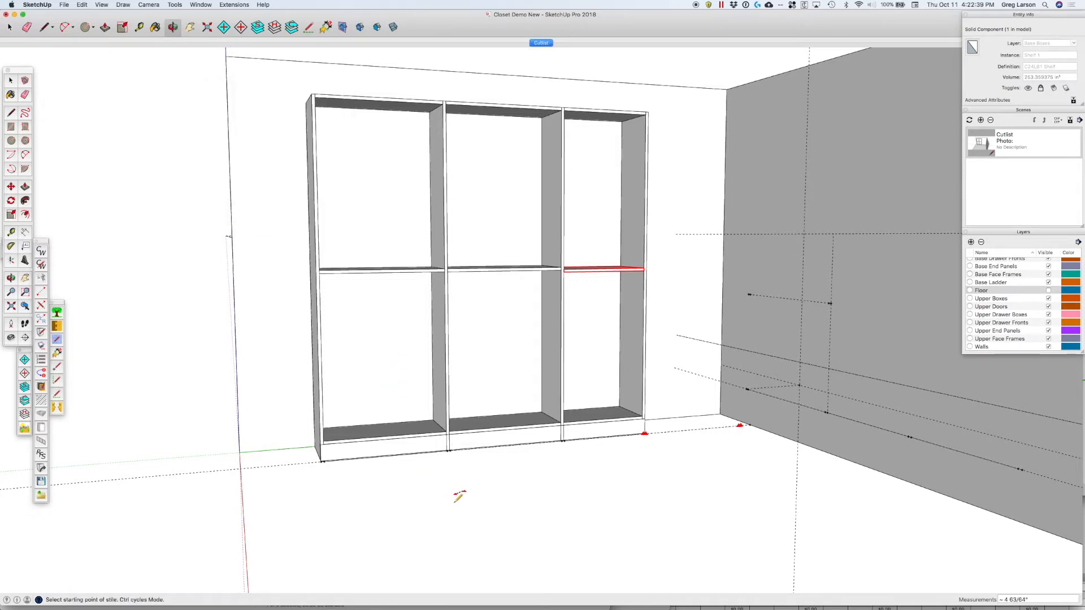
Draw the fourth cabinet as a Standard Base box with 2 doors, 3 shelves and the default shelf-hole columns.
click(406, 493)
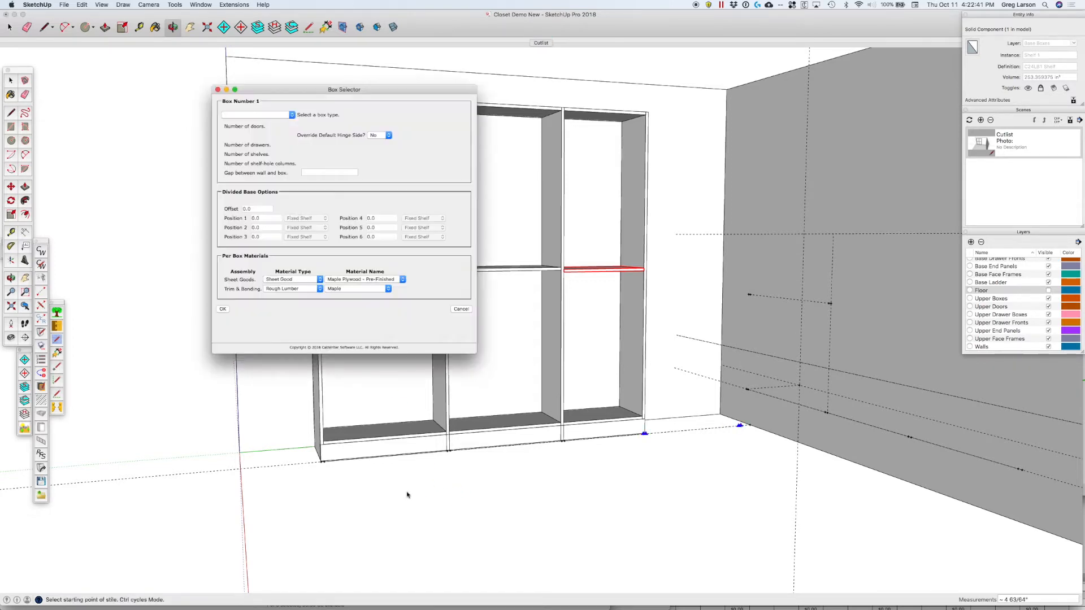
click(276, 116)
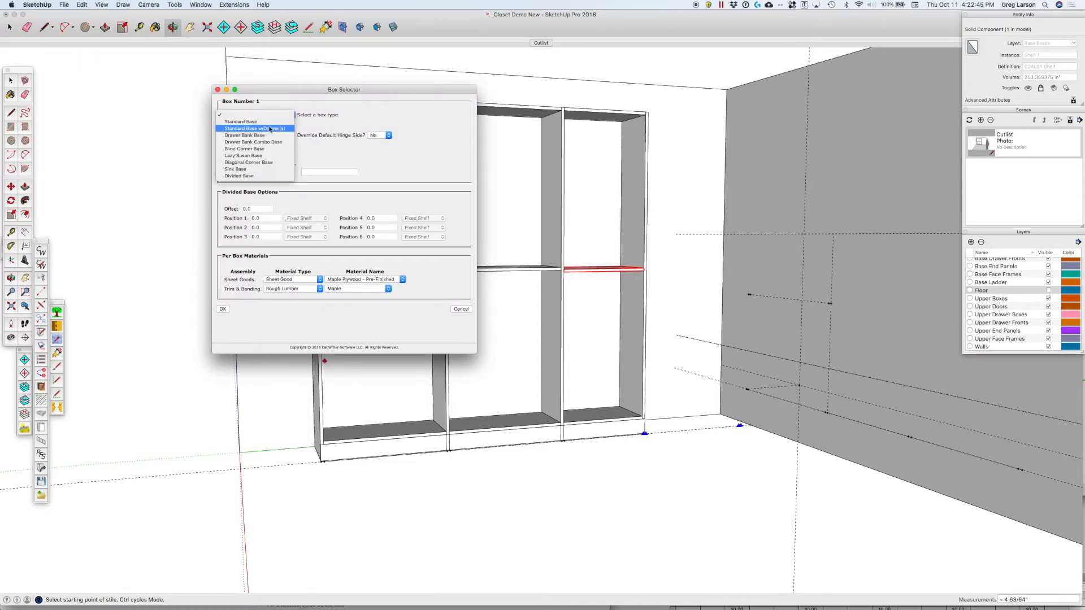
click(255, 121)
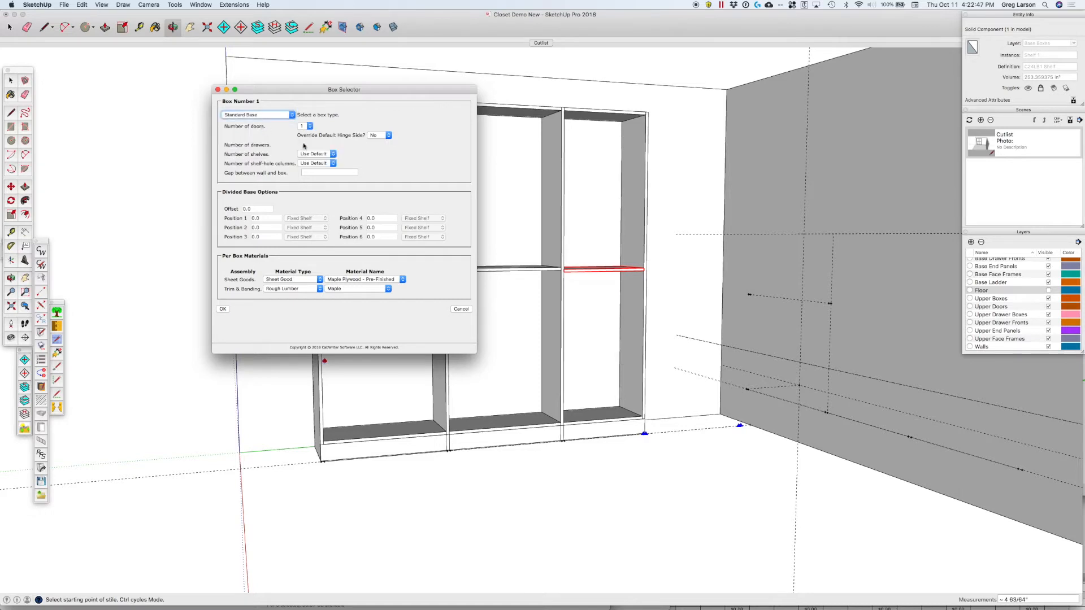
click(303, 128)
click(305, 134)
click(316, 154)
click(316, 180)
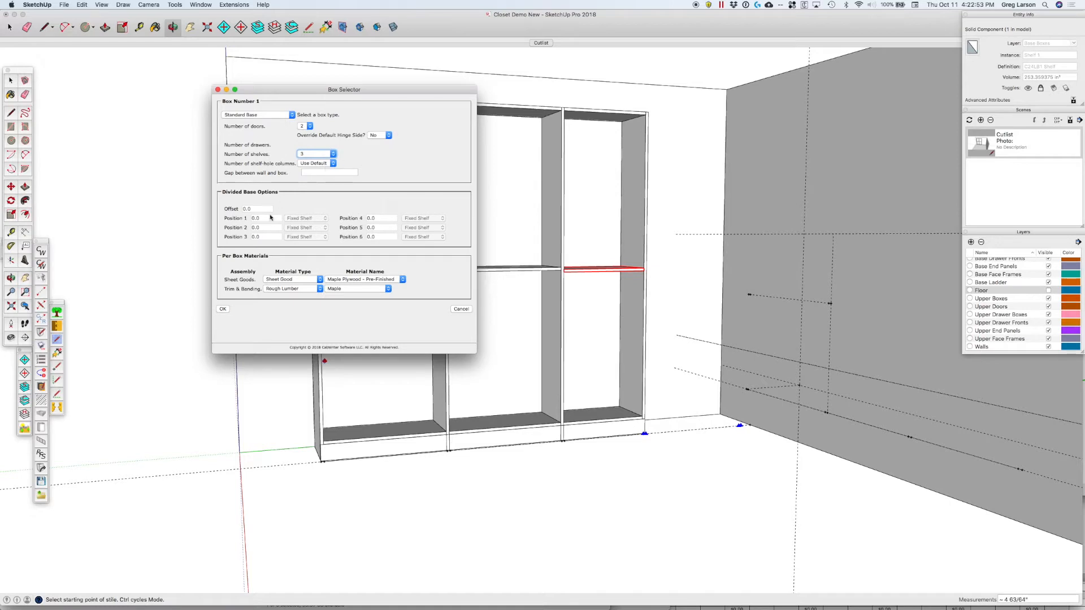
click(315, 164)
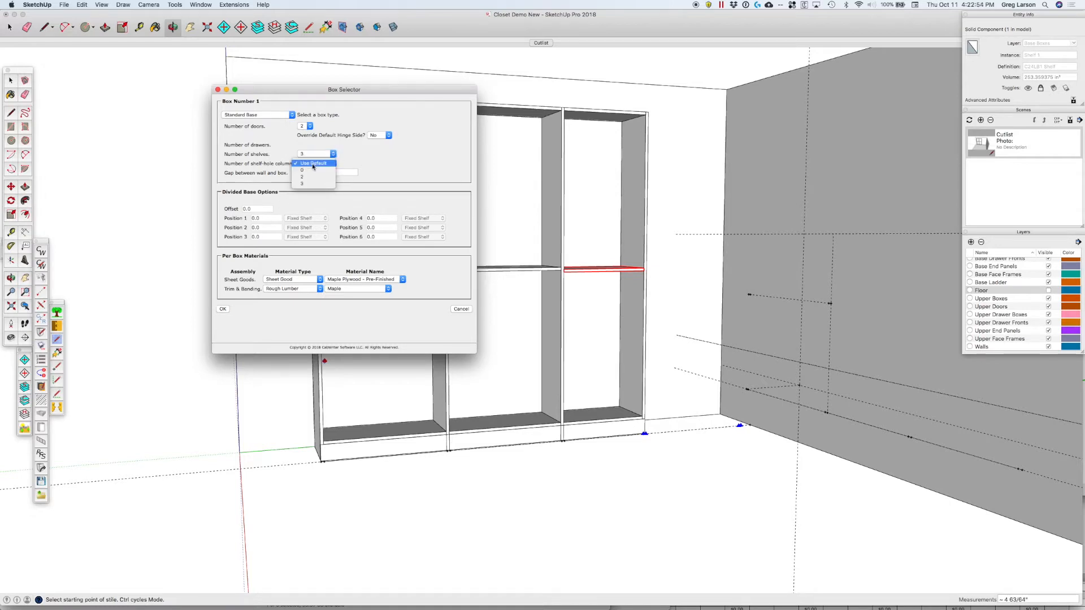
click(355, 162)
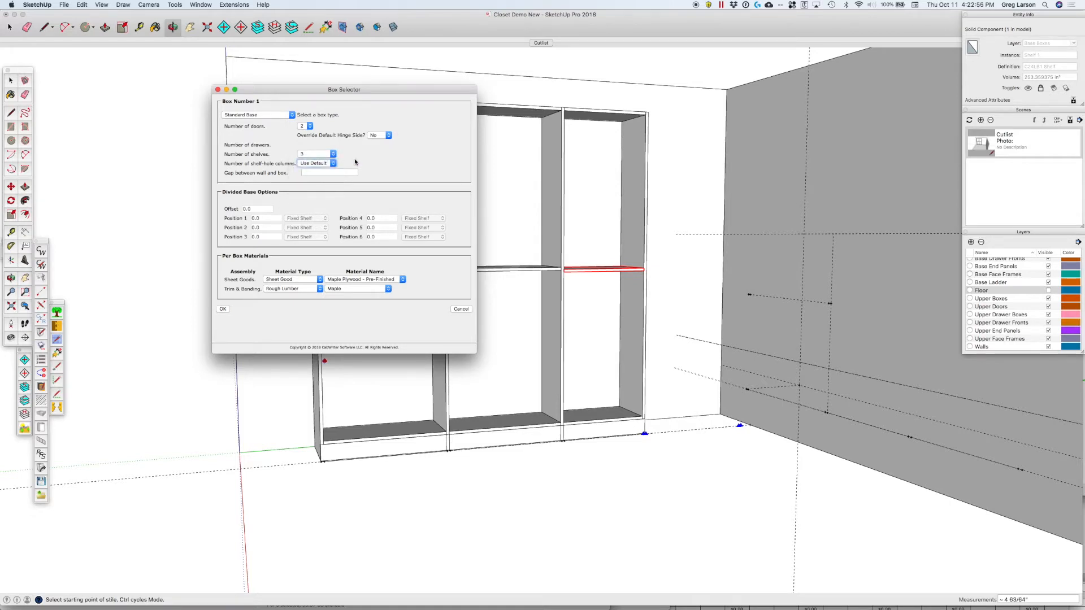
click(224, 309)
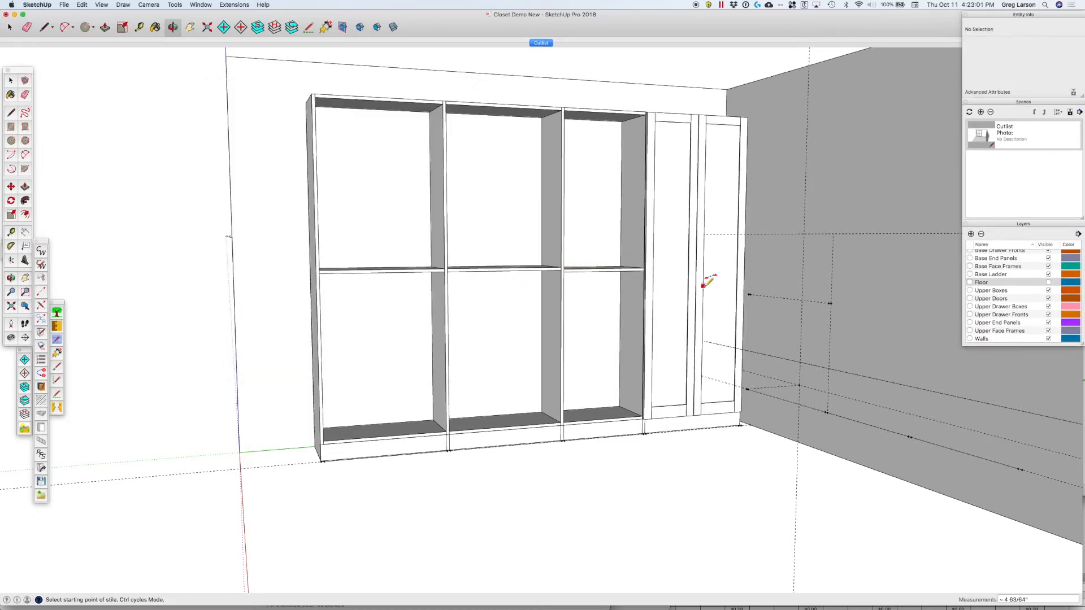
Hide the Base Doors layer to expose the fourth cabinet's interior.
key(space)
scroll(1046, 294, up, 3)
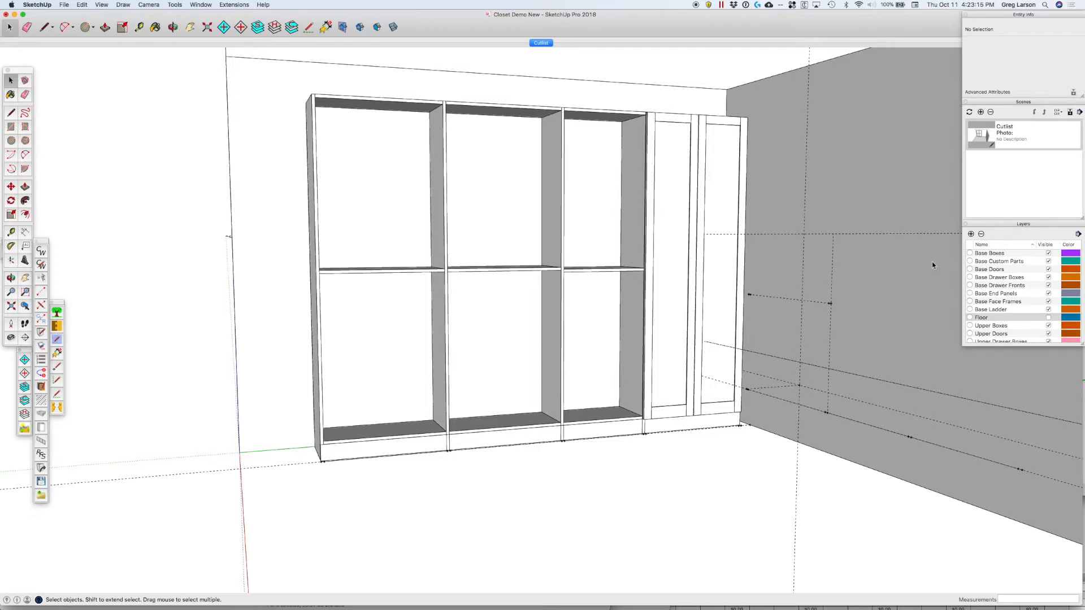
click(1048, 270)
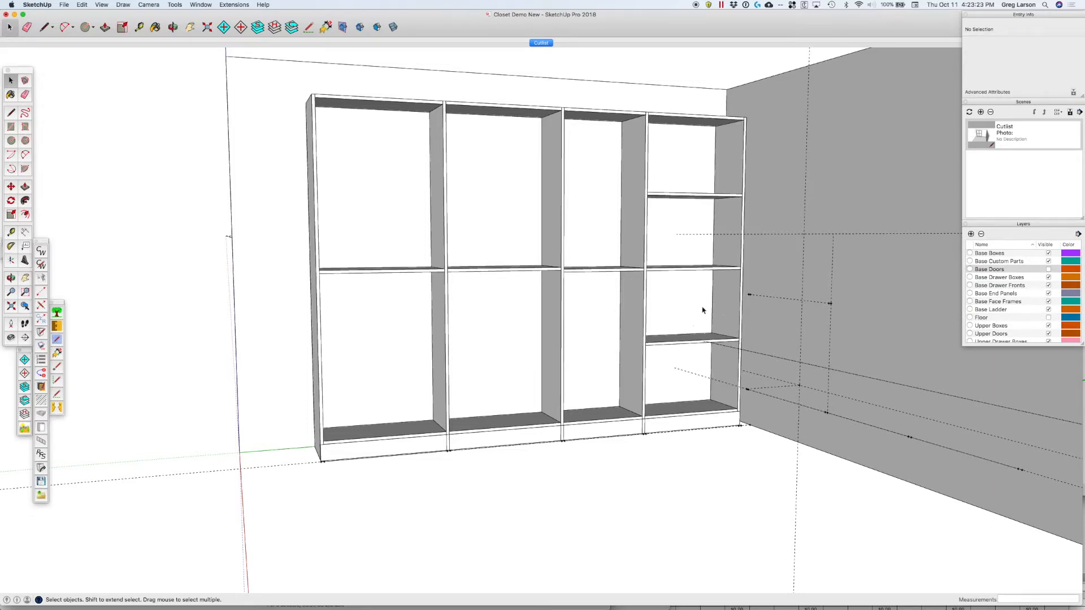
Examine the side panel between the third and fourth boxes, and the fourth box's upper shelf and right side panel.
click(643, 310)
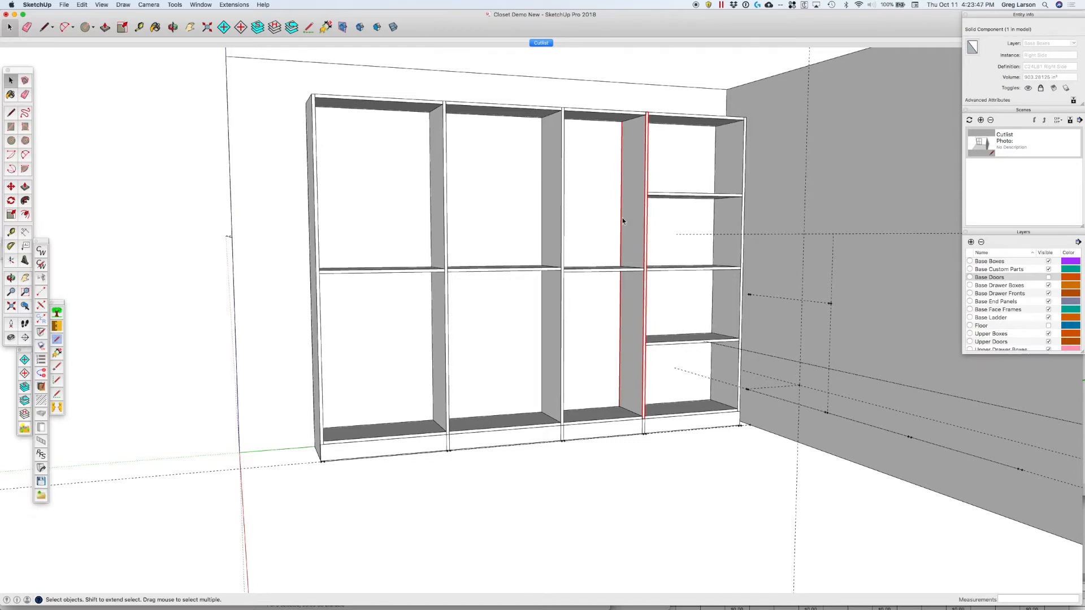
key(o)
drag(653, 239, 479, 298)
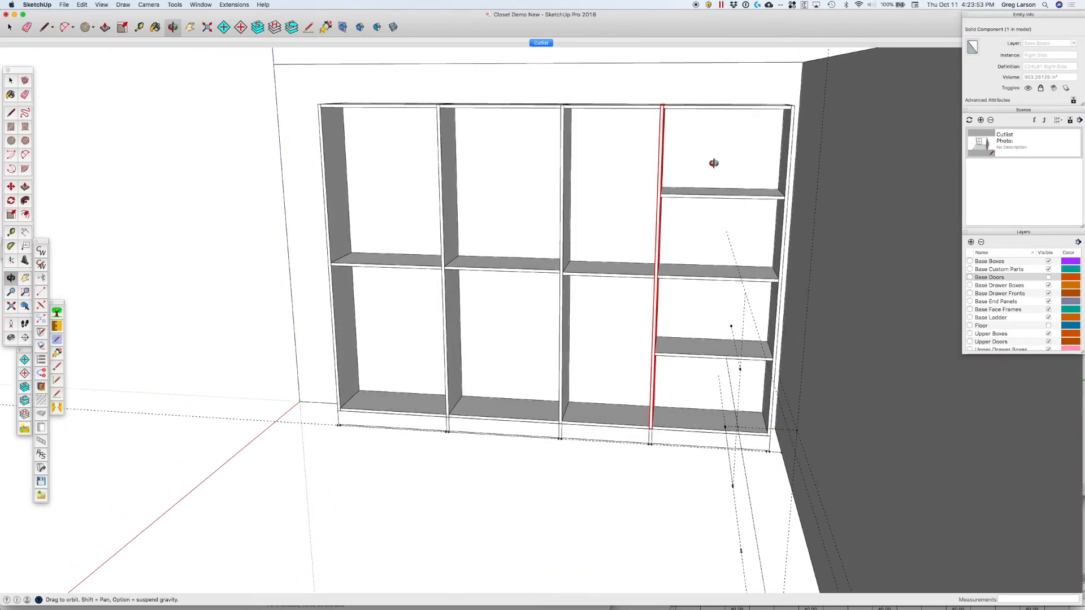
key(space)
click(773, 194)
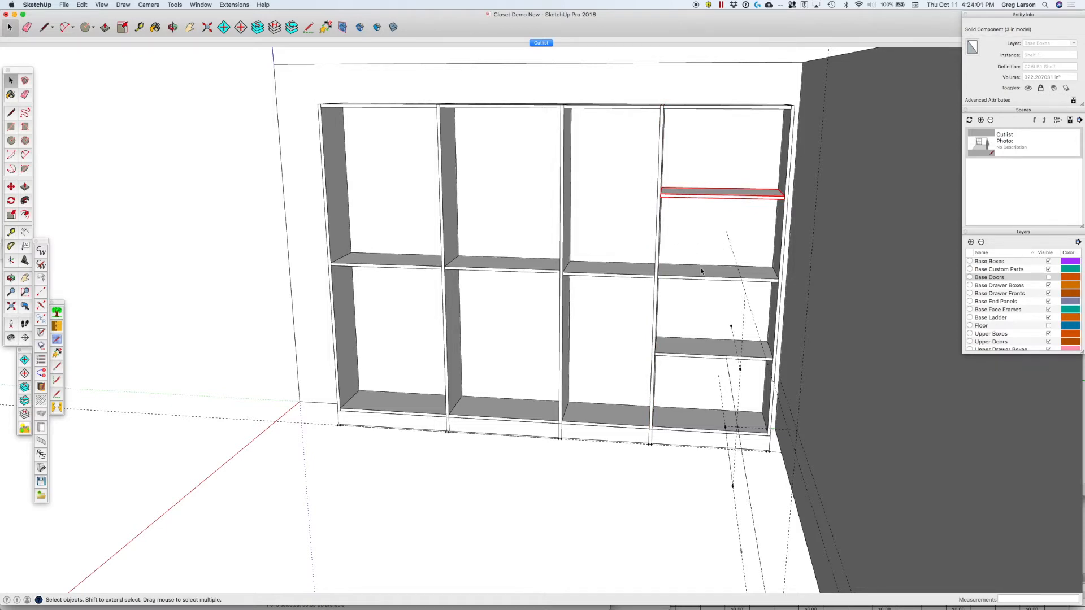
middle_drag(698, 269, 873, 271)
click(719, 280)
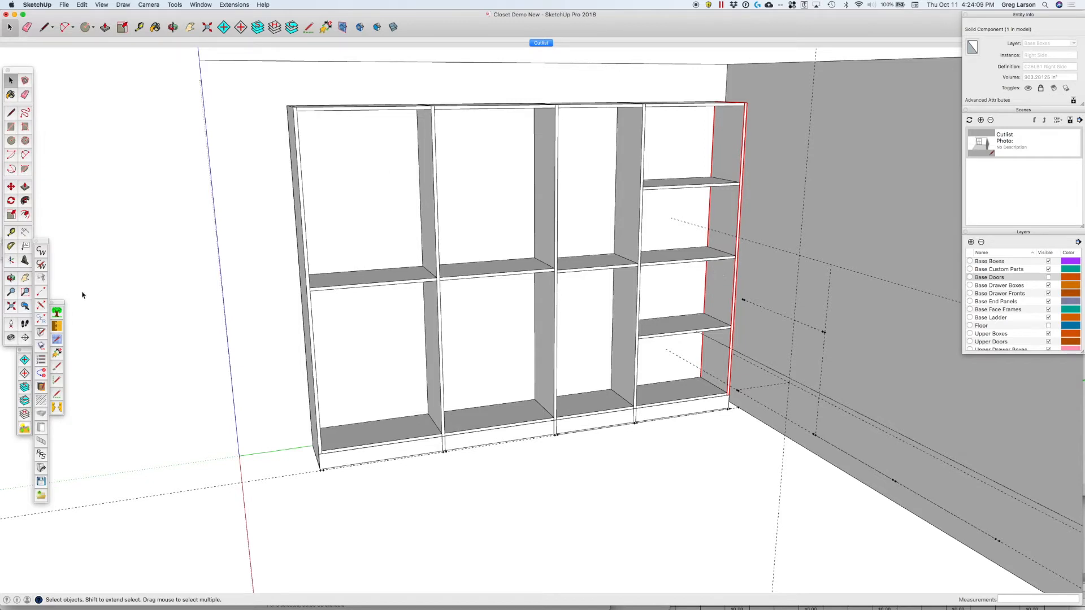
Review the drilling method and the line boring parameters for base and upper cabinets in the CabWriter settings.
click(41, 264)
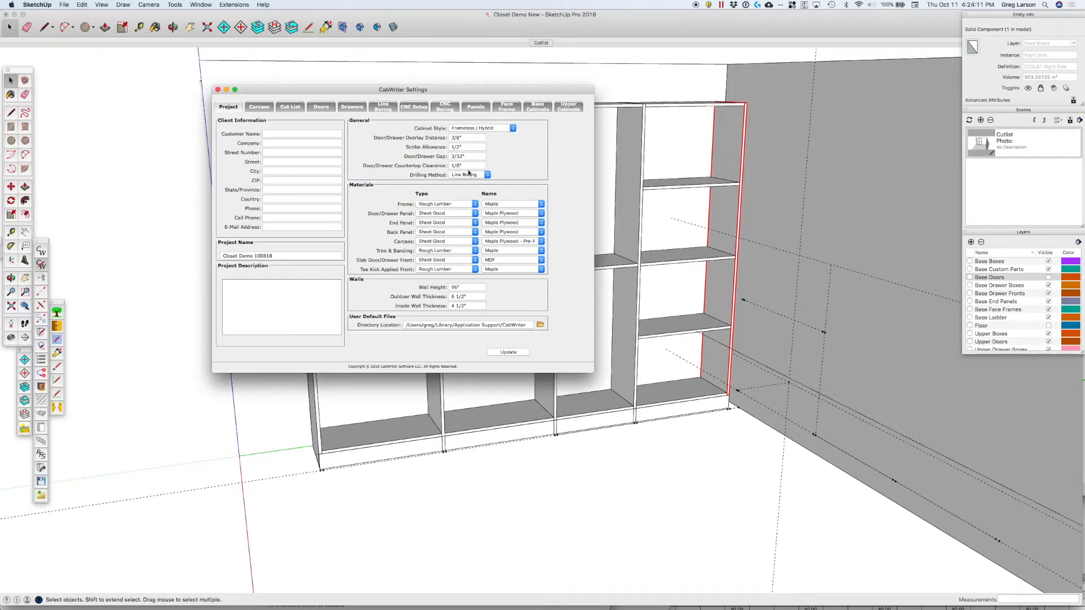
click(467, 176)
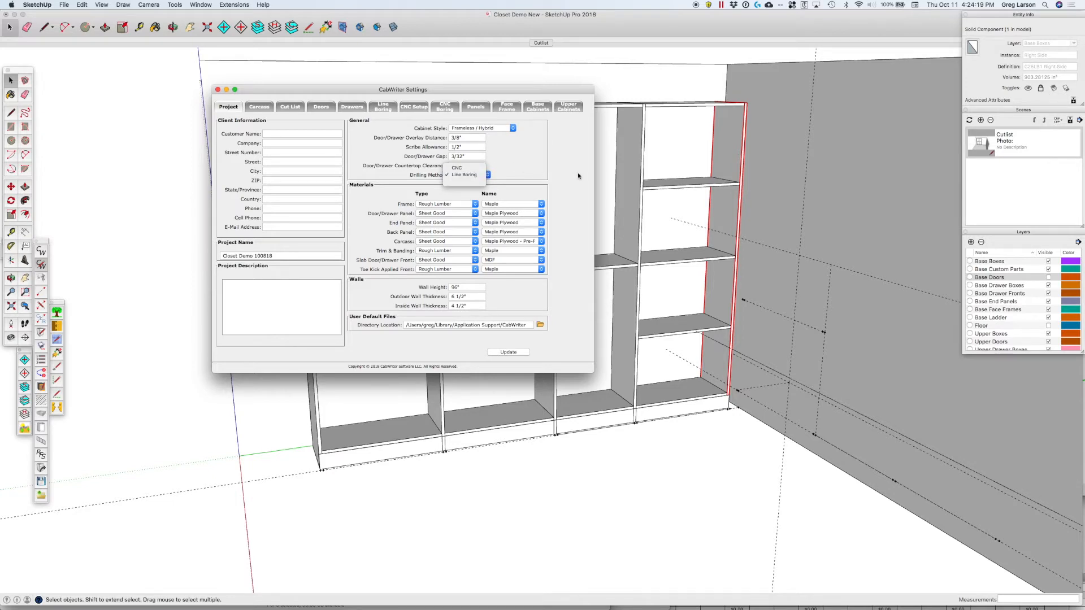
click(569, 168)
click(475, 176)
click(474, 174)
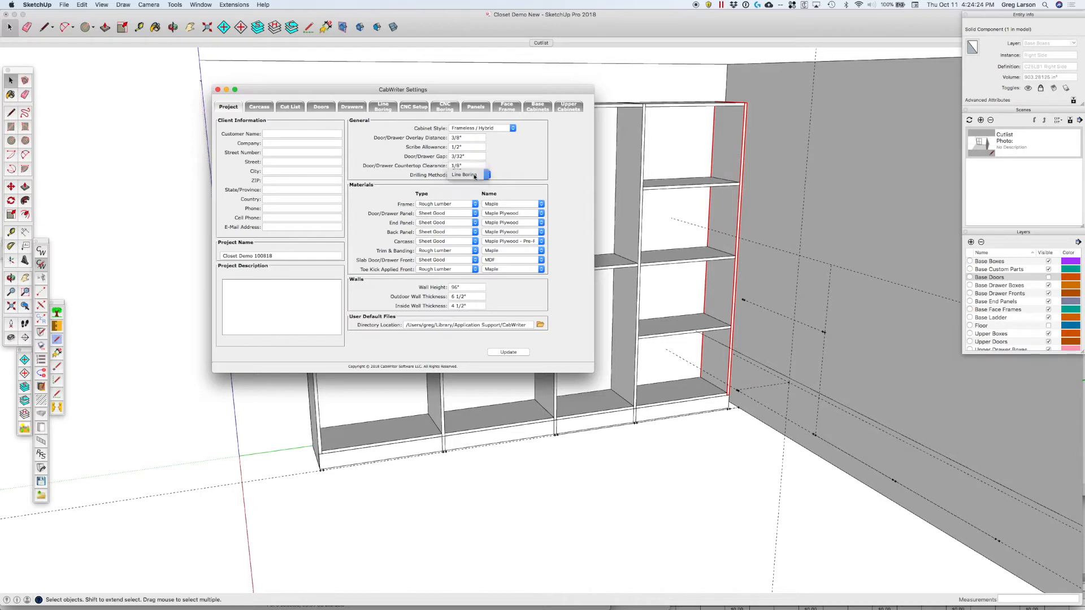
click(384, 107)
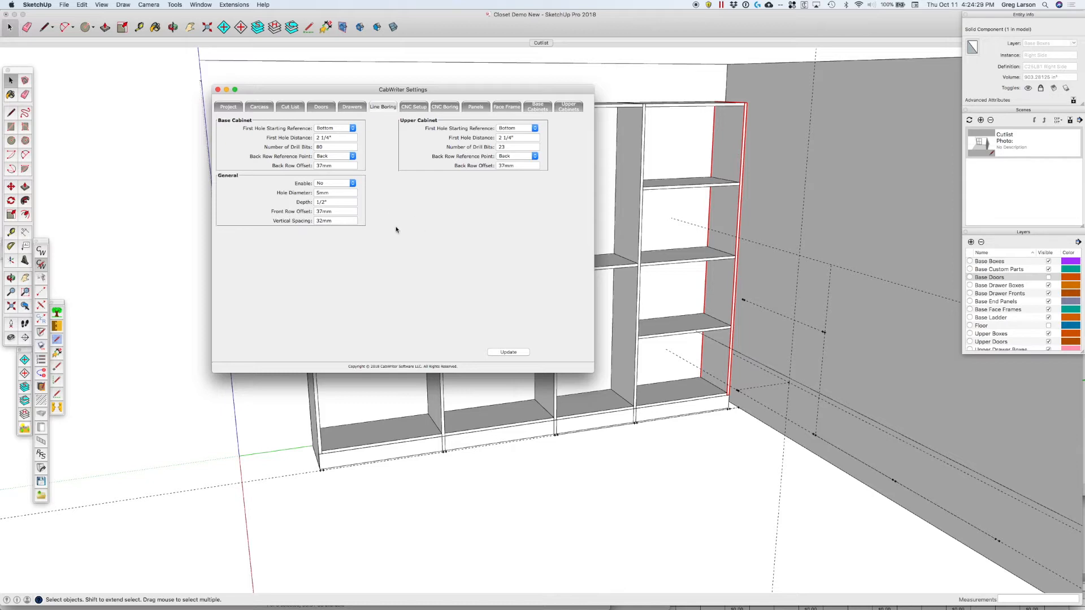
click(218, 90)
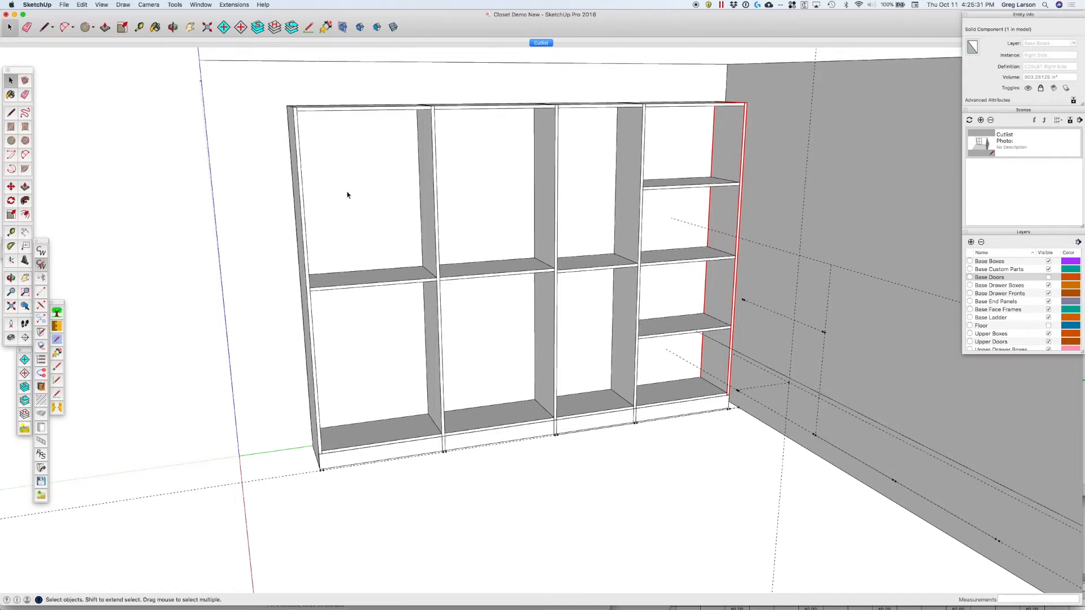
Enable line boring in the CabWriter settings by setting Enable to Yes.
click(40, 264)
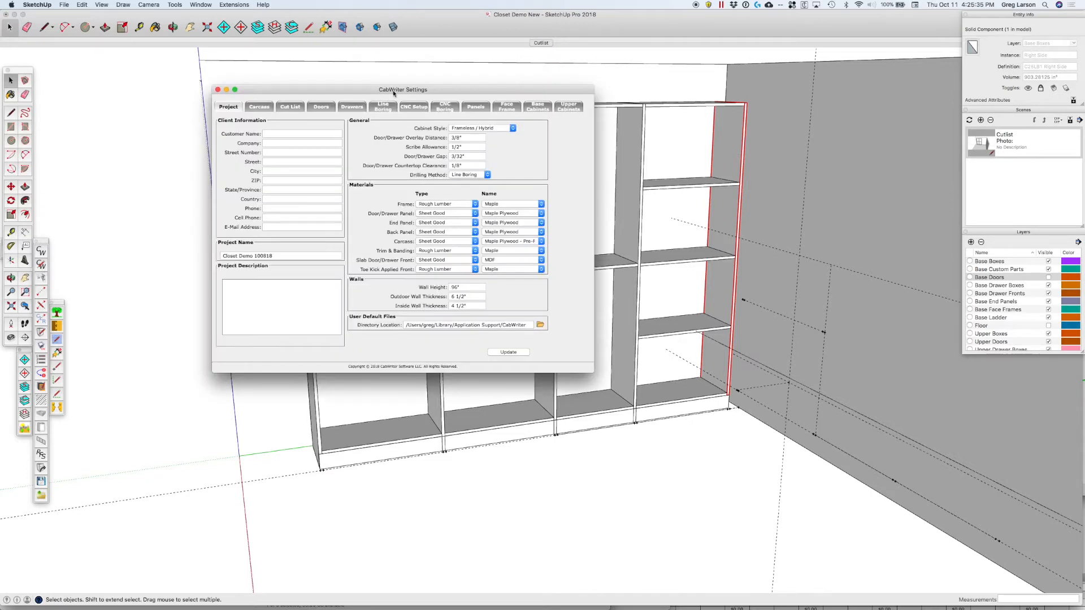
drag(394, 93, 248, 100)
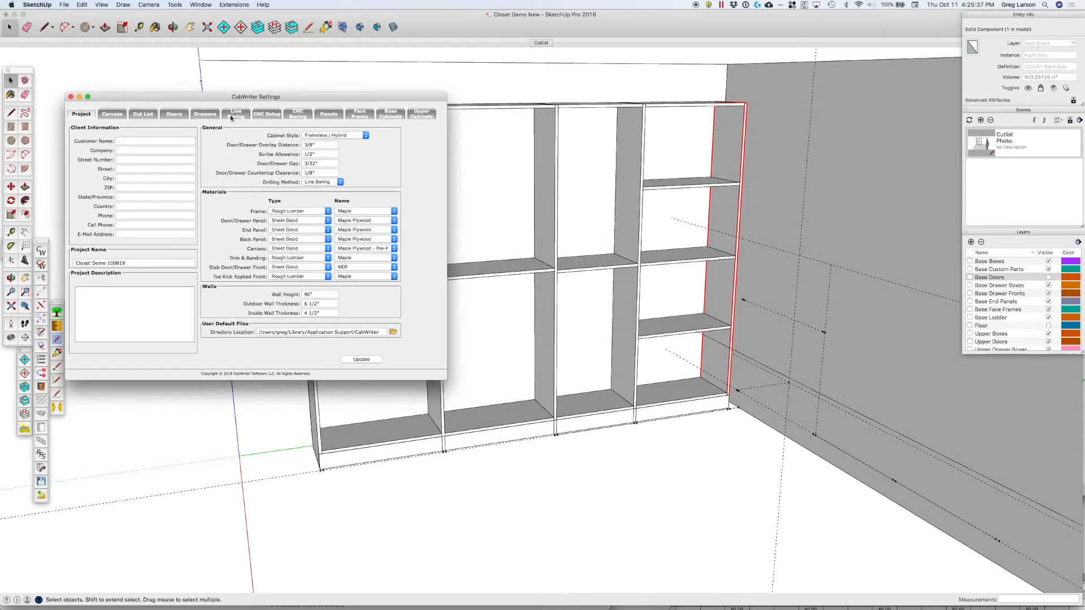
click(236, 115)
click(335, 183)
click(334, 176)
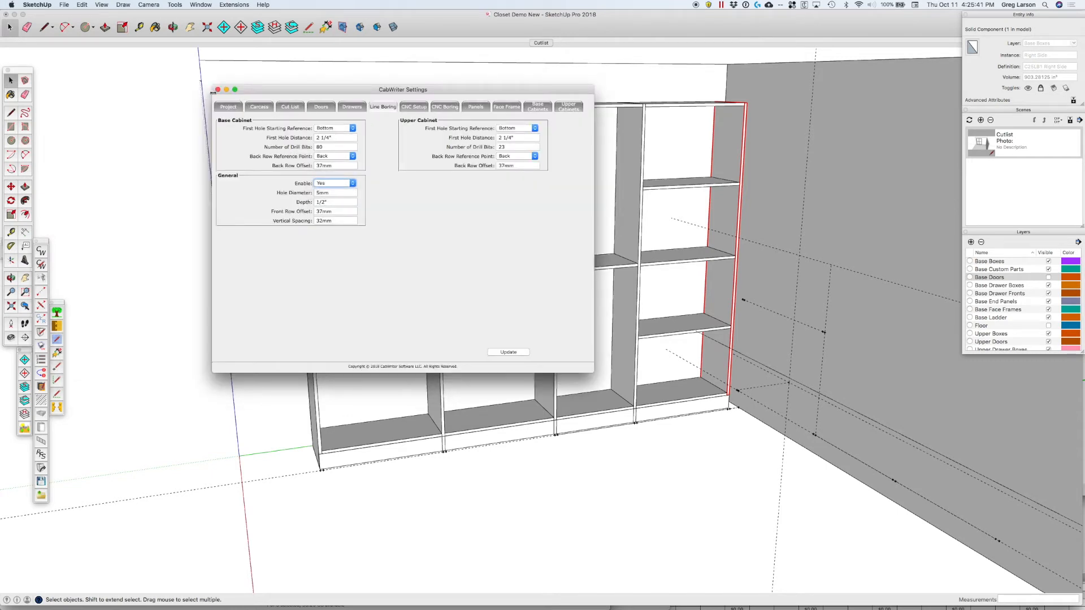
click(218, 90)
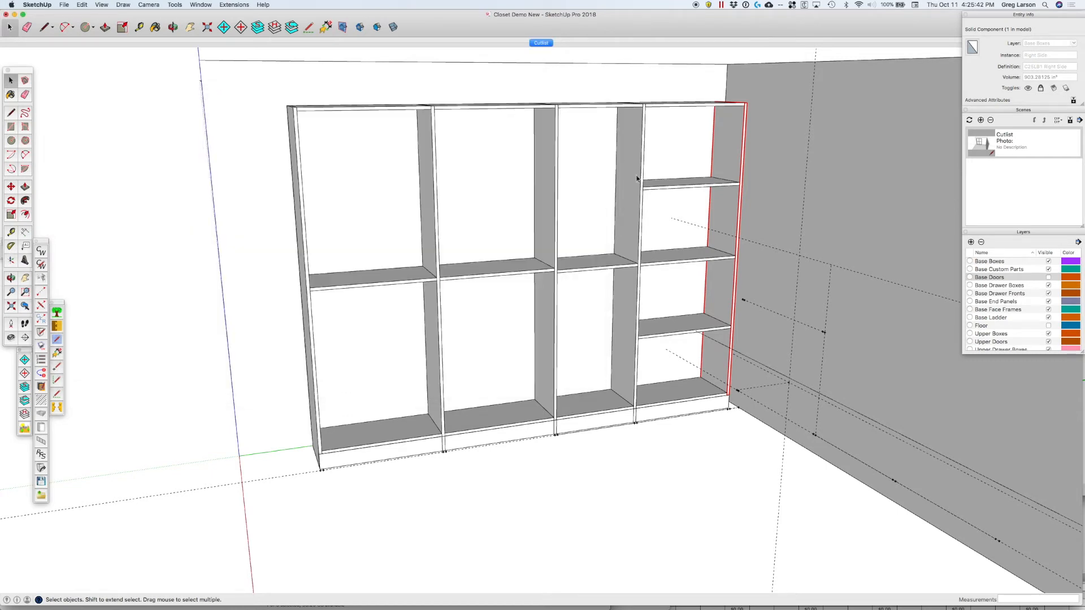
Re-draw the selected fourth cabinet without its stored defaults, and hide the Base Doors layer.
right_click(721, 151)
mouse_move(754, 325)
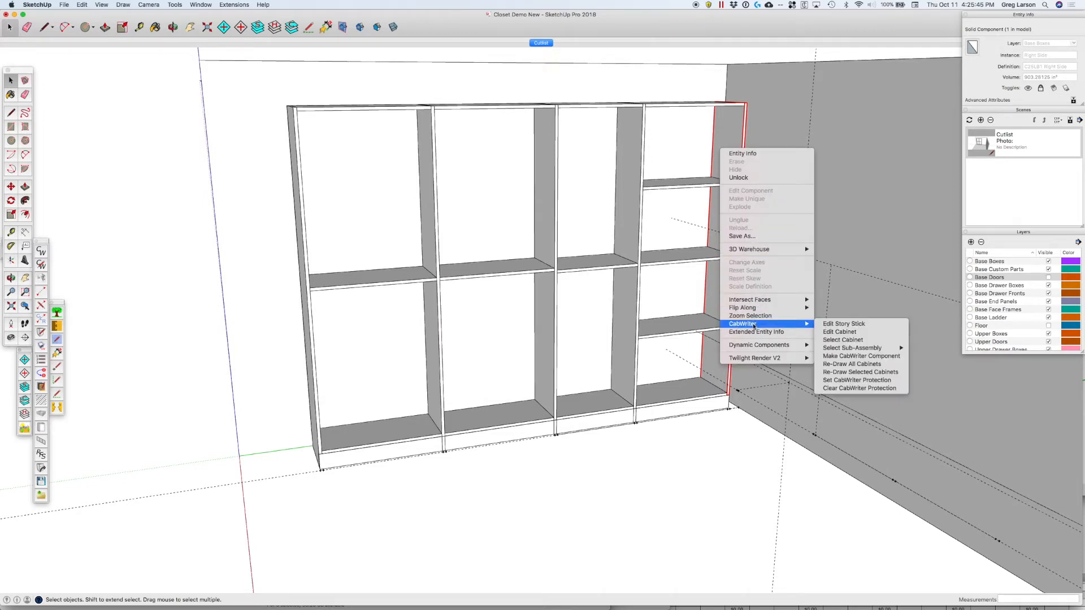
click(858, 372)
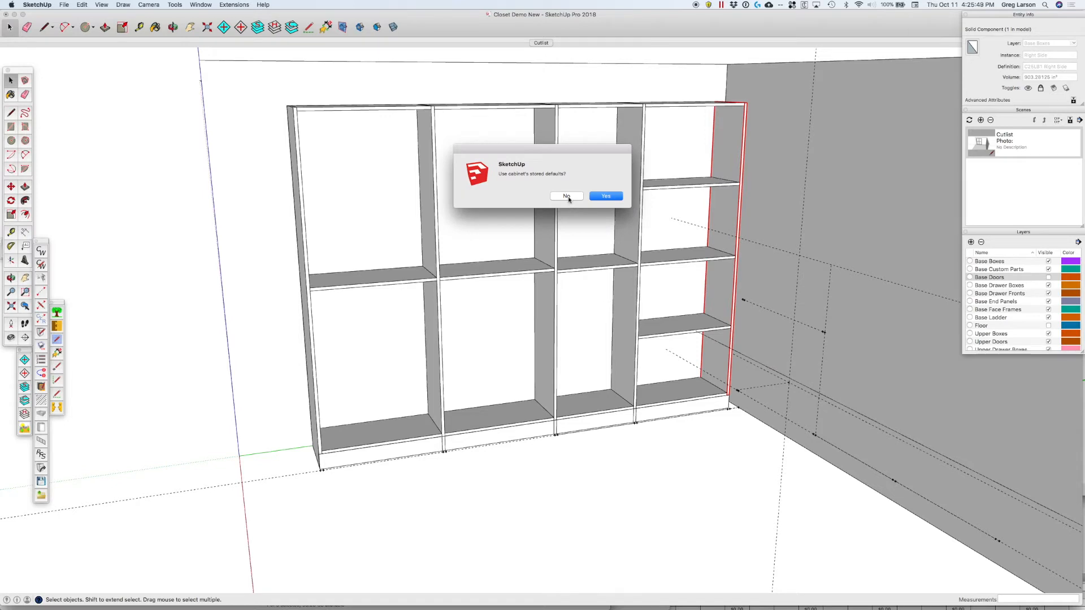
click(568, 197)
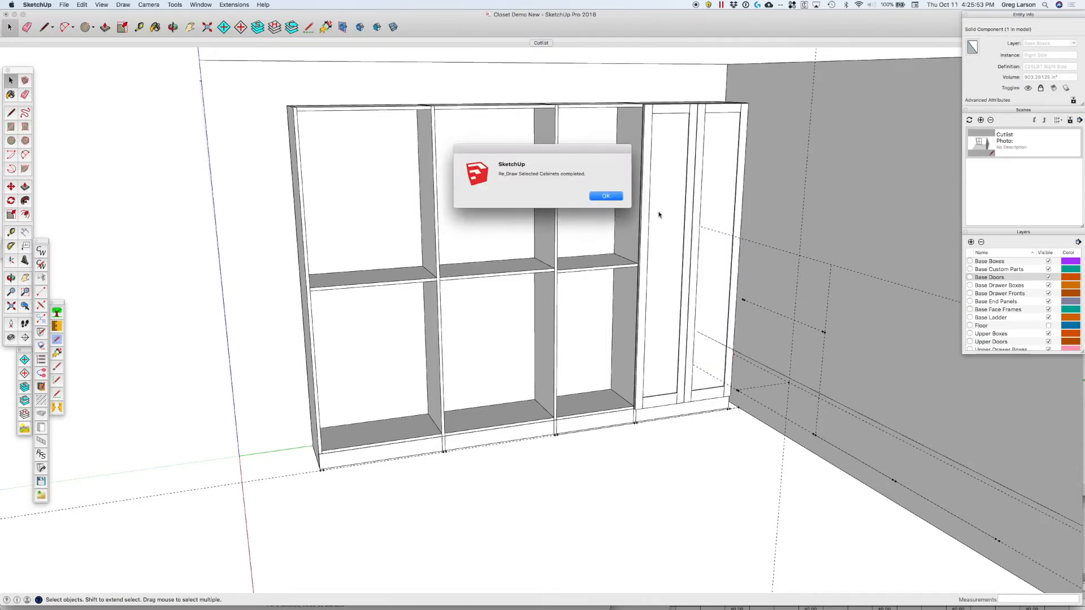
click(607, 196)
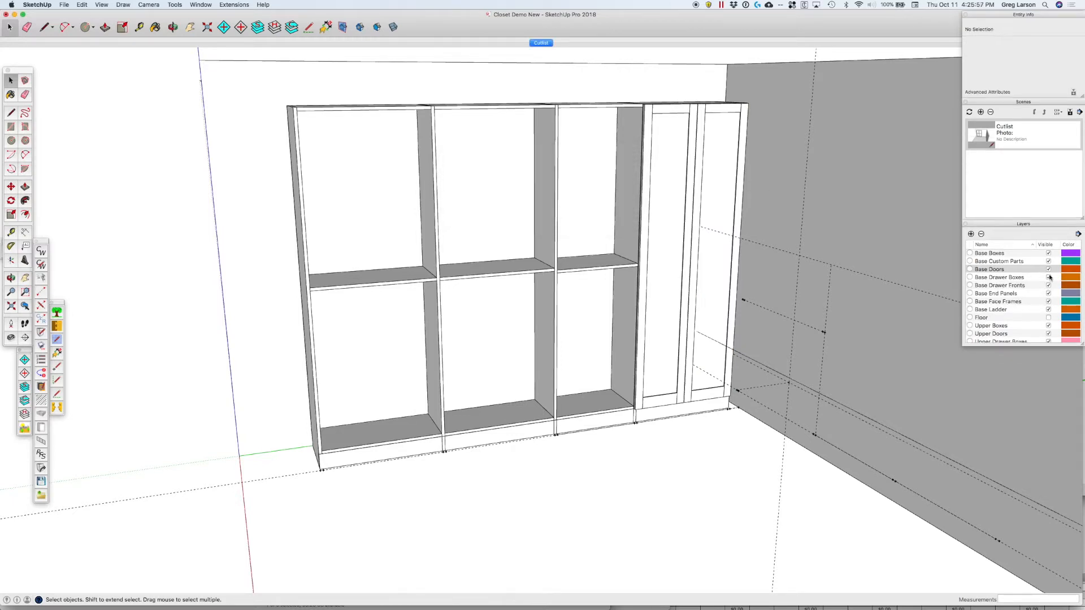
click(1049, 270)
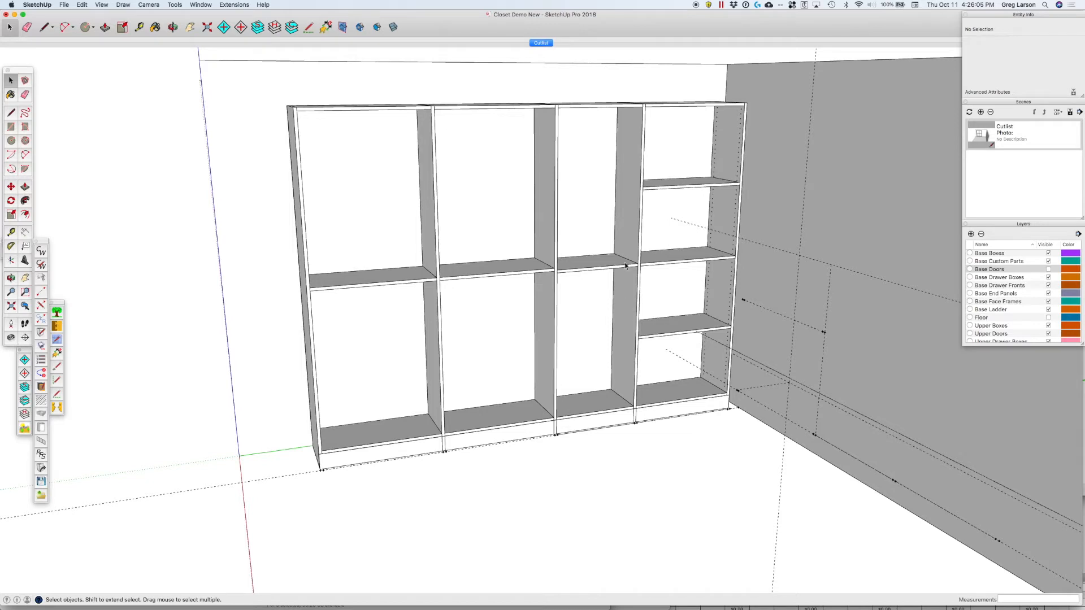
Examine the side panels between the third and fourth boxes from the opposite viewing direction.
click(641, 154)
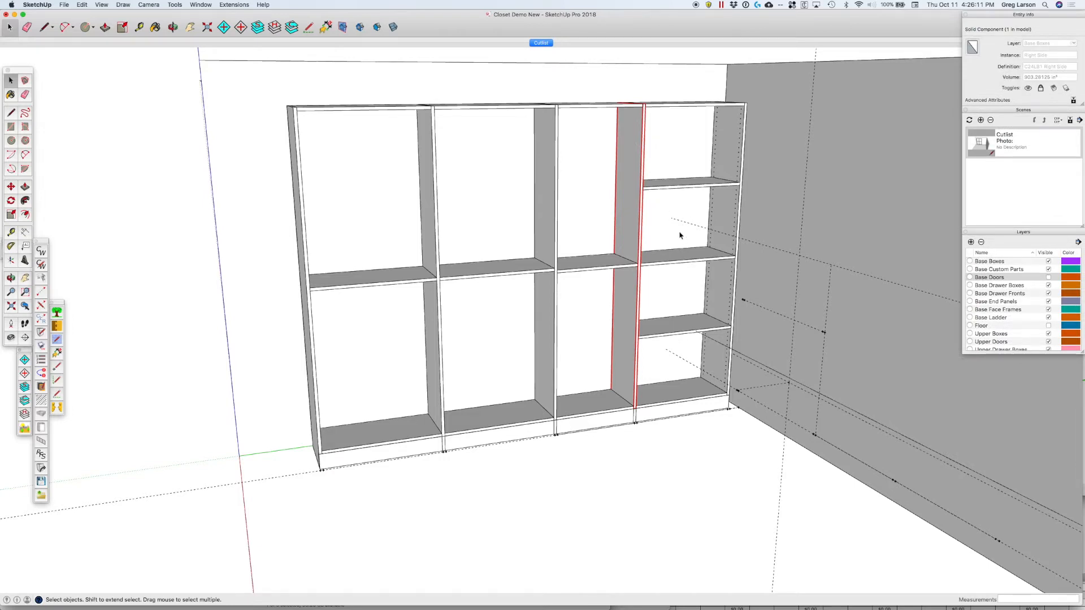
key(o)
drag(709, 223, 486, 229)
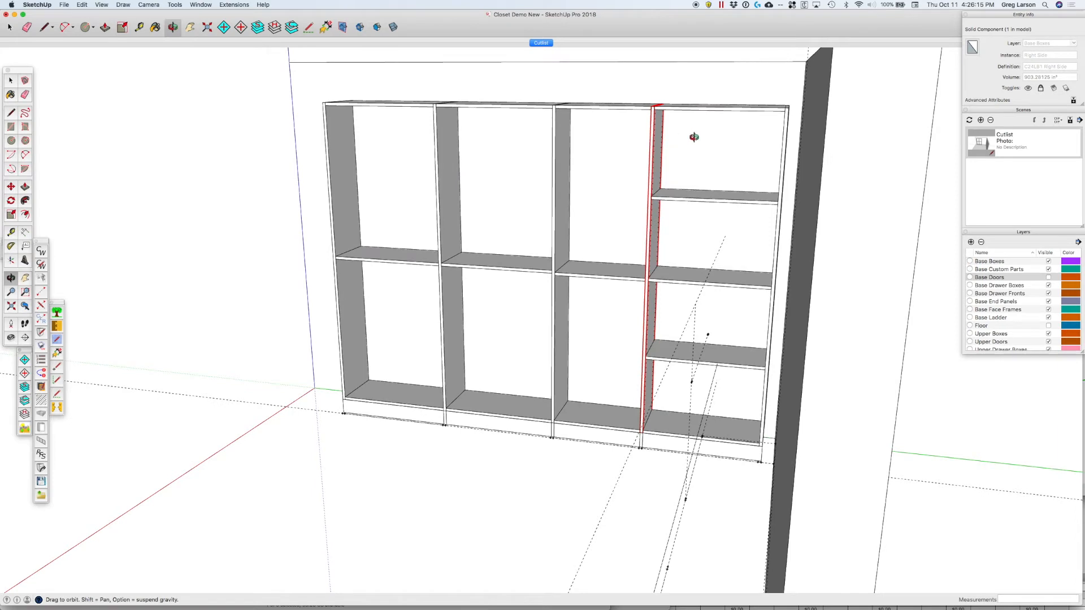
key(space)
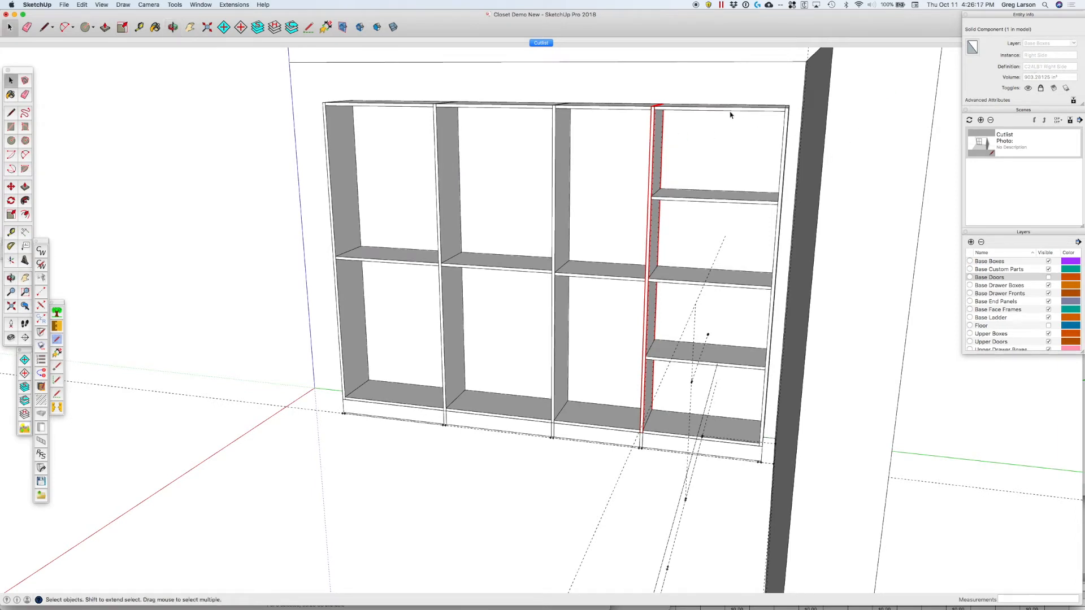
click(728, 112)
click(603, 111)
click(659, 148)
right_click(657, 160)
click(674, 188)
click(657, 171)
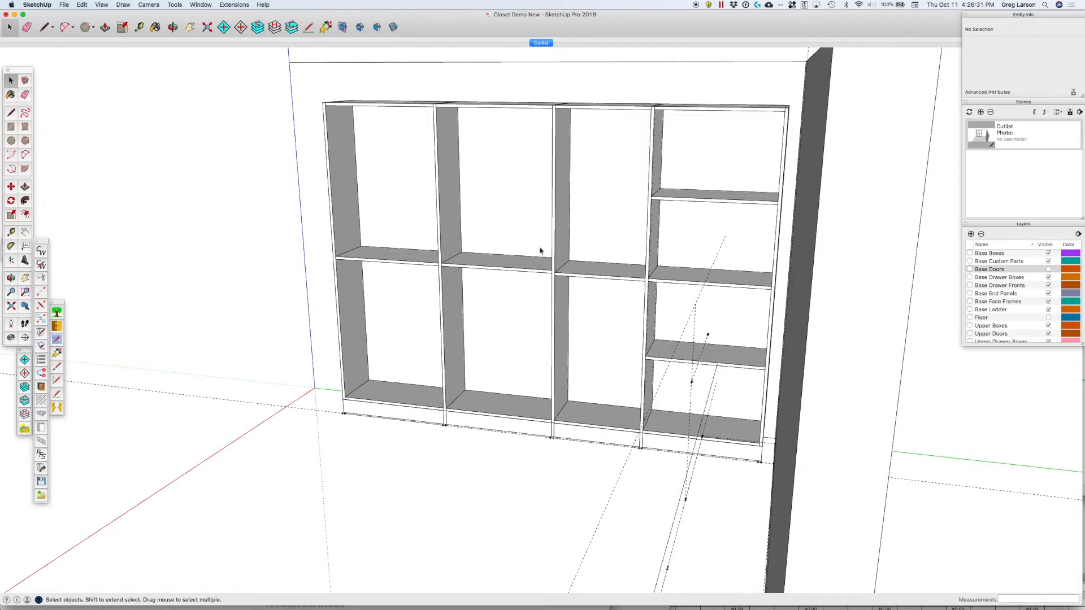
Unlock and hide the third box's left side panel, and undo the hiding.
click(561, 228)
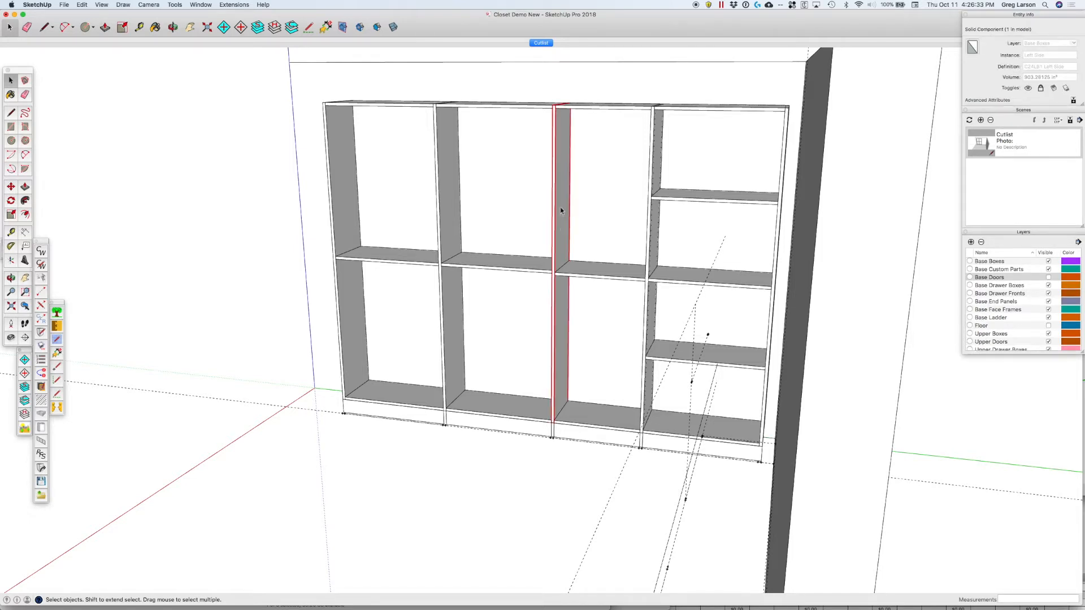
right_click(560, 209)
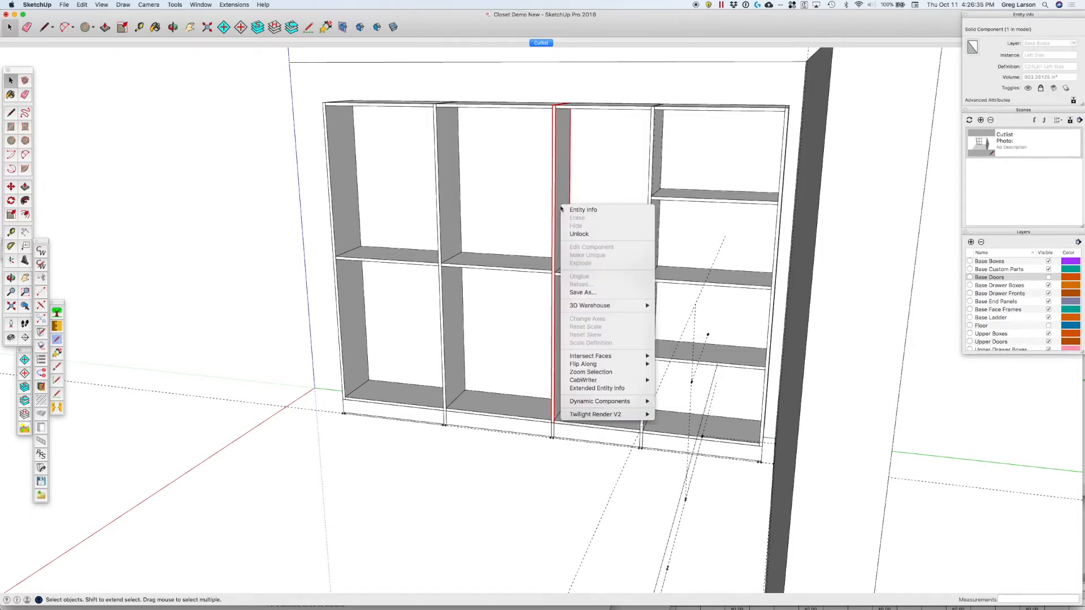
click(578, 234)
right_click(563, 184)
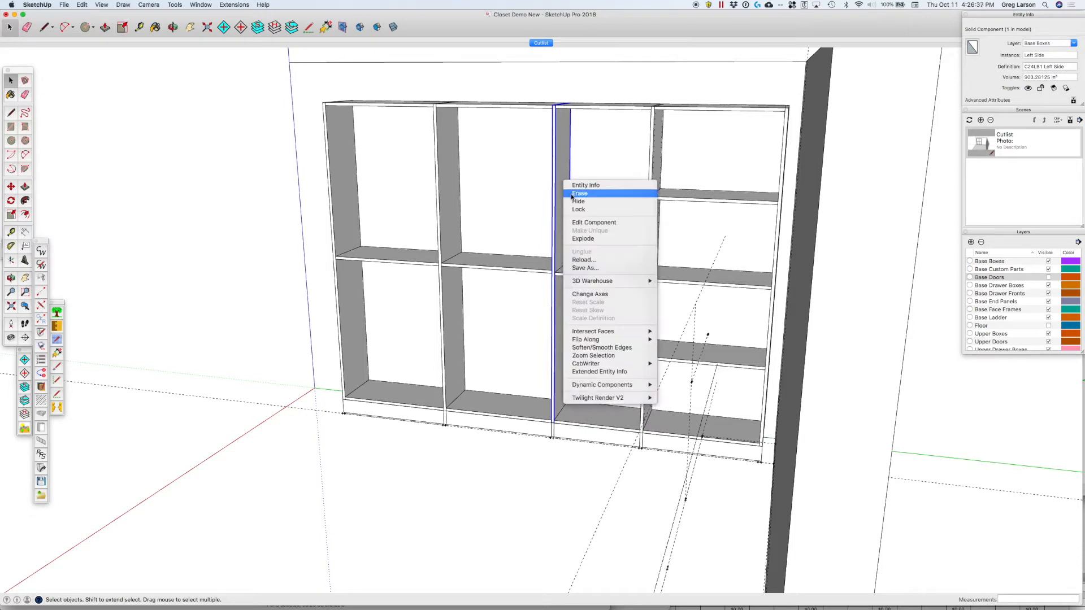
click(575, 203)
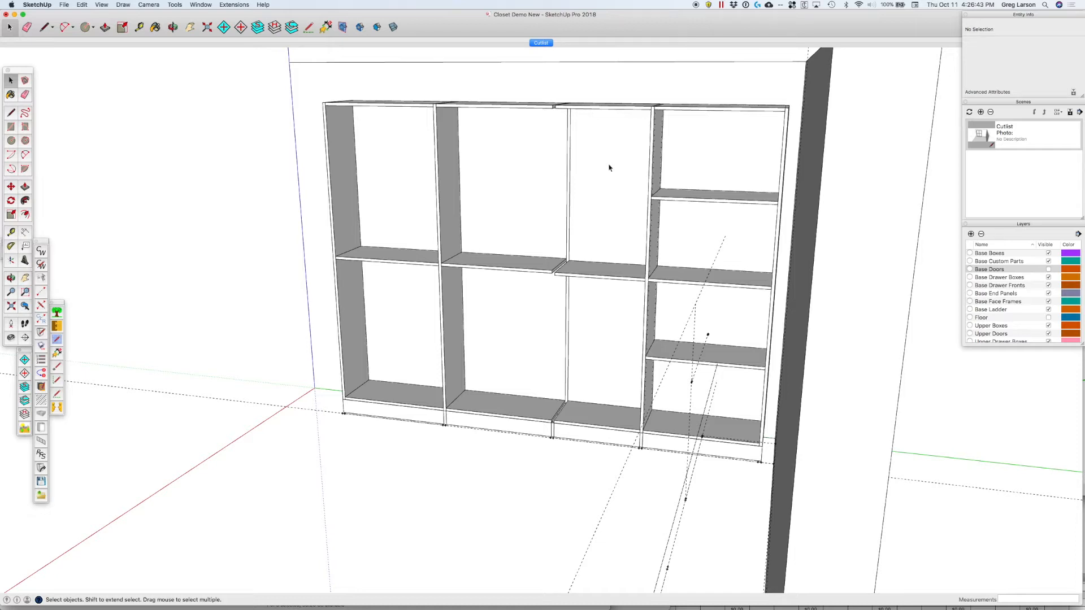
key(super+z)
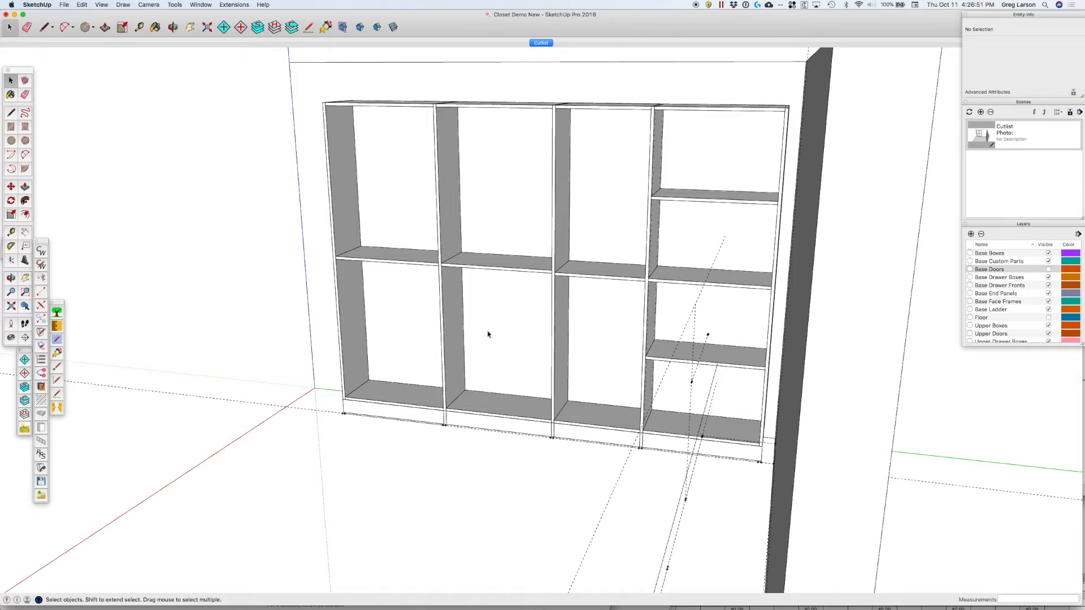
Switch to the Closet Demo 100818.skp model and examine its closet rods, shelf holes and slanted shelves up close.
key(o)
drag(477, 367, 599, 320)
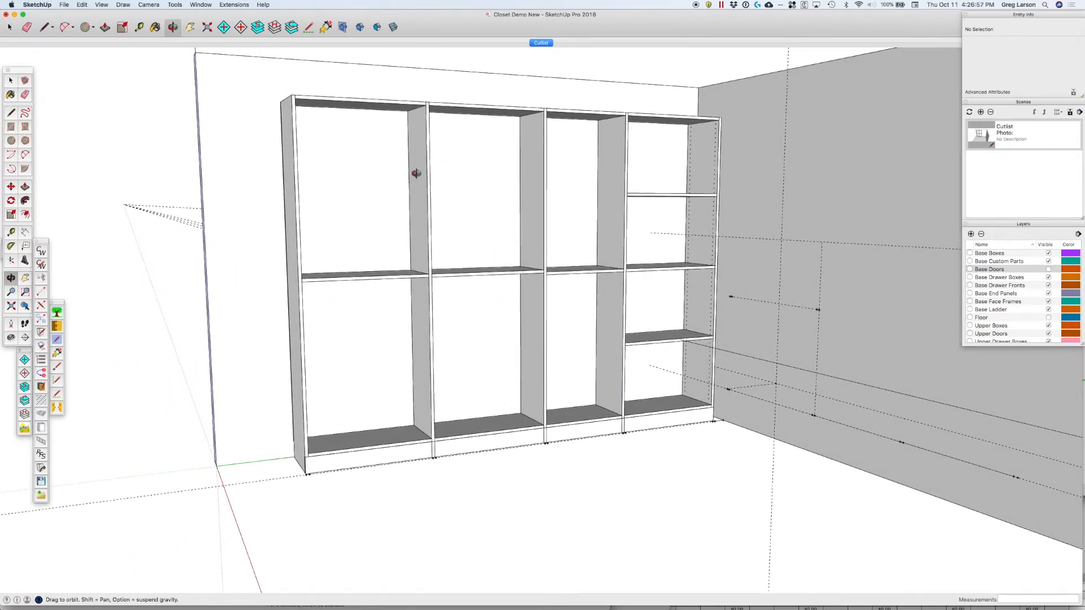
key(space)
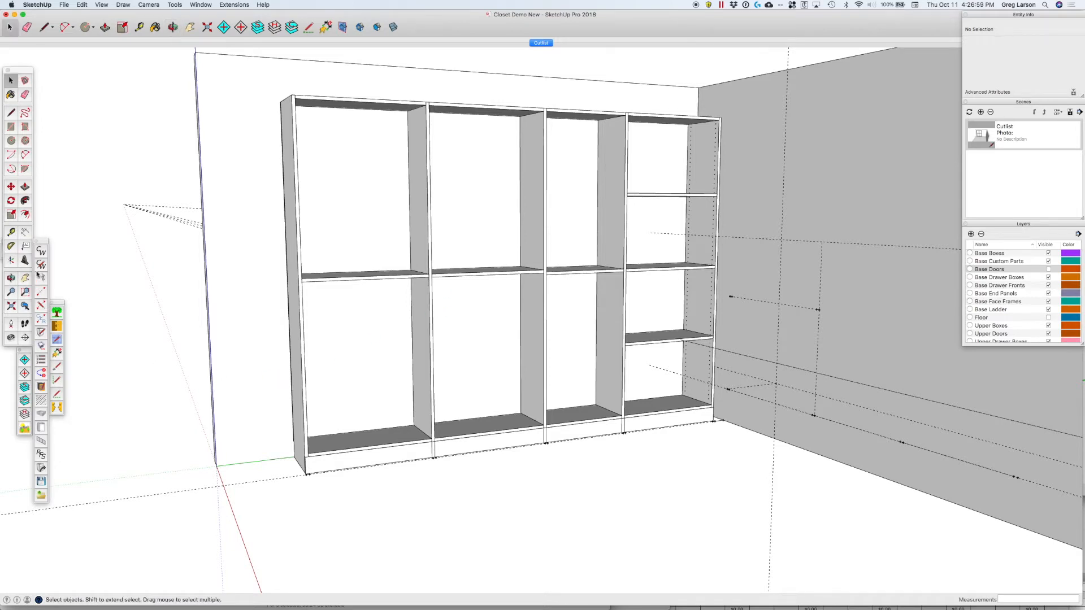
mouse_move(600, 607)
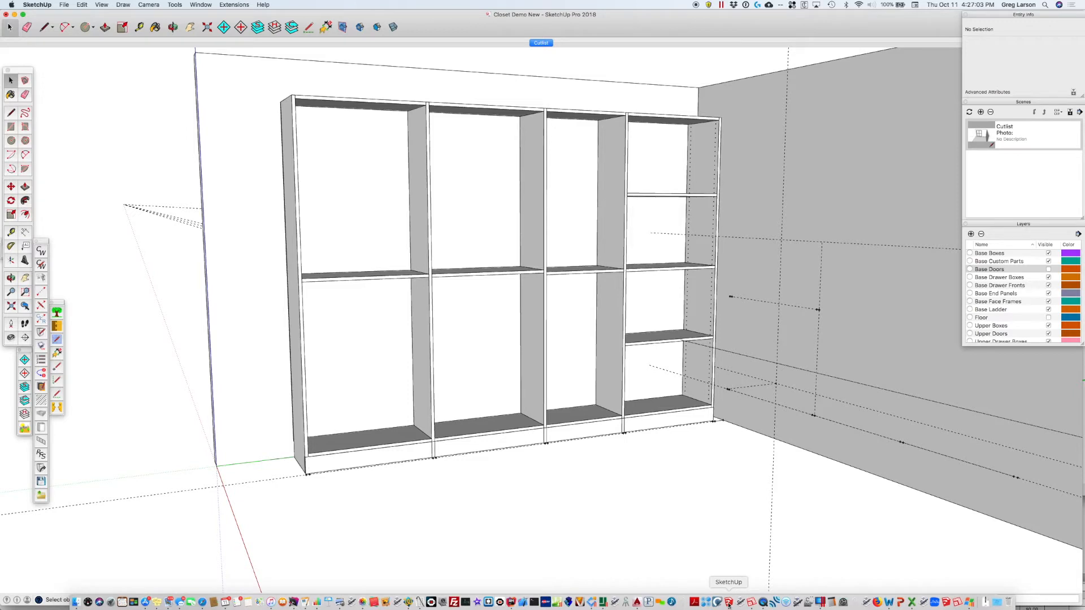
click(196, 6)
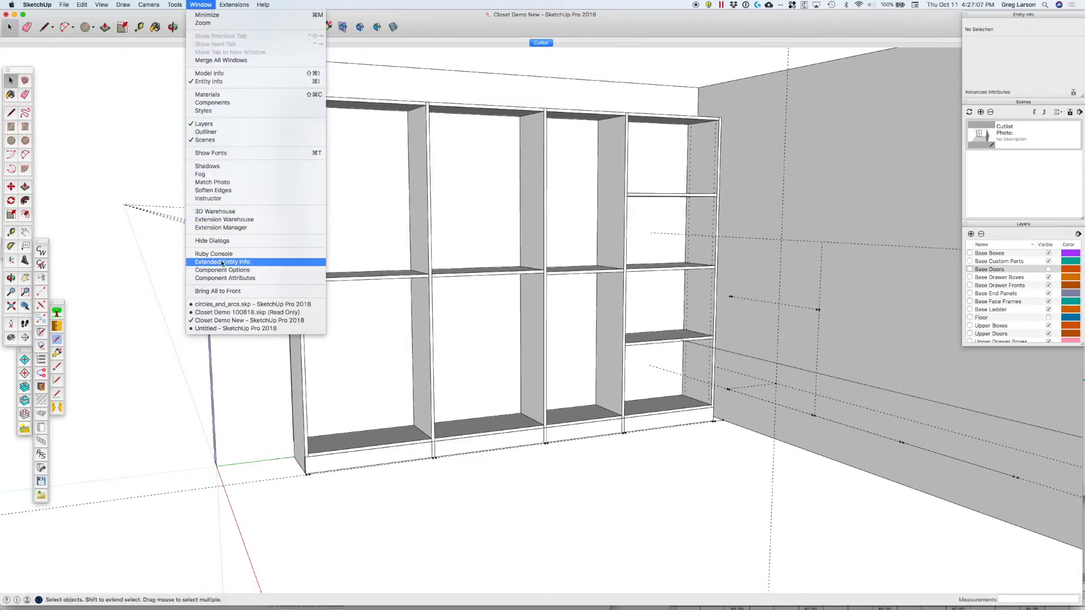
click(219, 316)
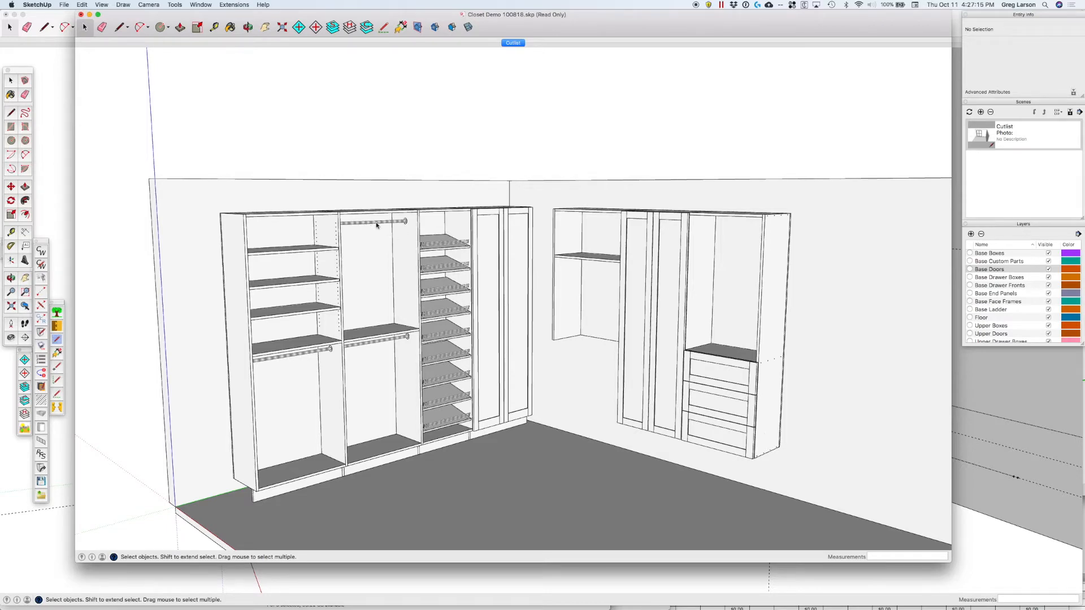
scroll(393, 232, up, 5)
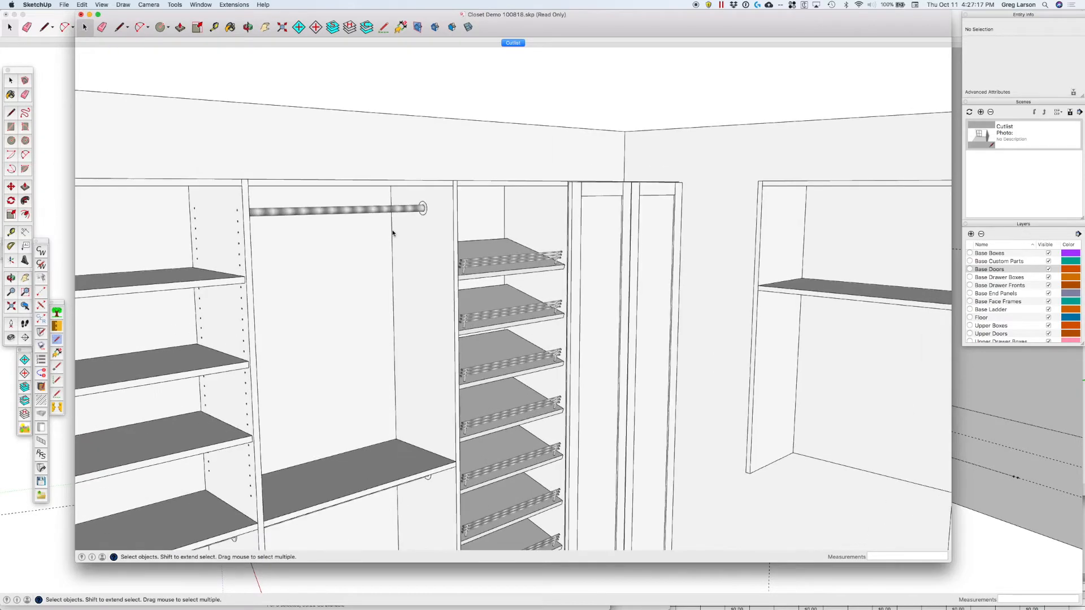
key(shift+z)
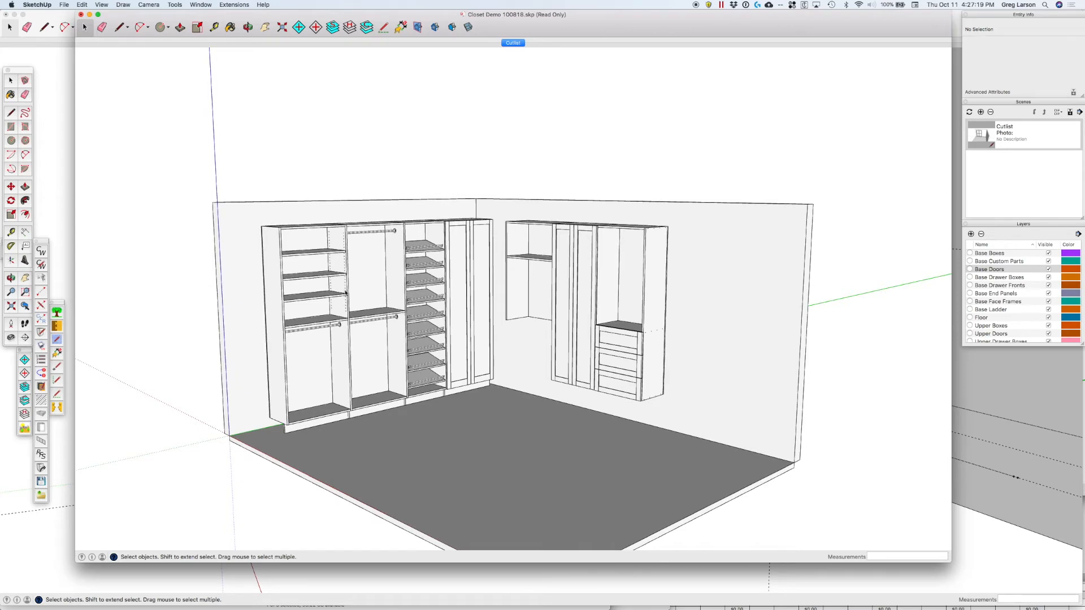
scroll(325, 331, up, 6)
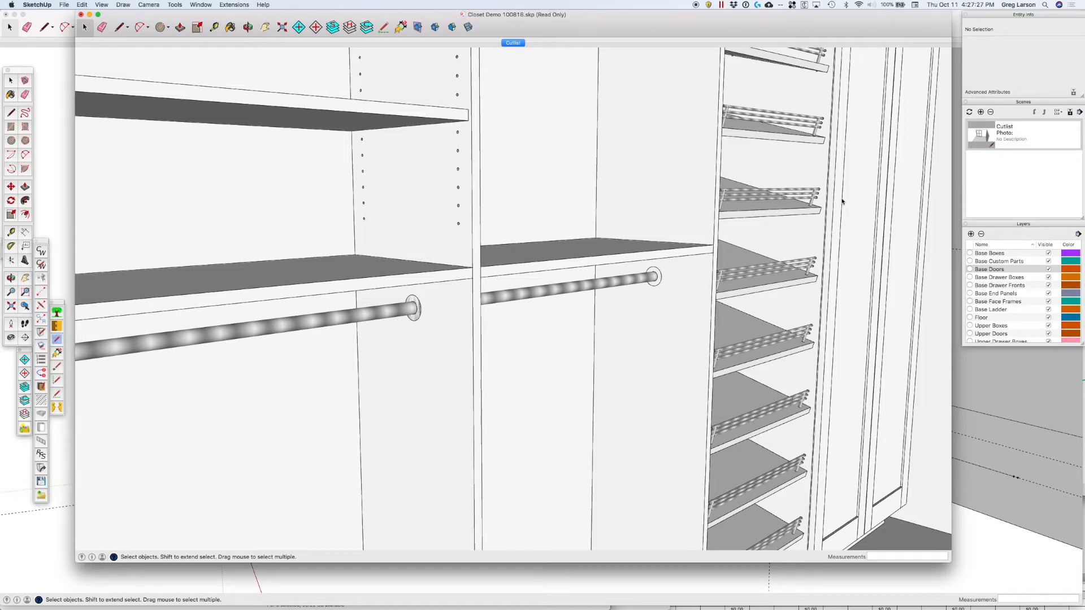
click(759, 591)
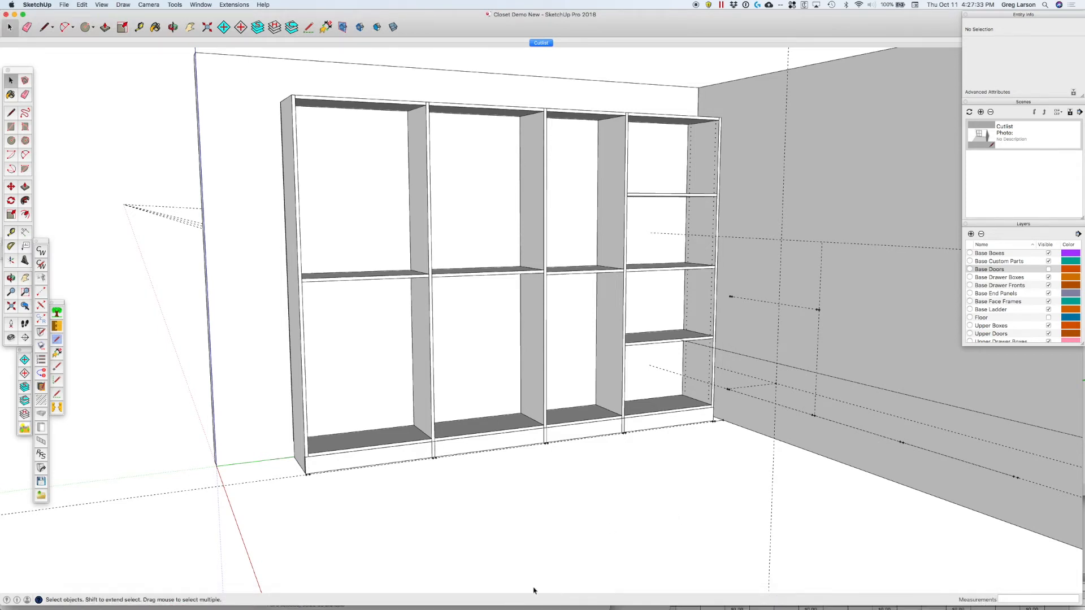
Close the read-only Closet Demo 100818.skp model, saving its changes, and reopen it from the recent files.
click(201, 4)
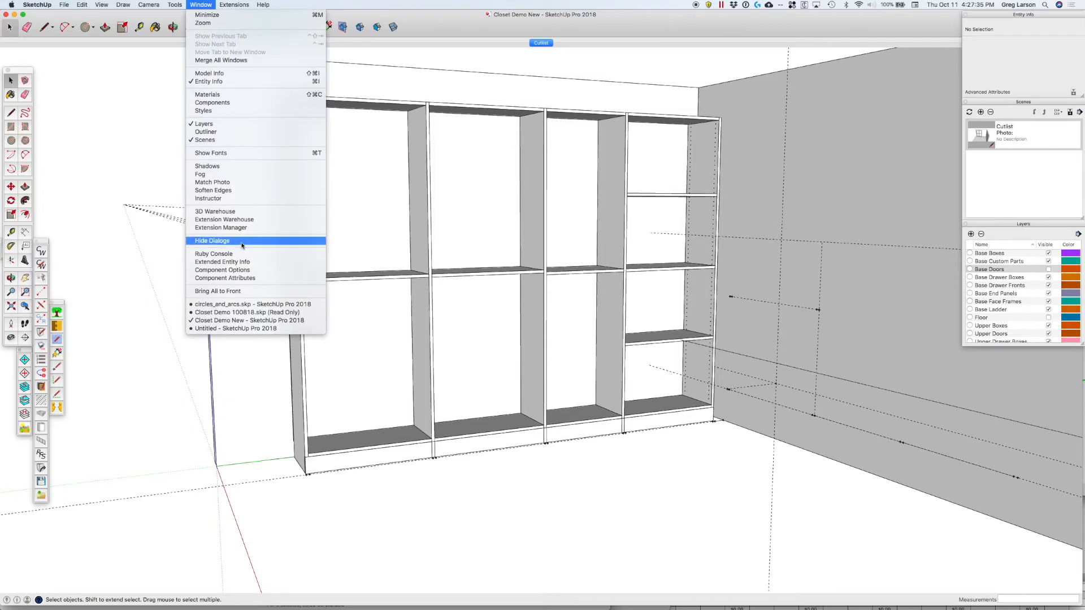
click(232, 314)
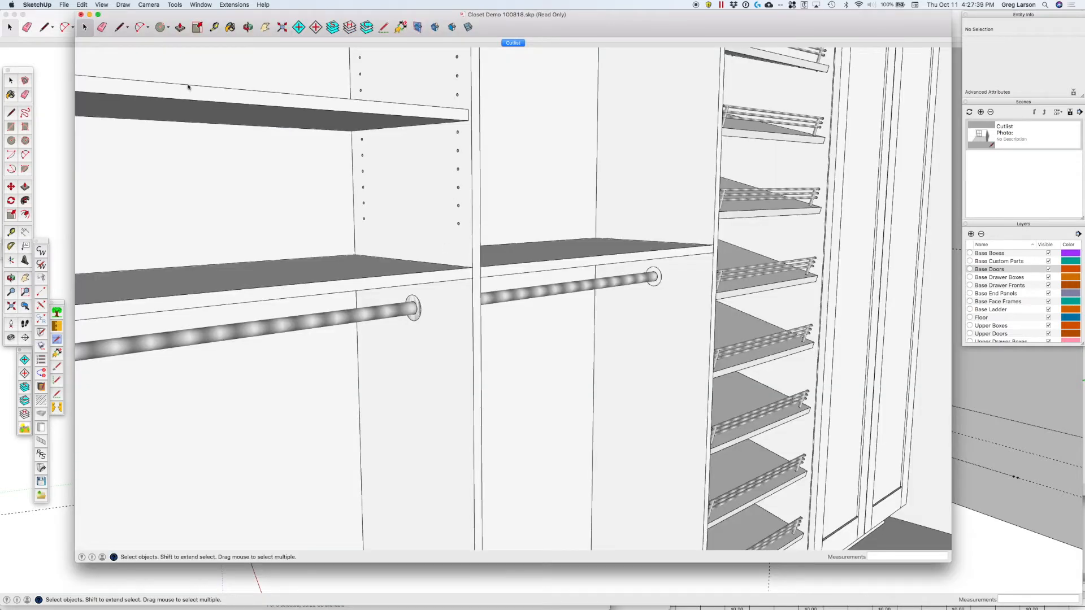
click(81, 14)
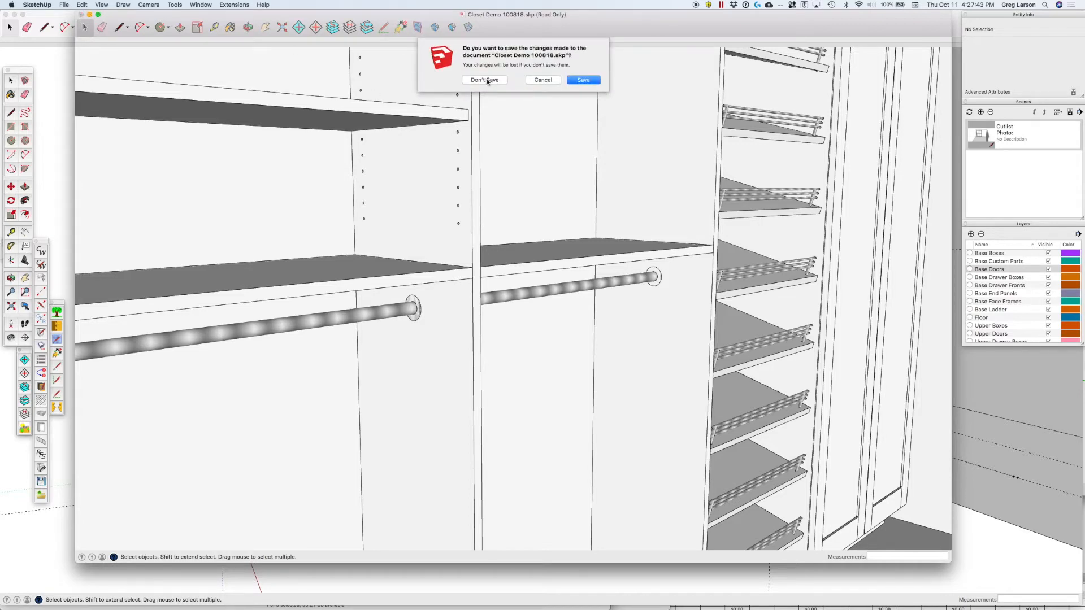
click(590, 81)
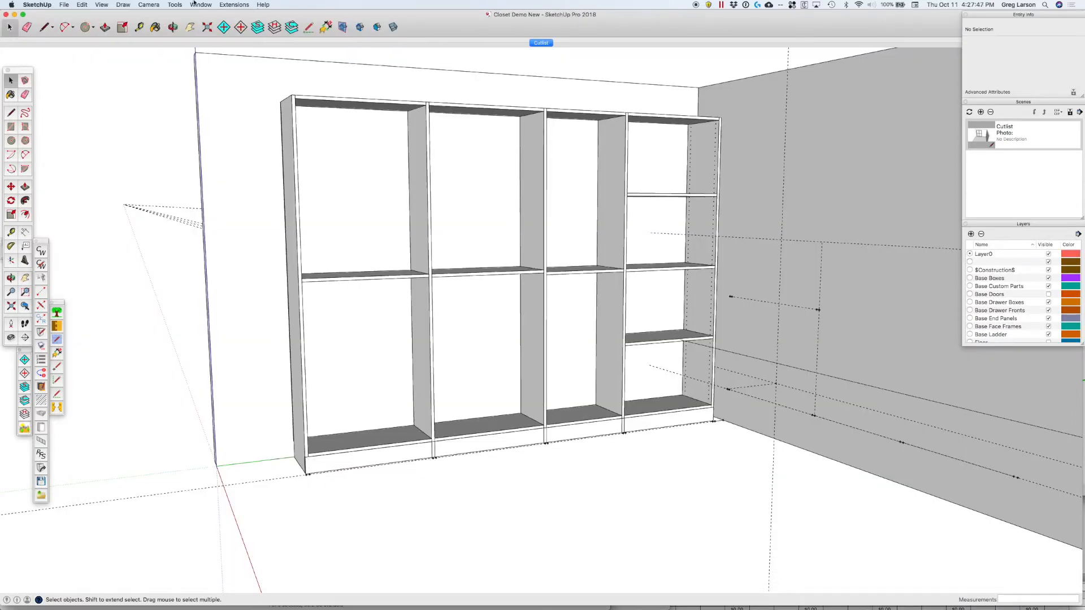
click(64, 3)
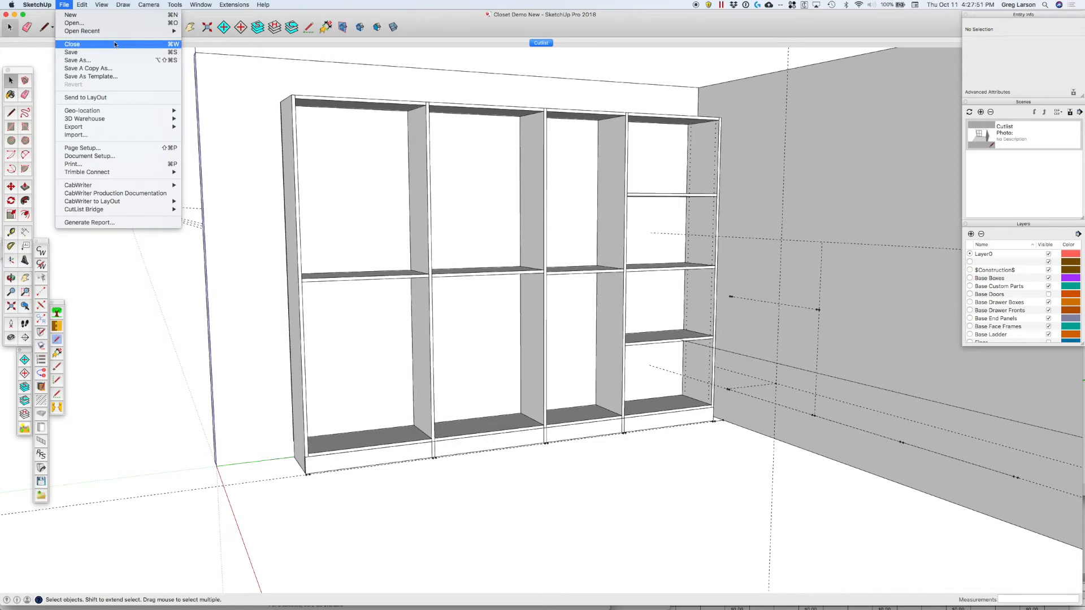
mouse_move(170, 31)
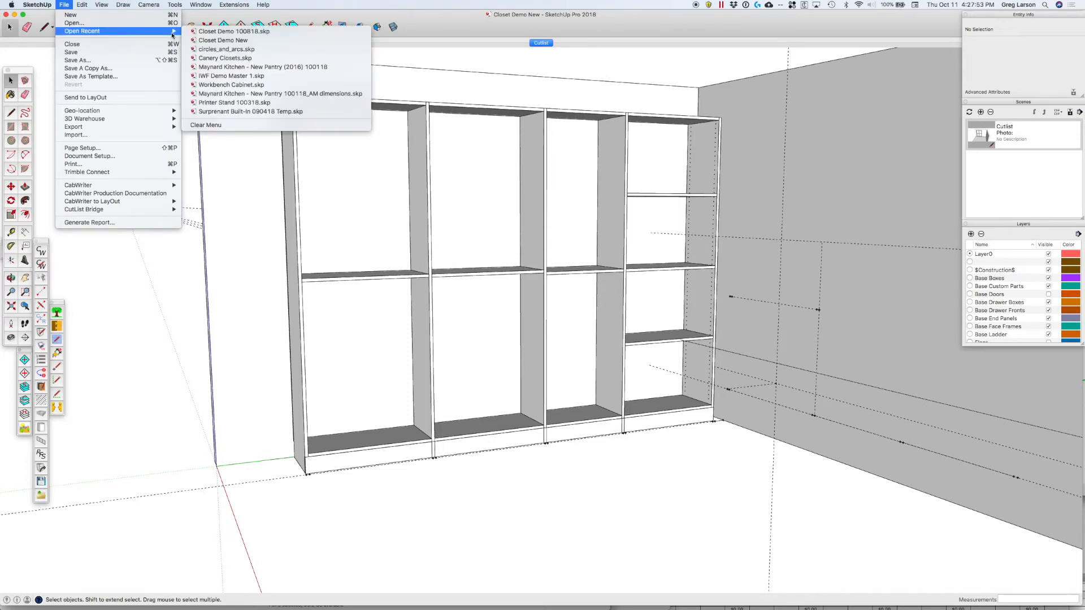
click(242, 32)
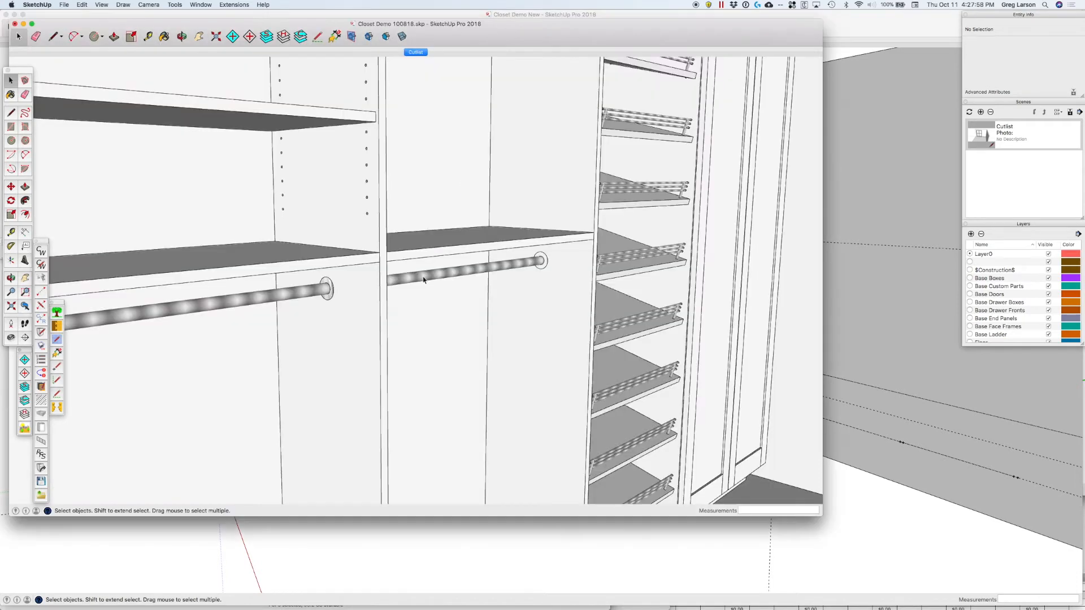
Copy the three closet rods from Closet Demo 100818.skp into the Closet Demo New model, placing them in the first and second cabinets.
click(424, 280)
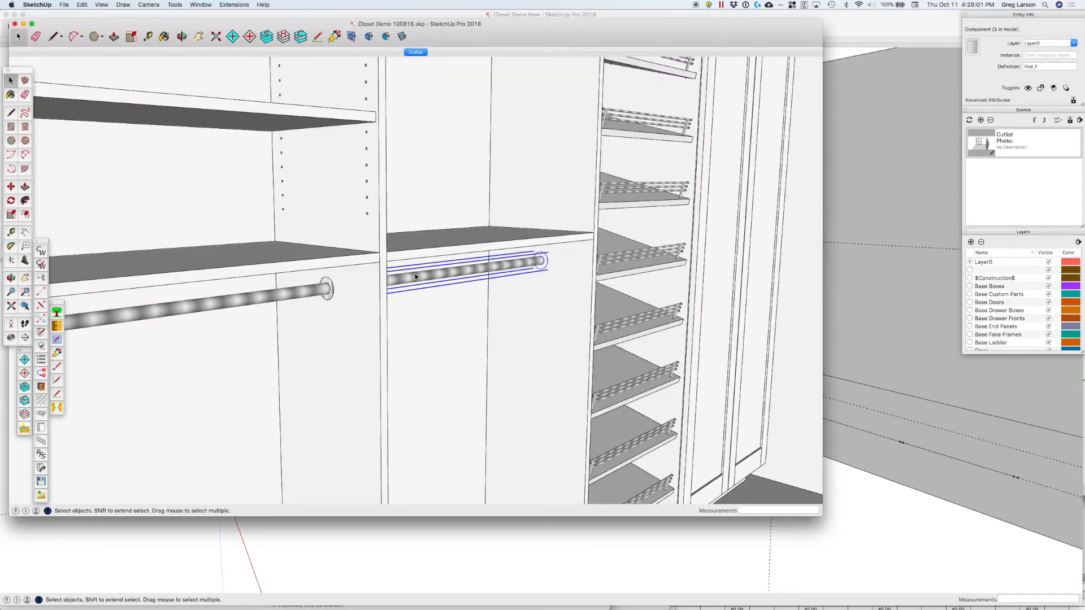
scroll(415, 276, down, 3)
shift+click(444, 74)
shift+click(354, 282)
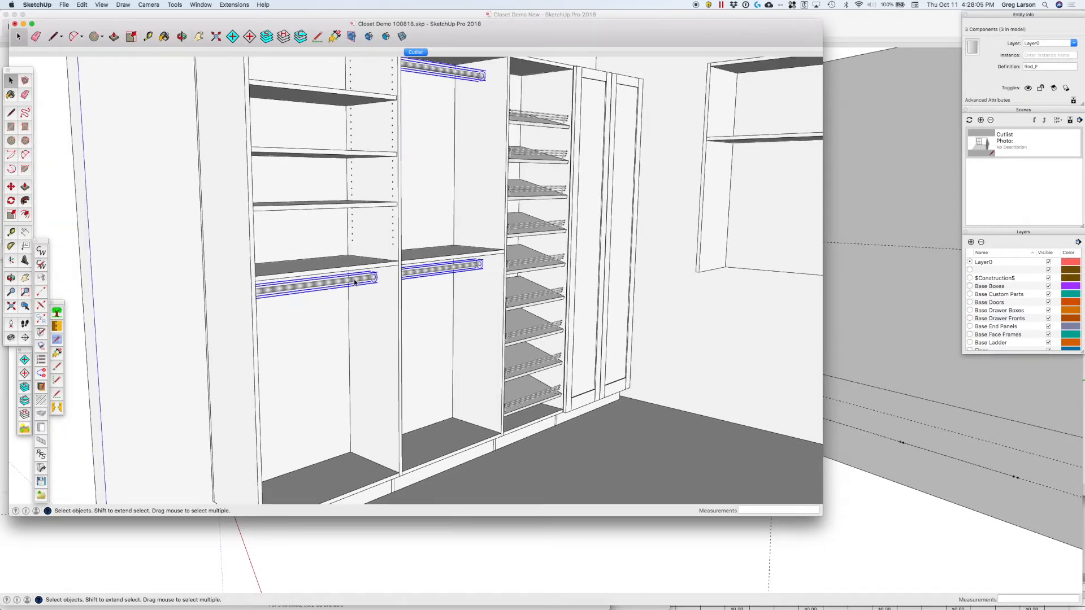
click(571, 544)
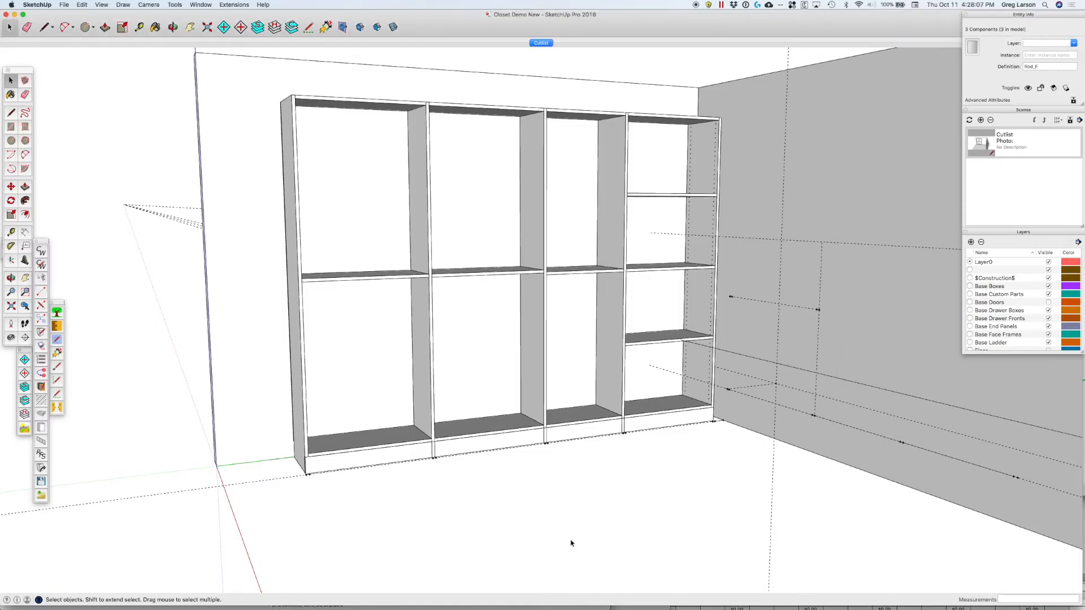
key(super+v)
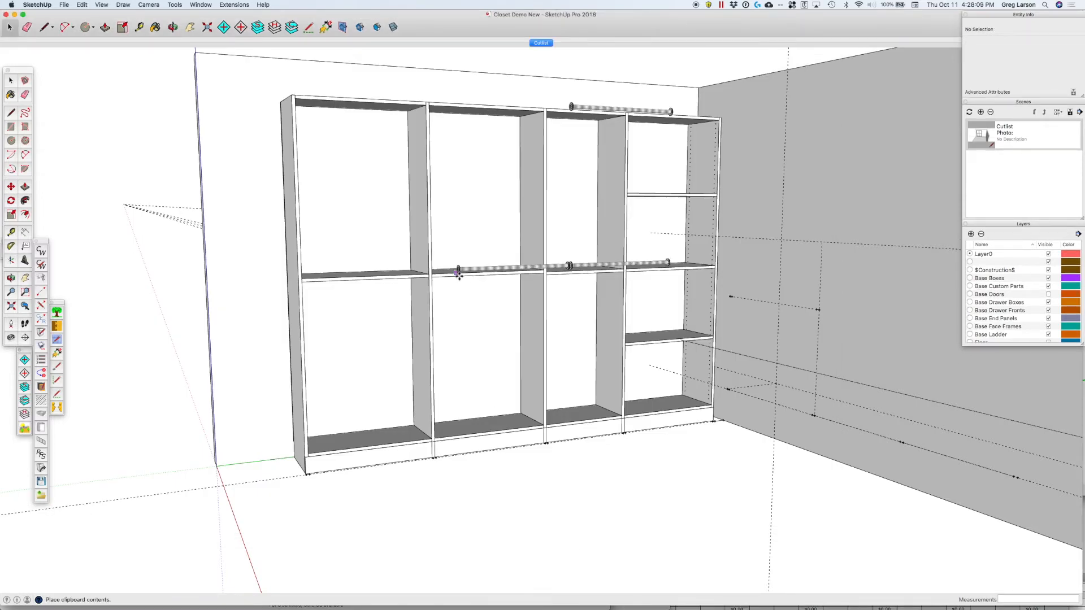
click(295, 297)
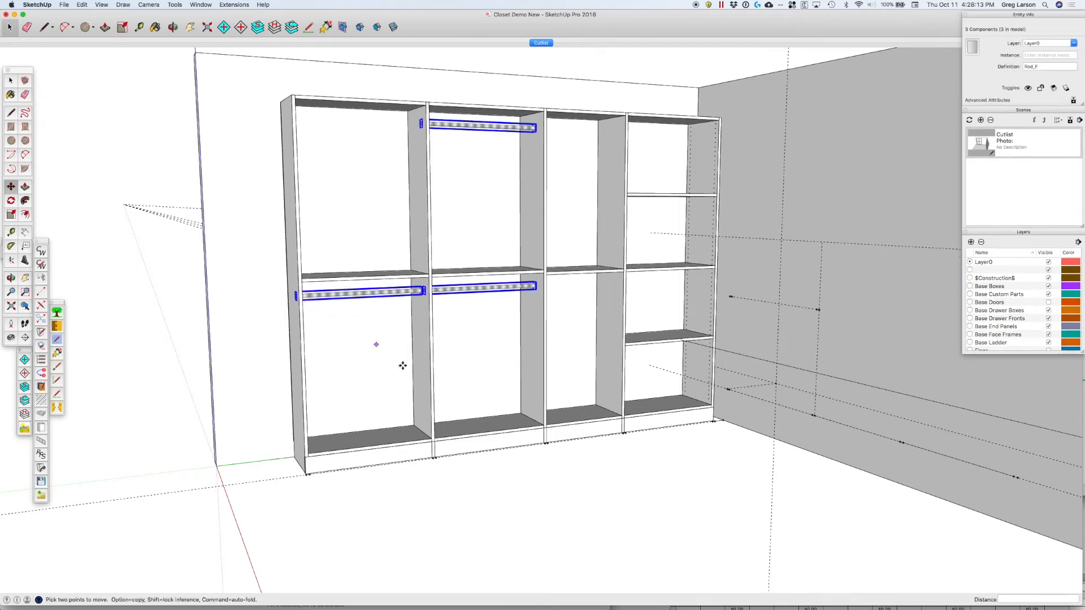
Move the three pasted rods up about 1 3/64", closer to the undersides of the shelves.
scroll(508, 305, up, 10)
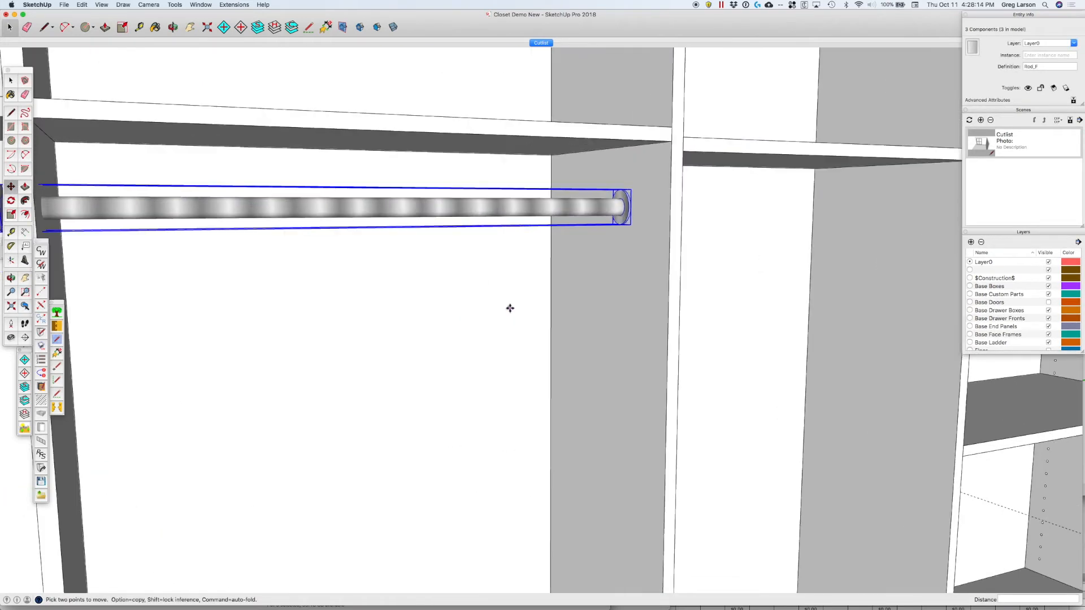
click(628, 203)
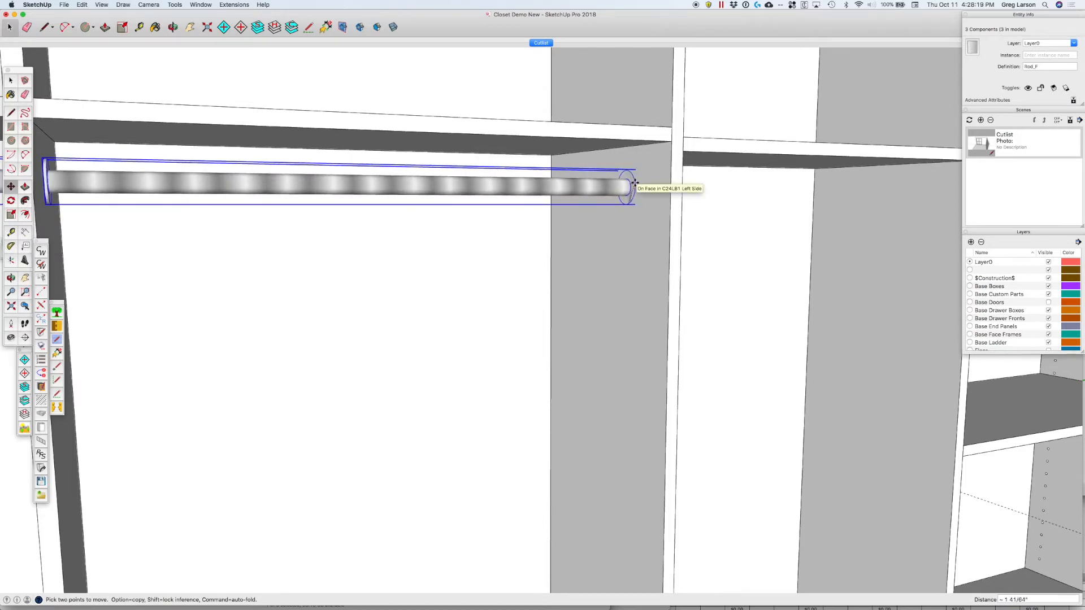
click(628, 187)
scroll(620, 238, down, 10)
scroll(620, 238, down, 2)
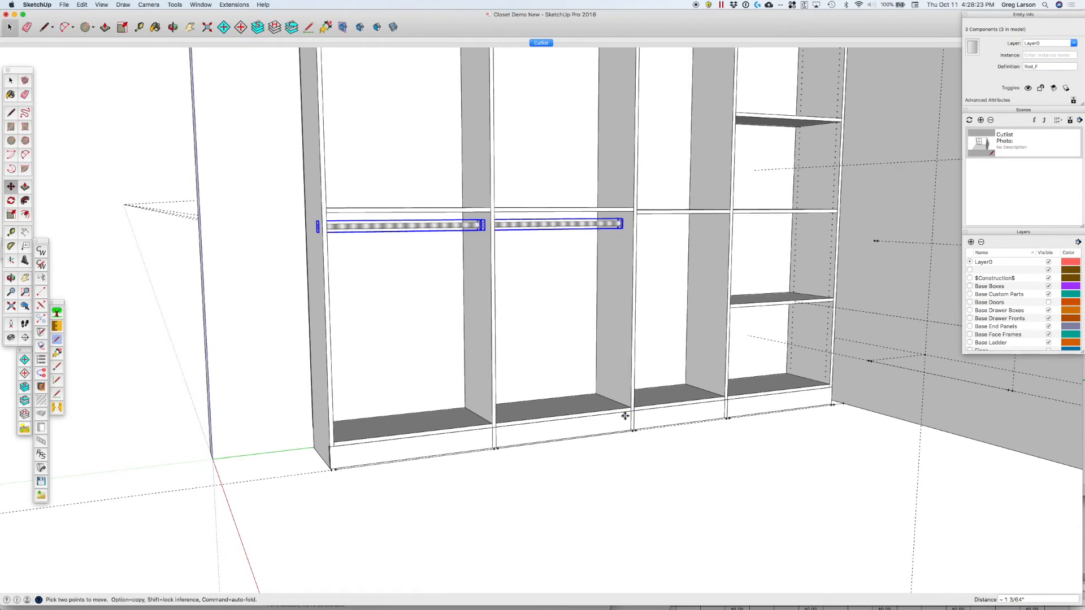
key(space)
click(650, 468)
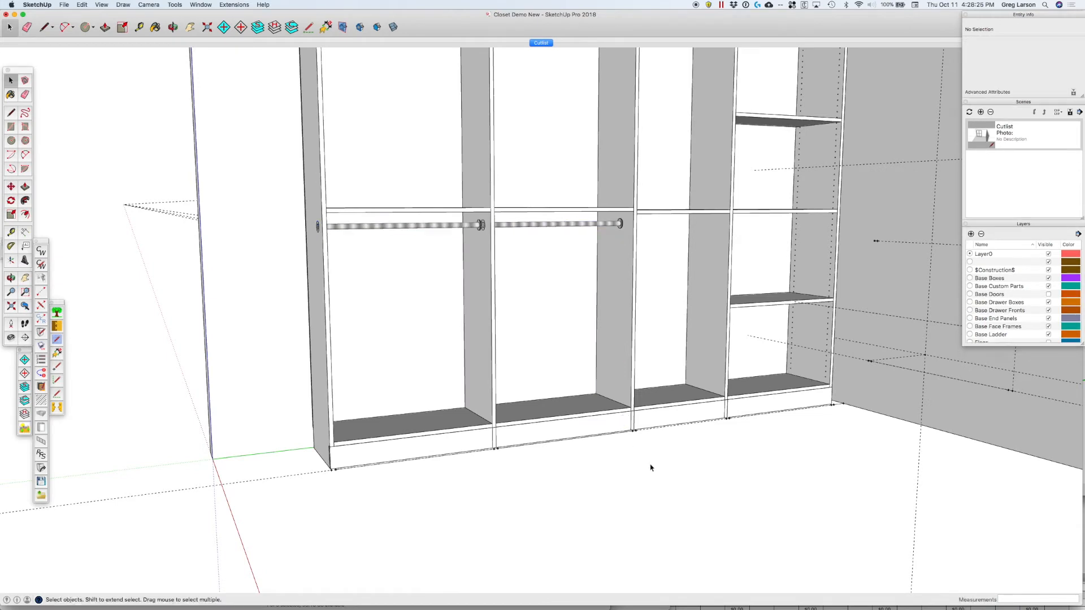
Move all three closet rods together about 47/64" toward the front of the cabinets.
scroll(650, 468, down, 1)
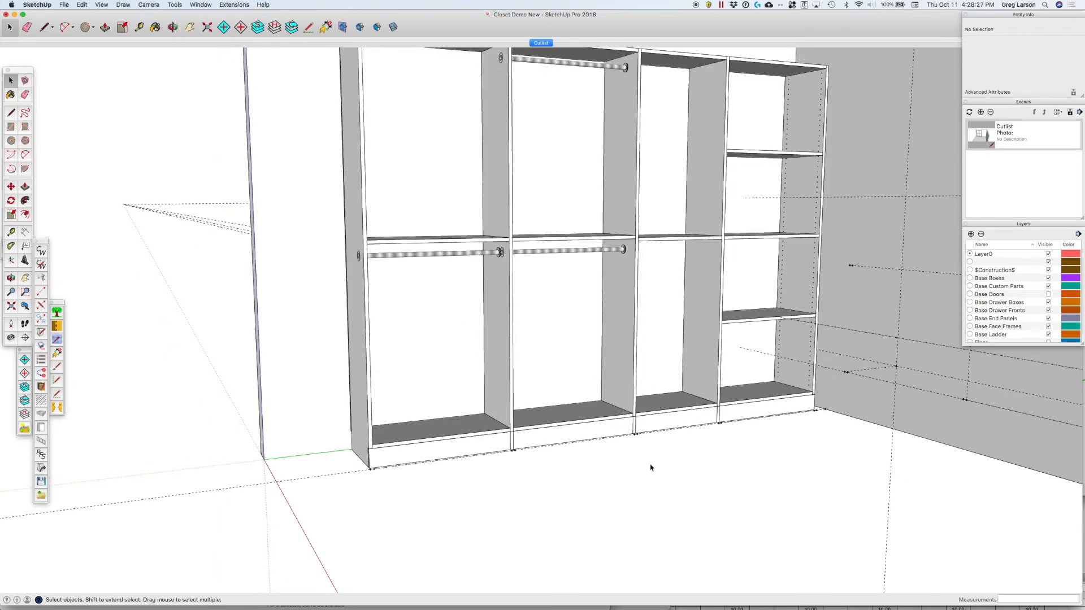
scroll(445, 307, down, 2)
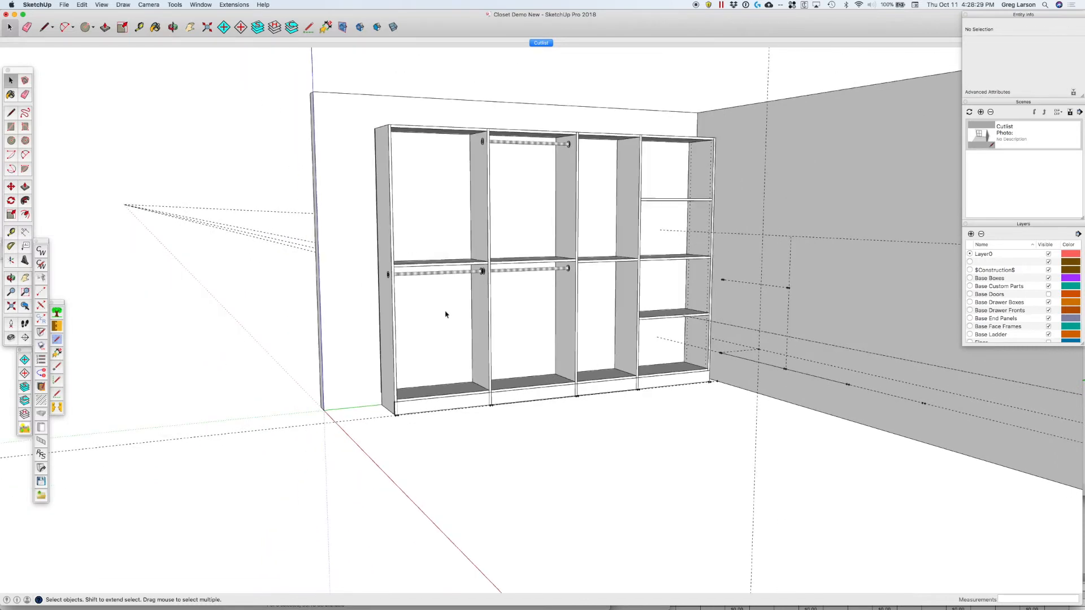
scroll(485, 143, up, 3)
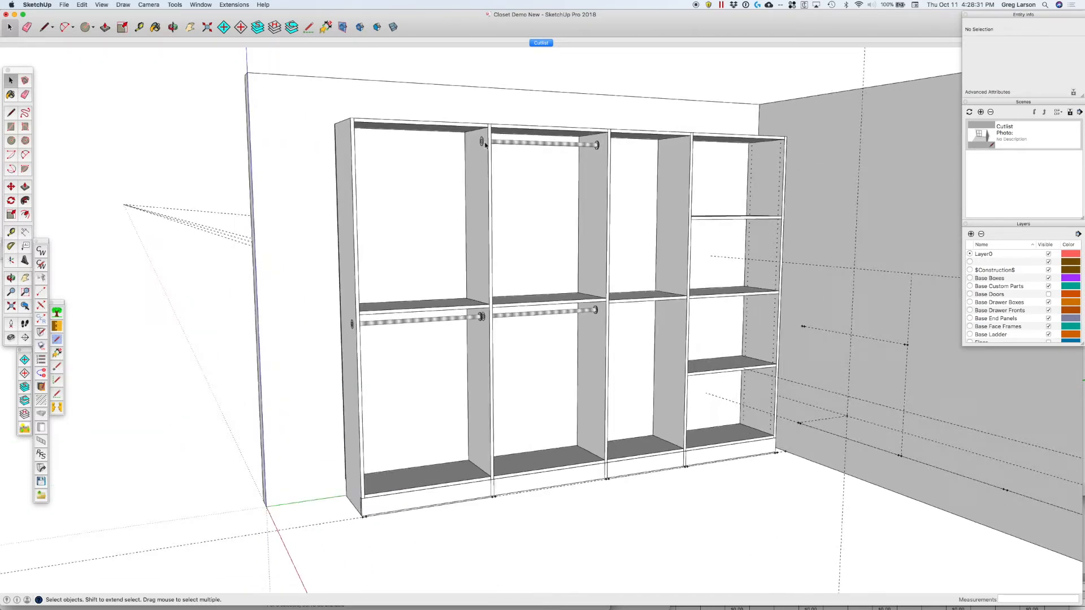
click(513, 146)
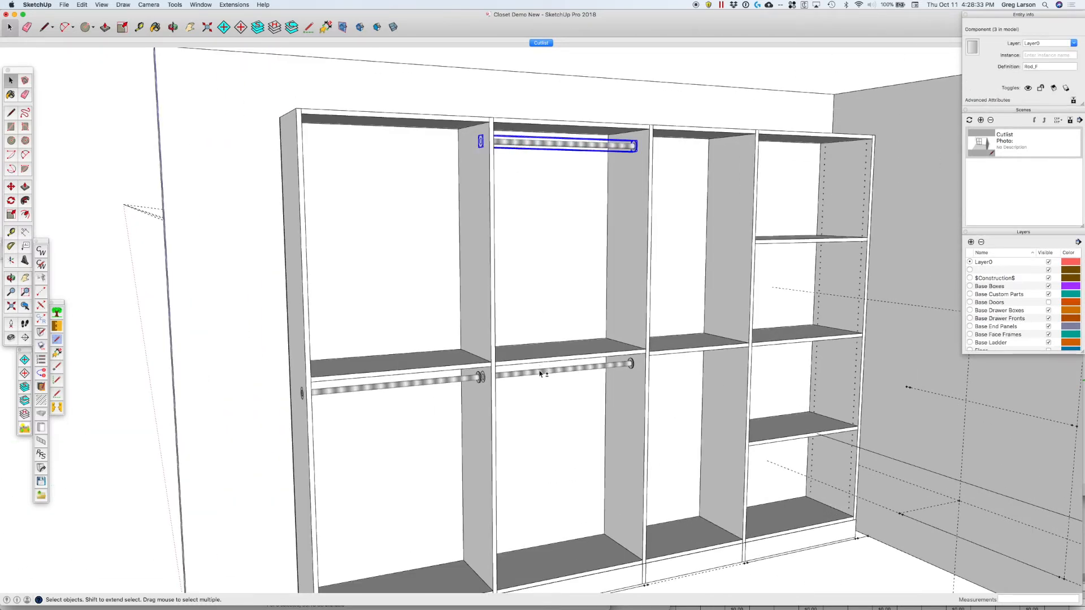
shift+click(496, 379)
shift+click(461, 382)
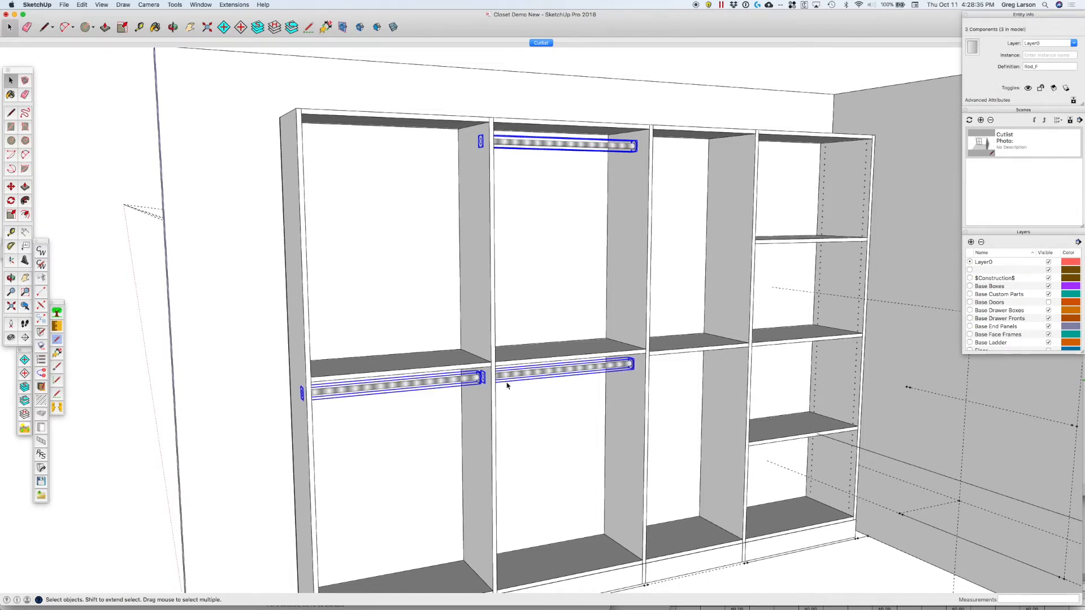
key(m)
click(477, 380)
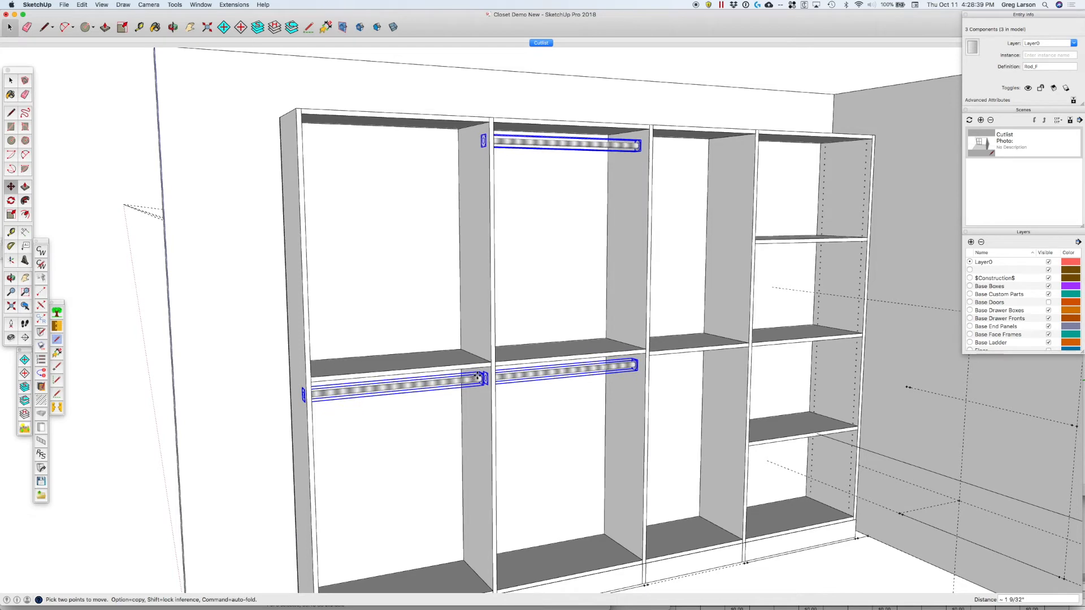
click(478, 377)
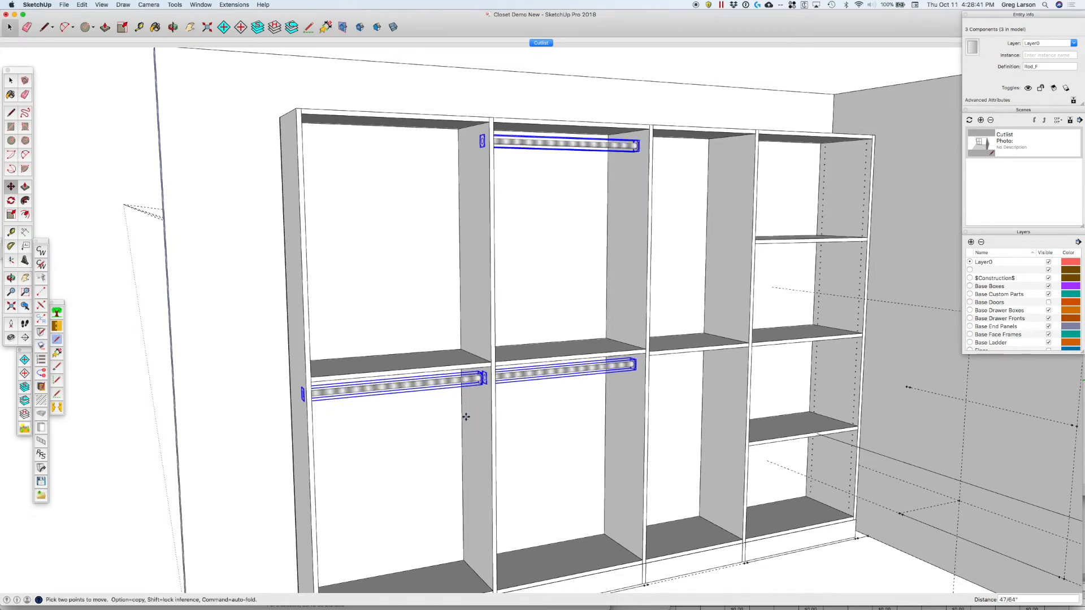
key(space)
click(453, 102)
Shift the second cabinet's upper rod about 3/4" along the run toward the third cabinet.
scroll(439, 241, down, 3)
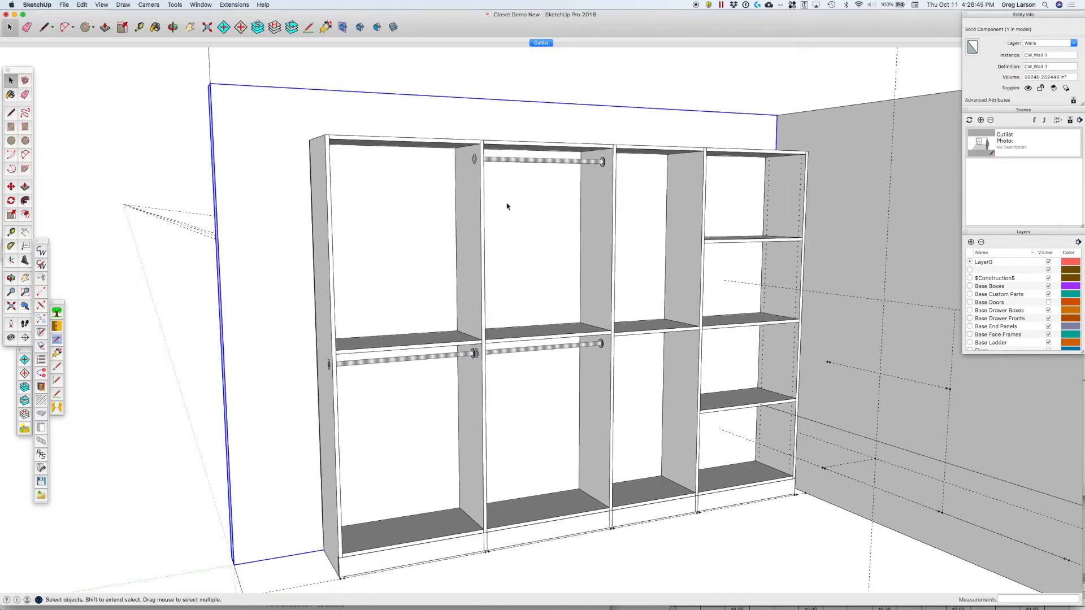
click(512, 163)
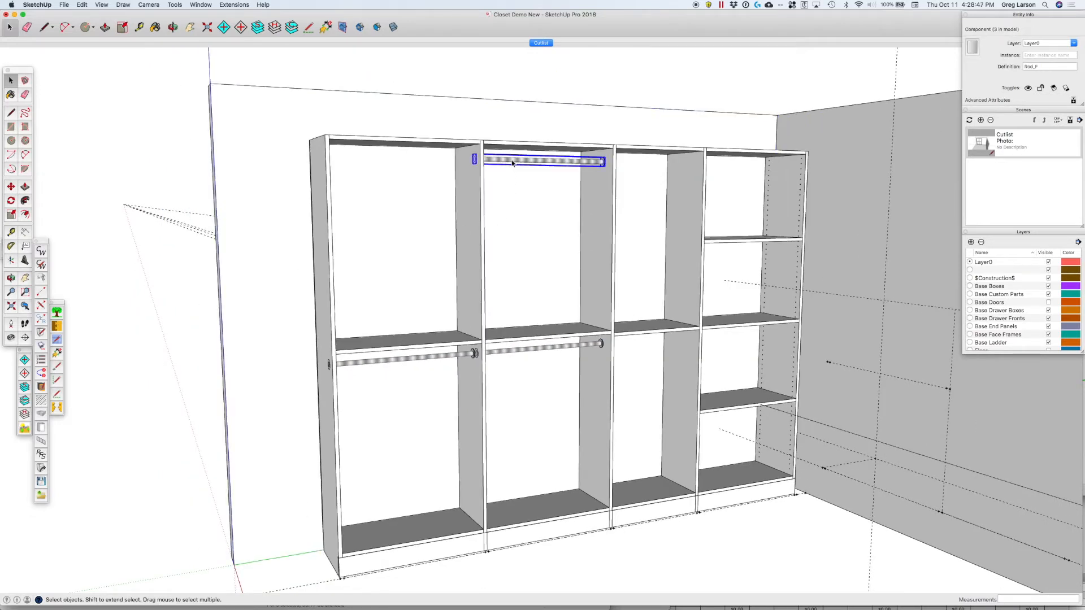
key(m)
click(512, 160)
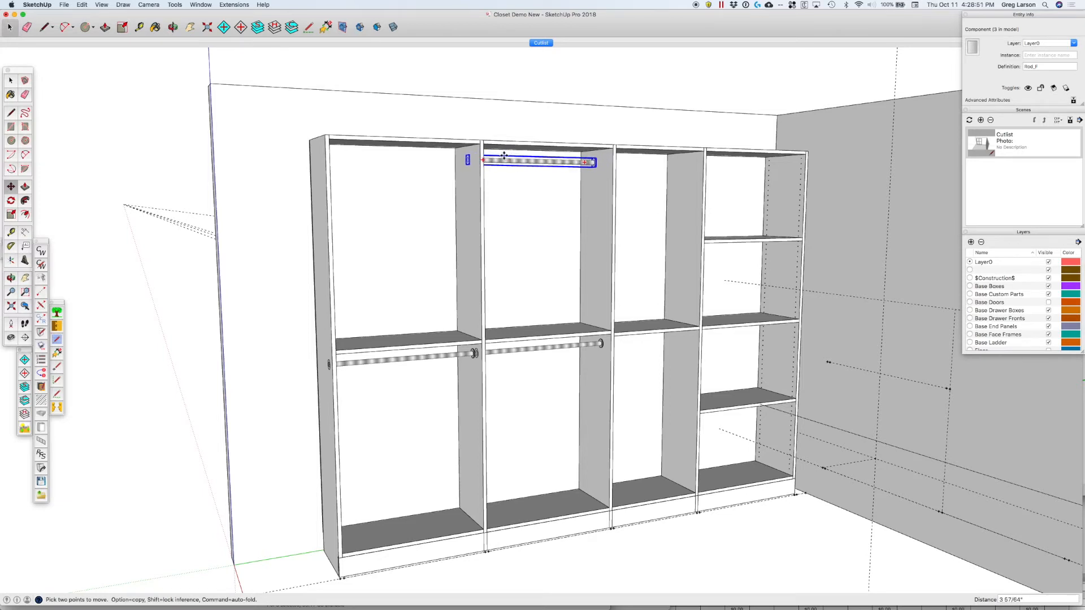
scroll(523, 160, up, 5)
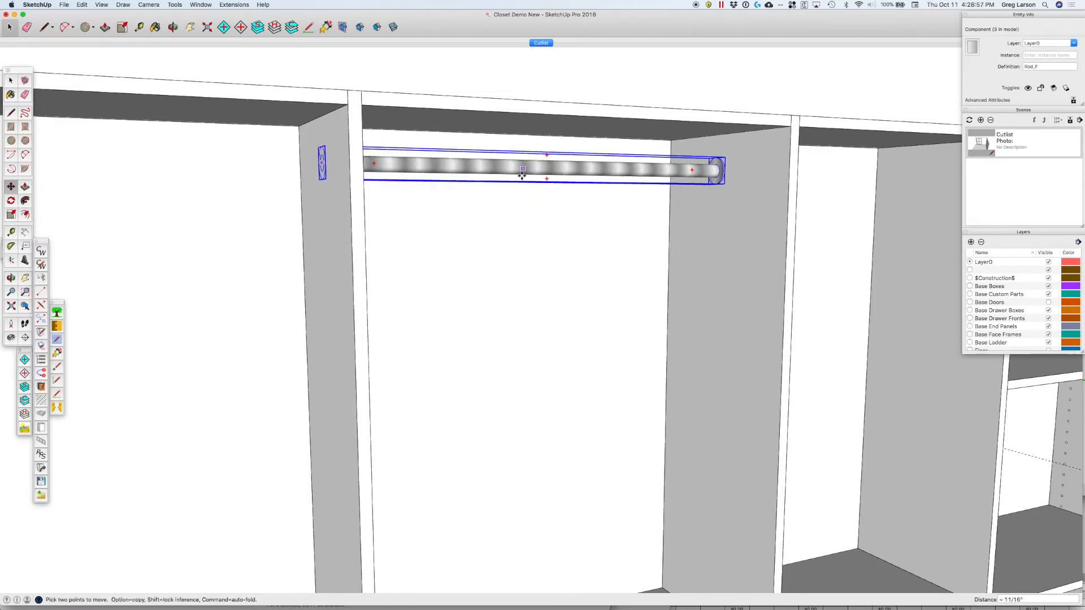
middle_drag(518, 184, 545, 258)
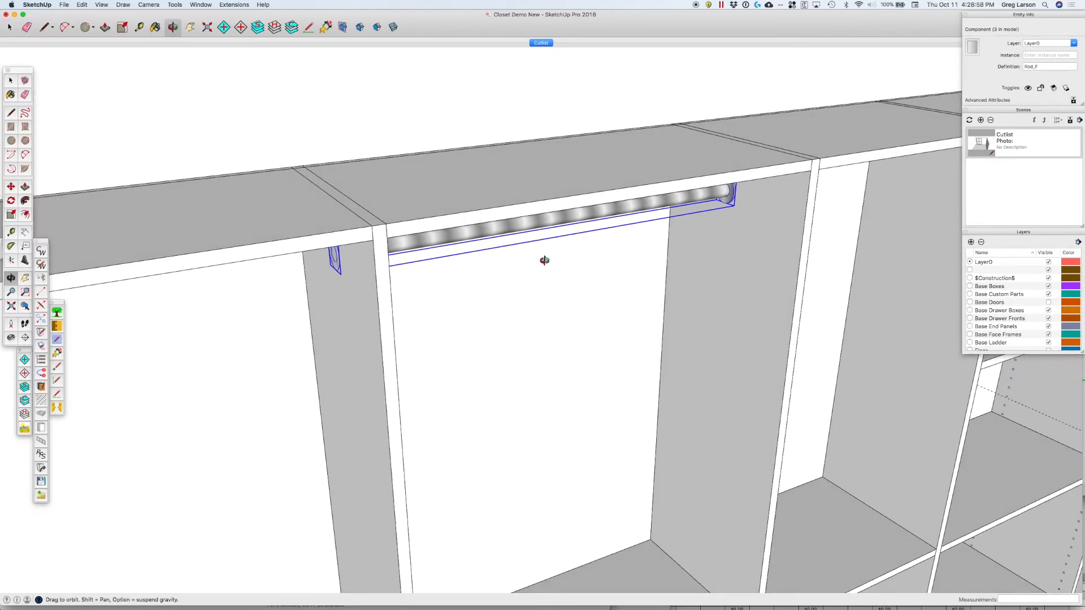
click(543, 221)
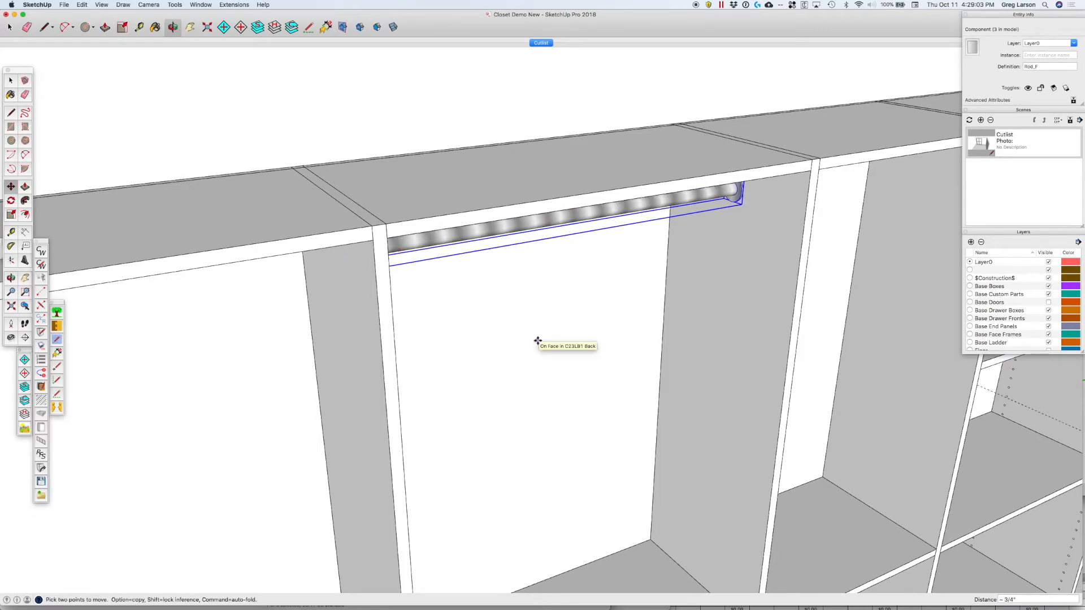
key(space)
scroll(537, 342, down, 8)
scroll(449, 495, up, 1)
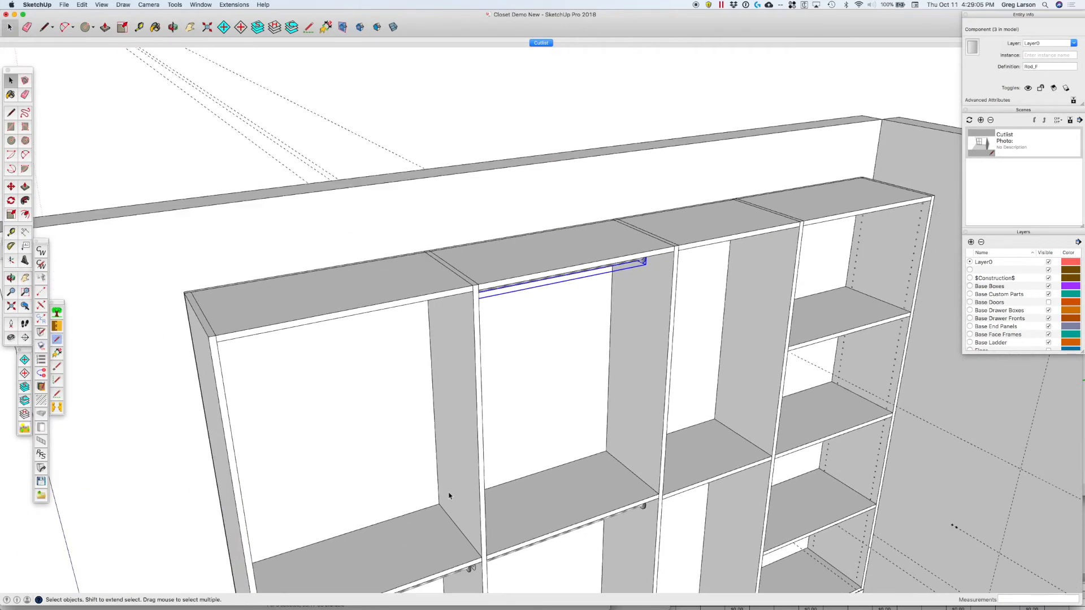
Select the left side panel of the first cabinet.
click(451, 411)
middle_drag(454, 440, 499, 334)
scroll(493, 322, down, 8)
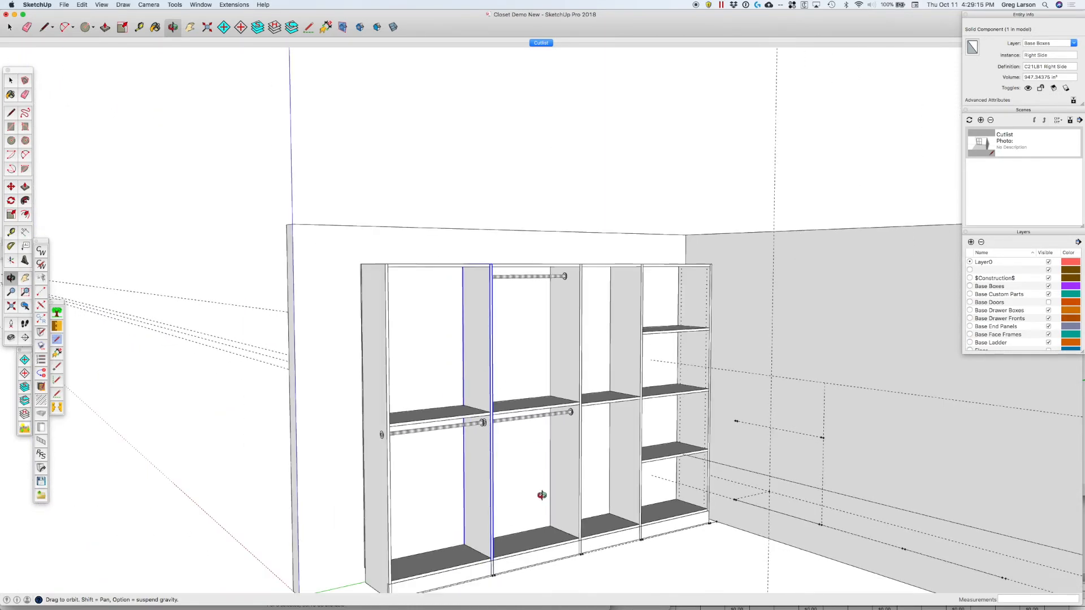
key(space)
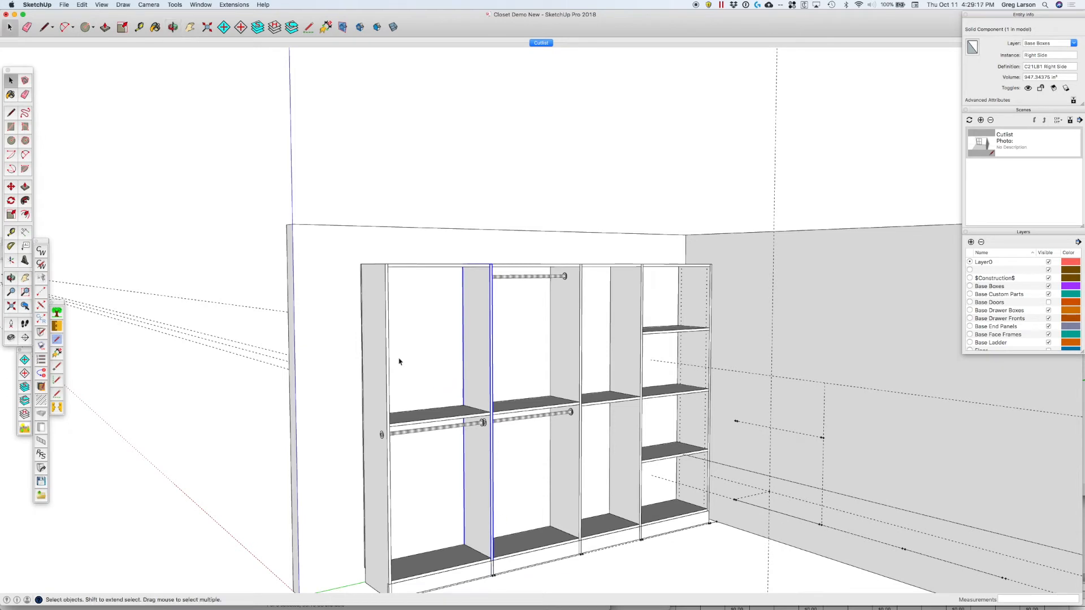
click(374, 339)
click(476, 332)
click(370, 333)
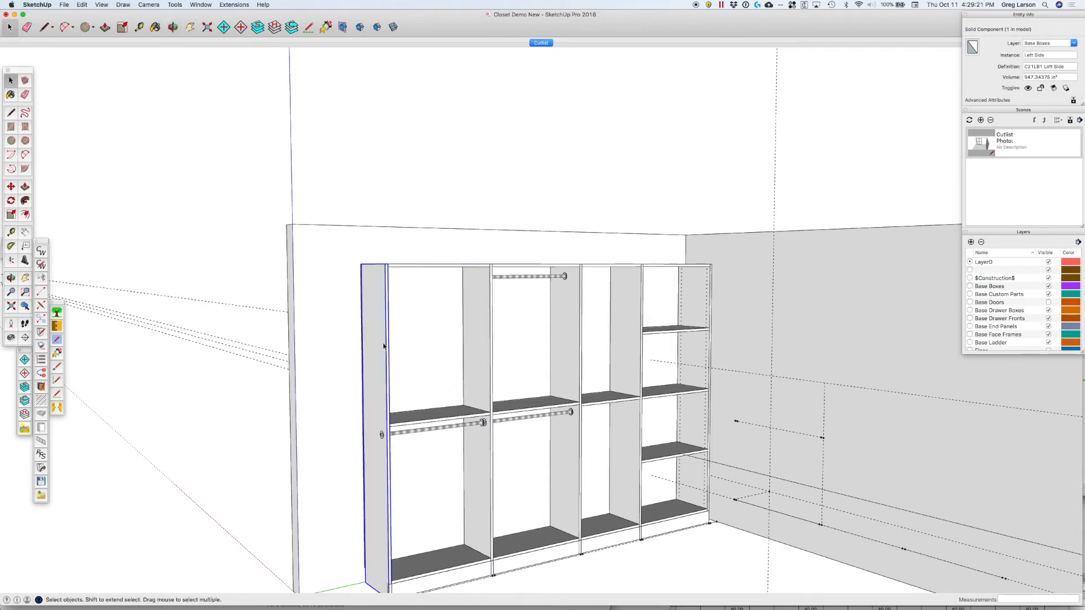
Measure the height from the first cabinet's bottom shelf up to its middle shelf at the right side panel.
scroll(384, 346, down, 2)
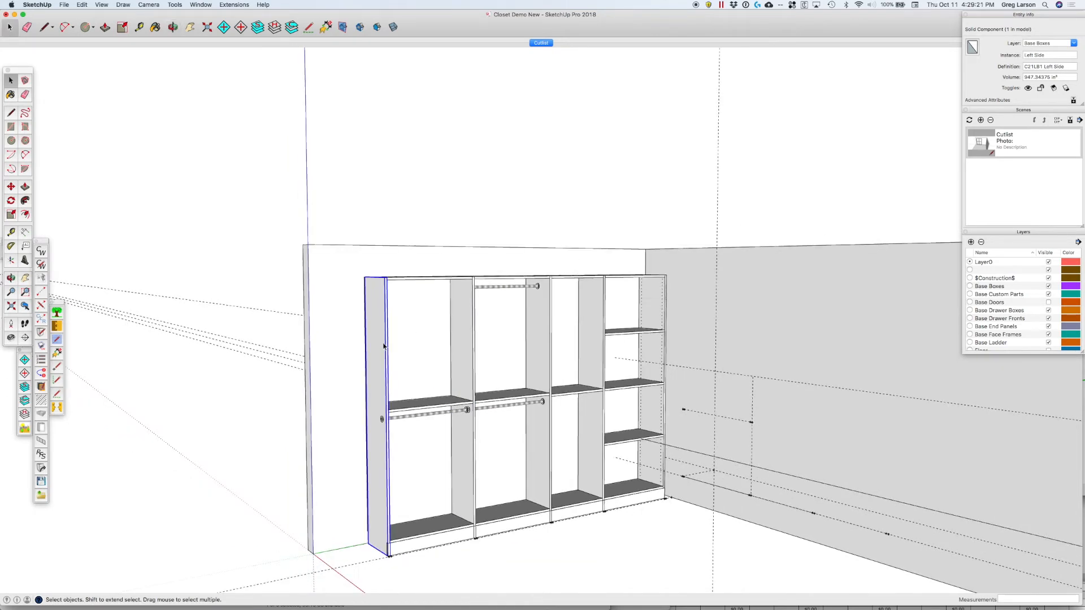
key(t)
click(462, 519)
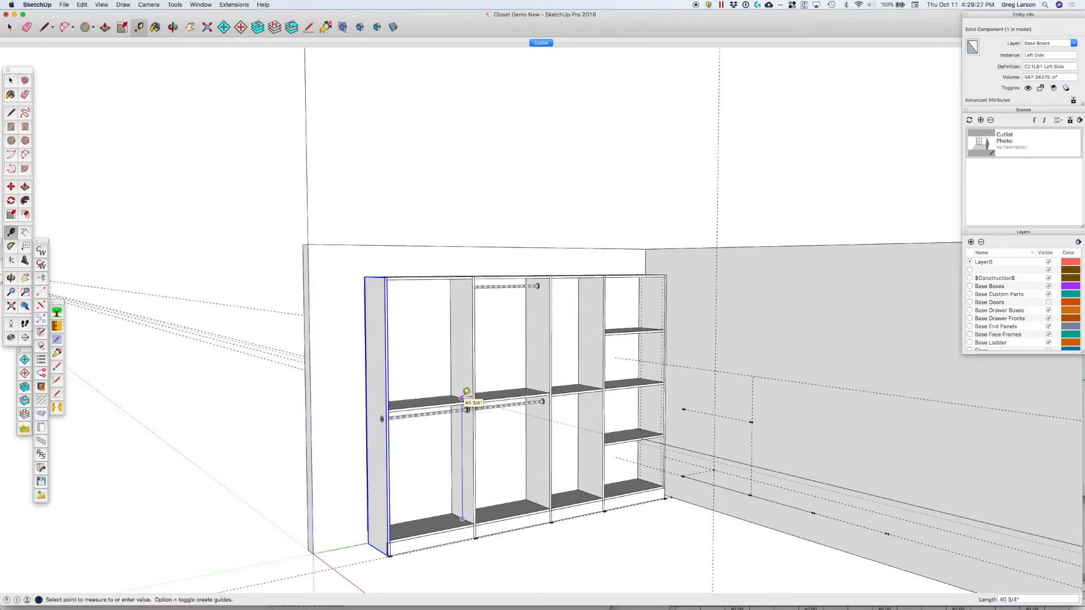
scroll(464, 394, up, 3)
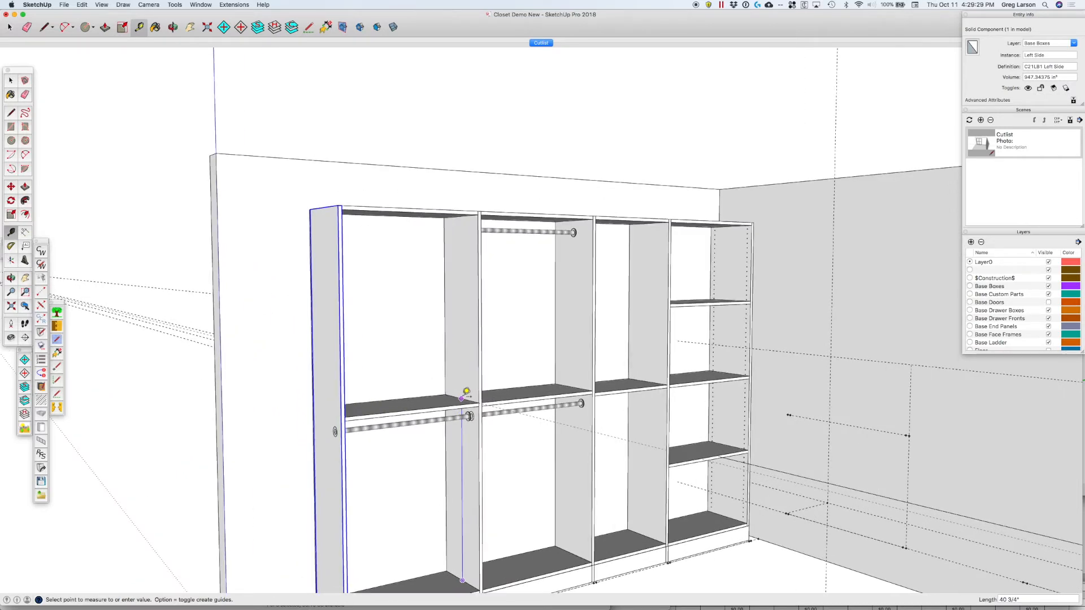
scroll(465, 395, up, 2)
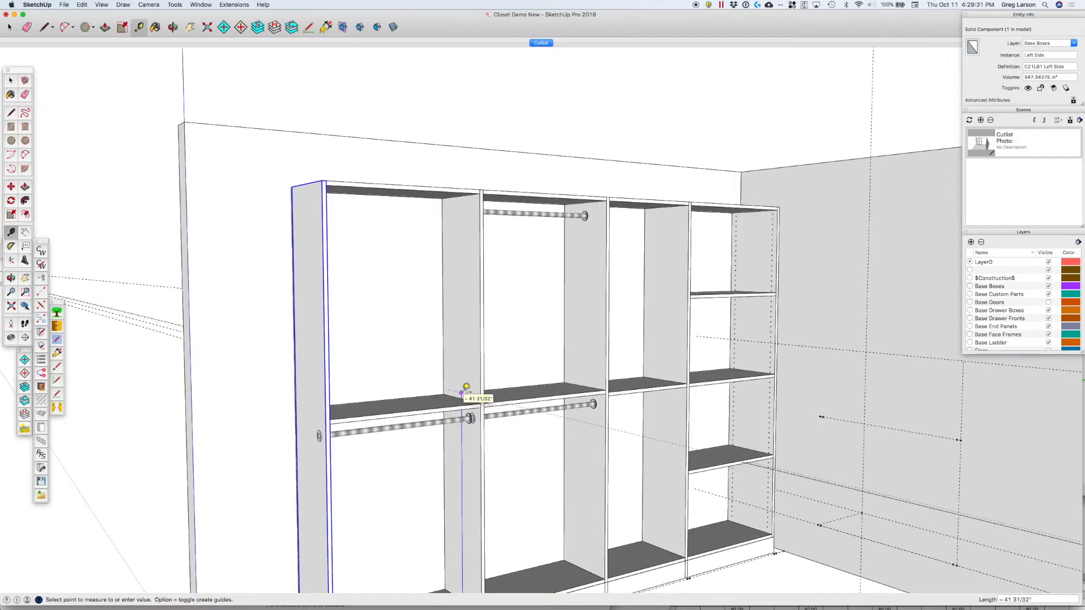
scroll(466, 381, down, 3)
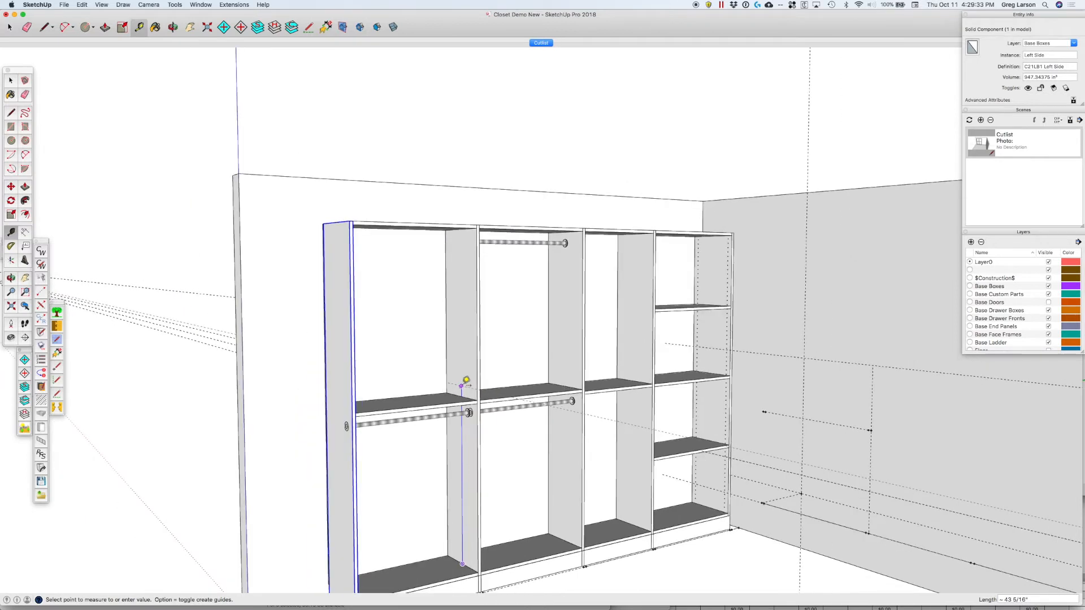
key(Escape)
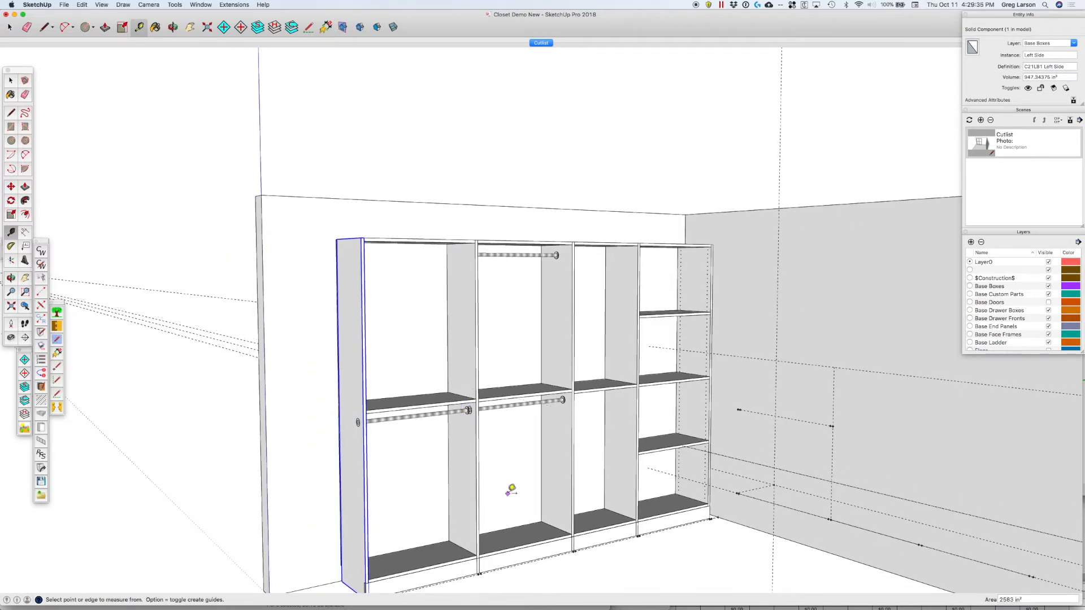
click(477, 557)
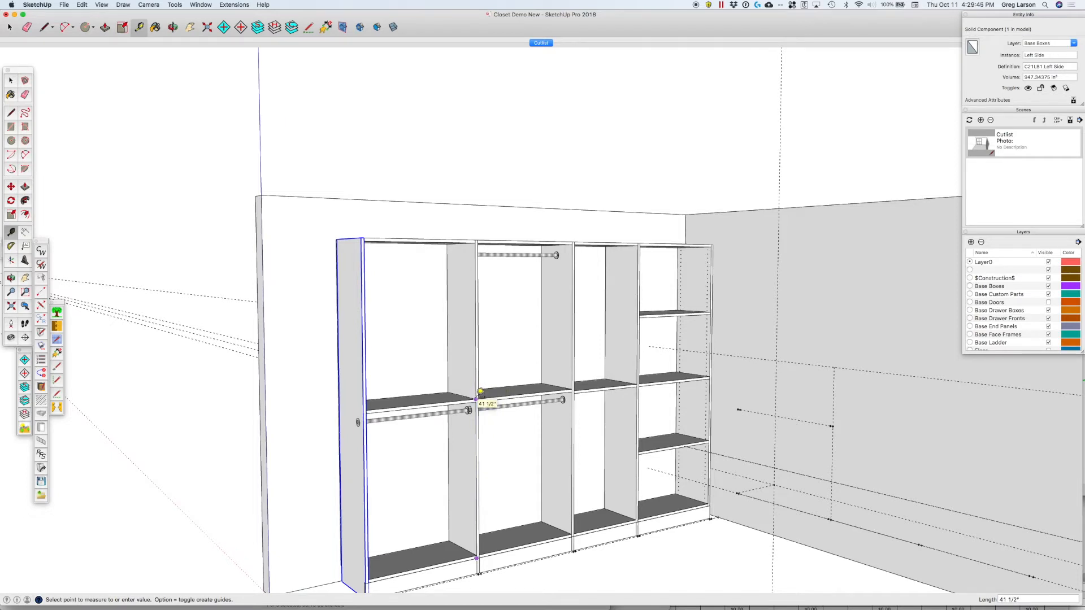
click(480, 392)
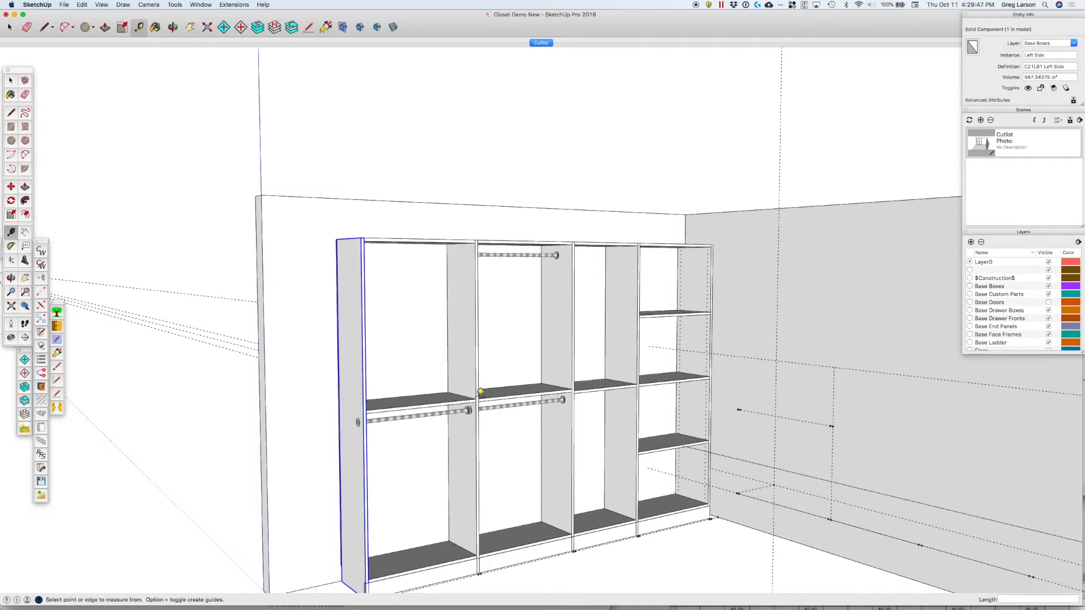
click(41, 264)
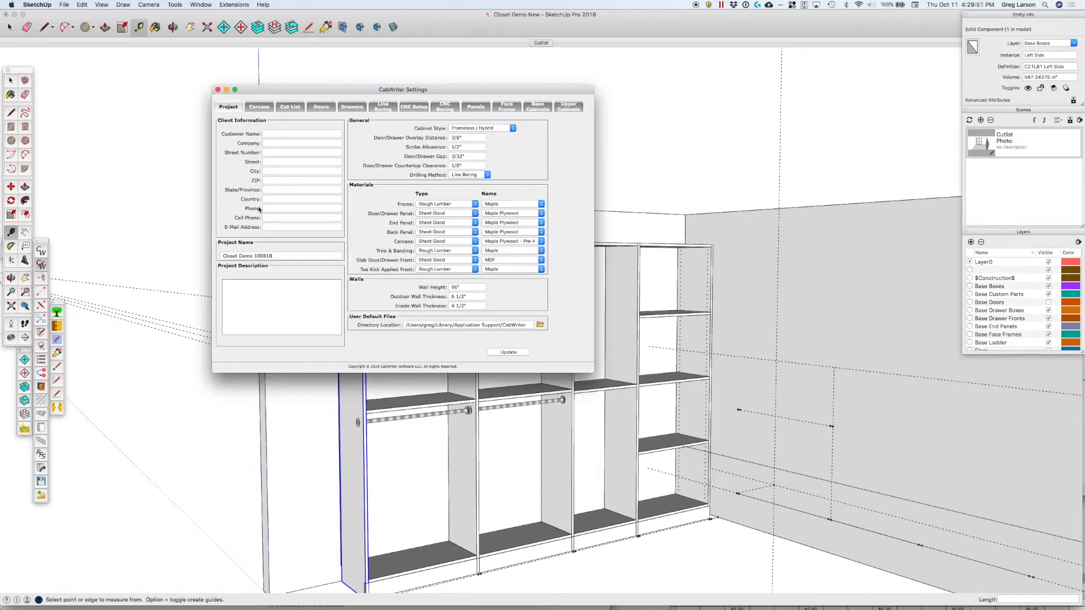
click(217, 89)
key(space)
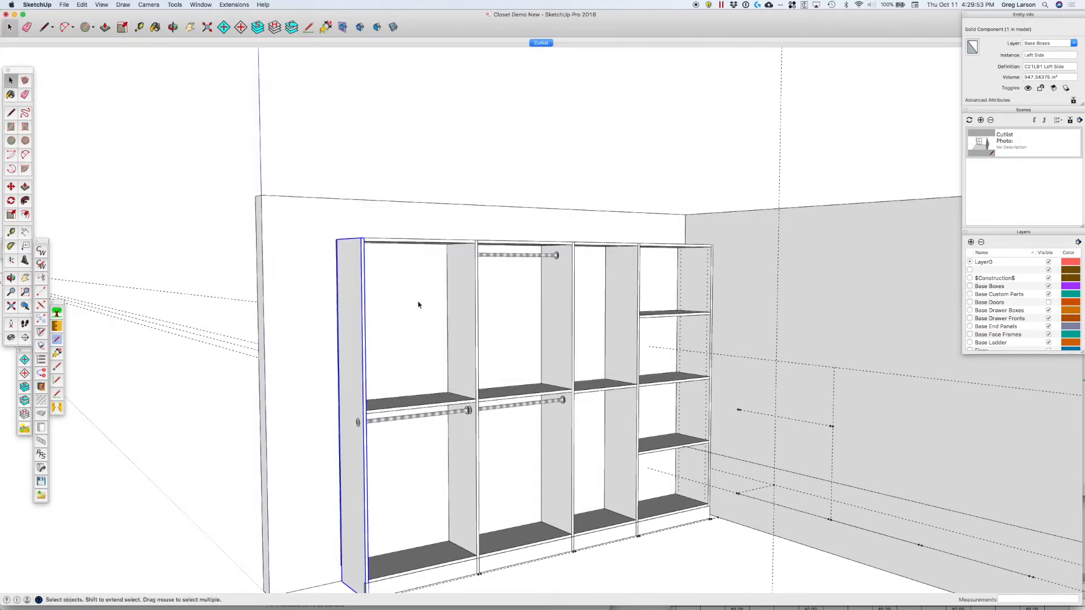
click(457, 305)
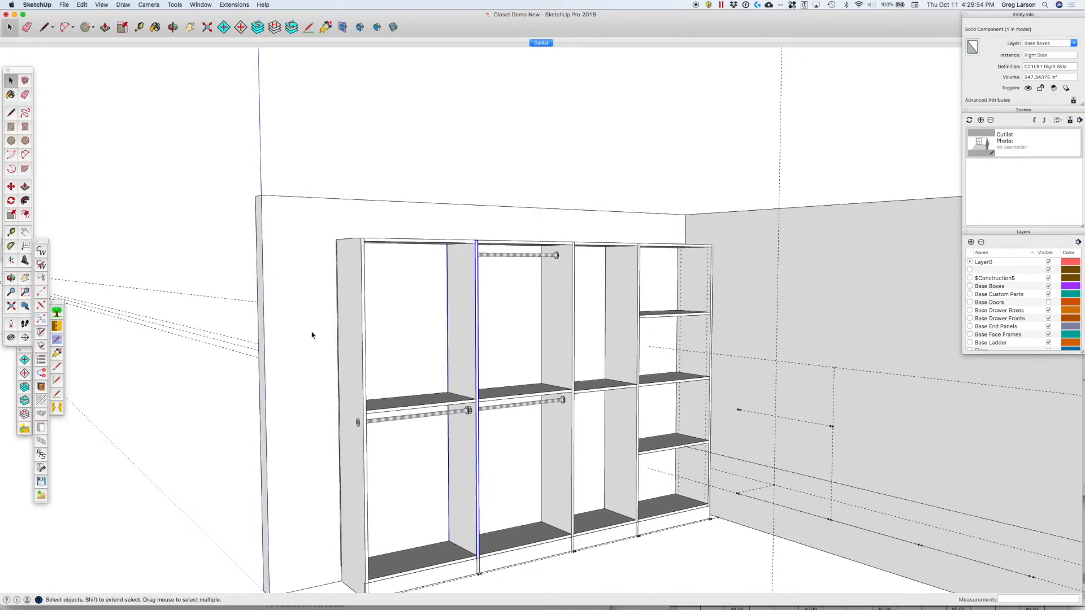
Enable line boring in the CabWriter settings, with a first hole distance of 43 1/2" and 23 drill bits for base cabinets.
click(41, 469)
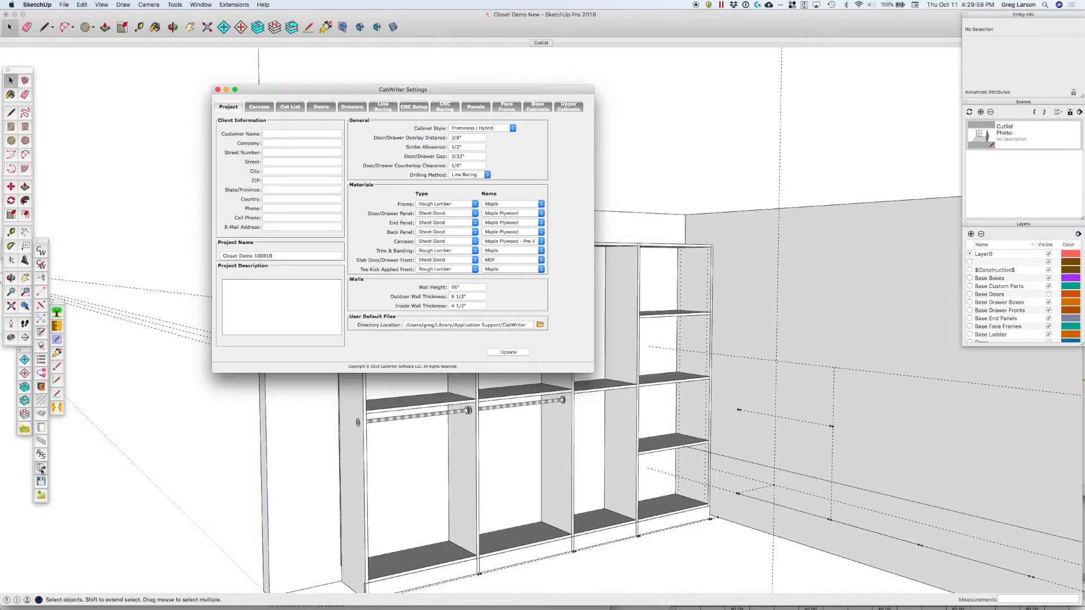
drag(362, 92, 191, 56)
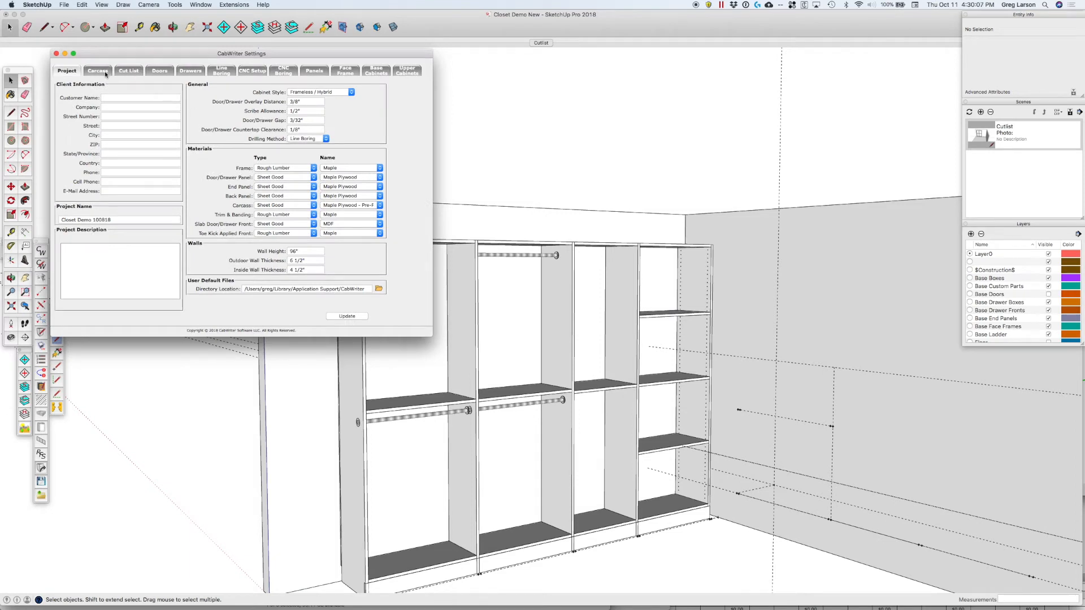
click(226, 73)
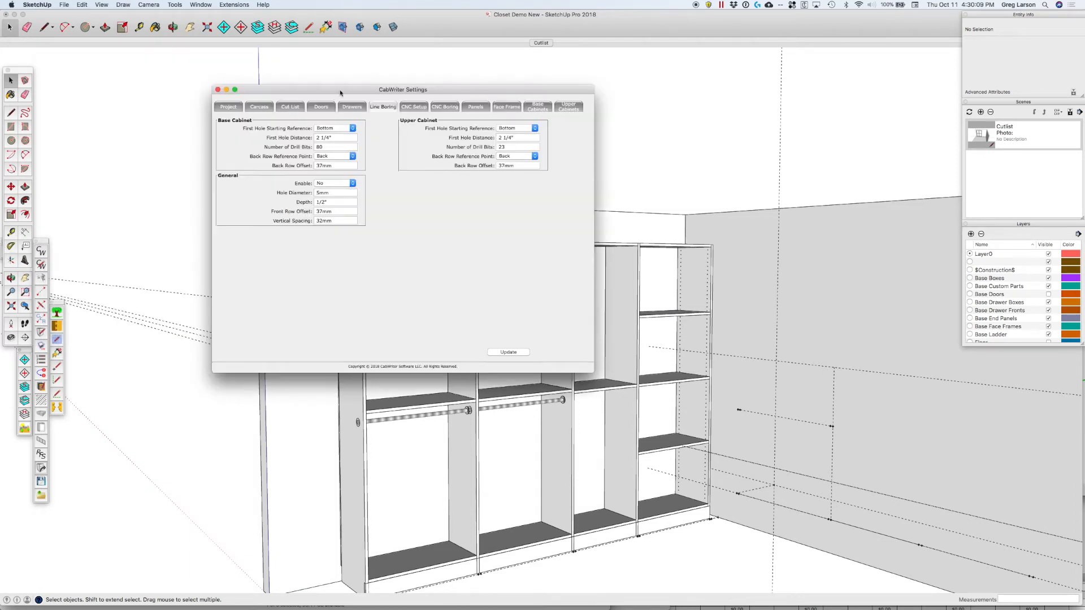
click(331, 182)
click(330, 177)
drag(329, 137, 312, 138)
text(43)
click(319, 146)
text(23)
click(218, 90)
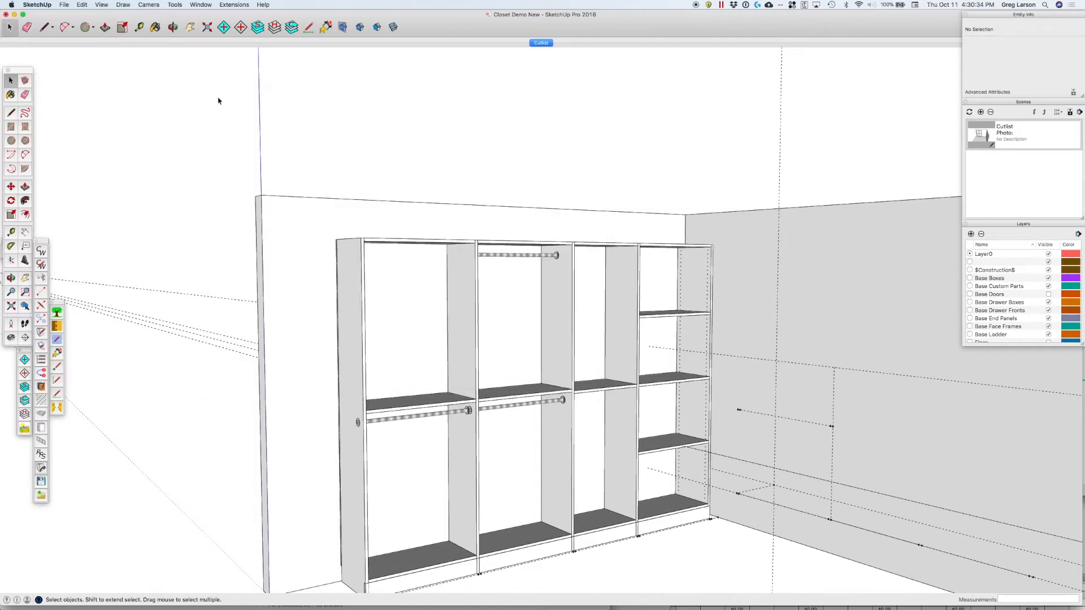
Redraw the first cabinet using the current line boring settings instead of its stored defaults.
click(456, 336)
right_click(456, 336)
mouse_move(492, 518)
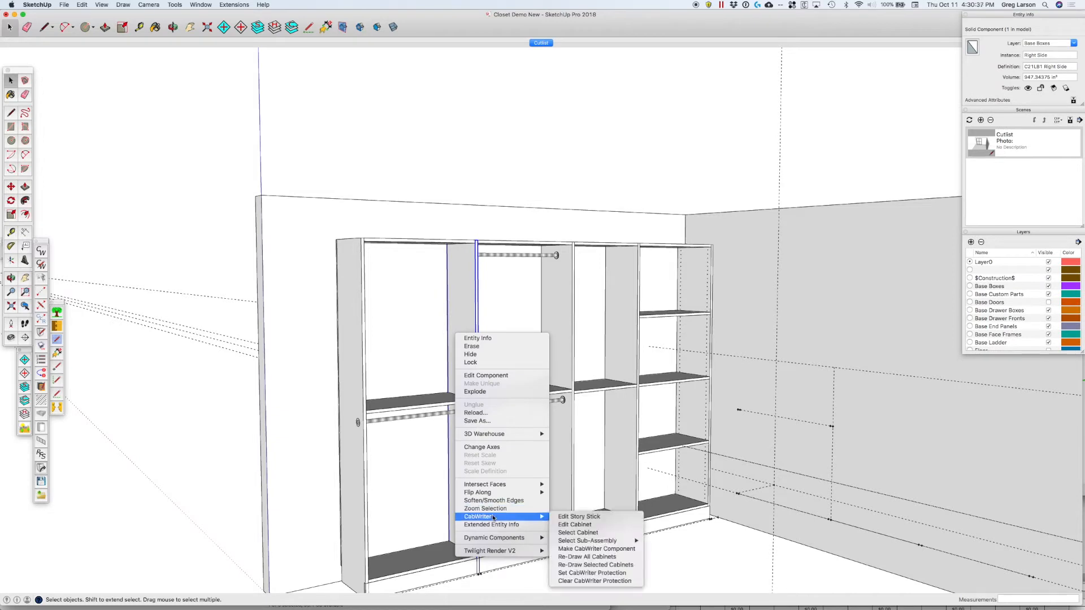
mouse_move(601, 540)
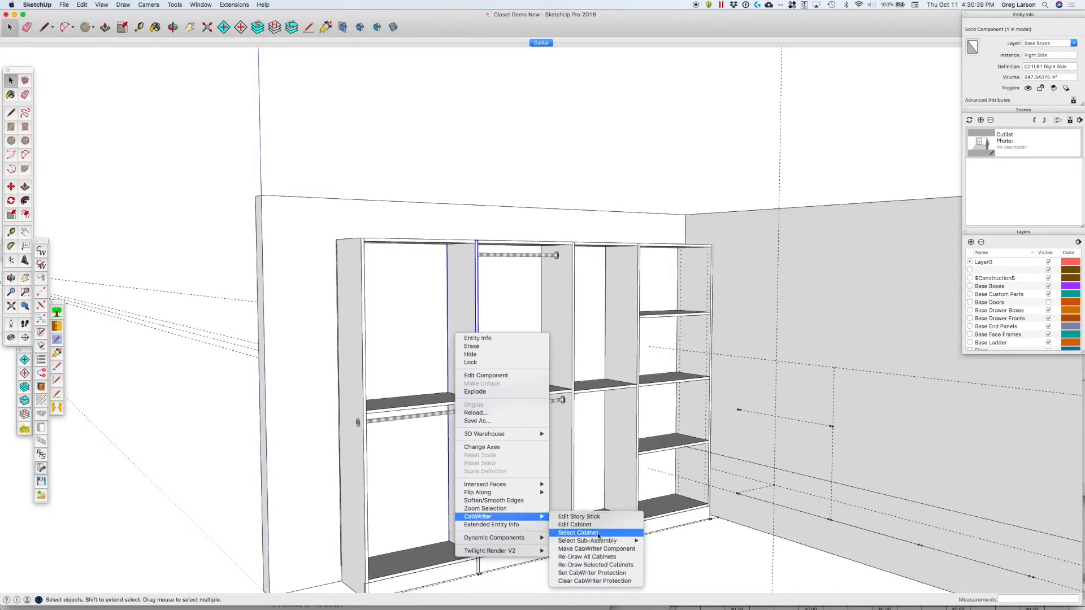
click(594, 559)
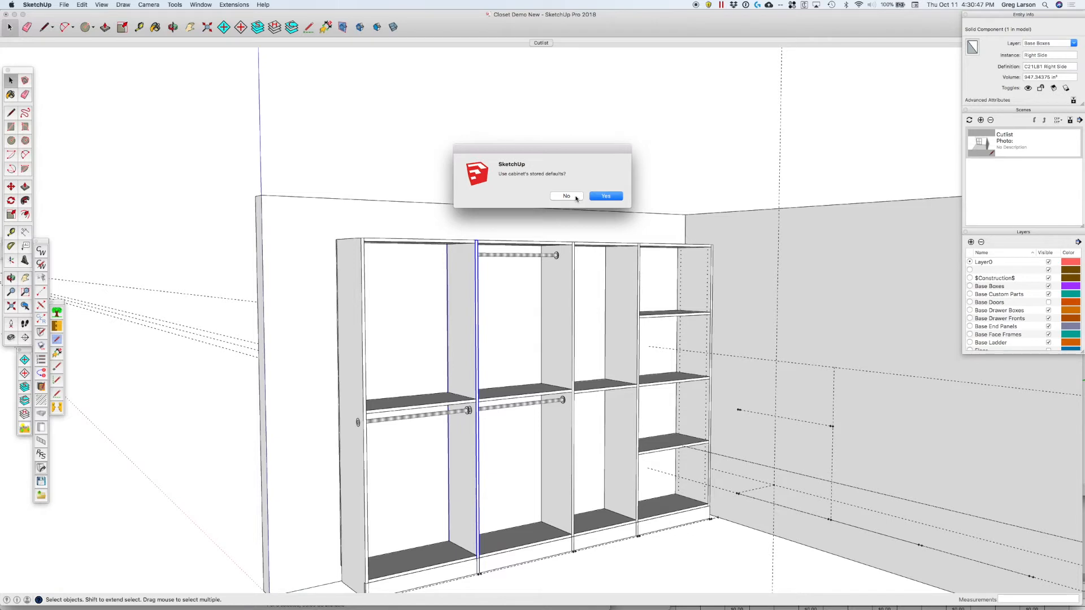
click(570, 198)
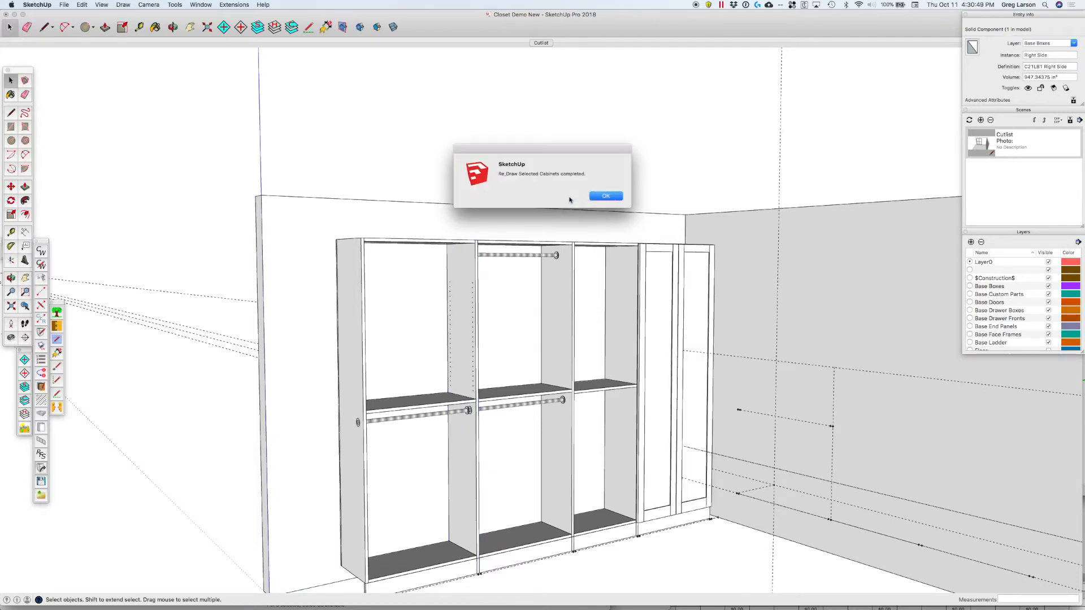
click(605, 197)
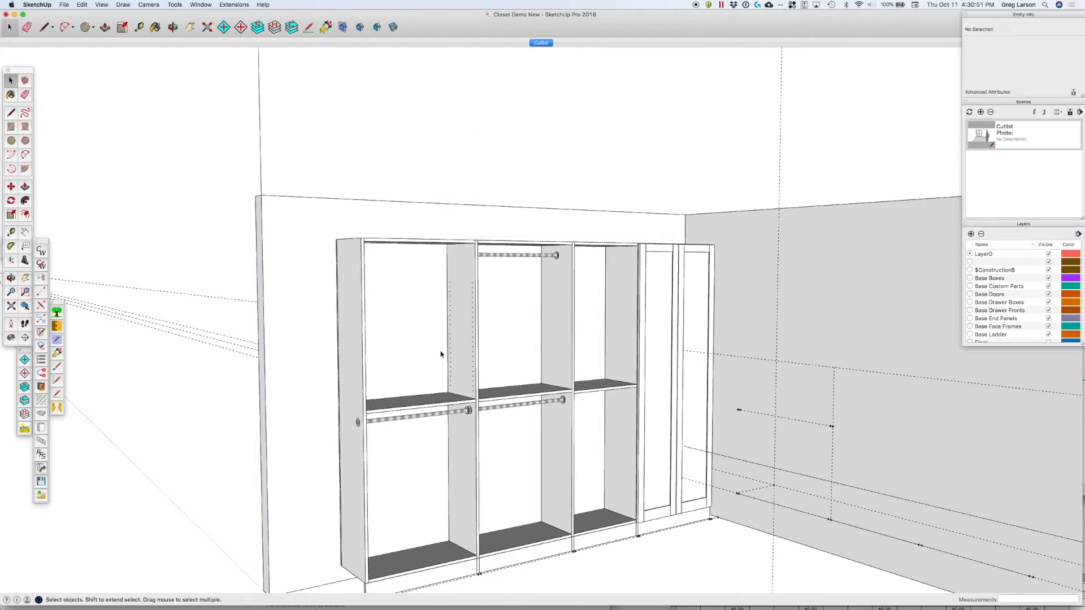
Change the number of drill bits for base cabinets in the CabWriter line boring settings.
key(o)
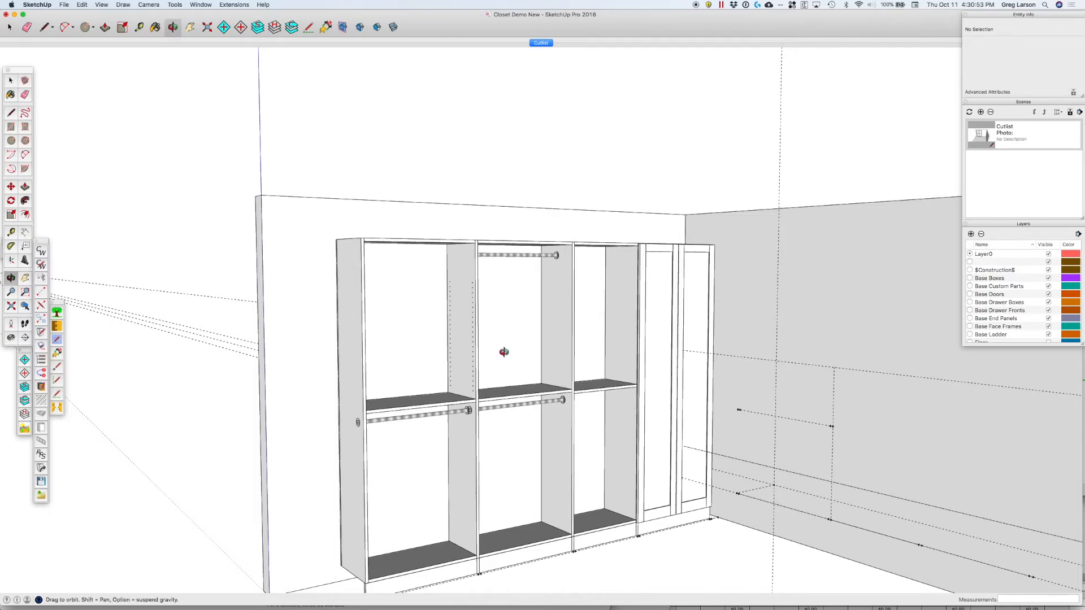
drag(503, 350, 528, 385)
key(space)
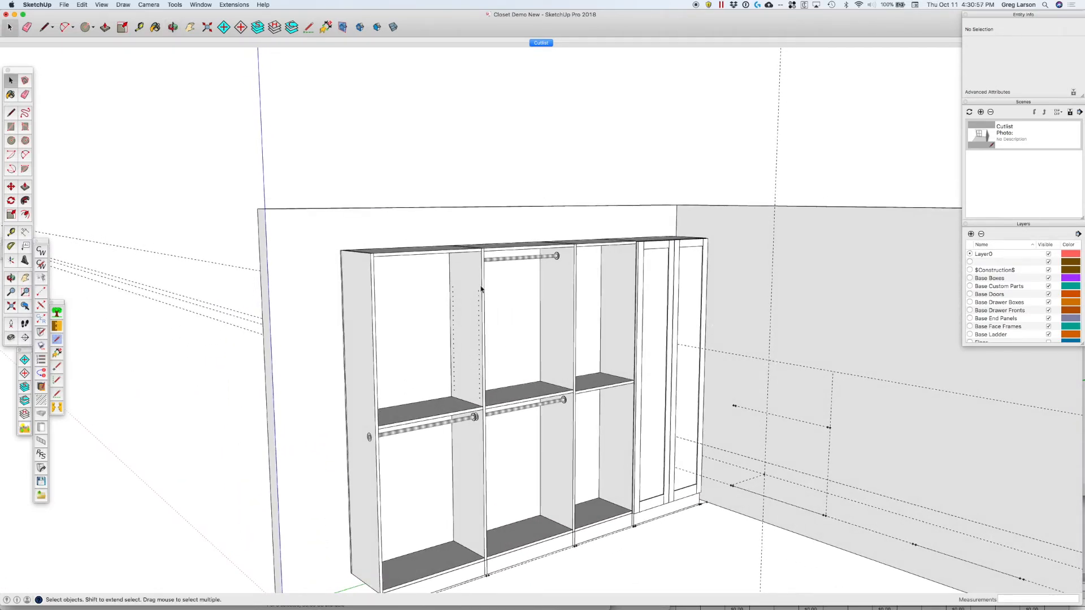
click(41, 266)
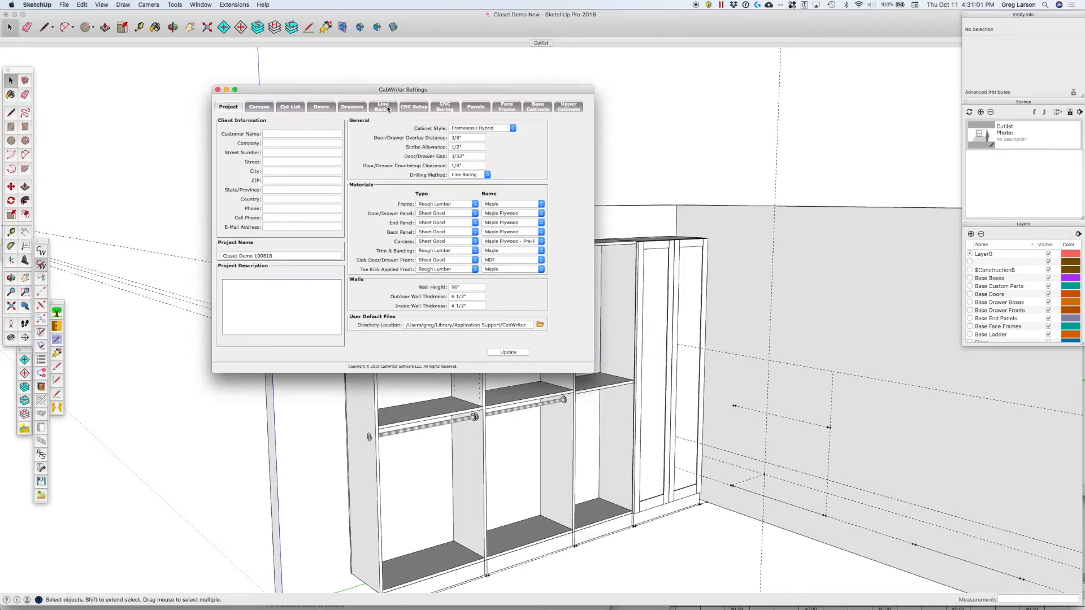
click(384, 108)
click(325, 147)
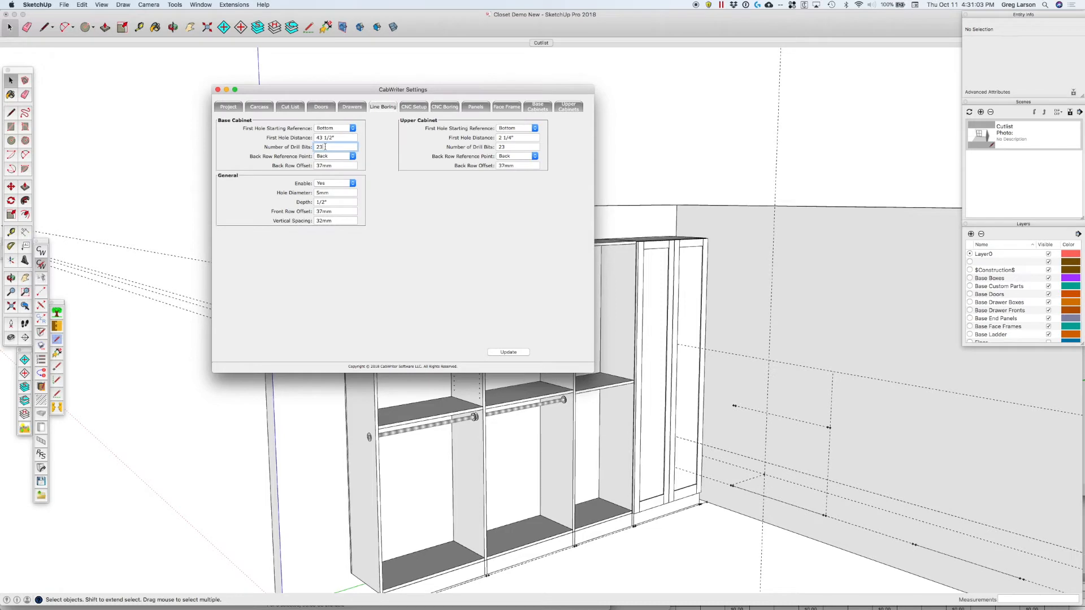
key(BackSpace)
click(217, 89)
Redraw the first cabinet again with the revised drill bit count, declining its stored defaults.
click(454, 293)
right_click(463, 307)
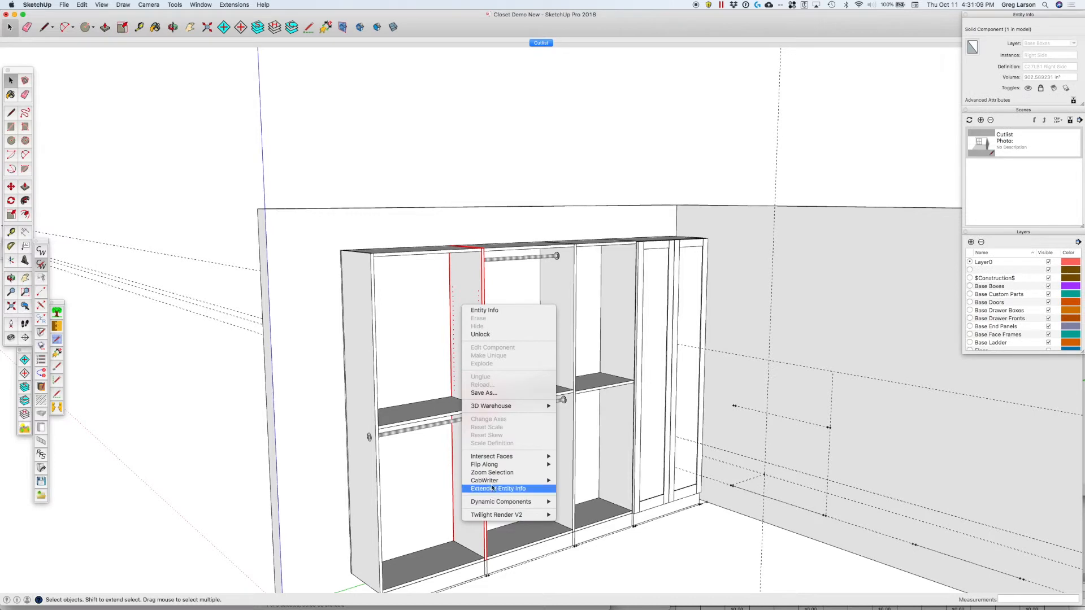
mouse_move(497, 481)
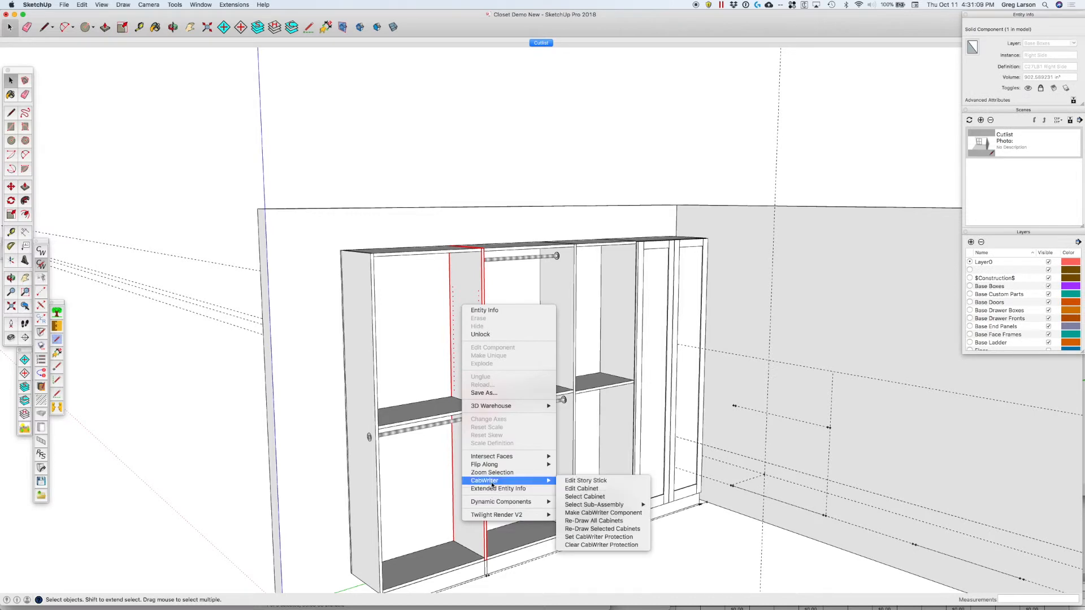
click(600, 529)
click(568, 196)
click(605, 198)
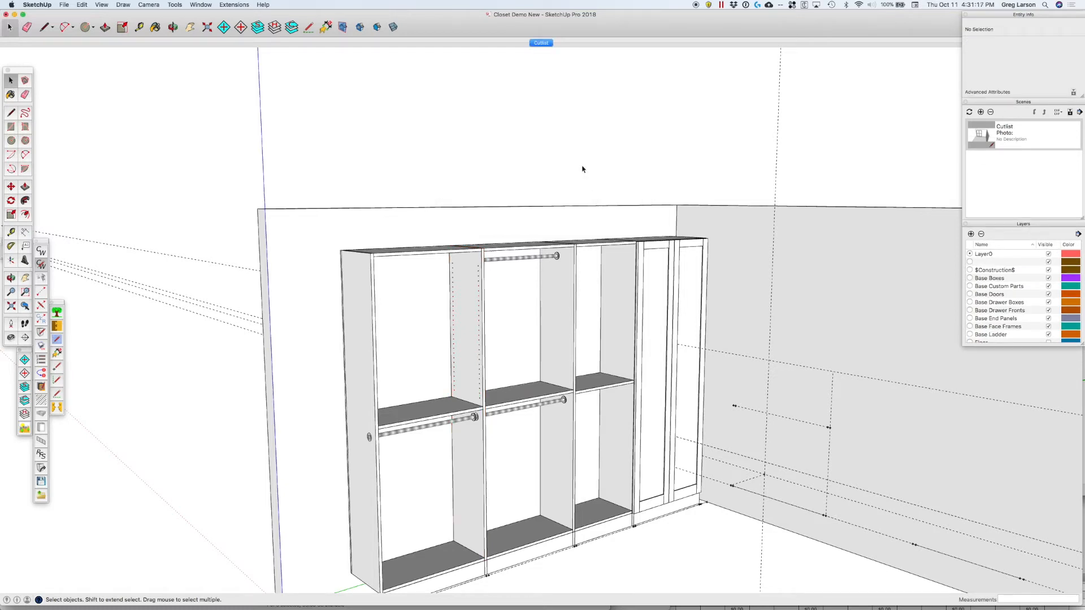
Unlock the fixed middle shelf of the first cabinet.
middle_drag(468, 309, 433, 401)
click(426, 415)
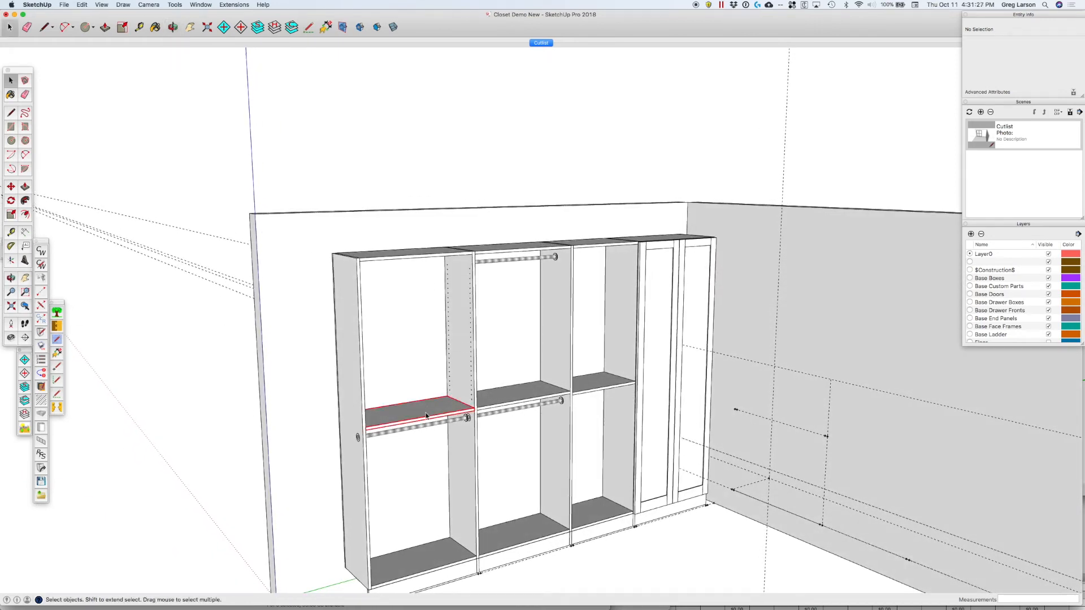
right_click(426, 415)
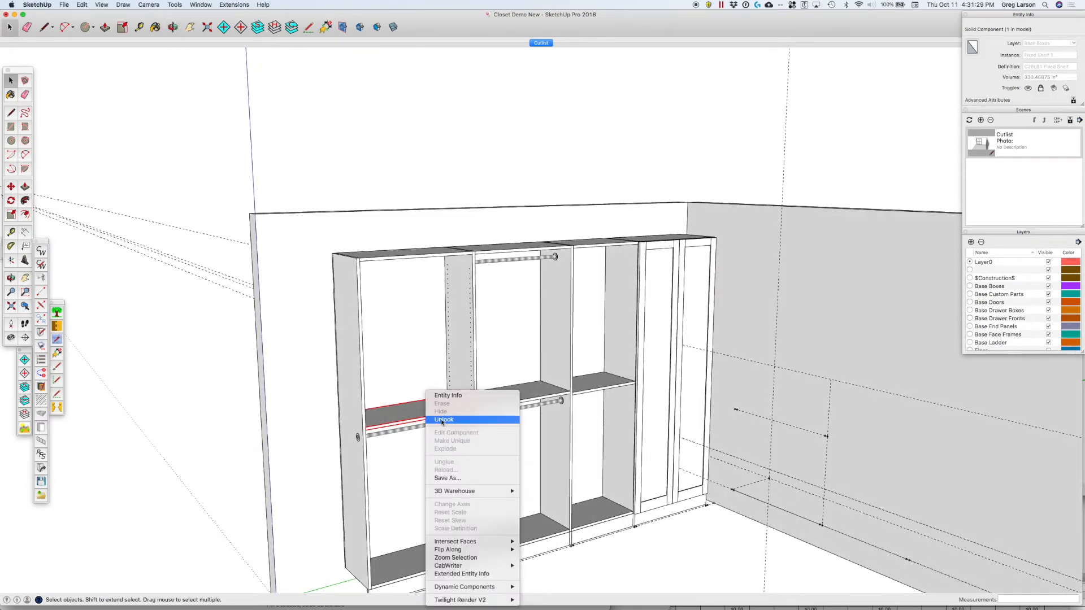
click(432, 422)
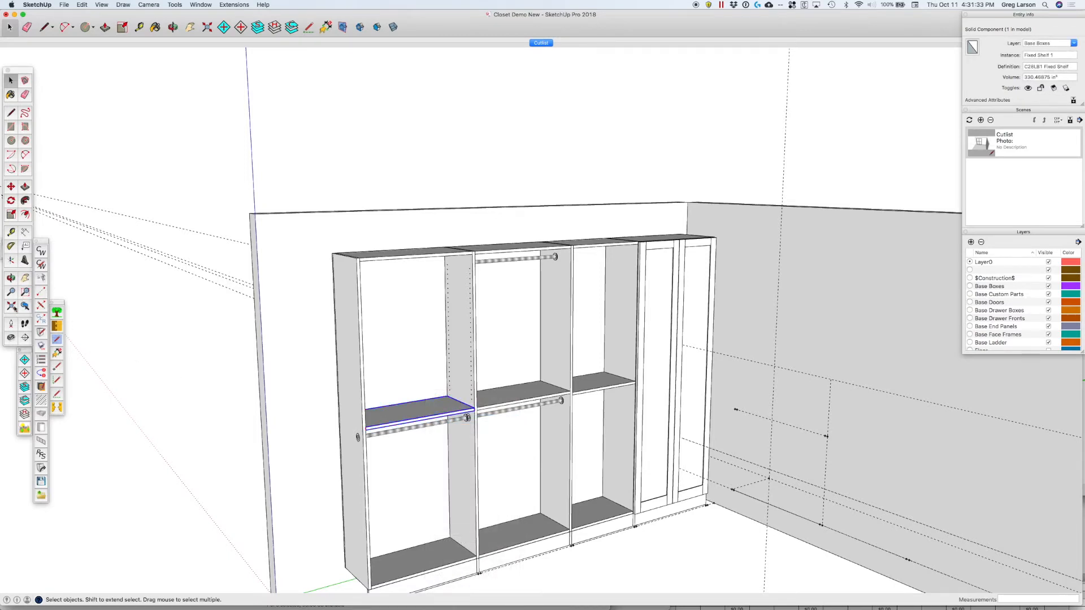
Copy the first cabinet's middle shelf straight up about 9 11/16" into the upper opening.
click(11, 187)
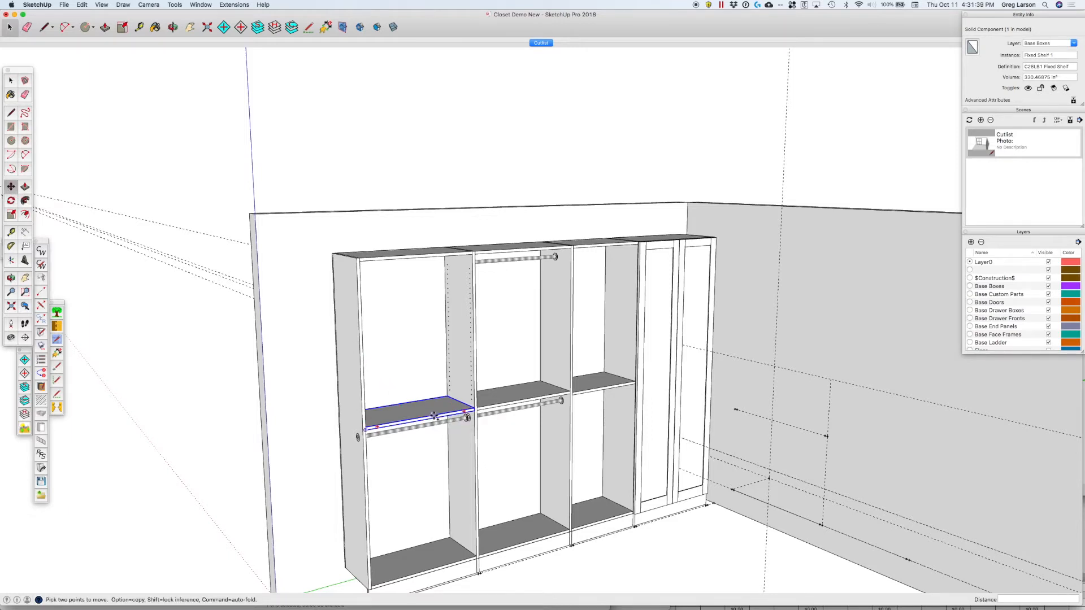
click(434, 416)
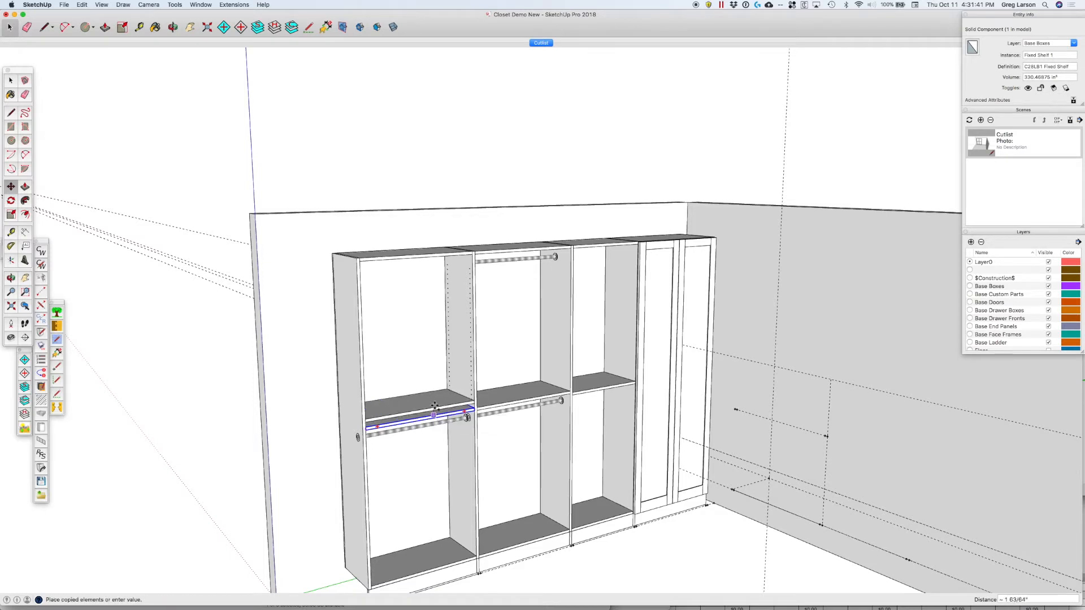
key(alt)
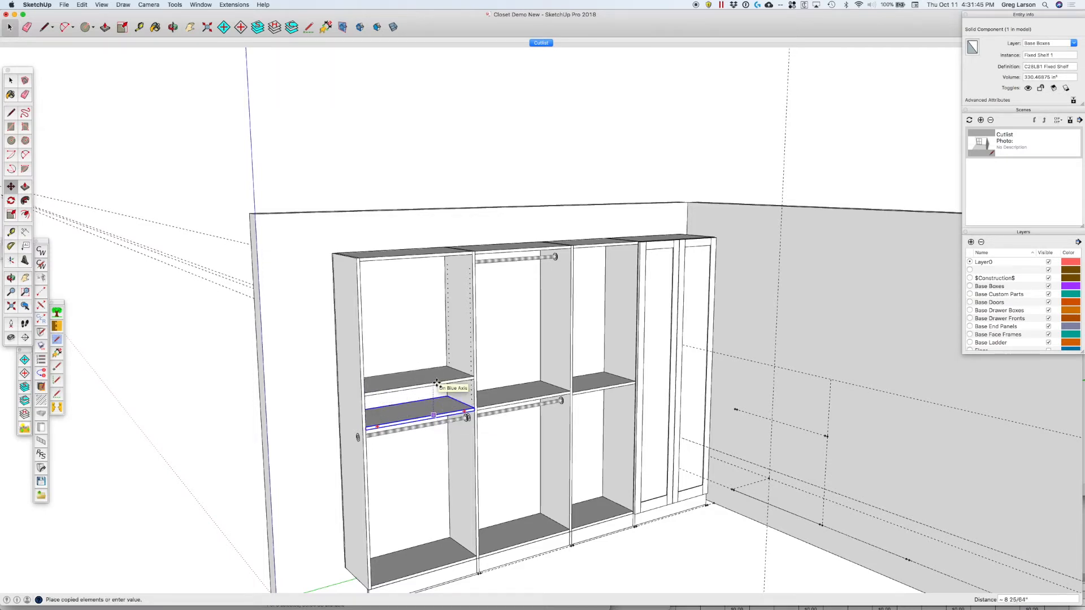
click(438, 377)
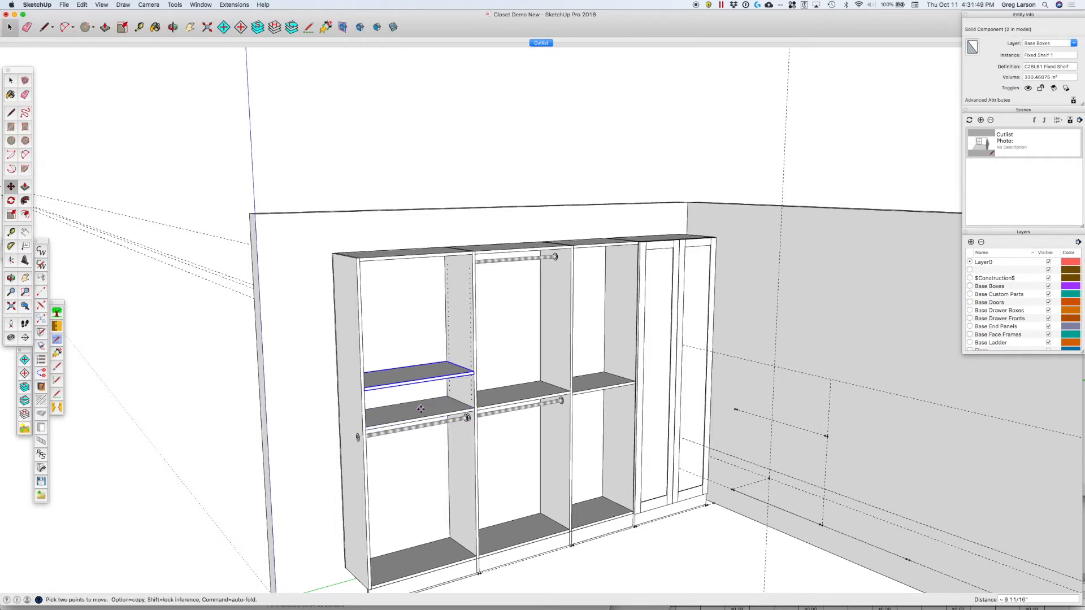
key(space)
double_click(418, 379)
triple_click(417, 379)
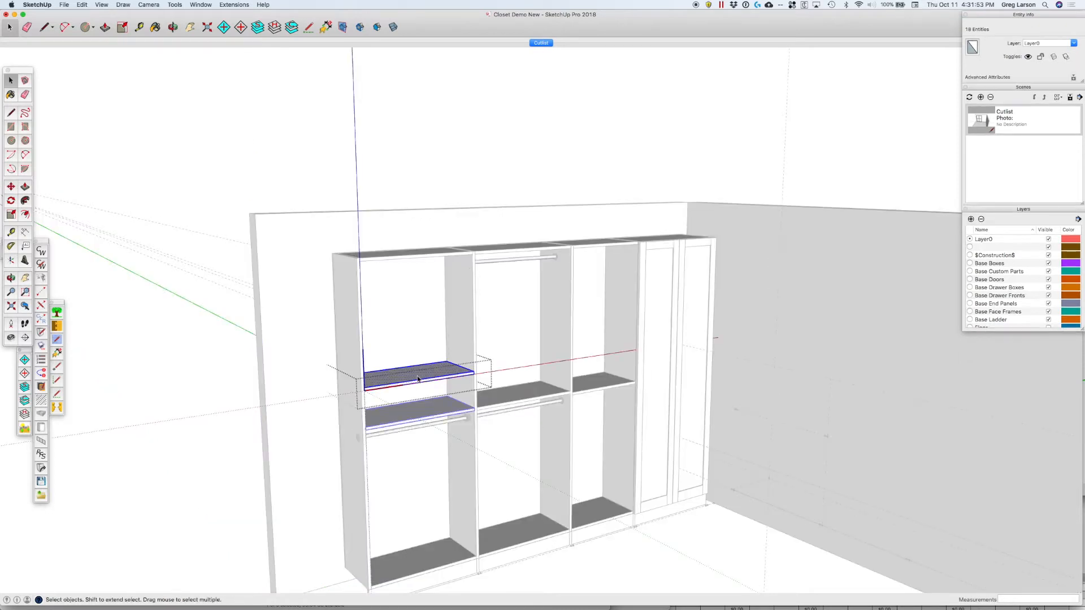
click(421, 387)
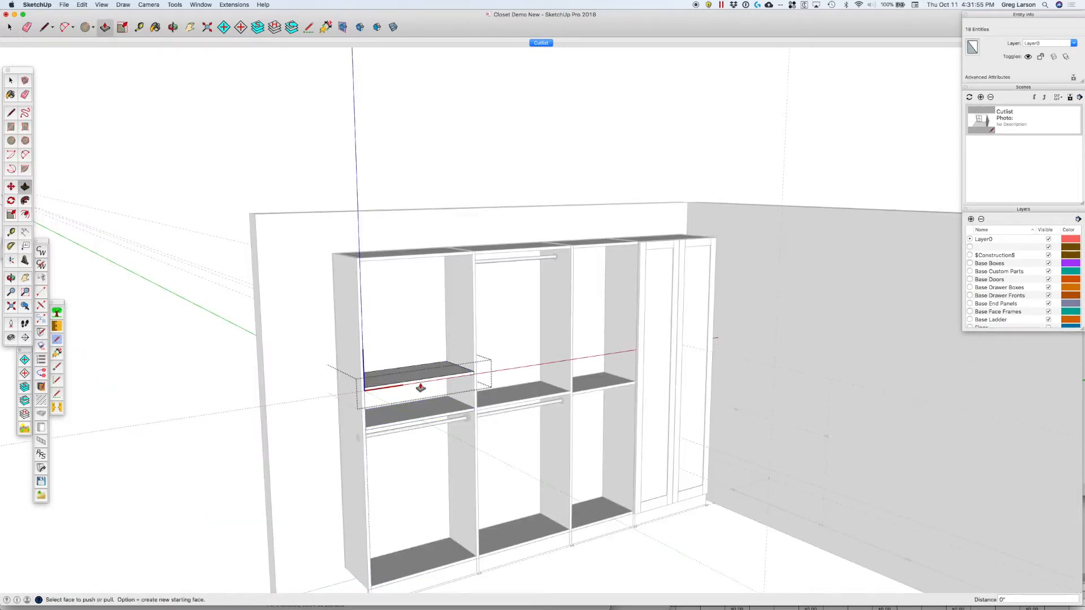
key(p)
click(419, 386)
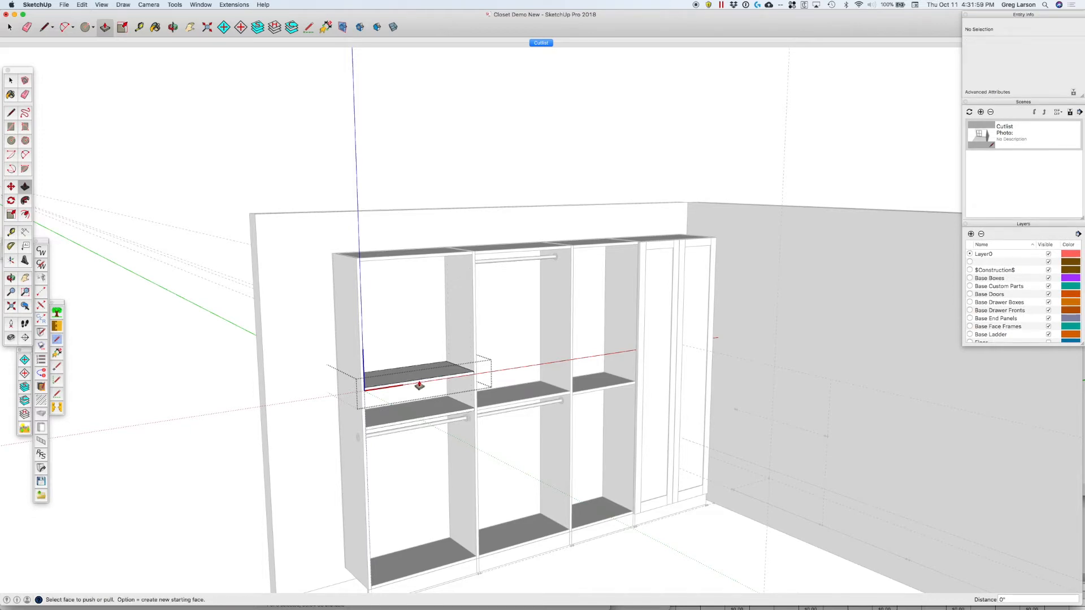
key(space)
click(305, 426)
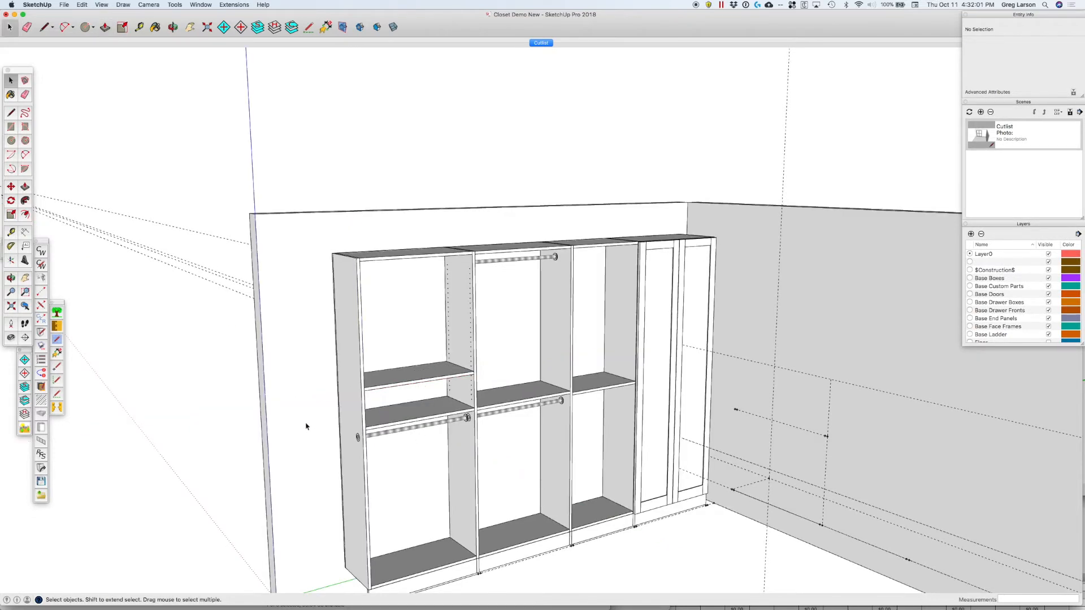
Make the copied shelf above the first cabinet's middle shelf a unique component.
click(423, 377)
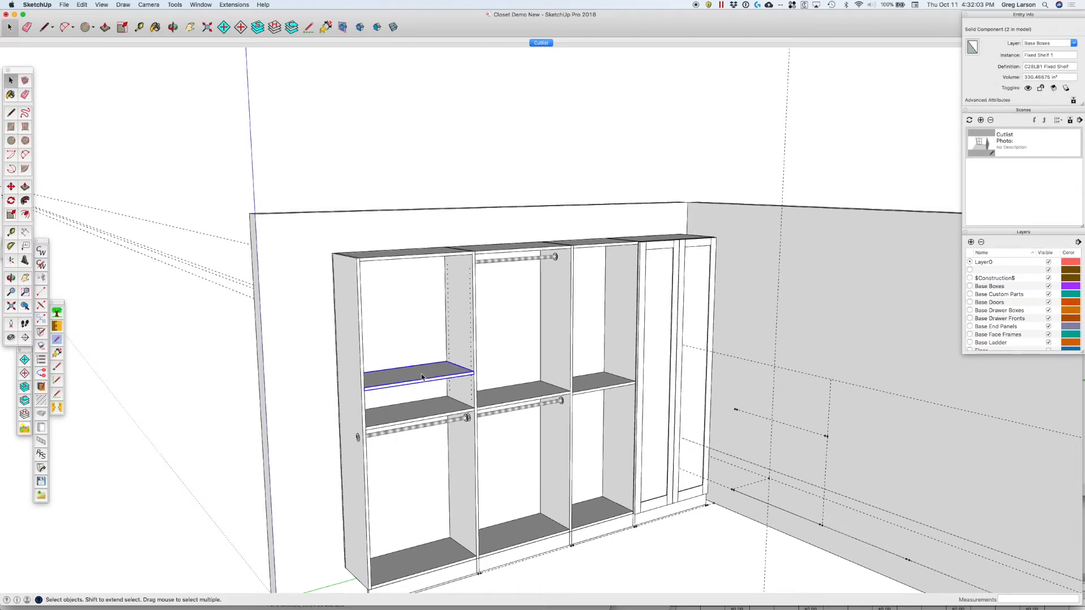
right_click(422, 377)
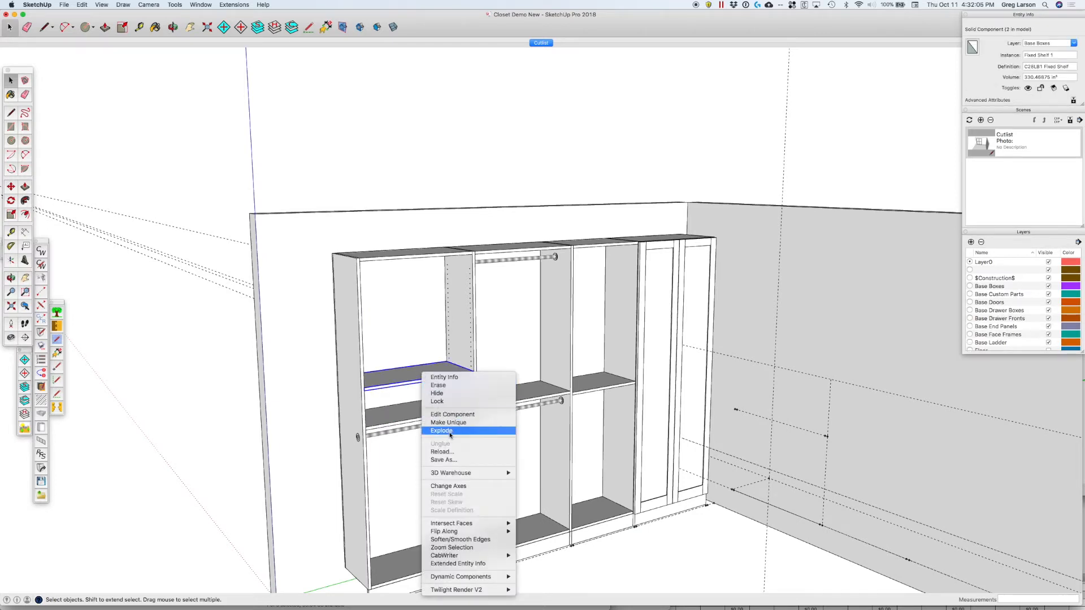
click(445, 423)
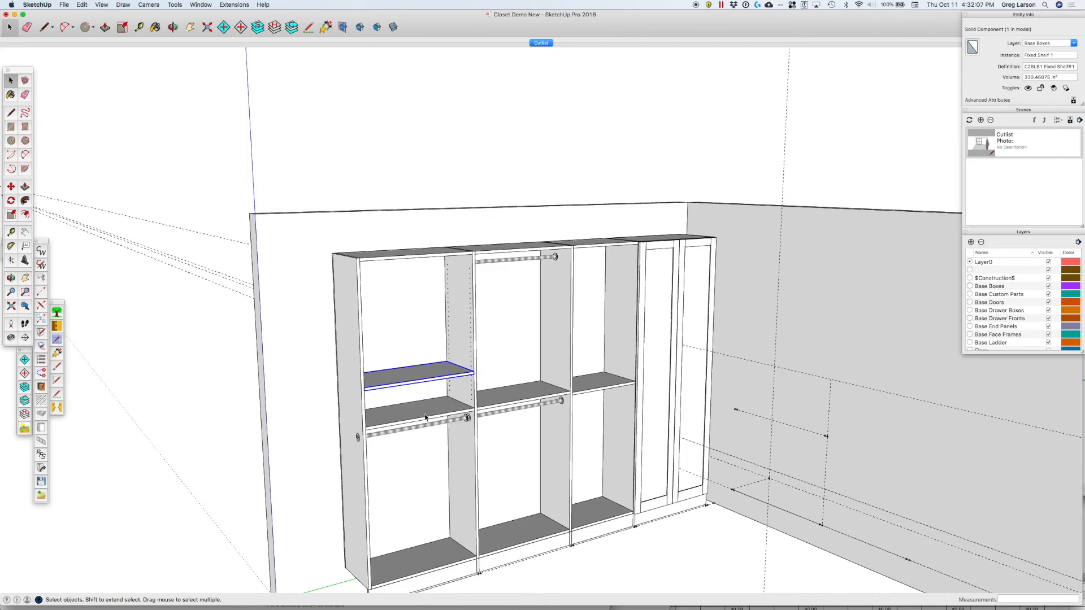
Push the front edge face of the unique shelf copy back by 1/4" with Push/Pull.
double_click(423, 376)
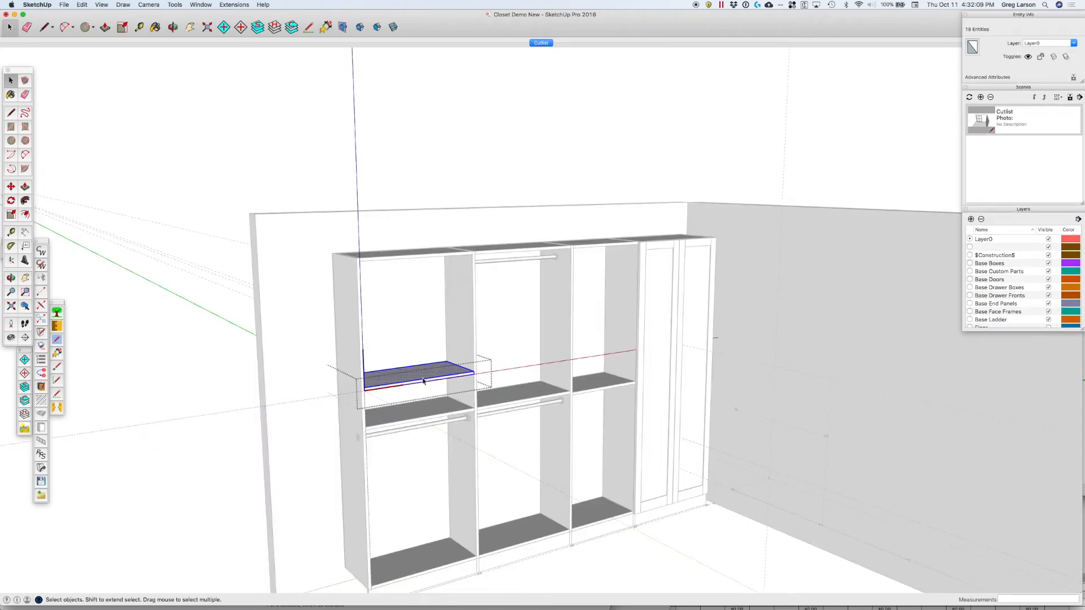
key(p)
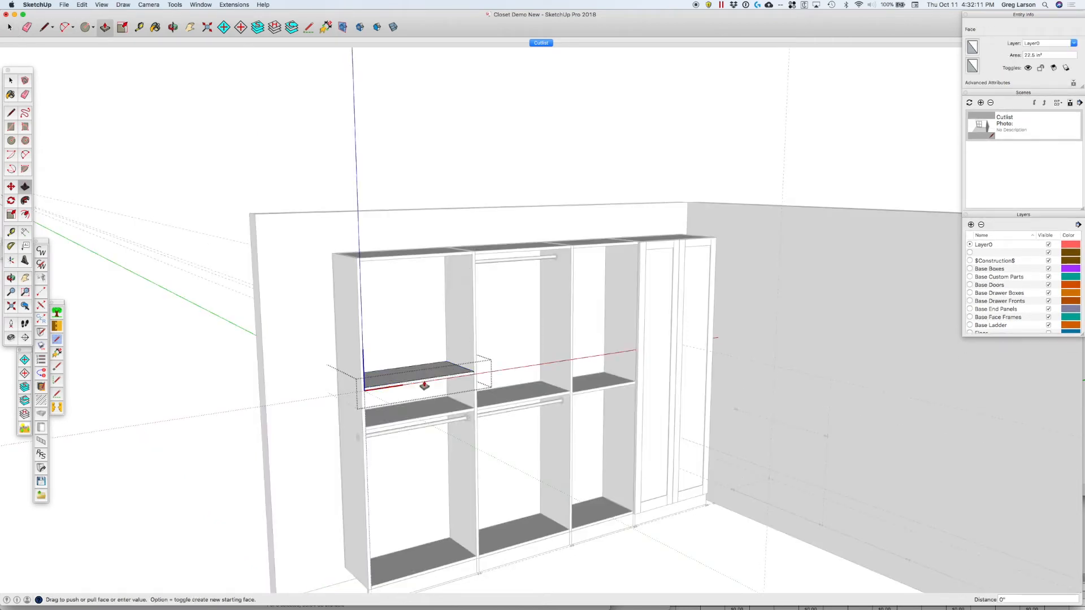
text(1/4)
key(Return)
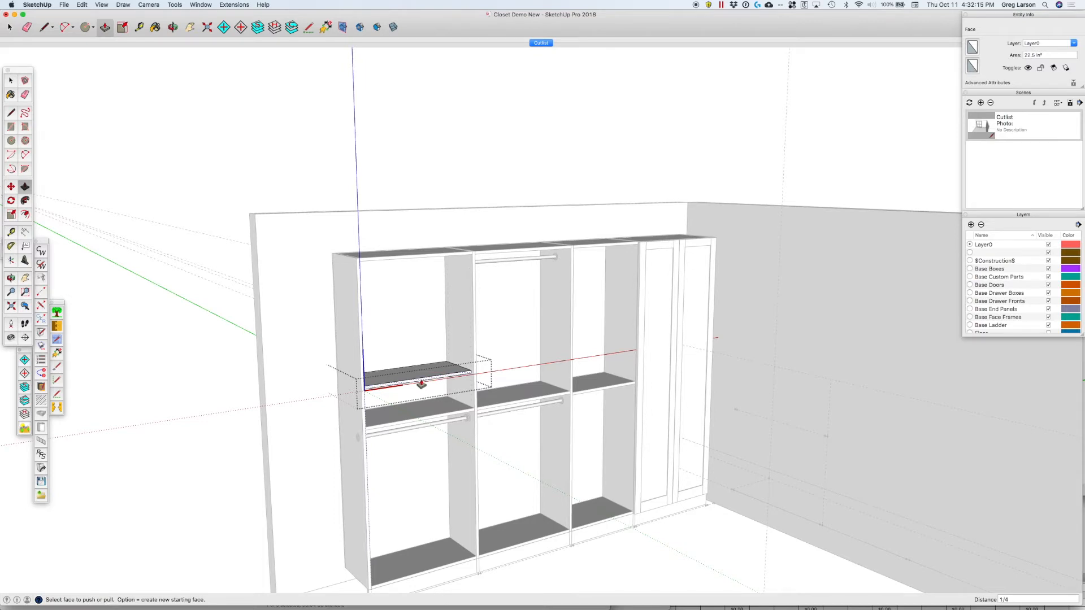
key(space)
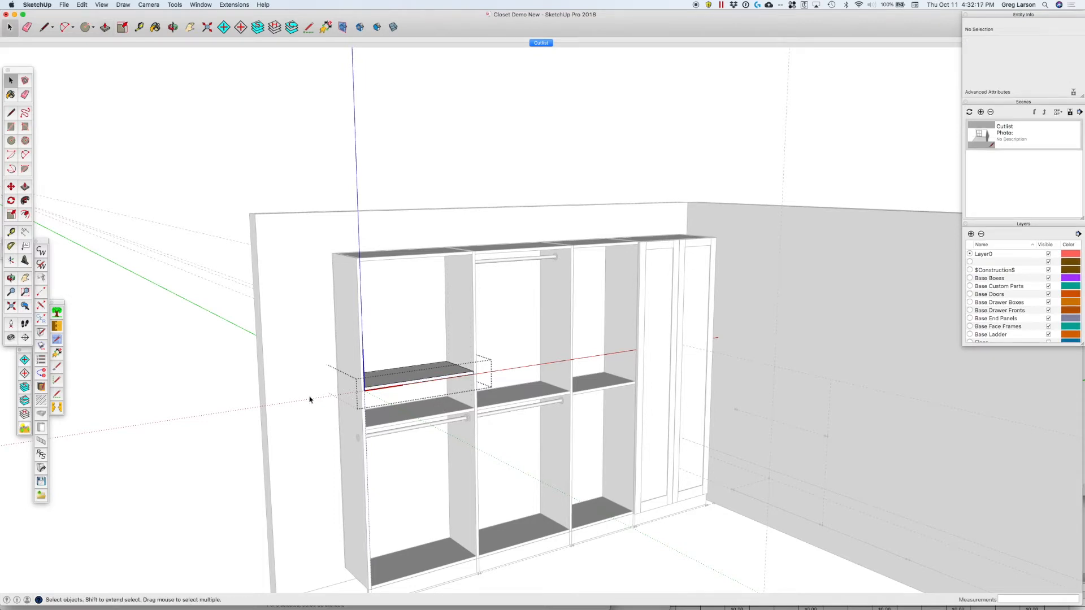
click(321, 395)
Start a CabWriter component from the shortened shelf, with Custom Part as component type and Adj Shelf as description and instance name.
scroll(412, 380, up, 4)
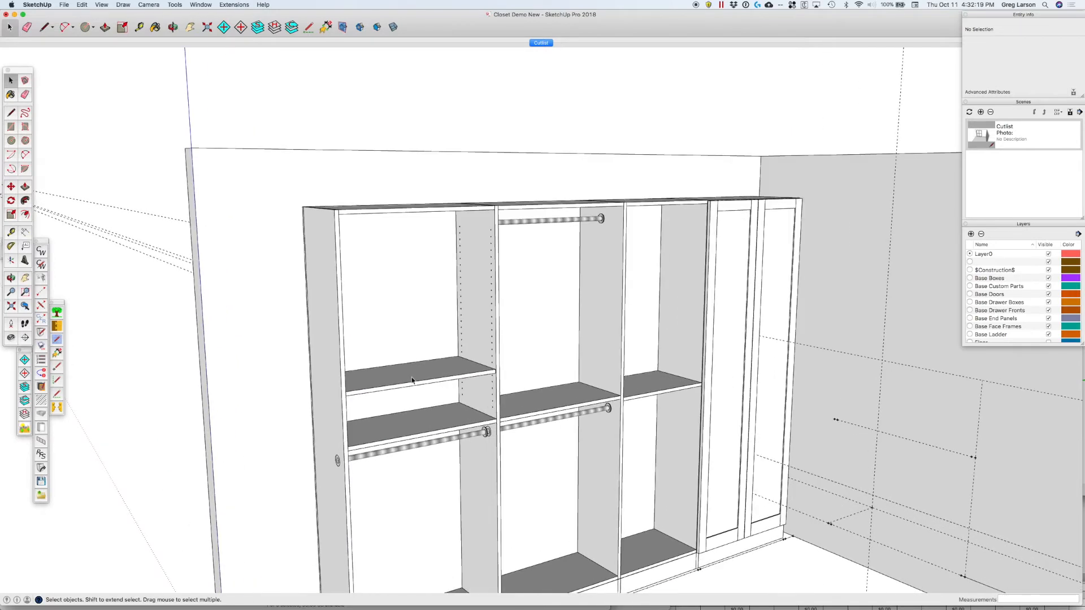
click(412, 381)
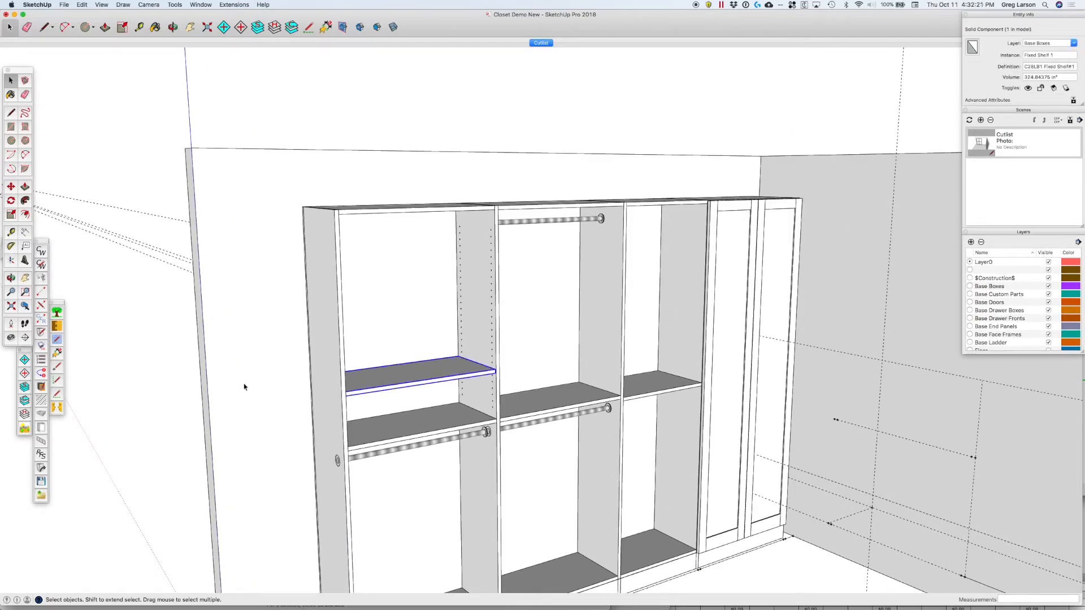
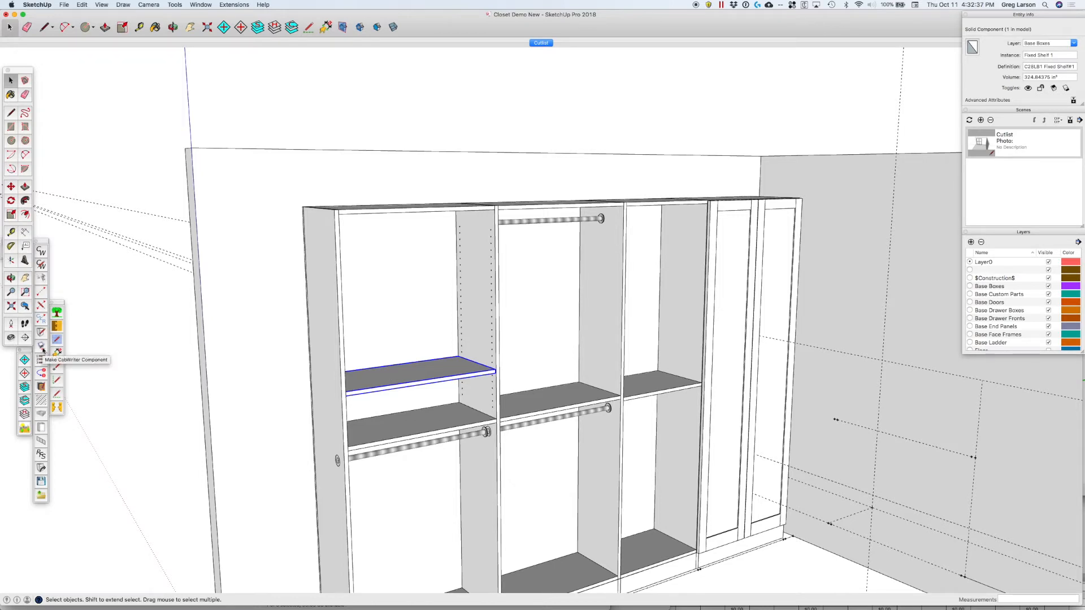
click(41, 346)
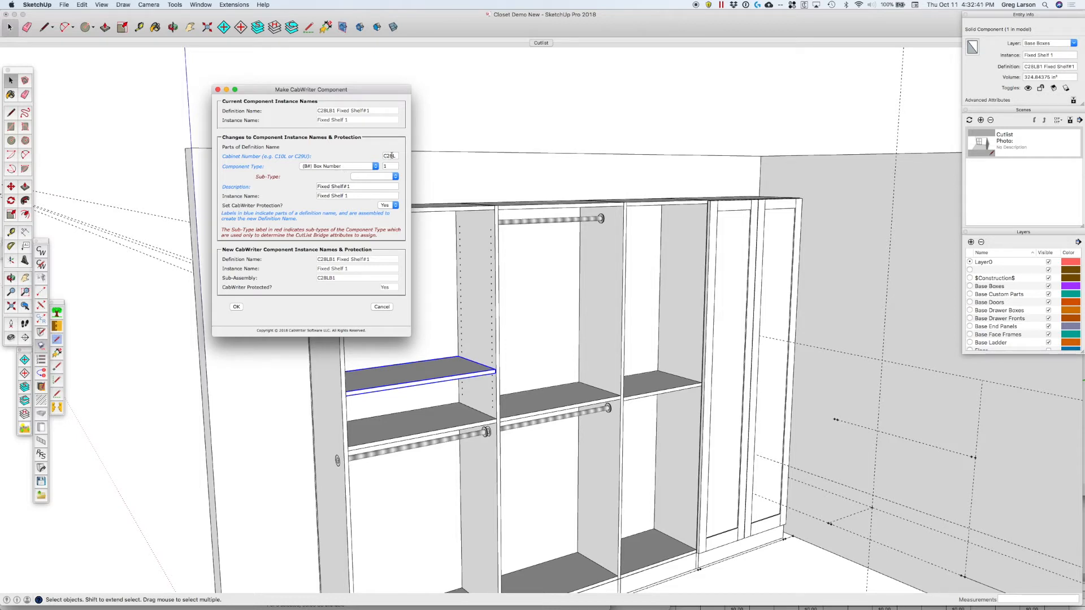
click(324, 167)
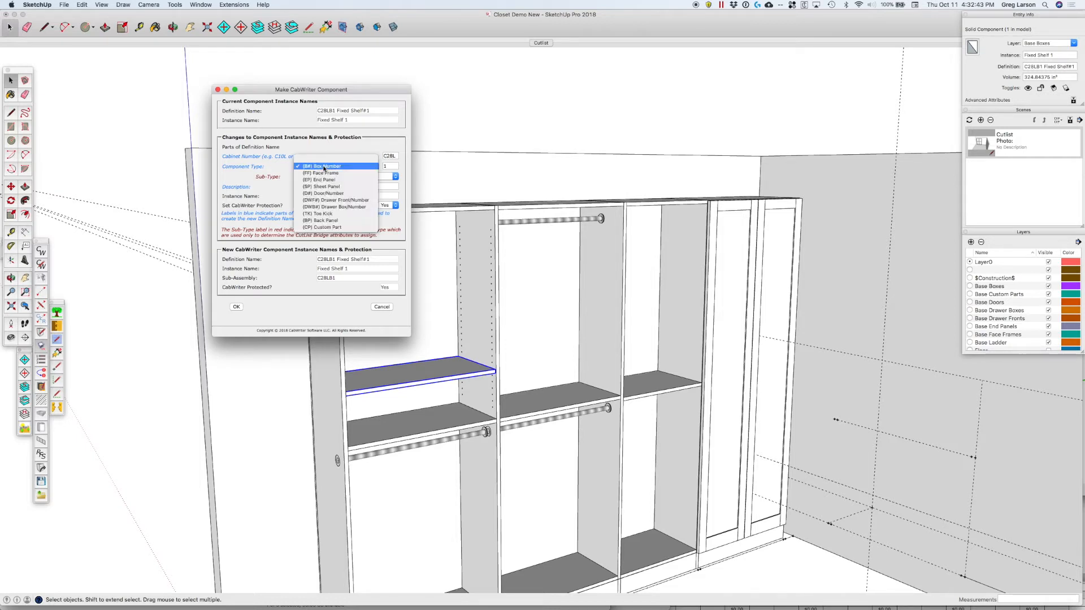
click(324, 227)
click(394, 177)
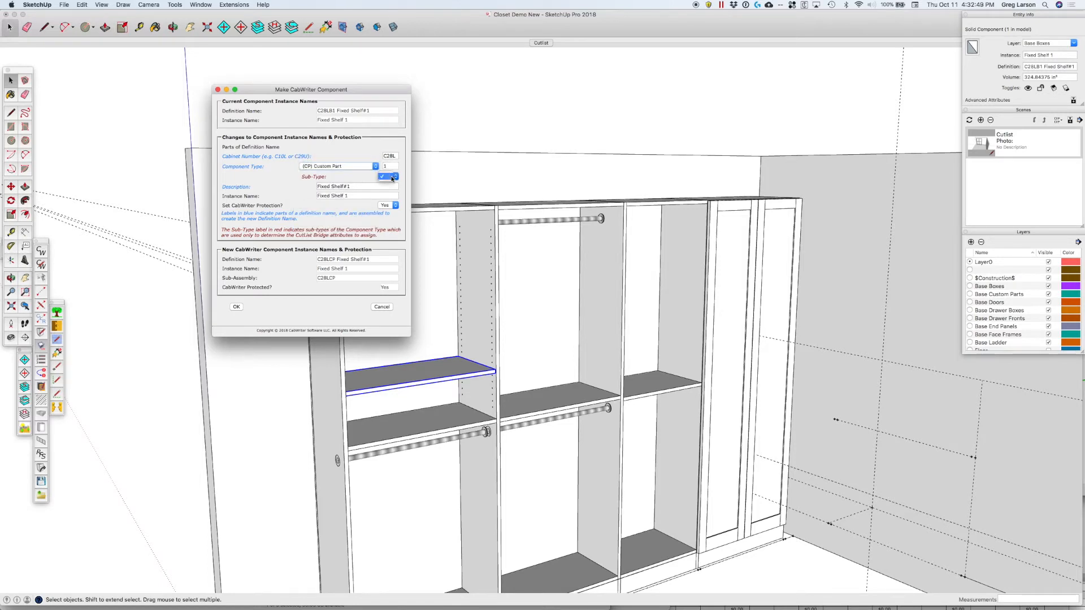
click(337, 186)
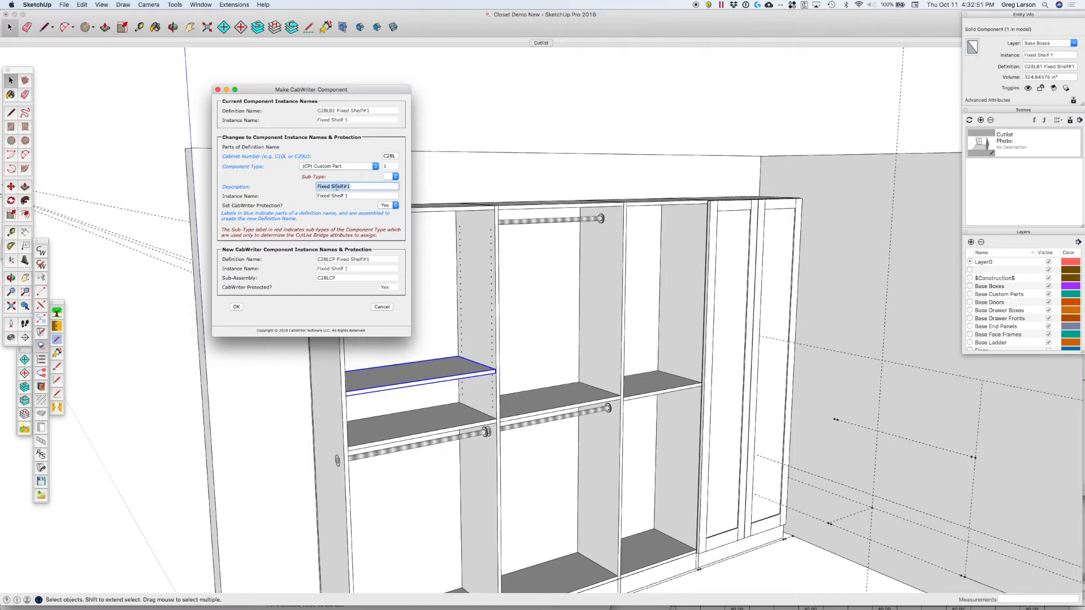
text(Ad )
text( She)
key(Tab)
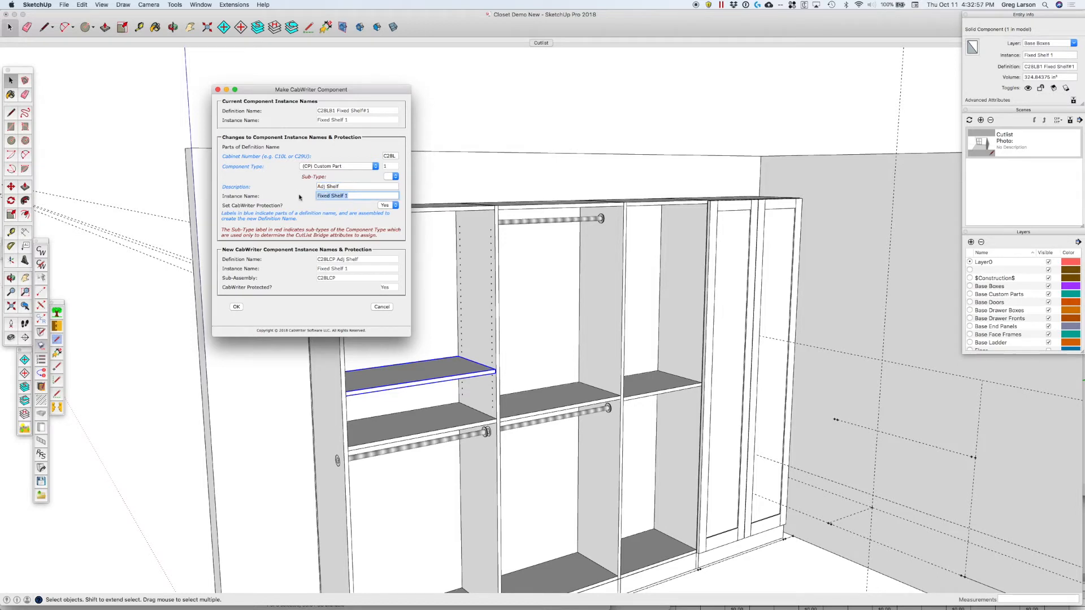
text(adj Shelf)
Set the shelf's component type to Box Number with sub-type Shelves and create the CabWriter component.
click(322, 167)
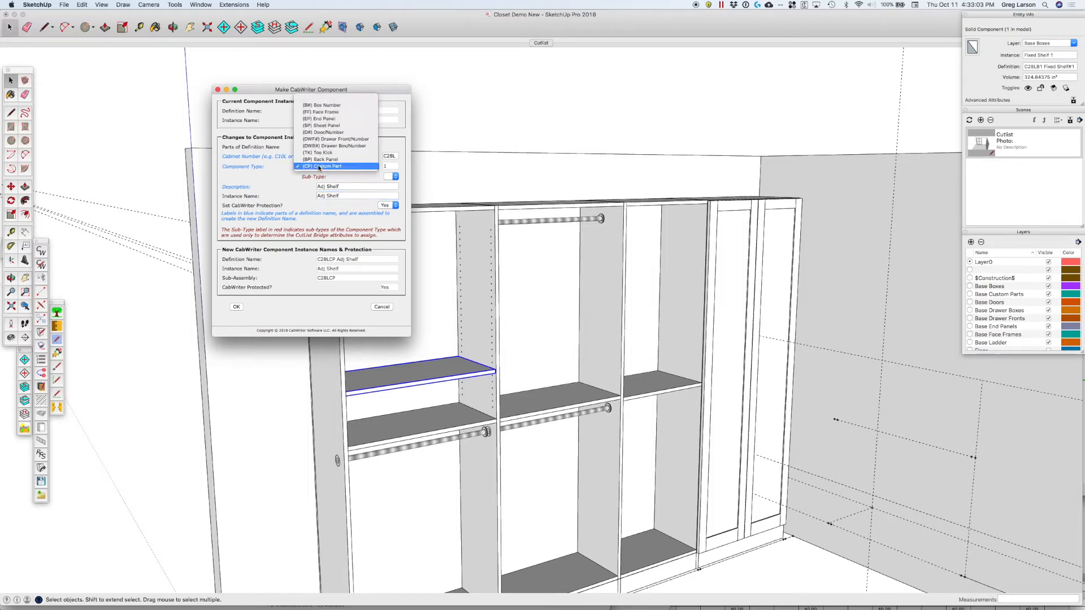
click(333, 105)
click(376, 177)
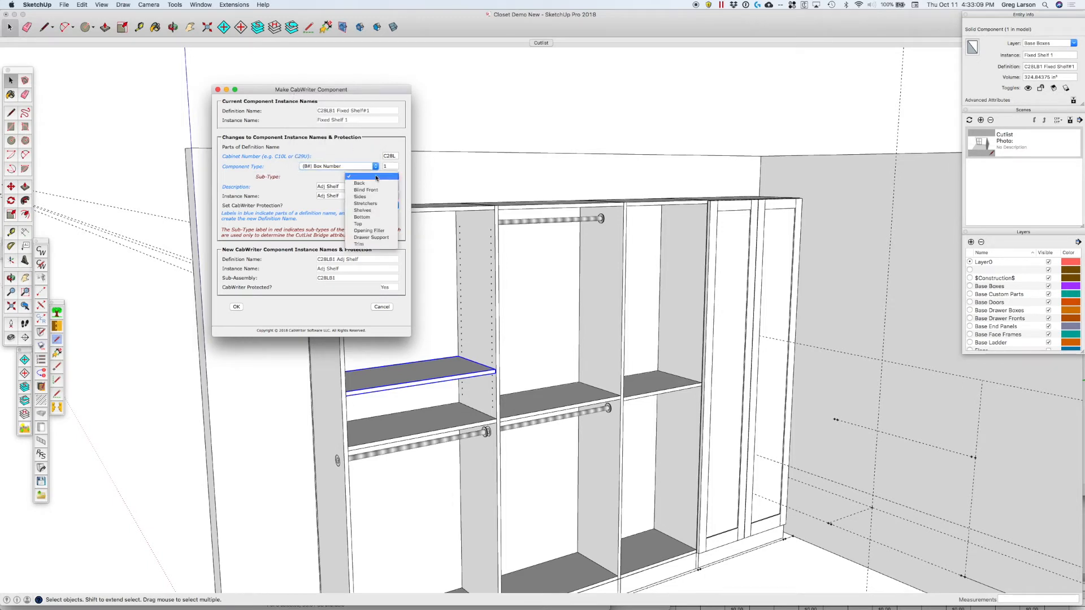
click(363, 210)
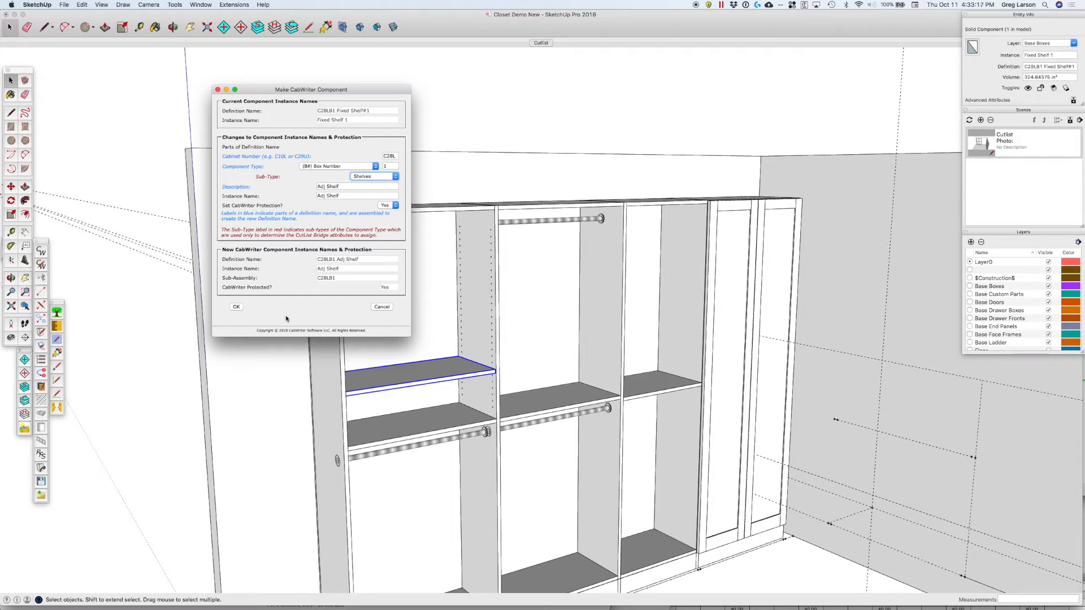
click(237, 307)
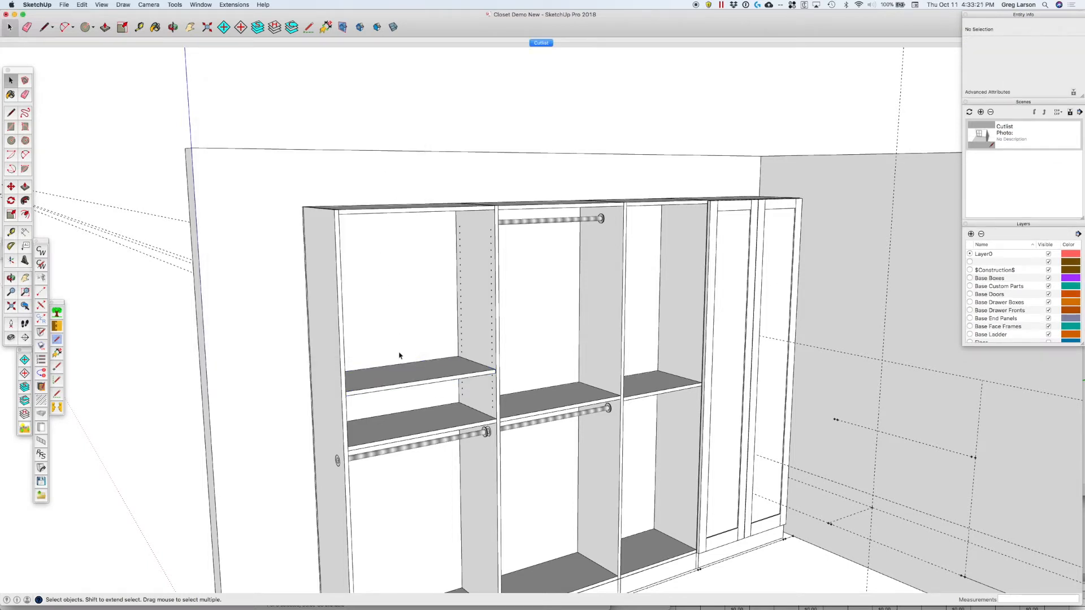
Examine the adjustable shelf's milled part and resize attributes in Extended Entity Info.
click(412, 373)
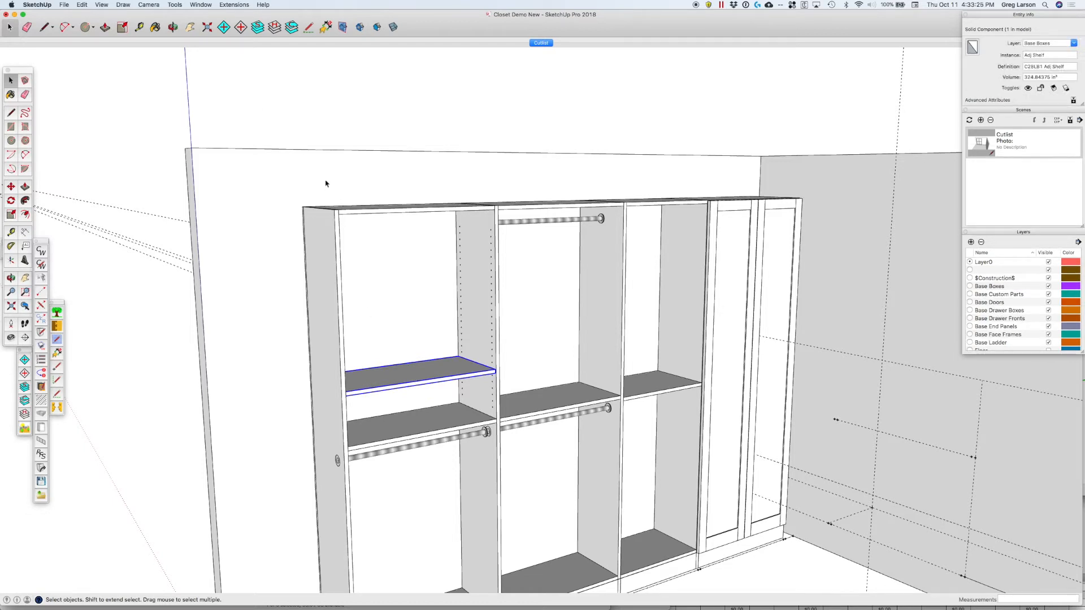
click(201, 5)
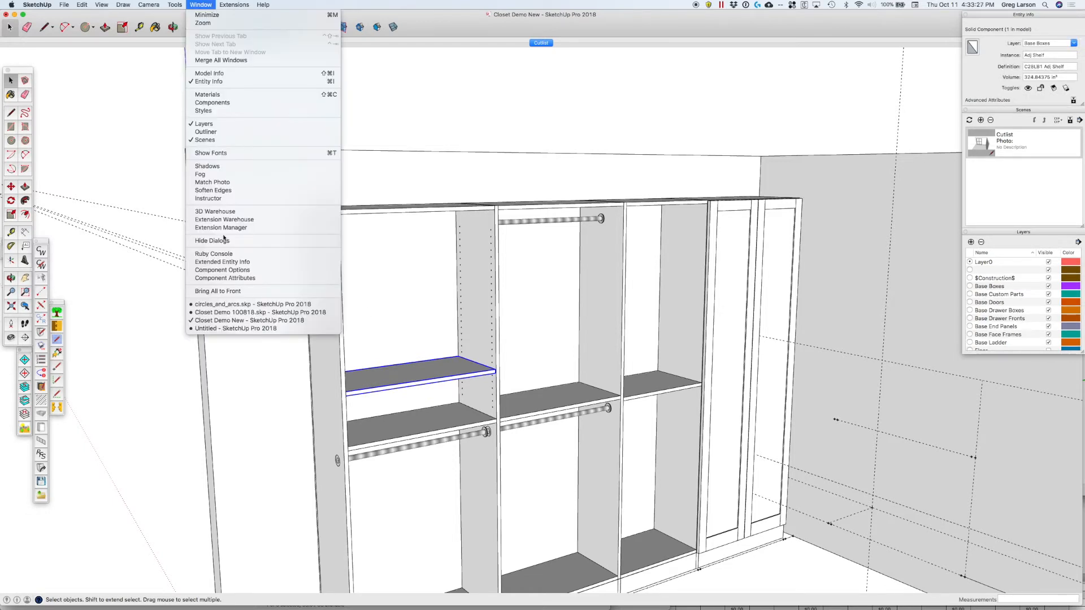
click(221, 261)
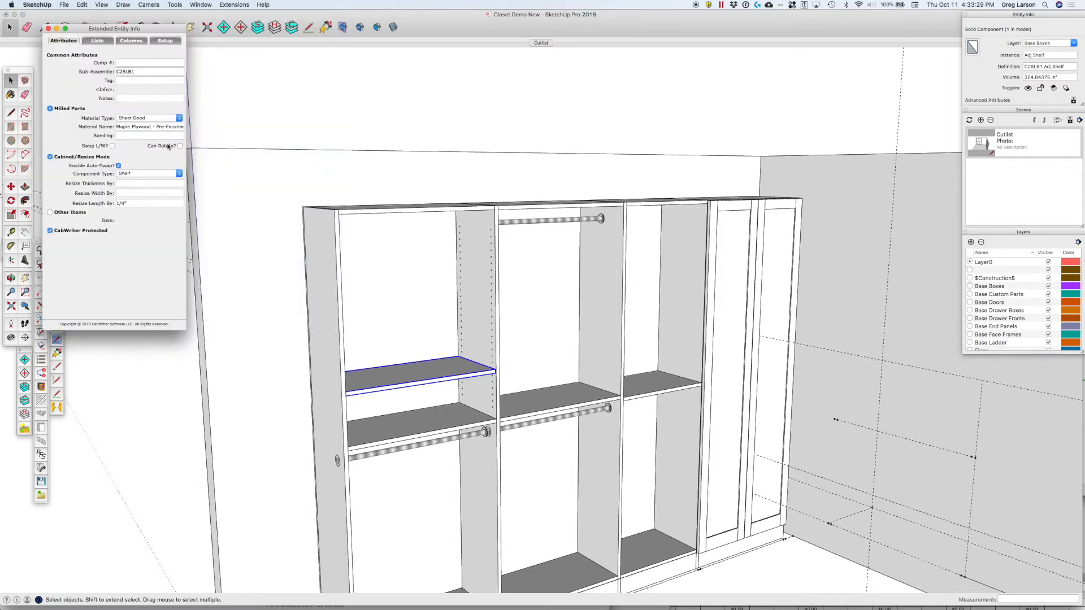
drag(140, 29, 197, 102)
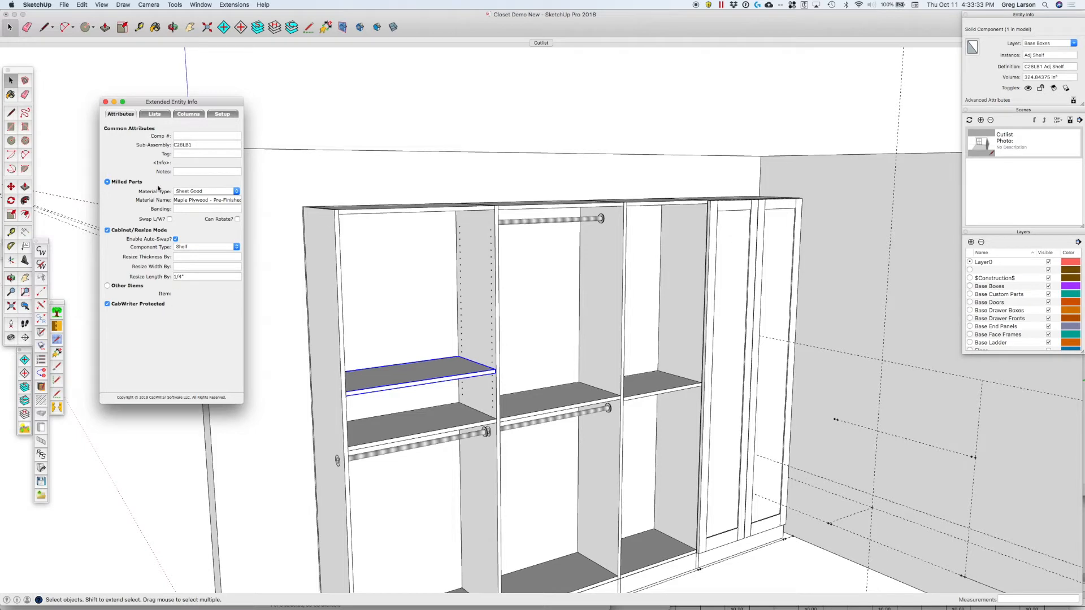
click(106, 102)
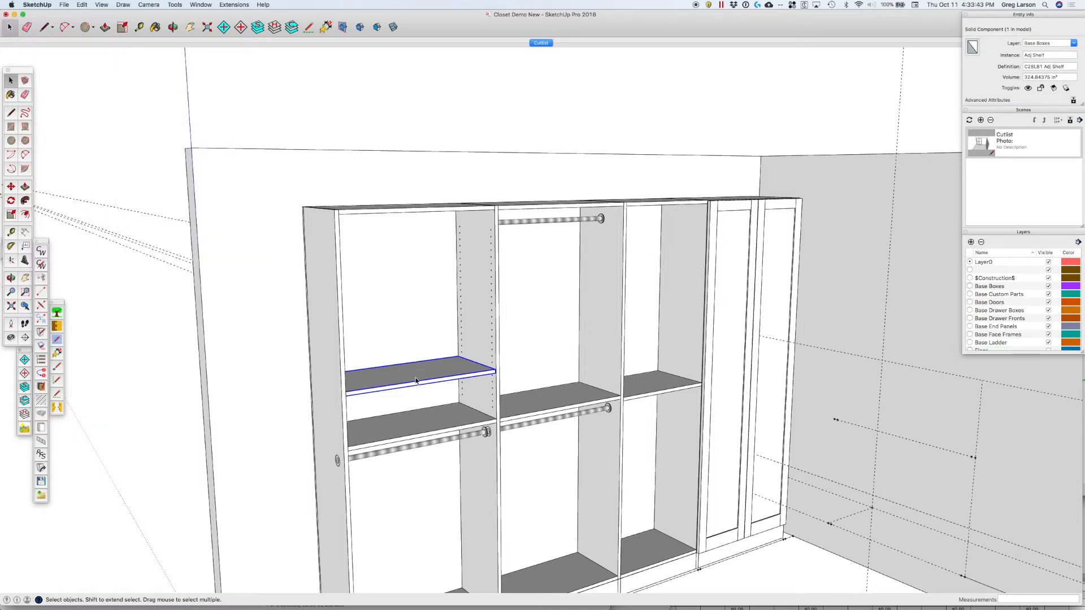
Copy the adjustable shelf straight up three times in the first cabinet's upper opening, the topmost copy about 7 5/8" above the previous one.
key(m)
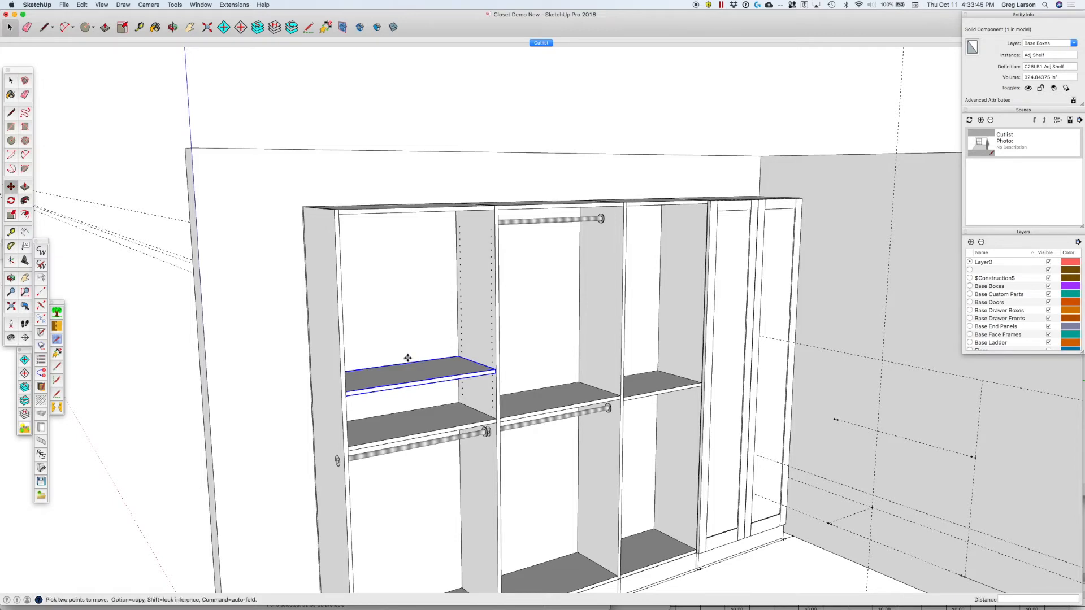
click(412, 382)
key(alt)
click(412, 334)
click(413, 333)
key(alt)
click(414, 287)
click(414, 287)
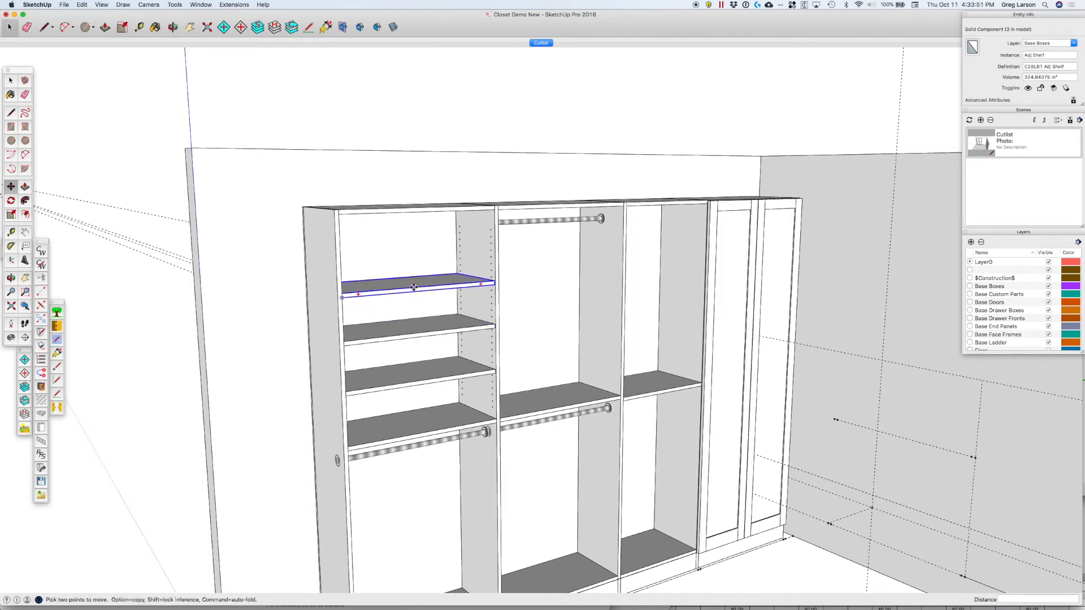
key(alt)
click(415, 244)
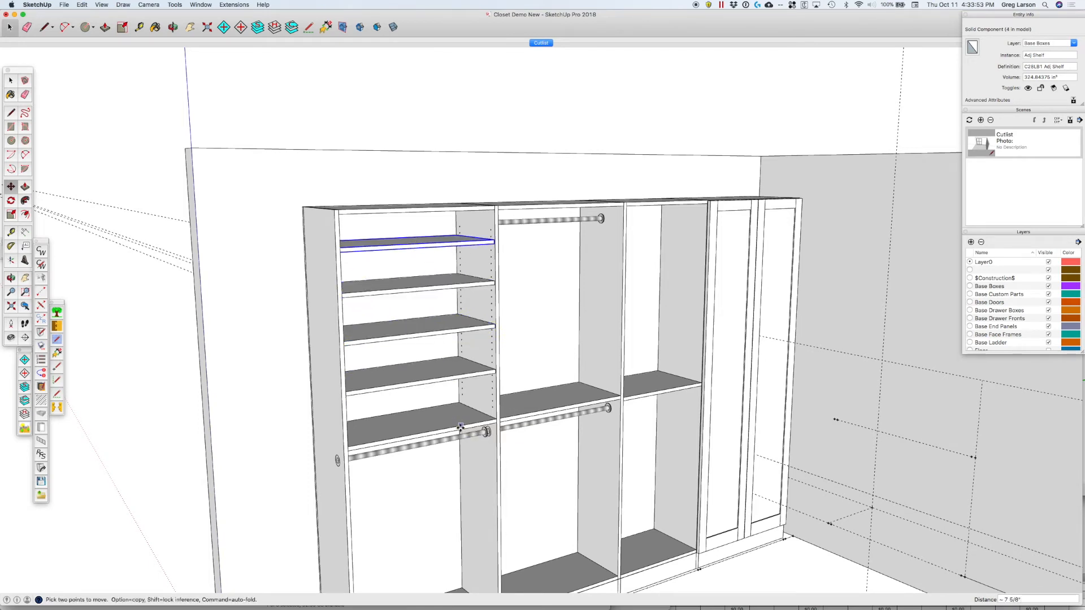
key(space)
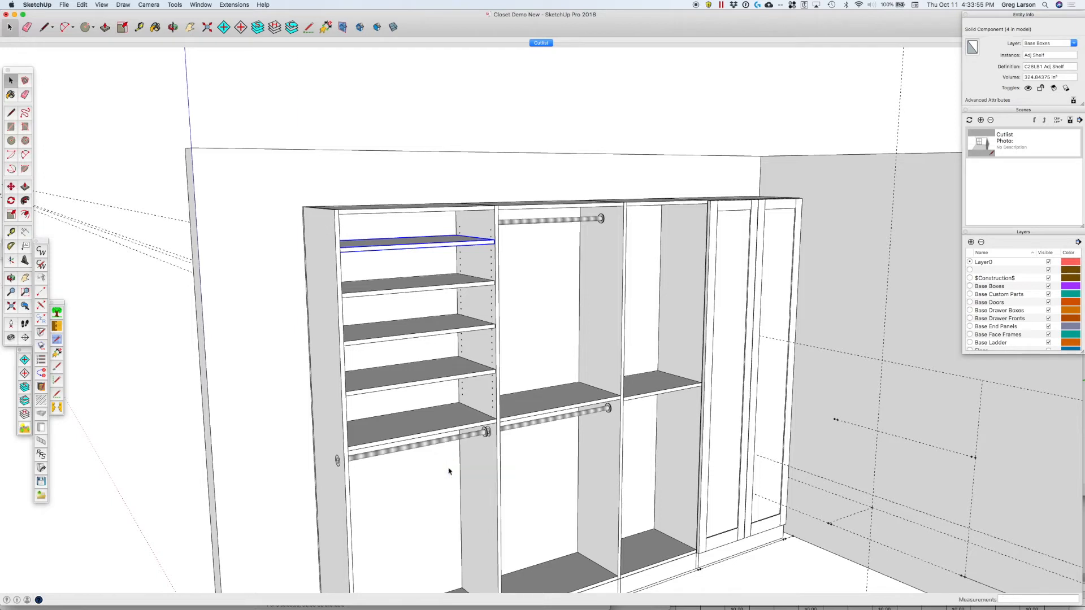
Unlock the middle shelf of the third closet cabinet.
scroll(452, 469, down, 6)
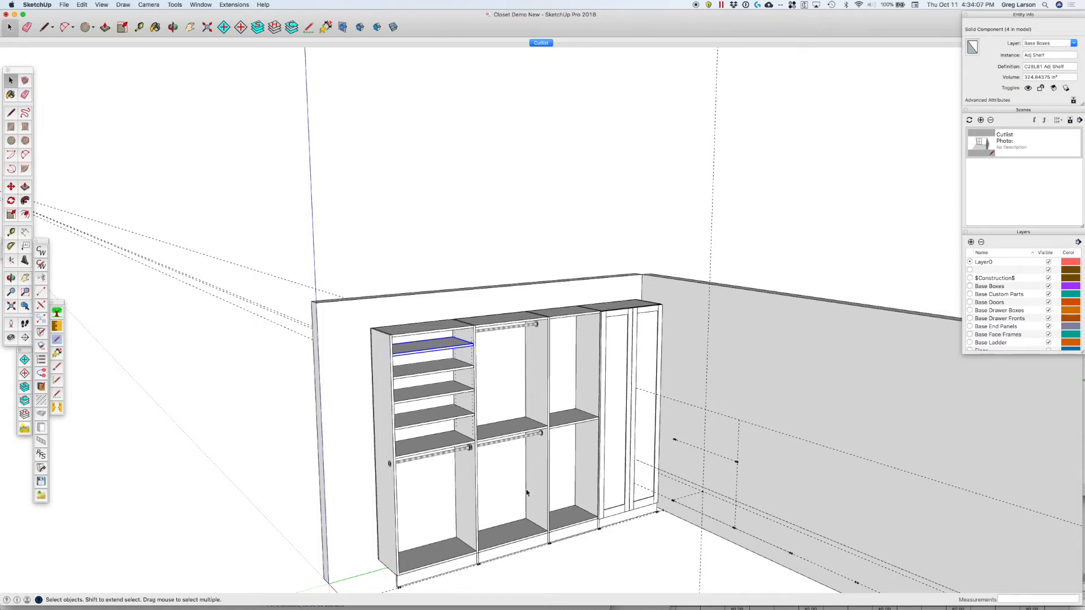
scroll(514, 517, up, 4)
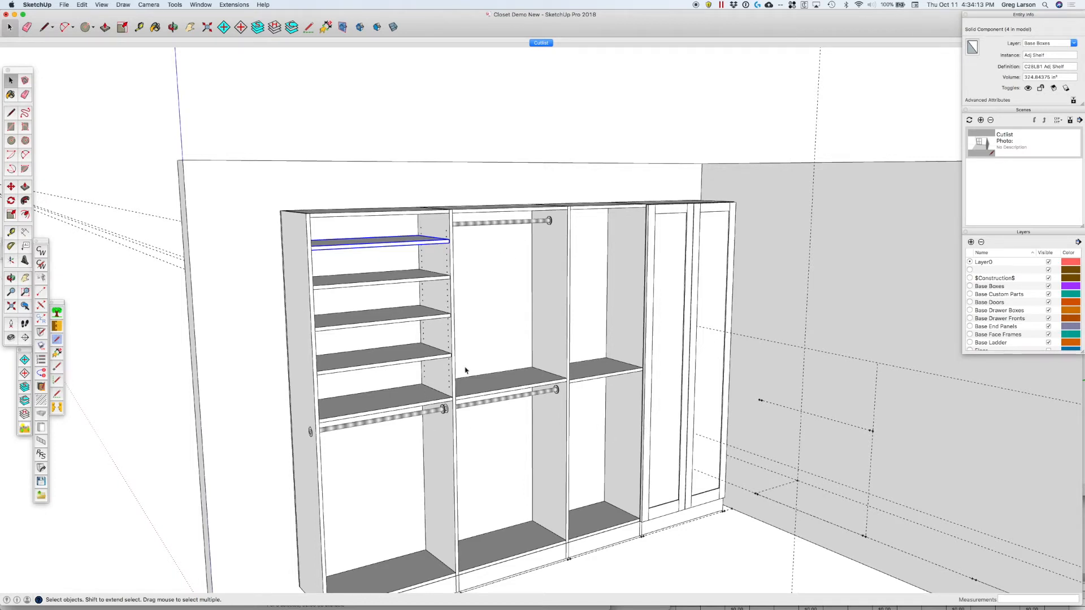
click(624, 315)
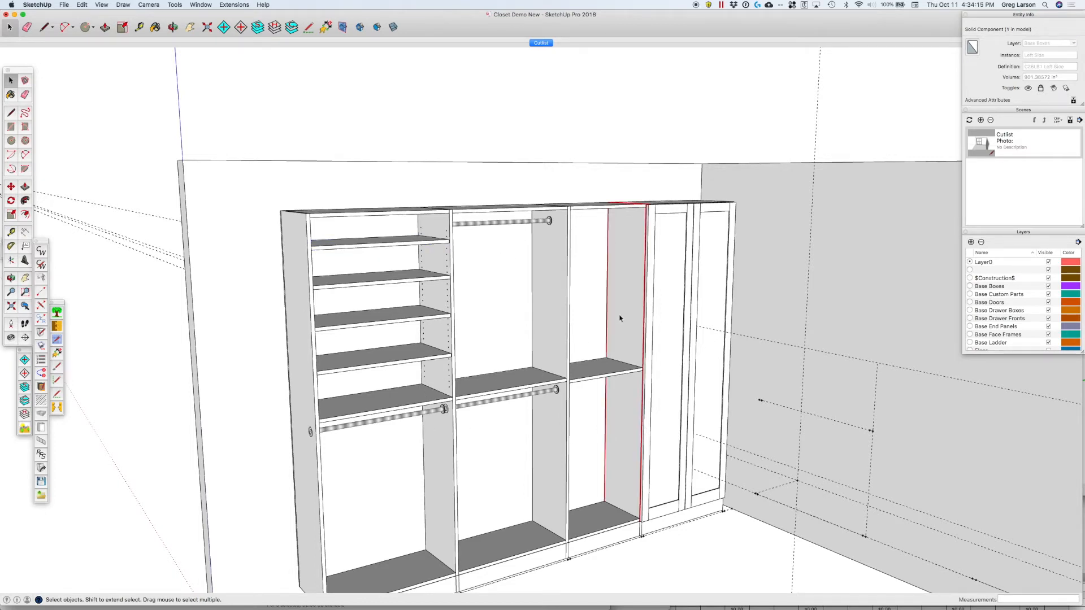
click(565, 321)
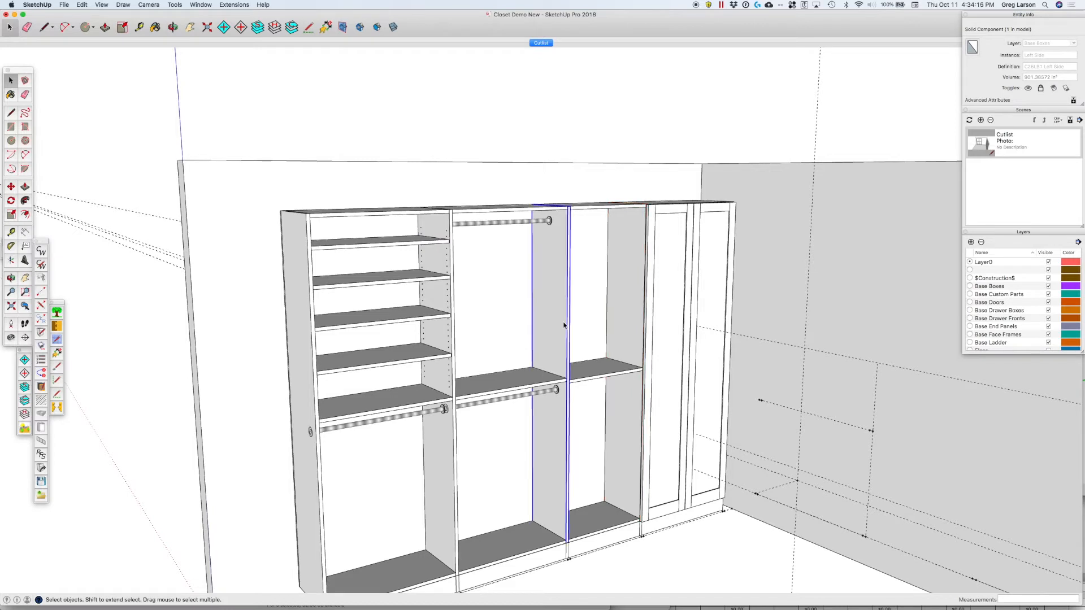
click(637, 344)
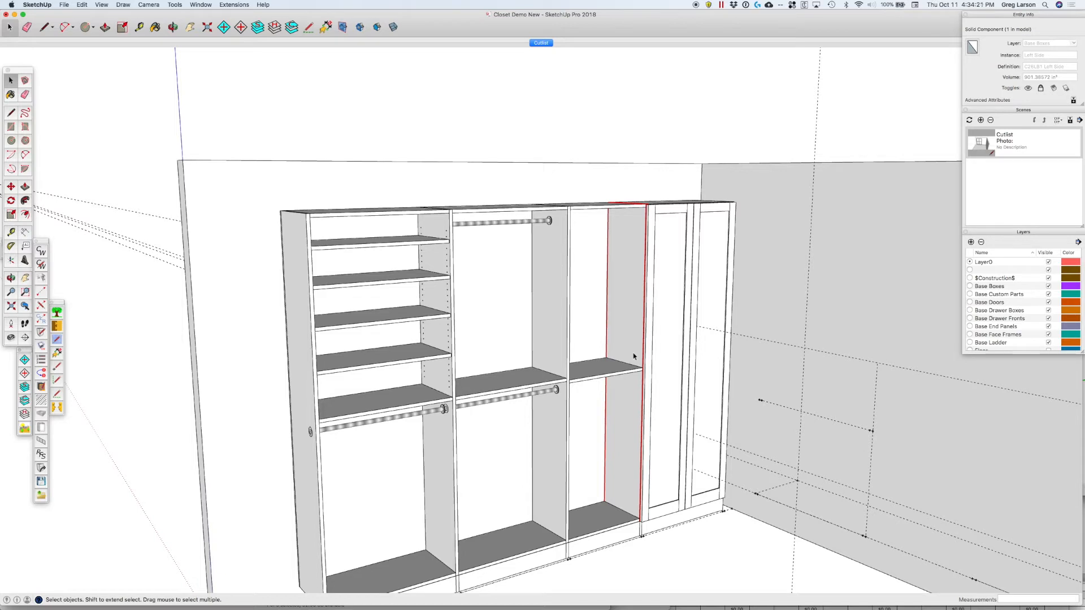
click(610, 373)
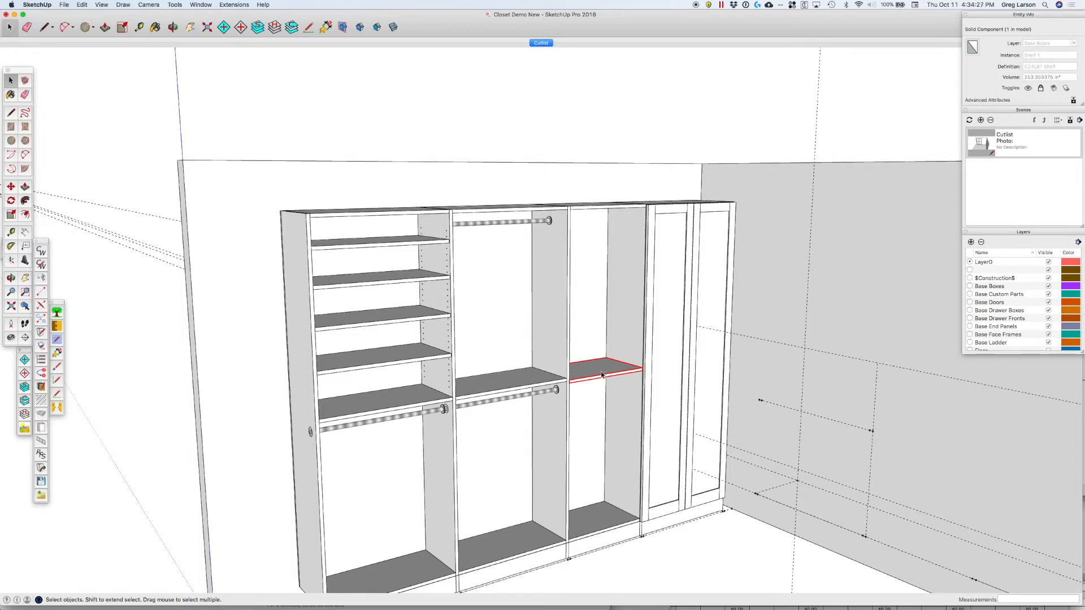
right_click(602, 374)
click(616, 400)
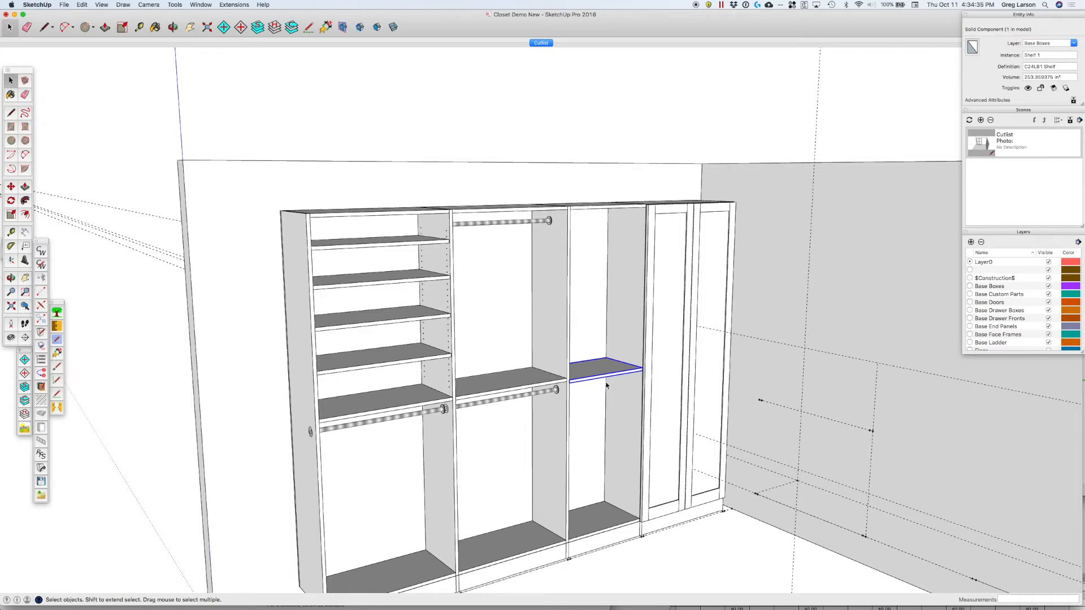
Move the unlocked shelf straight down onto the third cabinet's bottom, and raise it 3" from there.
key(m)
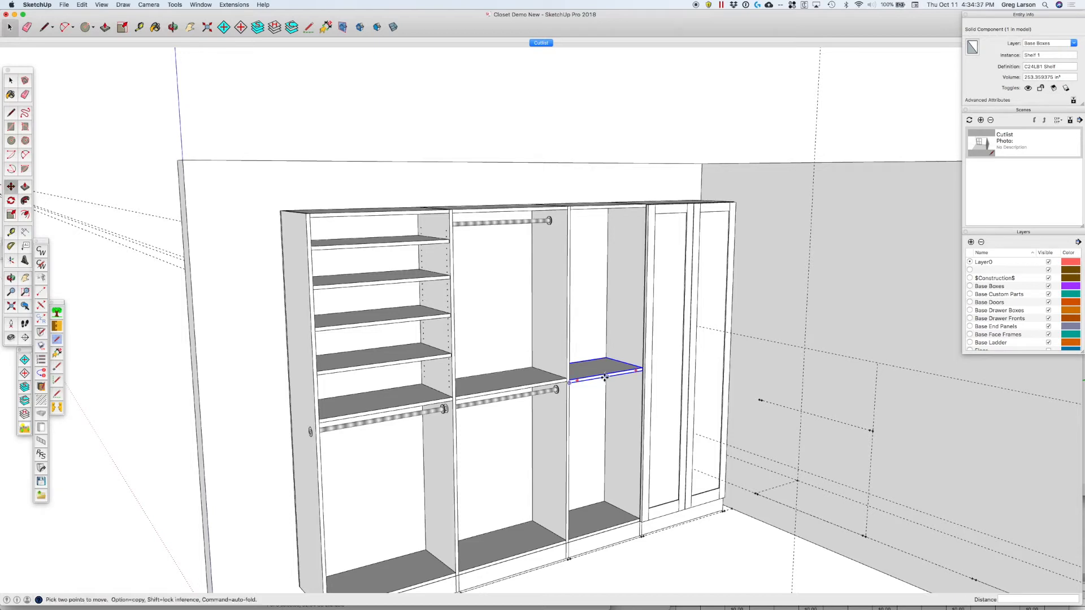
click(605, 377)
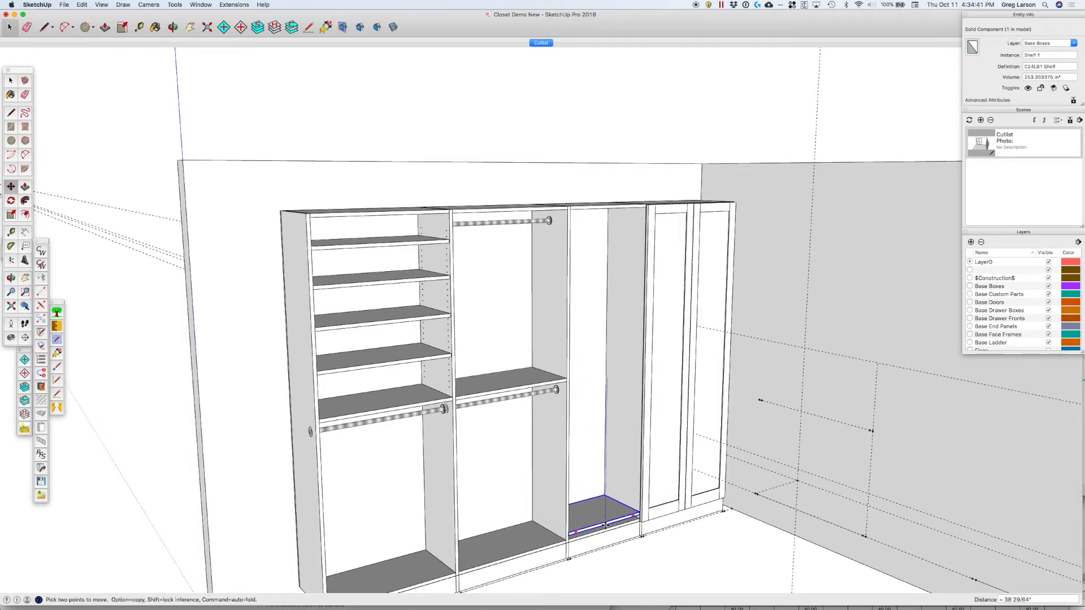
click(604, 528)
click(604, 528)
text(3)
key(Return)
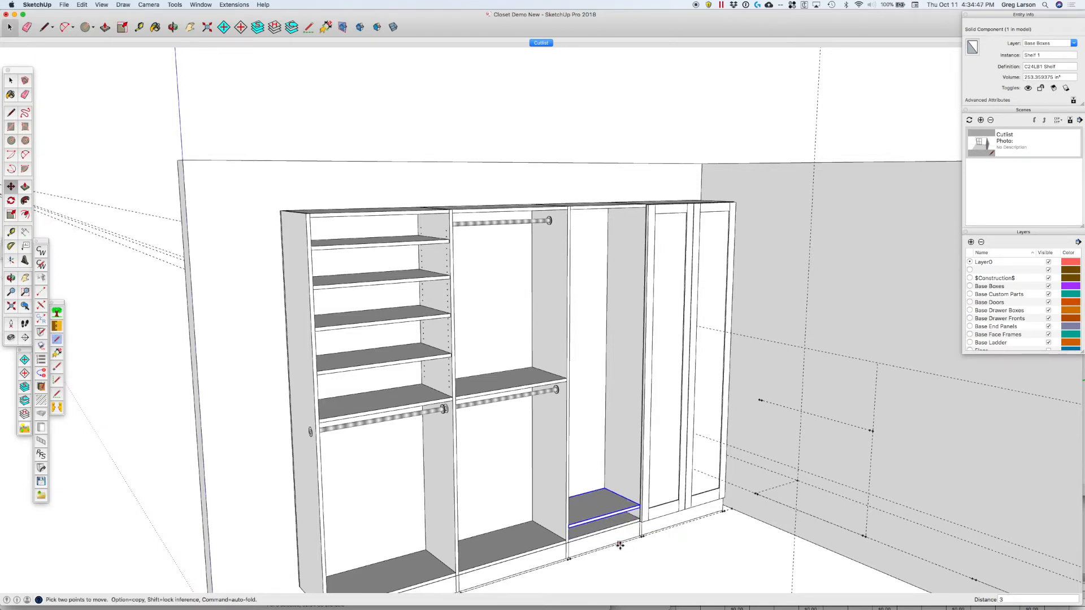
key(space)
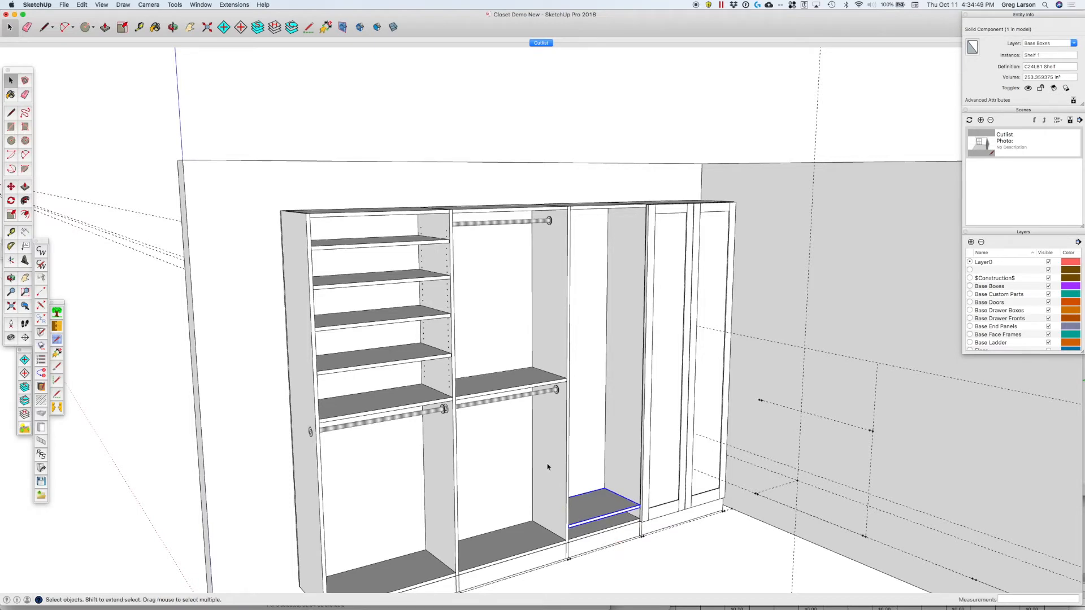
Hide the left side panel of the third cabinet.
click(548, 465)
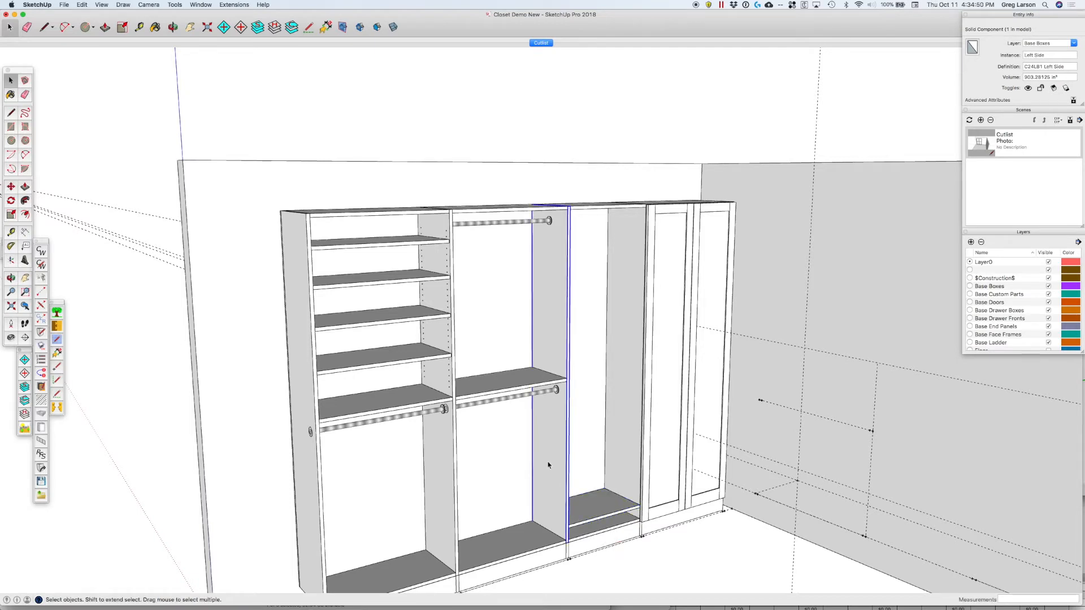
right_click(547, 422)
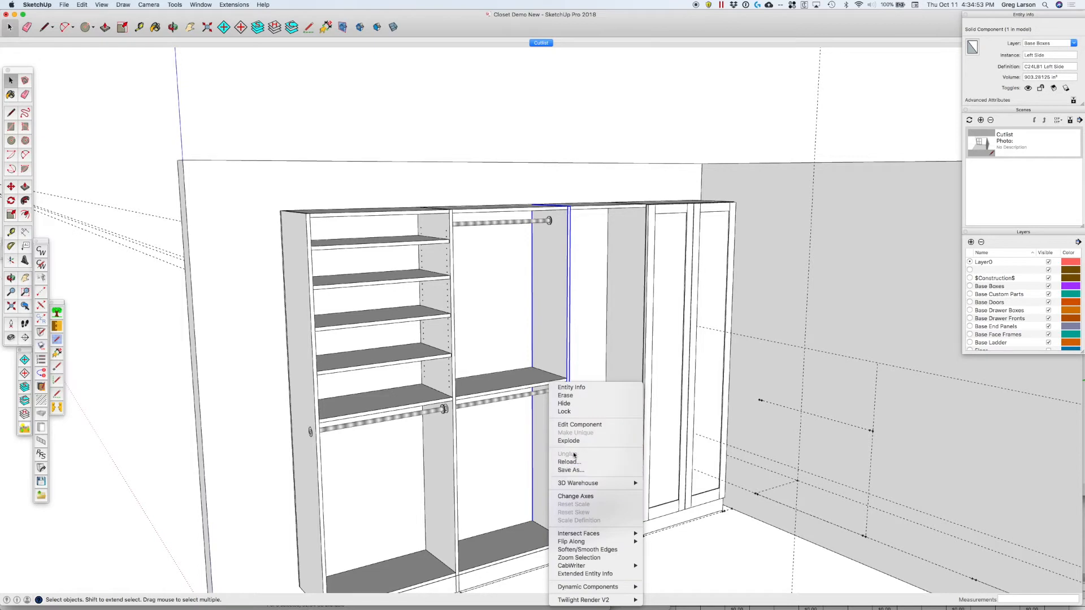
click(565, 404)
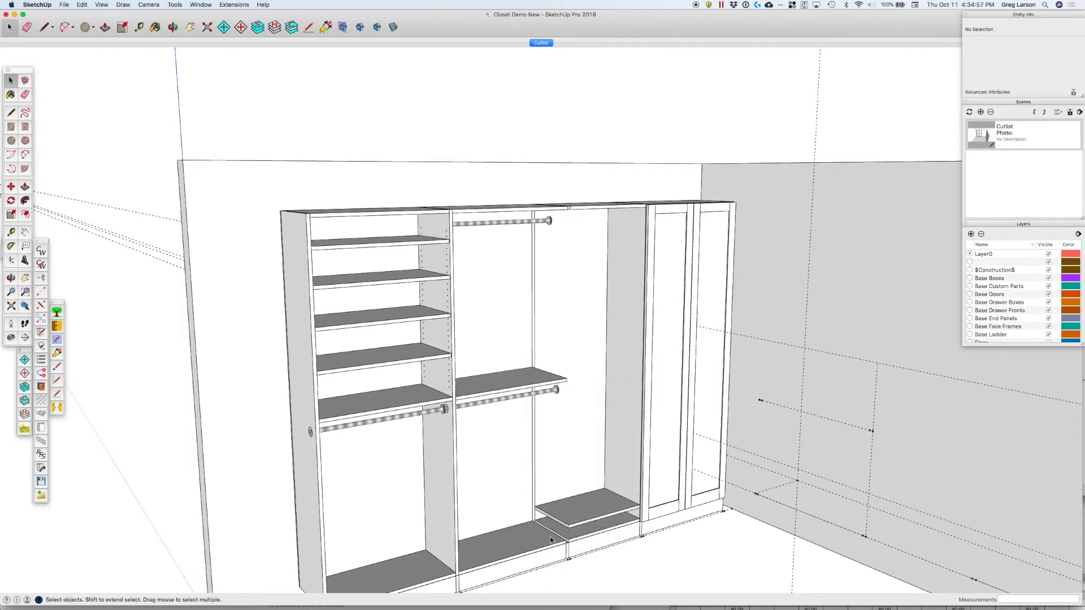
Rotate the lowered shelf 15 degrees about its lower front corner so its rear edge tilts up.
scroll(551, 537, up, 5)
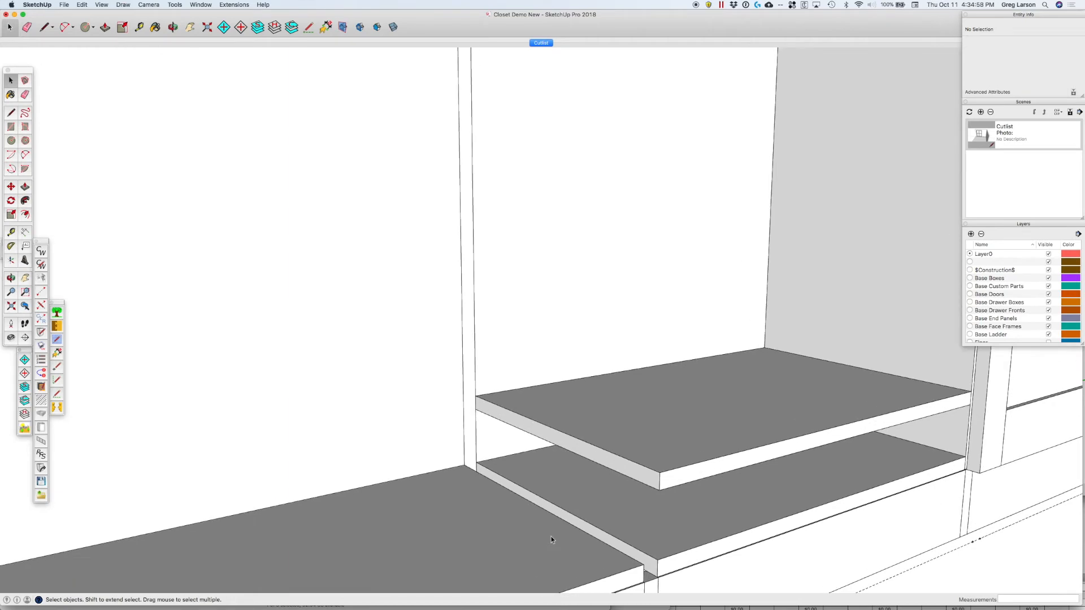
click(604, 463)
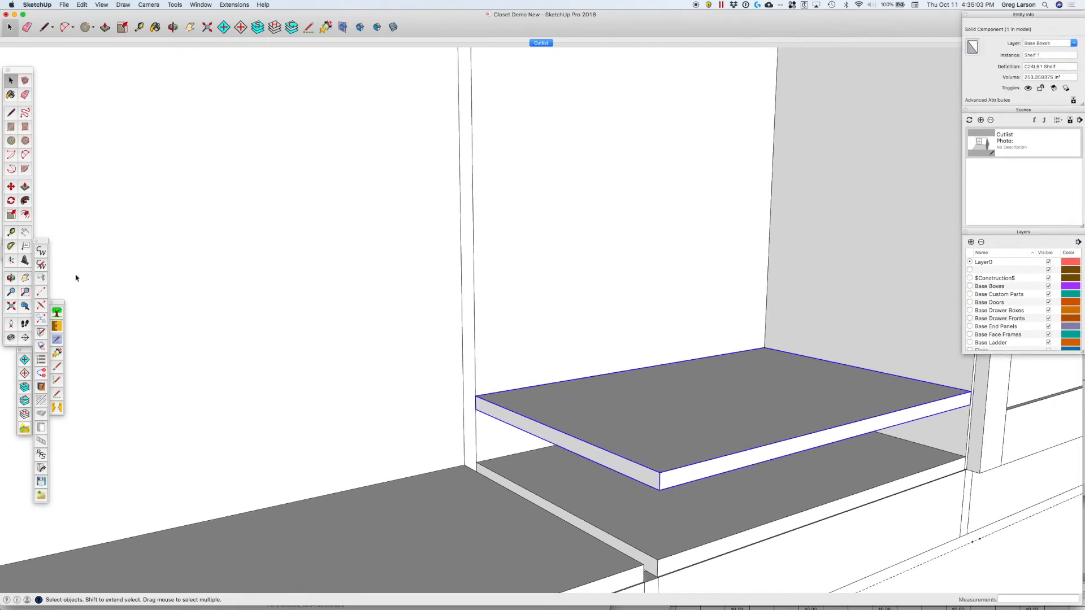
click(11, 201)
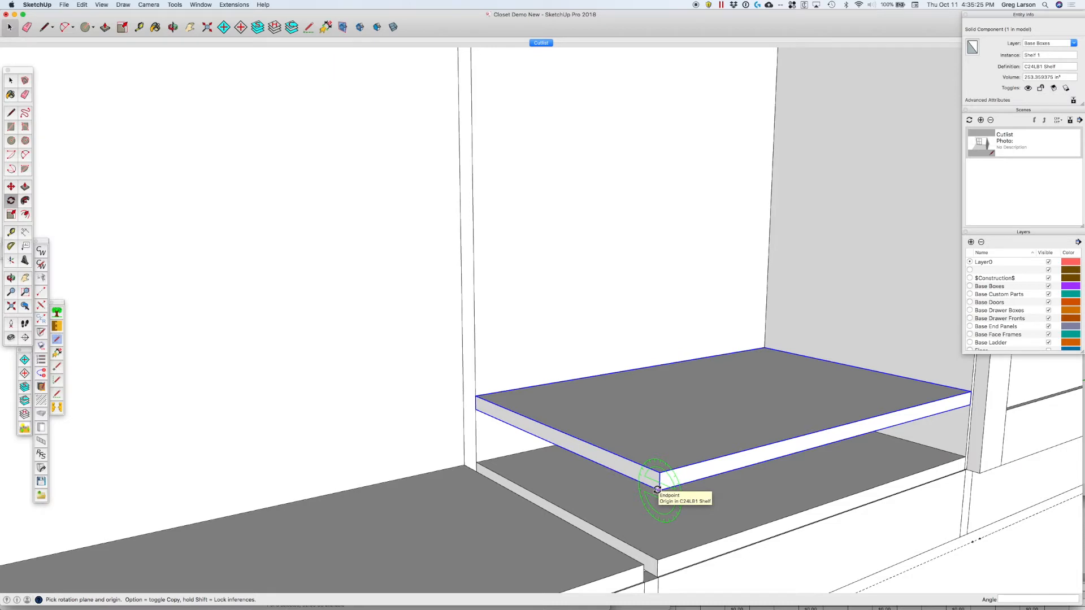
click(657, 490)
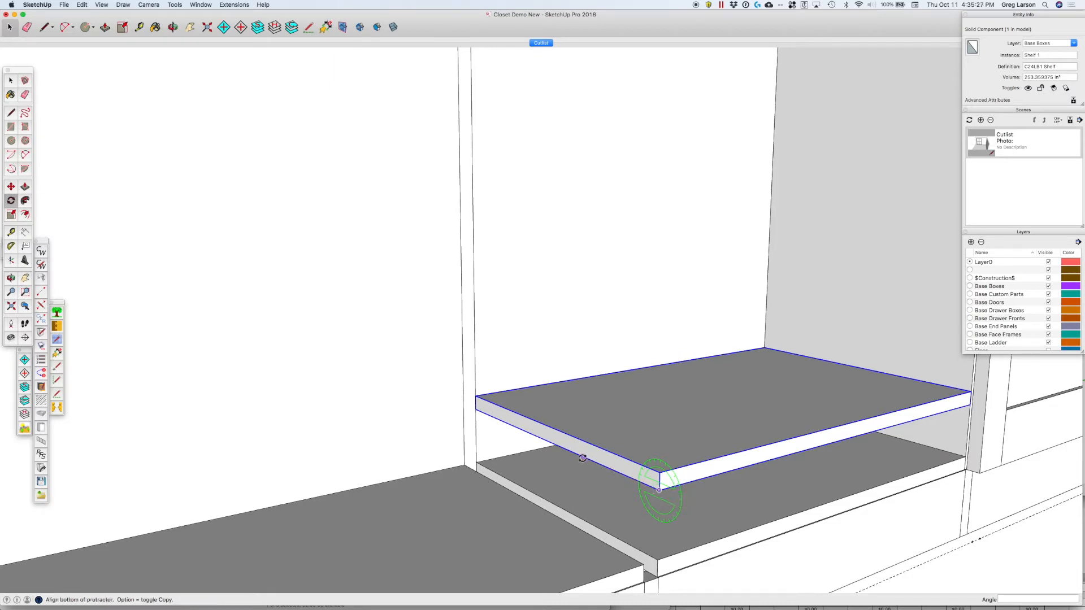
click(500, 420)
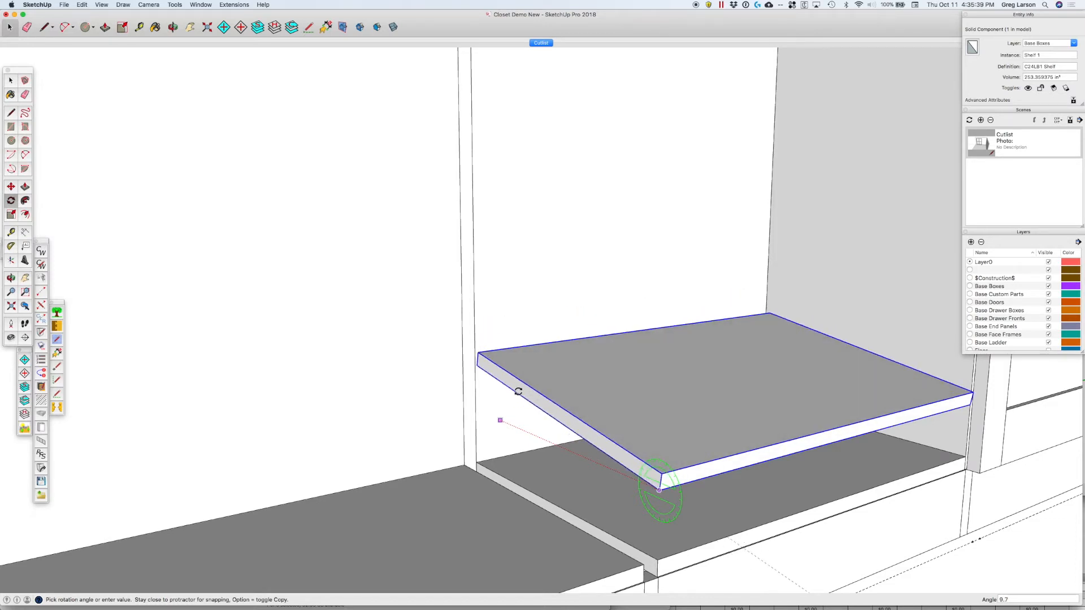
text(1)
key(Return)
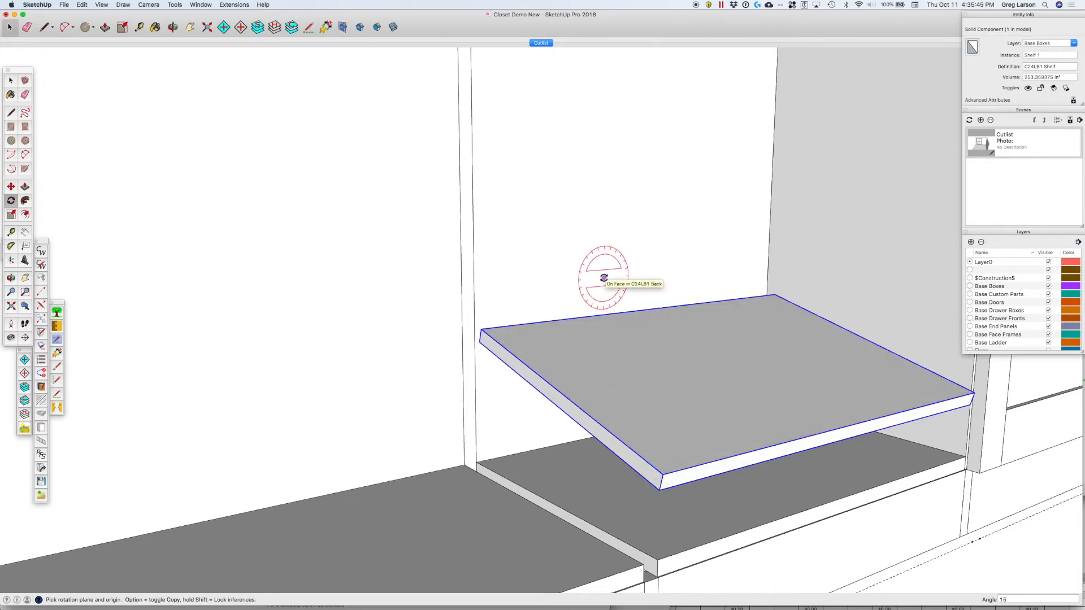
key(space)
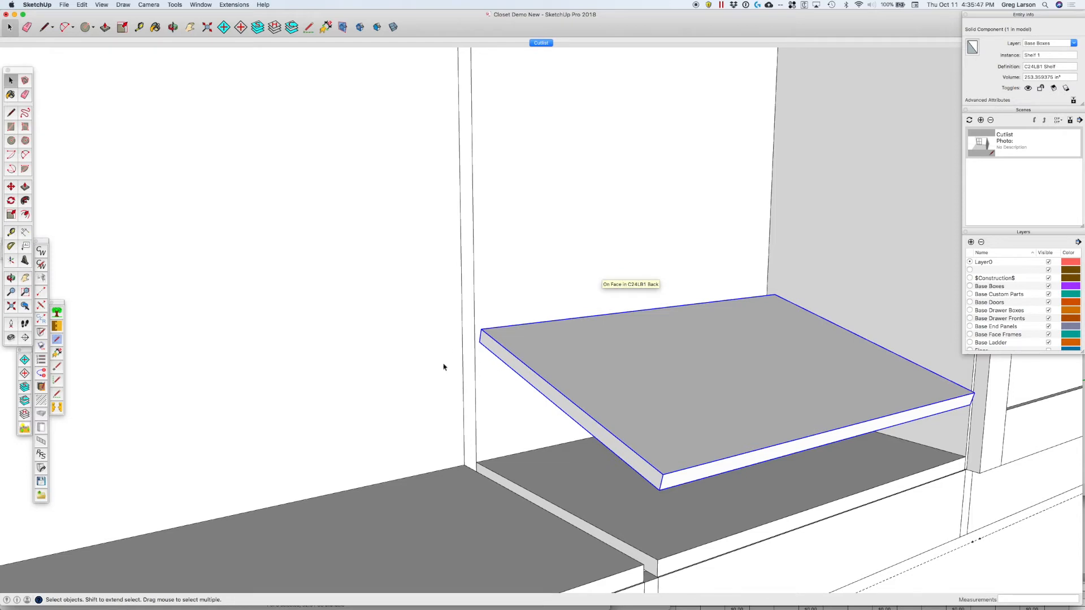
Move the tilted shelf about 1/2" toward the rear so its lower rear corner meets the cabinet's back panel.
key(o)
drag(444, 382, 606, 386)
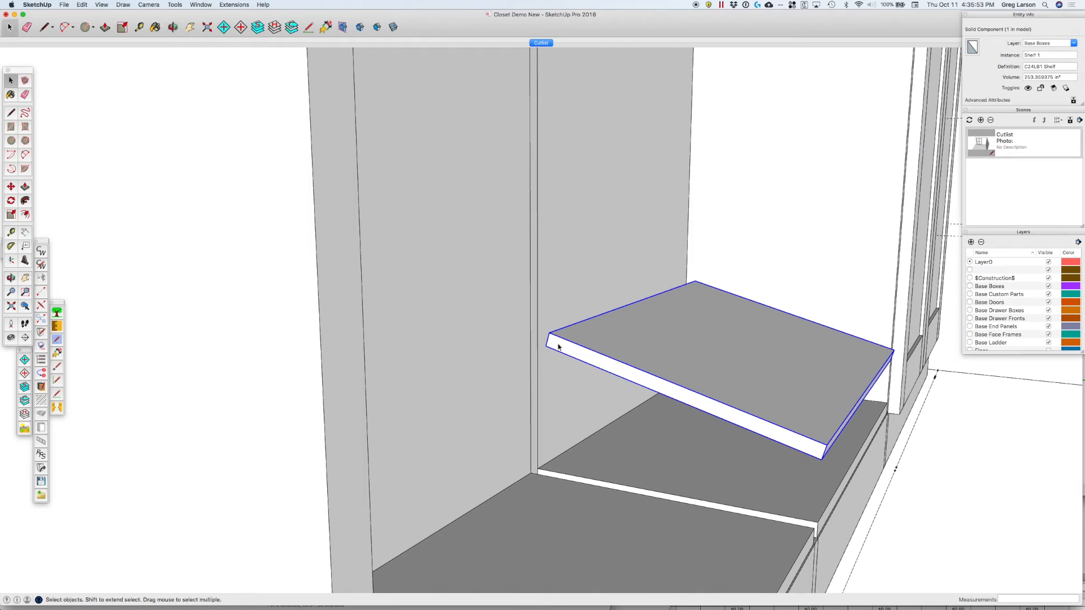
key(m)
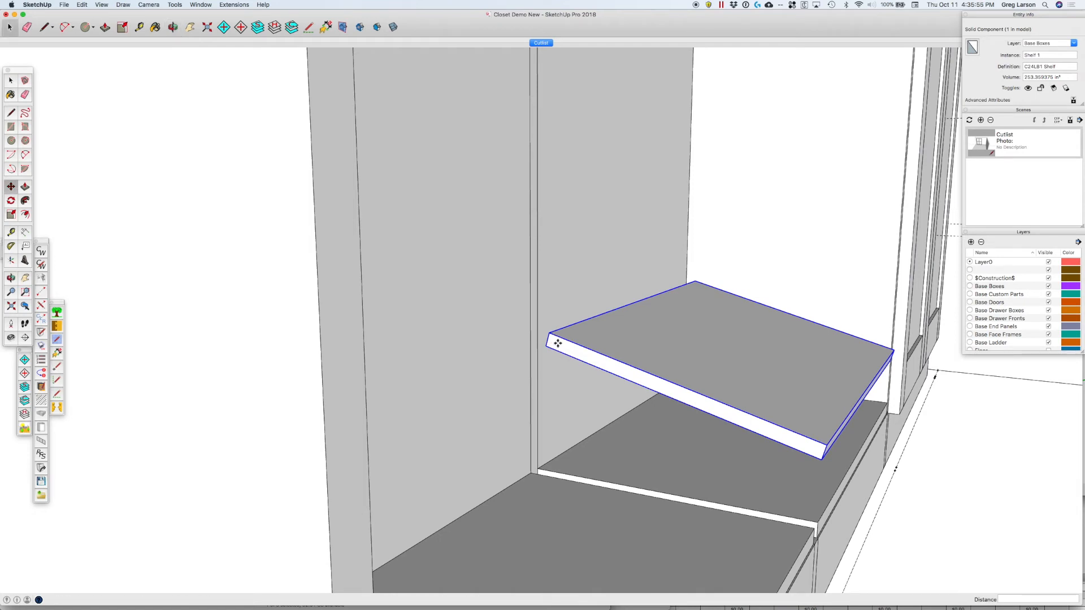
click(549, 345)
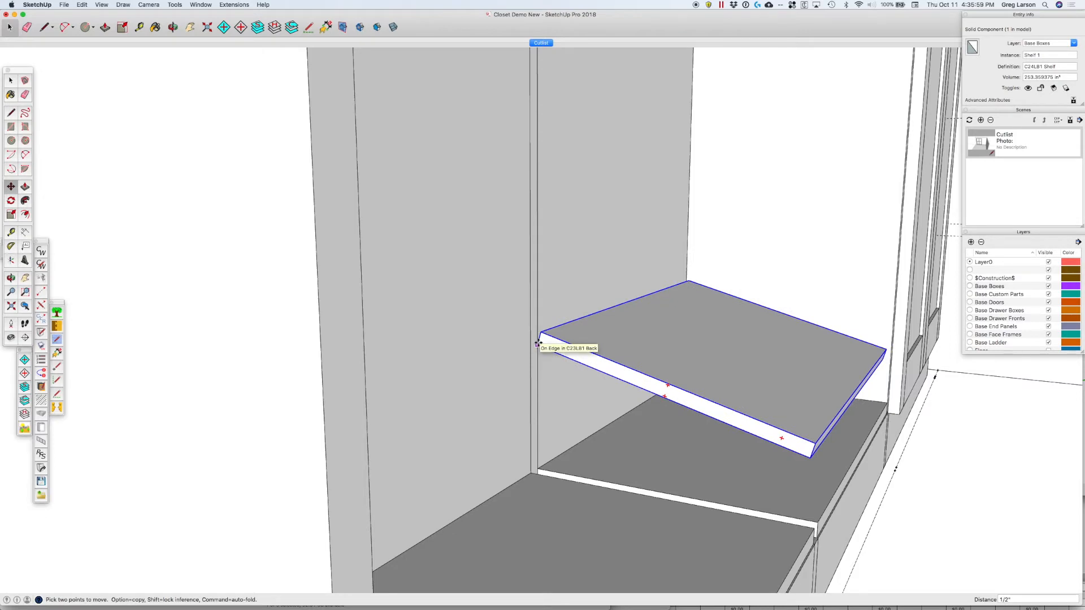
click(537, 344)
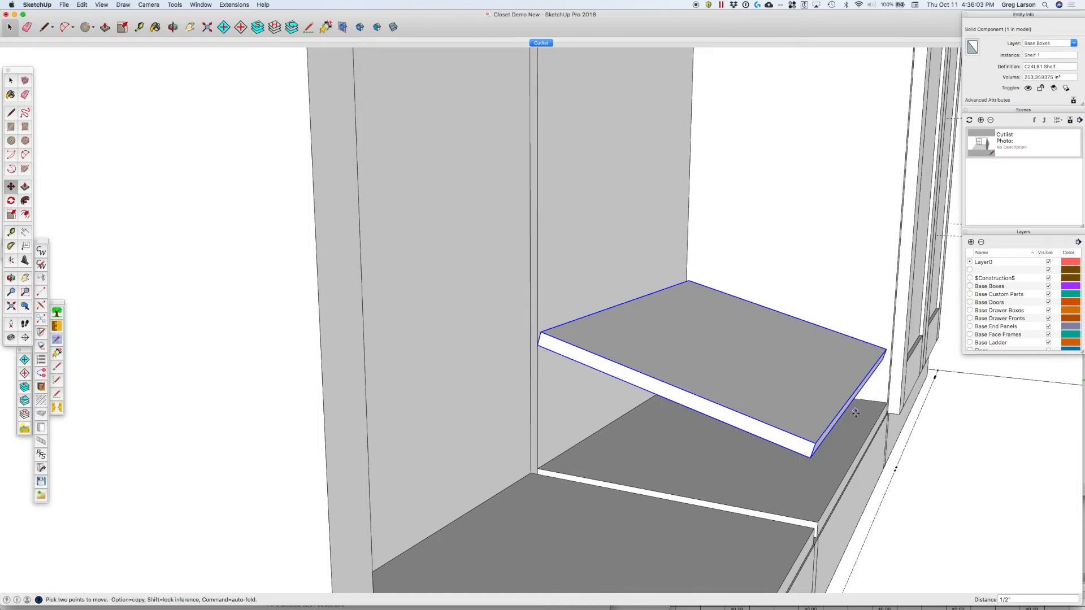
key(space)
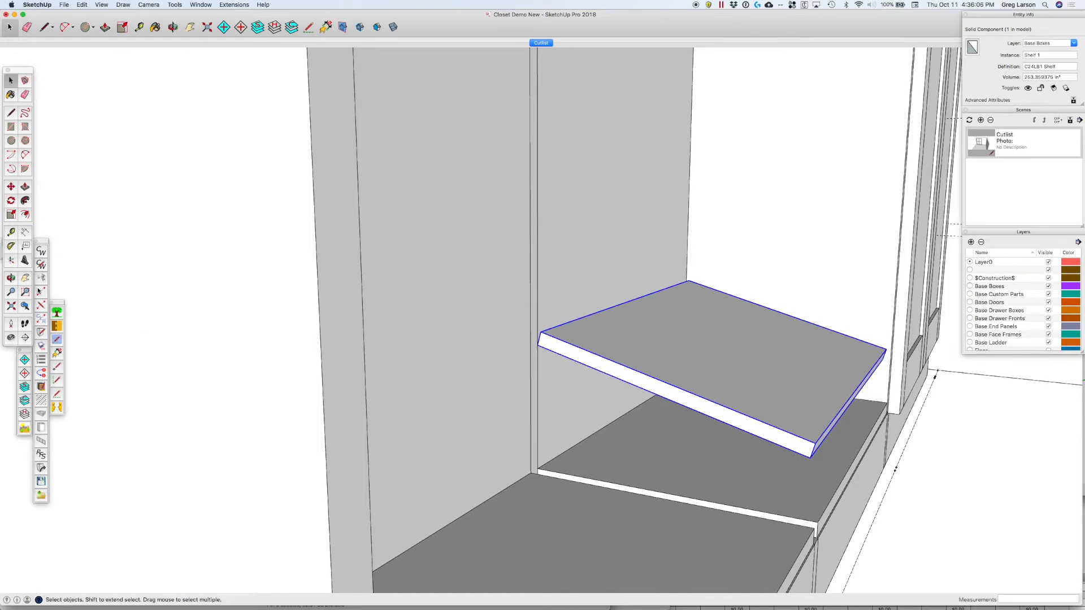
Start a CabWriter component from the tilted shelf as a Custom Part with description Angled Shelf and instance name Angled Shelf 1.
click(42, 347)
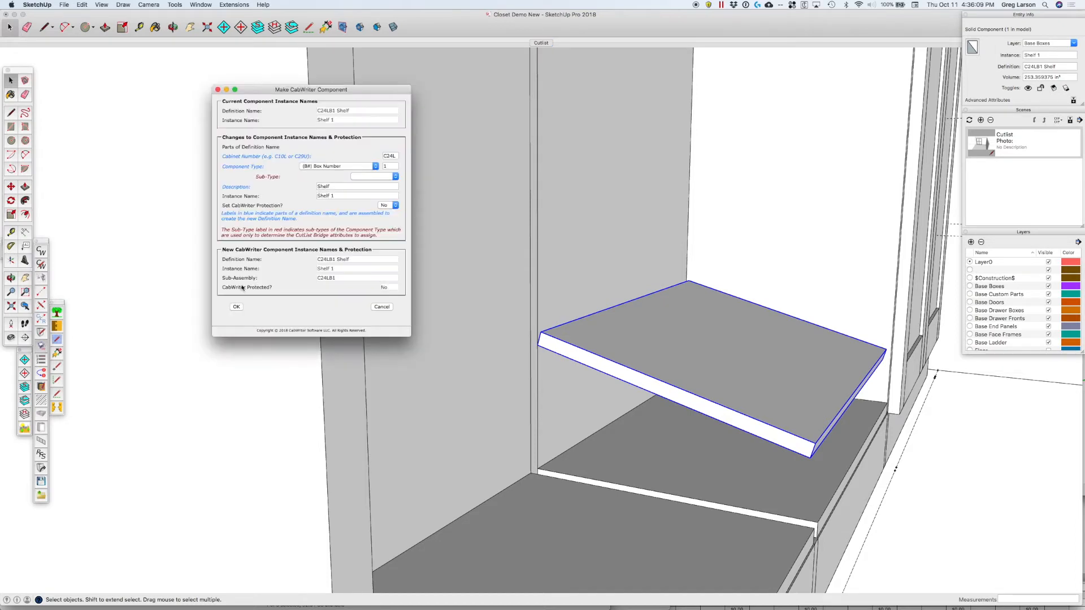
click(342, 167)
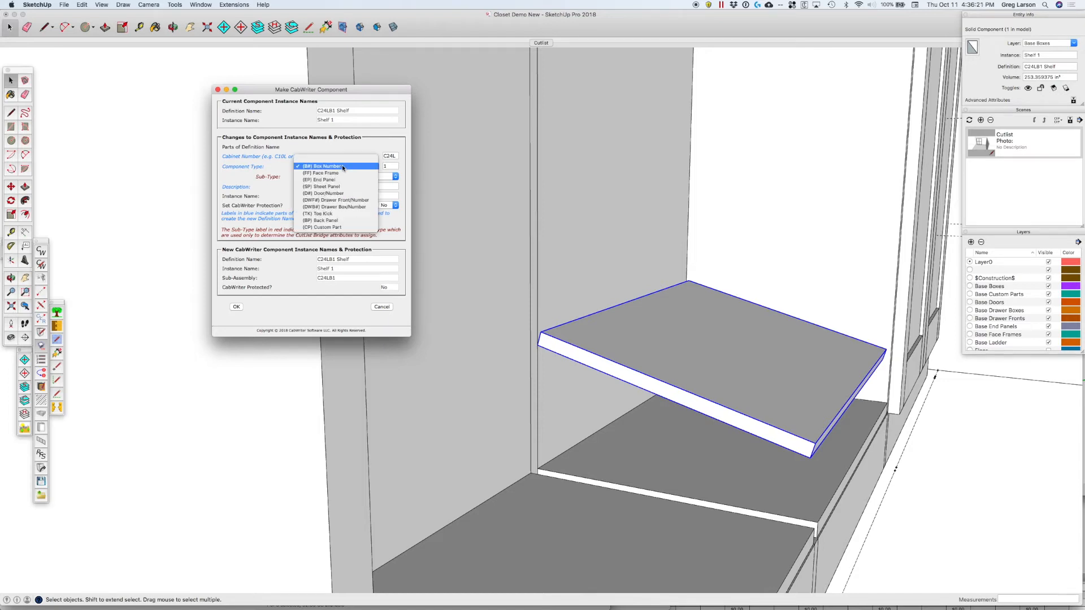
click(328, 221)
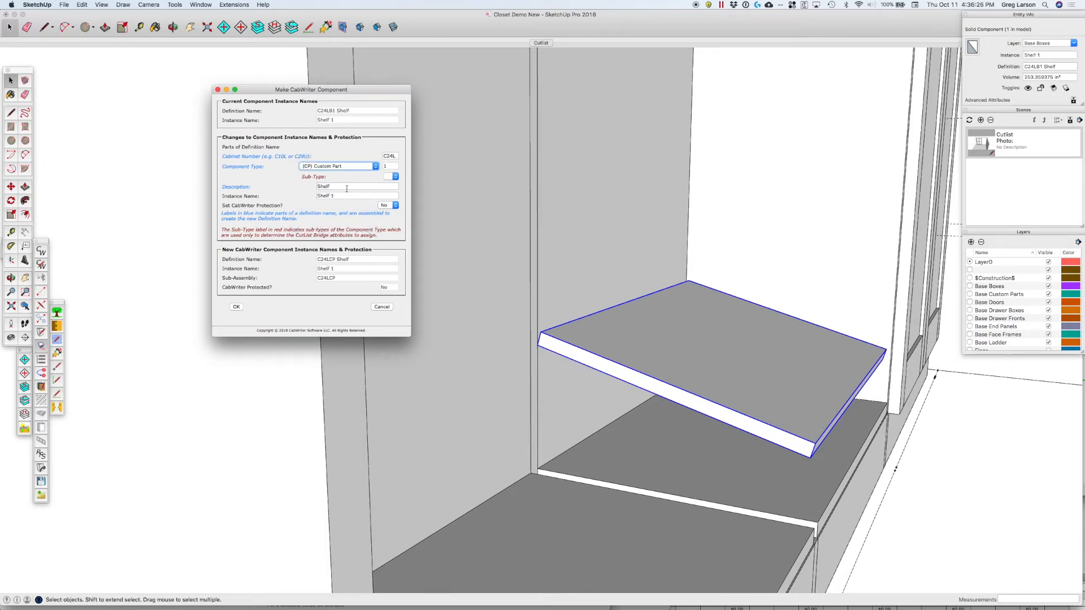
click(317, 185)
text(Angled)
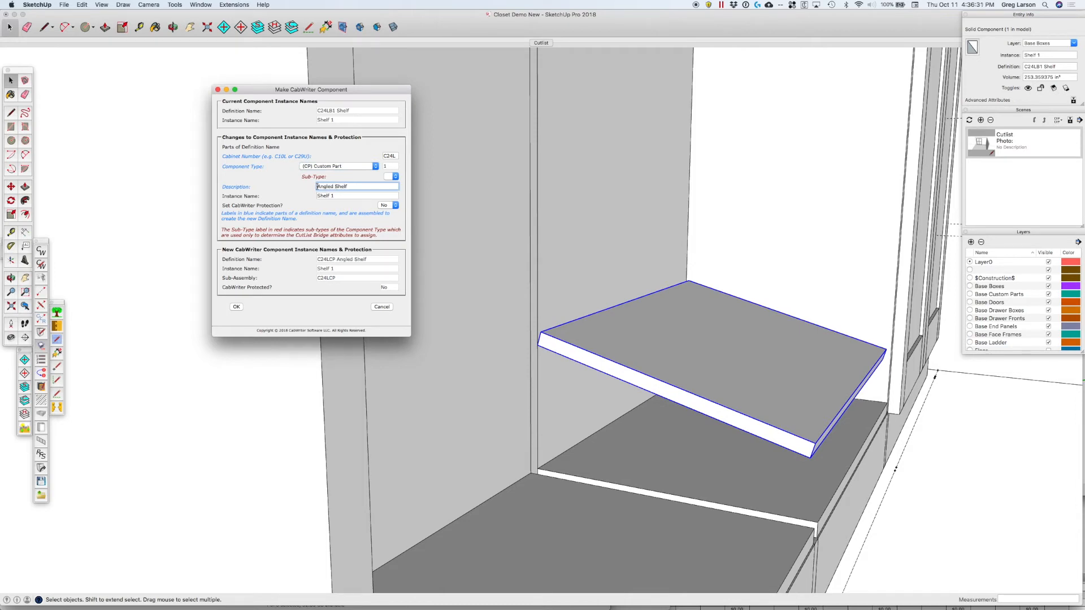
double_click(324, 195)
text(Angle)
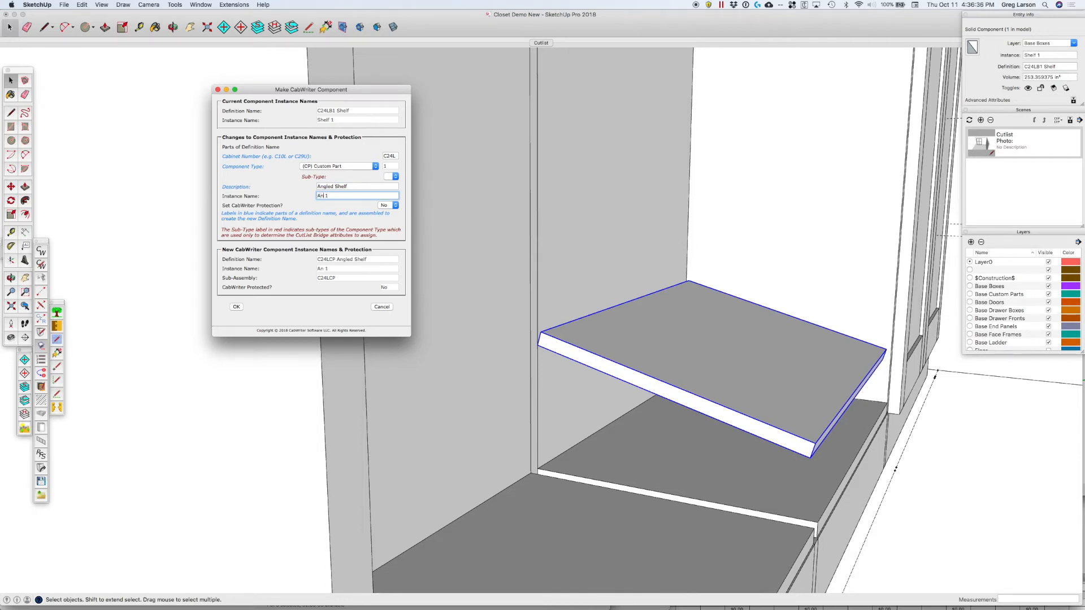
text(d Shelf)
Set CabWriter protection to Yes for the angled shelf and create the component.
click(398, 205)
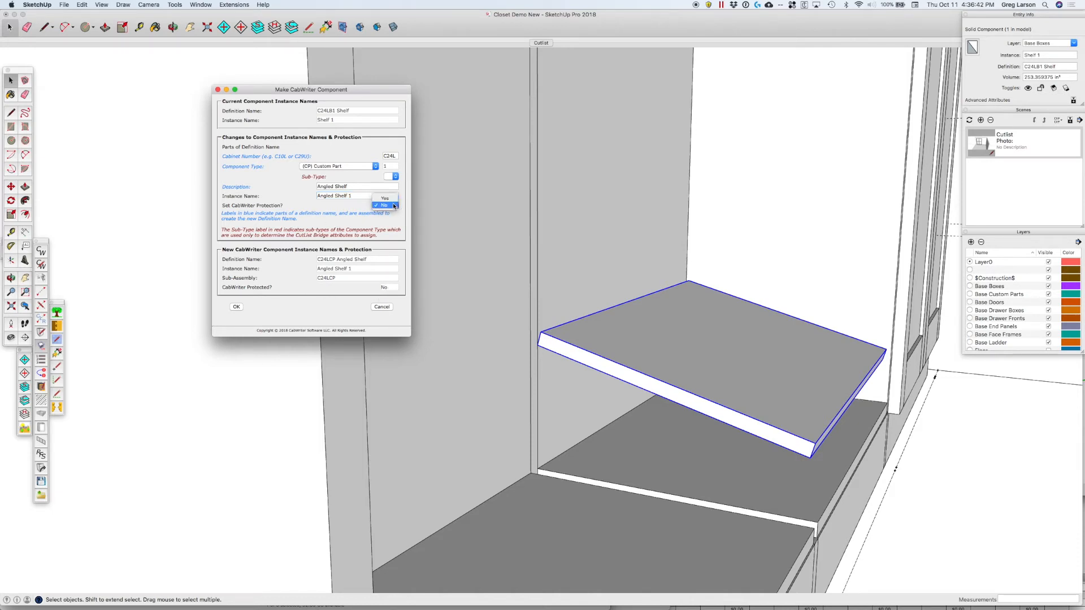
click(393, 202)
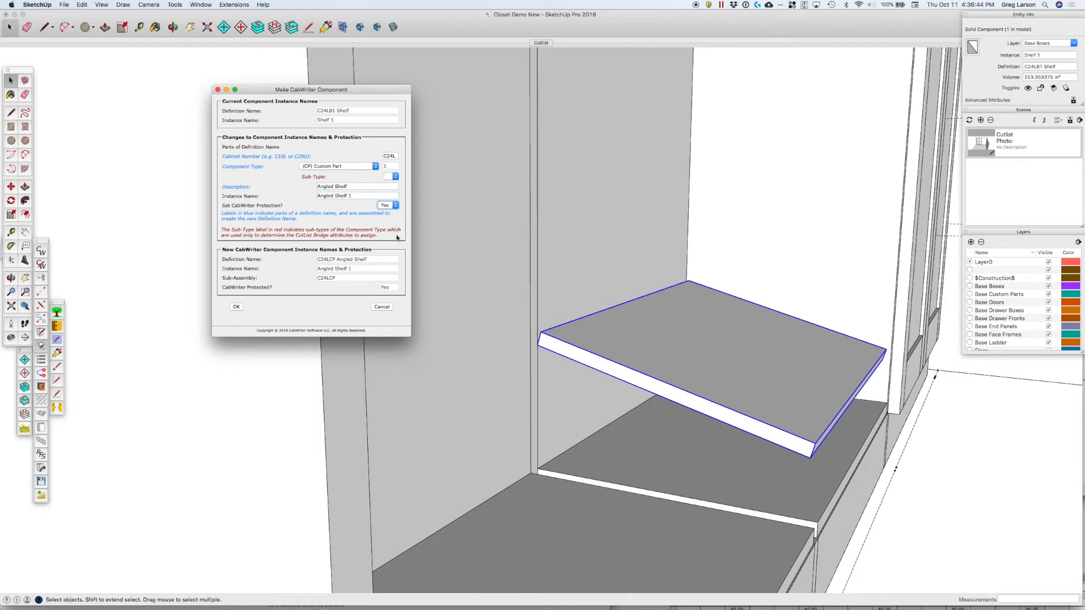
click(236, 308)
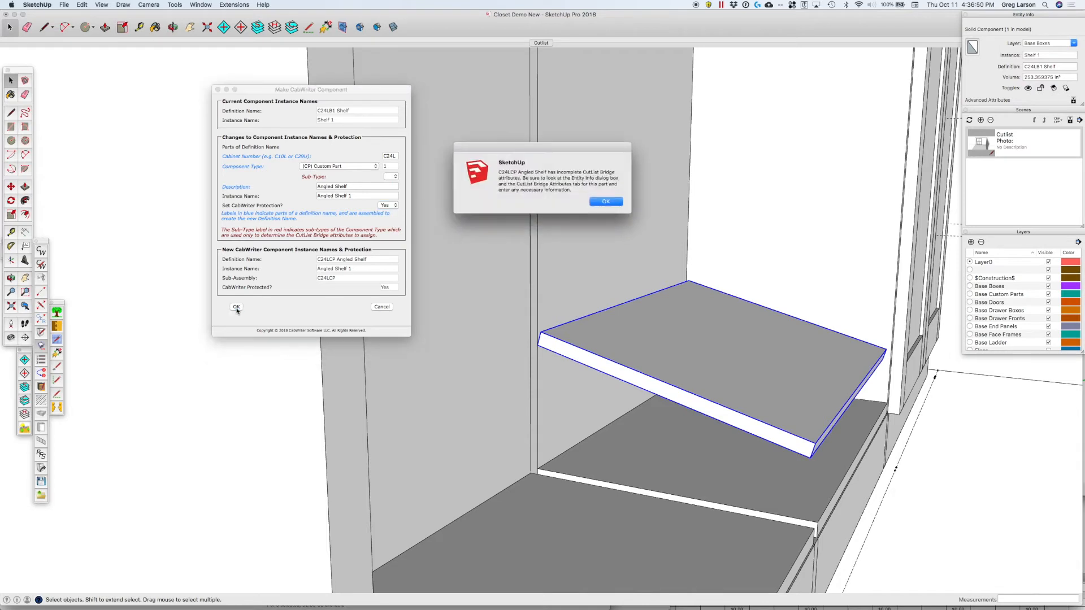
click(605, 202)
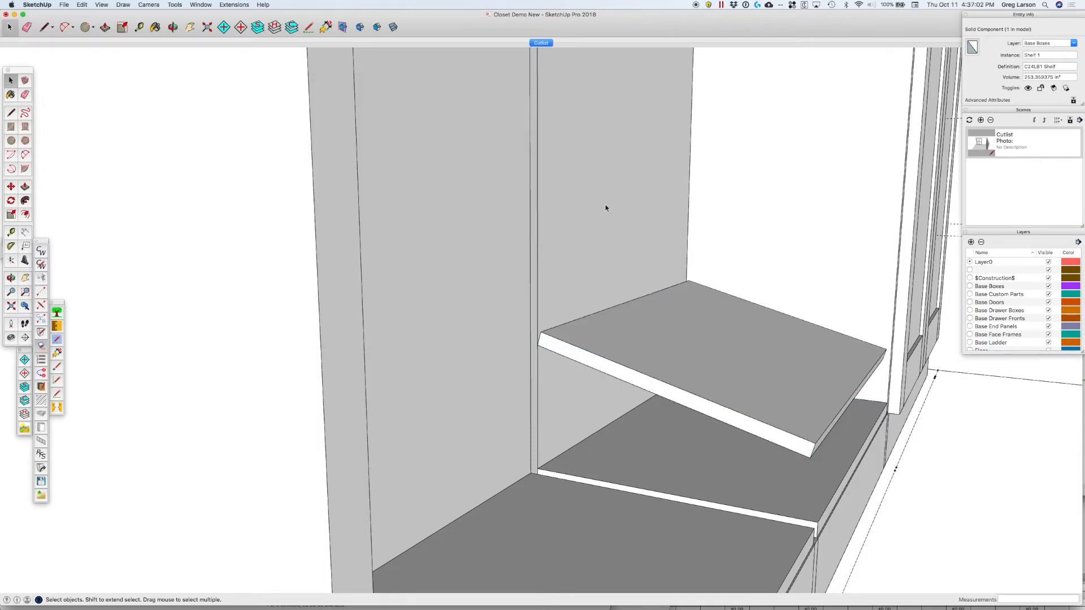
Set the angled shelf's extended attributes to material type Sheet Good and material name Maple Plywood - Pre-Finished.
click(650, 366)
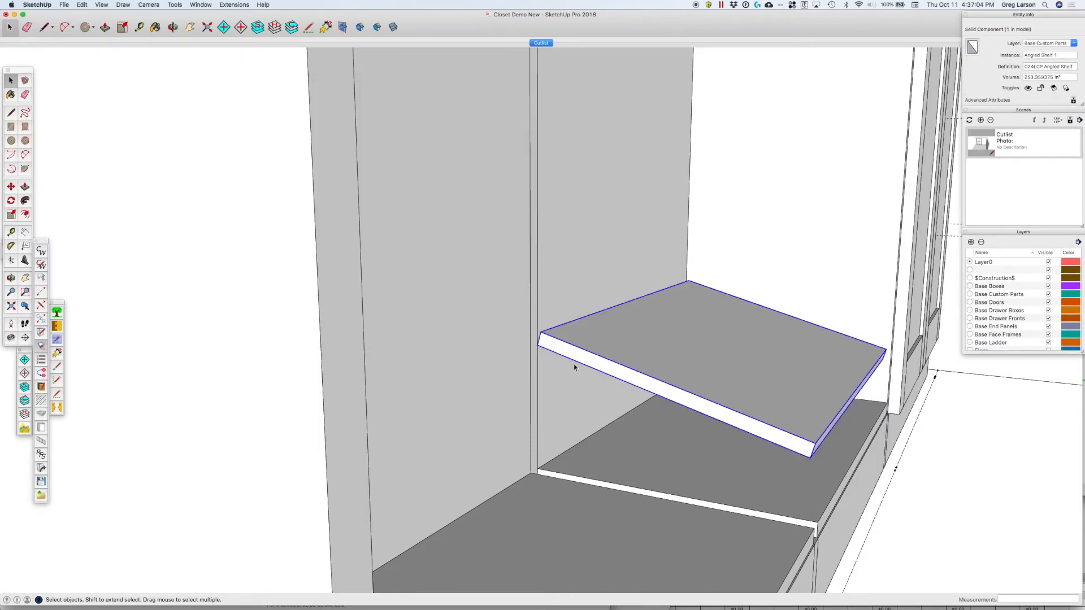
click(199, 5)
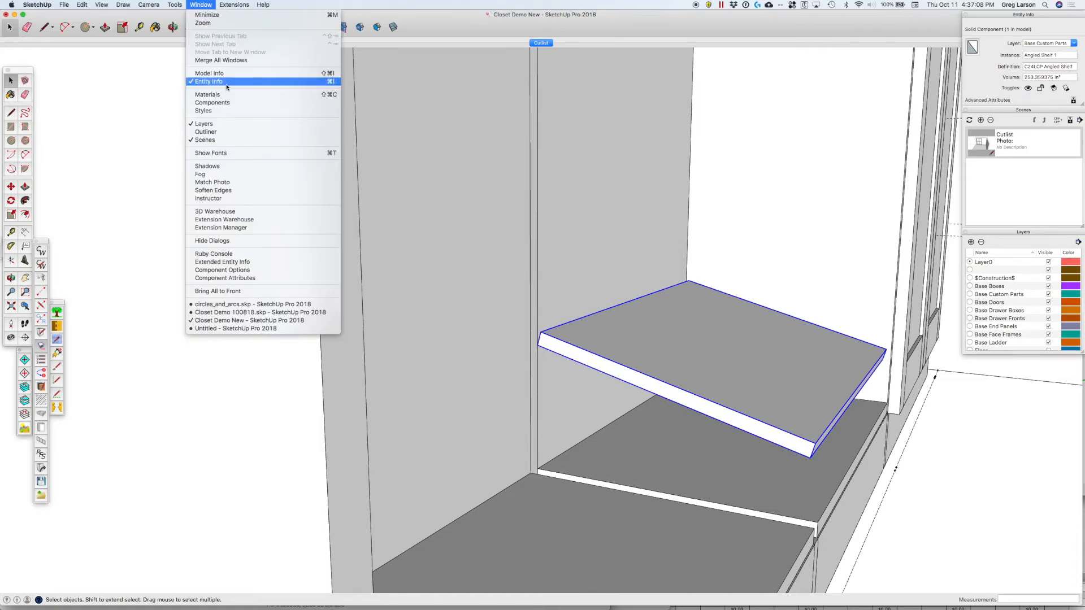
click(225, 262)
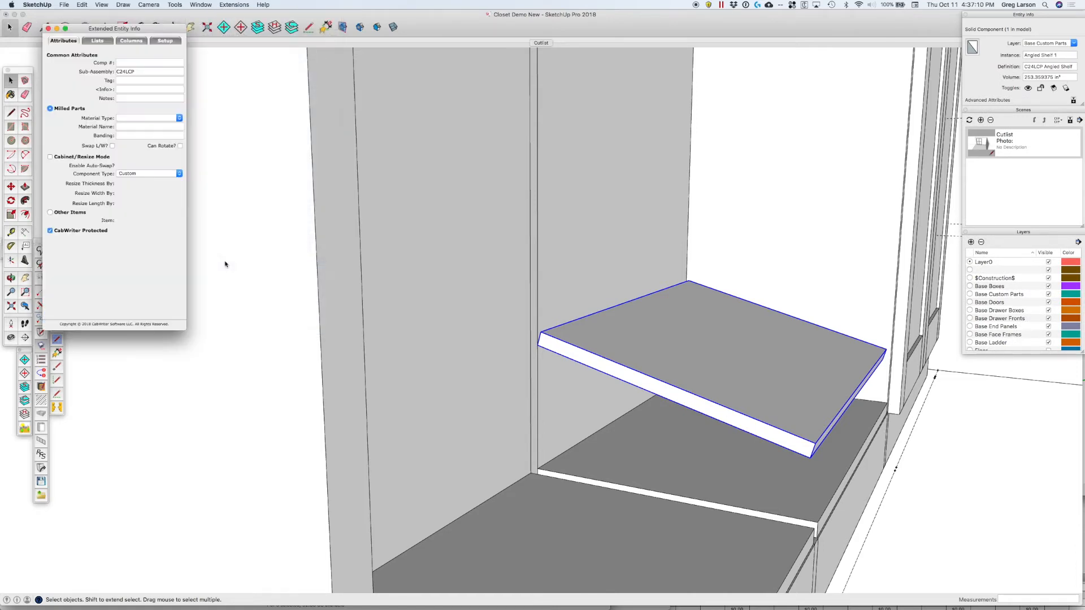
drag(164, 32, 266, 104)
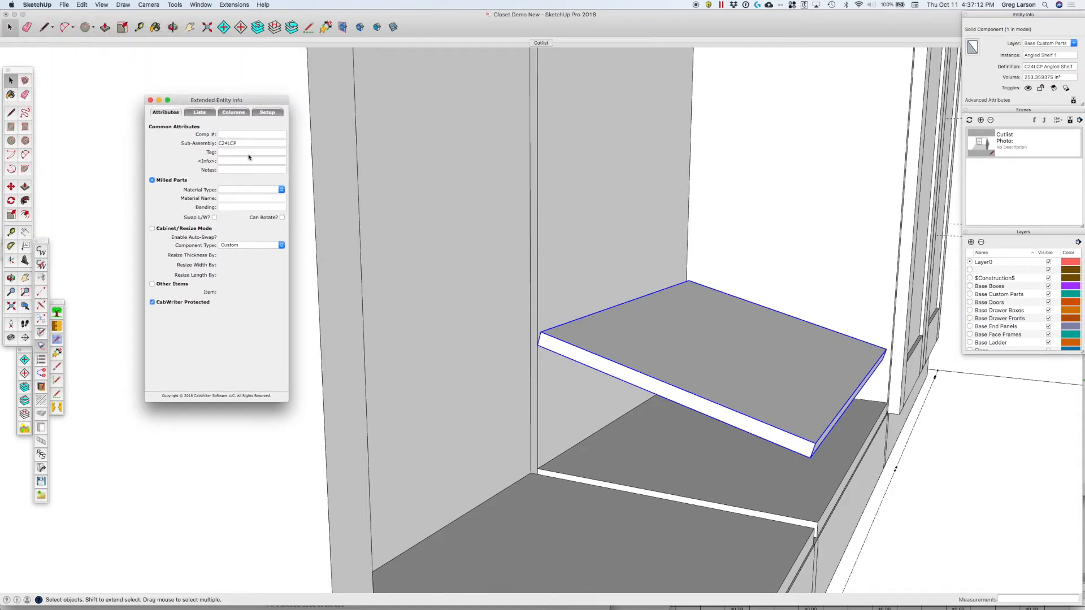
click(244, 193)
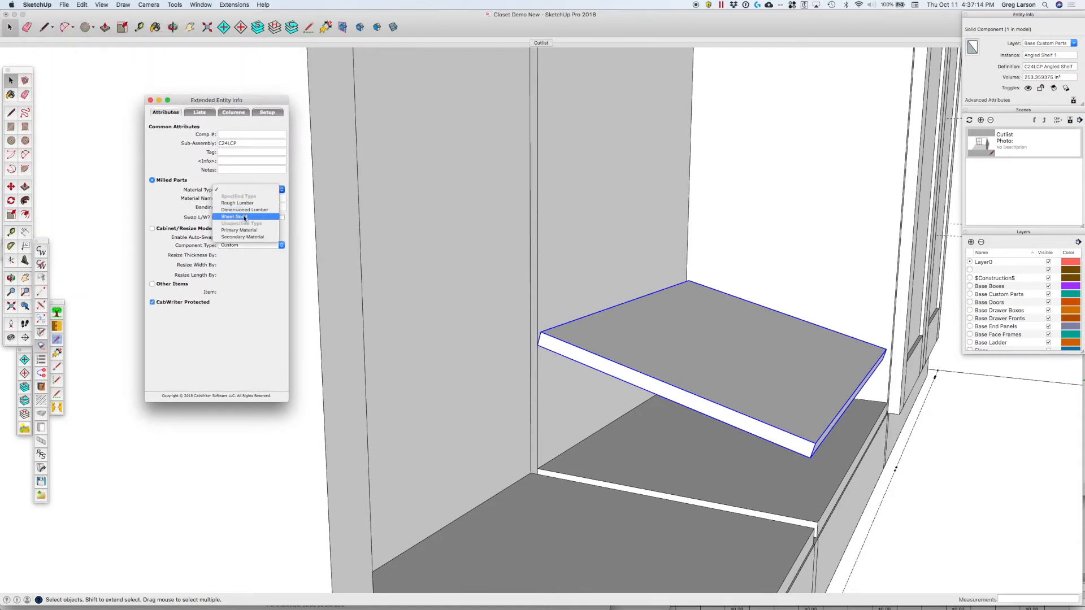
click(234, 204)
click(249, 199)
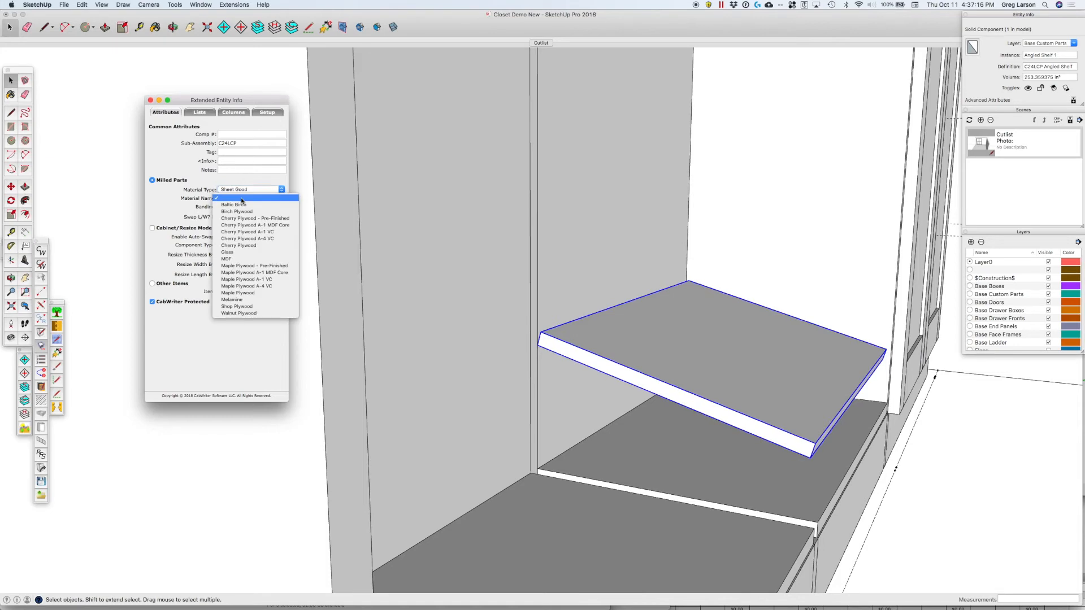
click(246, 266)
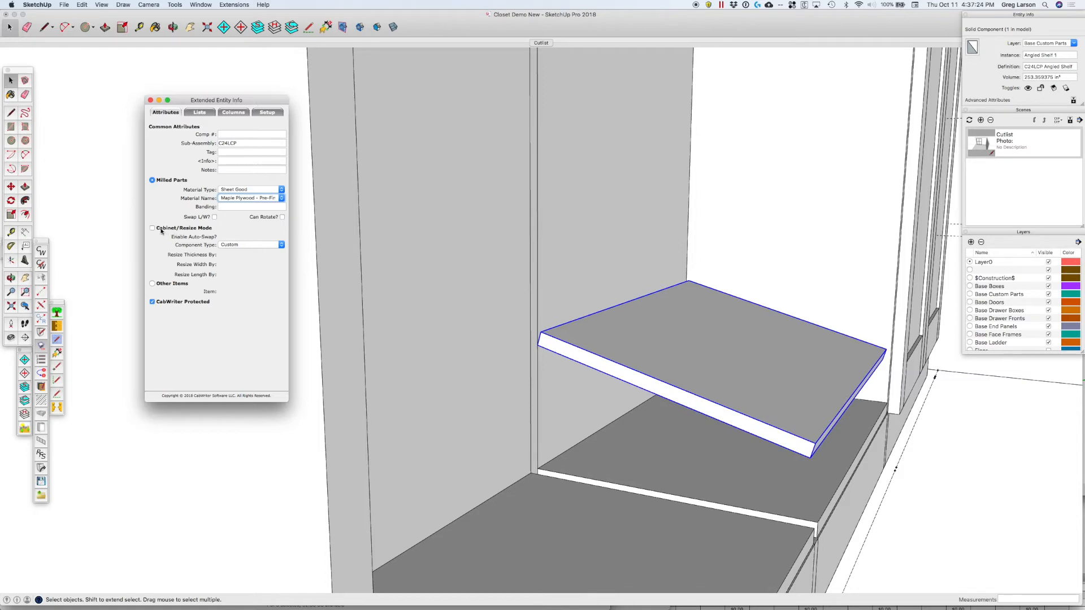
Enable Cabinet/Resize Mode for the angled shelf with component type Custom, reselect the shelf to check its attributes, and close the extended info.
click(243, 245)
click(243, 244)
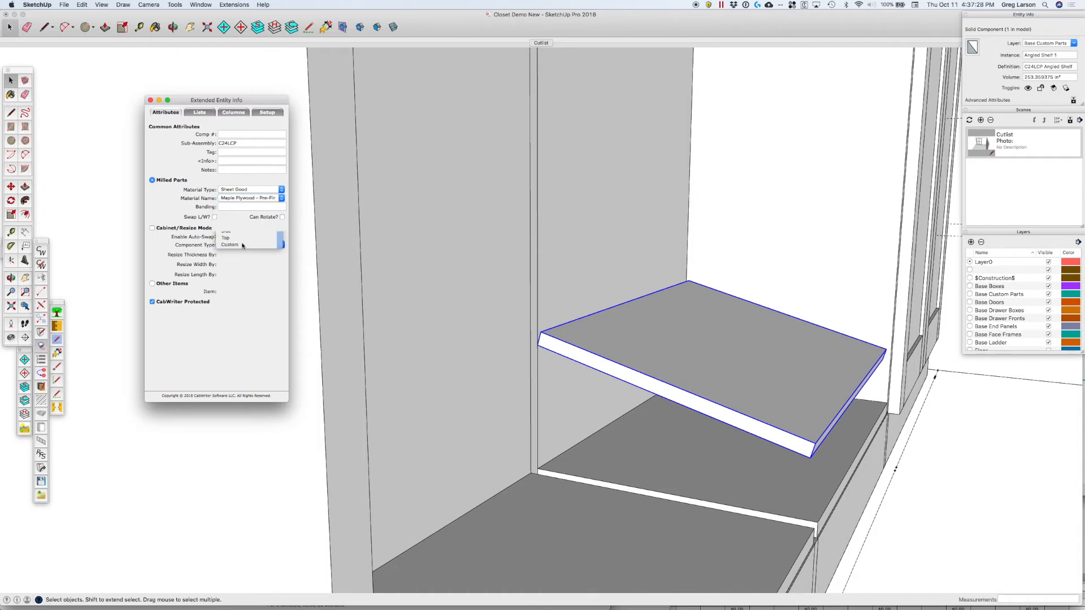
click(153, 228)
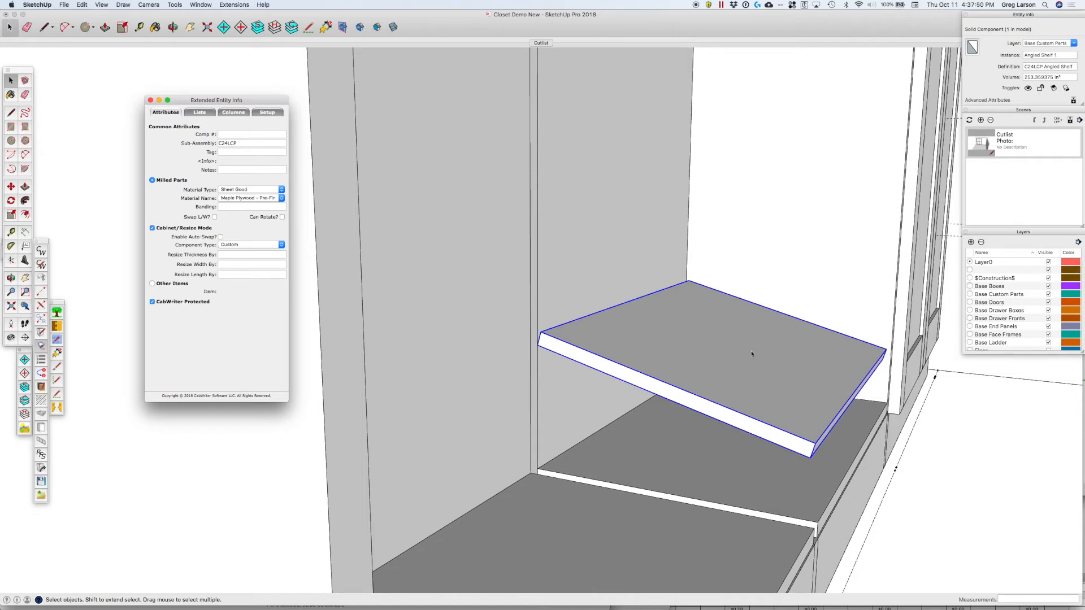
click(830, 317)
click(824, 316)
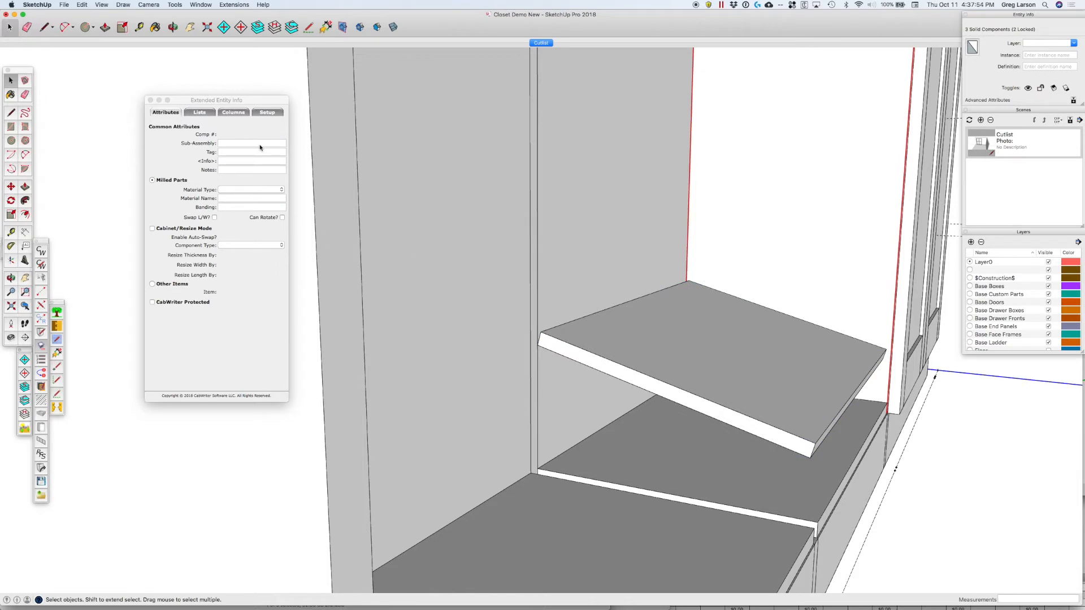
click(691, 336)
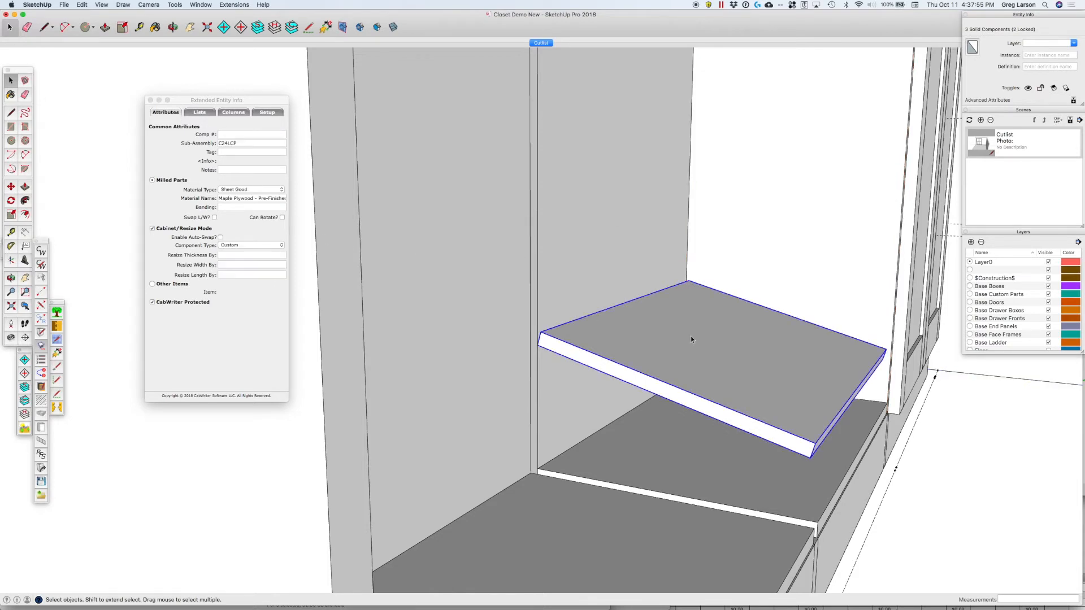
click(150, 100)
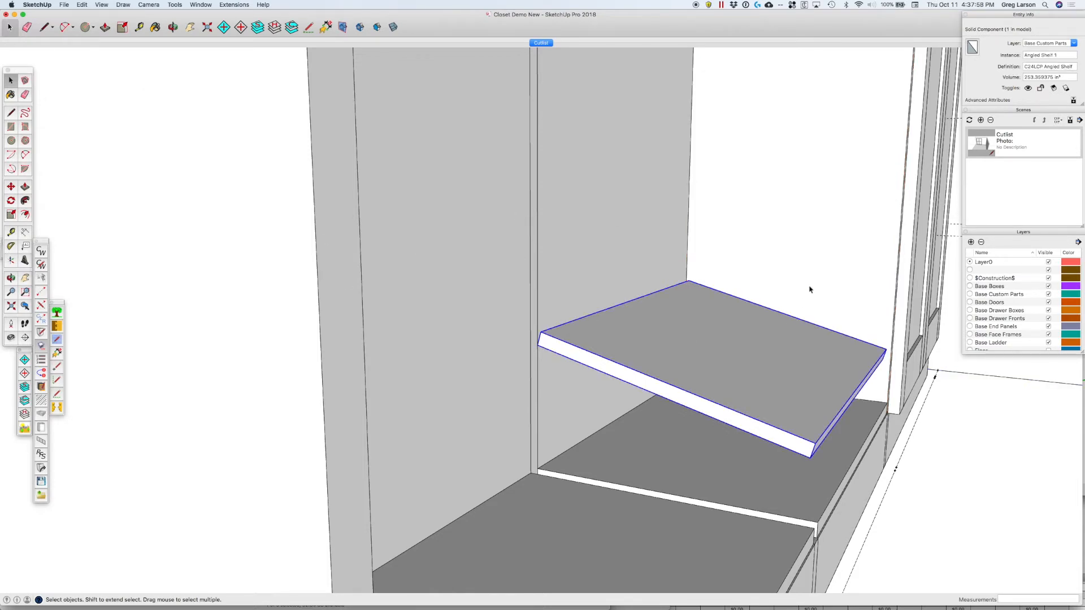
Copy the angled shelf straight up by 8 inches within the same cabinet.
middle_drag(755, 285, 661, 310)
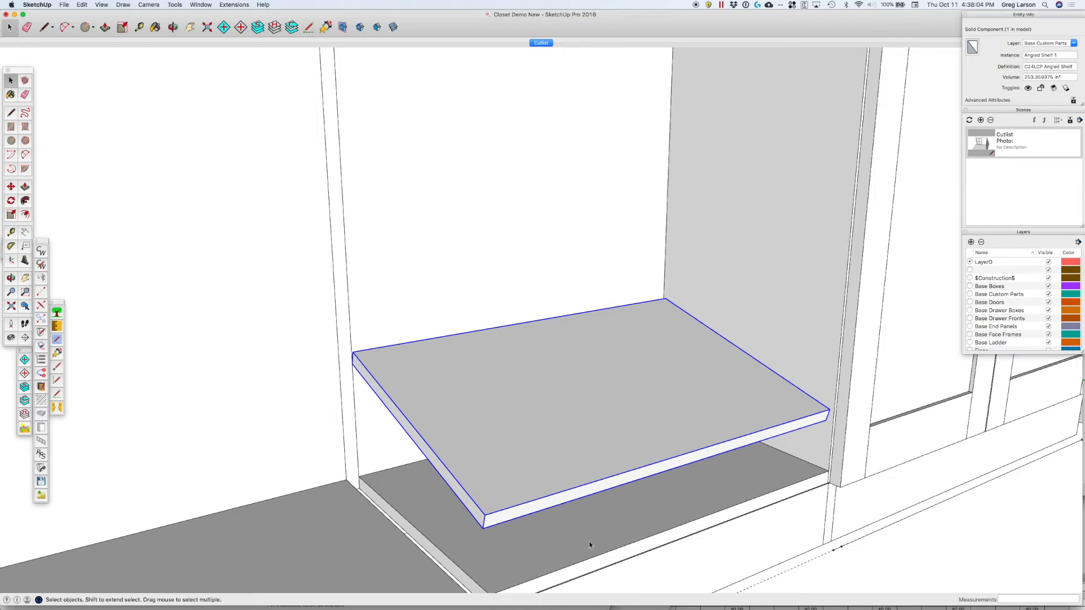
click(549, 559)
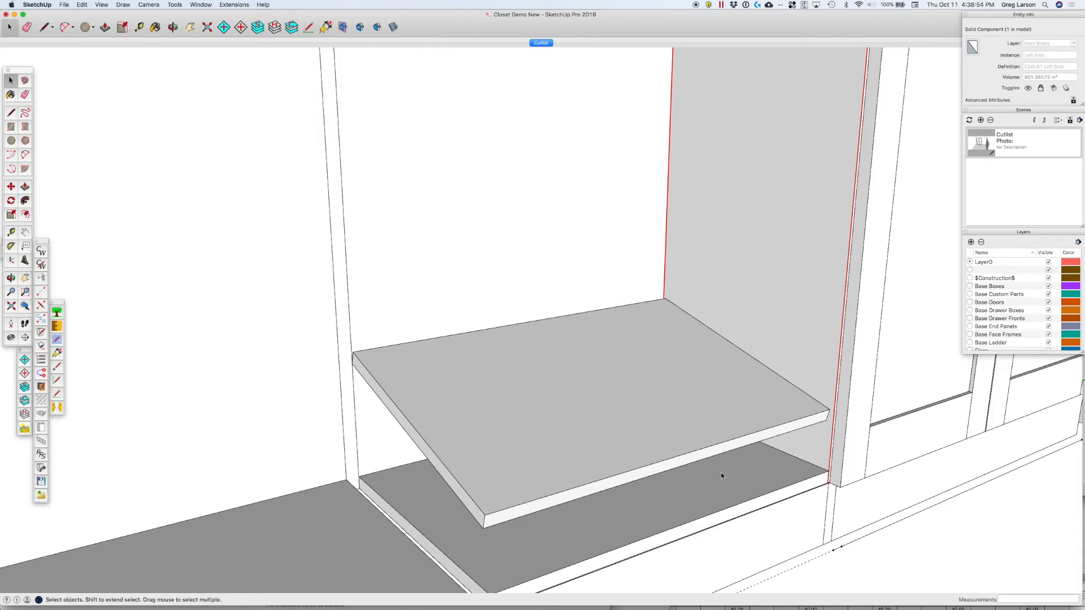
click(547, 376)
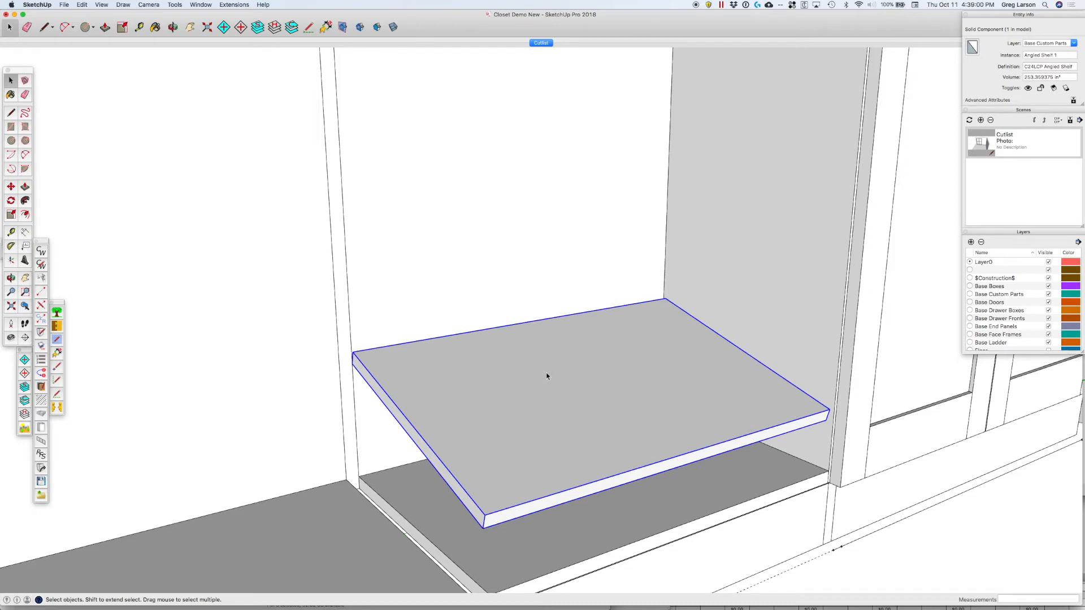
scroll(555, 384, down, 5)
scroll(494, 405, up, 3)
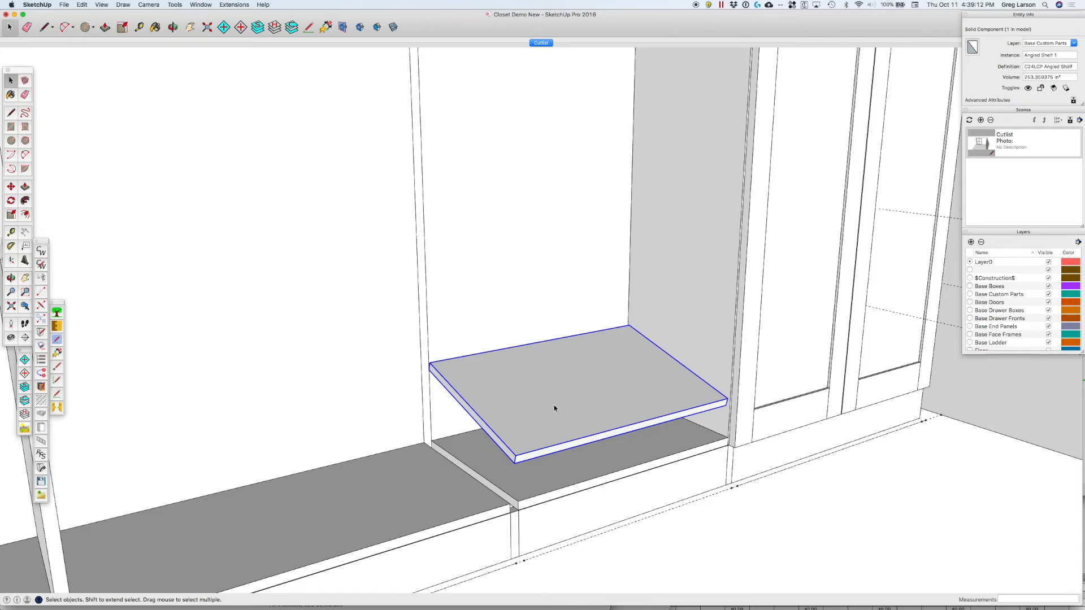
scroll(601, 391, down, 10)
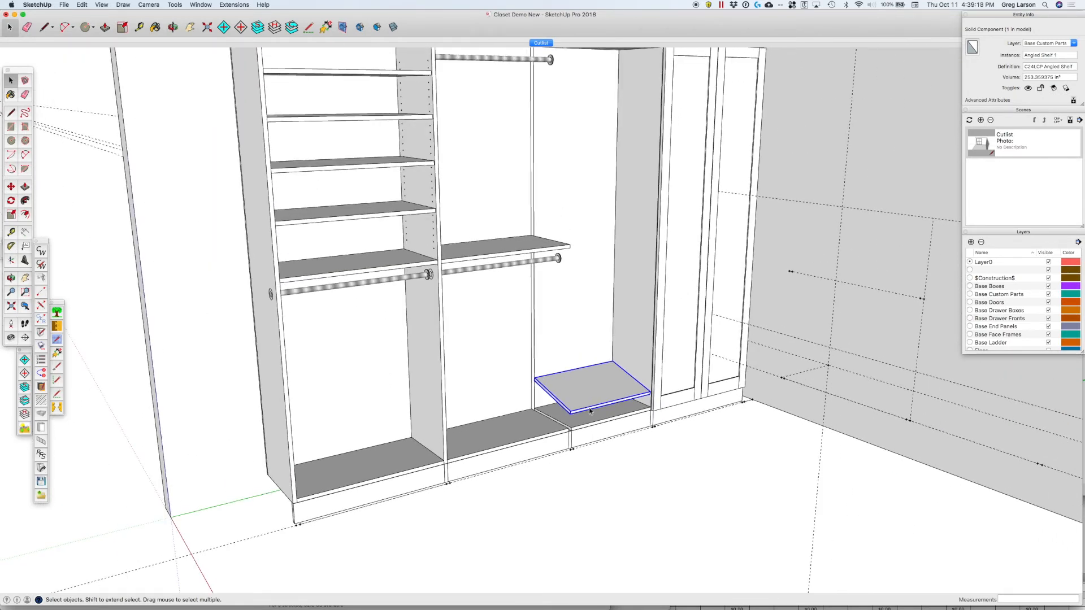
key(m)
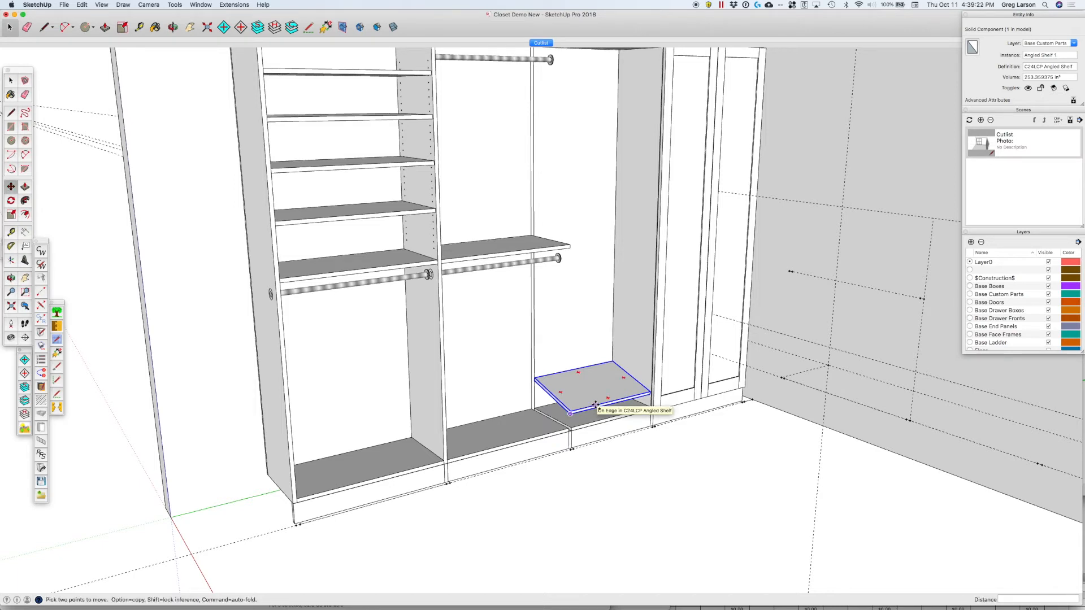
click(595, 404)
key(alt)
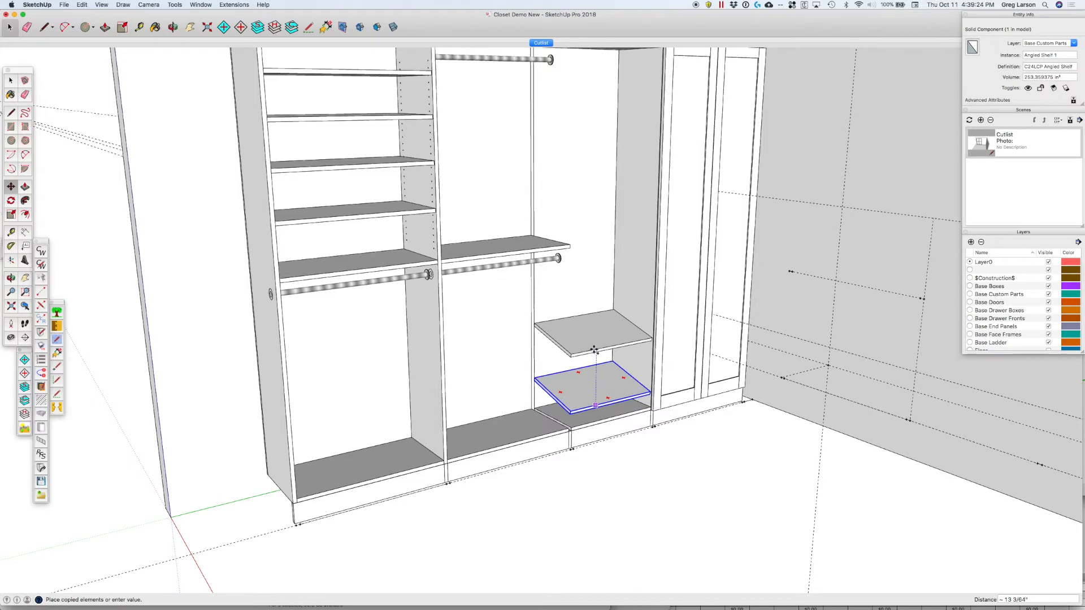
text(8)
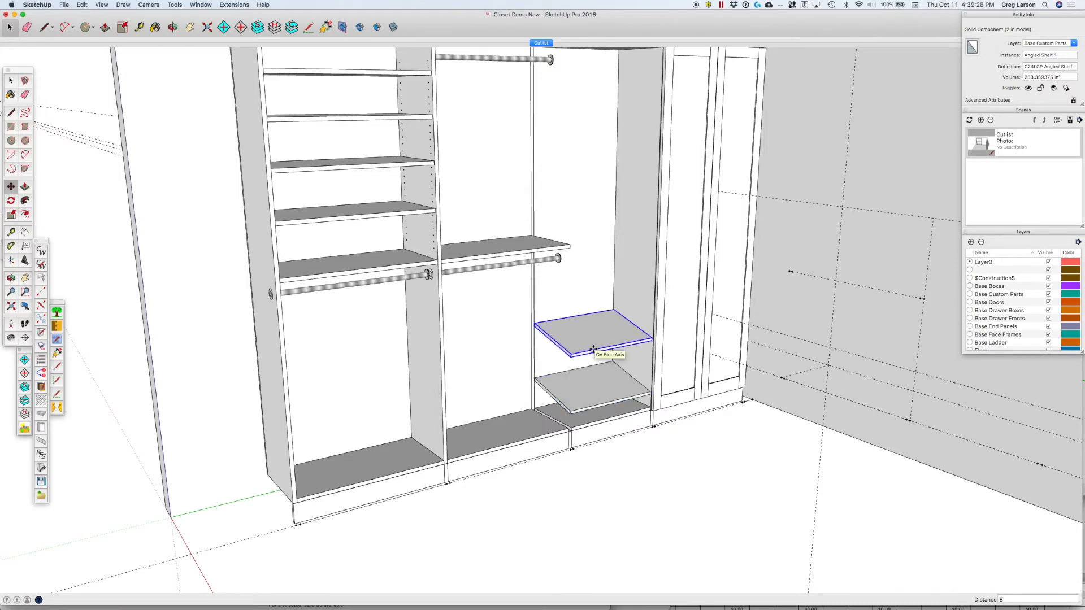
Copy the lowest angled shelf straight up by 8 inches and repeat it as an array of 8 copies.
key(Return)
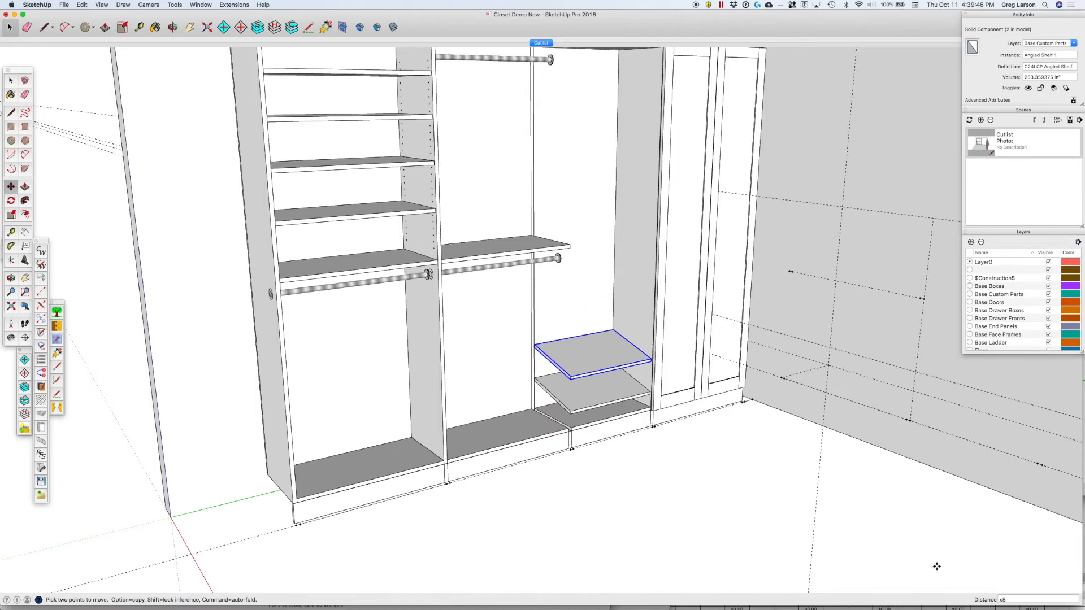
key(super+z)
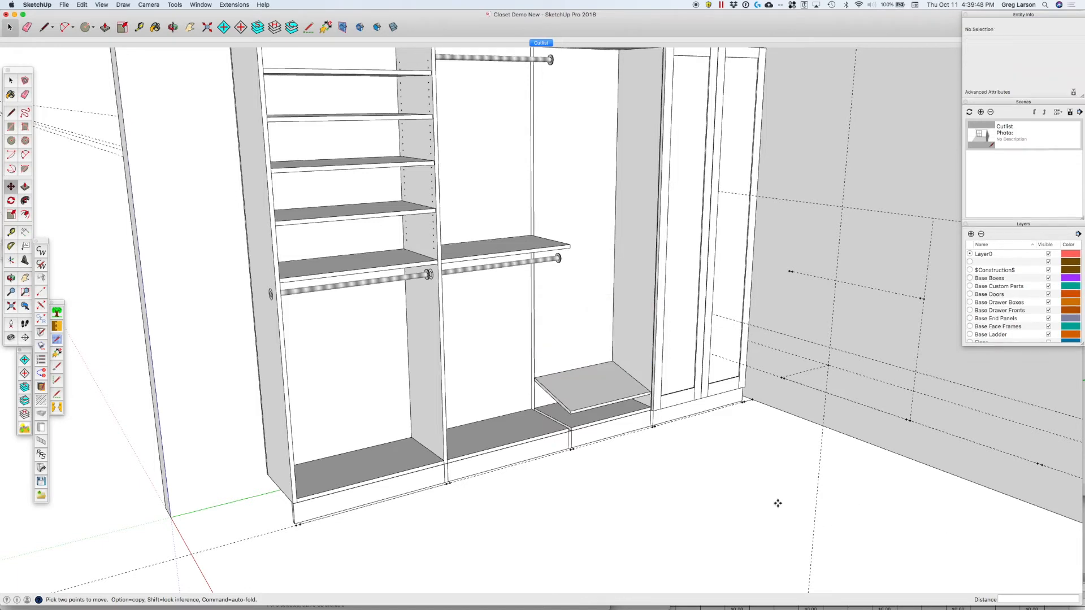
click(610, 400)
key(alt)
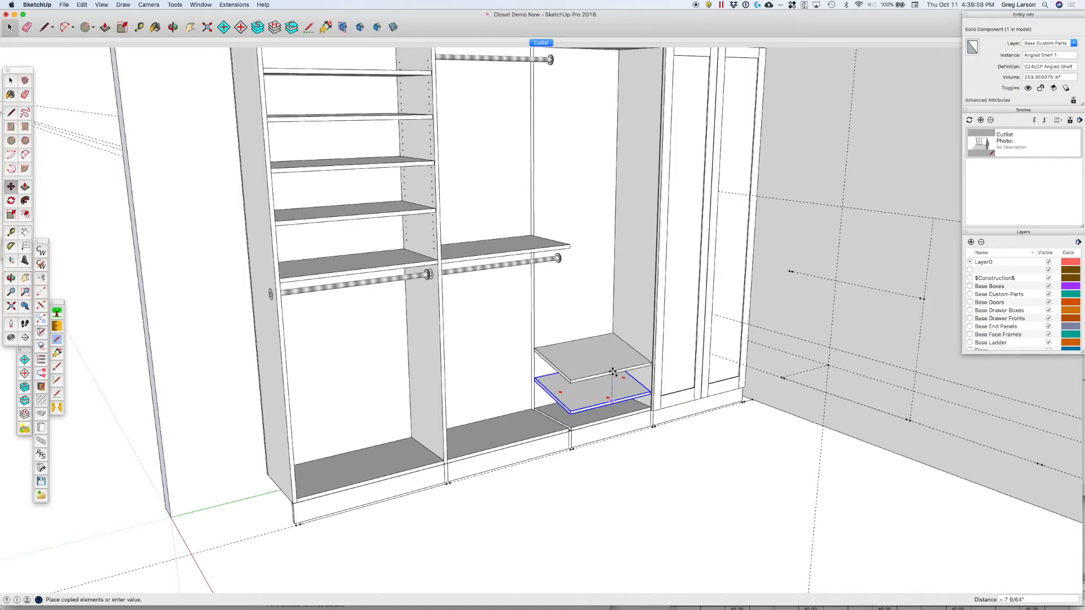
click(612, 371)
text(8)
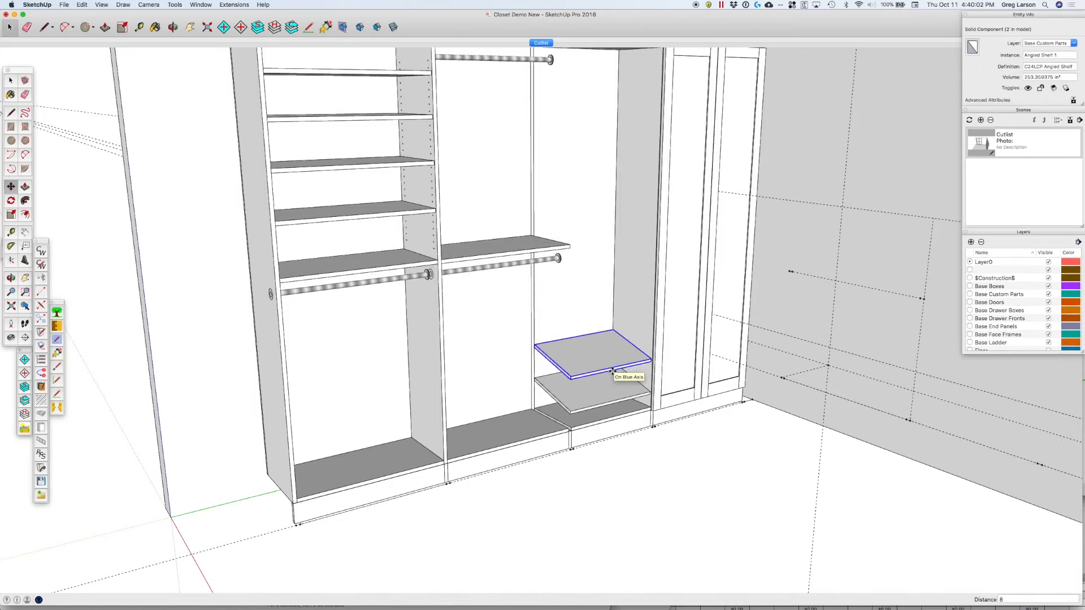
text(8)
key(Return)
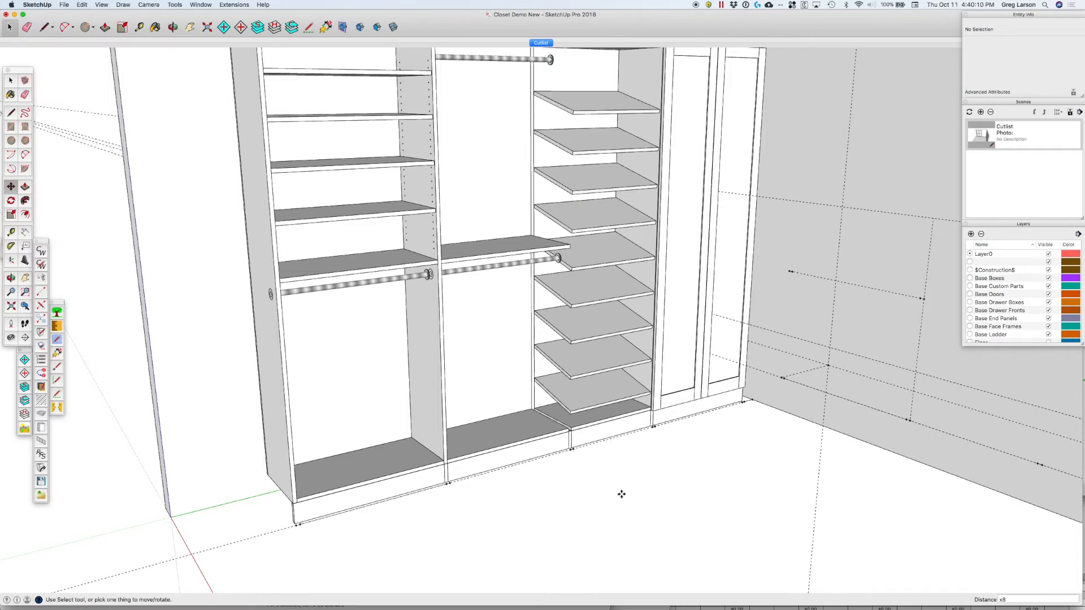
key(space)
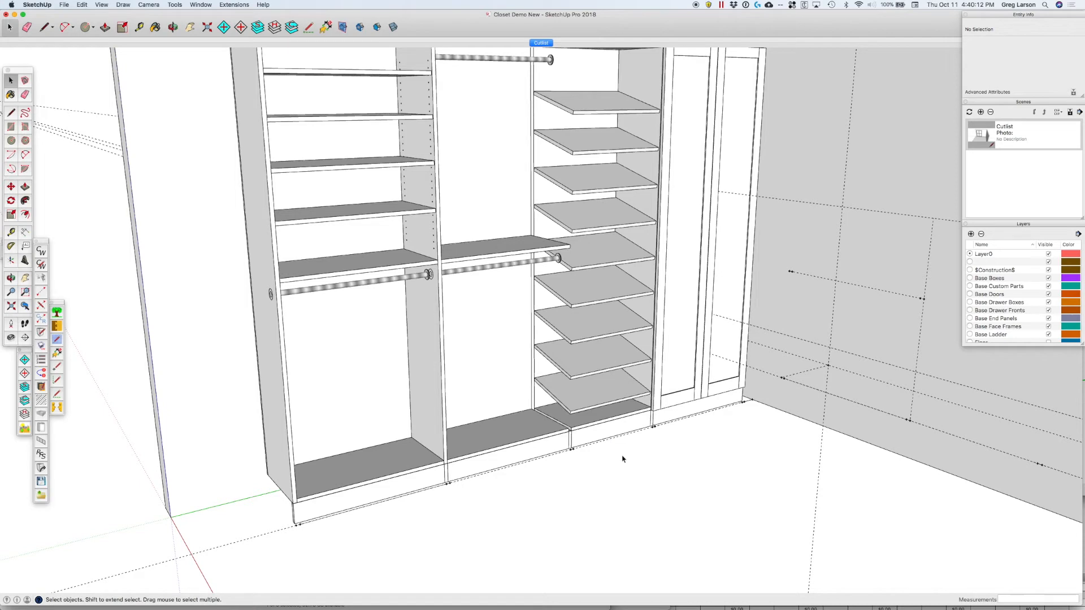
Copy the rail from the lowest angled shelf in Closet Demo 100818 and paste it on the matching shelf's front edge in Closet Demo New.
scroll(618, 479, down, 4)
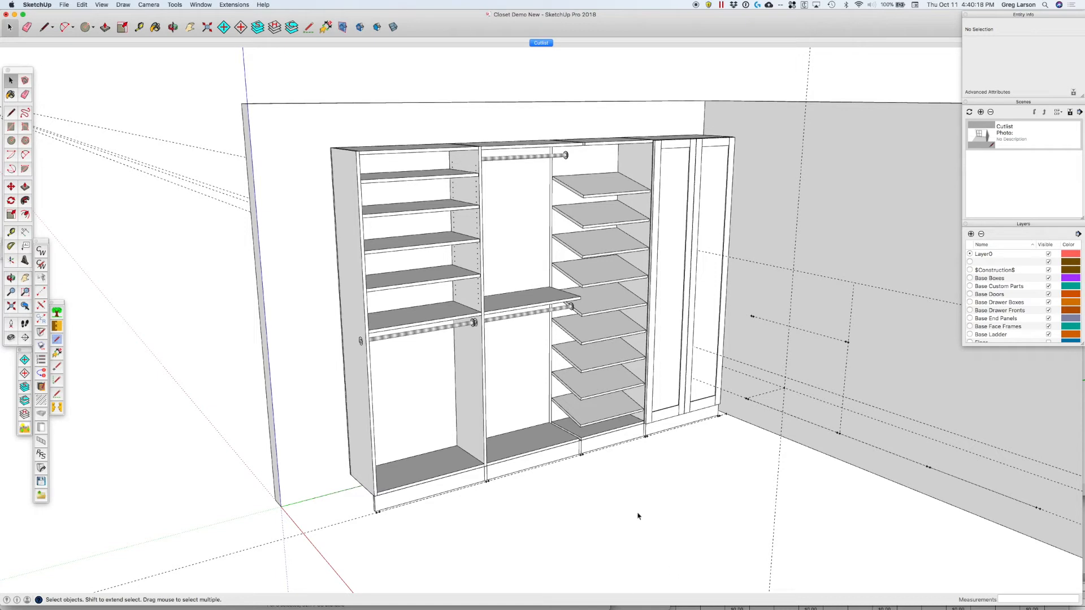
click(199, 5)
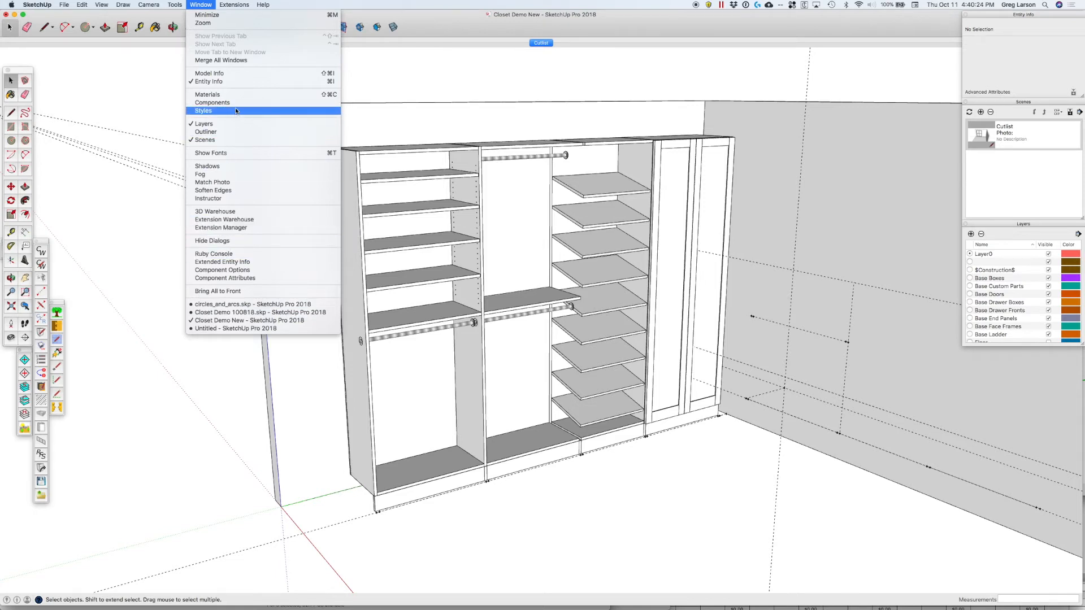
click(227, 312)
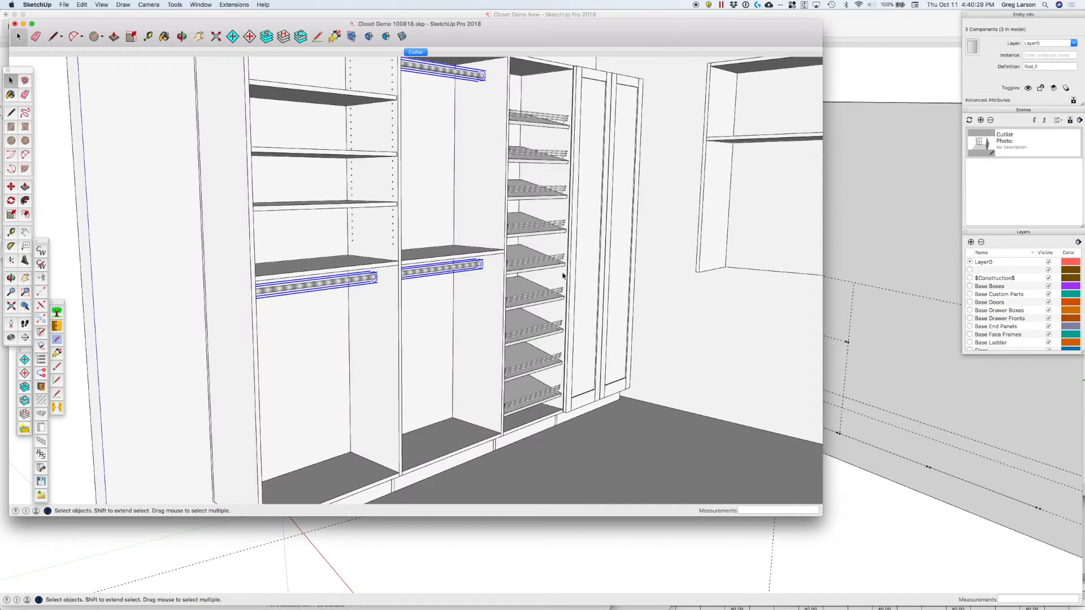
click(539, 396)
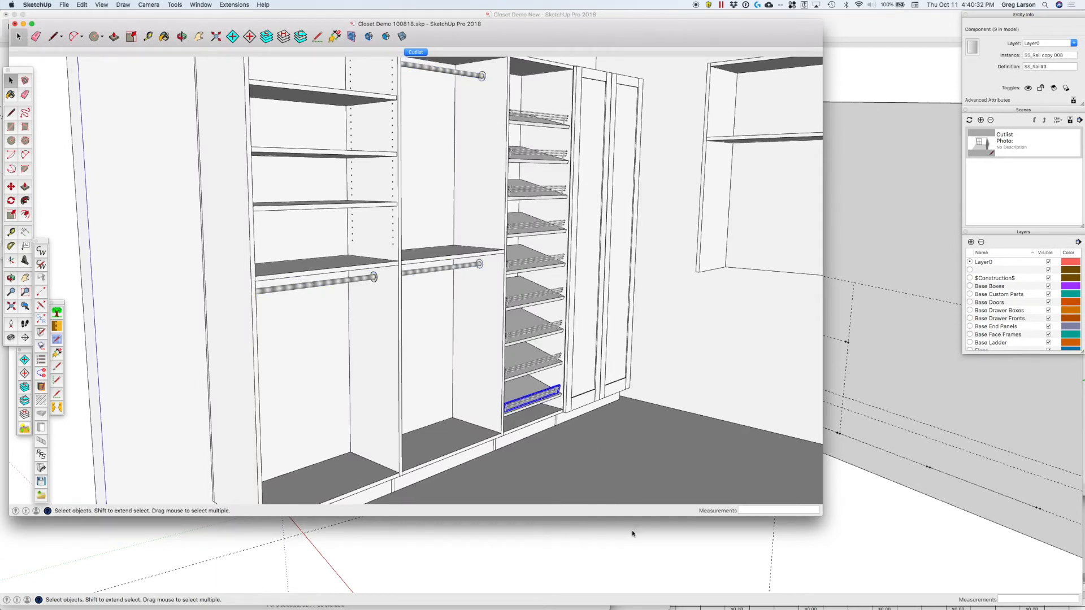
click(612, 553)
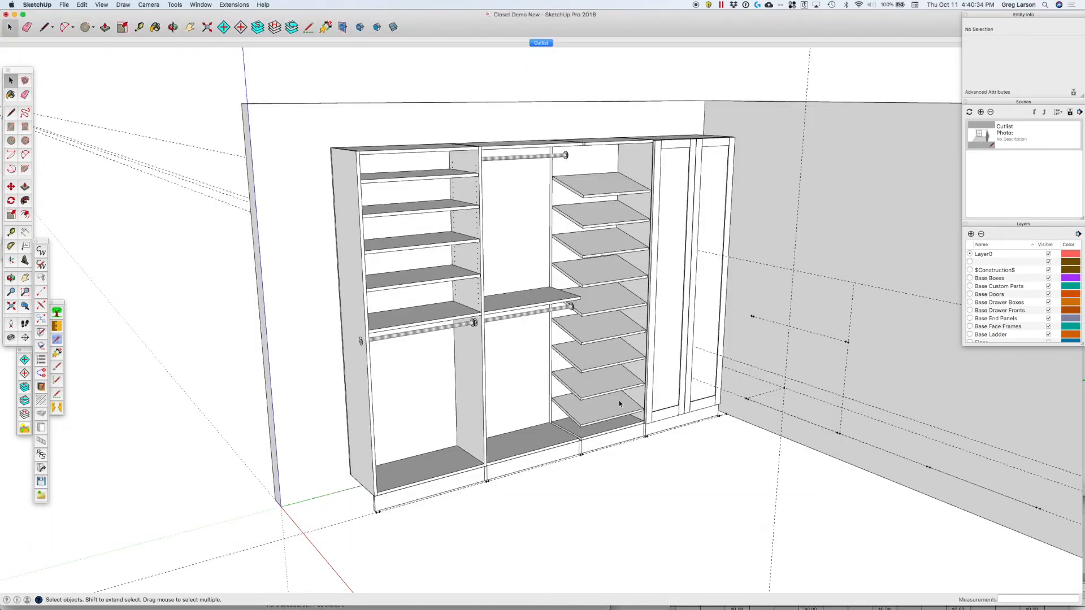
key(super+v)
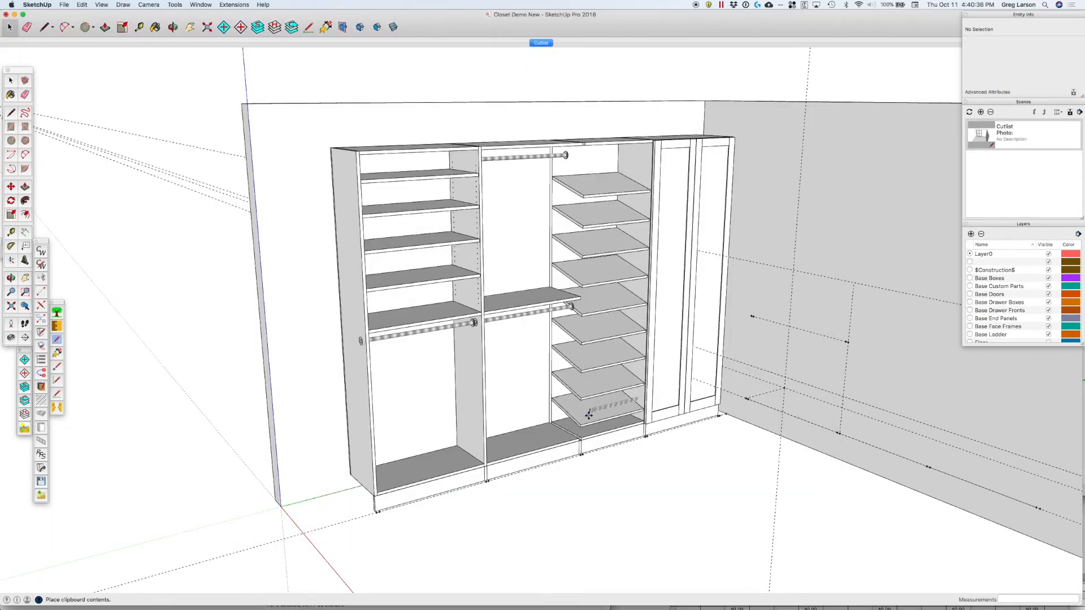
click(582, 422)
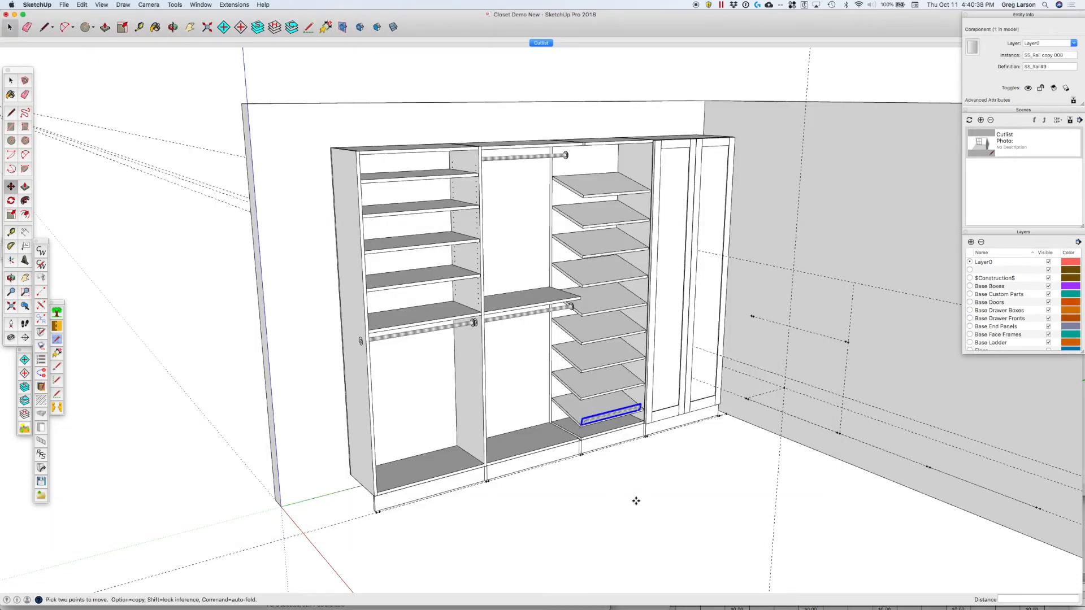
click(637, 471)
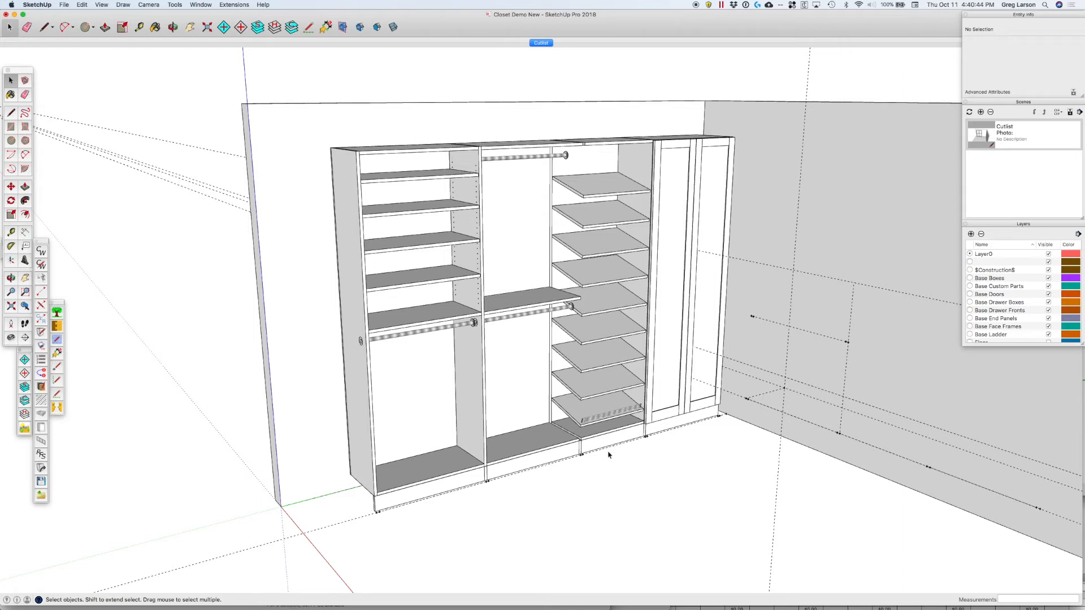
Create a Tape Measure guide line along the lower side edge of the topmost angled shelf, seen from below.
scroll(607, 471, down, 1)
scroll(607, 471, up, 1)
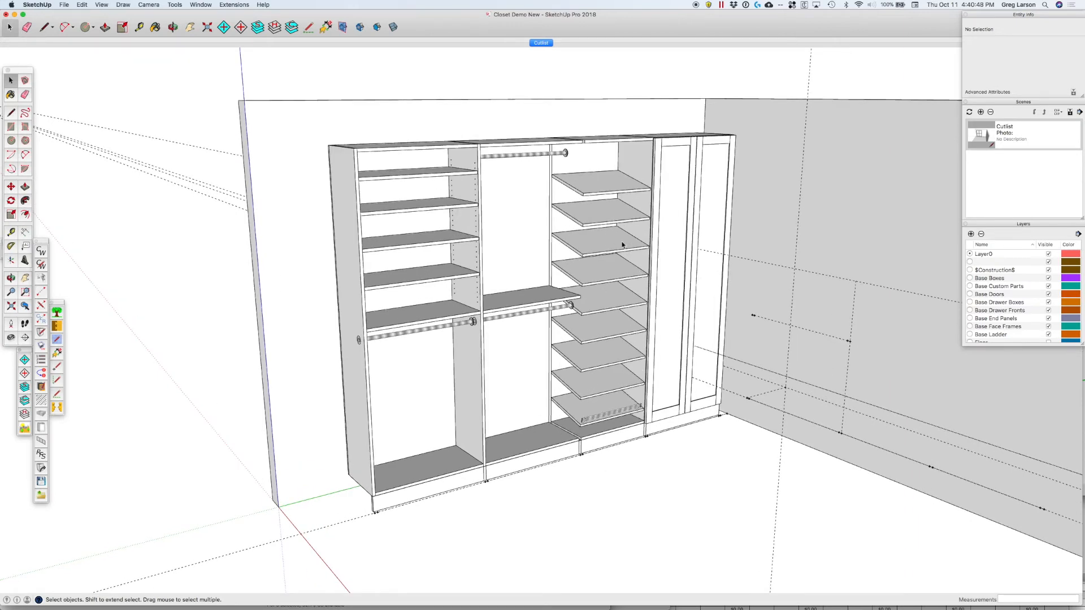
scroll(623, 245, up, 2)
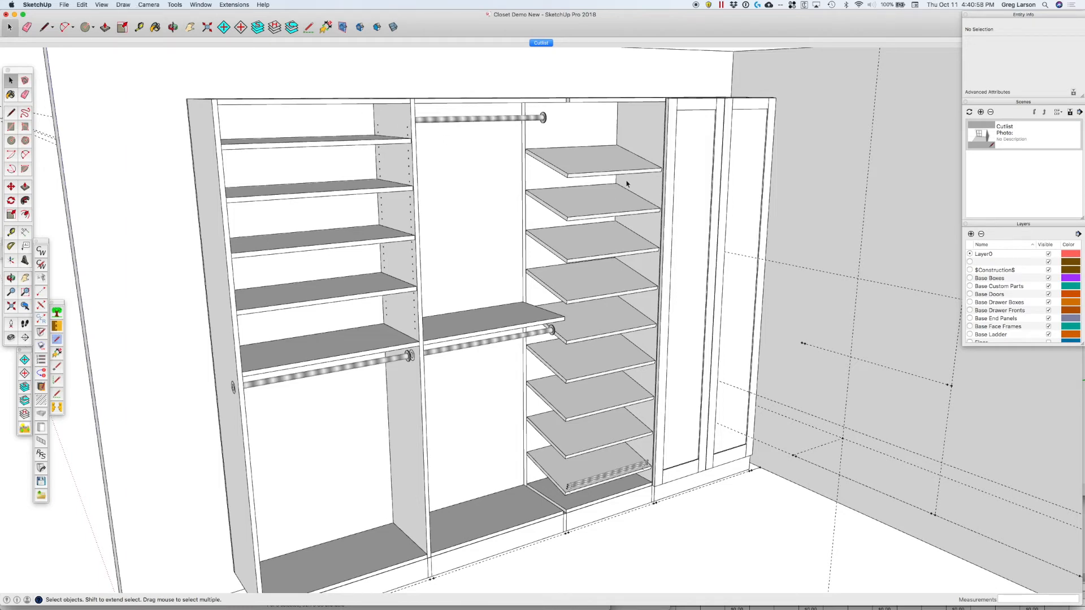
key(o)
drag(618, 237, 783, 132)
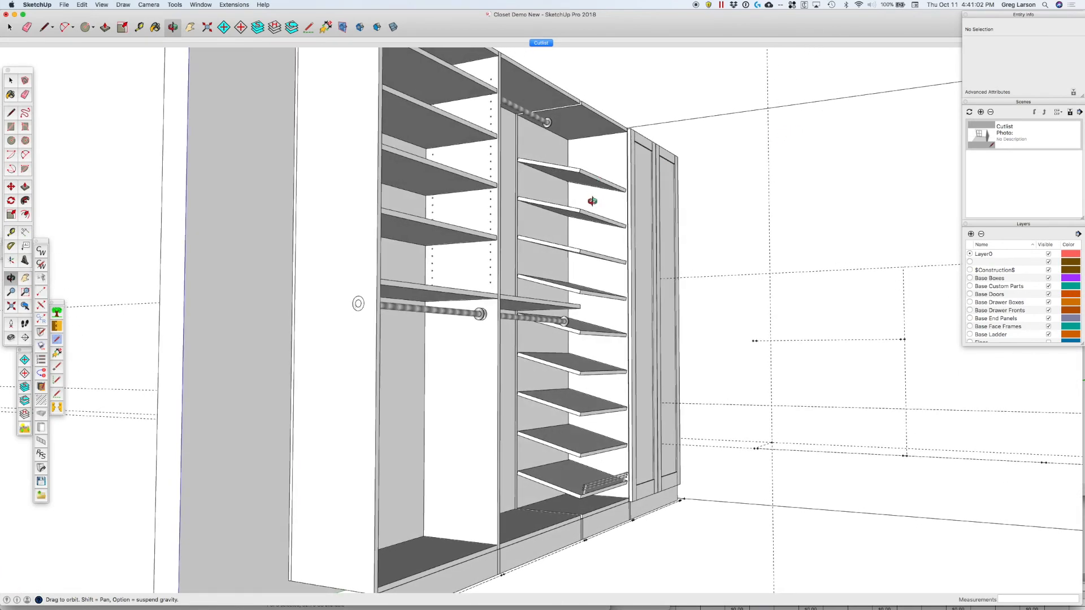
scroll(594, 195, up, 8)
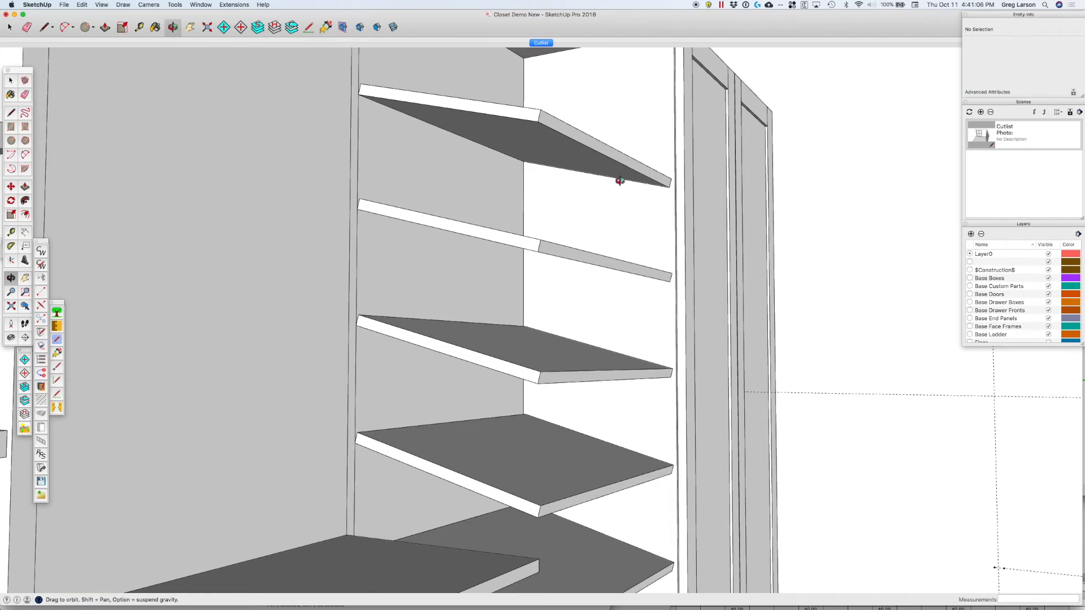
scroll(620, 180, down, 5)
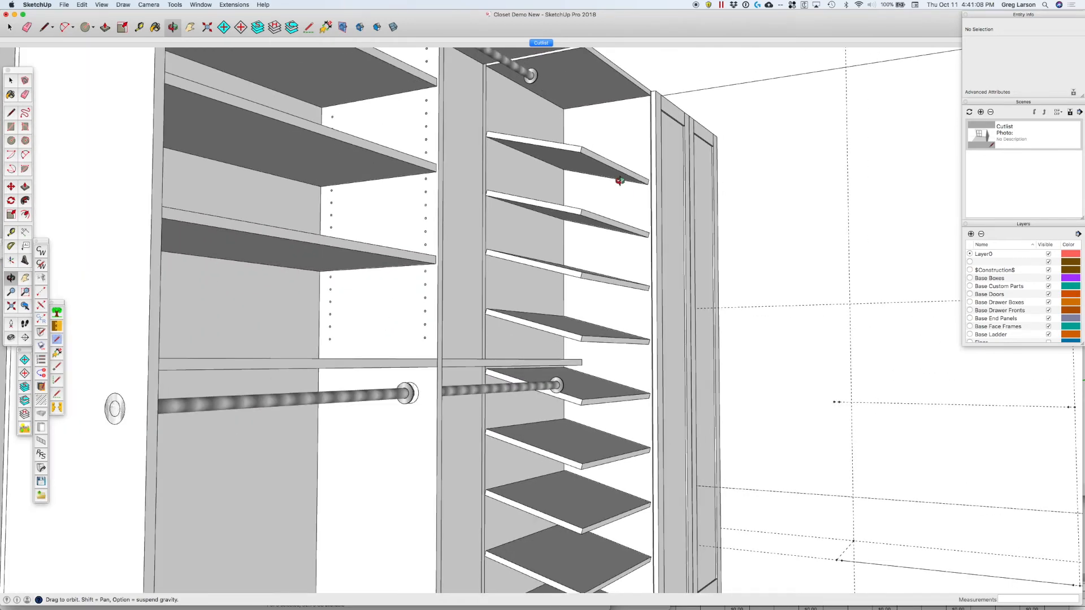
scroll(620, 180, down, 10)
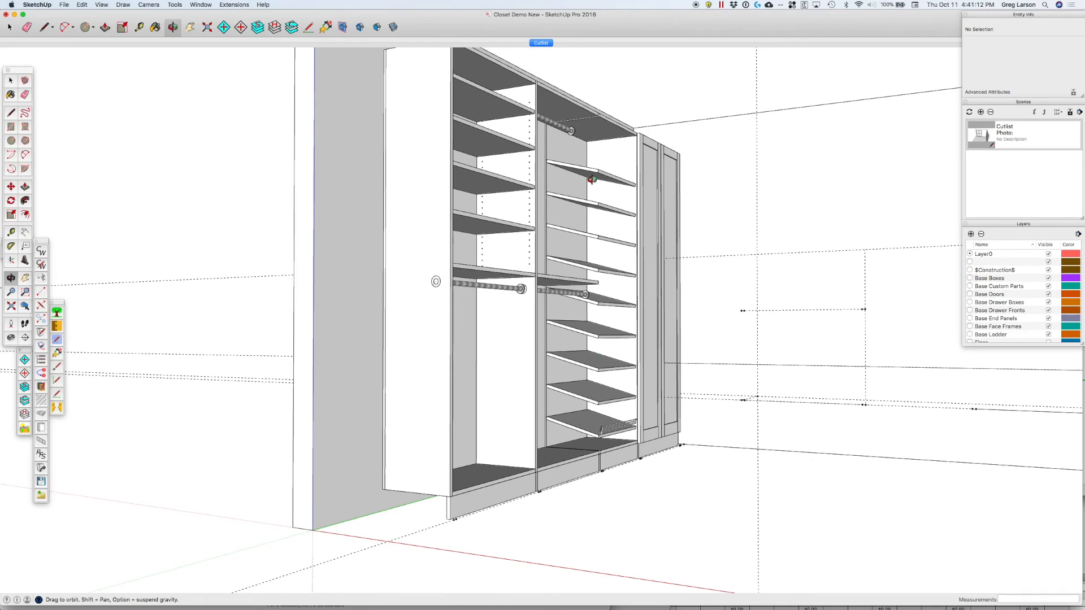
scroll(592, 179, up, 12)
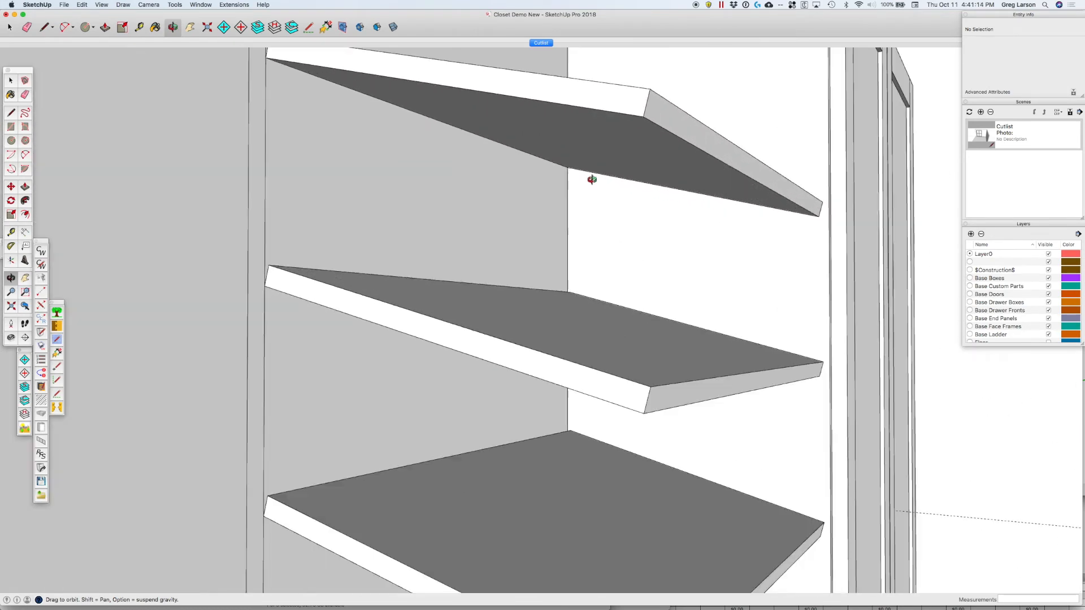
key(space)
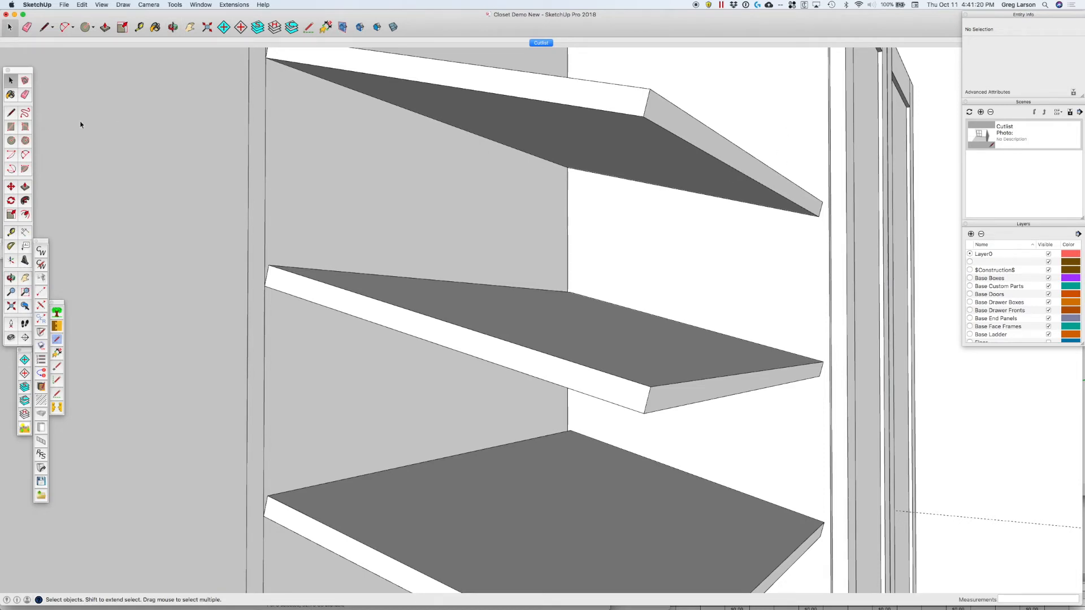
click(11, 232)
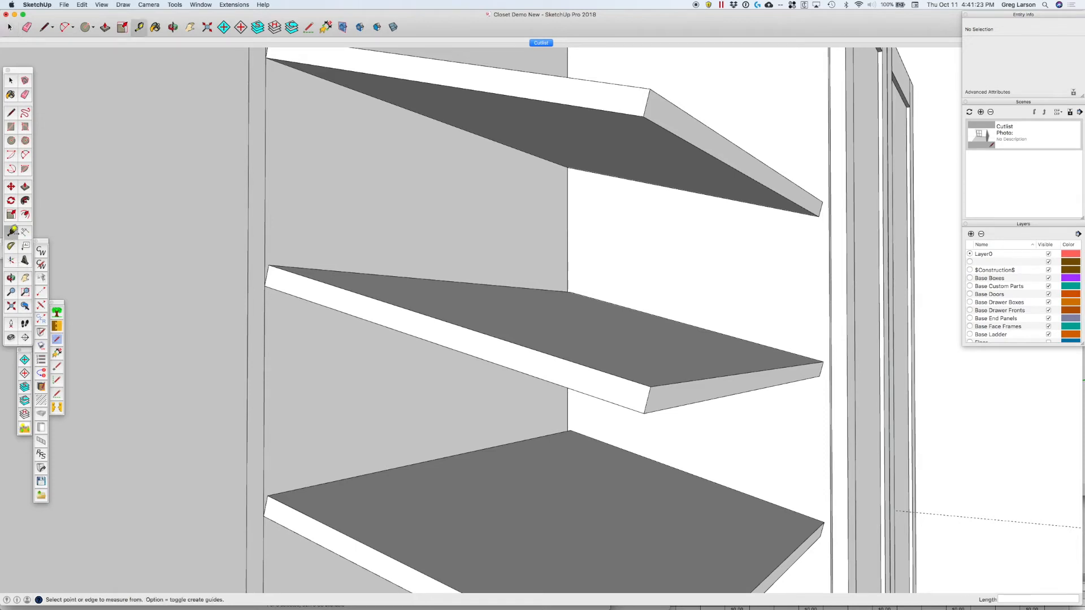
click(679, 183)
click(680, 186)
scroll(750, 256, down, 3)
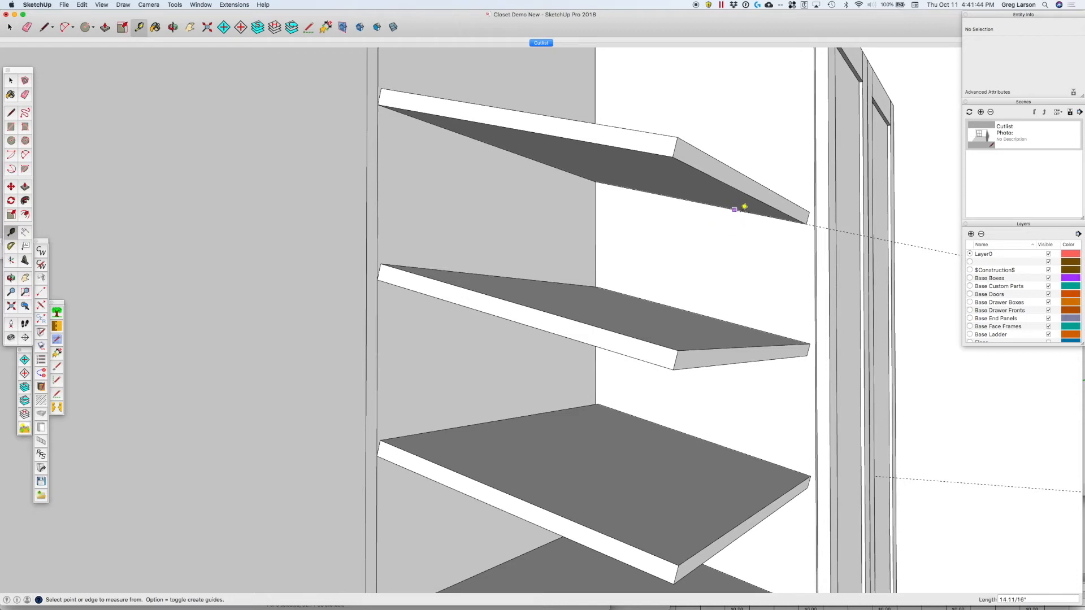
scroll(747, 210, down, 1)
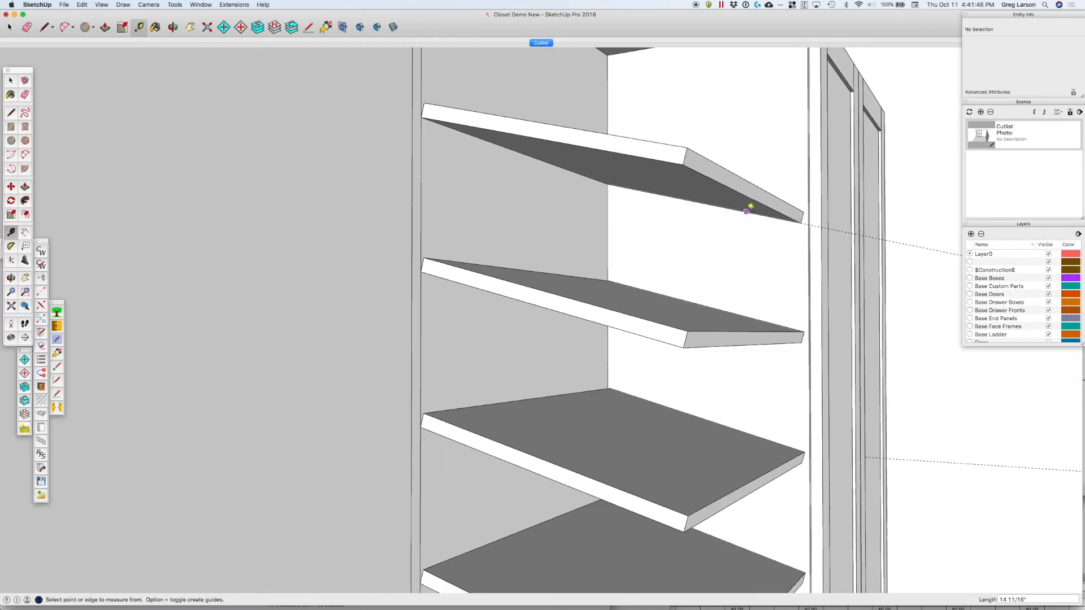
scroll(747, 210, up, 1)
key(space)
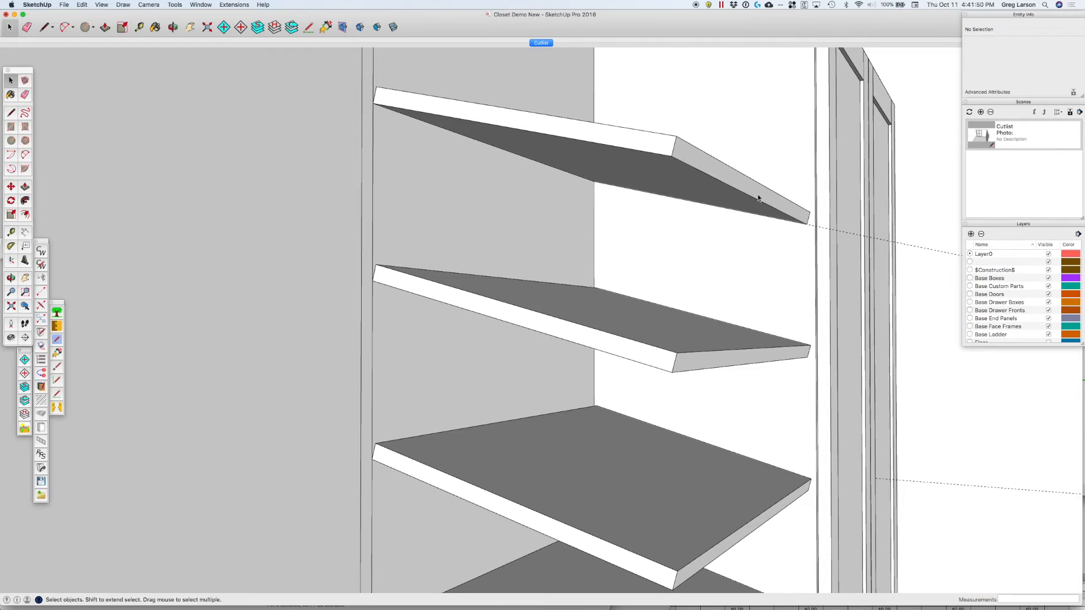
Draw a 2-inch construction line along the topmost angled shelf's lower side edge, starting at its back corner.
scroll(577, 186, up, 5)
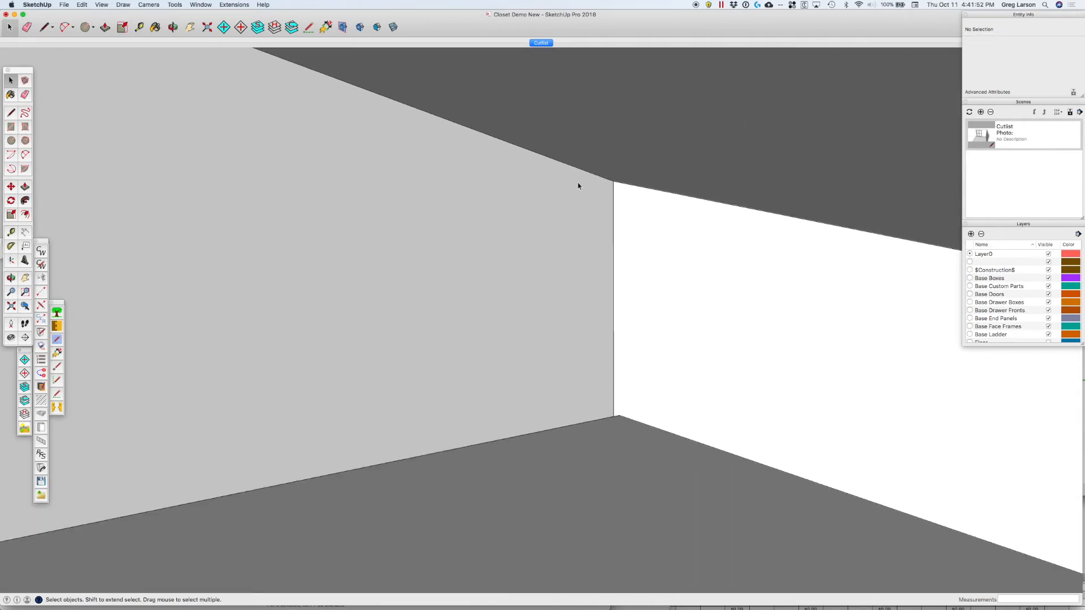
scroll(577, 185, down, 3)
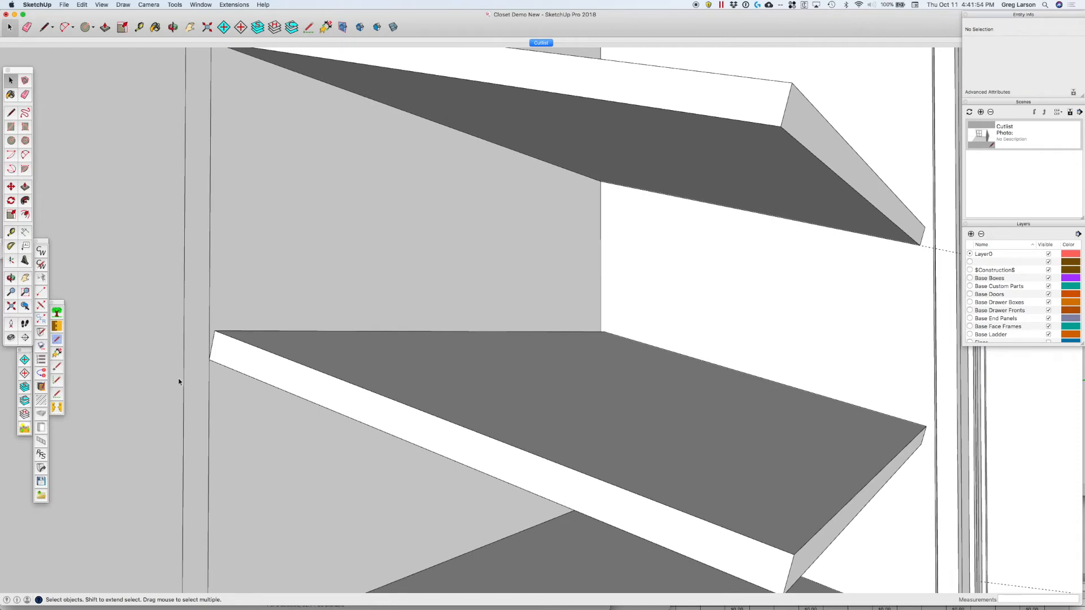
click(57, 395)
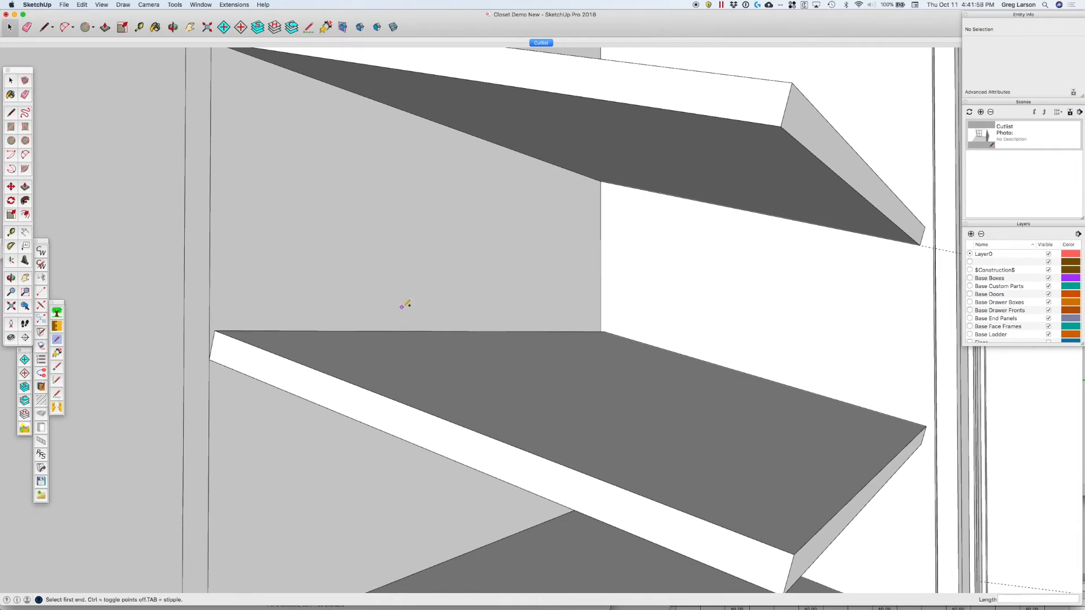
click(600, 180)
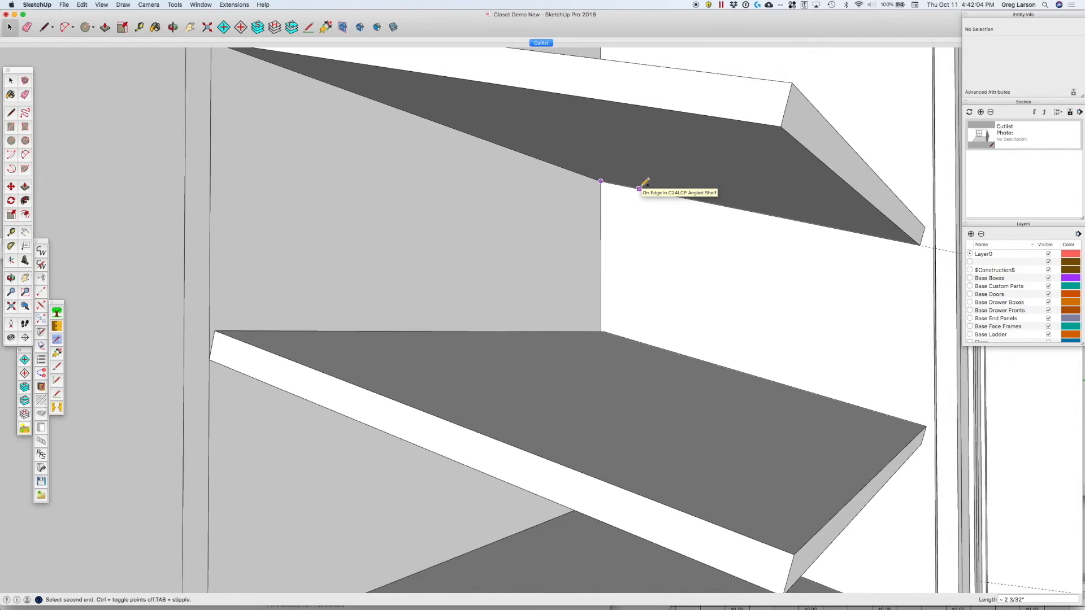
text(2)
key(Return)
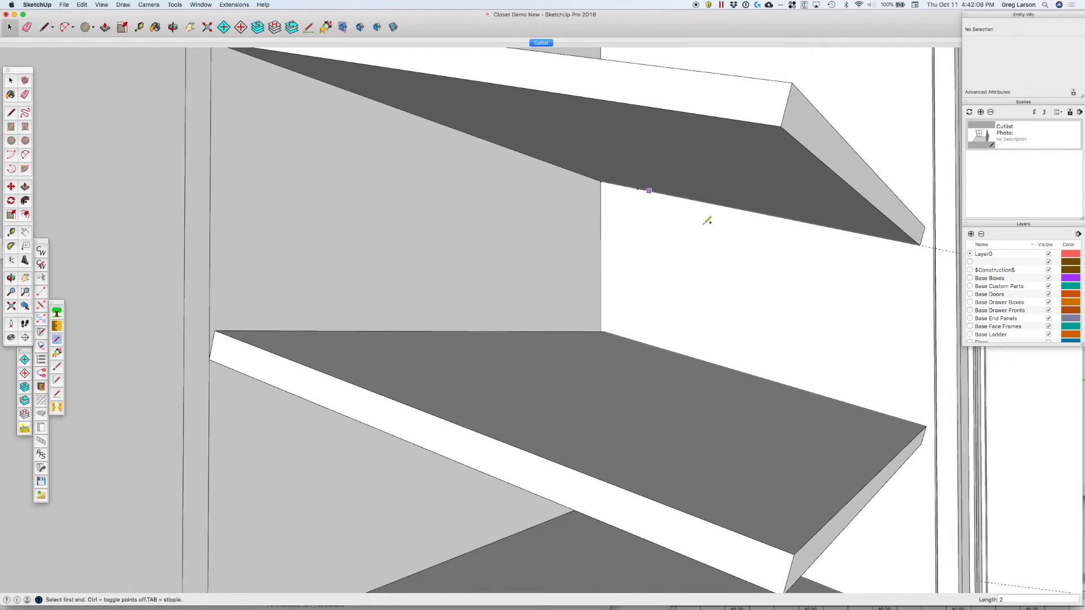
Draw a second 2-inch construction line on the same lower shelf edge, starting at its front corner and running toward the back.
click(920, 245)
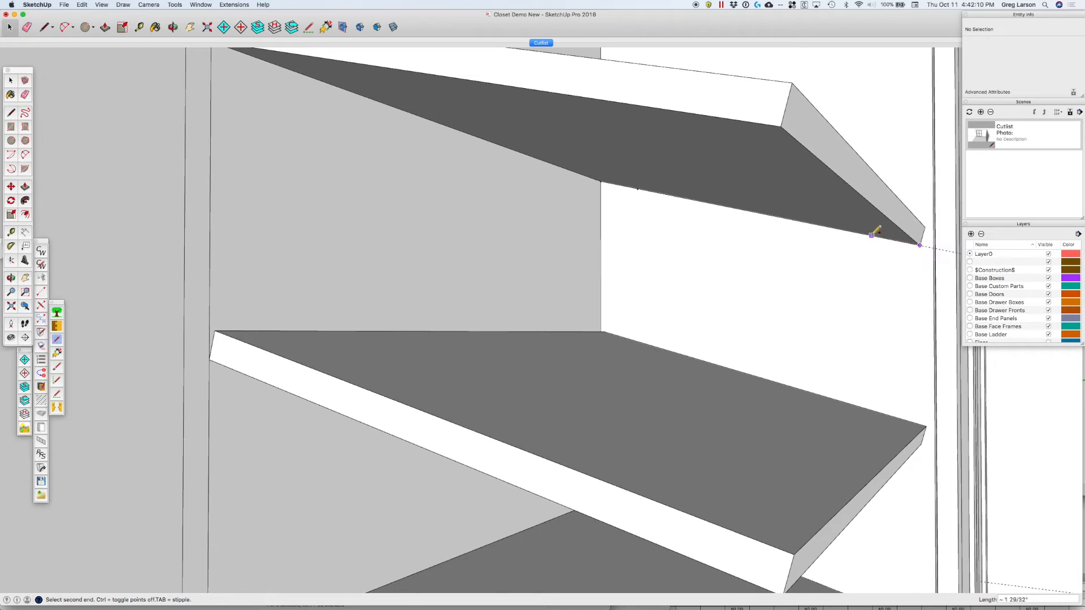
text(2)
key(Return)
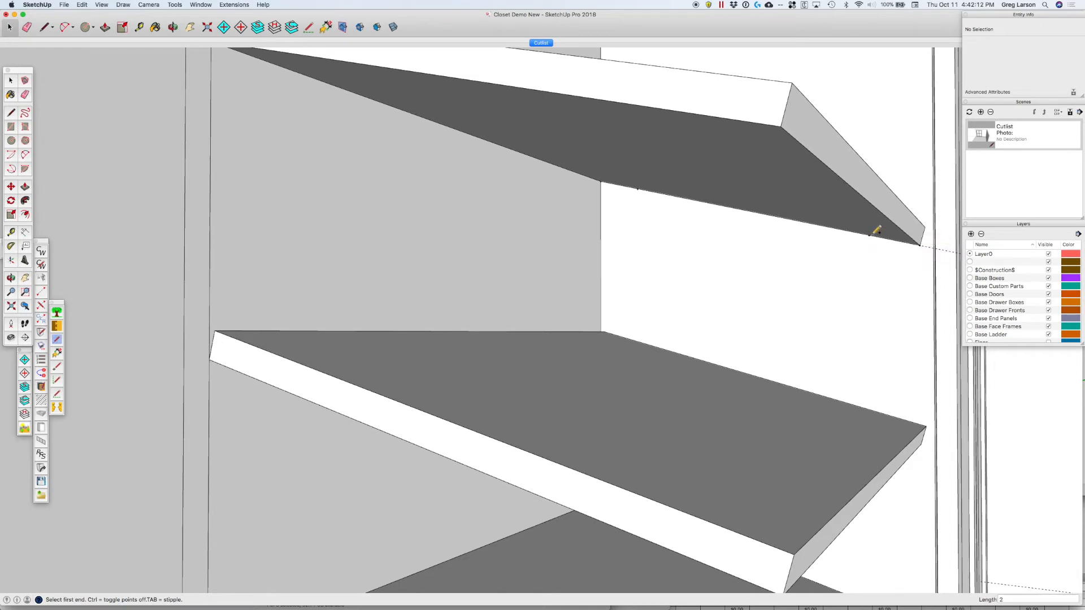
key(space)
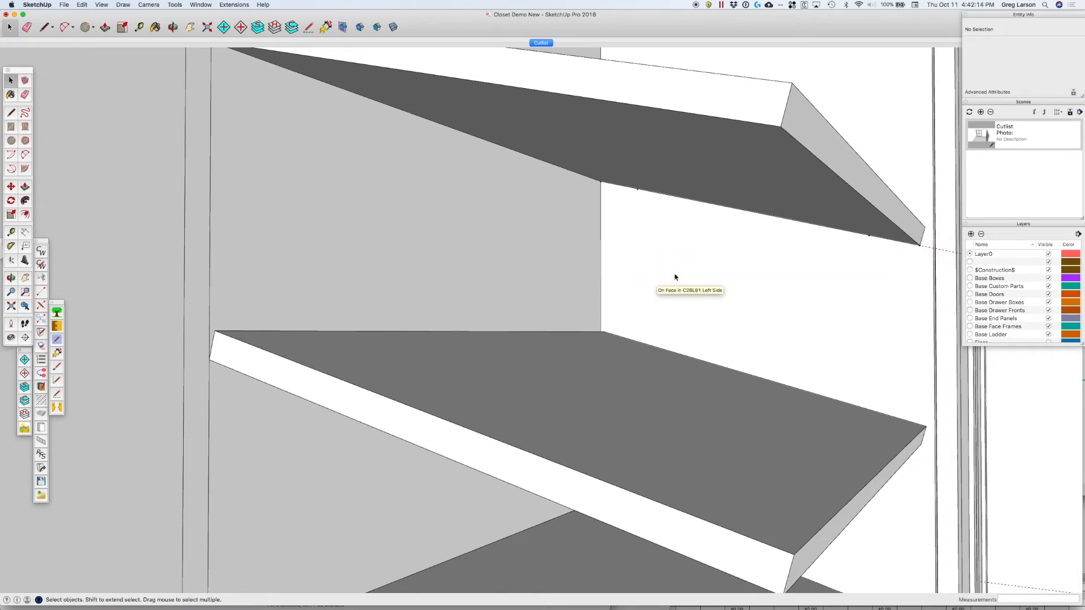
scroll(714, 251, down, 2)
scroll(714, 251, up, 1)
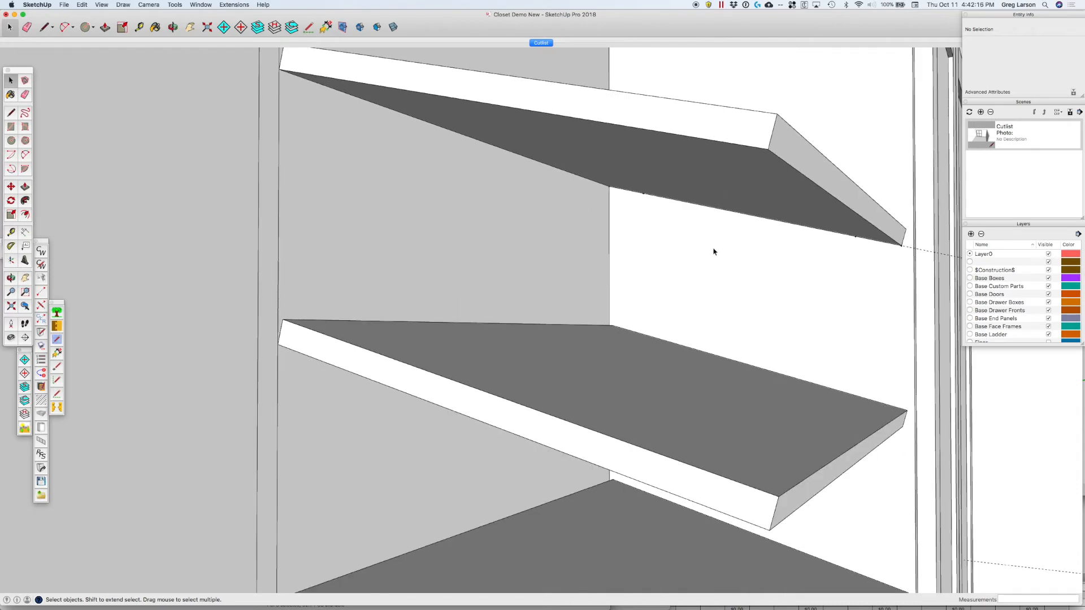
Hide the topmost angled shelf so the construction marks on the side panel behind it are exposed.
scroll(714, 251, down, 1)
click(720, 184)
right_click(720, 184)
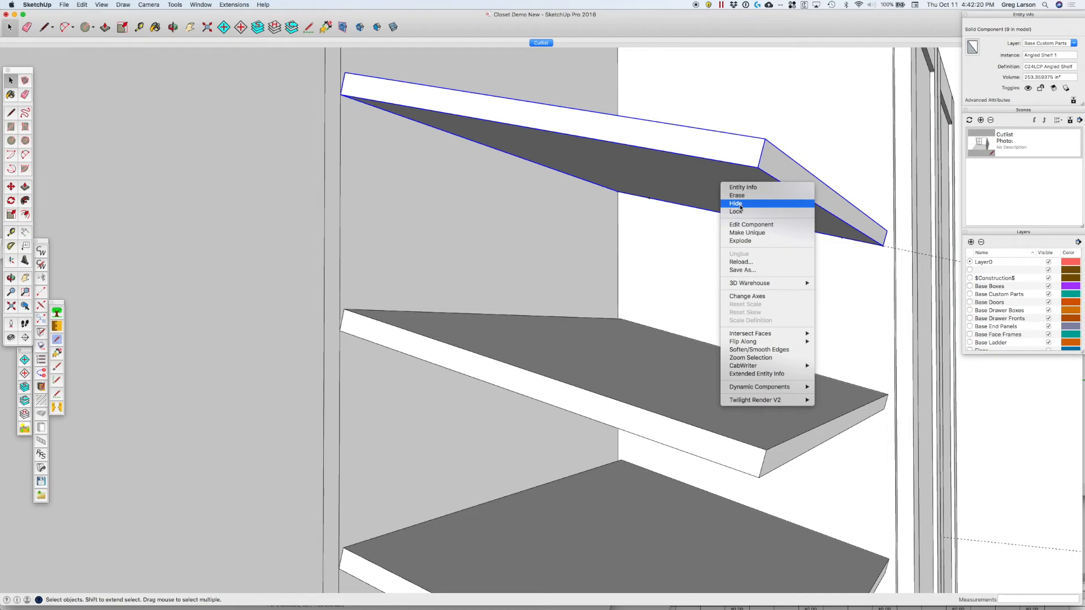
click(740, 208)
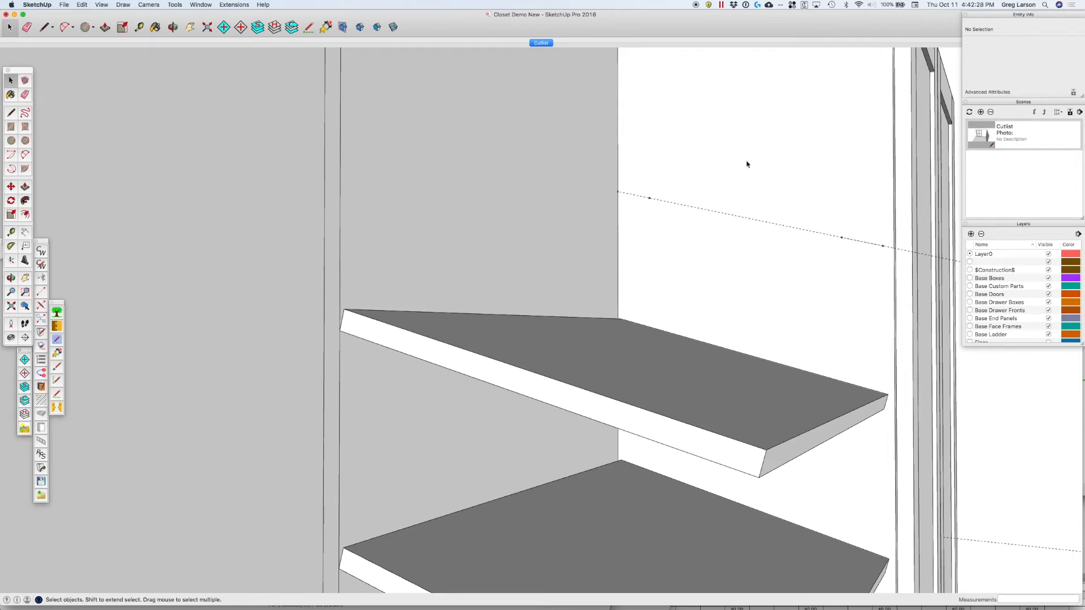
Unlock the Left Side panel beside the angled shelves and open it for editing.
click(769, 151)
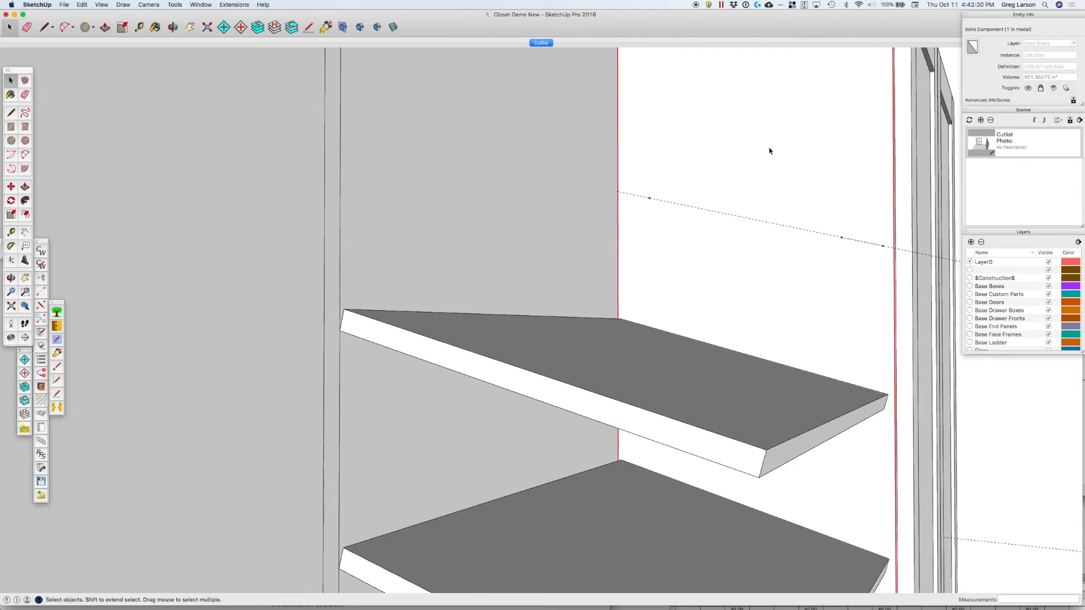
right_click(694, 162)
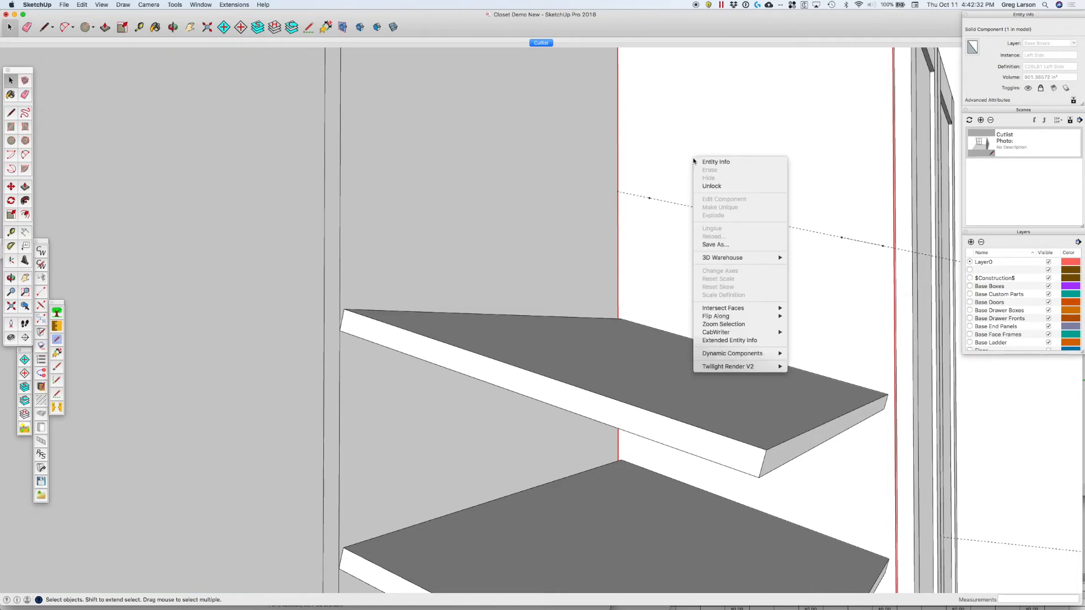
click(712, 186)
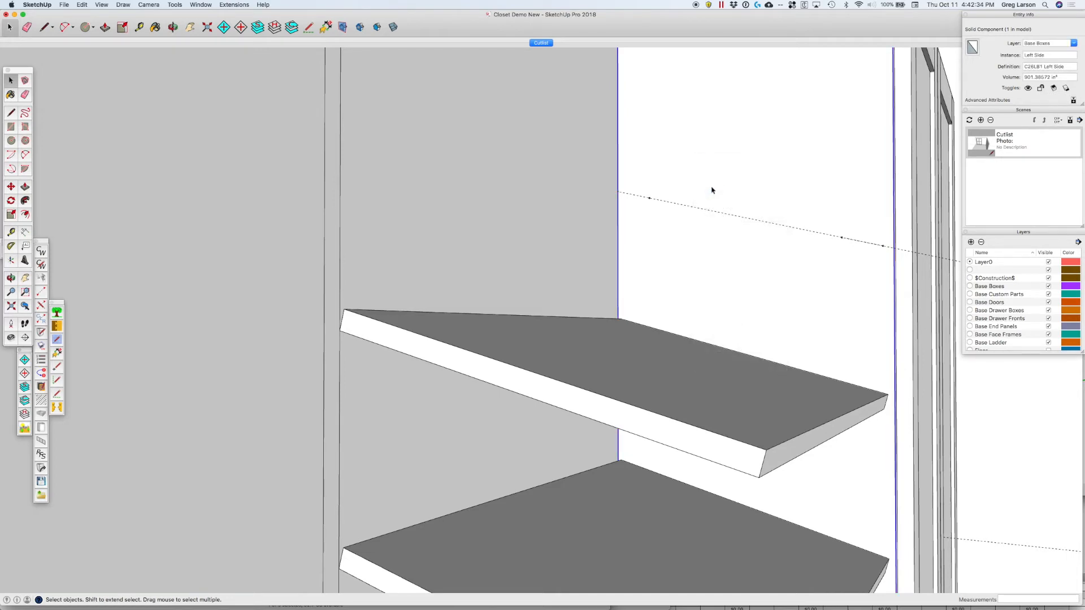
click(691, 186)
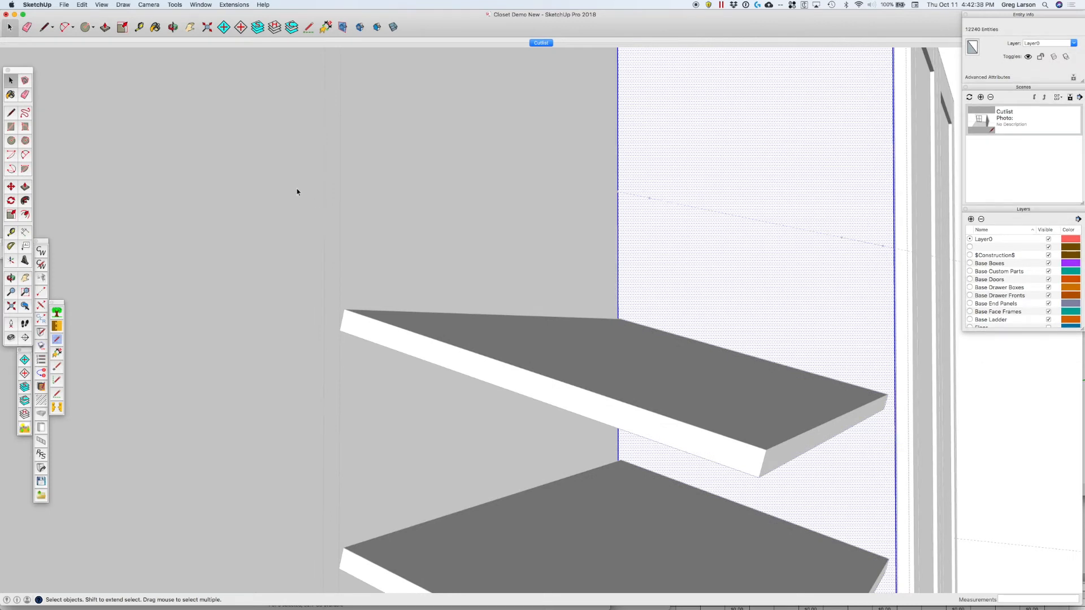
Draw a circle of 2.5 mm radius on the side panel at the inner end of each 2-inch construction line.
click(12, 142)
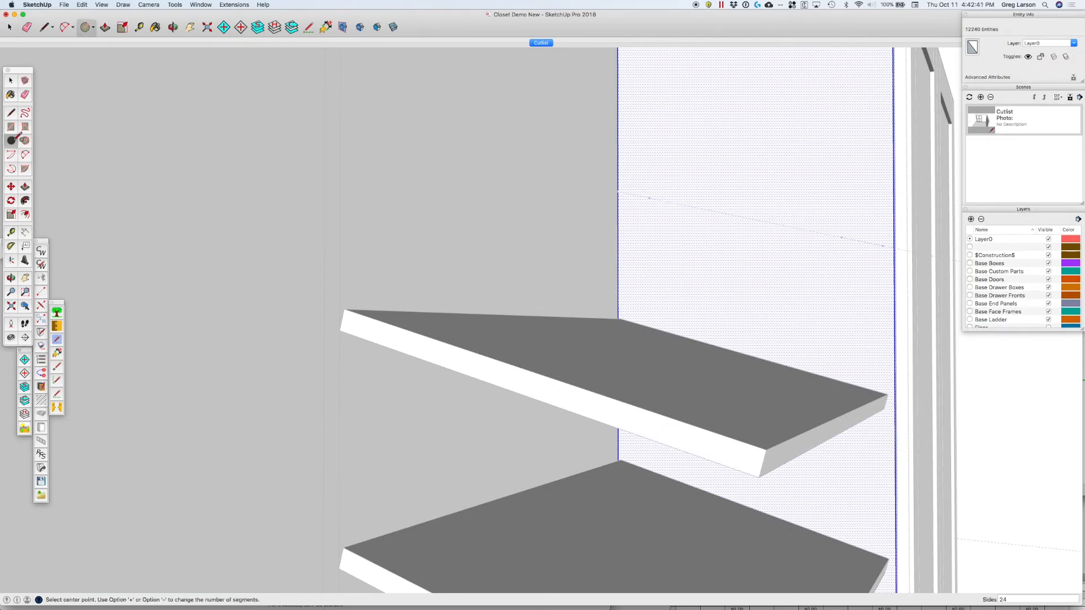
click(650, 197)
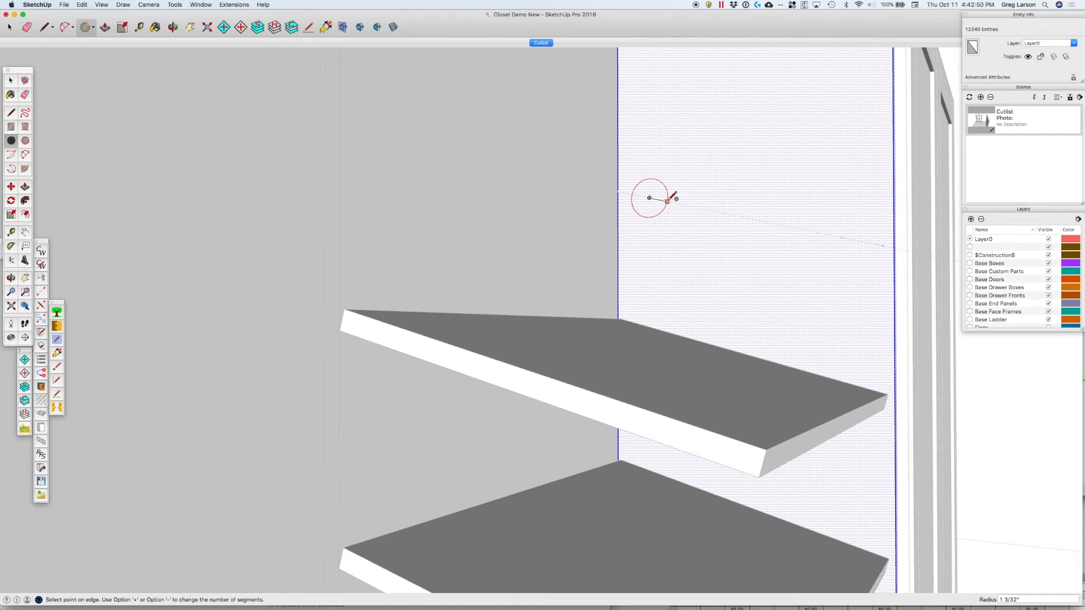
text(2.5mm)
key(Return)
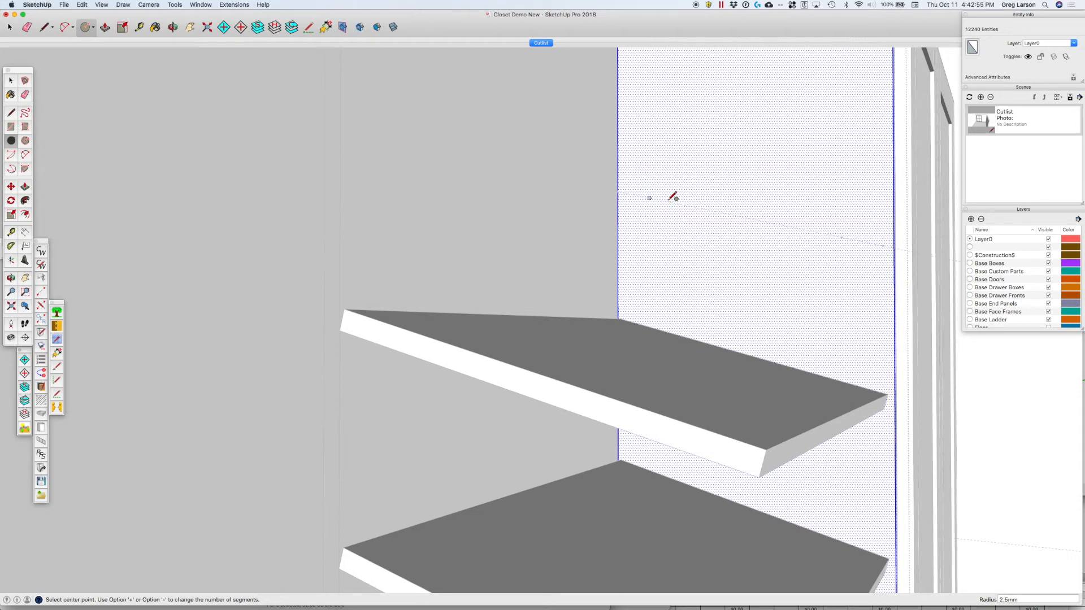
click(843, 238)
text(2)
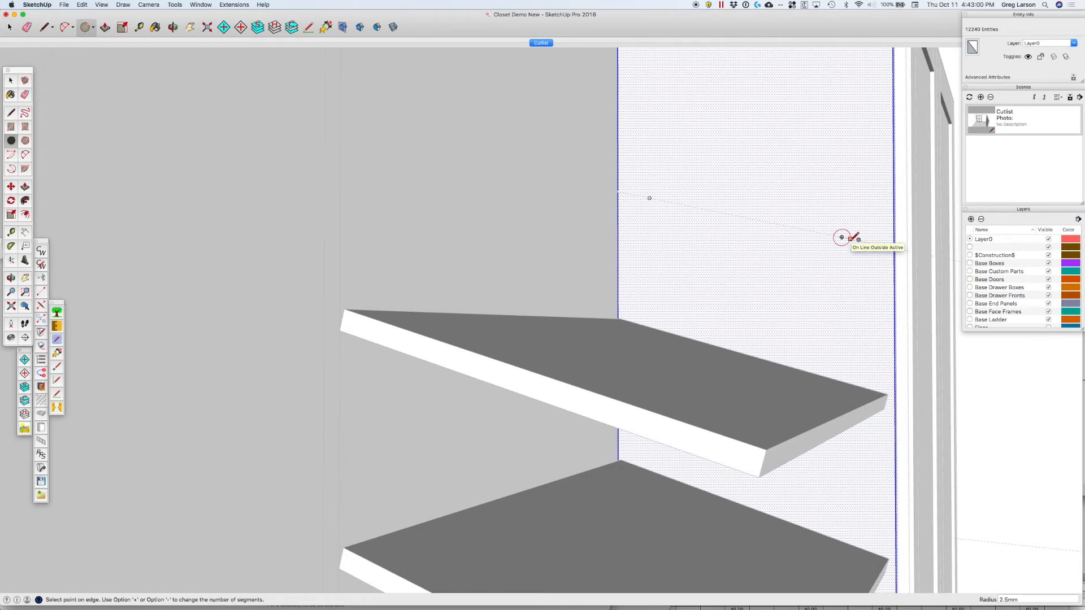
text(.5mm)
key(Return)
key(space)
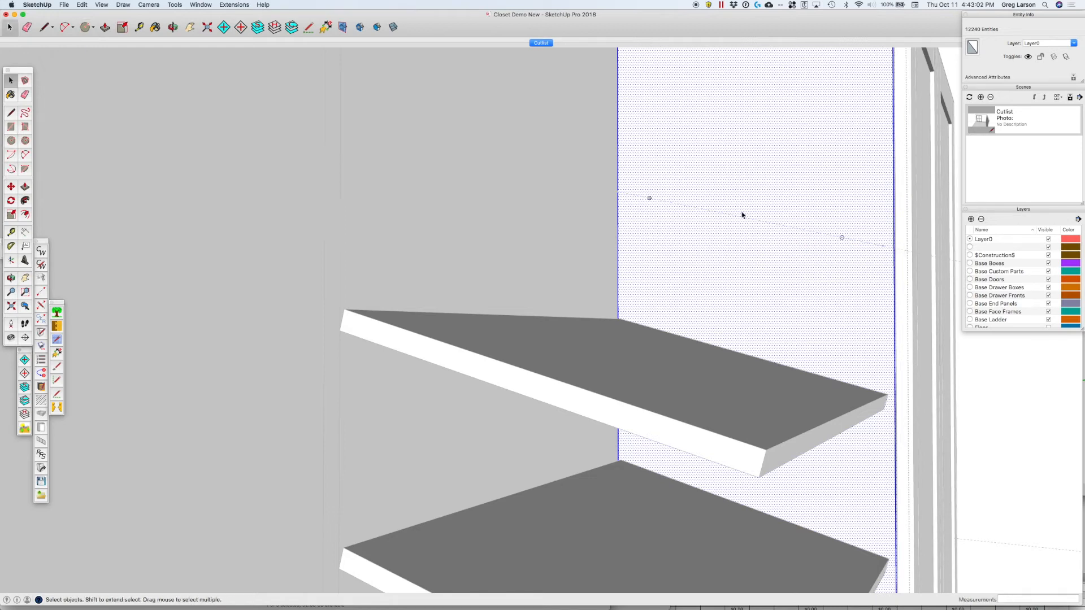
Copy both circles straight down the side panel as an x8 array that follows the shelf spacing.
click(695, 189)
scroll(808, 233, up, 3)
scroll(808, 232, down, 3)
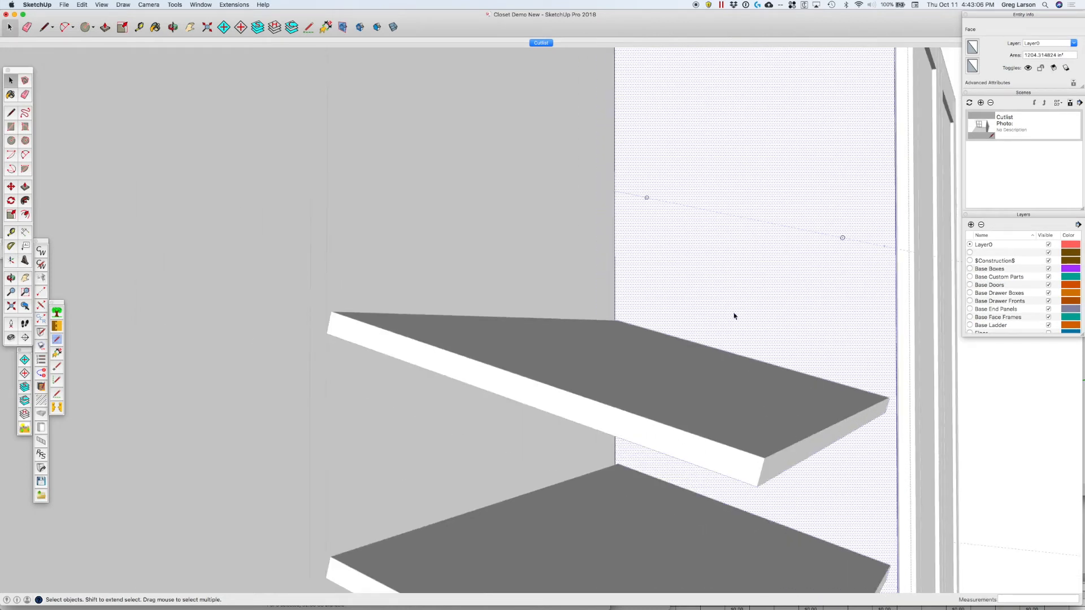
scroll(814, 253, up, 4)
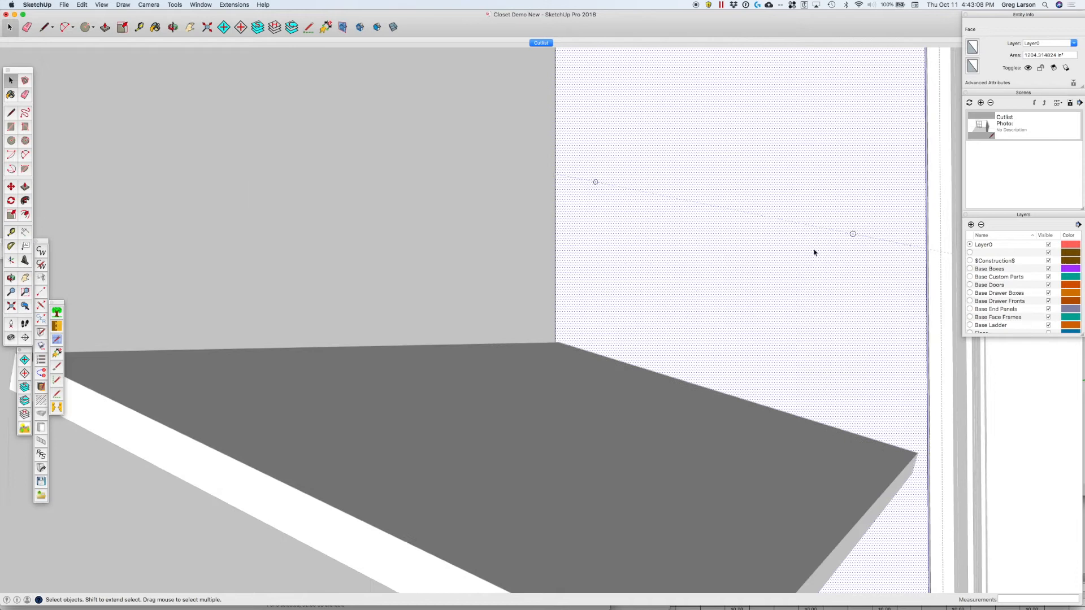
click(596, 182)
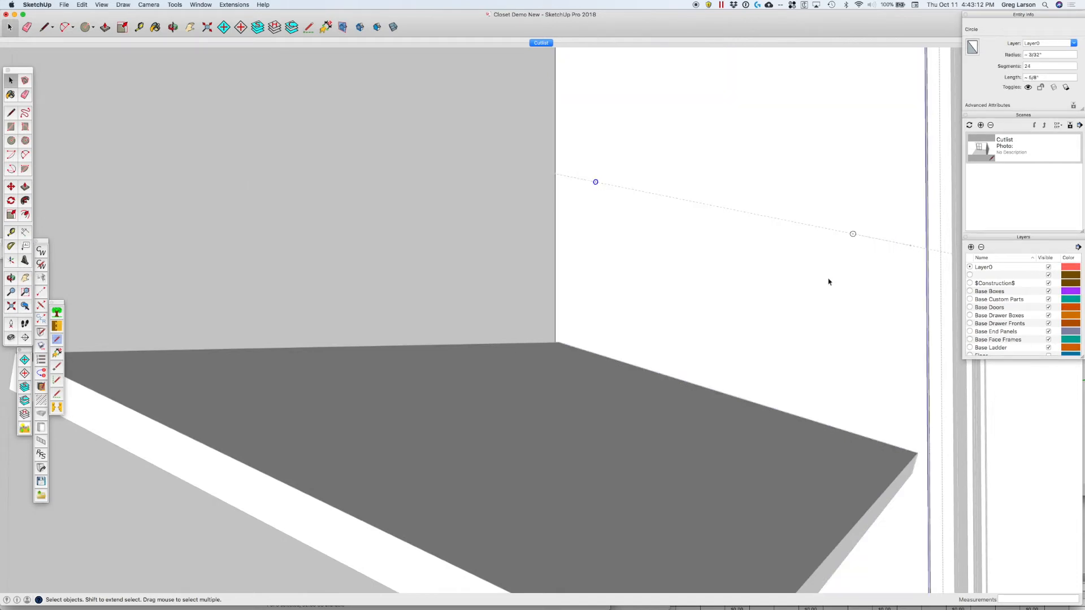
shift+click(854, 236)
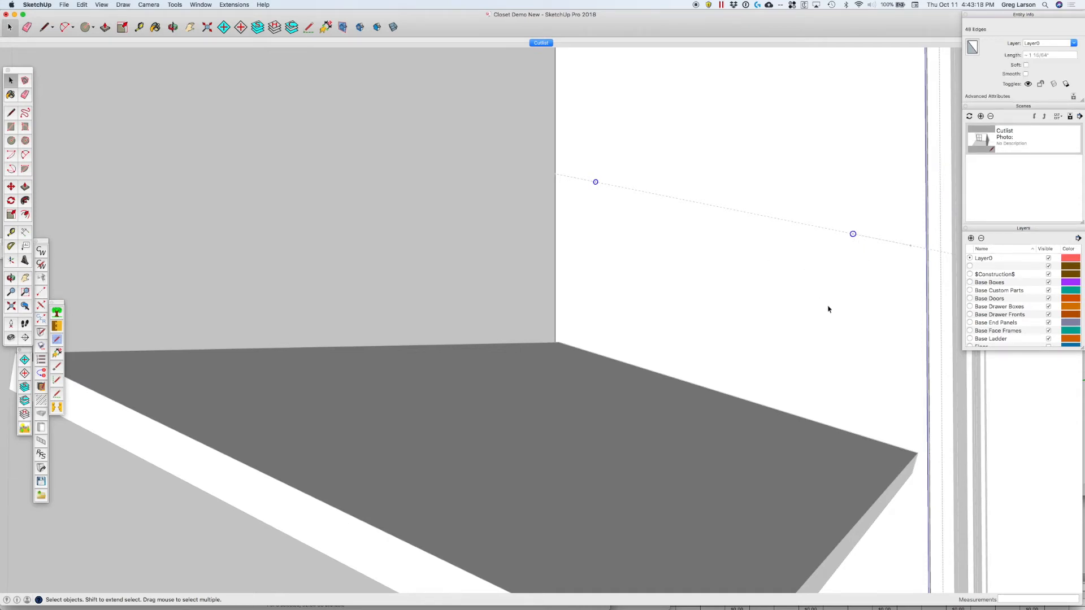
key(m)
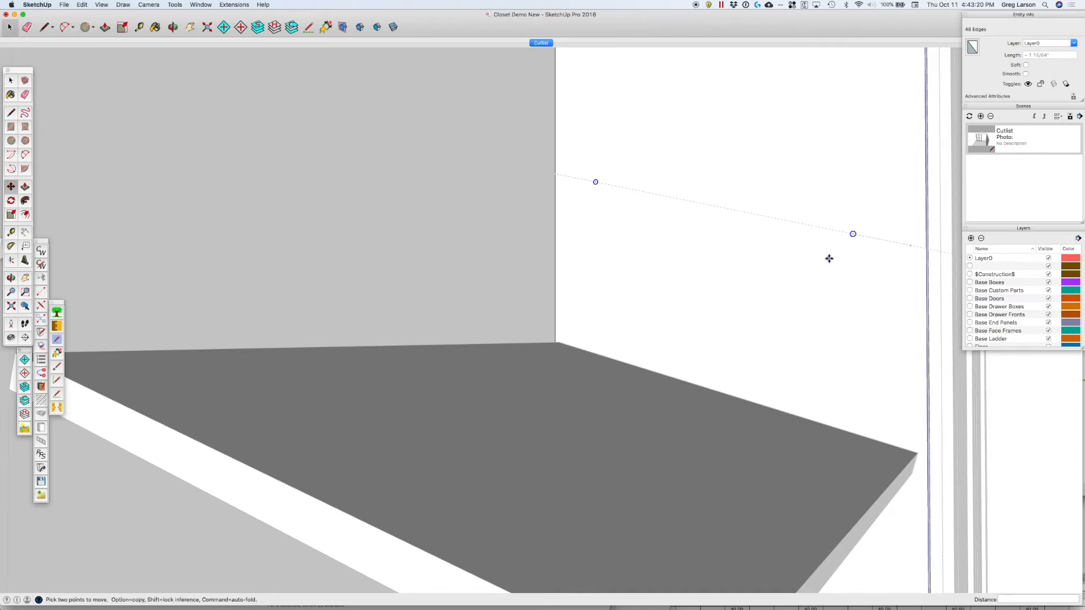
alt+click(853, 236)
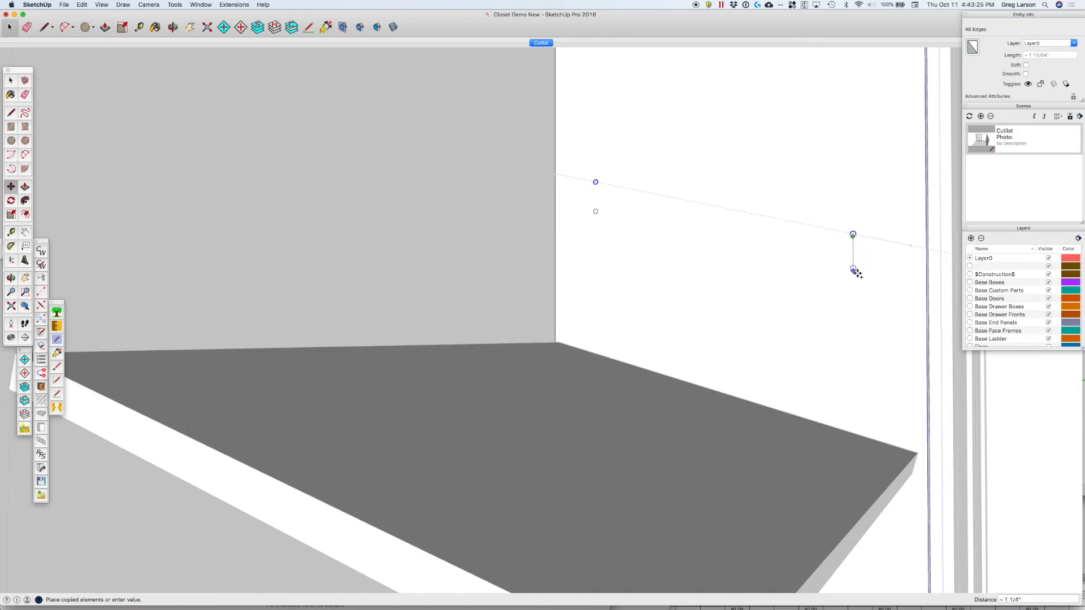
click(854, 309)
text(8)
key(Return)
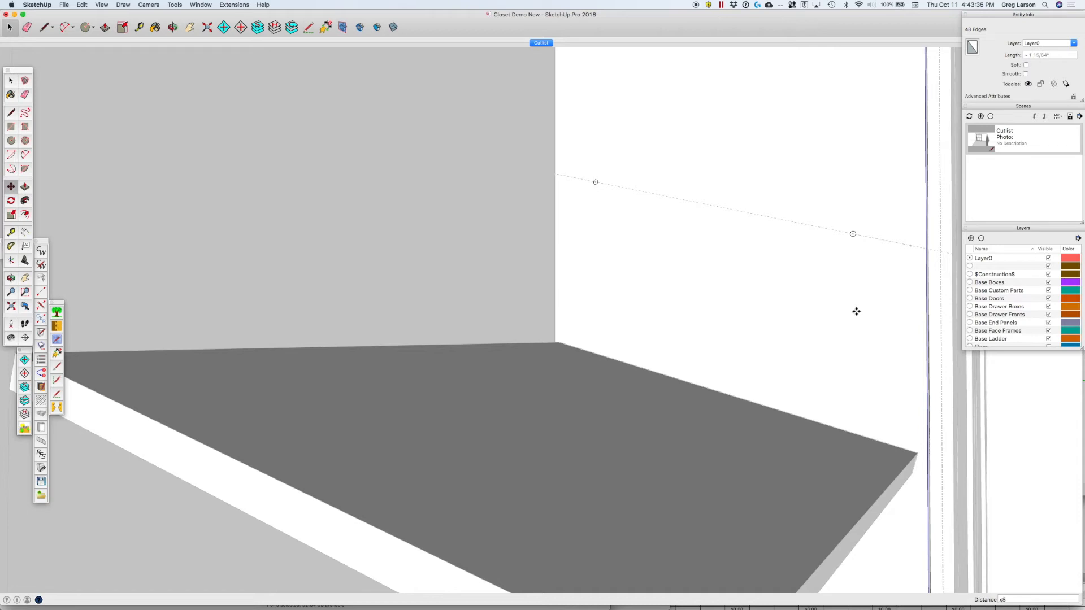
key(Return)
Leave the side panel's editing and examine the circles' positions under the angled shelves from below and from above.
scroll(763, 364, down, 1)
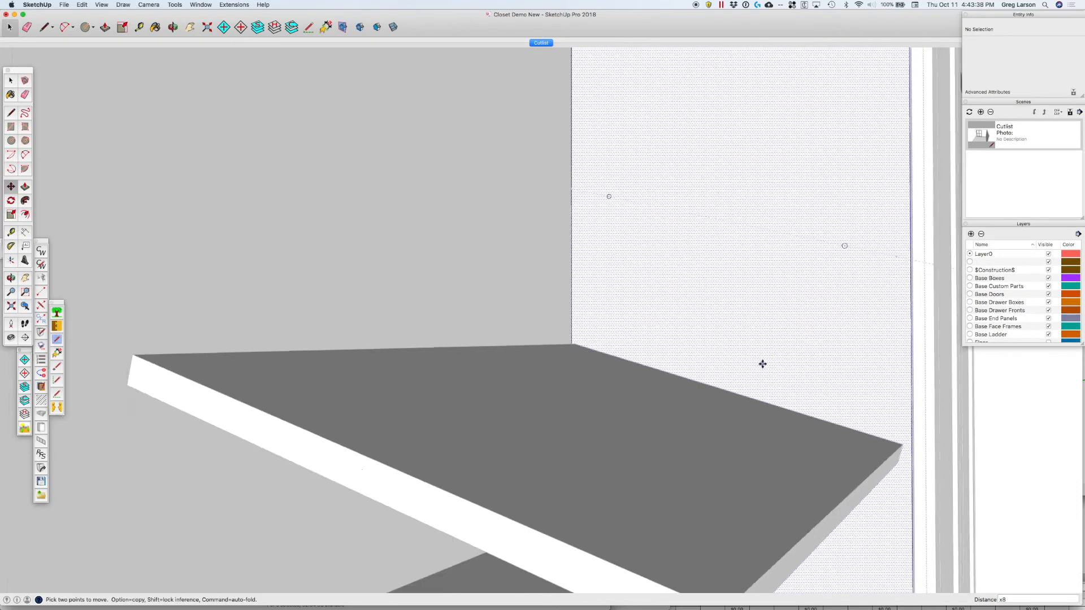
scroll(763, 364, down, 4)
key(space)
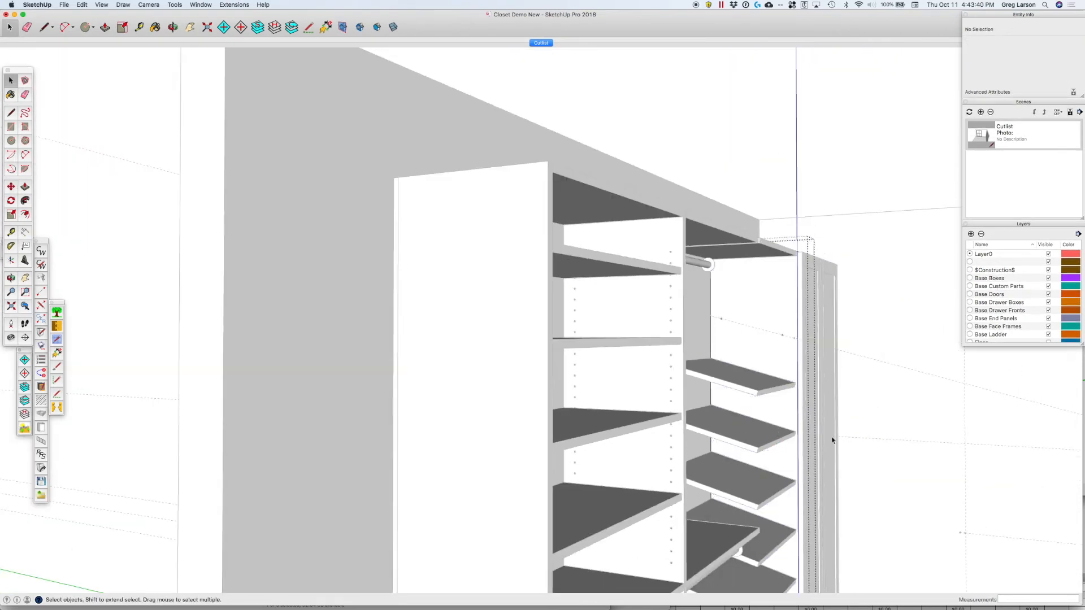
key(o)
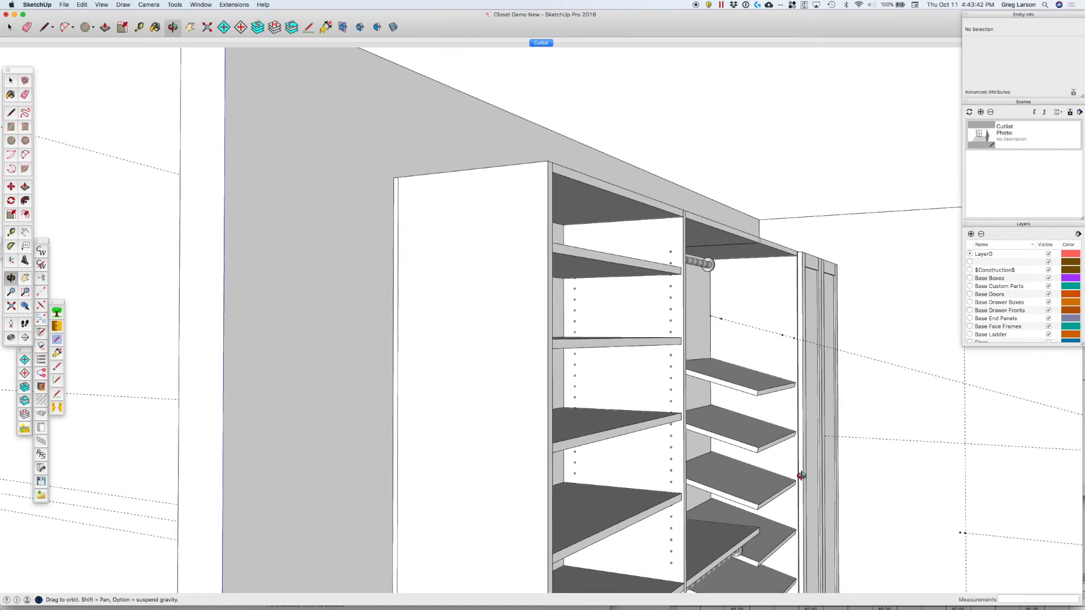
drag(796, 479, 806, 453)
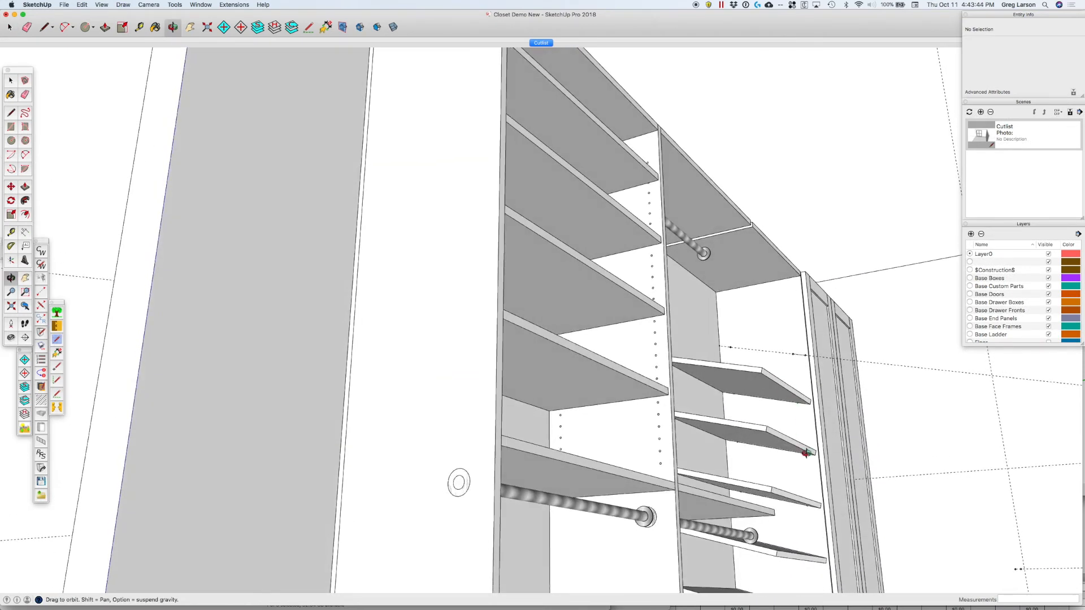
scroll(808, 444, up, 6)
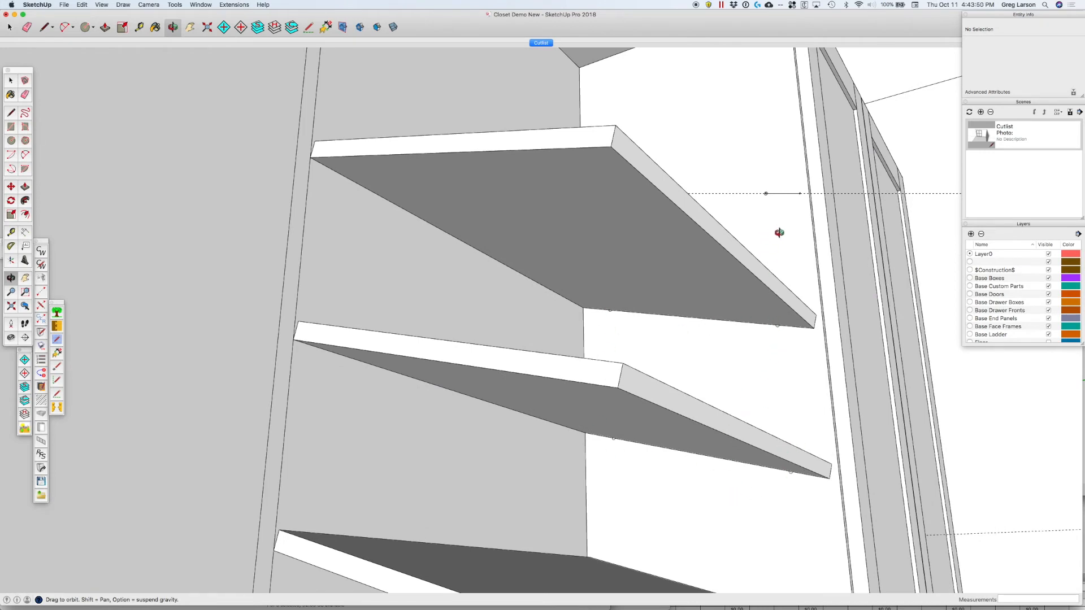
key(space)
scroll(782, 230, down, 8)
key(o)
drag(780, 213, 748, 230)
scroll(788, 220, up, 6)
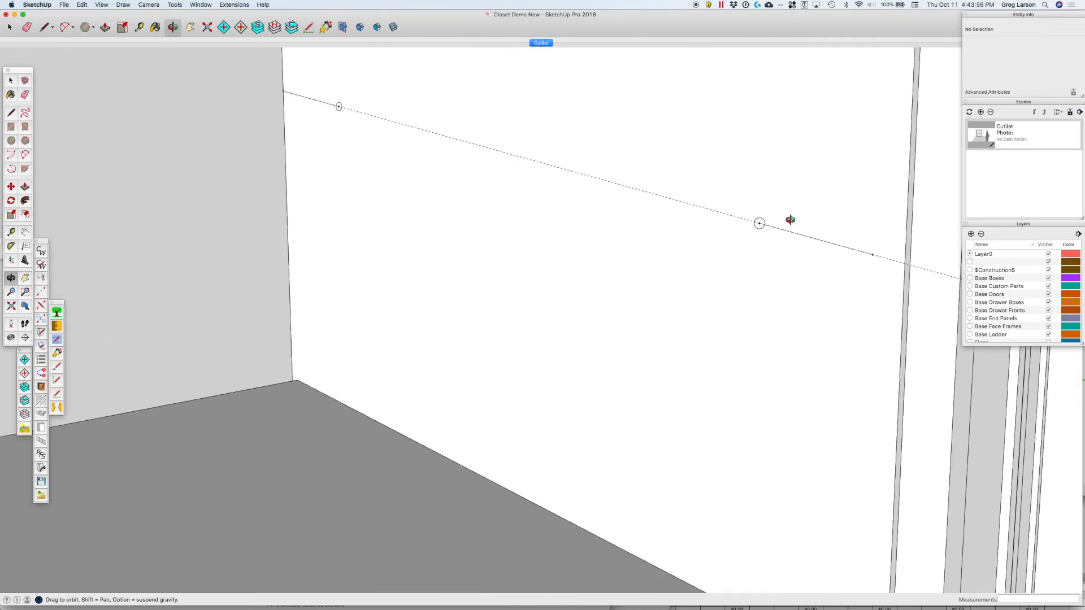
Select the Left Side panel and turn on Hide Rest of Model for component editing.
key(space)
key(super+a)
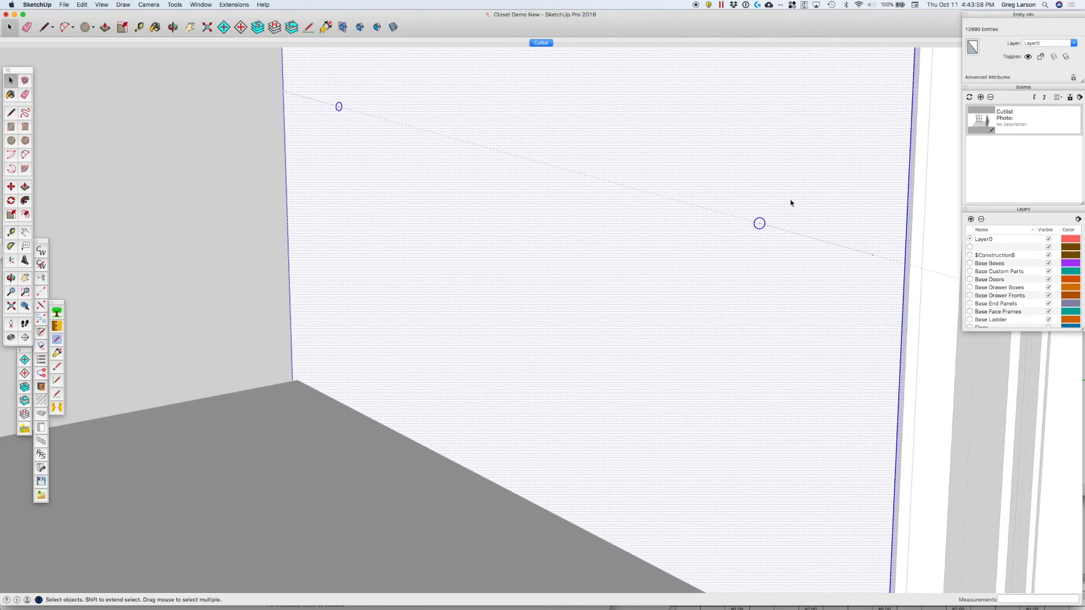
scroll(791, 203, down, 5)
scroll(791, 203, down, 4)
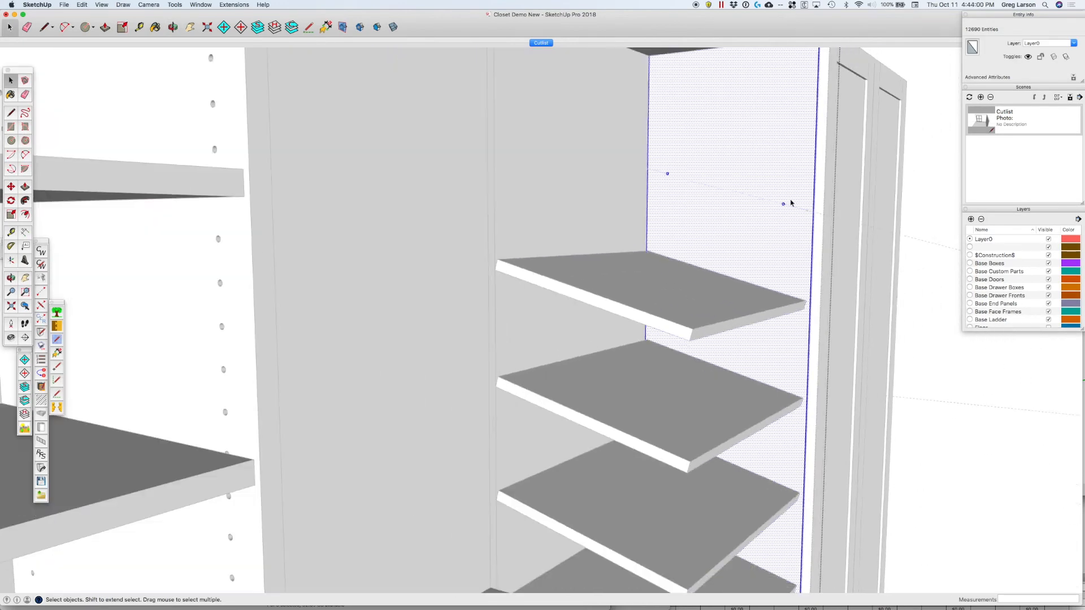
scroll(772, 146, up, 5)
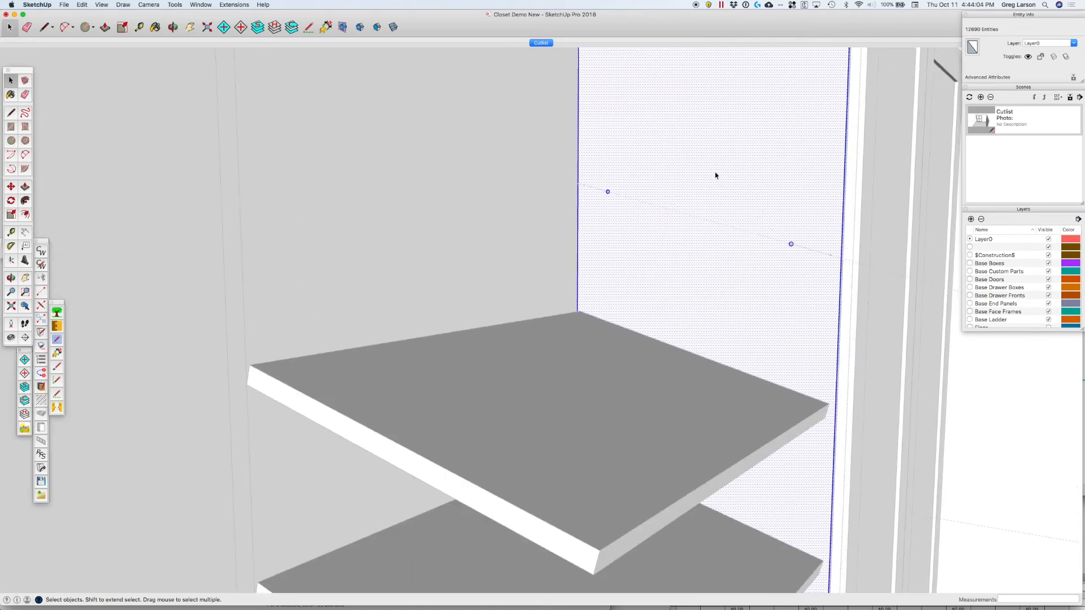
click(678, 213)
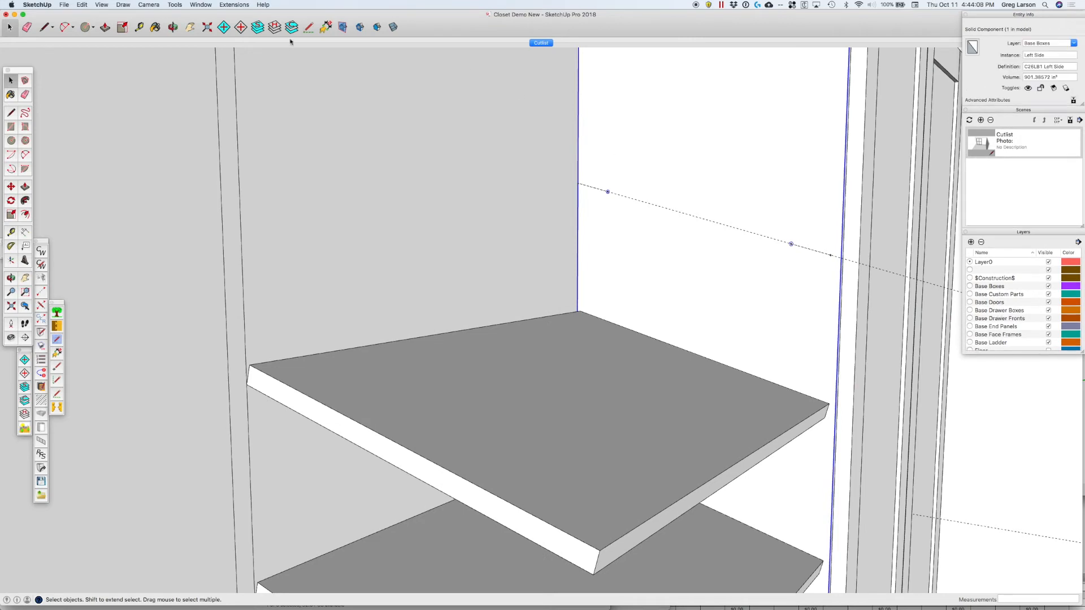
click(100, 5)
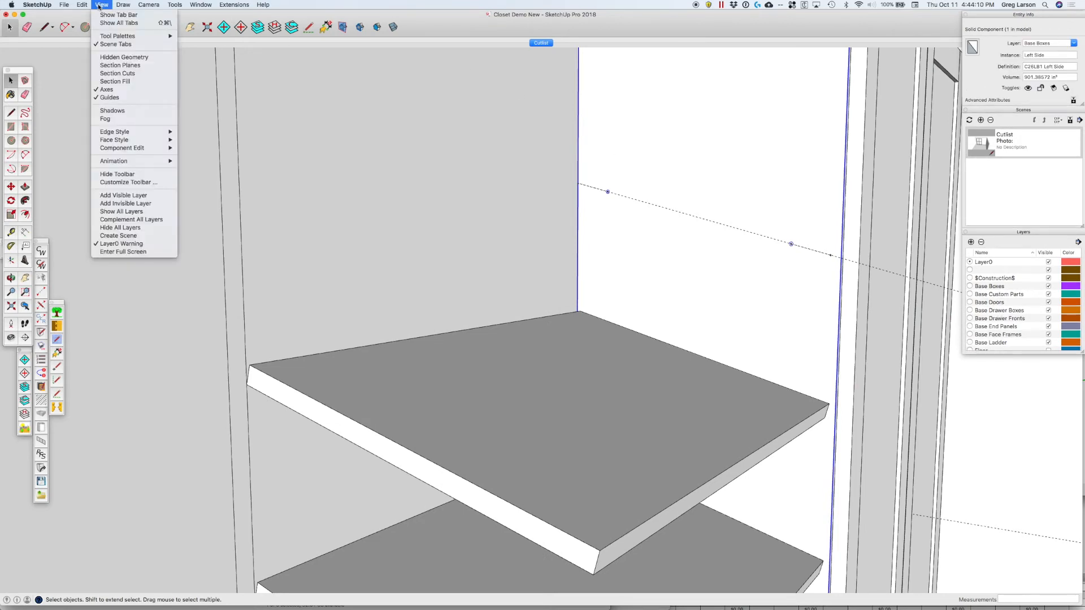
mouse_move(123, 150)
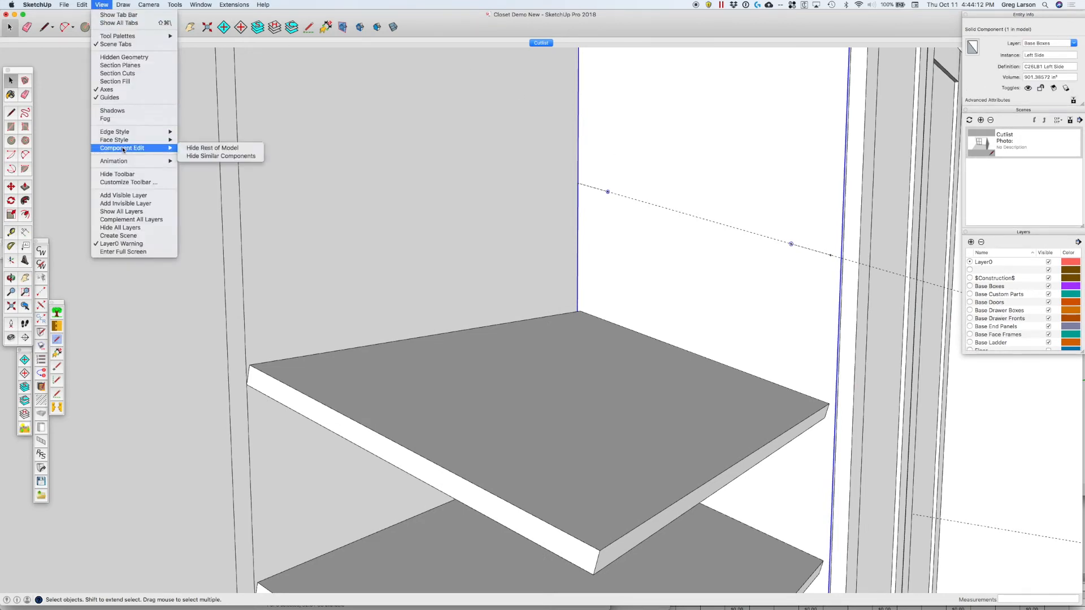
click(212, 148)
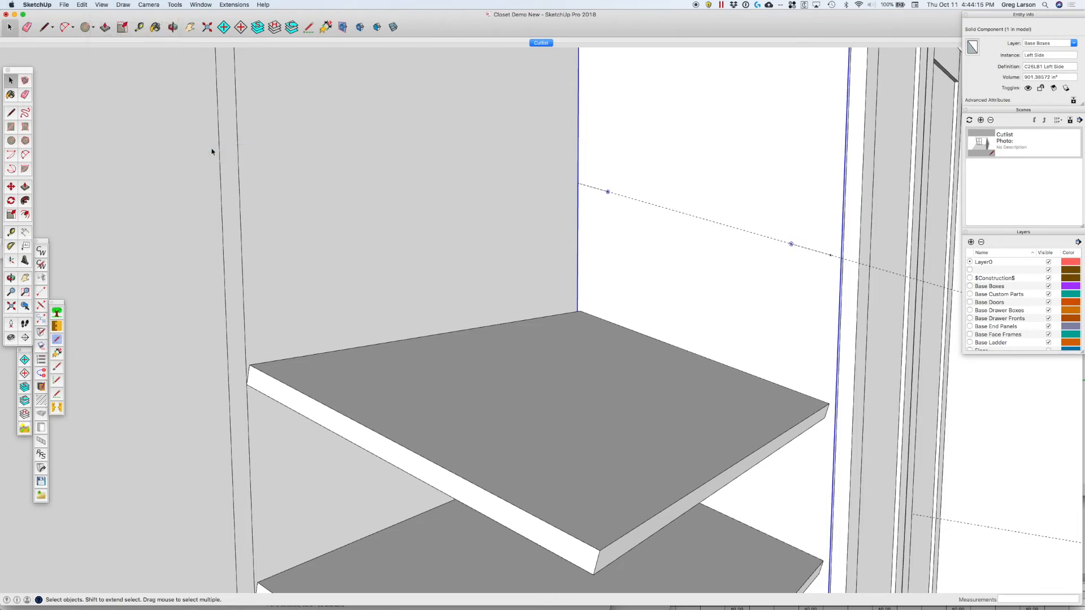
Open the Left Side panel for editing and select all its geometry, with the upper circles in close view.
triple_click(715, 187)
scroll(696, 190, down, 10)
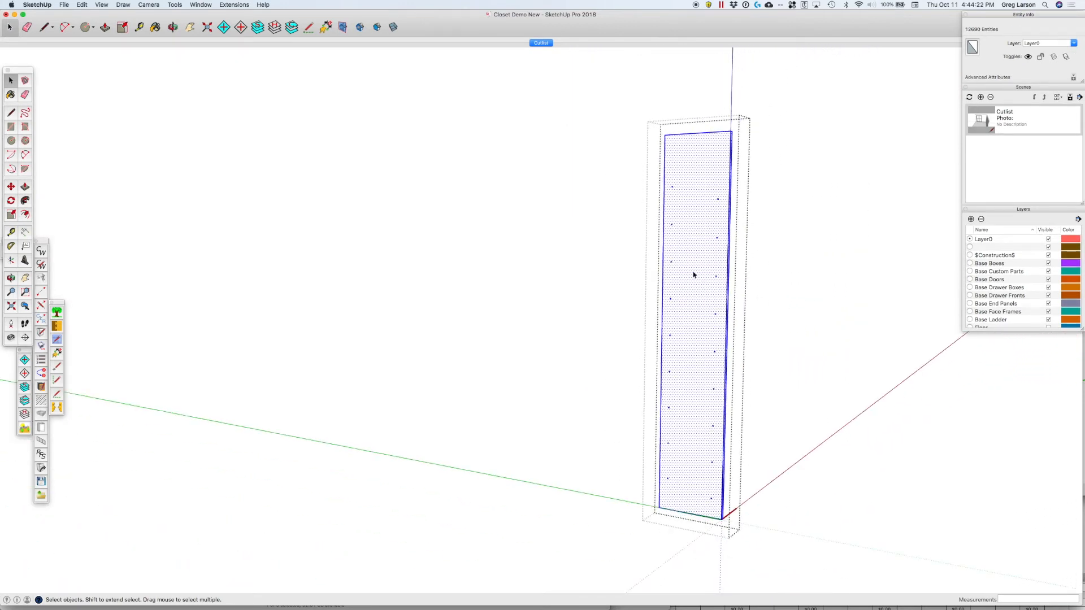
middle_drag(688, 296, 728, 349)
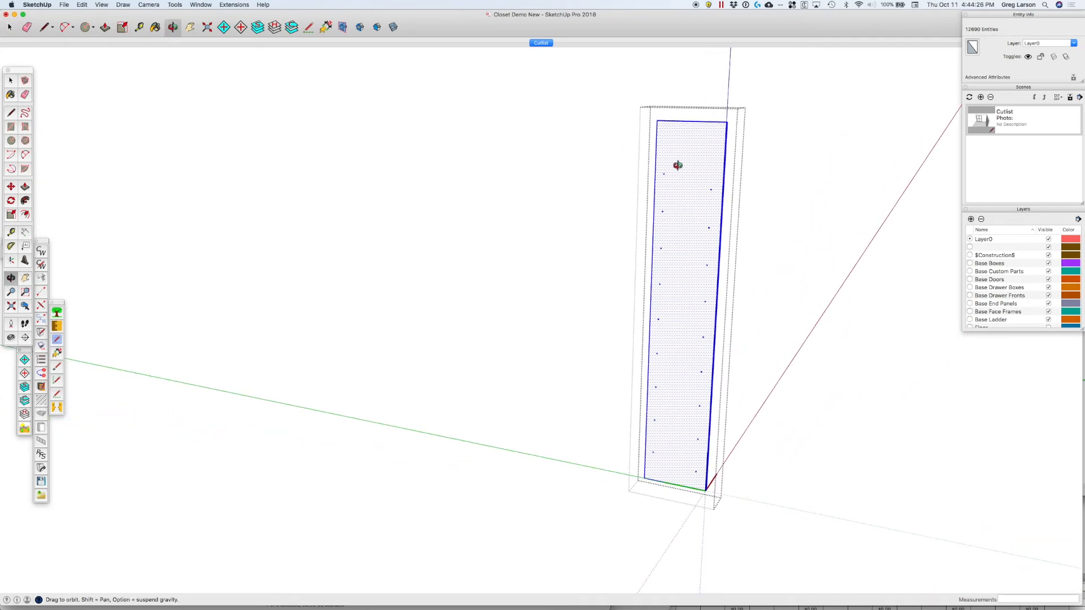
scroll(677, 165, up, 10)
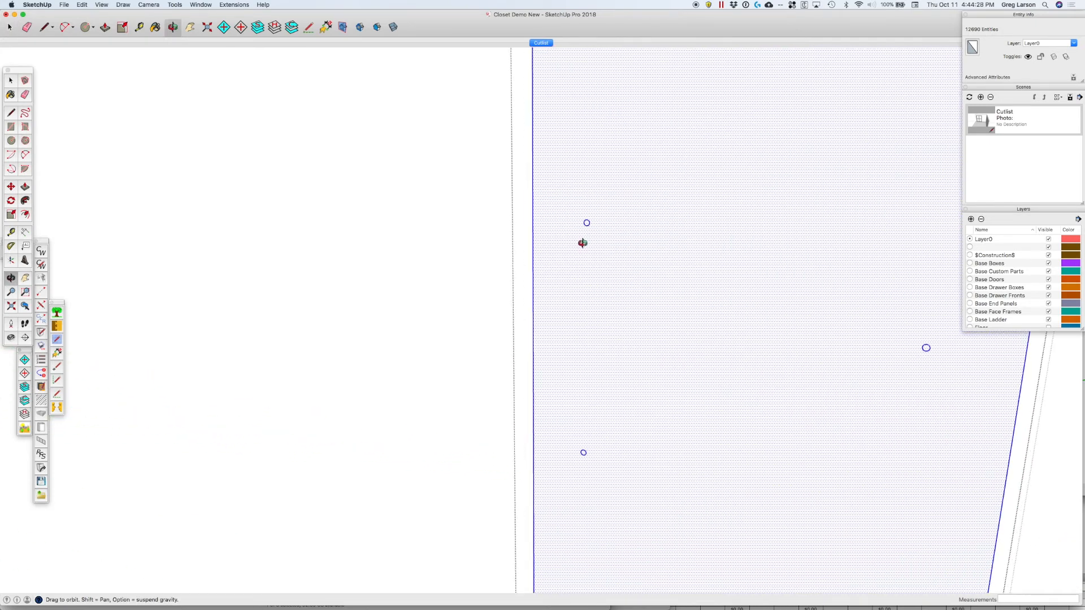
Try pushing the uppermost inner circle about 5/32 inch into the side panel with Push/Pull.
click(25, 188)
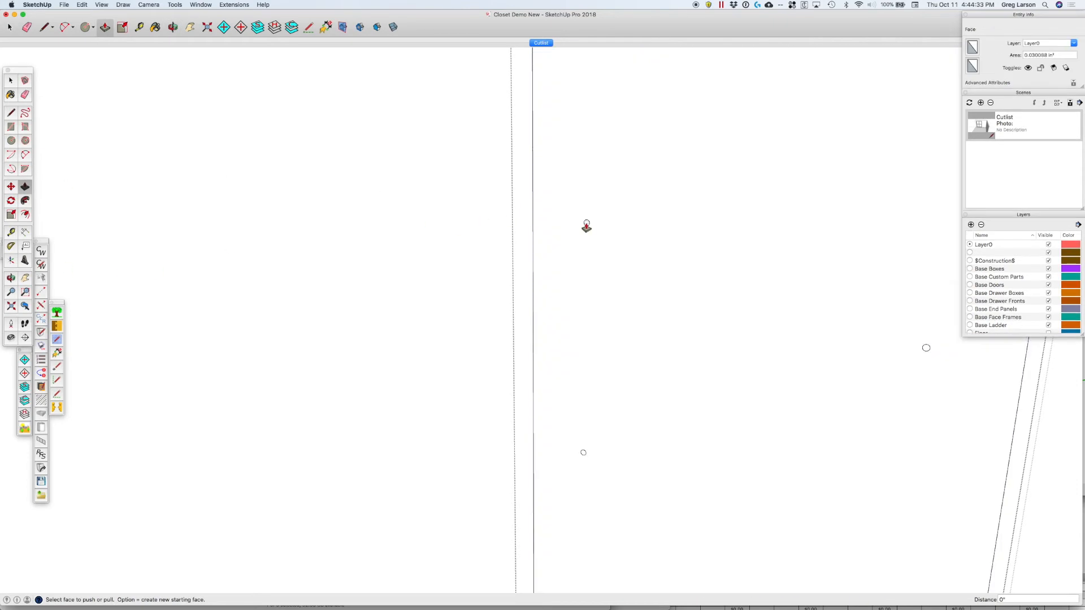
mouse_move(586, 226)
mouse_down()
mouse_move(603, 225)
mouse_move(588, 226)
mouse_up()
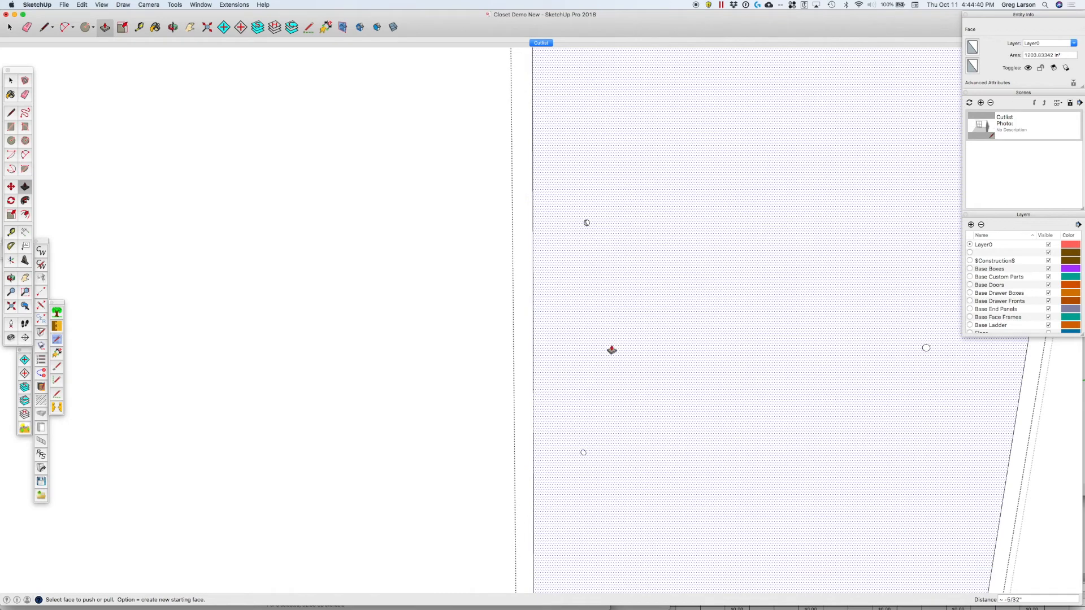
scroll(707, 291, down, 3)
scroll(707, 290, down, 2)
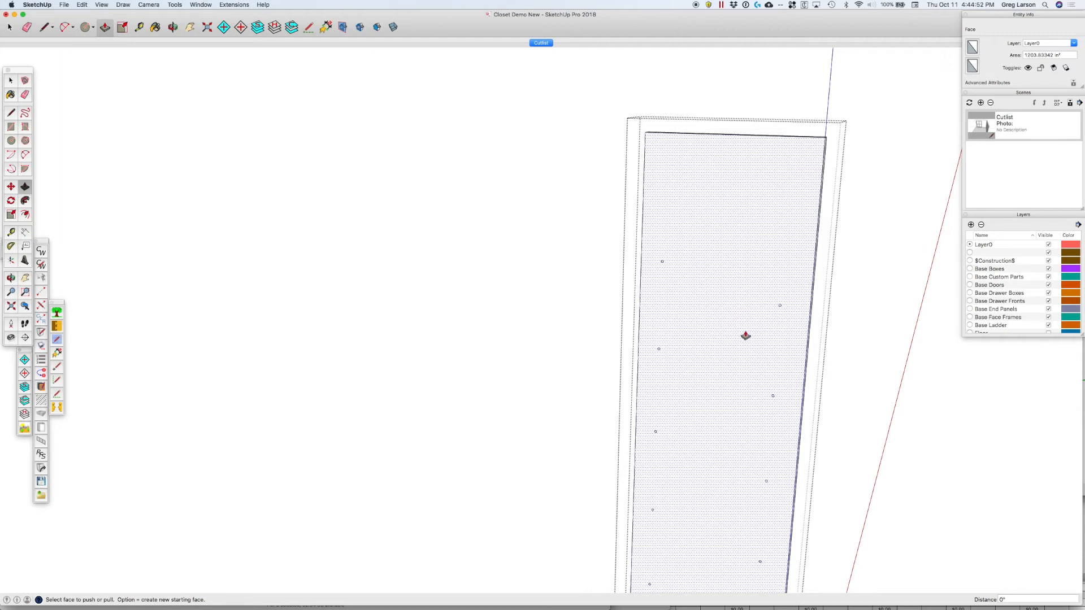
Select all of the side panel's geometry and apply Multiple Circle Push with a distance of .5.
key(space)
double_click(726, 328)
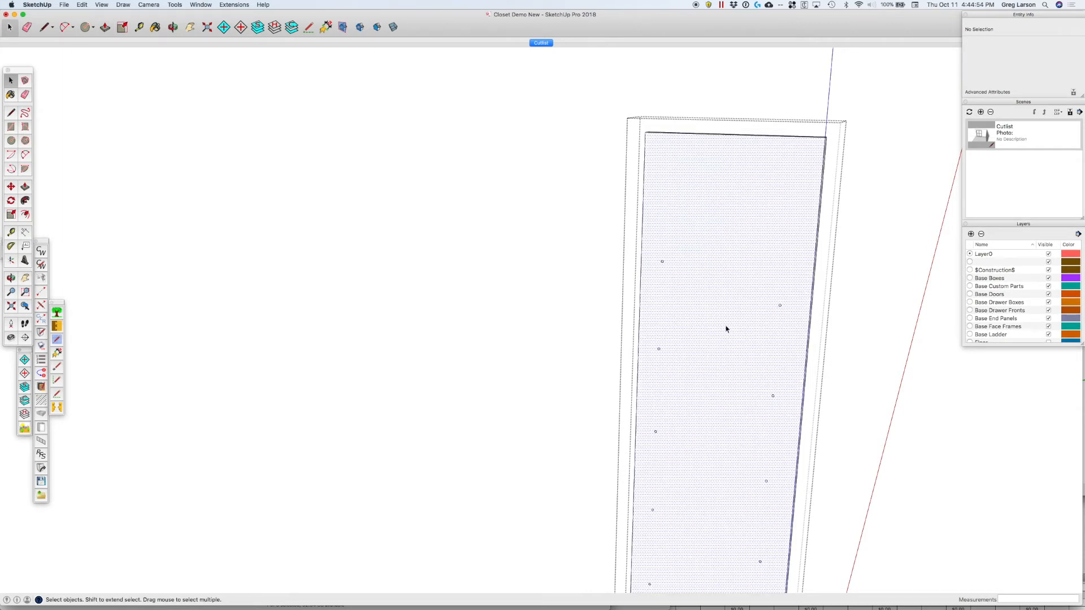
click(752, 289)
key(super+a)
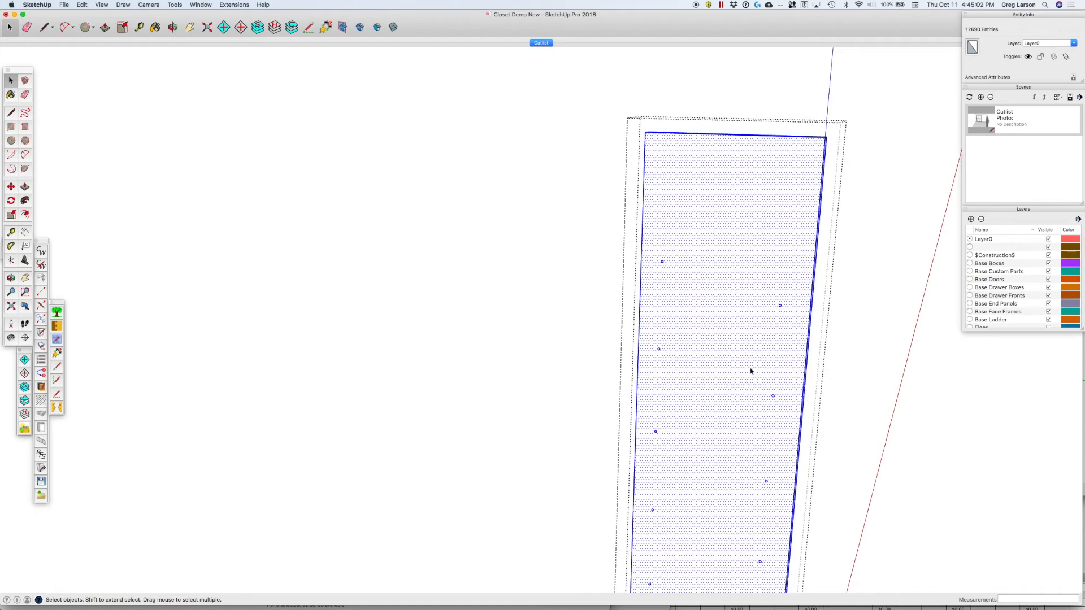
right_click(736, 349)
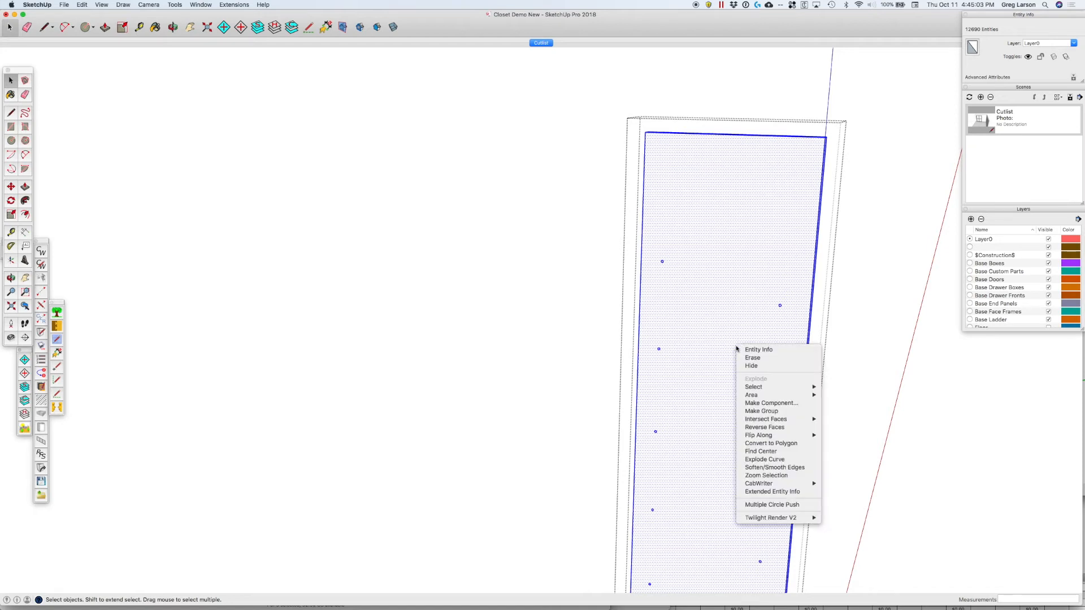
click(775, 506)
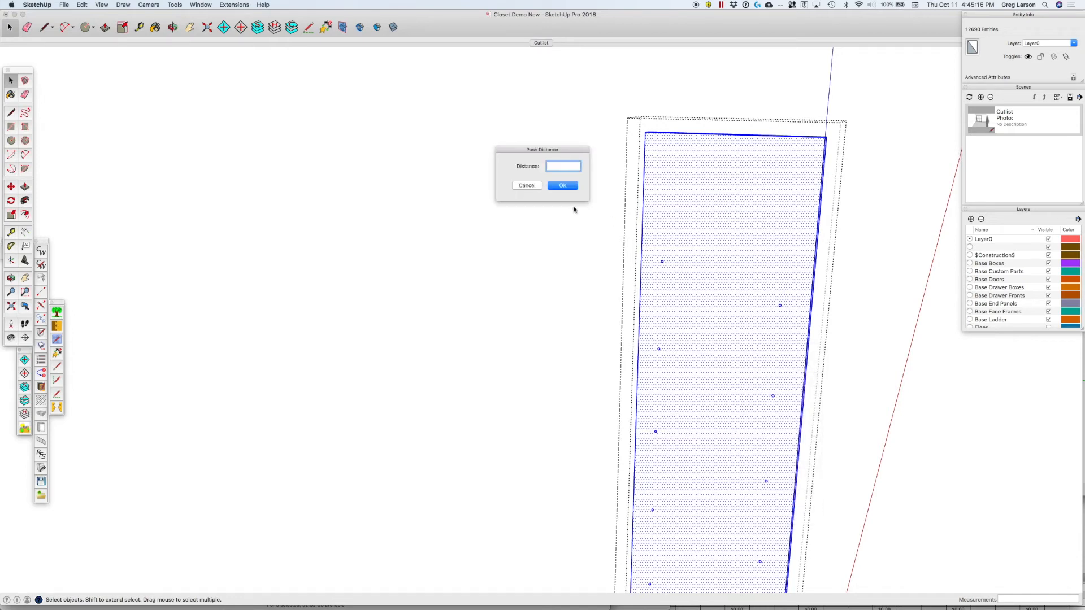
text(.5)
key(Return)
Inspect the pushed holes on the side panel up close and leave the panel's editing.
scroll(657, 271, up, 5)
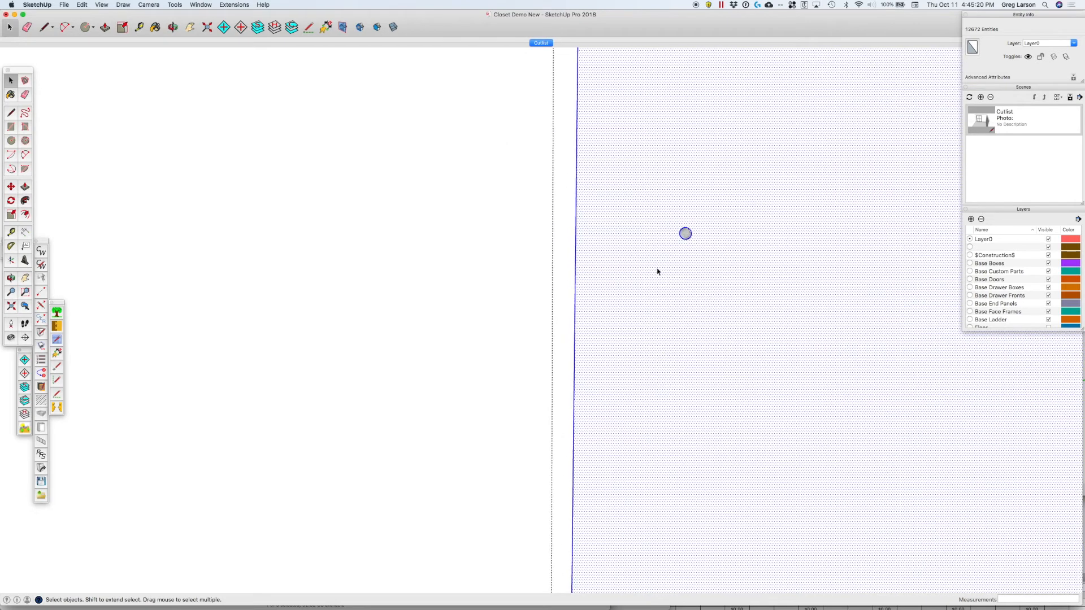
scroll(681, 270, down, 3)
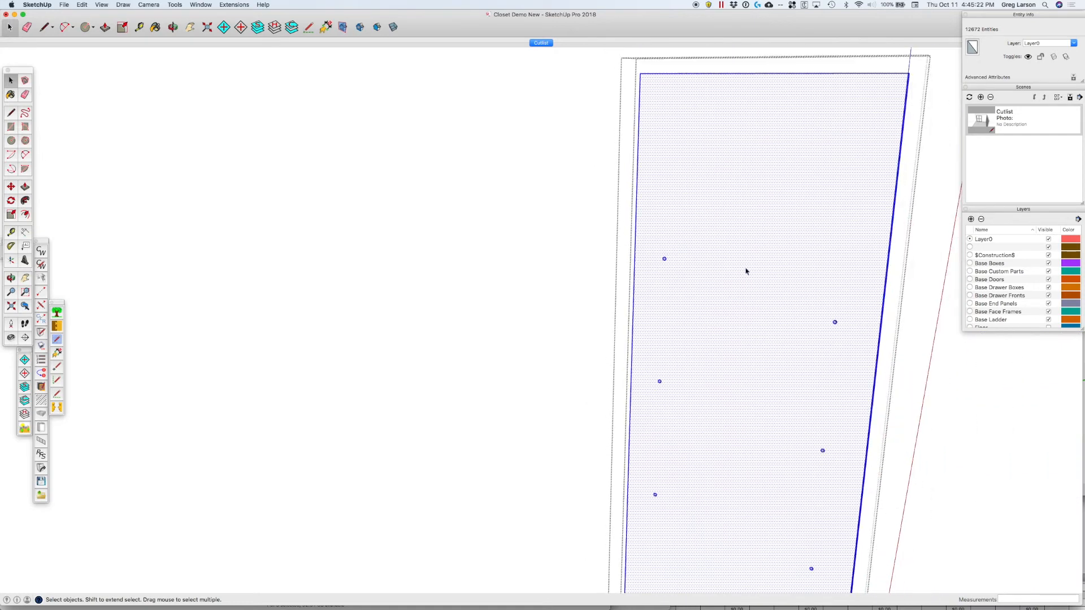
scroll(833, 328, up, 3)
scroll(833, 327, down, 3)
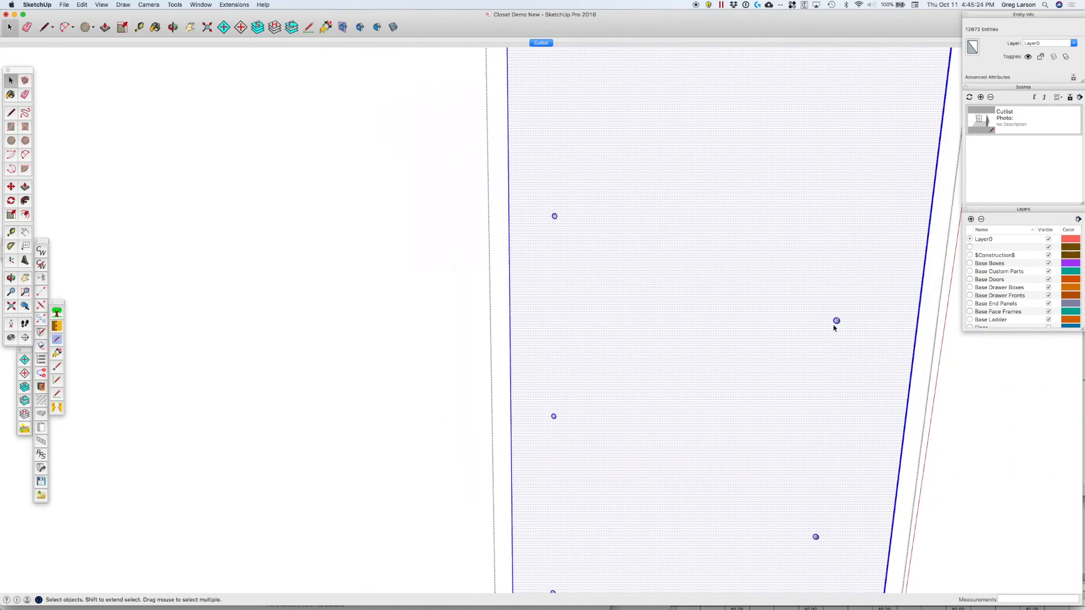
scroll(834, 325, down, 1)
click(936, 381)
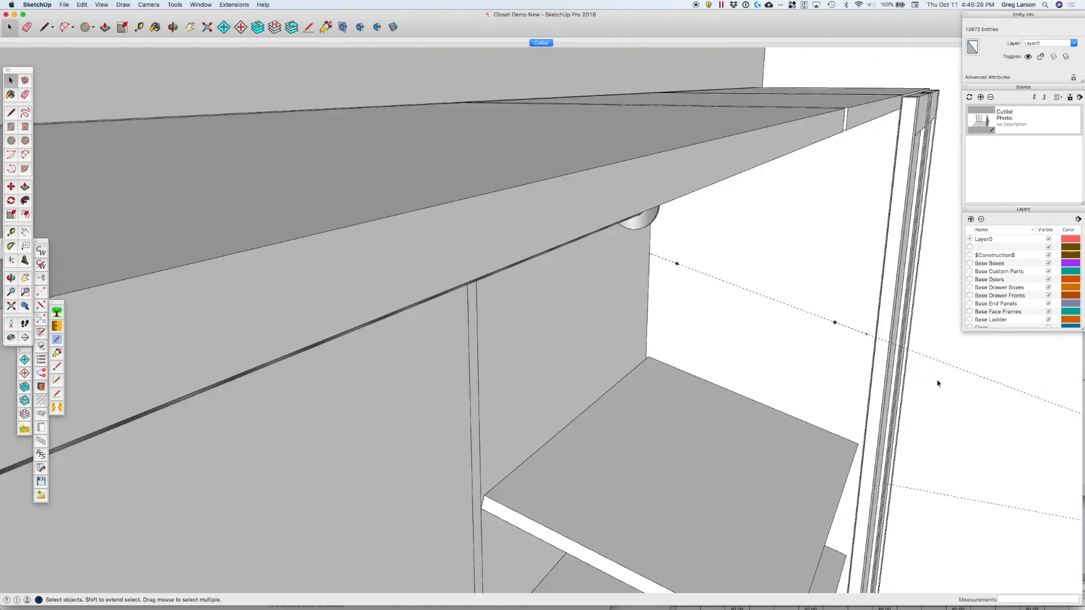
Reopen the side panel, select only the four uppermost holes, check the commands available for them, and leave the panel's editing.
triple_click(751, 276)
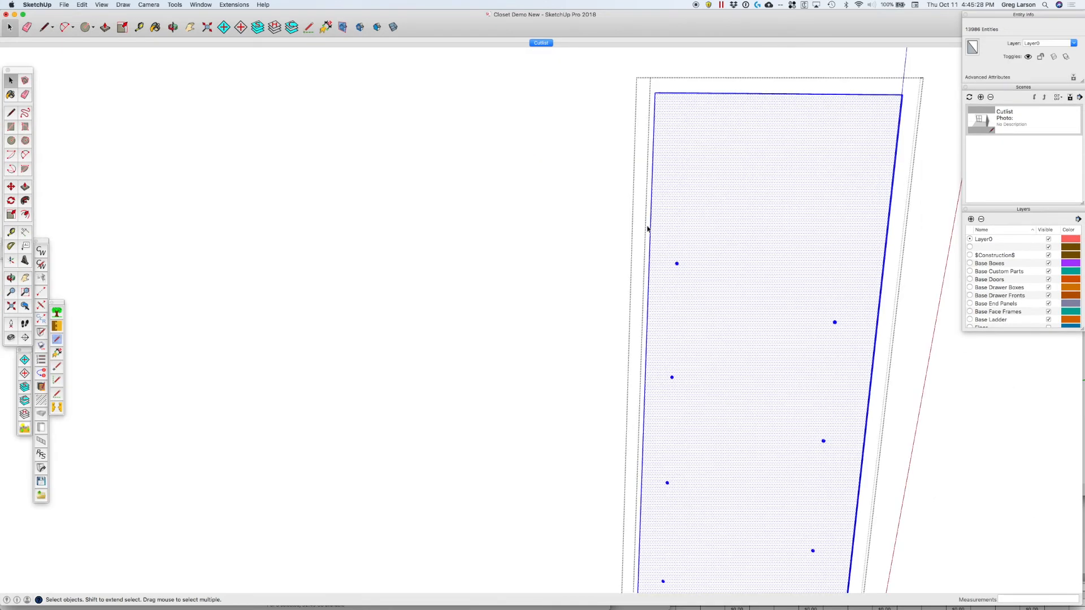
drag(665, 232, 864, 368)
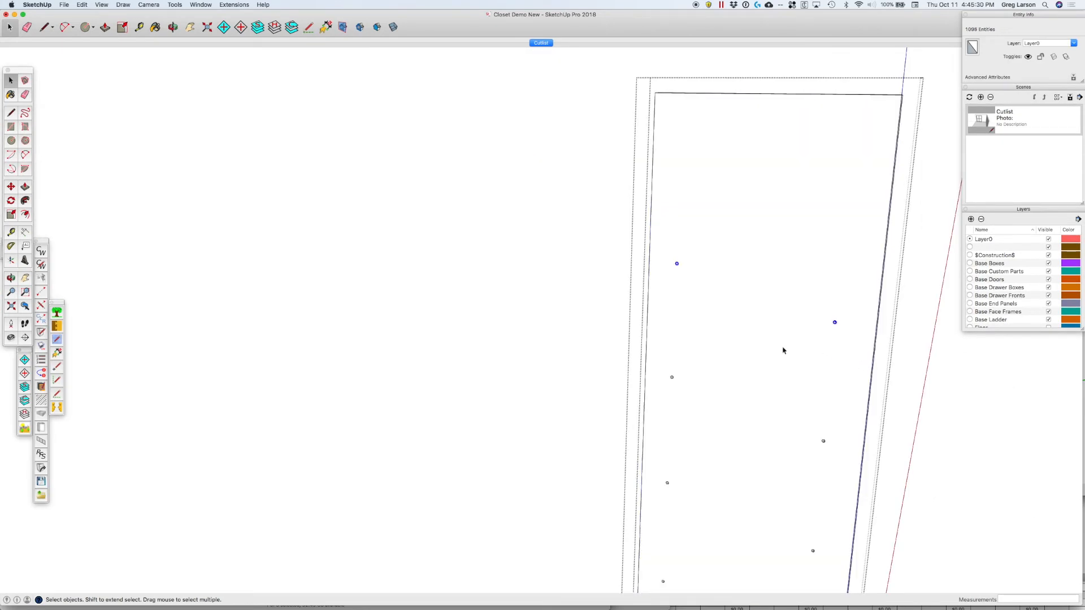
shift+drag(661, 343, 714, 419)
shift+drag(806, 422, 851, 462)
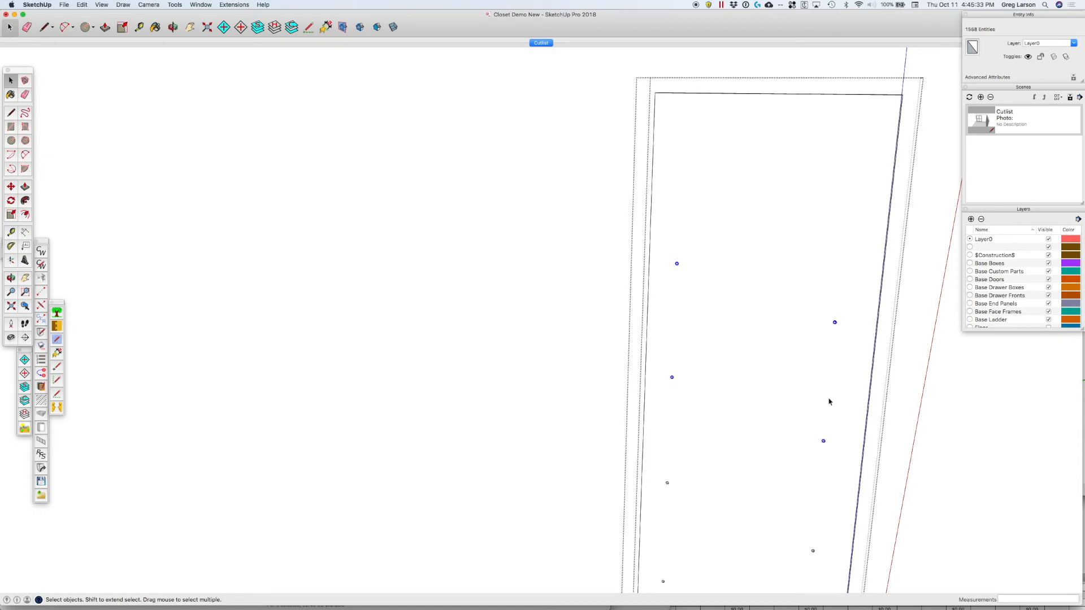
right_click(835, 324)
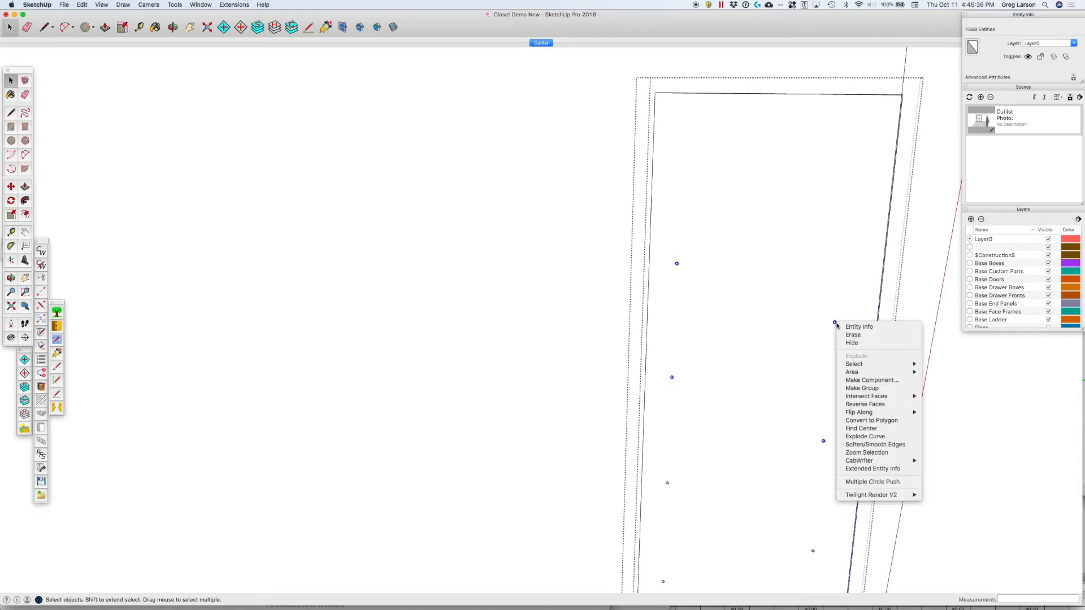
click(836, 324)
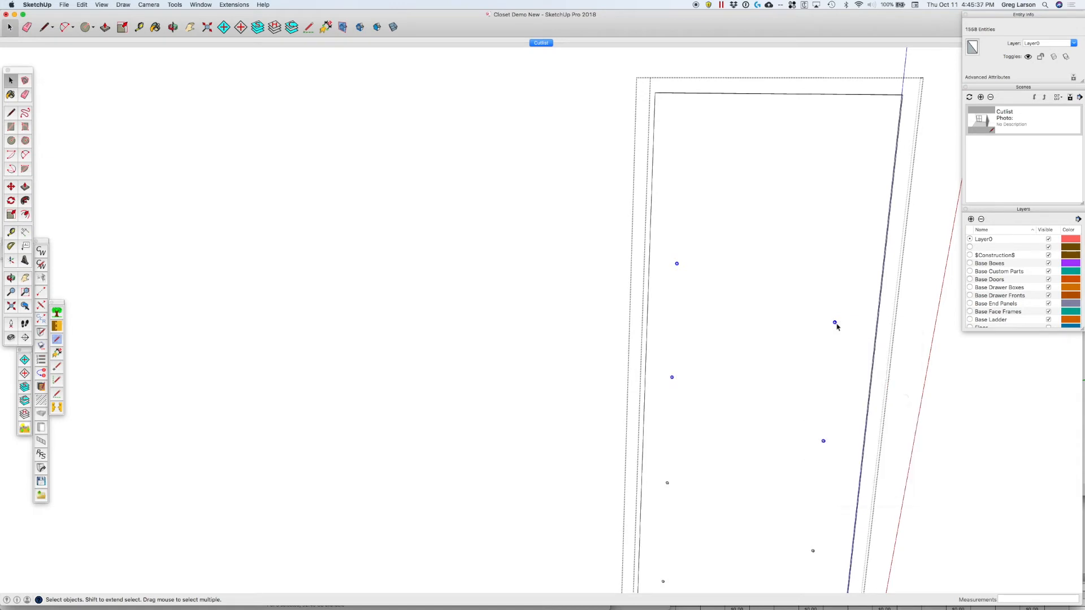
click(947, 425)
Examine the support holes above the angled shelves from near and far, and select the Left Side panel.
scroll(780, 318, down, 5)
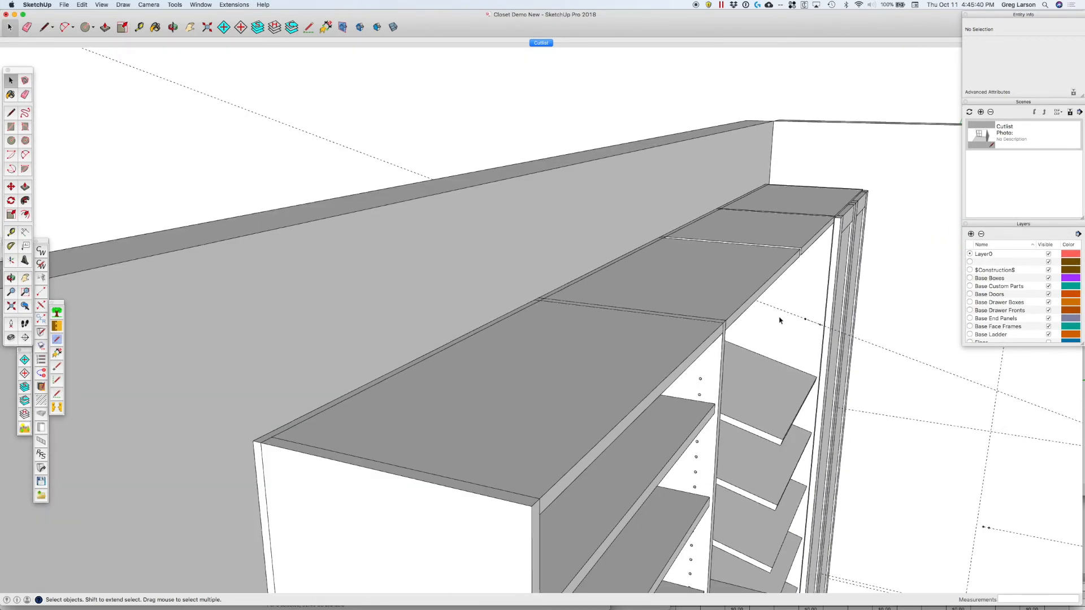
click(896, 334)
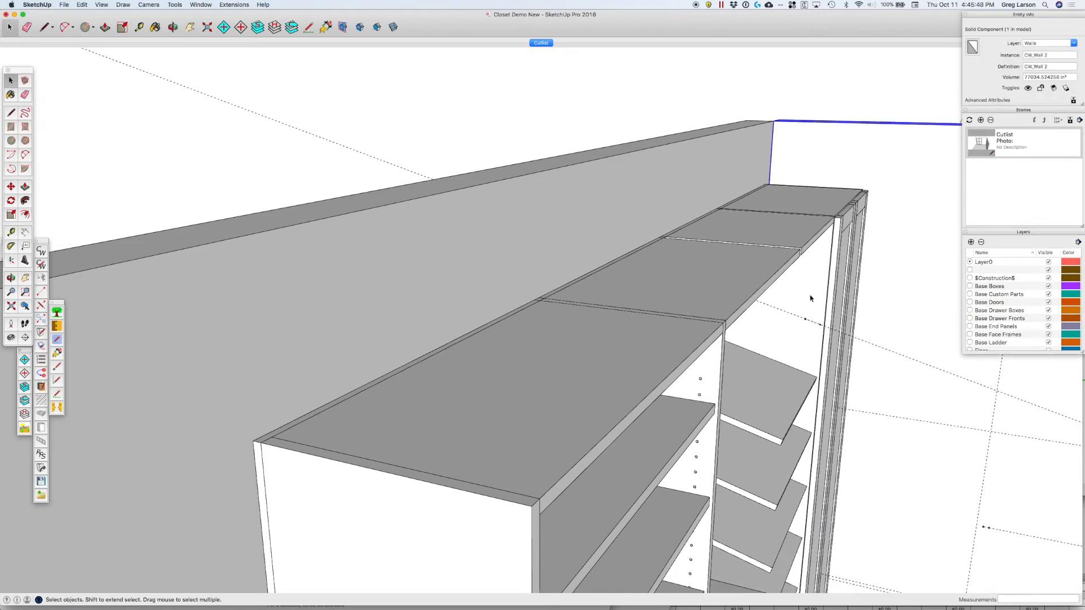
scroll(850, 383, up, 10)
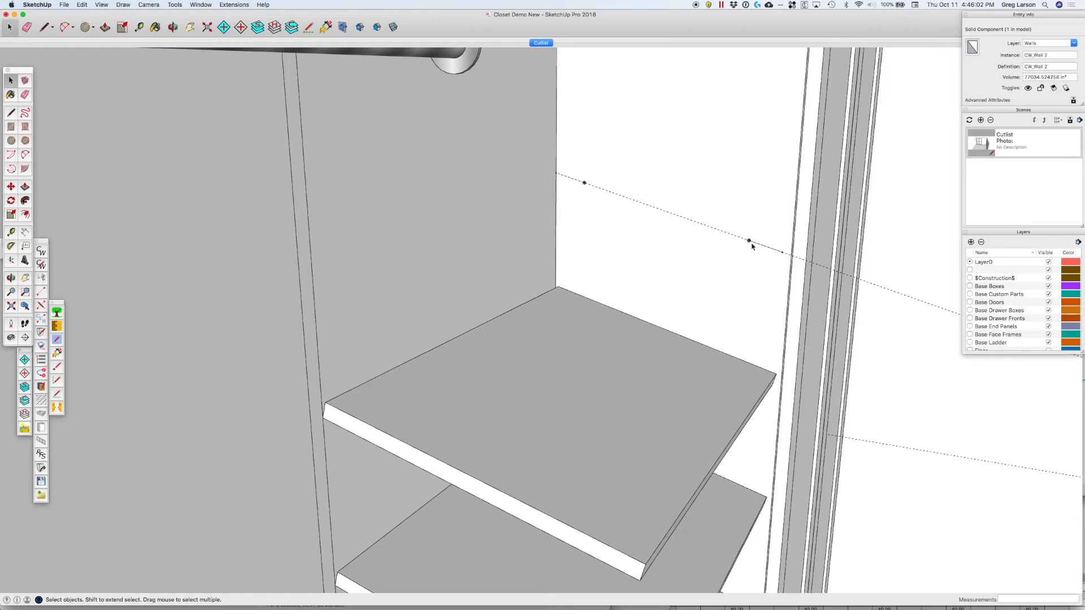
scroll(742, 265, down, 3)
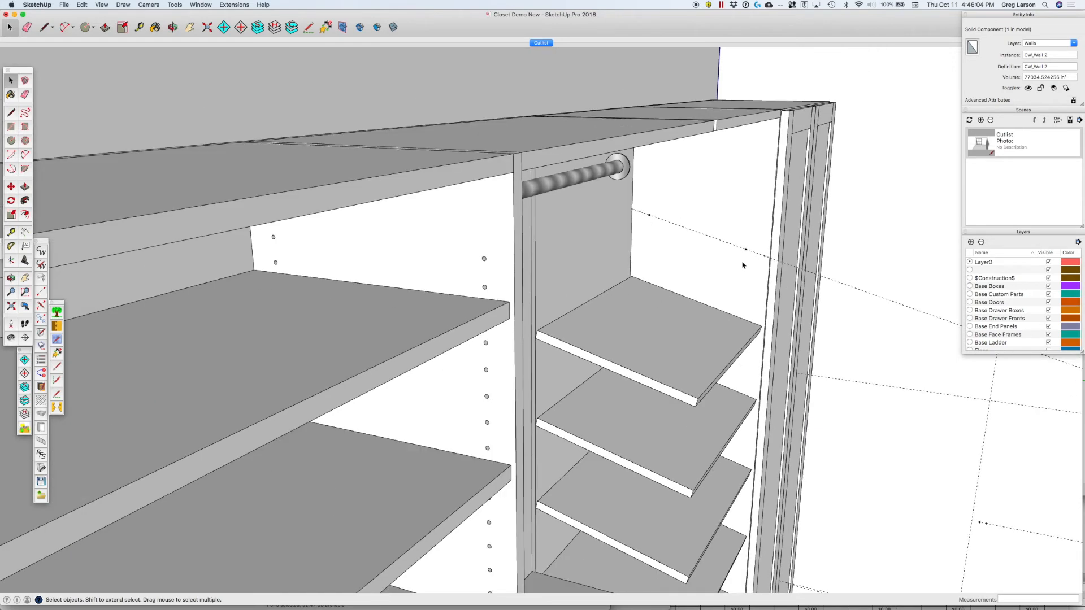
scroll(742, 265, up, 3)
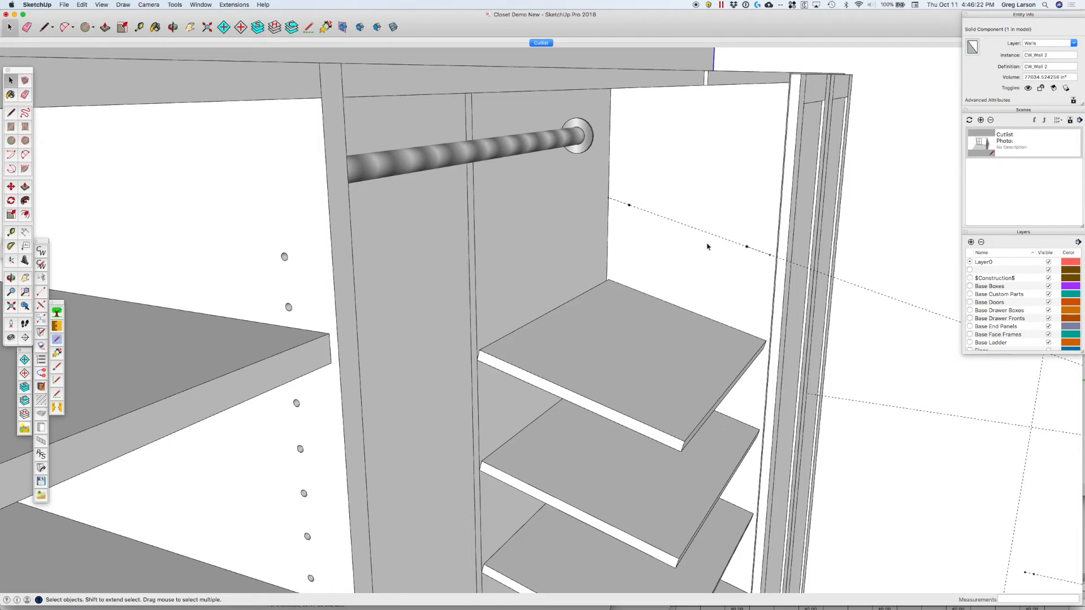
click(662, 258)
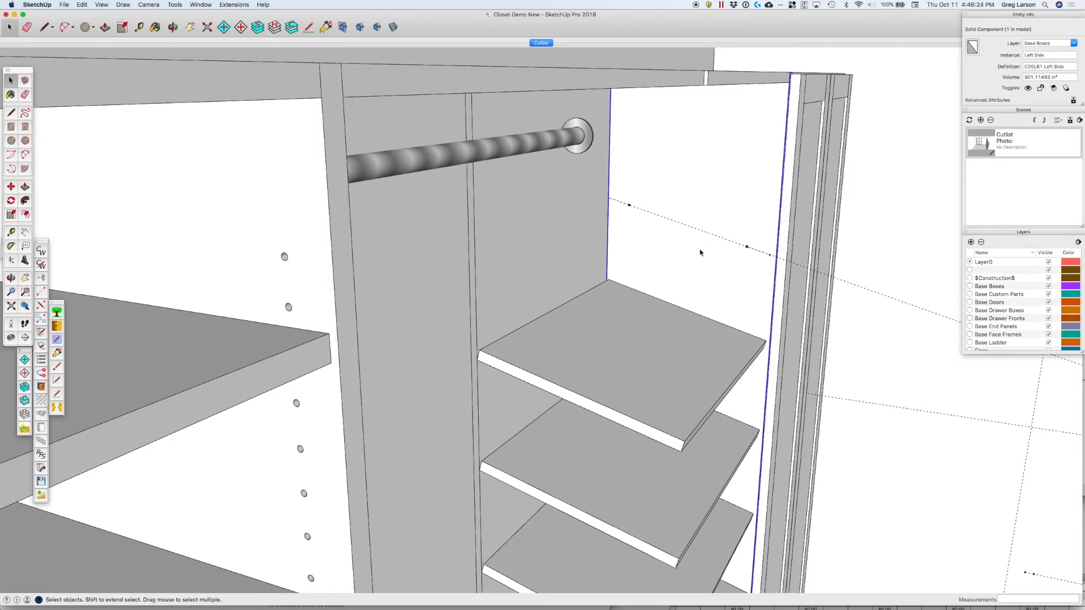
scroll(786, 197, down, 5)
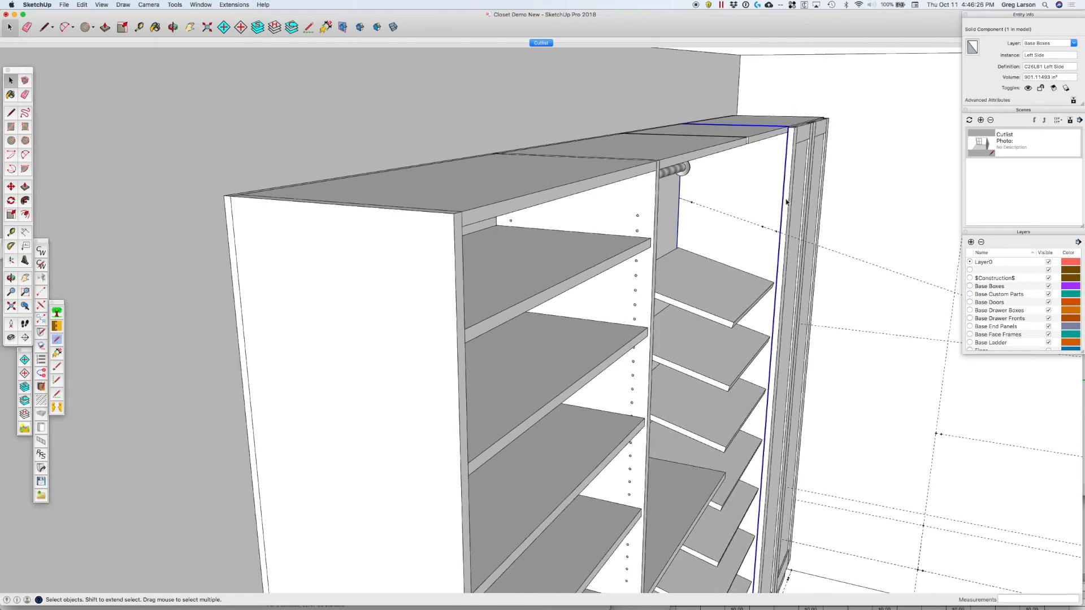
Measure the width of the shoe-shelf section's top between its front corners.
key(o)
drag(859, 262, 640, 339)
key(space)
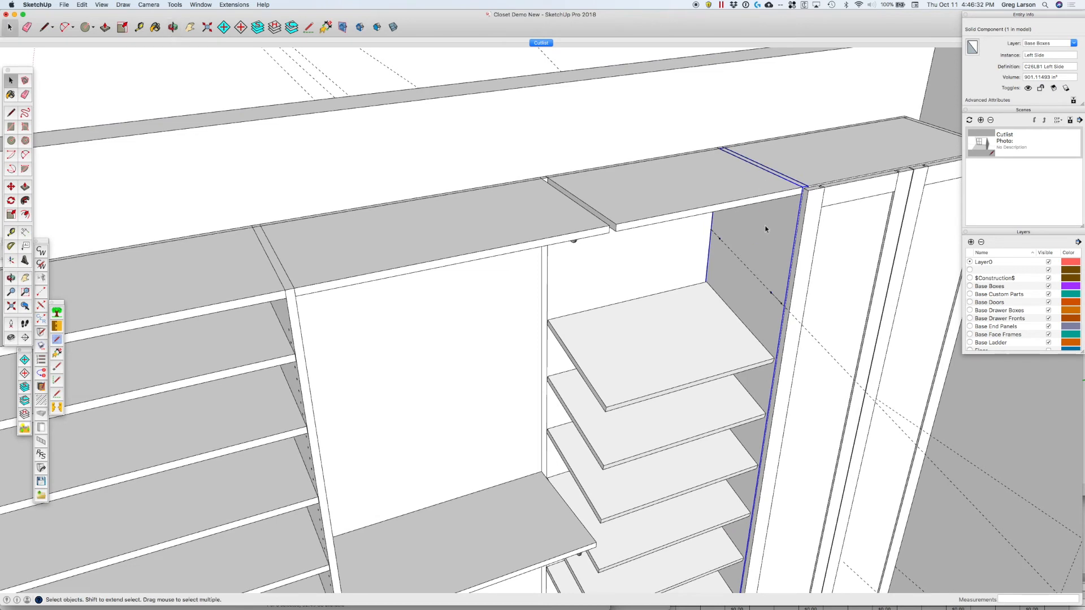
click(756, 185)
click(775, 129)
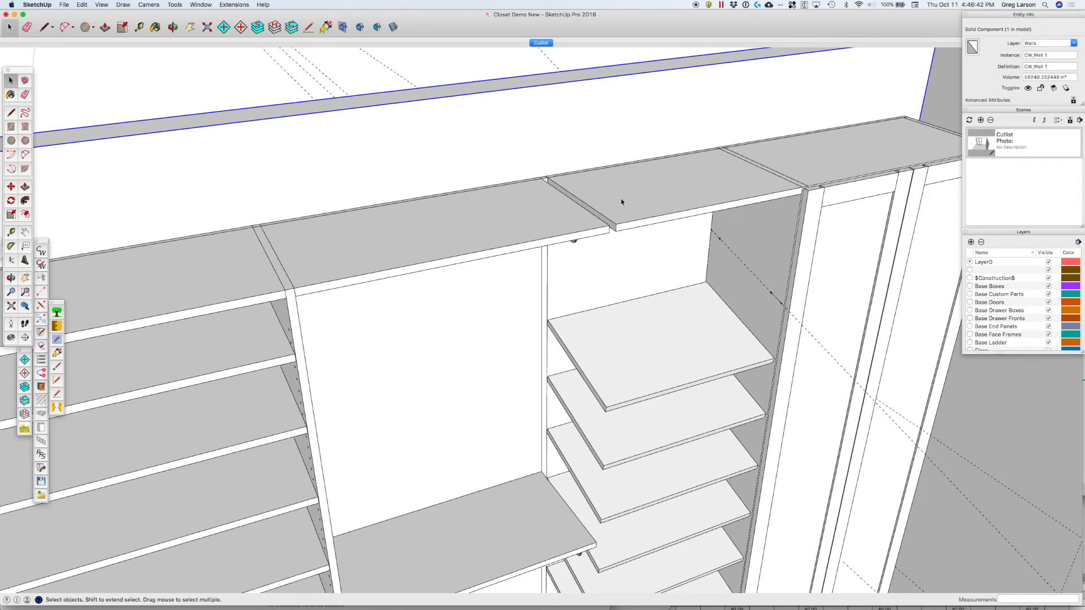
key(t)
click(616, 225)
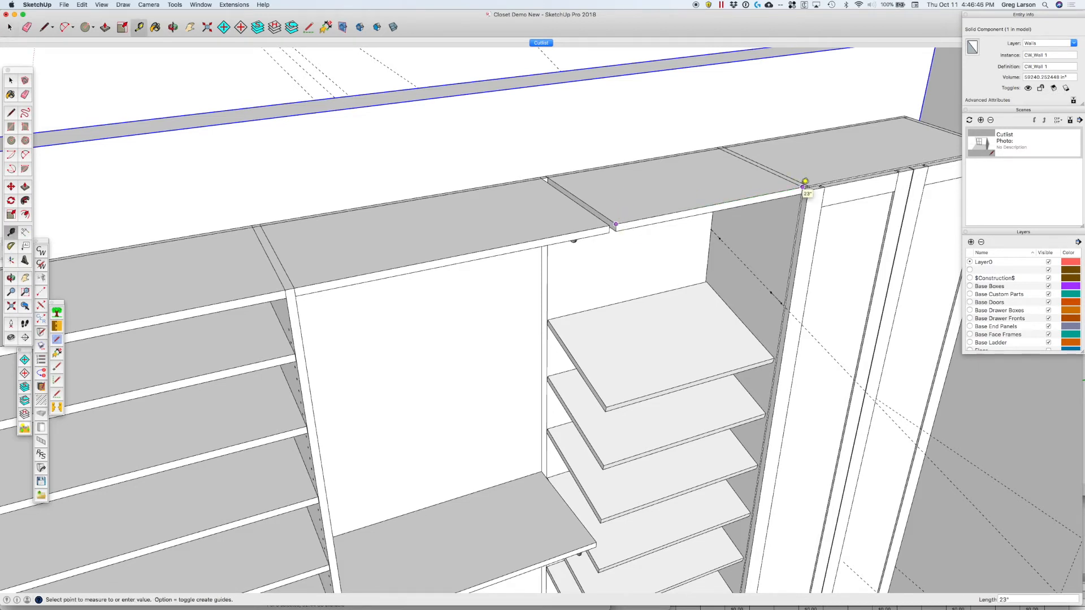
click(806, 182)
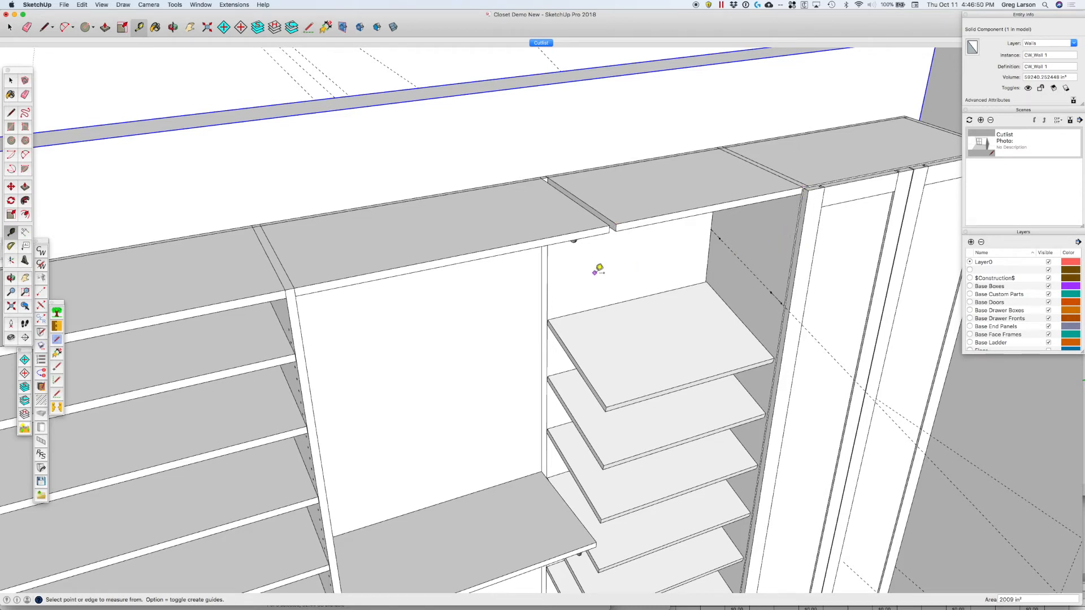
key(space)
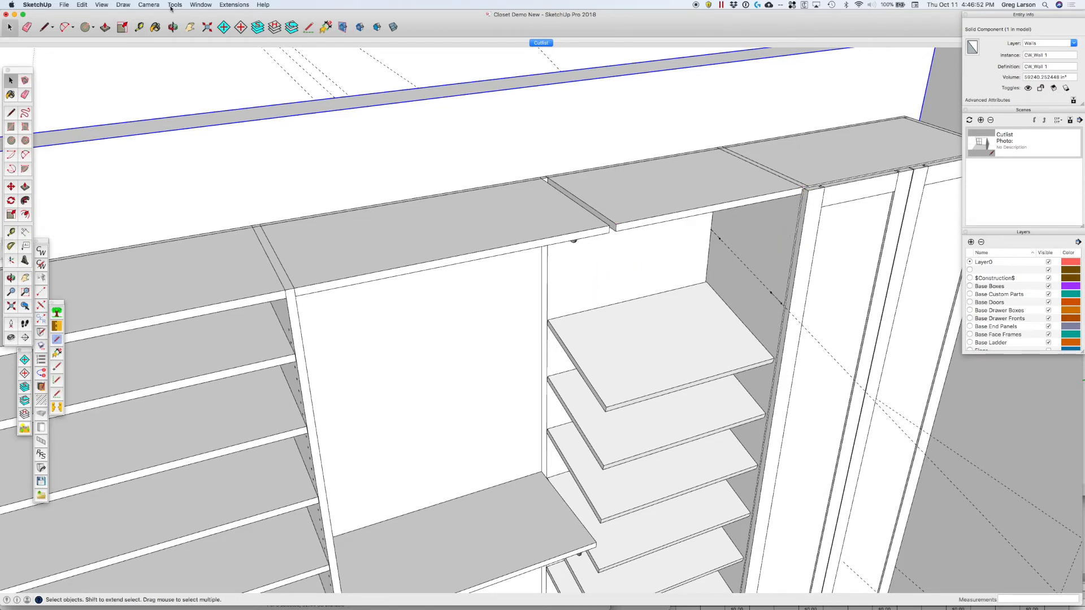
Turn on Hidden Geometry and unhide the hidden divider panel together with the hidden top angled shelf.
click(103, 4)
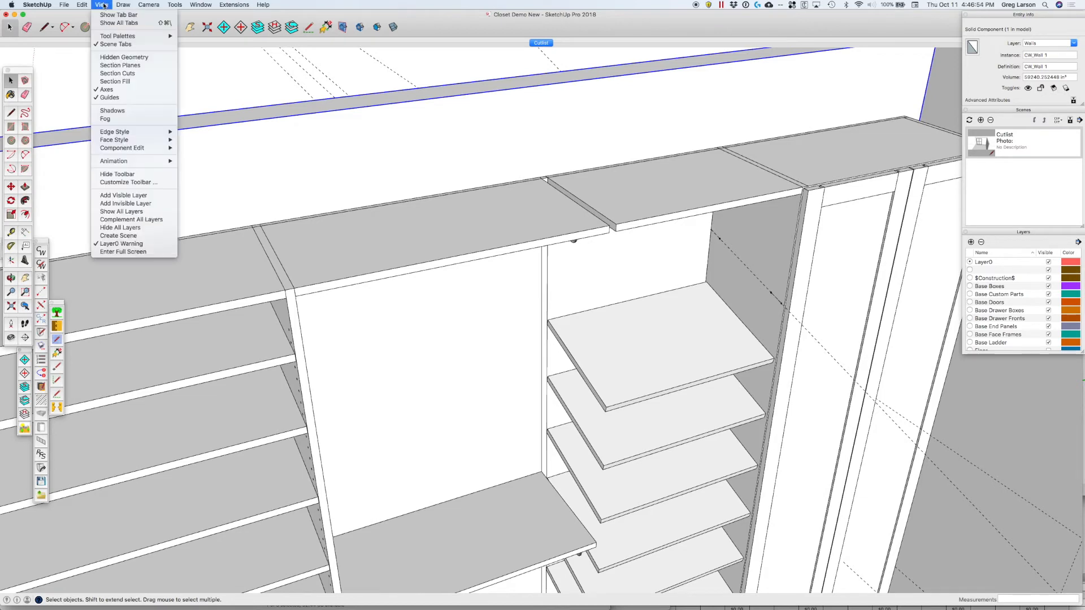
click(116, 59)
click(593, 248)
shift+click(654, 280)
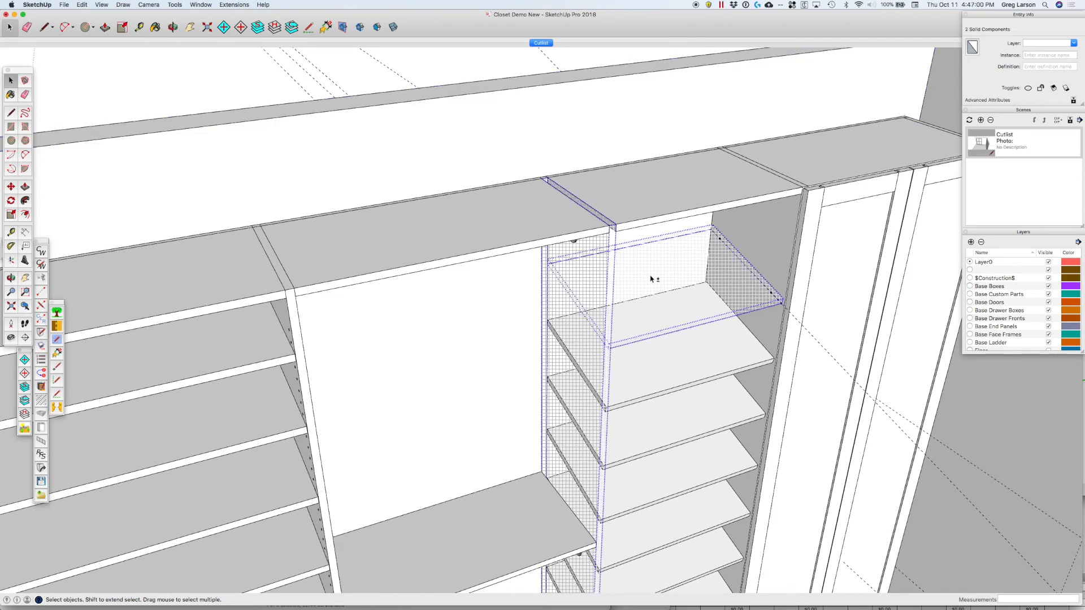
right_click(586, 269)
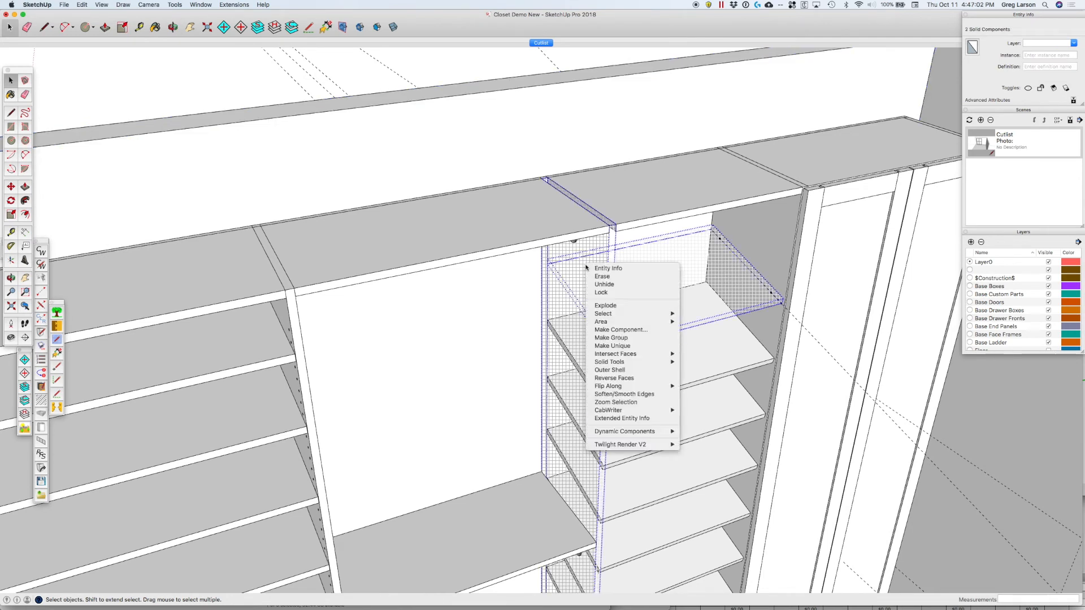
click(601, 291)
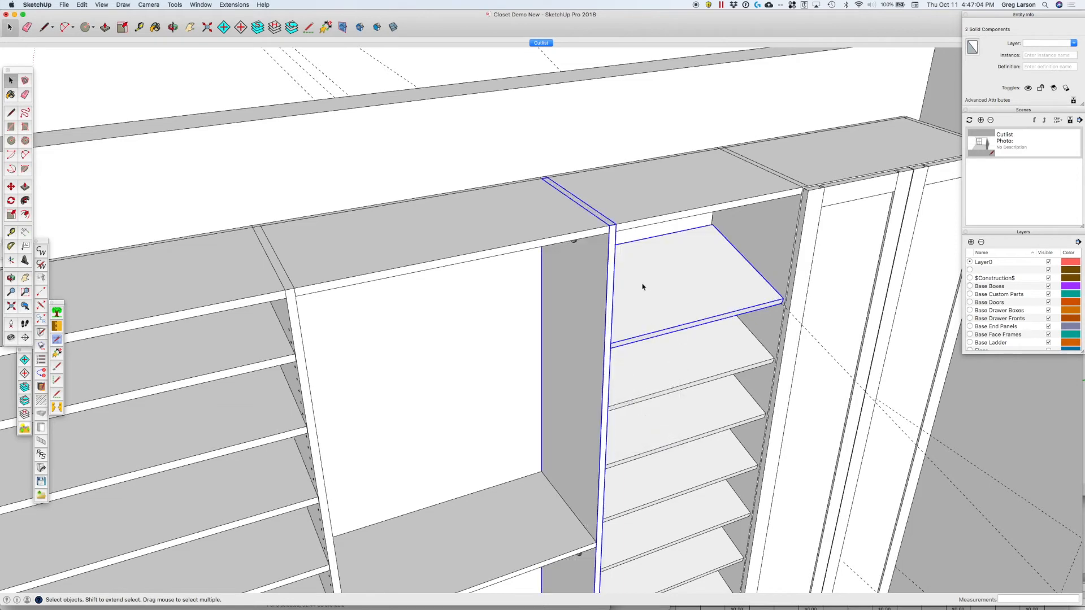
Hide only the top angled shoe shelf again and turn Hidden Geometry off.
click(703, 348)
click(701, 301)
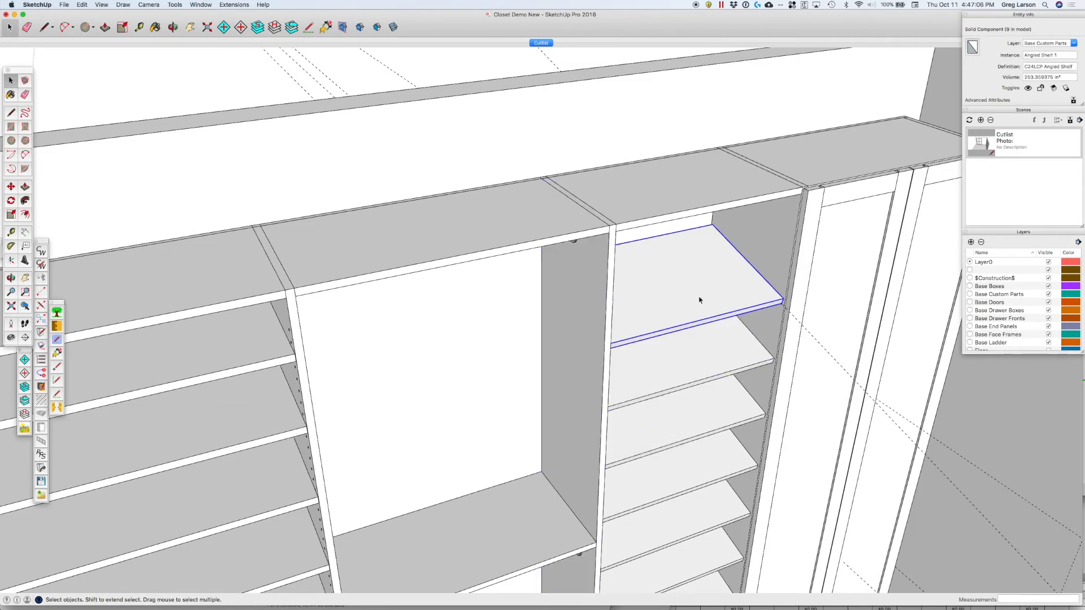
right_click(700, 296)
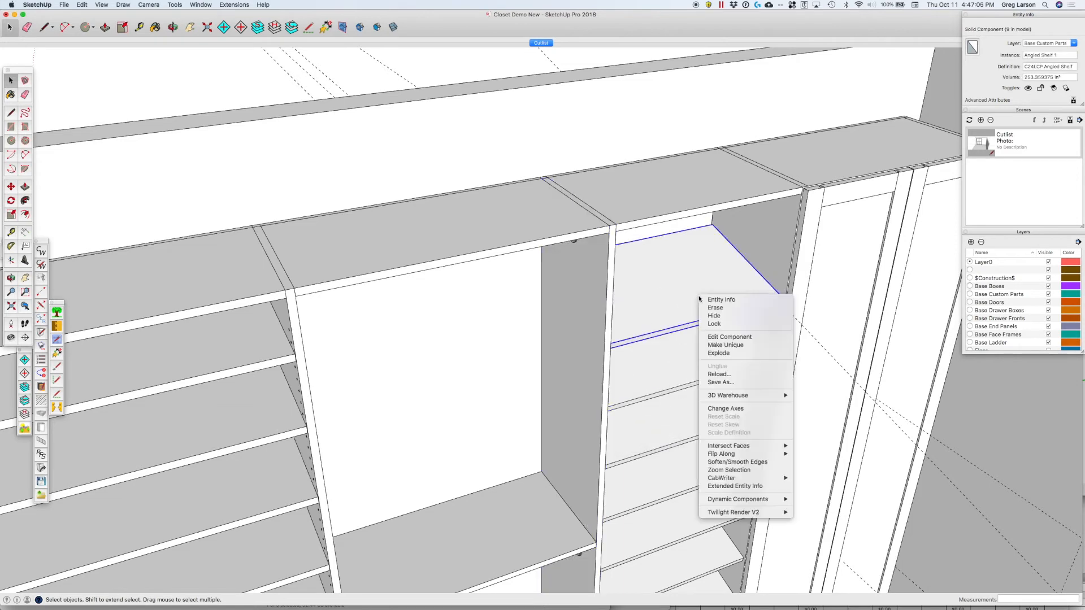
click(716, 319)
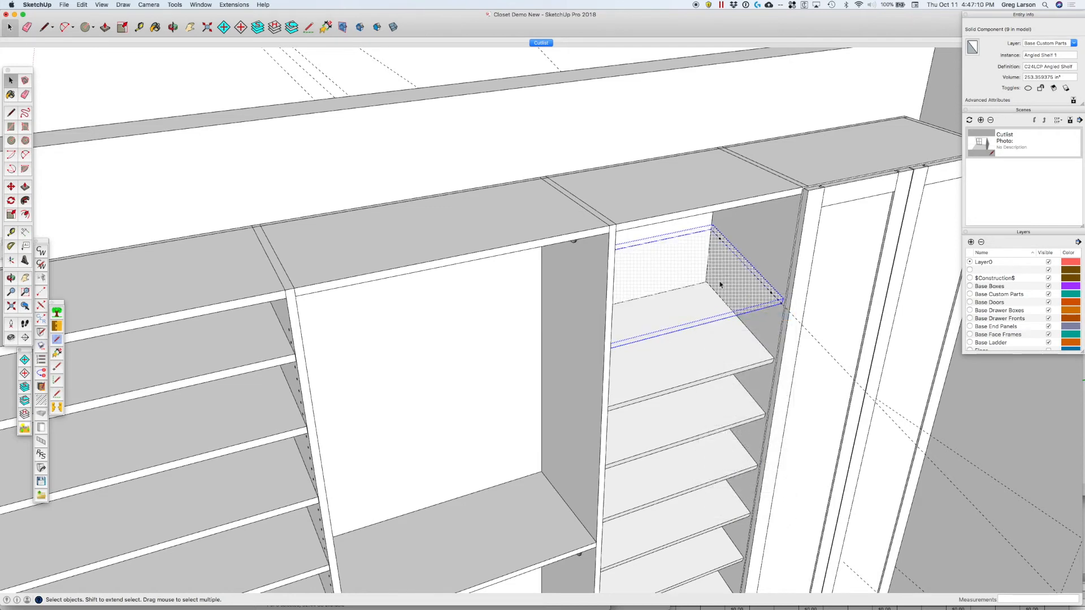
click(102, 5)
click(116, 58)
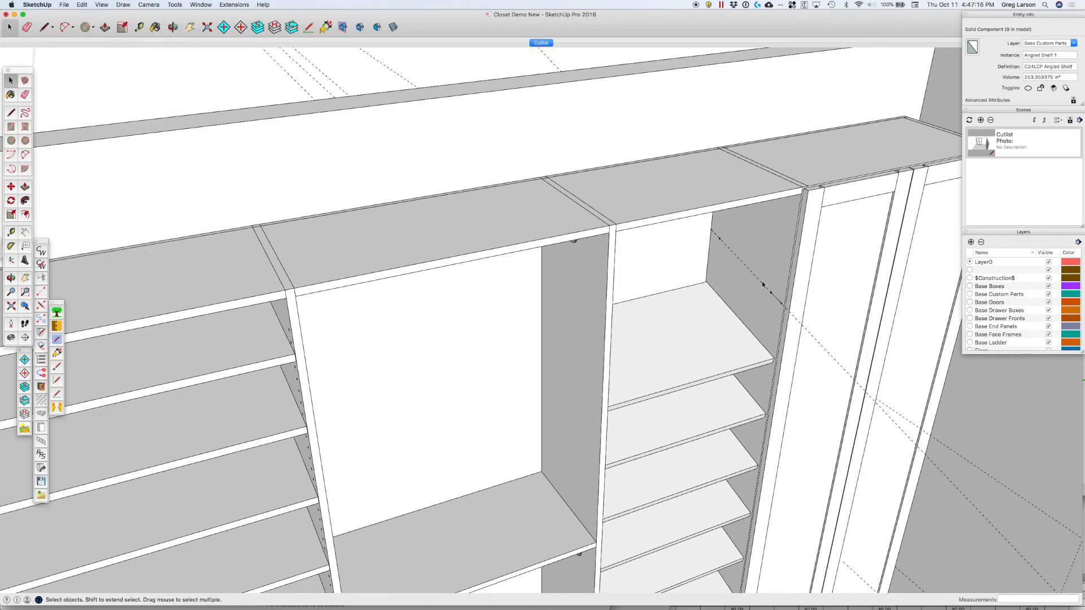
Select the Left Side panel that carries the support holes above the uppermost remaining angled shelf.
scroll(754, 305, down, 3)
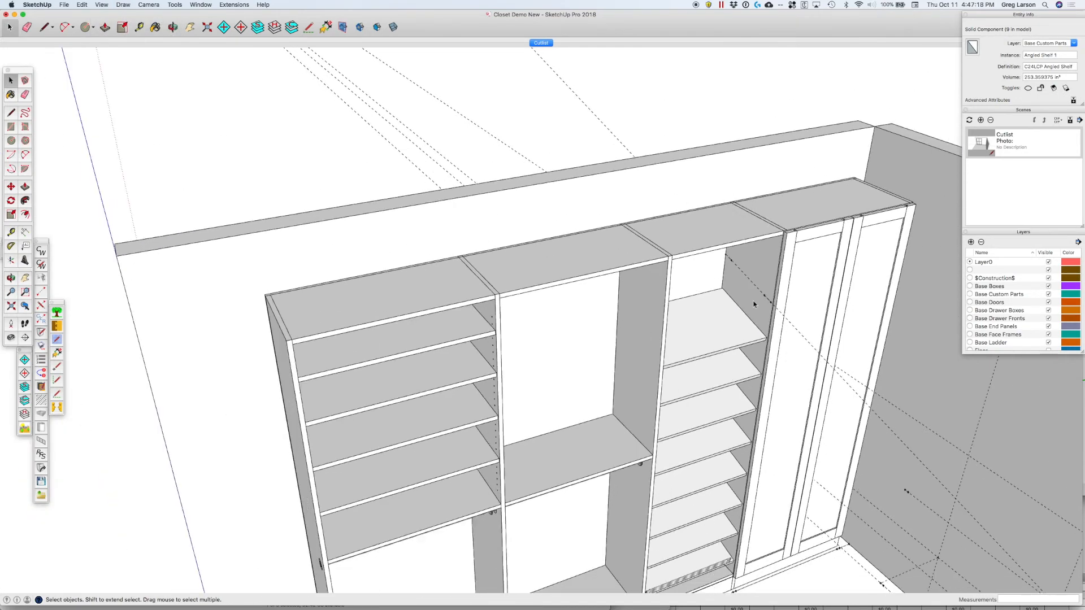
scroll(741, 391, up, 6)
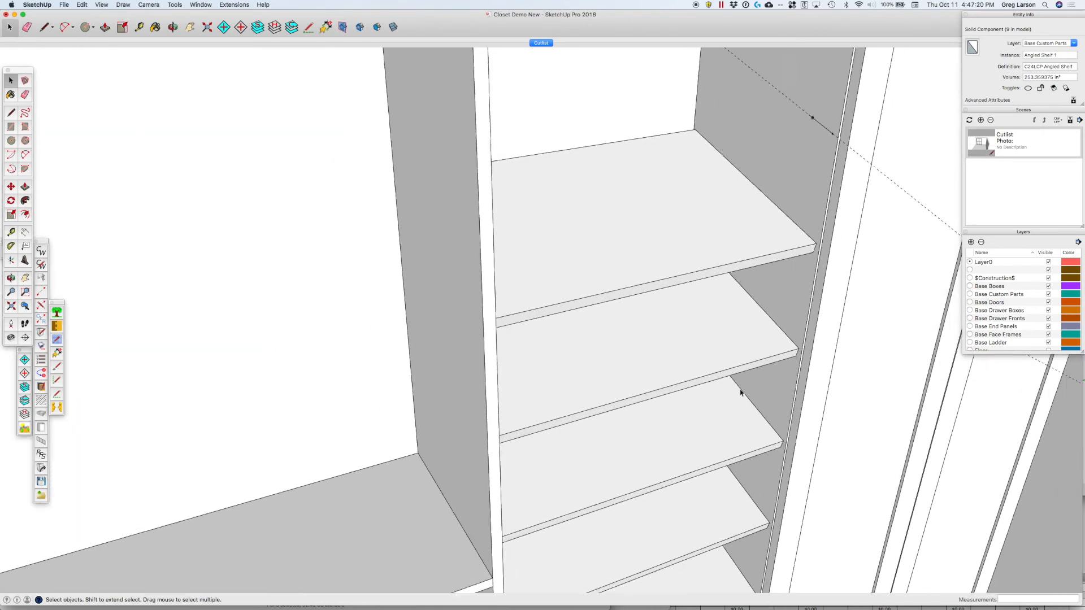
scroll(786, 139, up, 5)
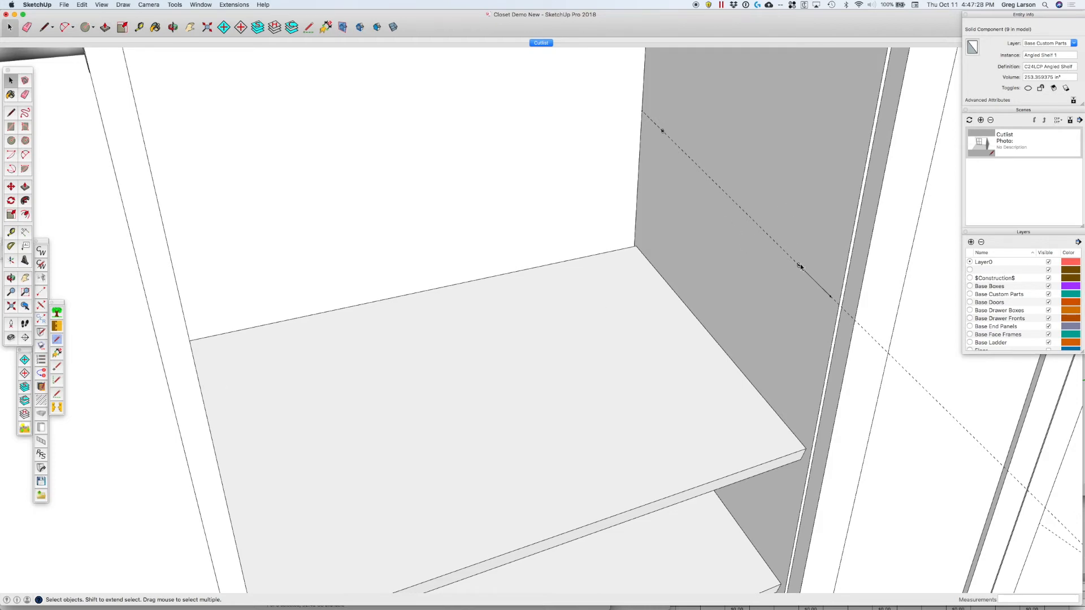
scroll(814, 248, up, 3)
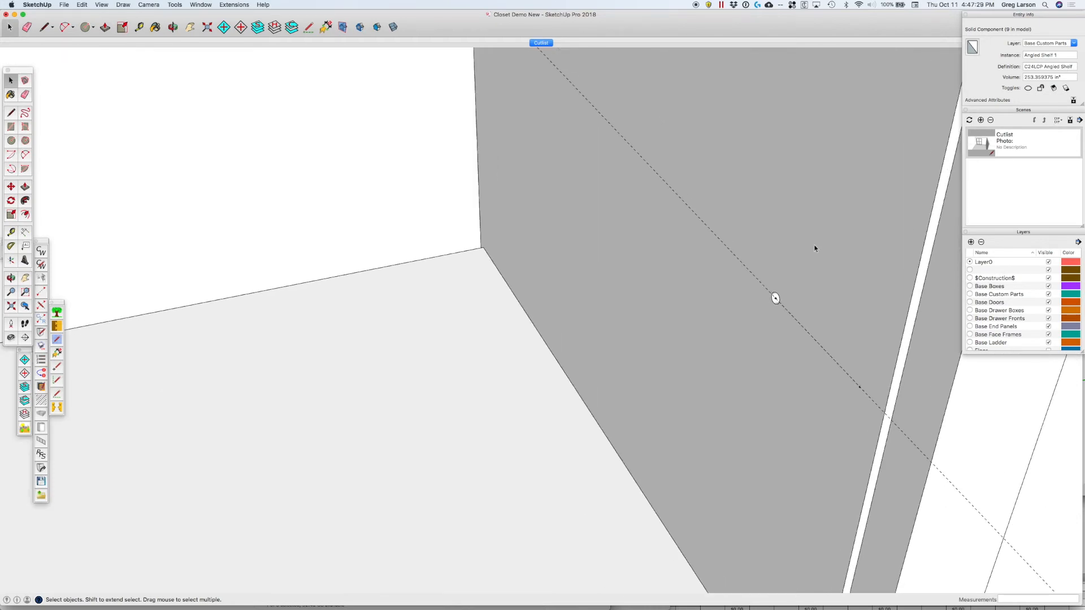
click(775, 298)
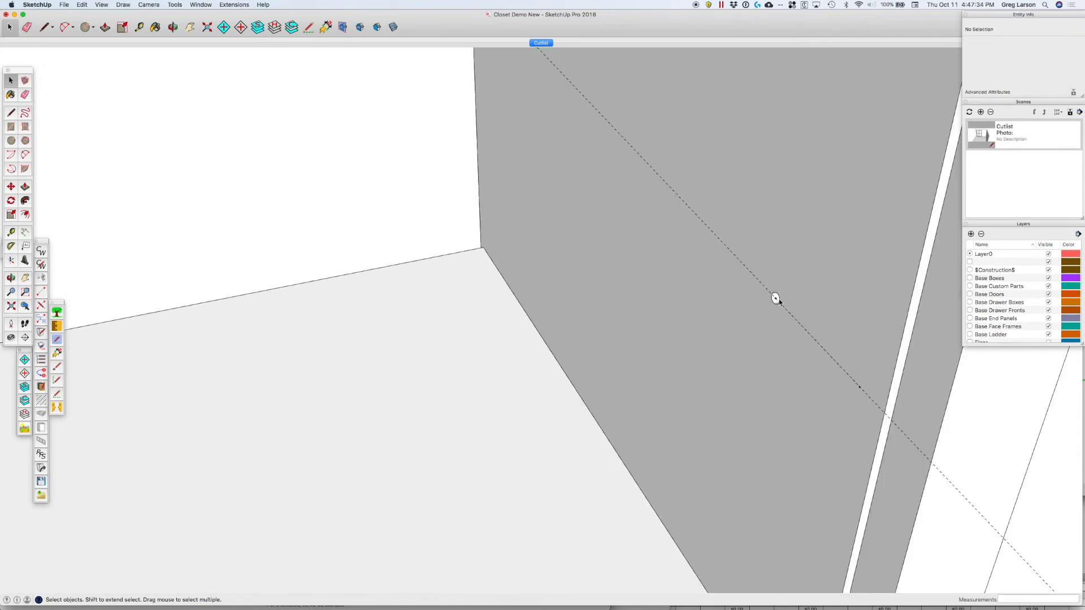
click(777, 299)
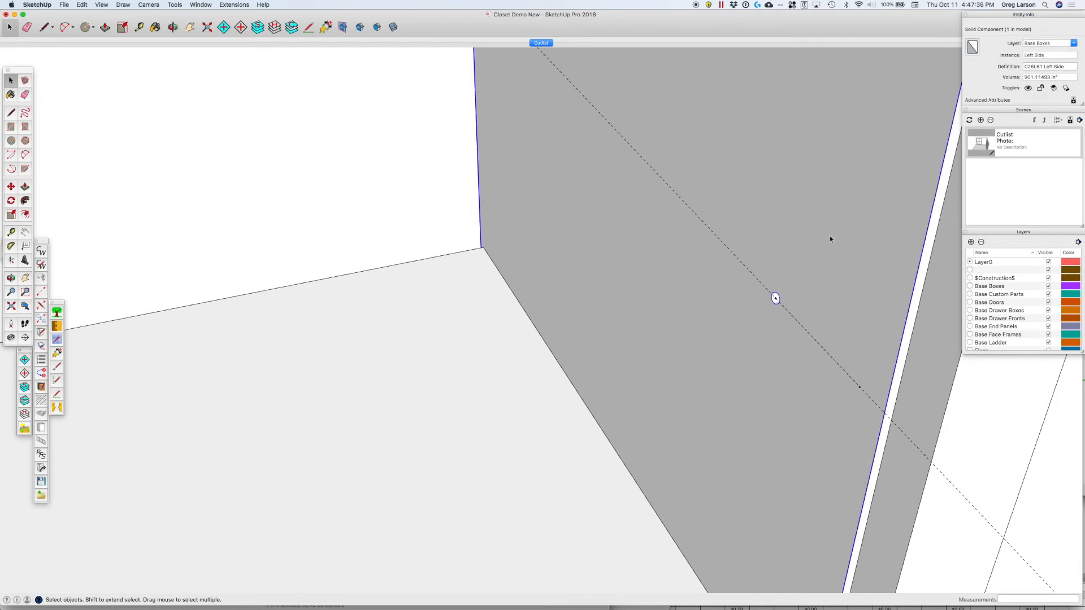
scroll(837, 248, down, 4)
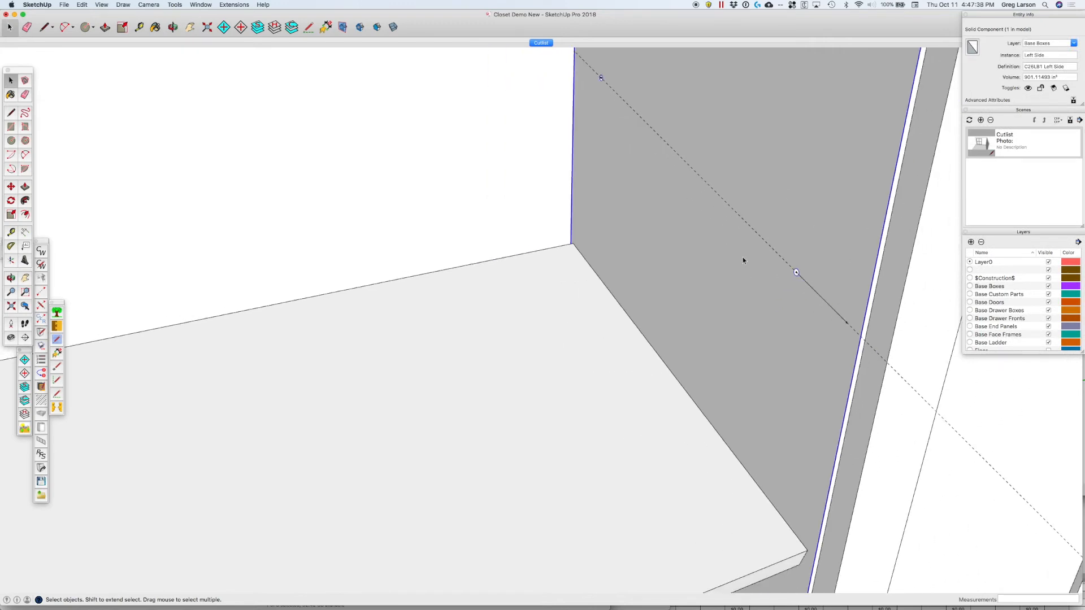
scroll(815, 249, up, 1)
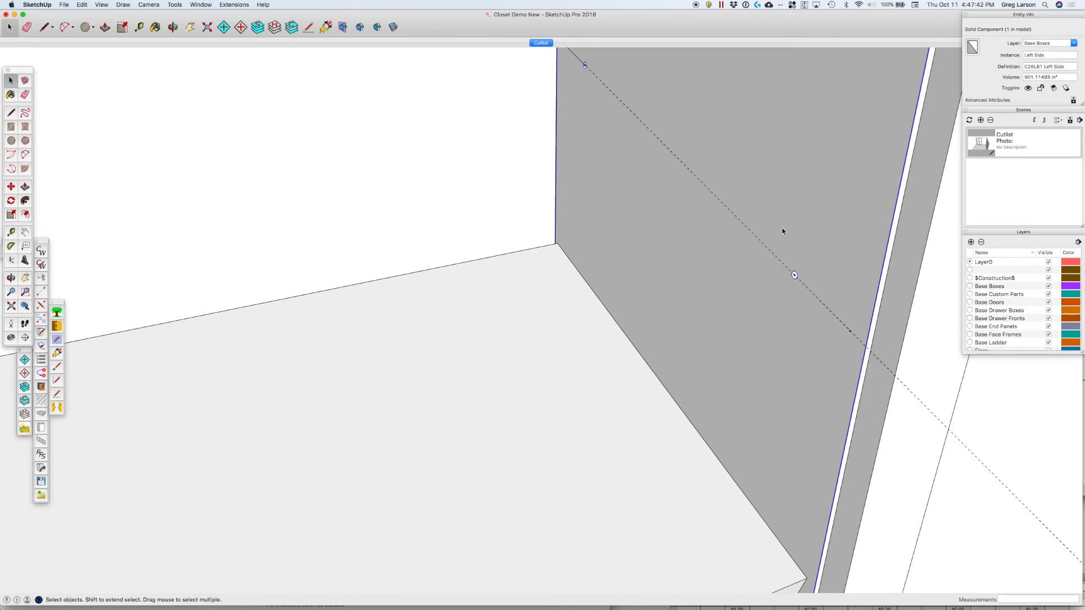
Keep the rest of the model displayed during component editing, open the Left Side panel for editing, and select all its geometry.
click(102, 4)
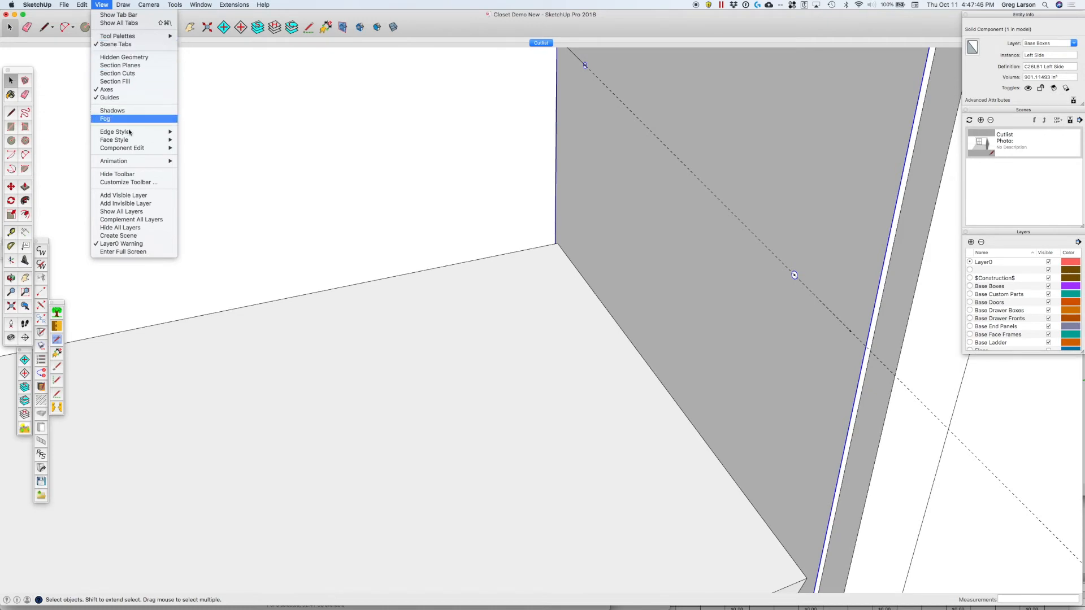
mouse_move(132, 148)
click(200, 149)
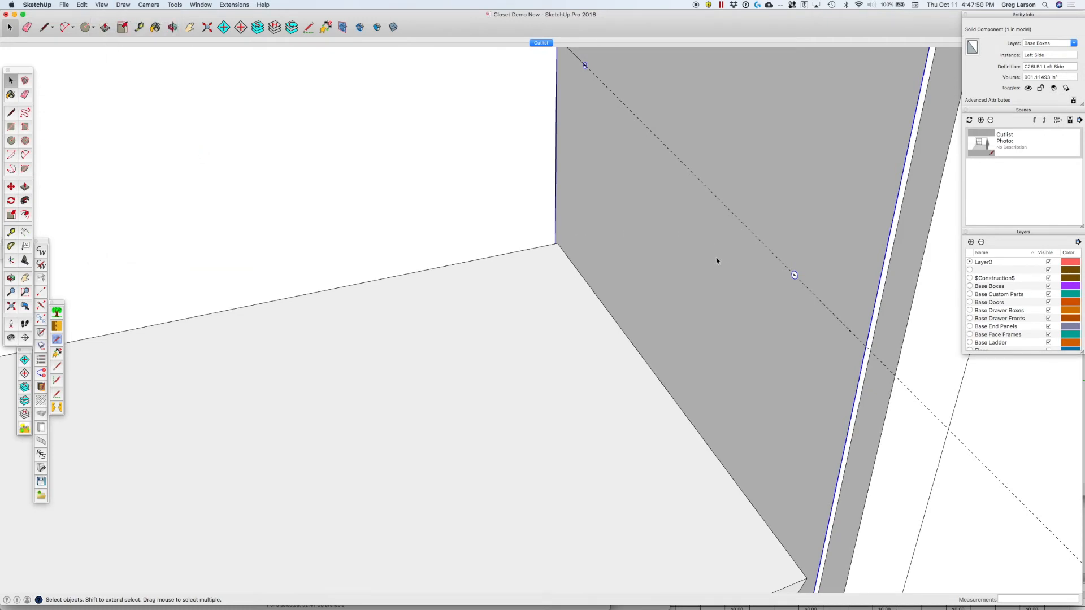
key(super+a)
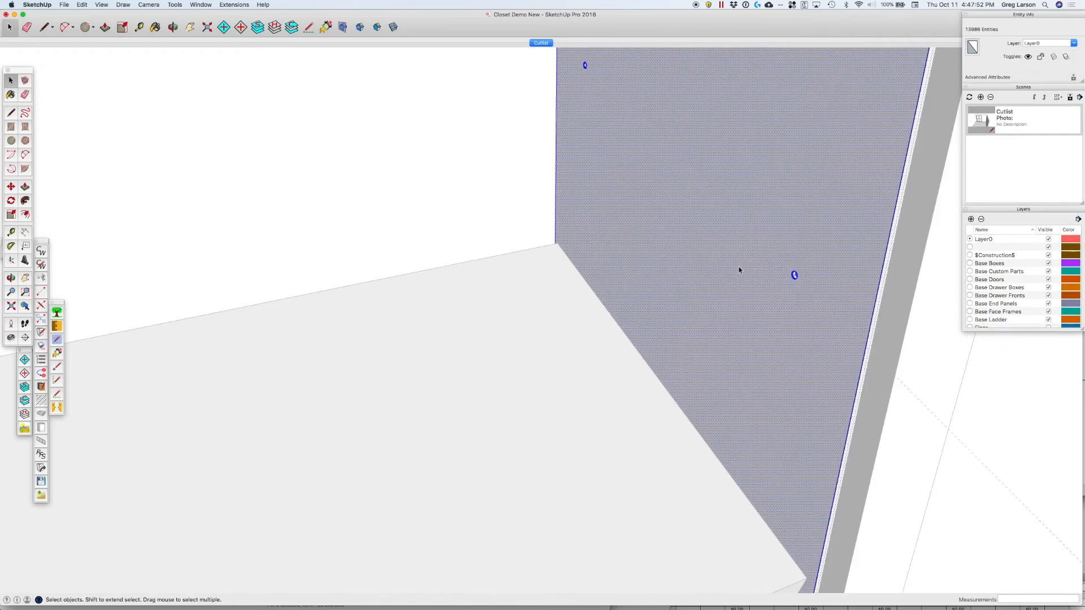
scroll(782, 276, down, 6)
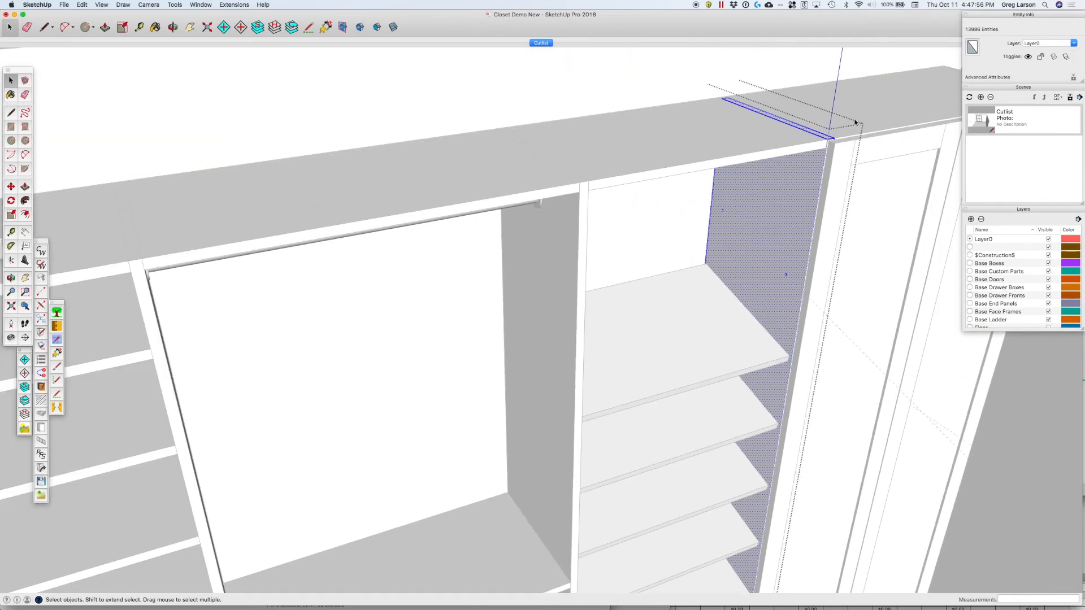
scroll(762, 245, up, 8)
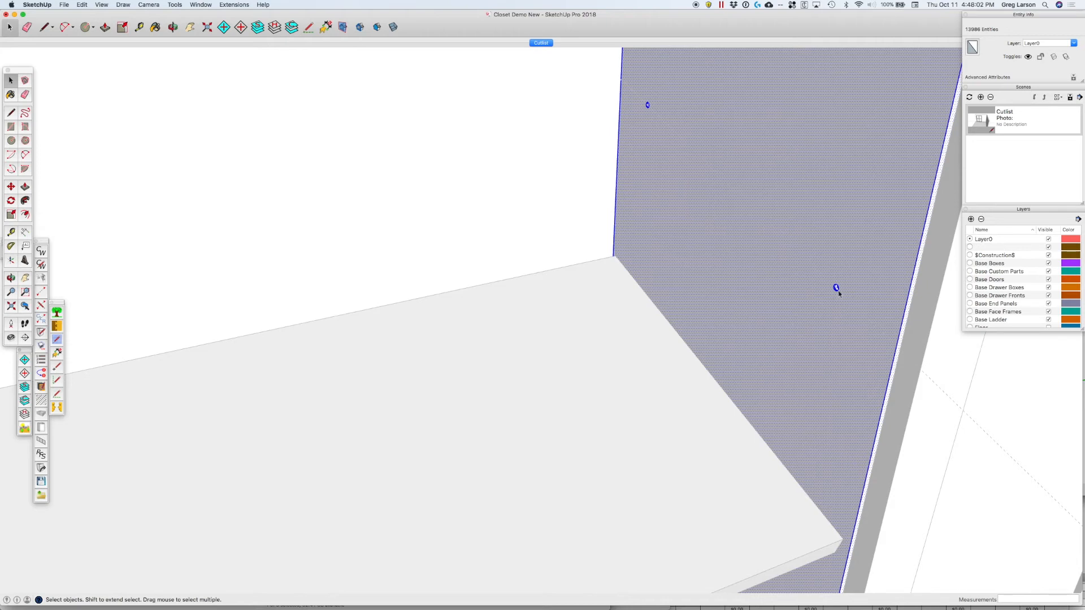
scroll(839, 292, up, 4)
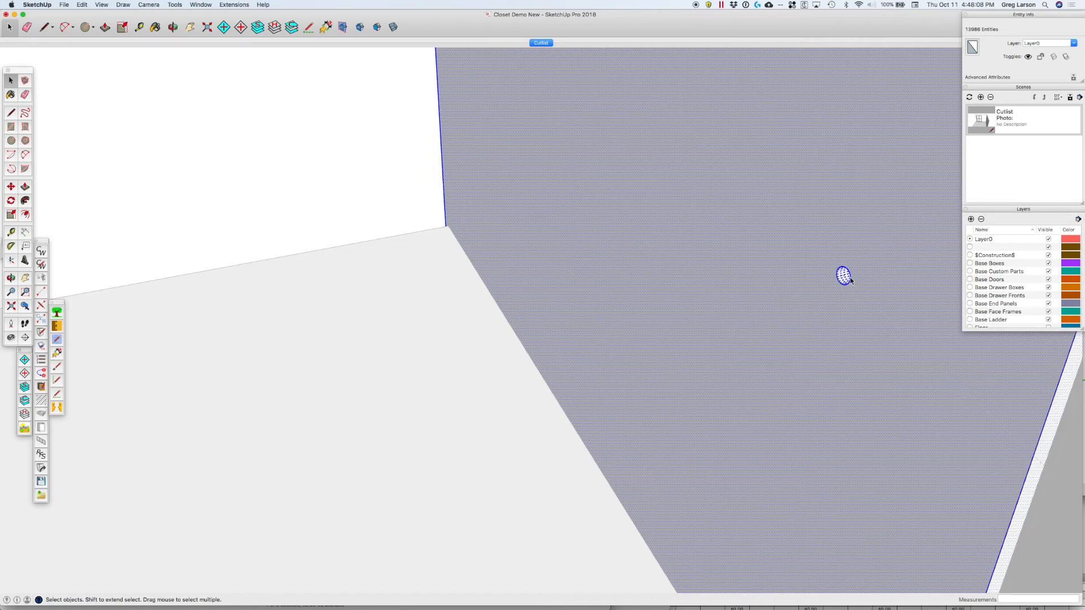
Select the circle edges of the two upper support holes in the side panel one by one.
click(855, 279)
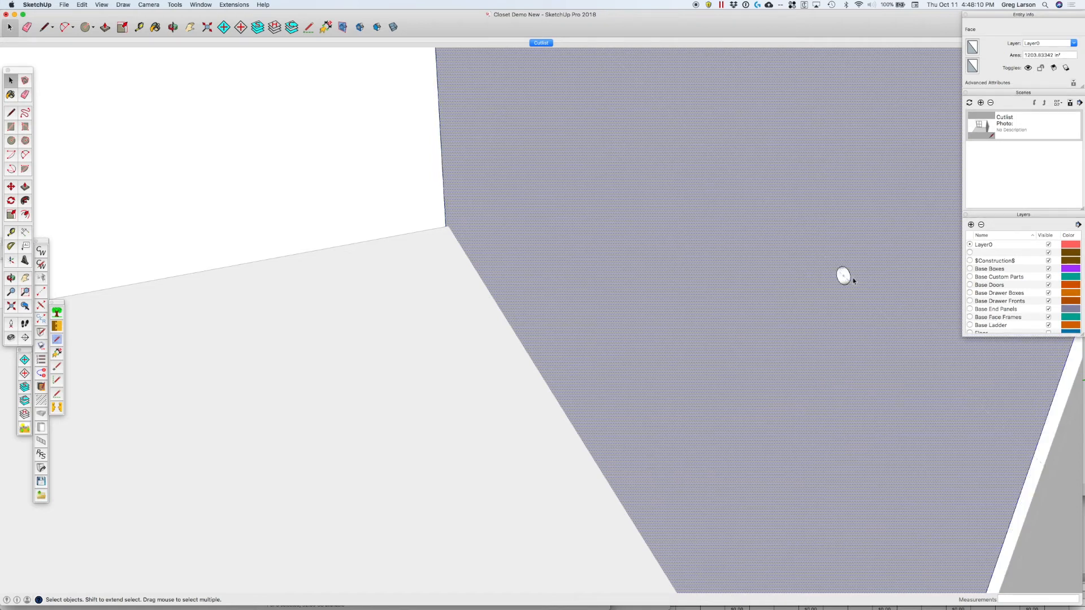
click(843, 276)
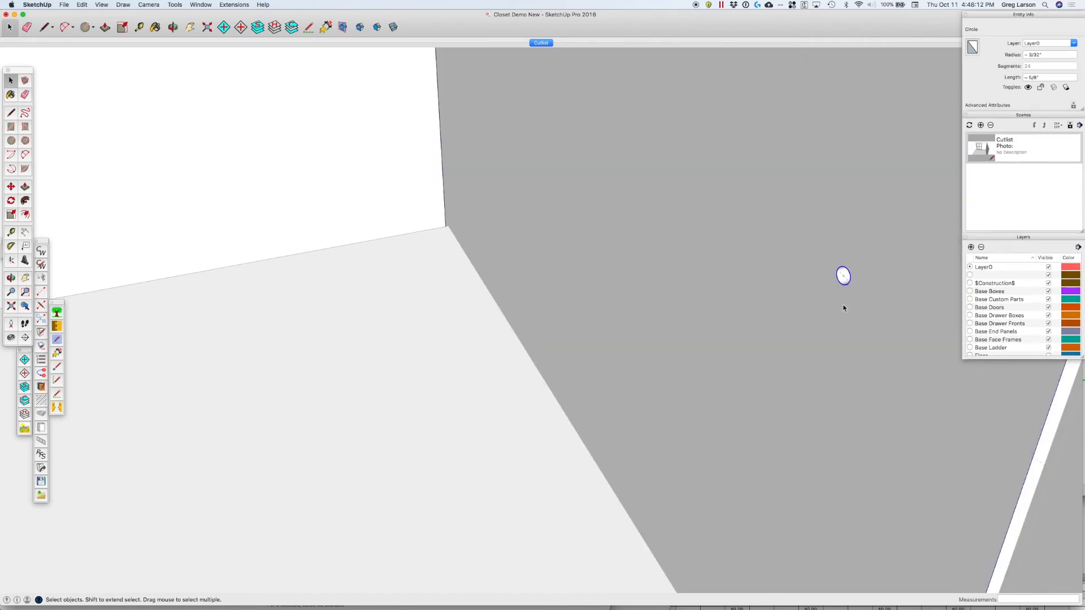
scroll(846, 305, down, 3)
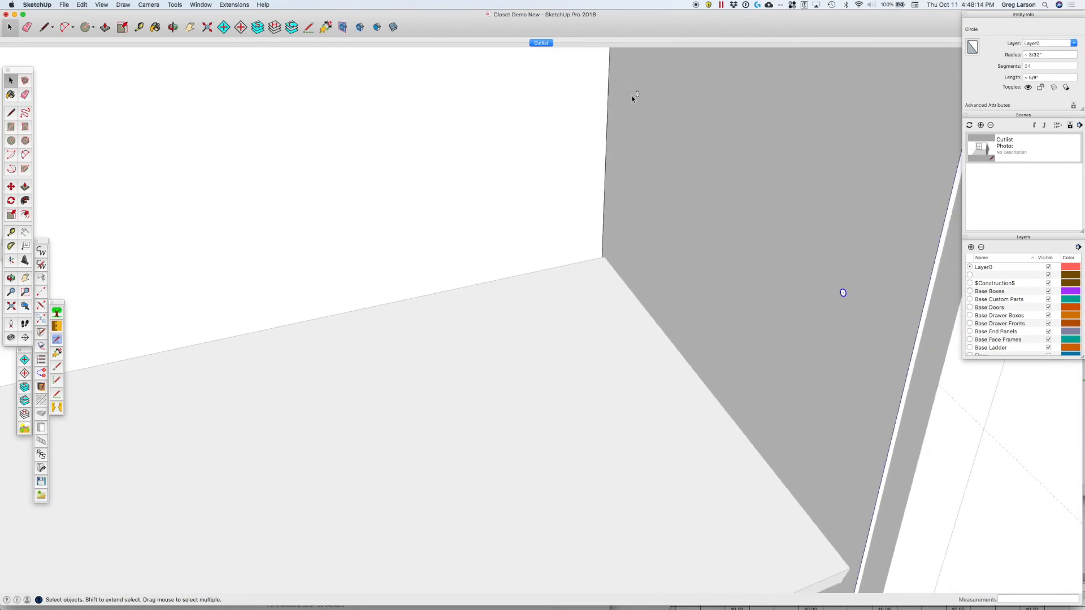
scroll(633, 99, up, 4)
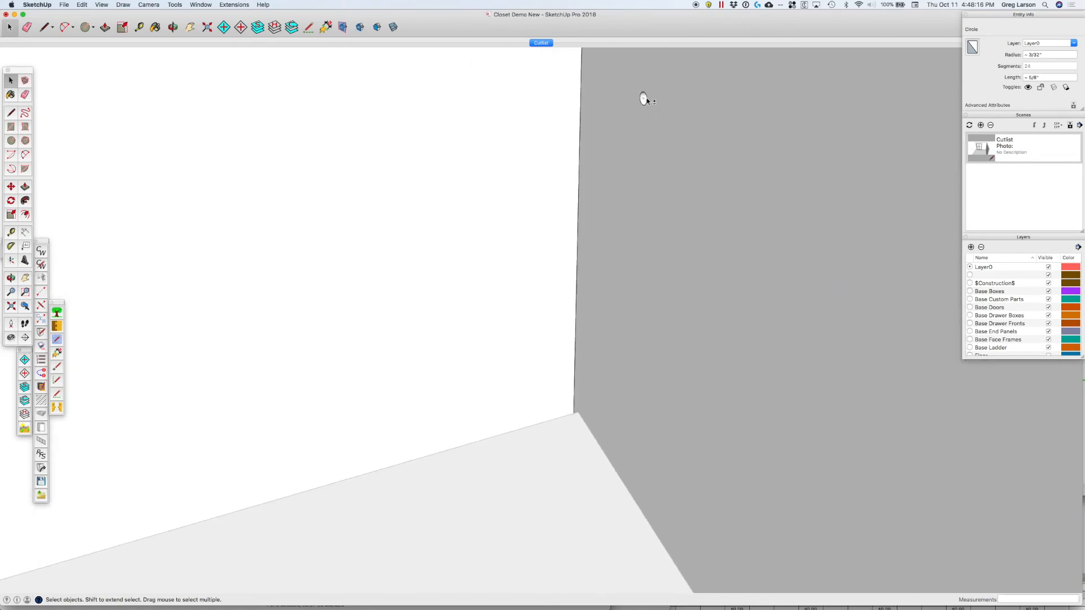
shift+click(647, 98)
scroll(644, 422, up, 3)
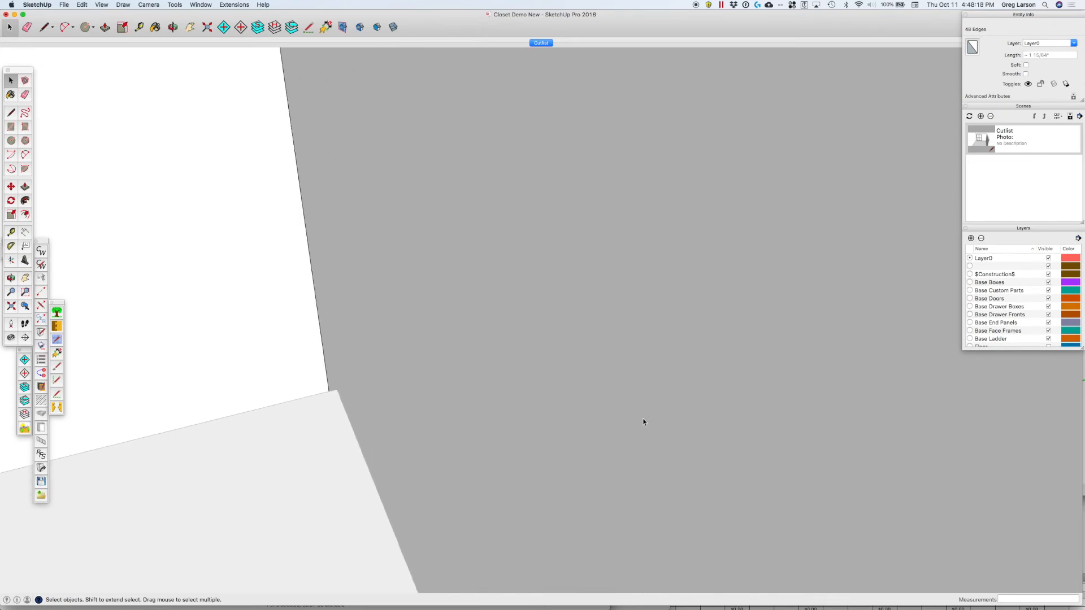
Select the side panel's inner face and from it select all circles on that face.
scroll(645, 422, down, 5)
click(792, 398)
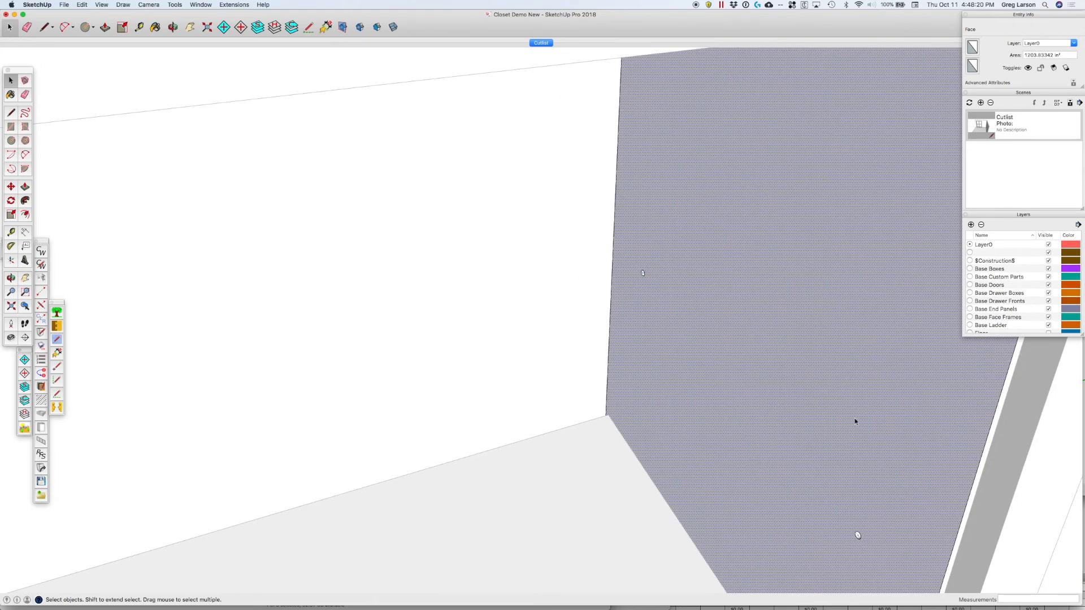
scroll(887, 446, down, 4)
scroll(871, 557, up, 4)
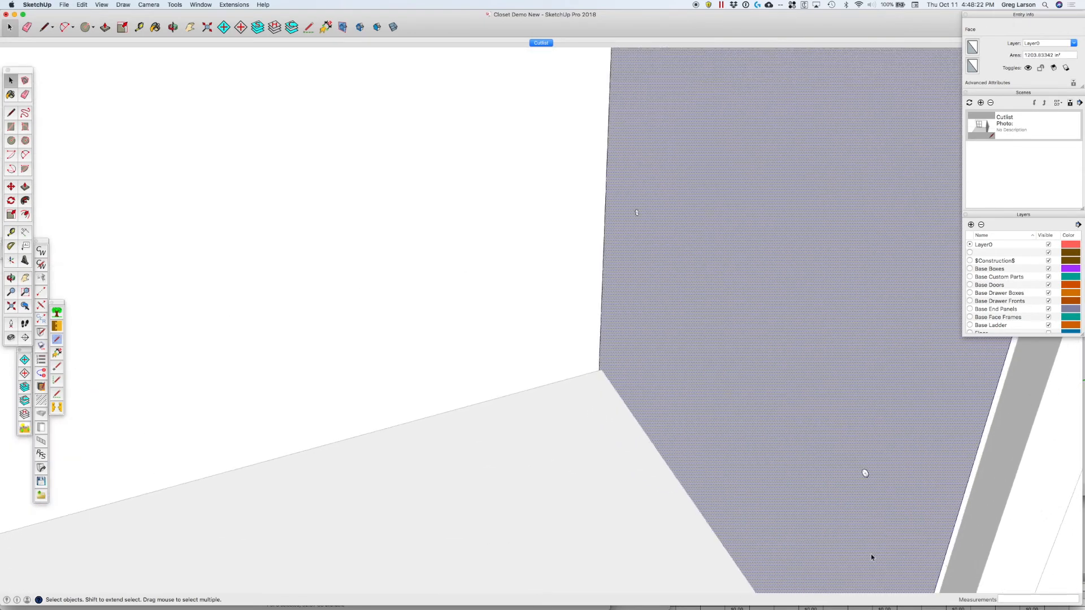
scroll(804, 404, down, 4)
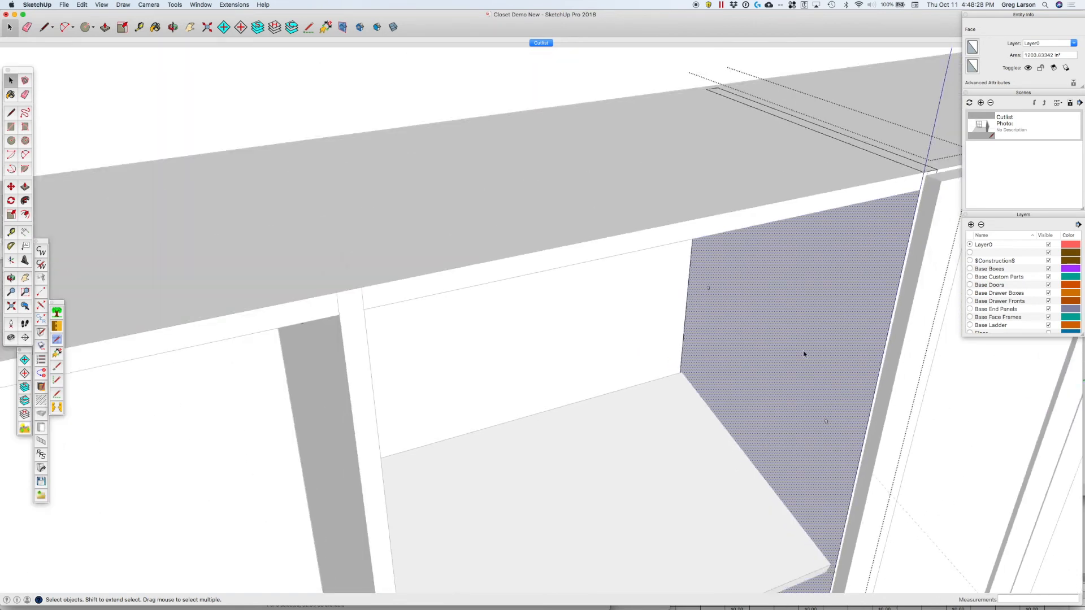
right_click(793, 374)
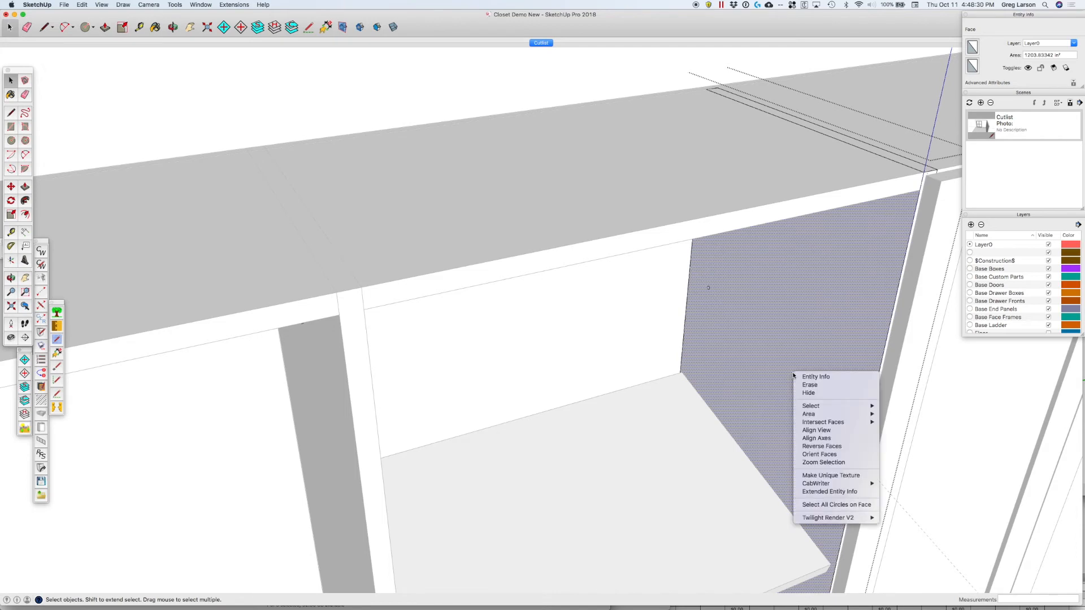
click(826, 507)
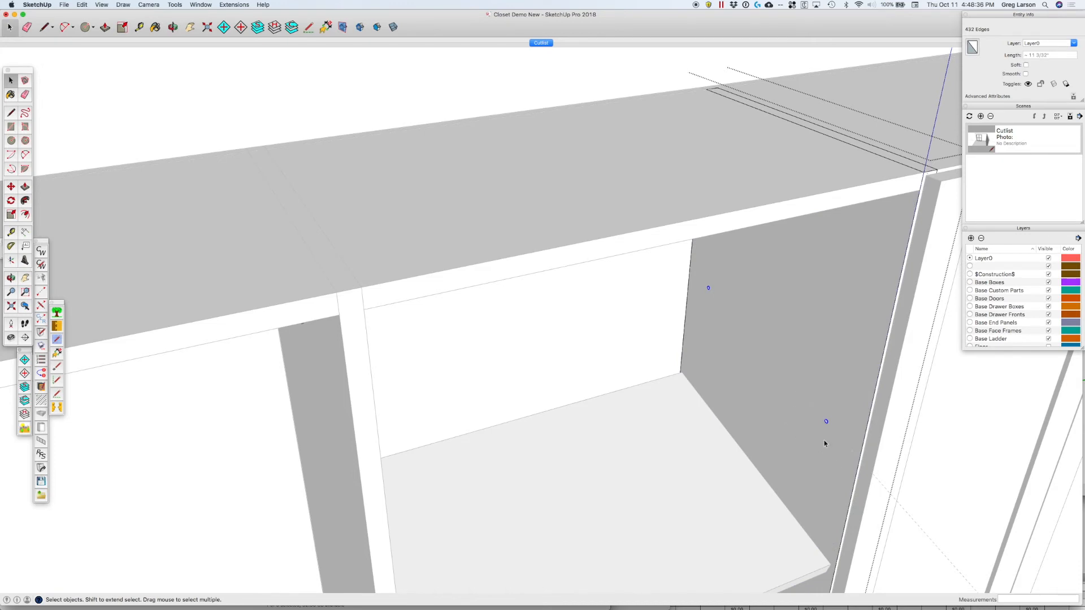
Check the selected support-hole circles up close and copy them all to the clipboard.
scroll(825, 431, up, 5)
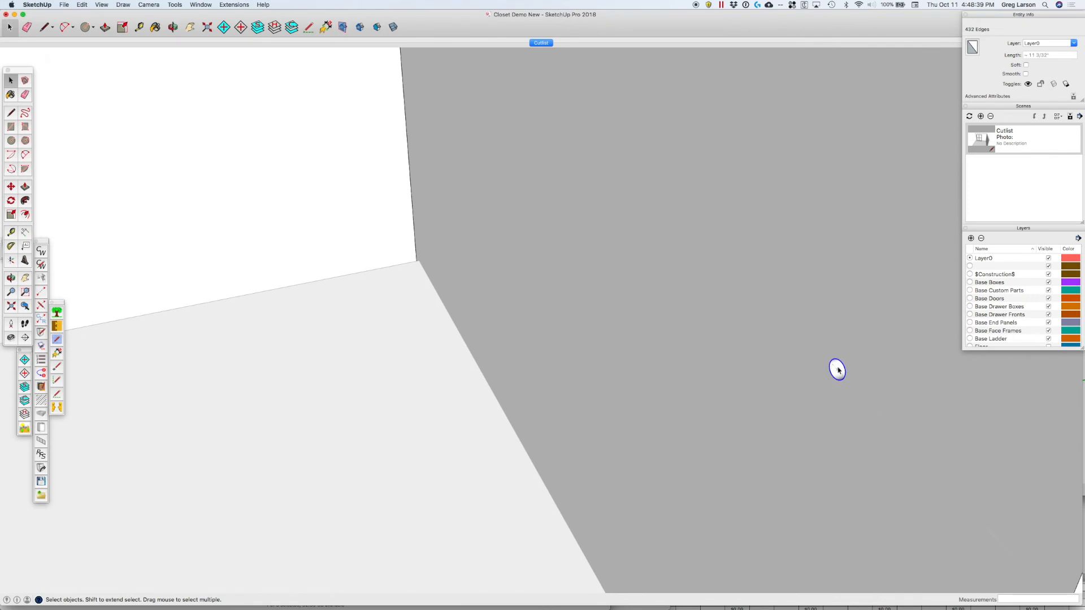
scroll(805, 403, down, 4)
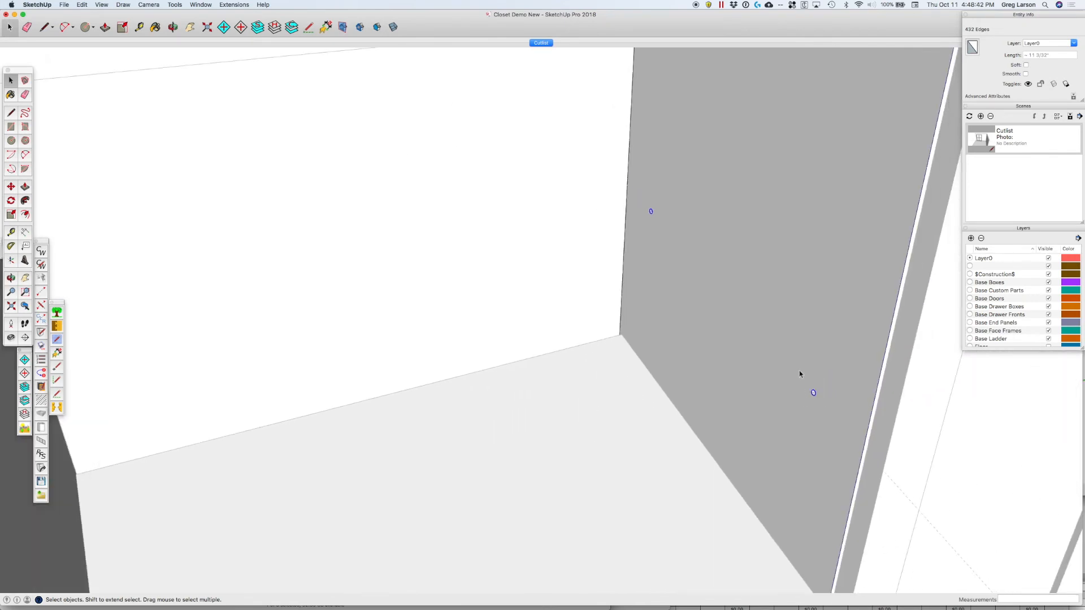
scroll(822, 406, up, 4)
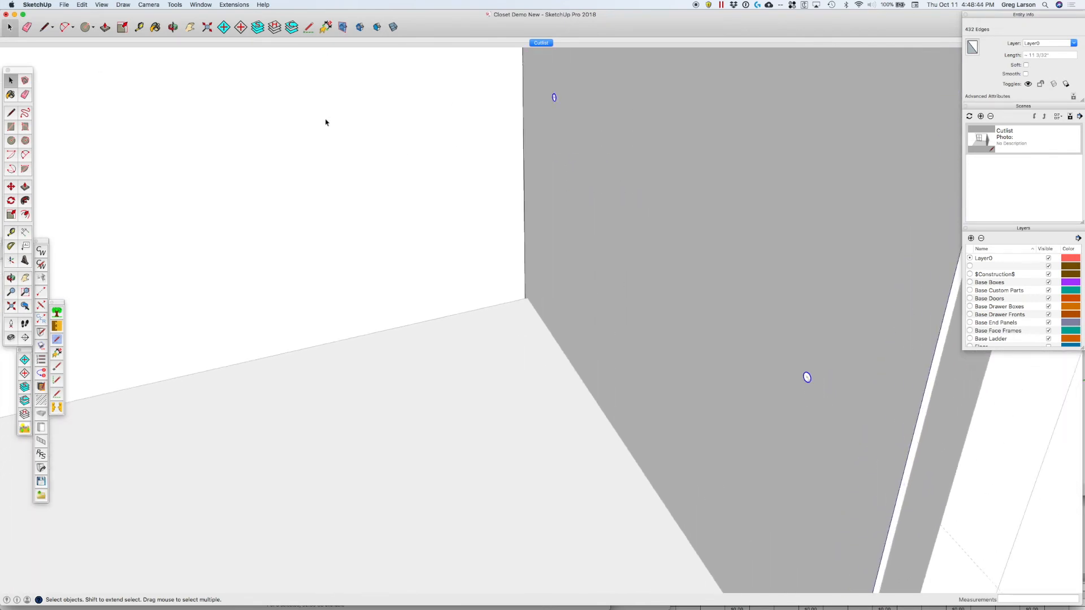
click(82, 4)
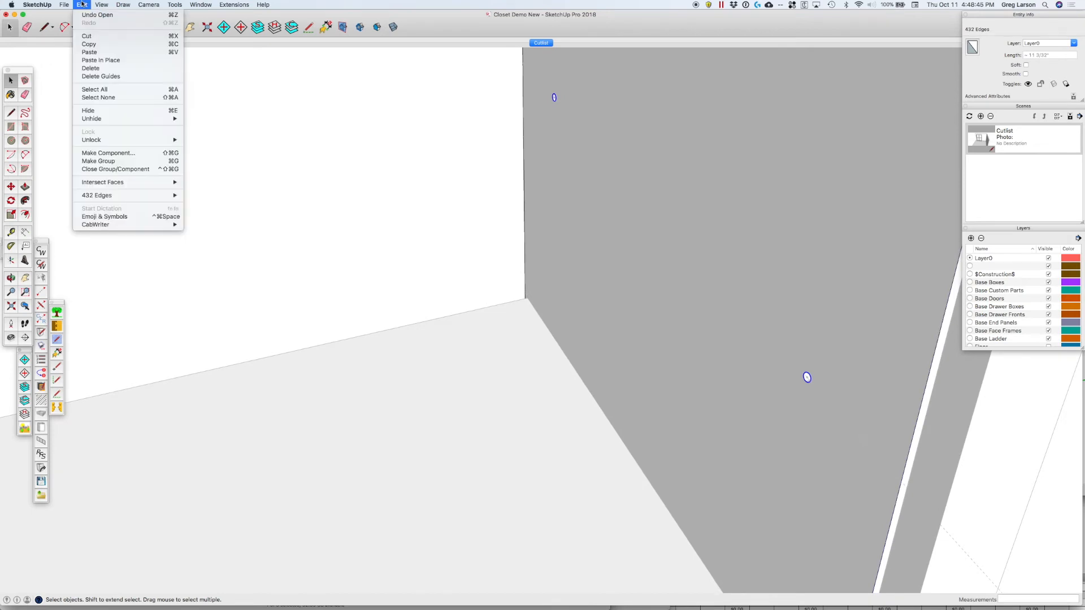
click(96, 47)
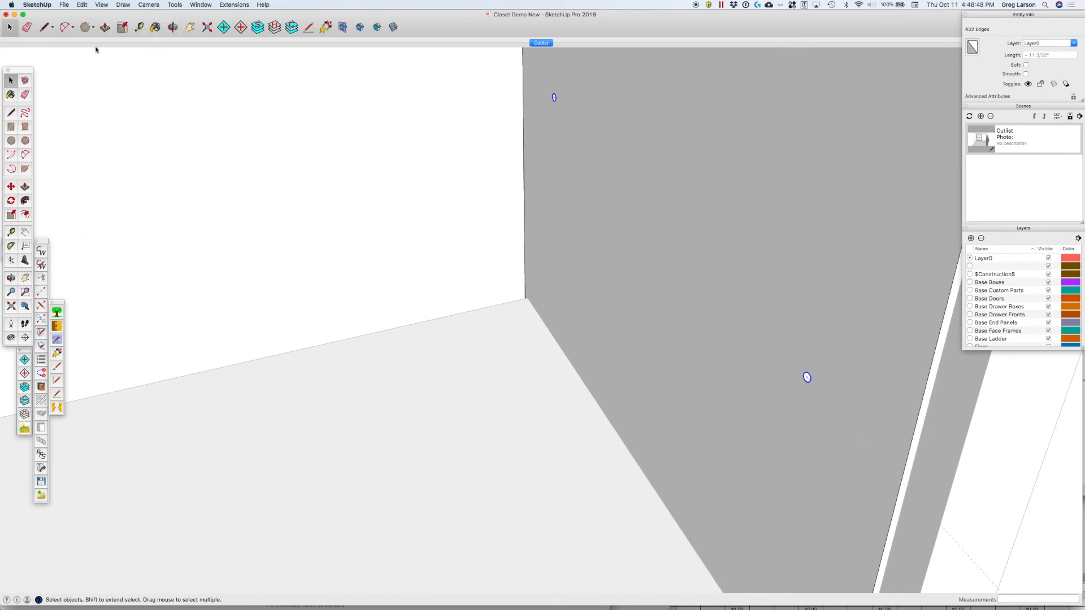
scroll(632, 218, down, 6)
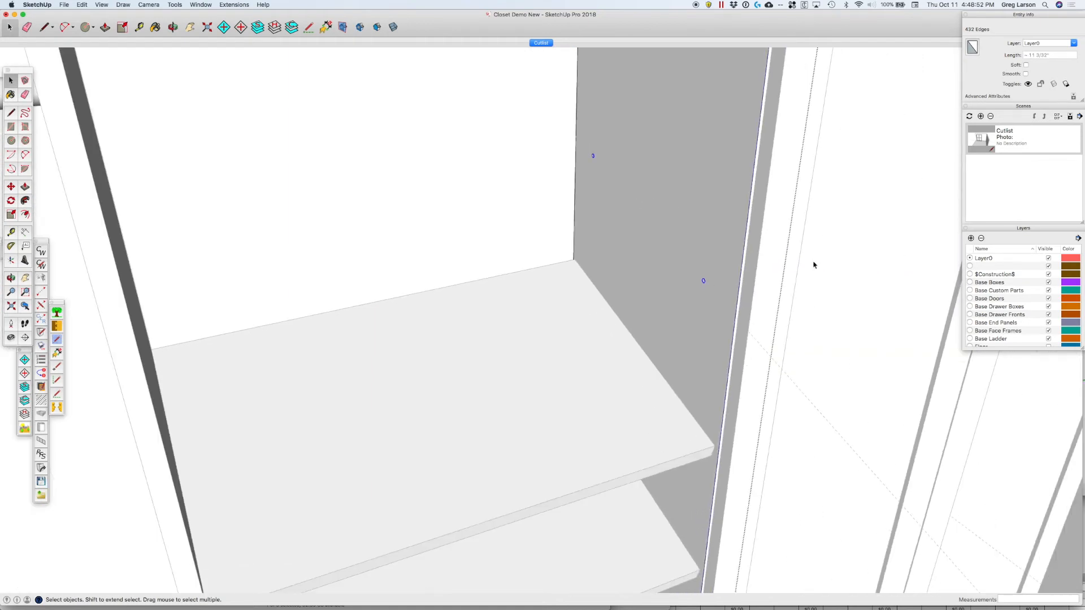
scroll(735, 316, down, 3)
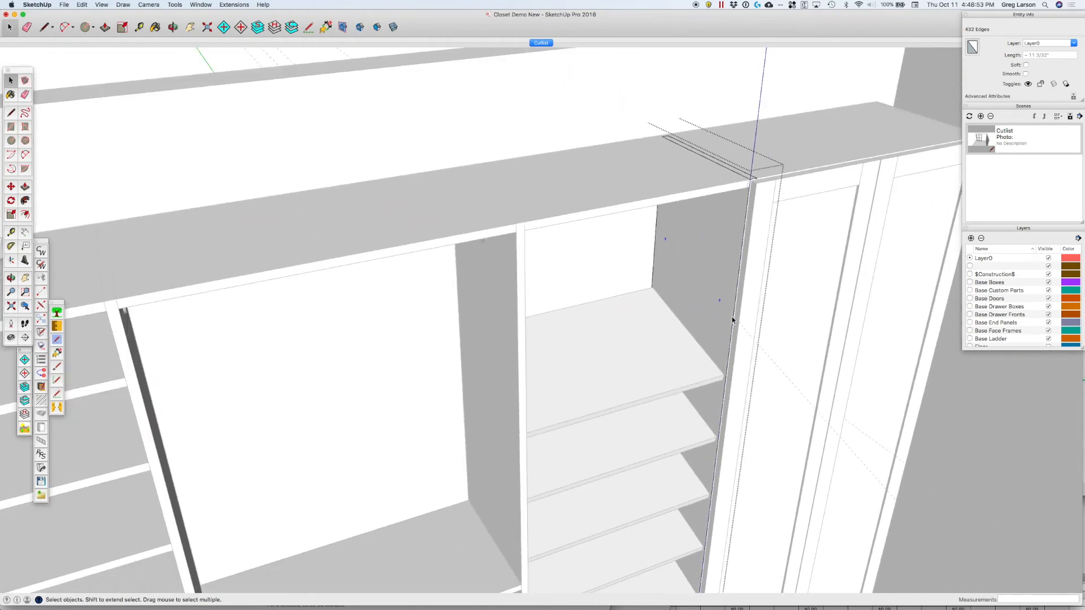
Close the side panel's editing and paste the copied support-hole circles in place outside the component.
click(793, 97)
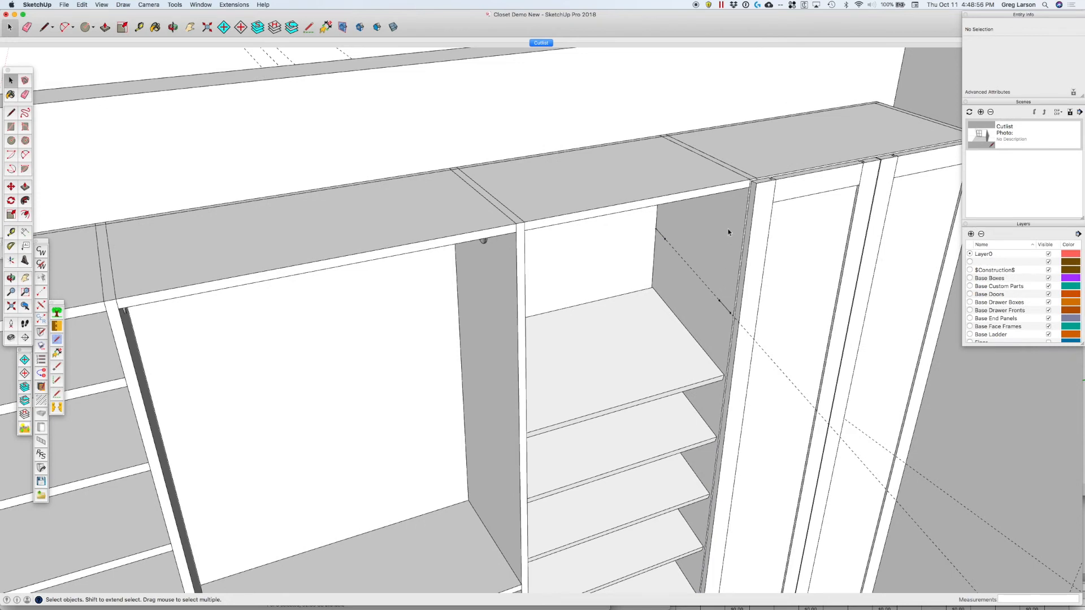
scroll(729, 232, up, 3)
scroll(728, 232, up, 3)
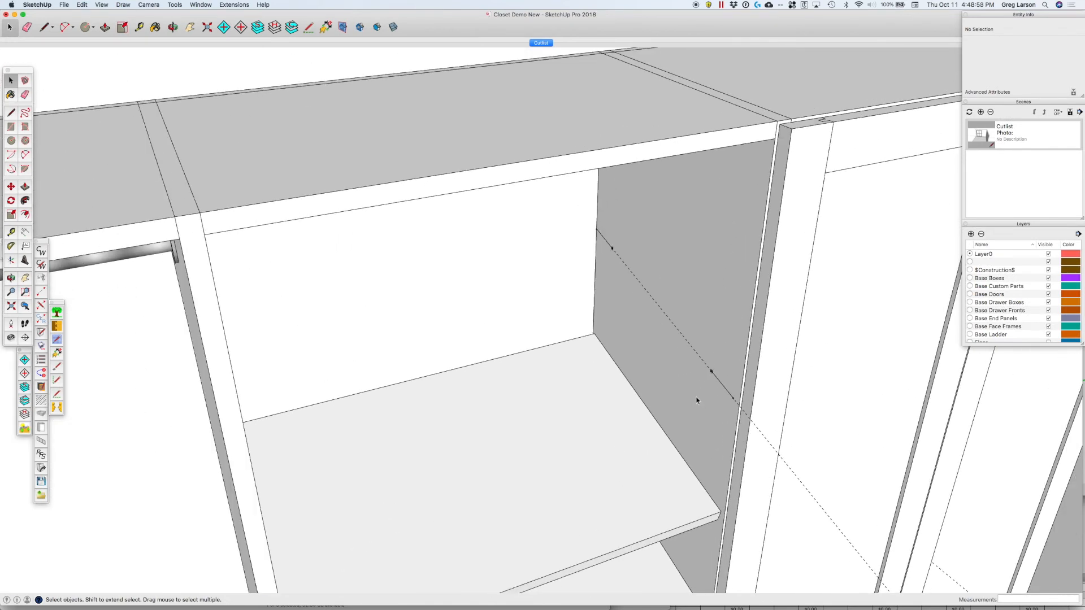
scroll(697, 400, up, 3)
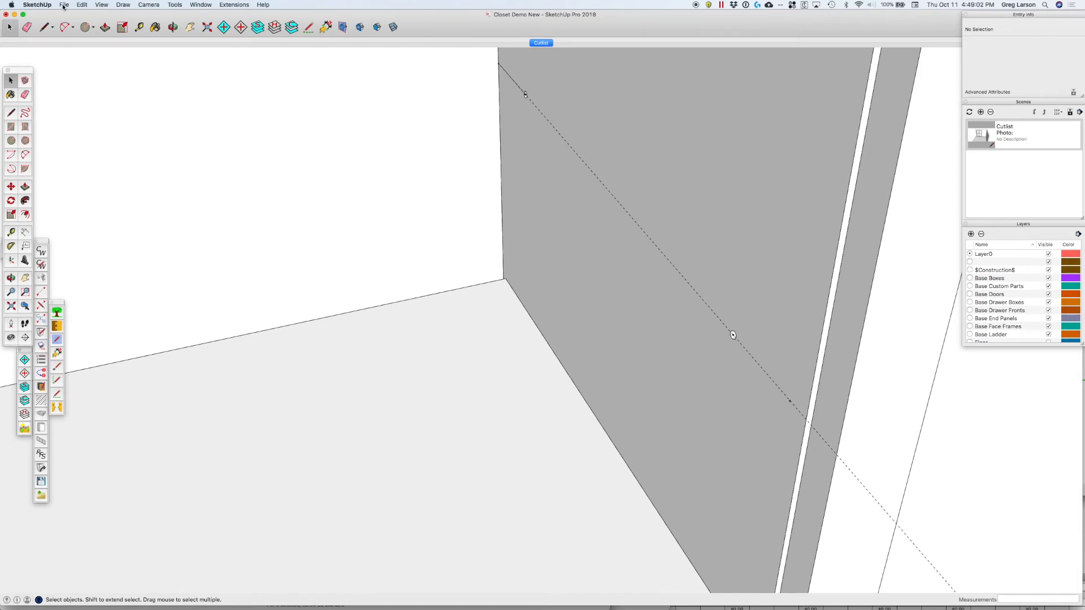
click(82, 5)
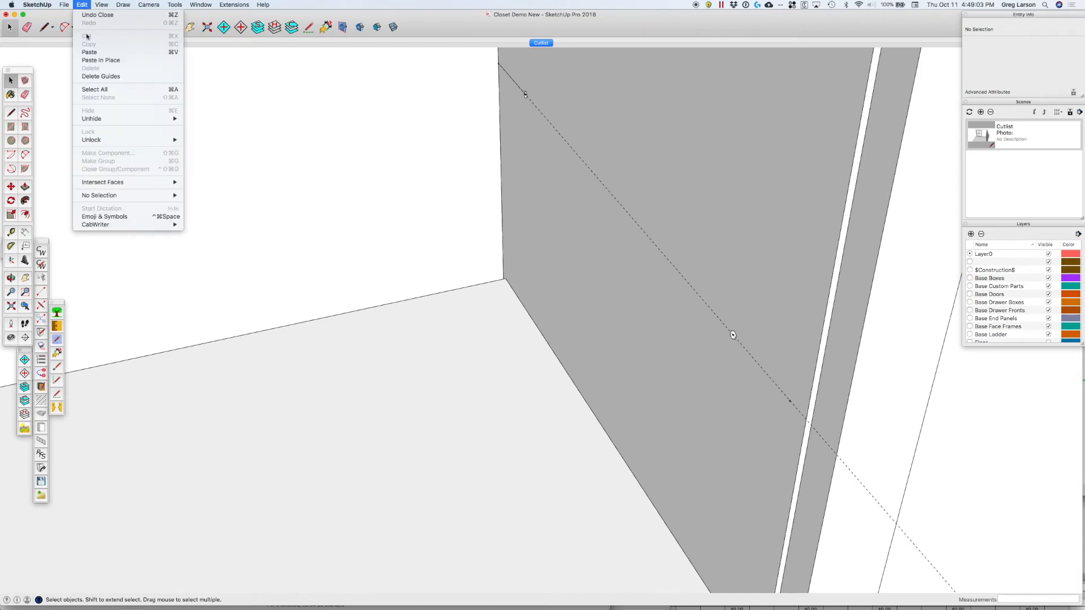
click(97, 61)
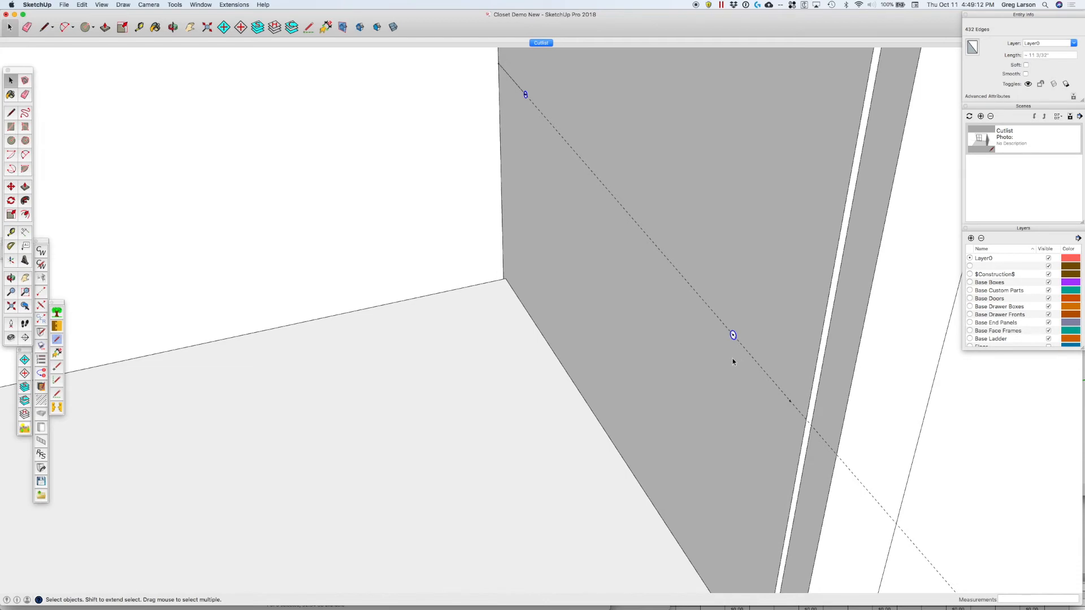
Move the pasted circles 23 inches across the shoe-shelf opening onto the opposite side panel's inner face.
key(m)
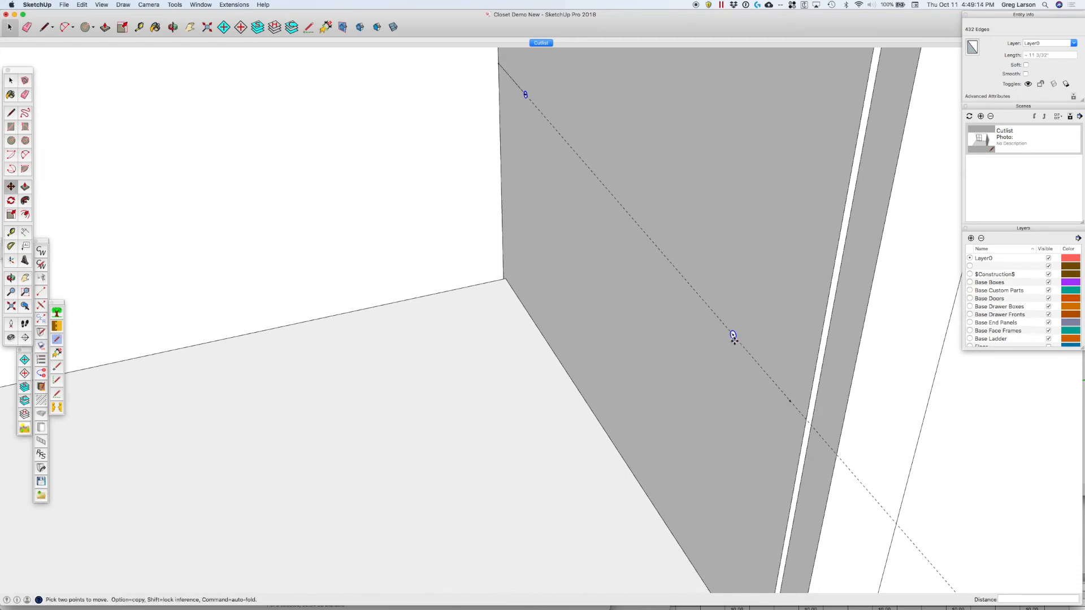
click(733, 335)
text(23)
key(Return)
scroll(656, 369, down, 5)
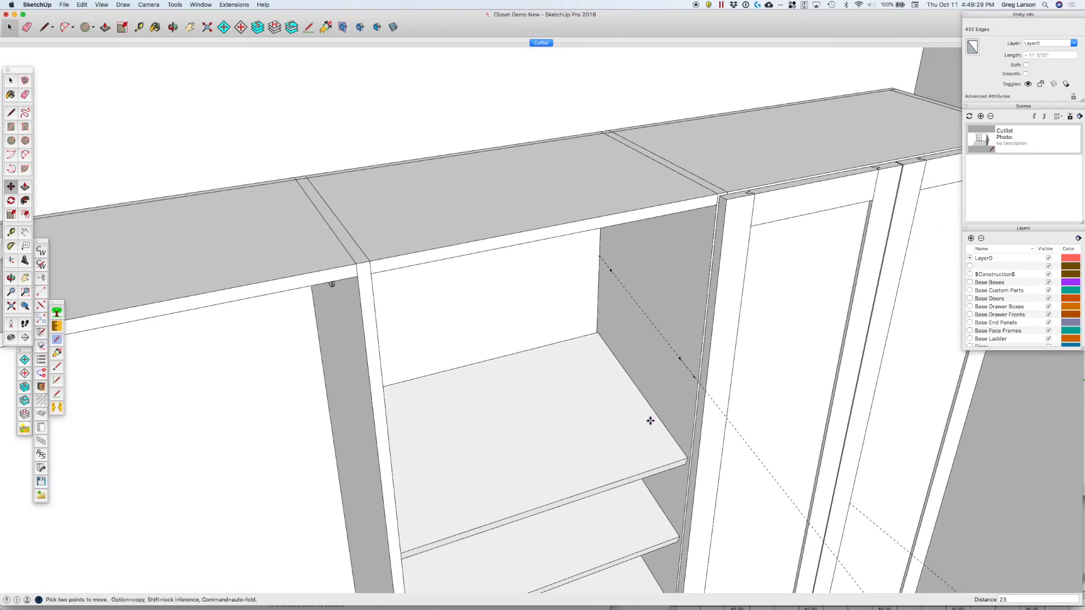
middle_drag(681, 446, 302, 371)
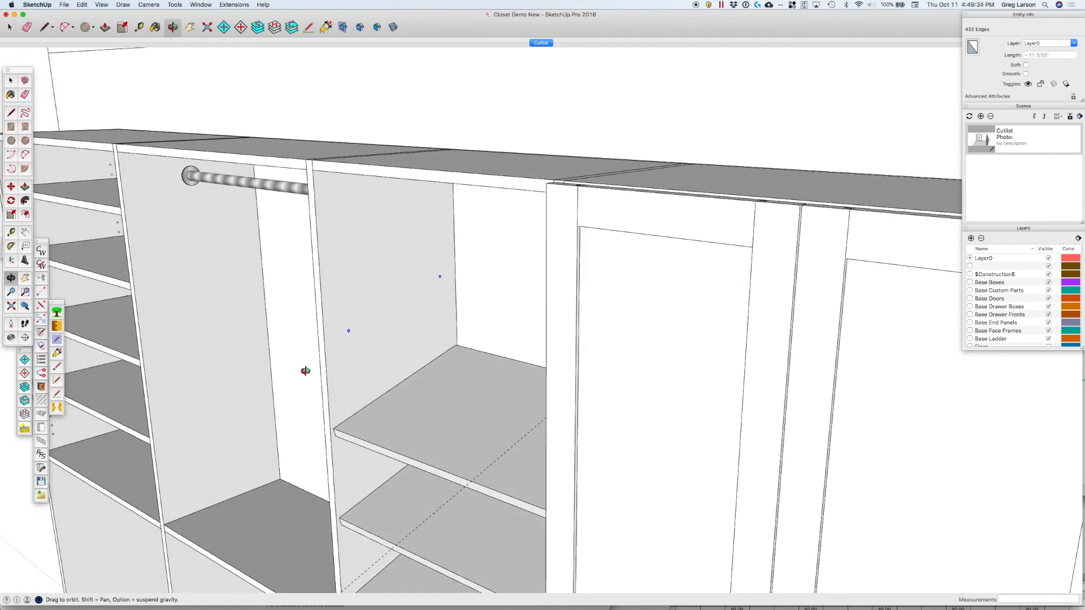
scroll(395, 356, up, 4)
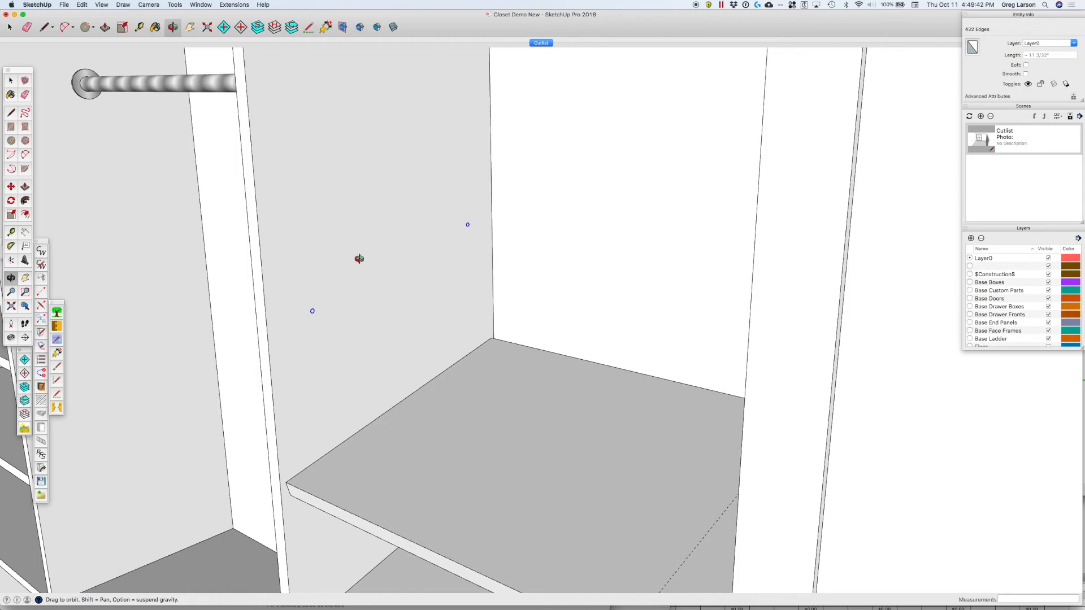
Cut the moved circles and paste them in place inside the opposite Left Side panel component.
click(82, 5)
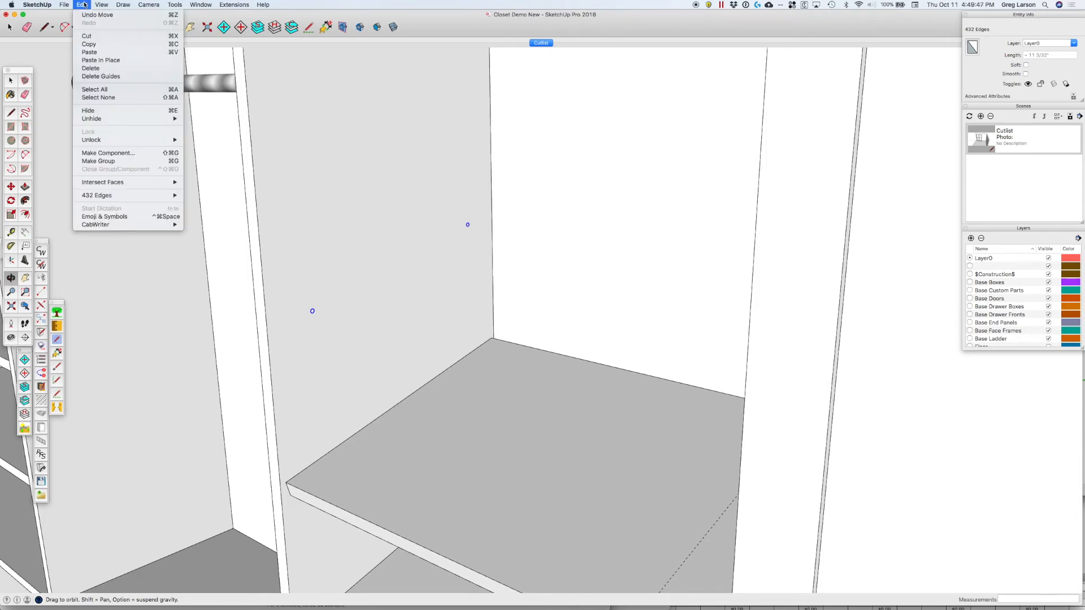
click(87, 36)
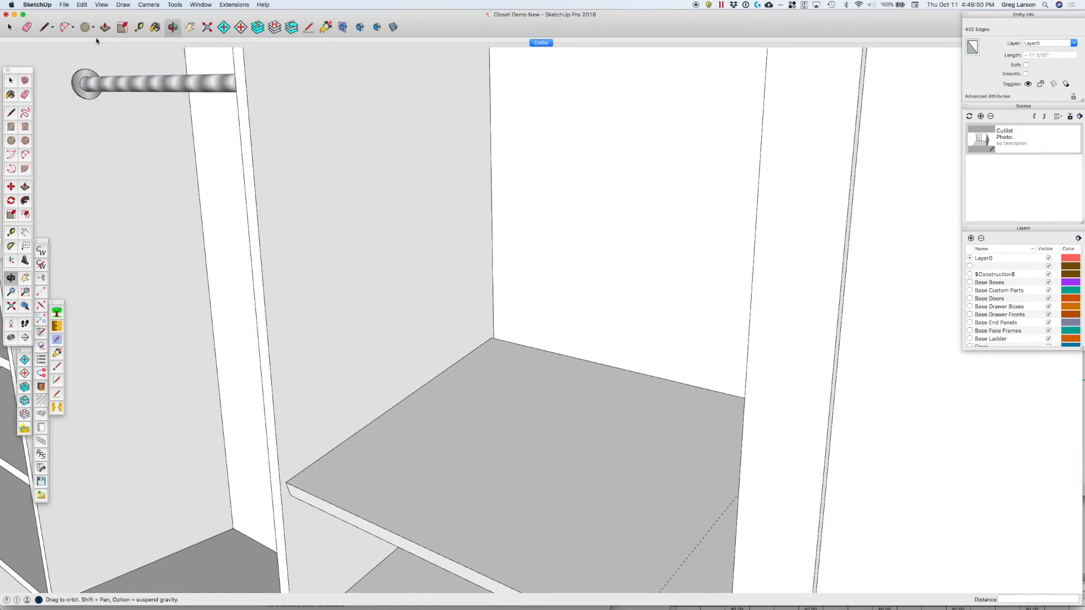
key(space)
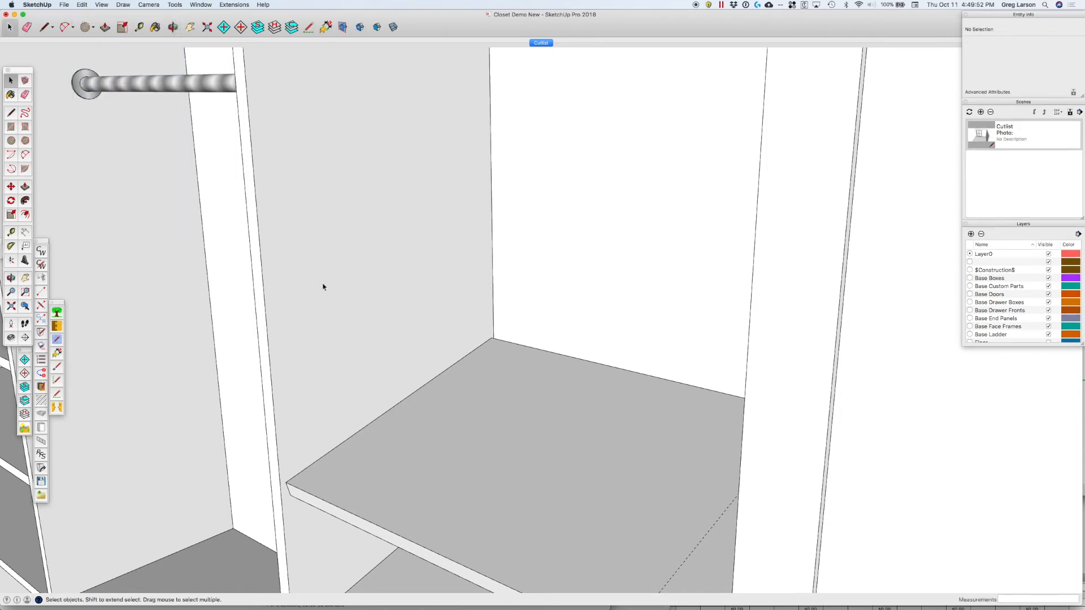
click(315, 258)
double_click(315, 258)
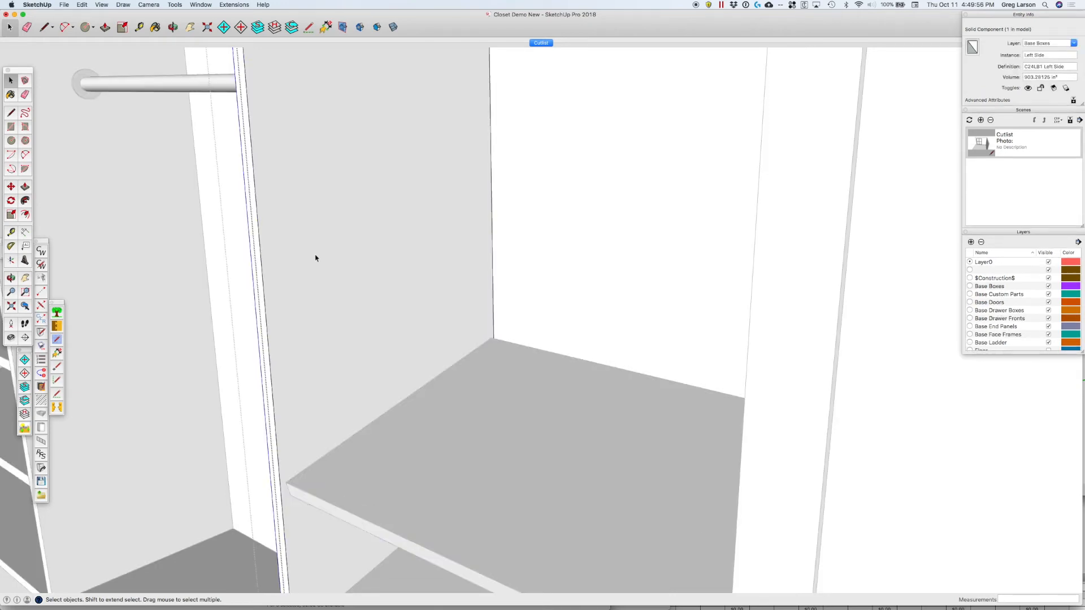
triple_click(315, 259)
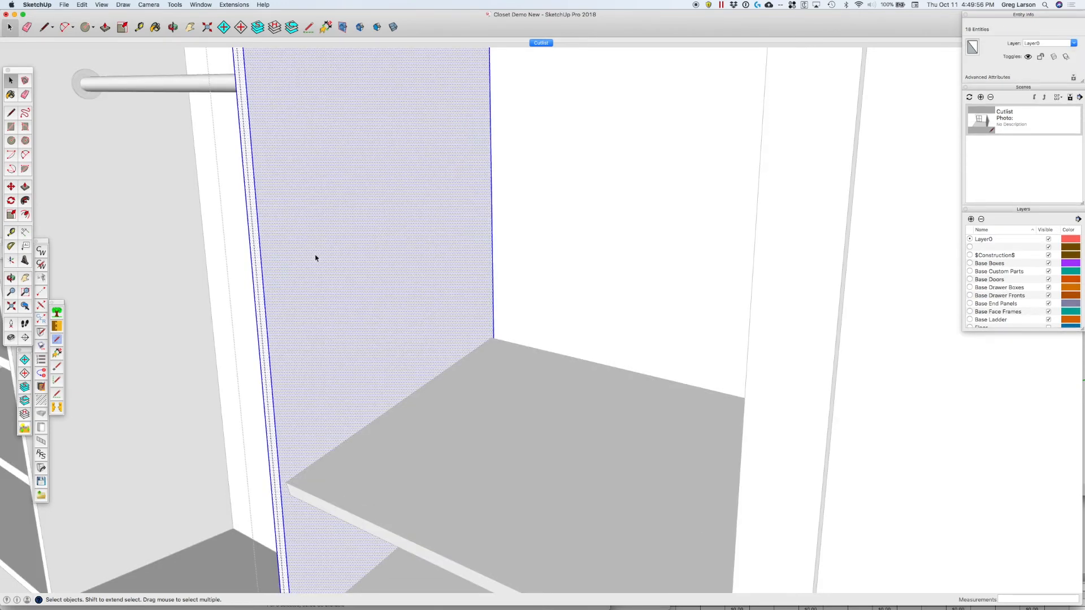
click(82, 5)
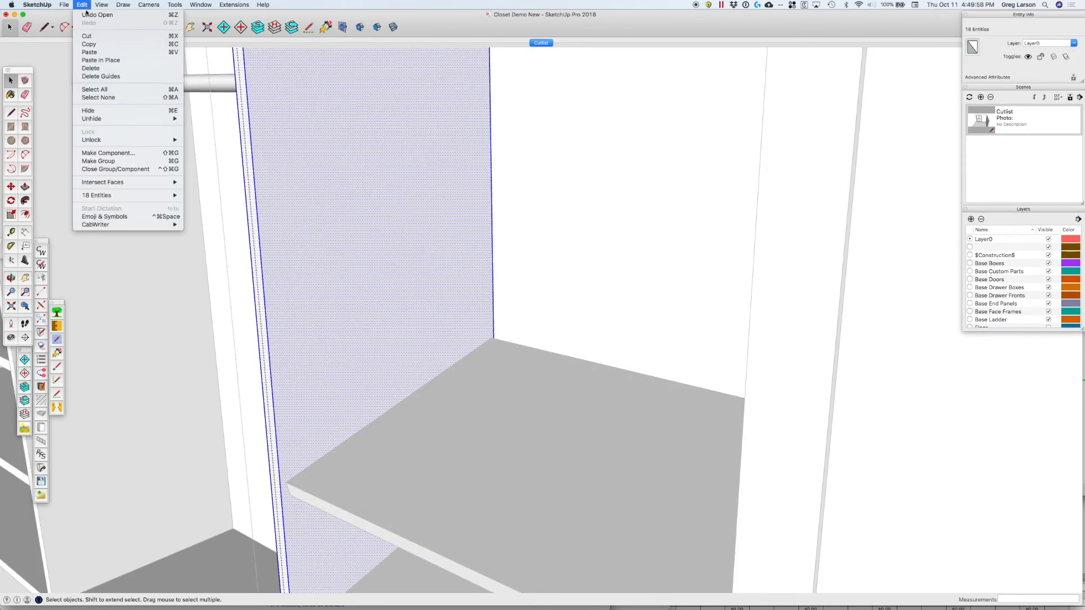
click(101, 61)
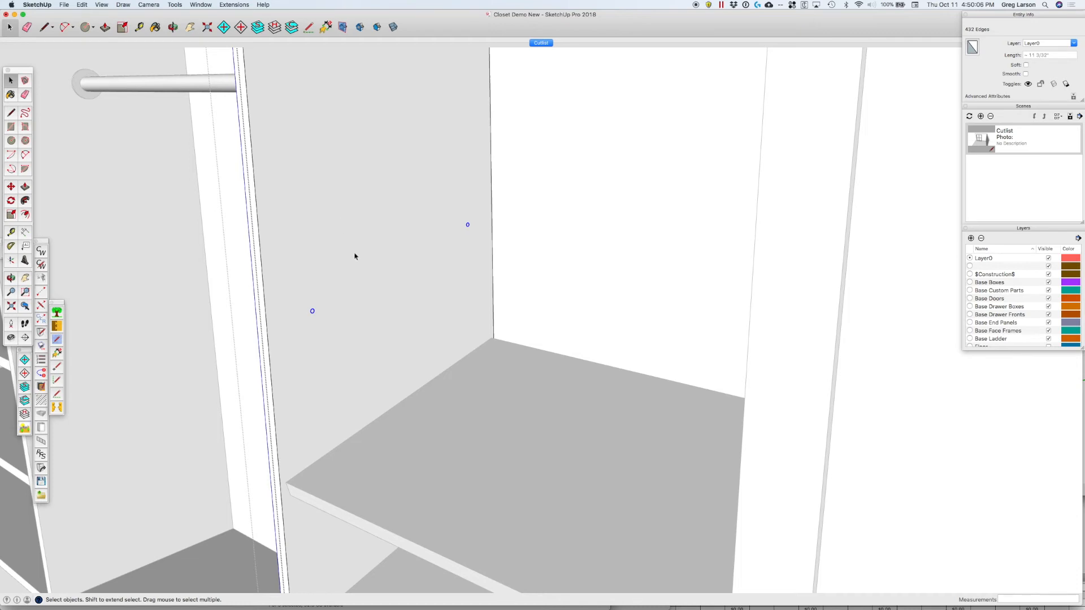
Push all the pasted circles into the panel with Multiple Circle Push at a distance of .5.
scroll(340, 365, up, 2)
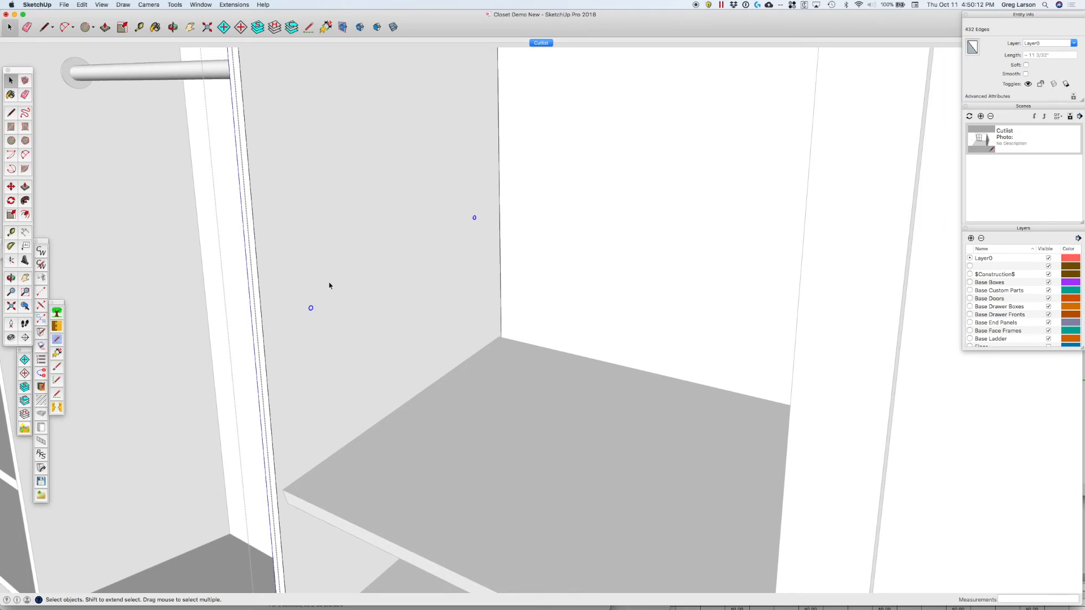
scroll(330, 285, up, 3)
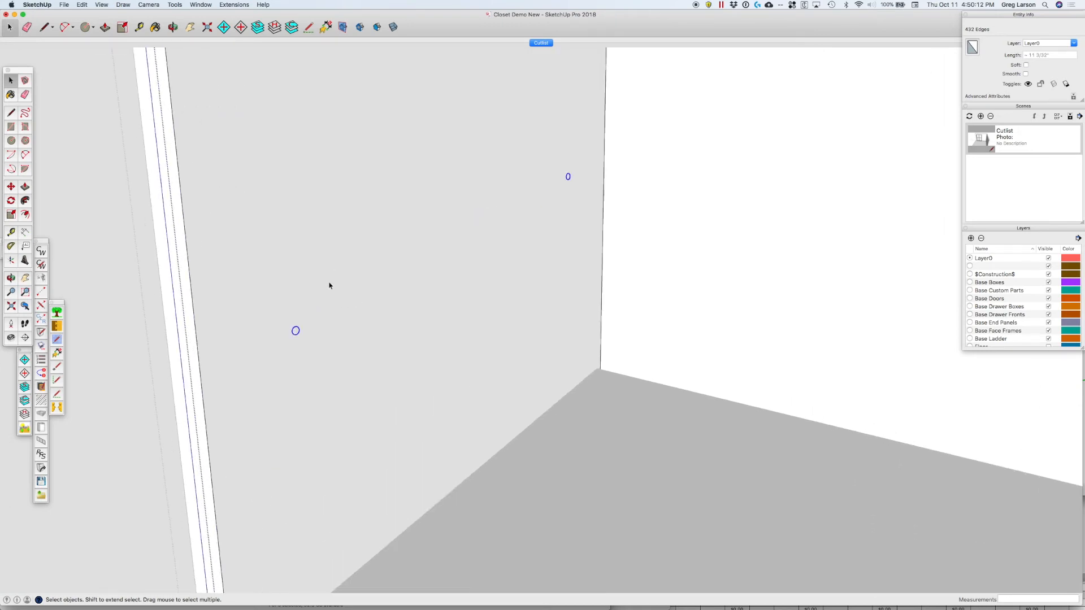
right_click(298, 333)
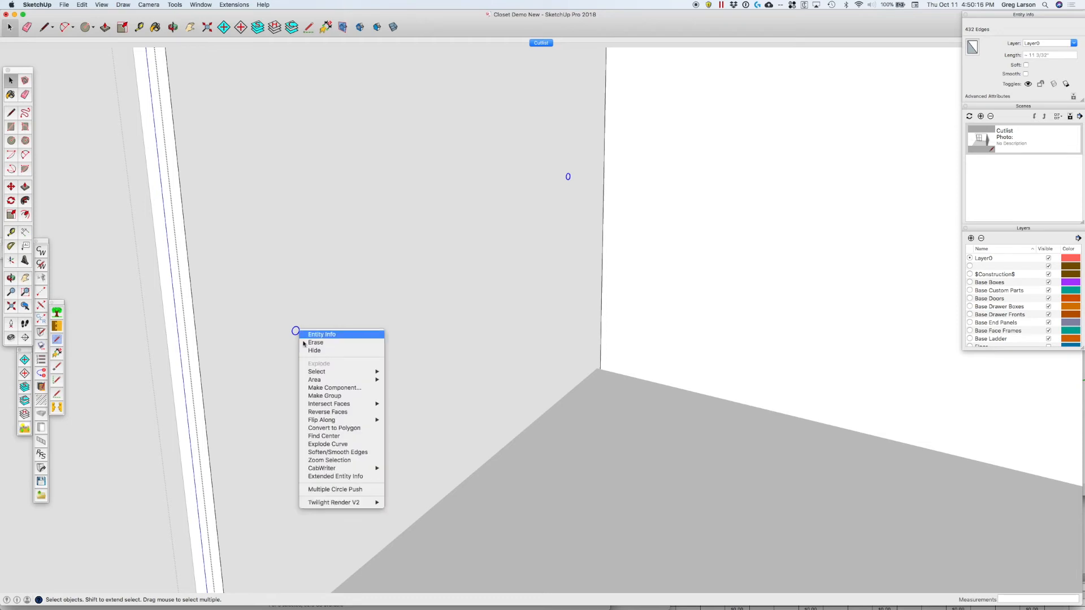
click(333, 490)
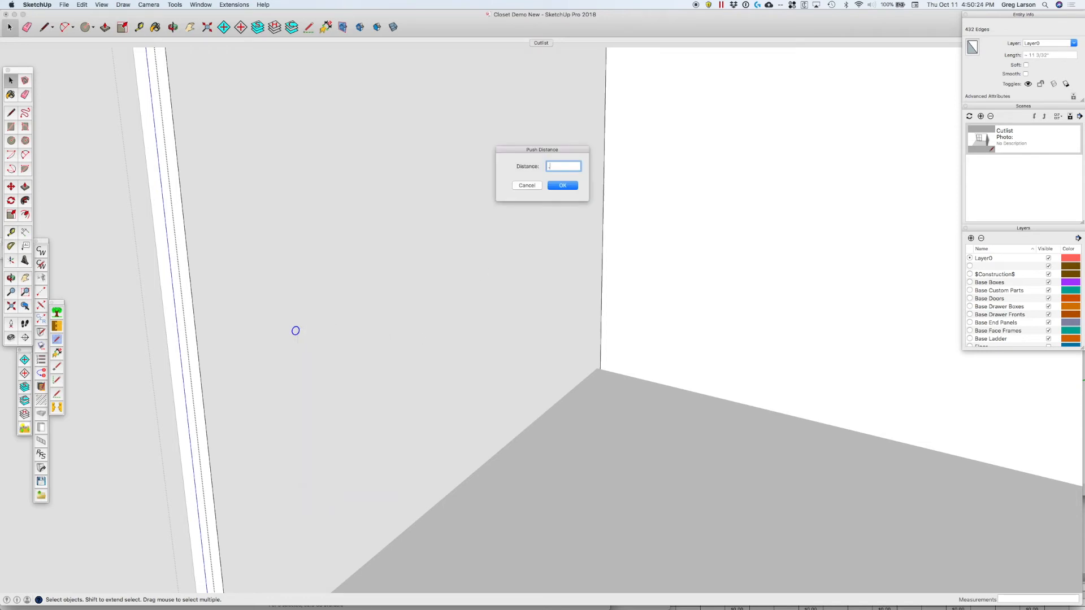
text(.5)
key(Return)
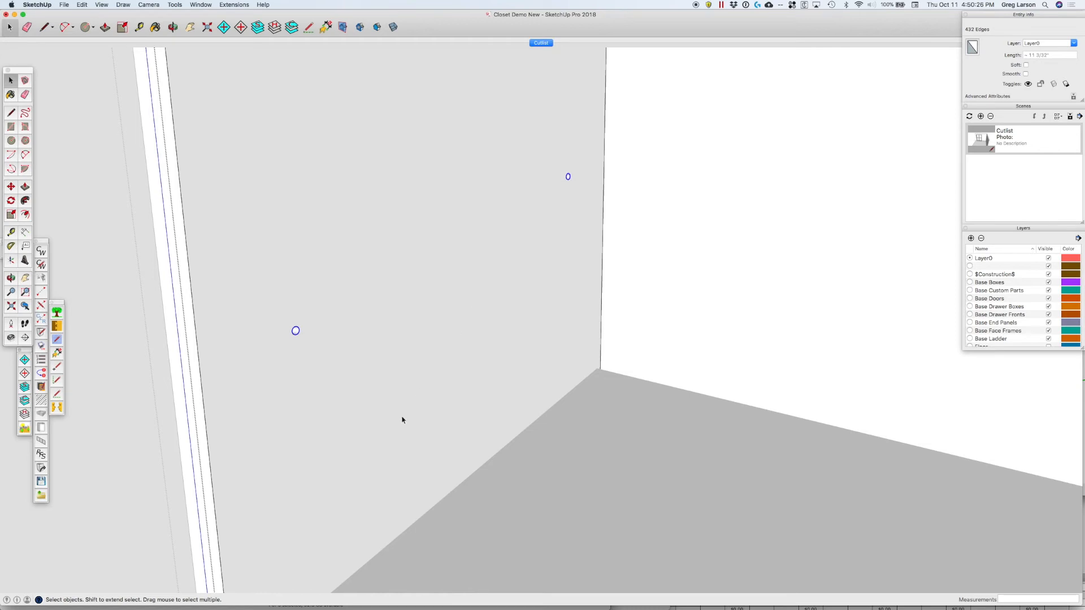
Select the panel's inner face to check the new holes, and close the component's editing.
click(332, 365)
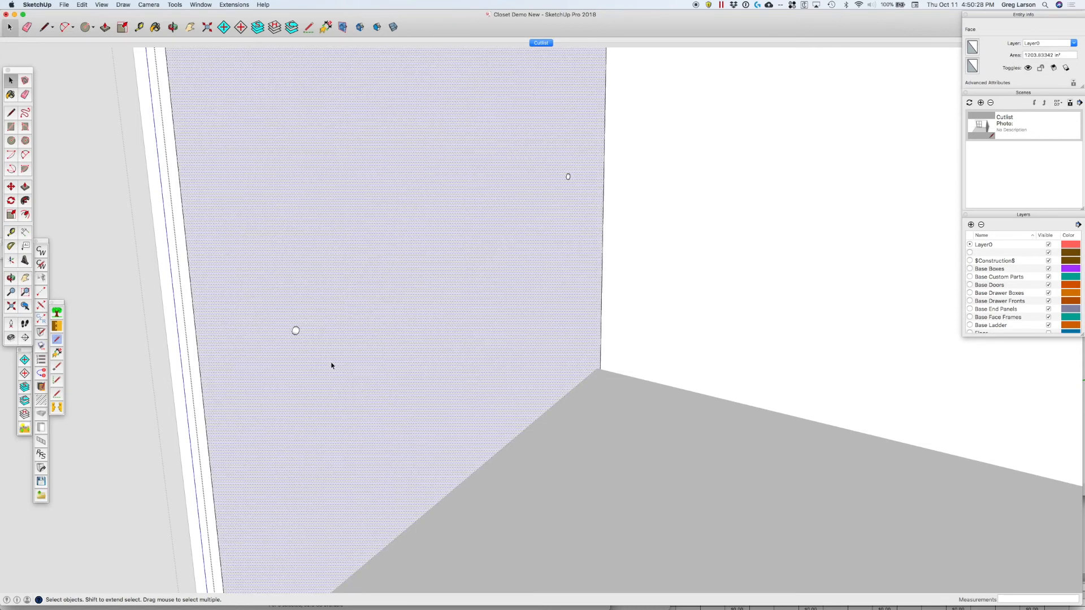
scroll(330, 375, down, 10)
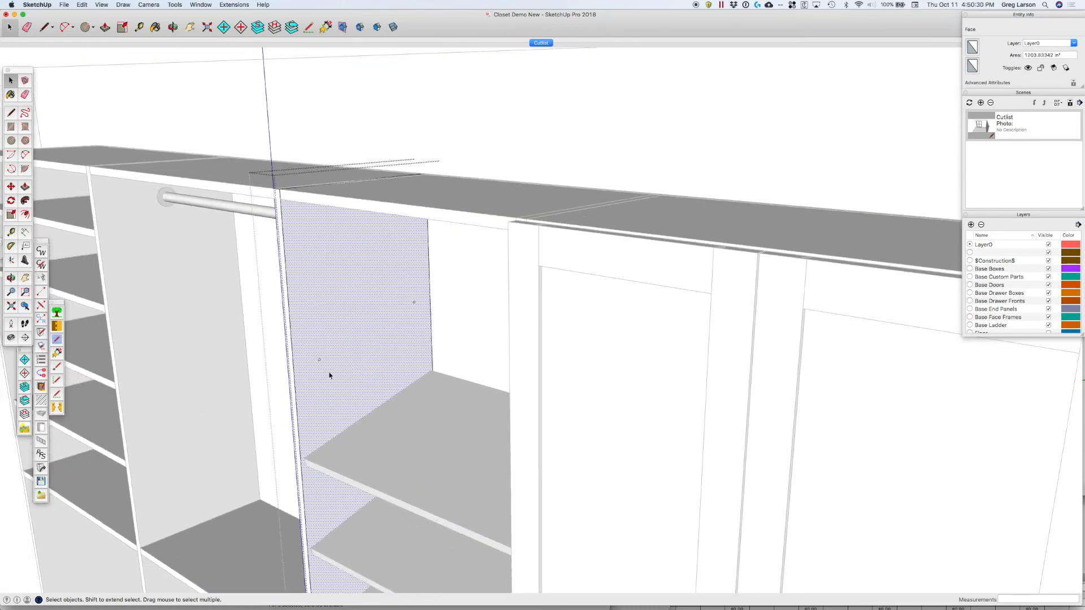
scroll(329, 376, up, 10)
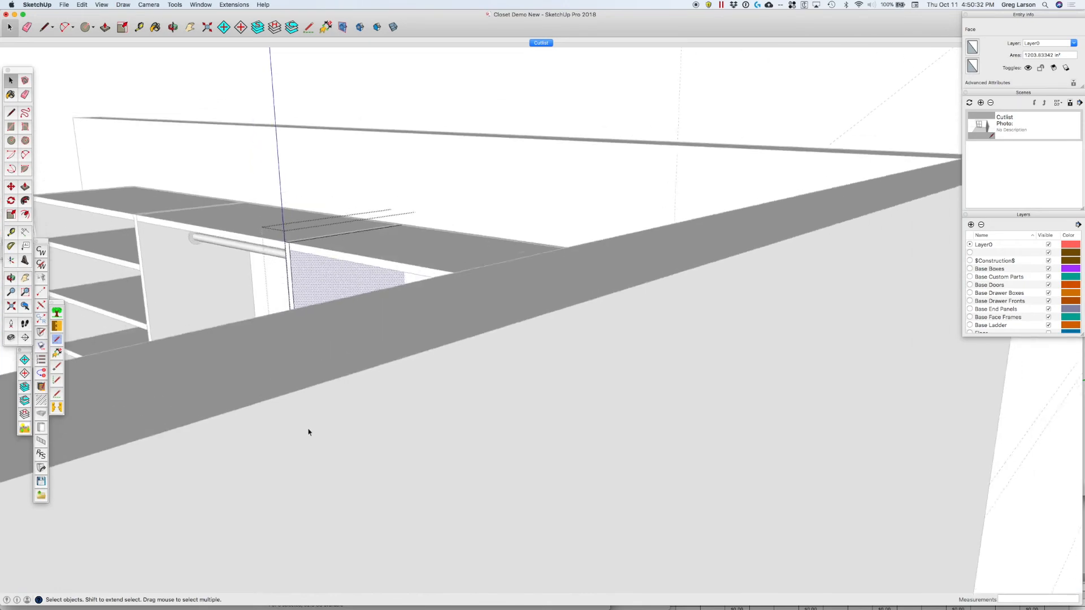
middle_drag(267, 380, 429, 354)
click(418, 317)
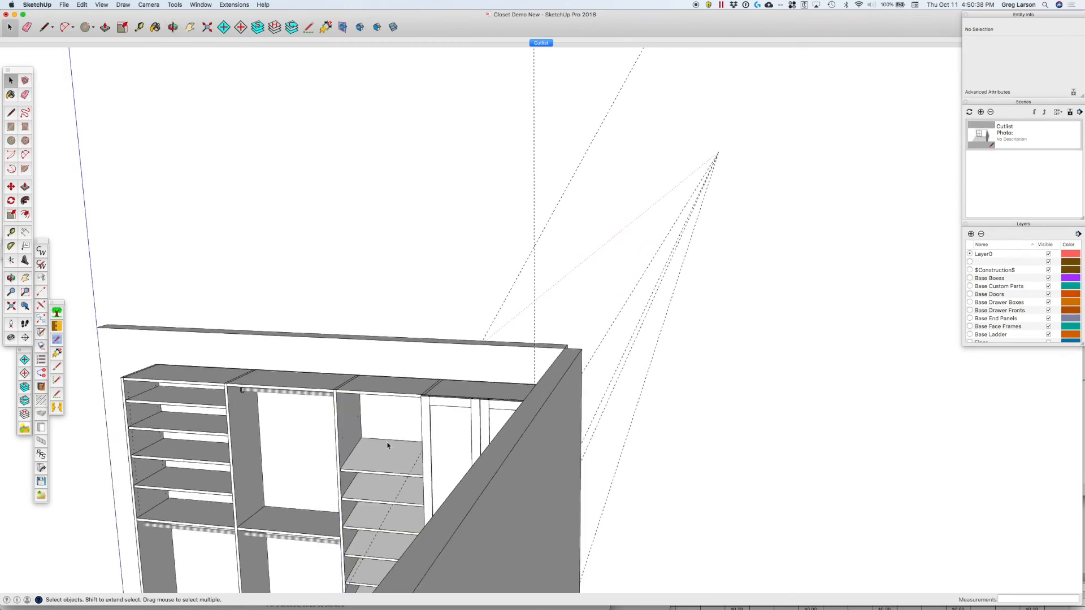
Examine the two upper support holes and their guide line on the original side panel up close.
scroll(388, 446, down, 3)
middle_drag(368, 449, 751, 371)
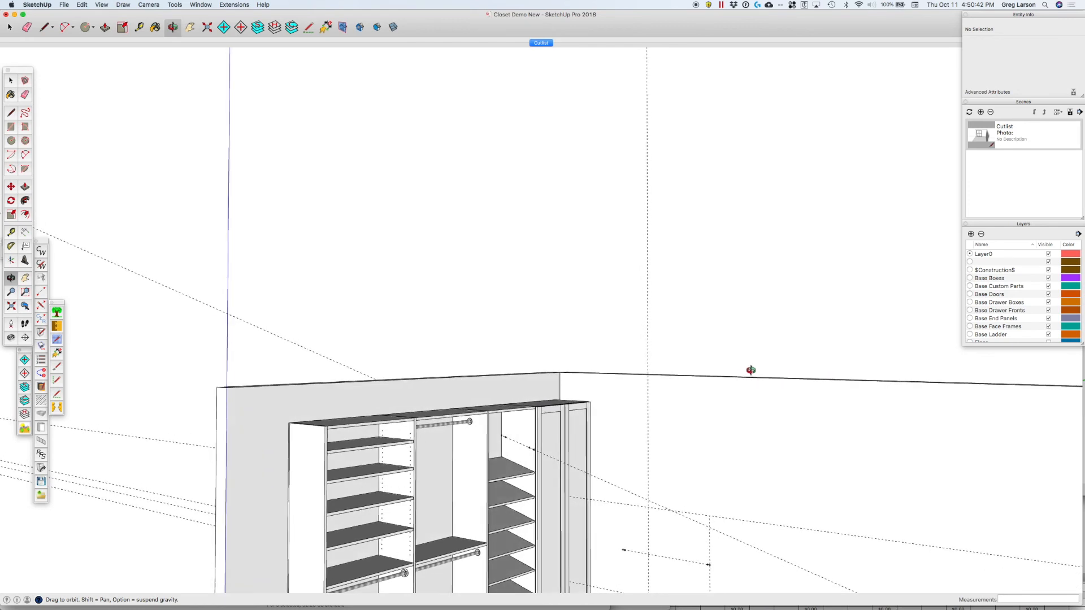
scroll(516, 435, up, 5)
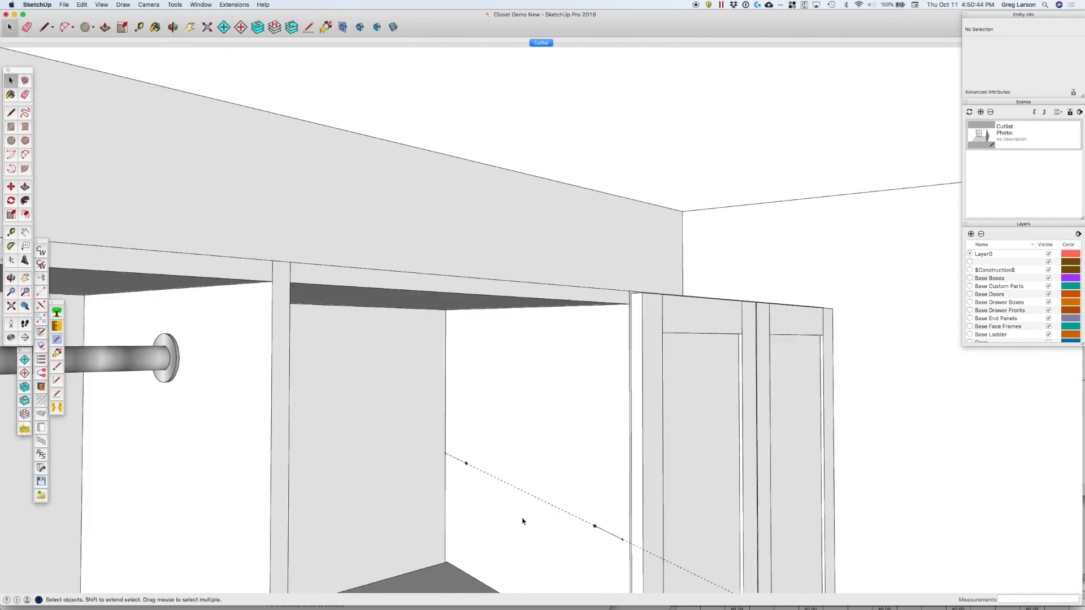
scroll(522, 521, up, 3)
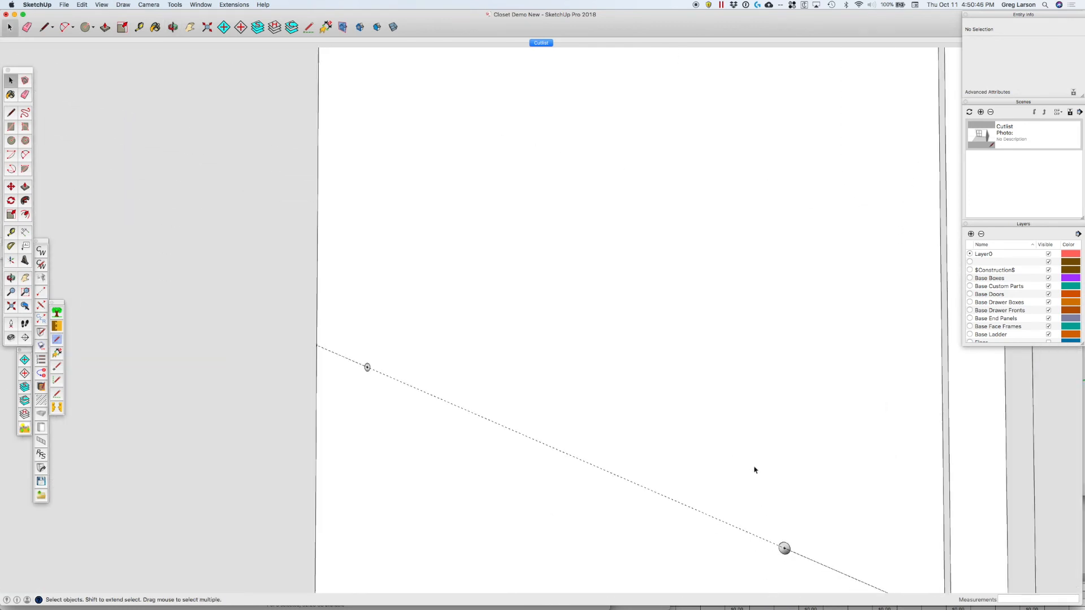
scroll(739, 478, down, 2)
scroll(765, 515, down, 1)
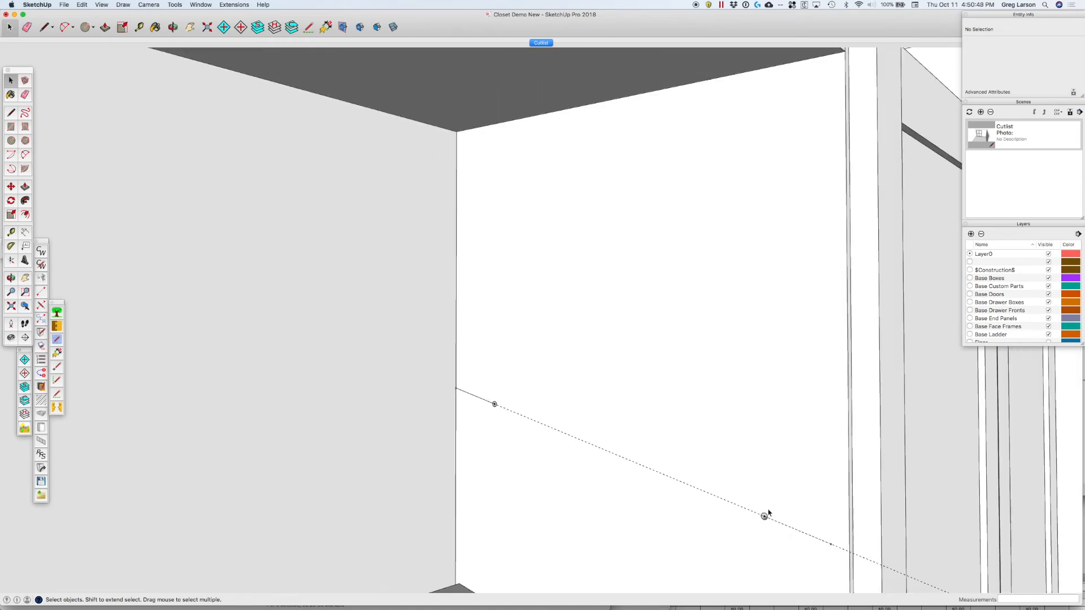
click(767, 519)
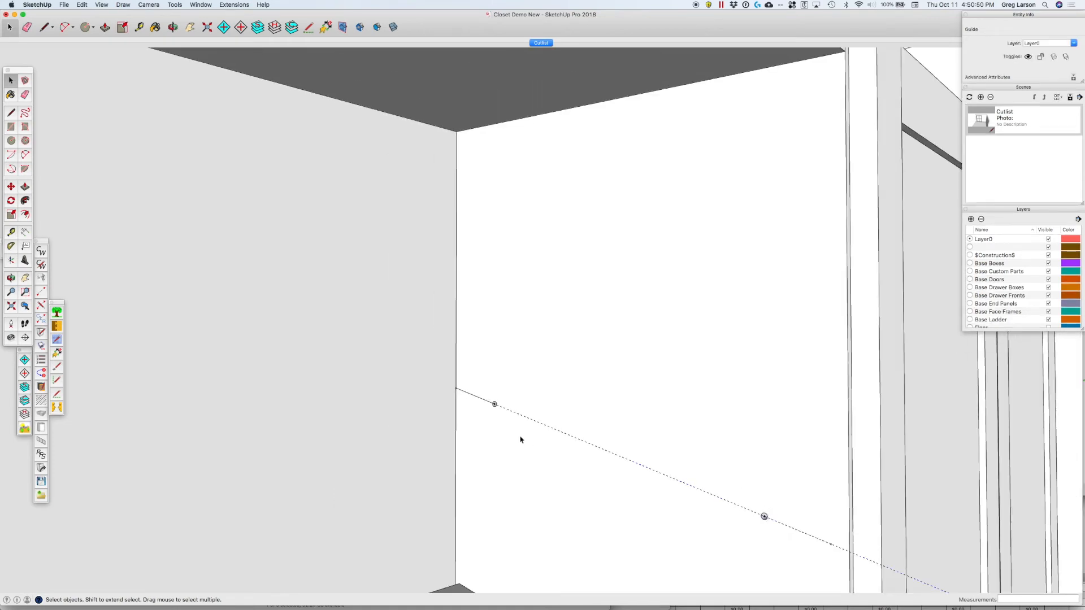
scroll(495, 406, up, 3)
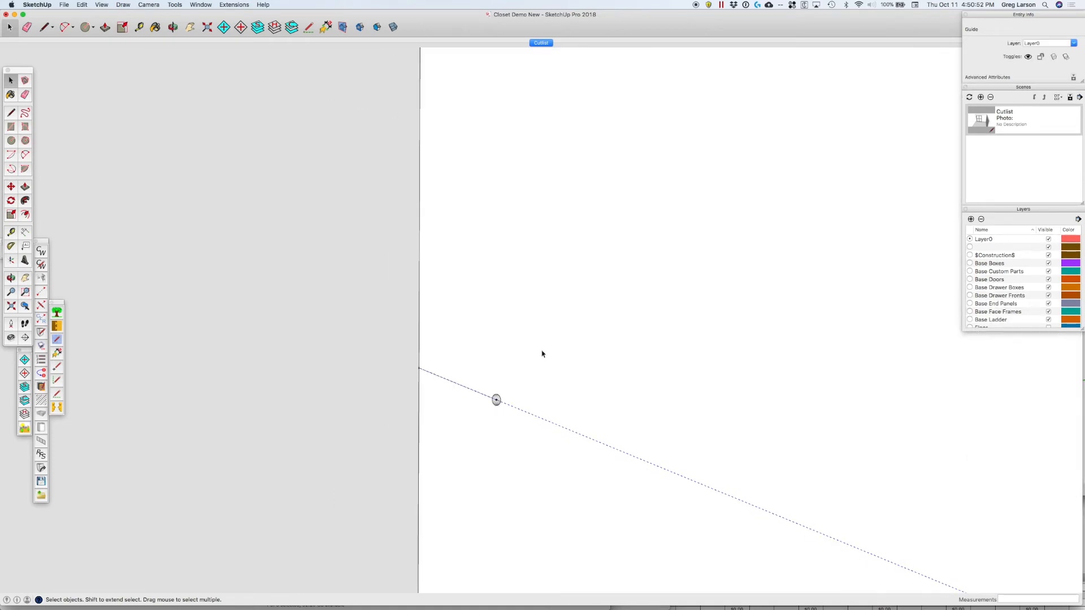
Inspect the rear support hole on the side panel, including its circle and inner surface.
key(super+a)
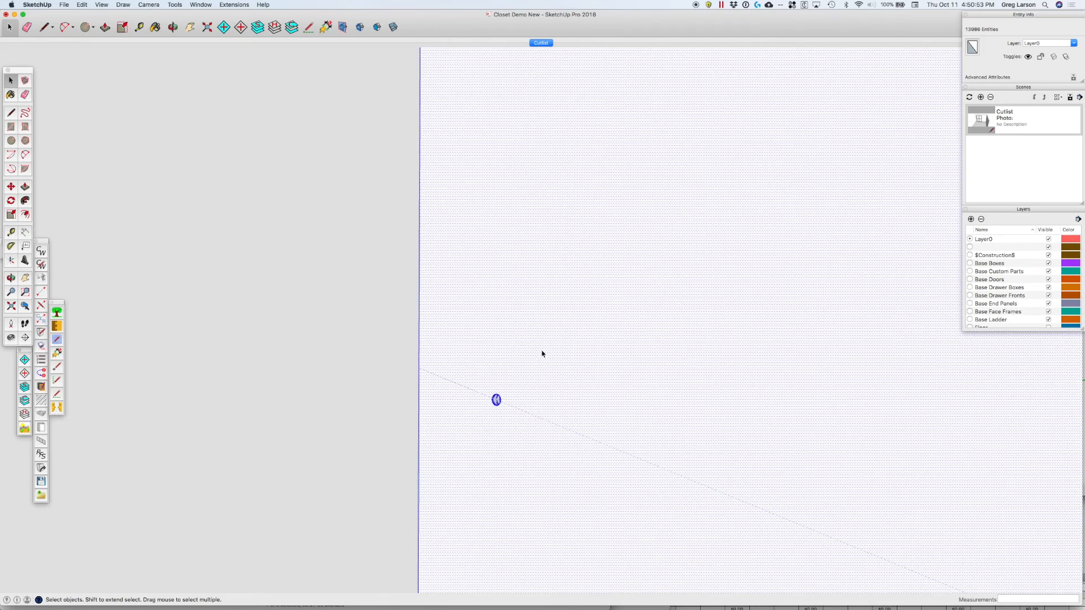
click(498, 401)
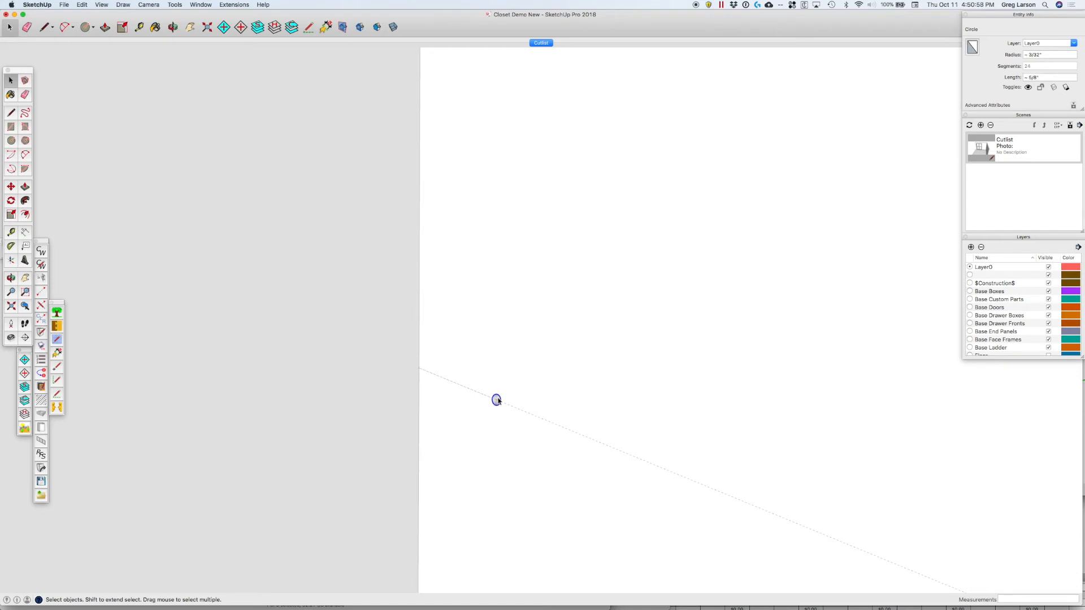
click(497, 401)
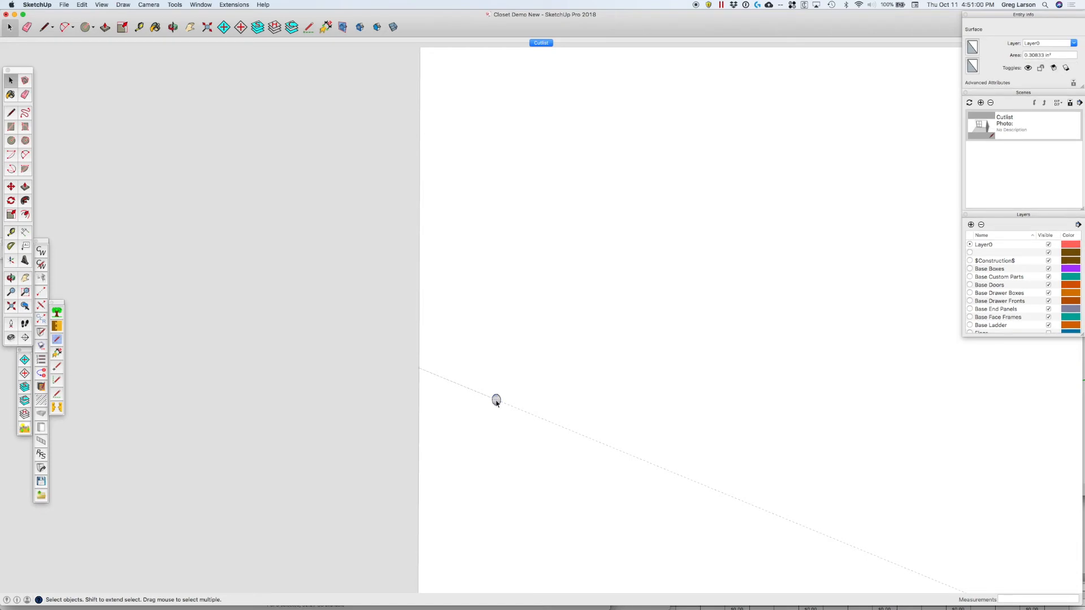
scroll(496, 403, up, 5)
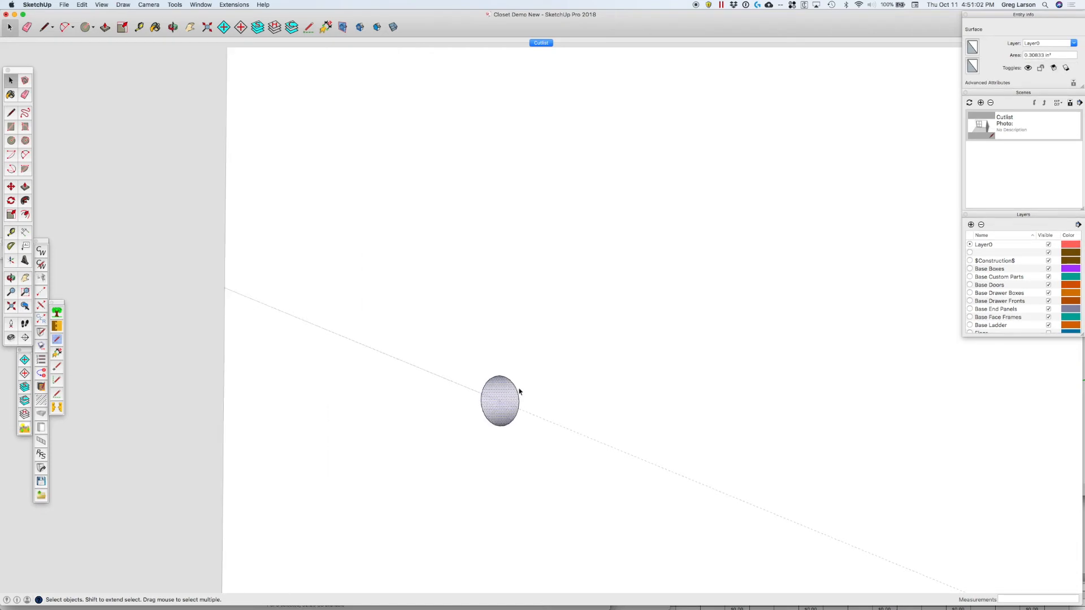
click(519, 391)
scroll(560, 368, down, 1)
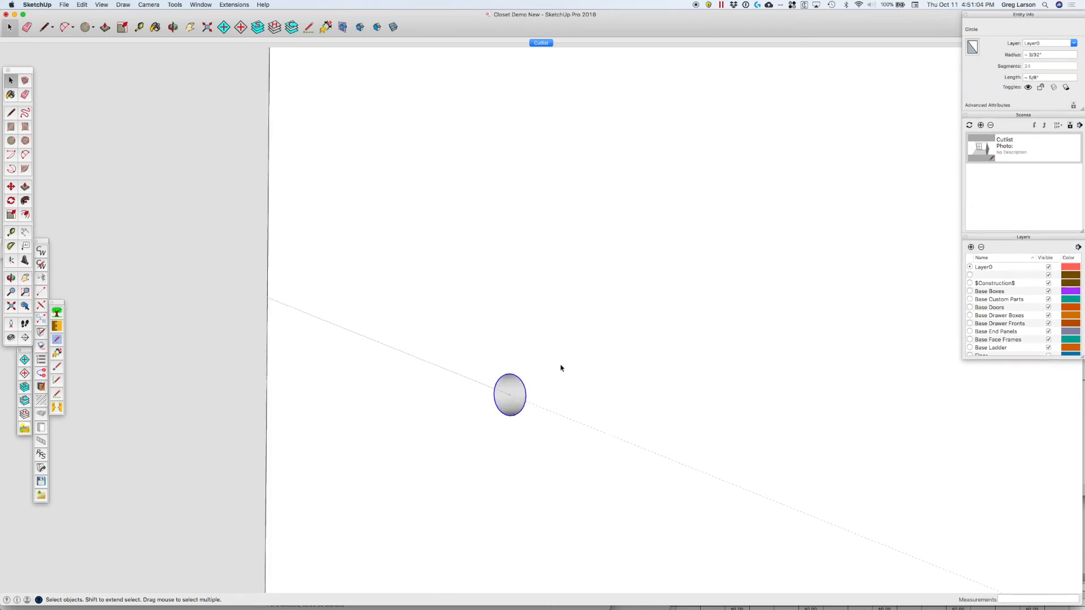
scroll(560, 368, down, 8)
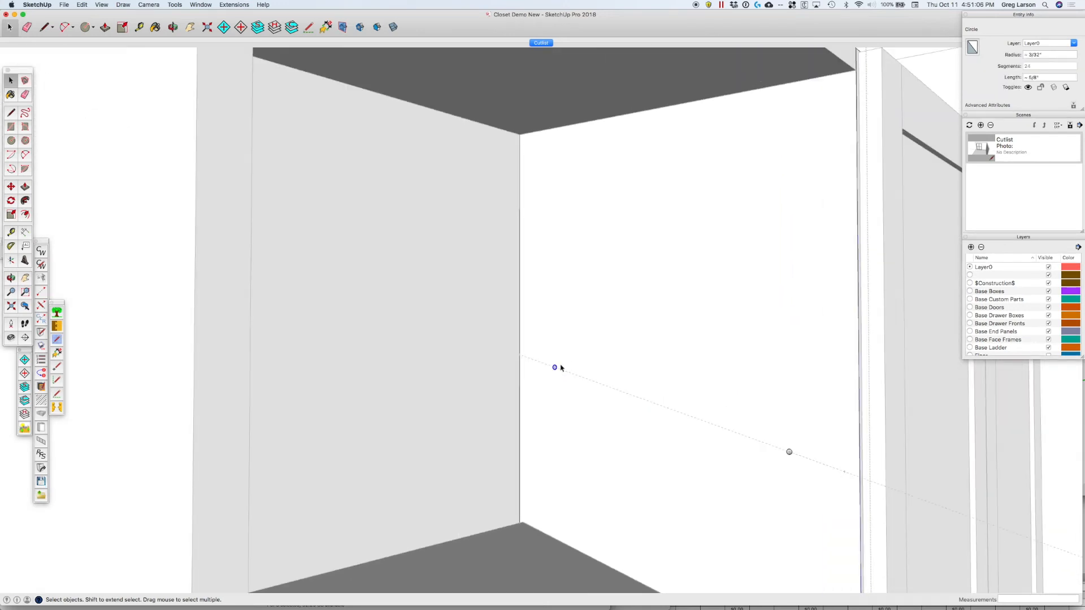
scroll(562, 364, up, 3)
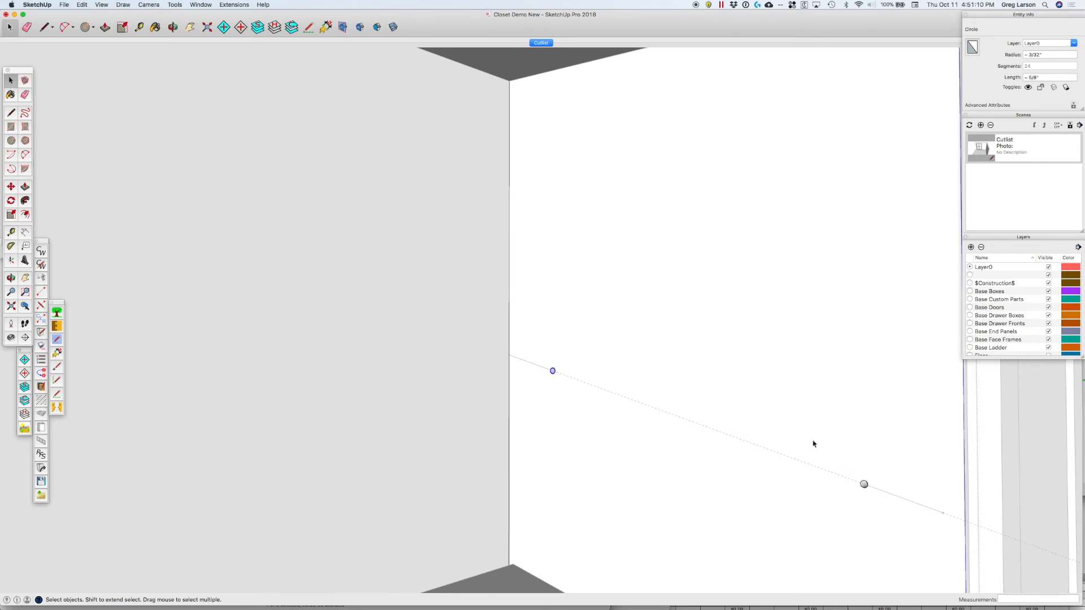
key(super+a)
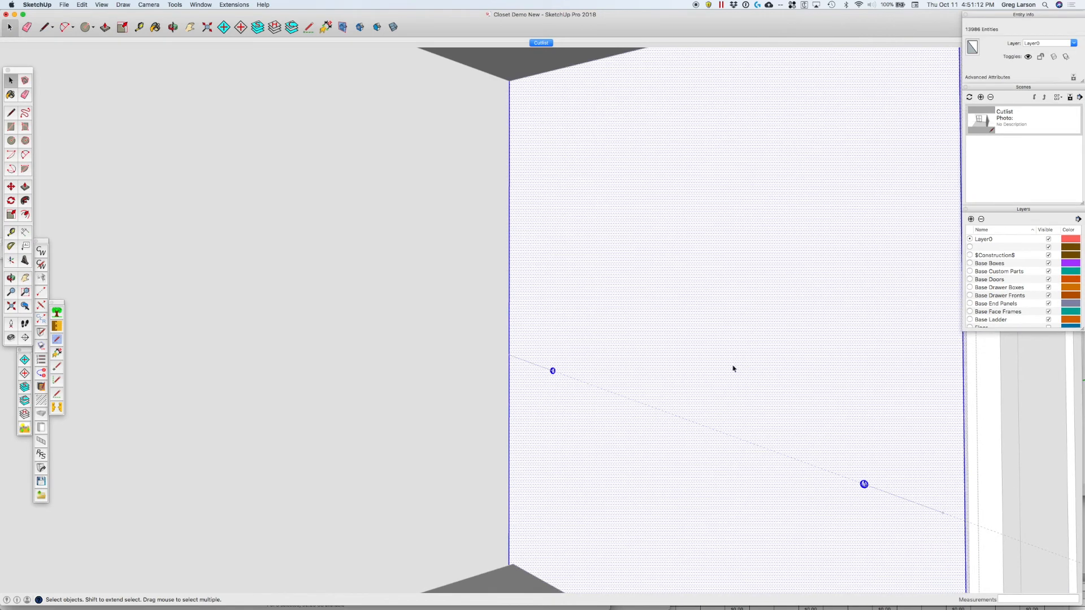
right_click(710, 348)
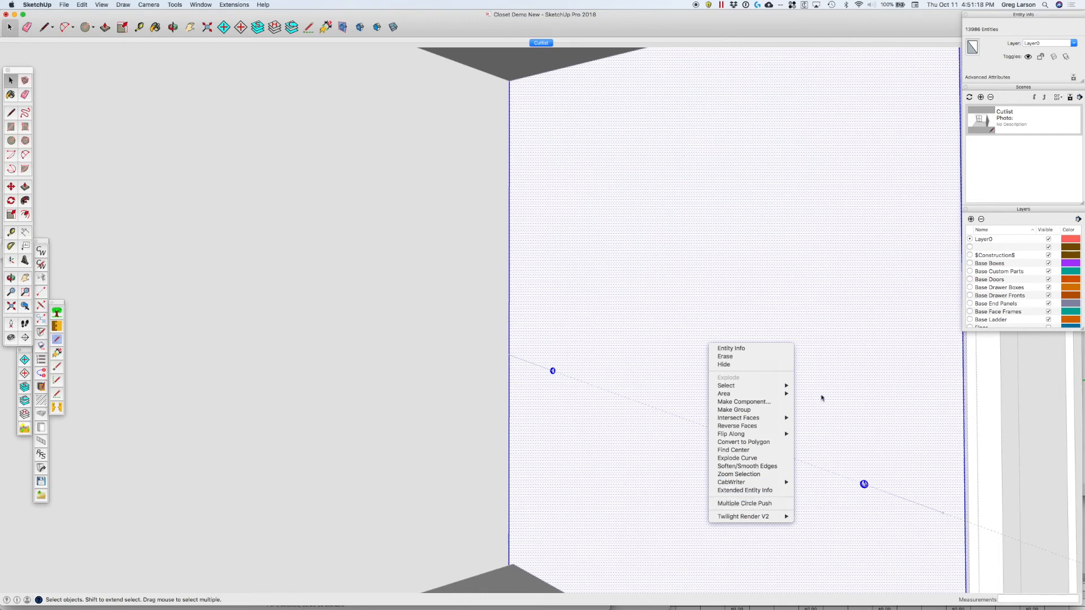
click(822, 398)
click(986, 445)
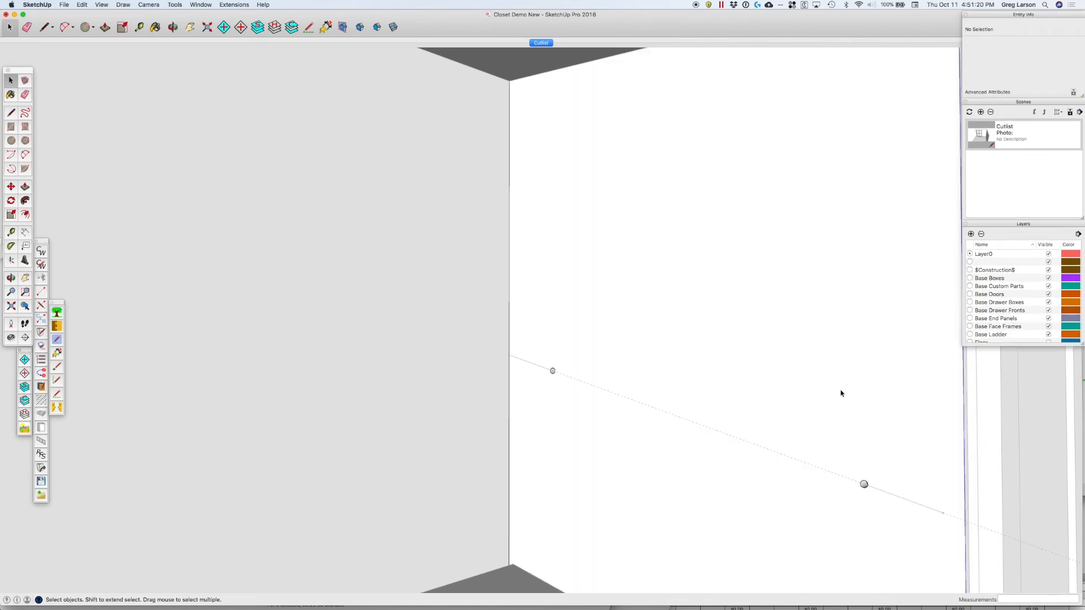
Run Select All Circles on Face on the panel's inner face, and close the component's editing.
click(701, 316)
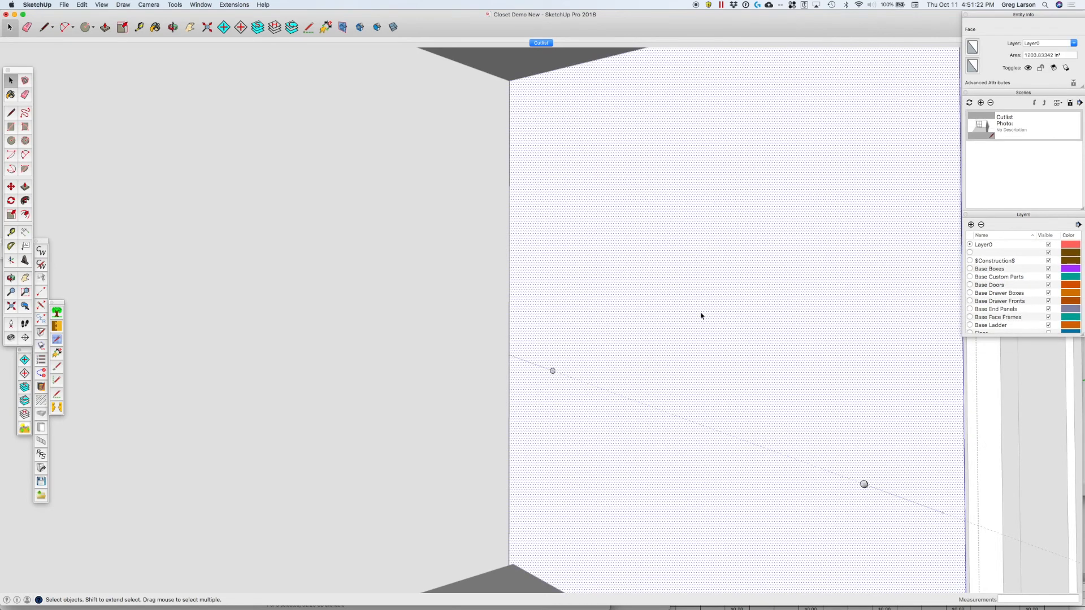
right_click(723, 365)
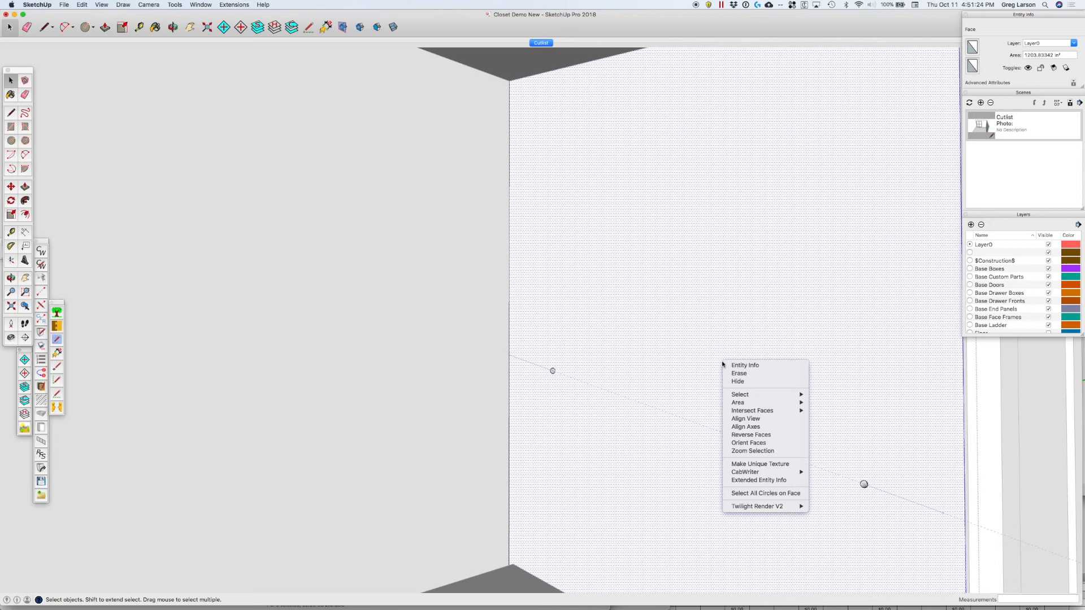
click(765, 493)
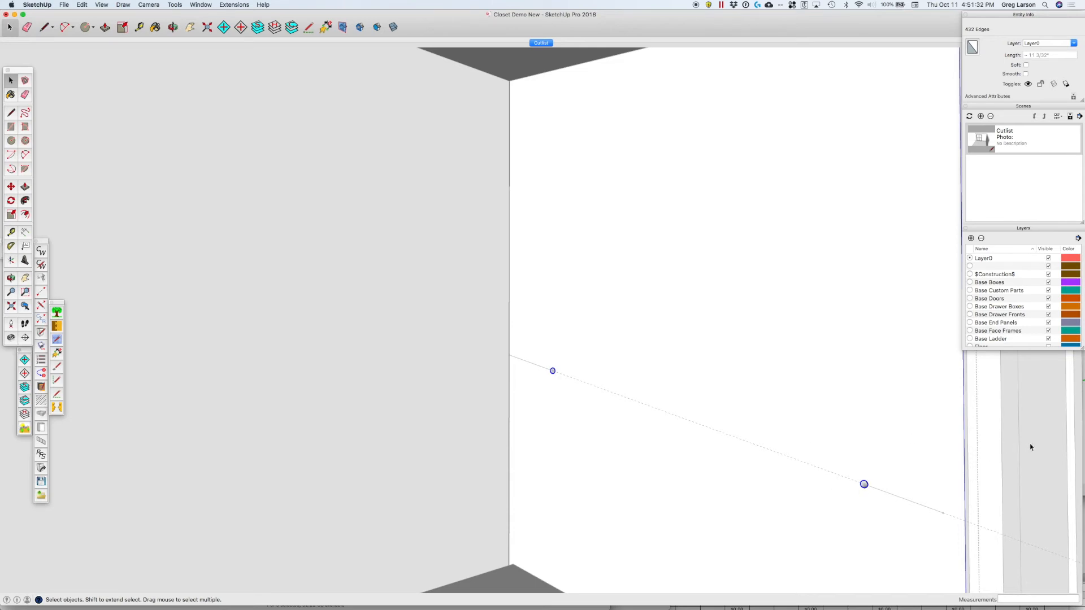
click(1054, 446)
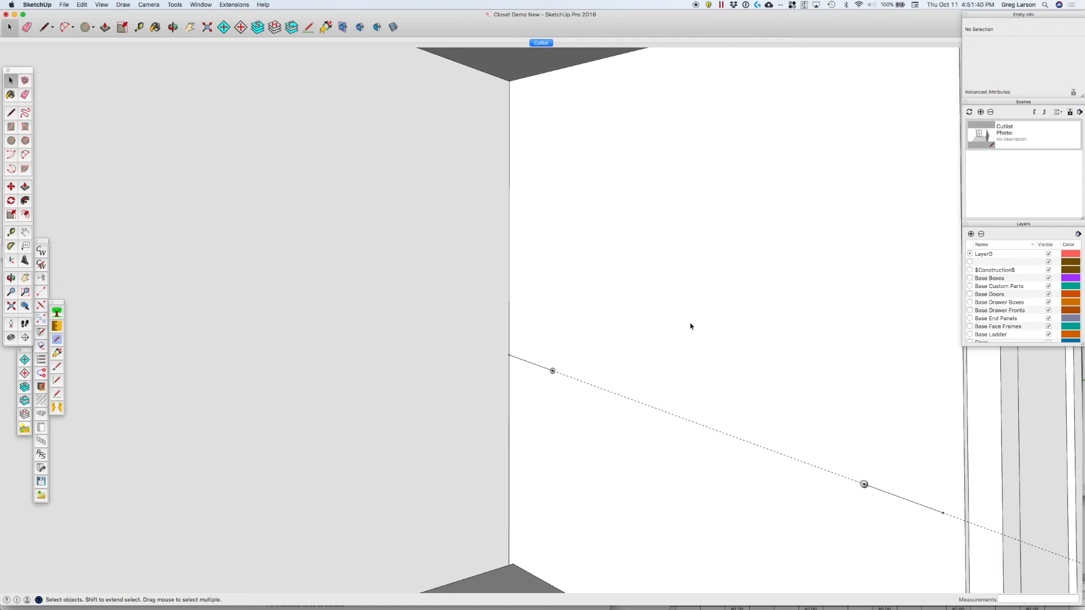
Check the support holes on the shoe-shelf section's opposite side panel, selecting the panel and its neighbouring parts.
scroll(690, 326, down, 6)
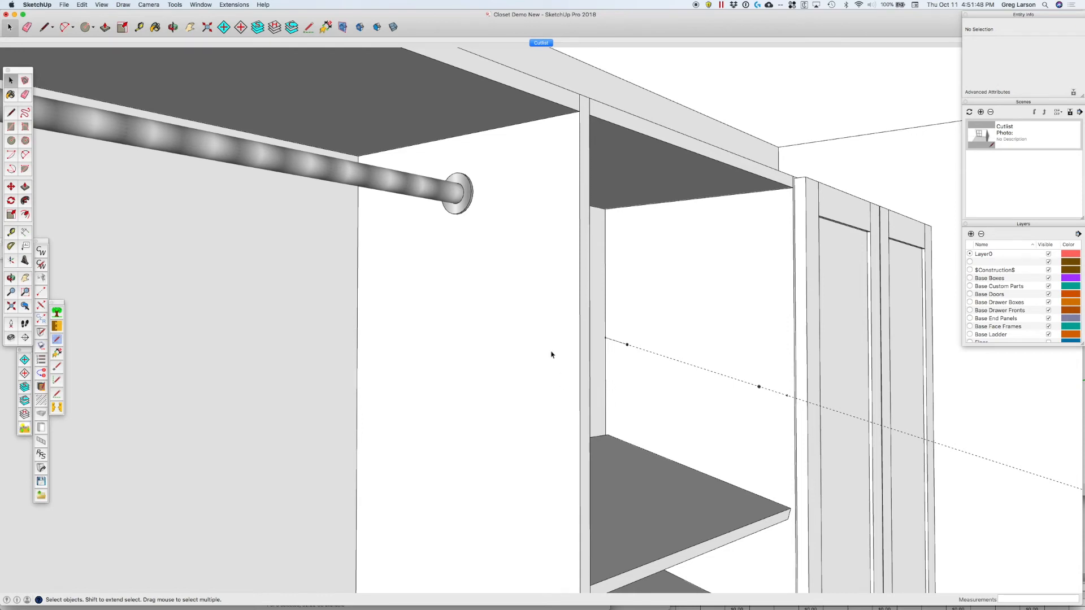
middle_drag(586, 346, 186, 379)
click(194, 381)
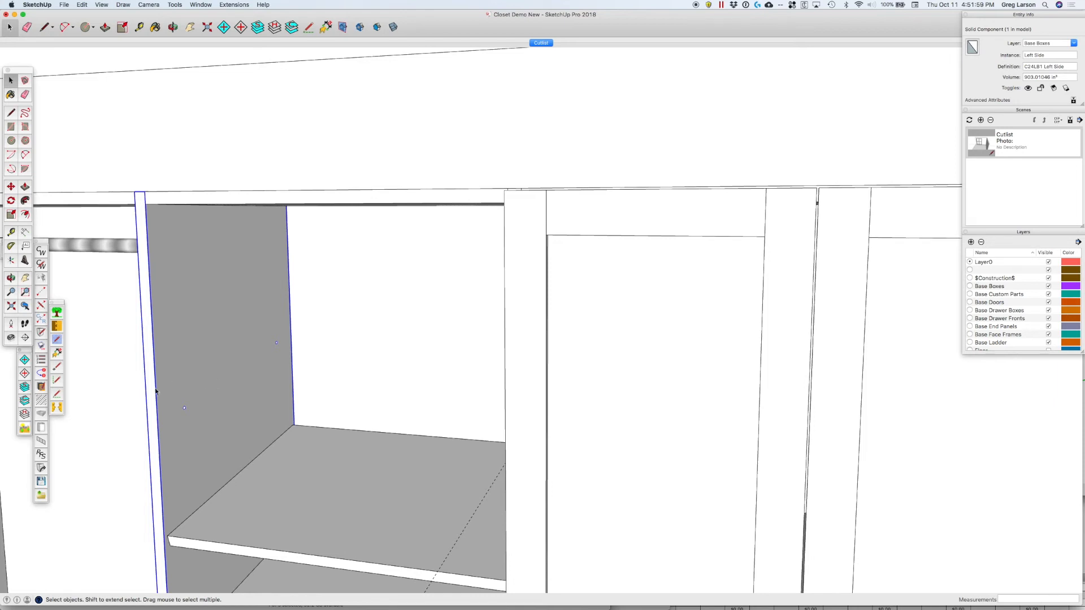
click(114, 389)
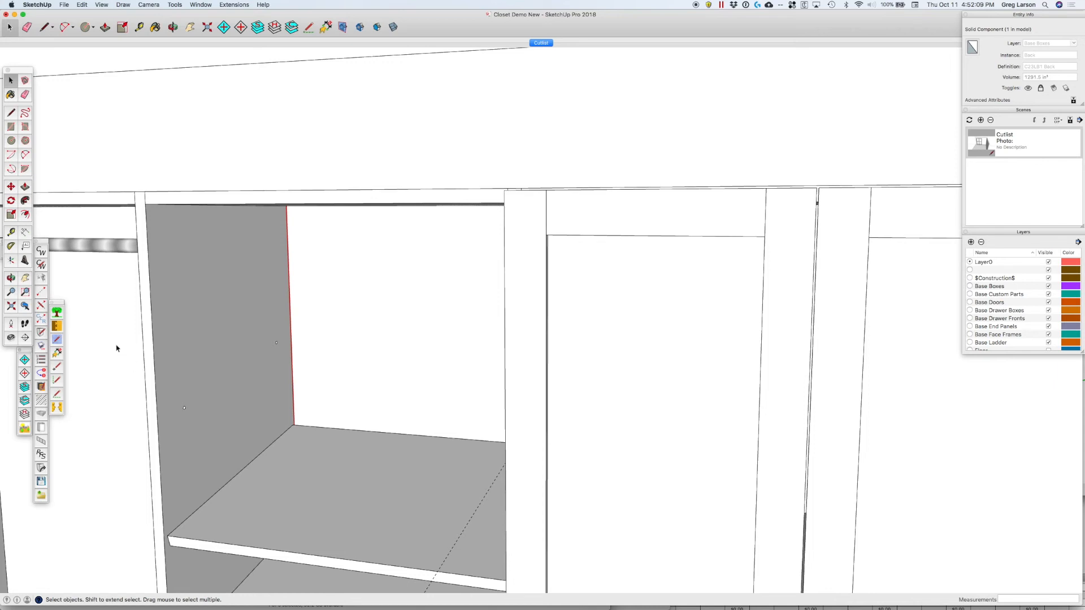
click(343, 166)
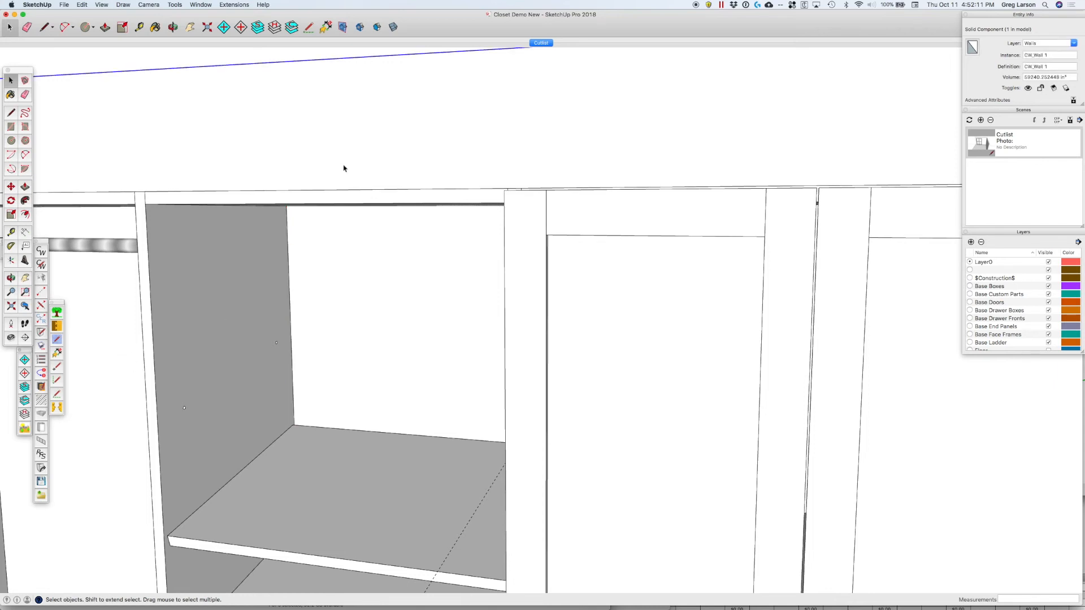
Examine the whole closet from the front and from below, selecting its upright side panels one after another.
scroll(269, 344, down, 4)
scroll(269, 343, down, 6)
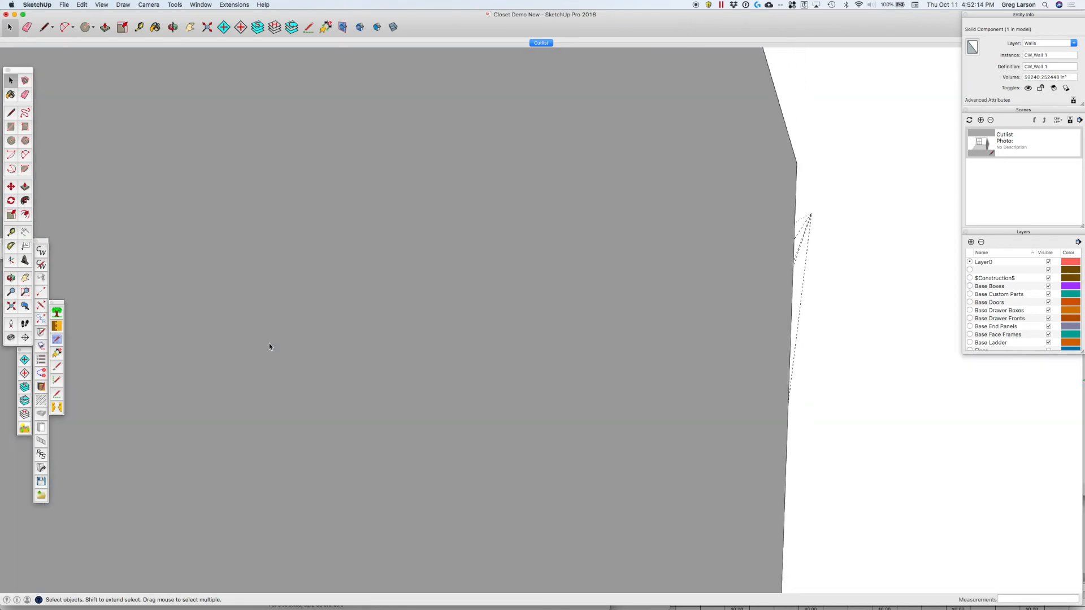
scroll(269, 343, down, 3)
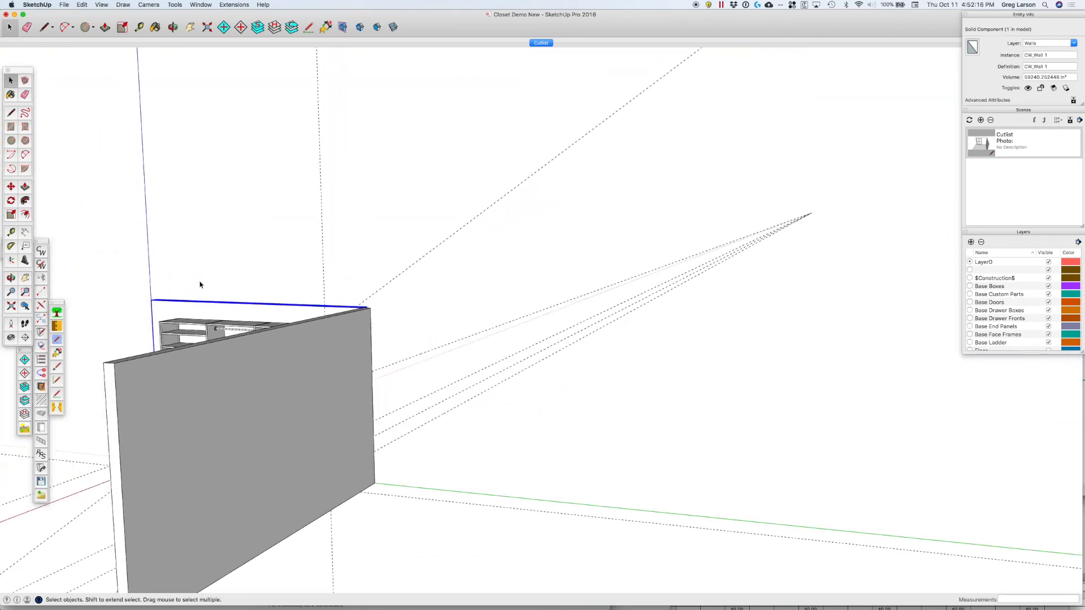
key(o)
drag(195, 276, 595, 254)
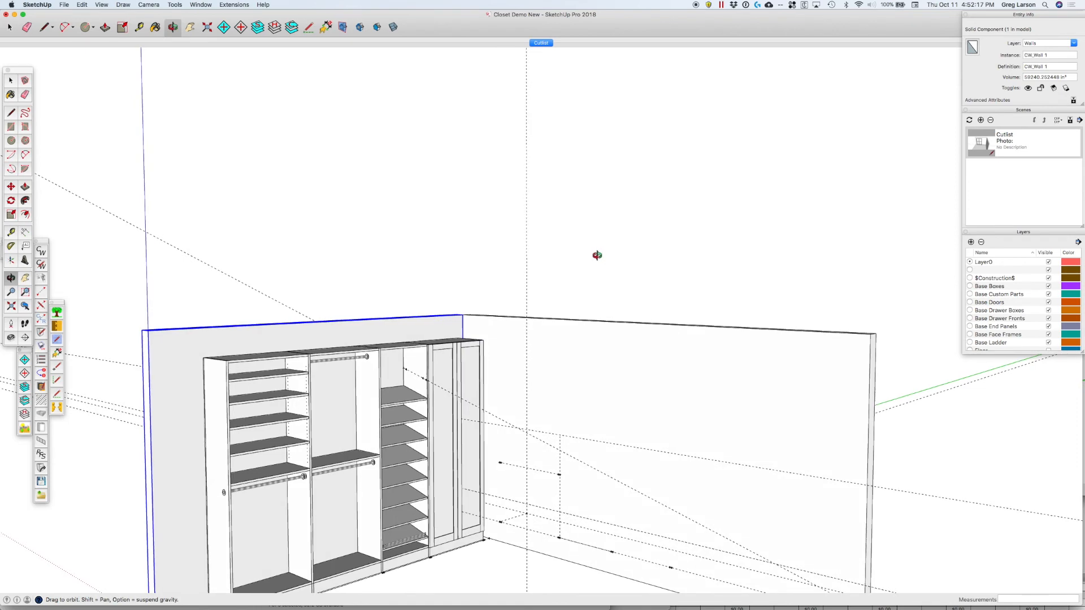
scroll(489, 346, down, 3)
scroll(461, 496, up, 4)
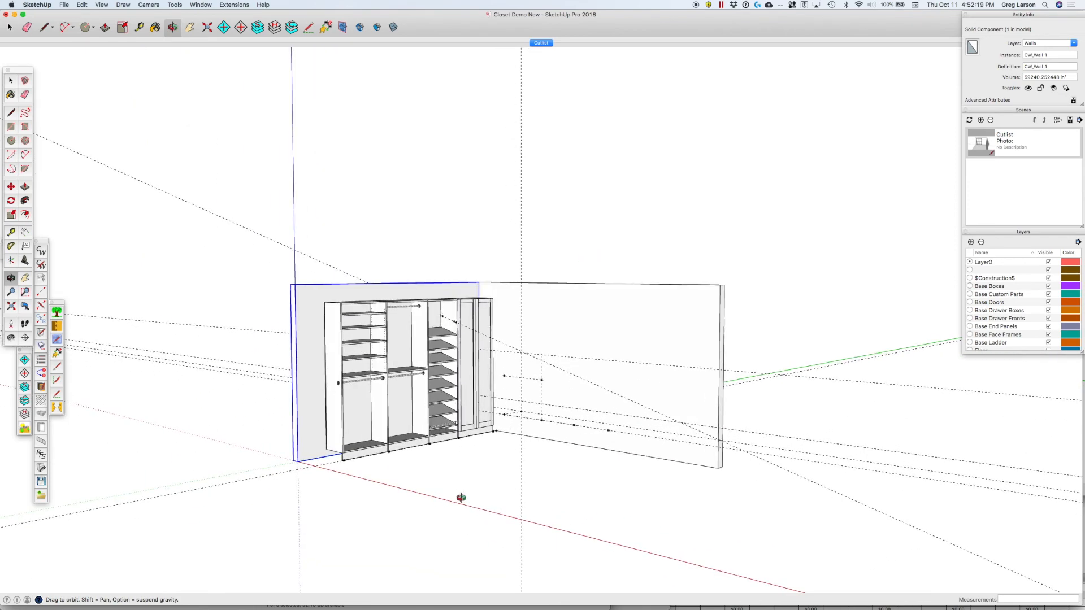
scroll(465, 399, up, 1)
drag(465, 398, 576, 443)
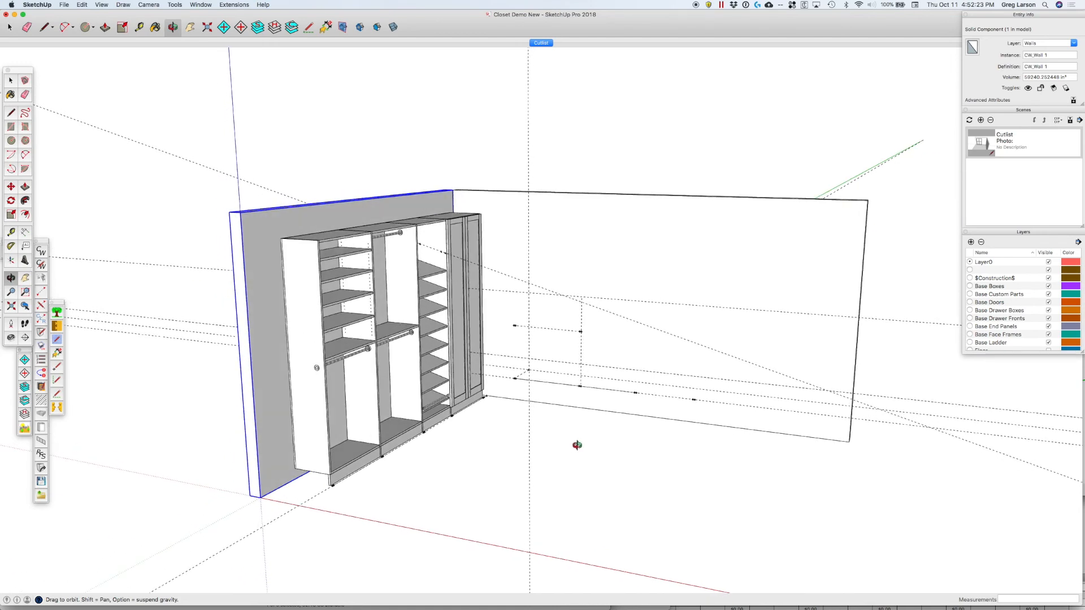
drag(346, 491, 321, 307)
key(space)
click(294, 358)
click(355, 356)
click(414, 378)
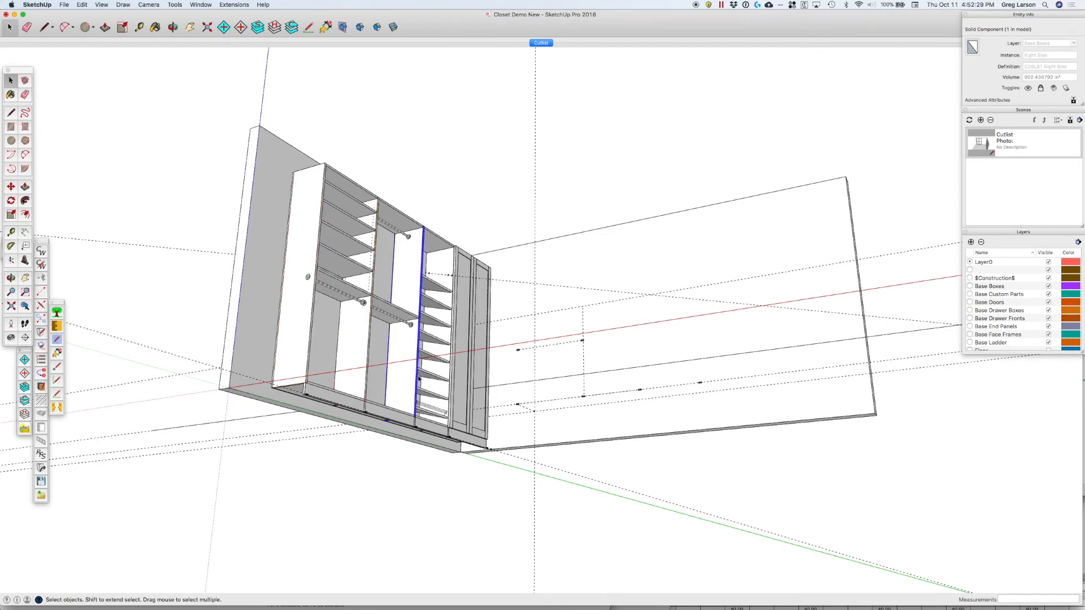
click(442, 388)
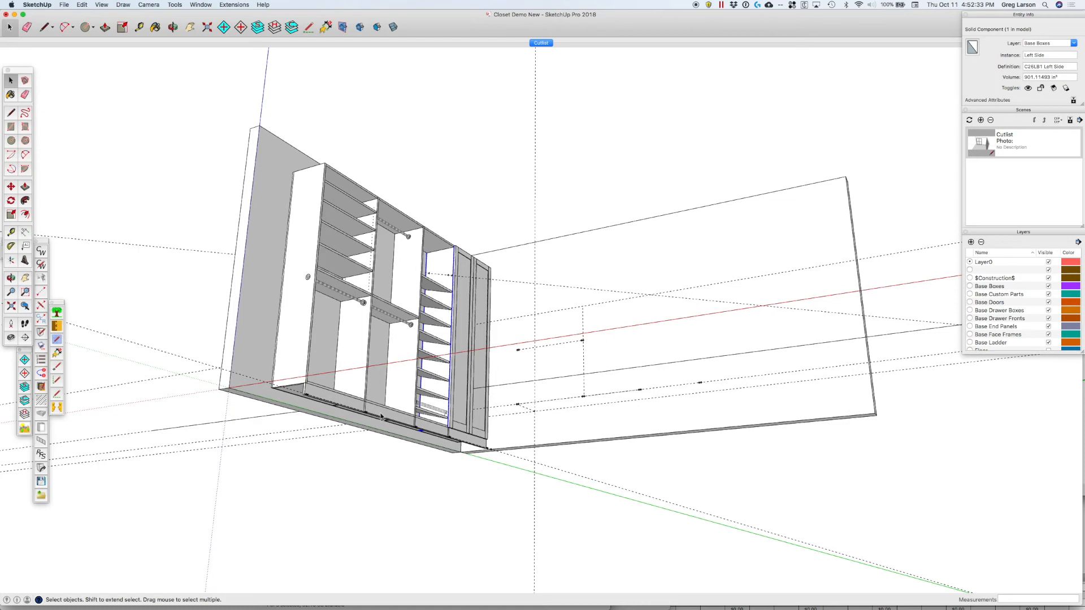
Review the closet from above, select parts of the end section, and clear the selection.
key(o)
drag(377, 424, 358, 537)
drag(375, 369, 427, 502)
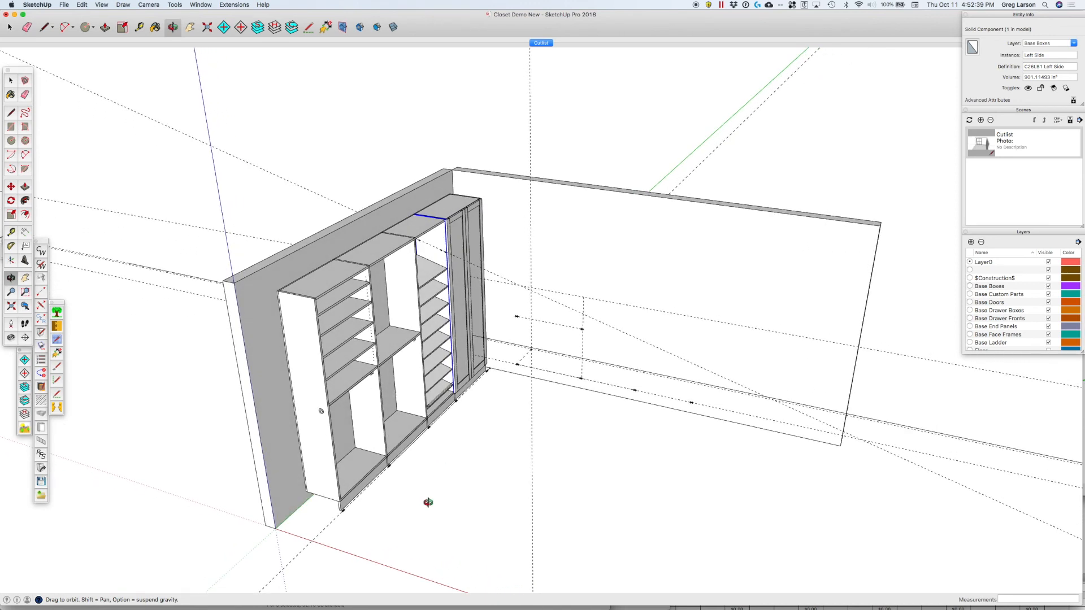
key(space)
click(357, 425)
click(337, 417)
scroll(487, 491, up, 1)
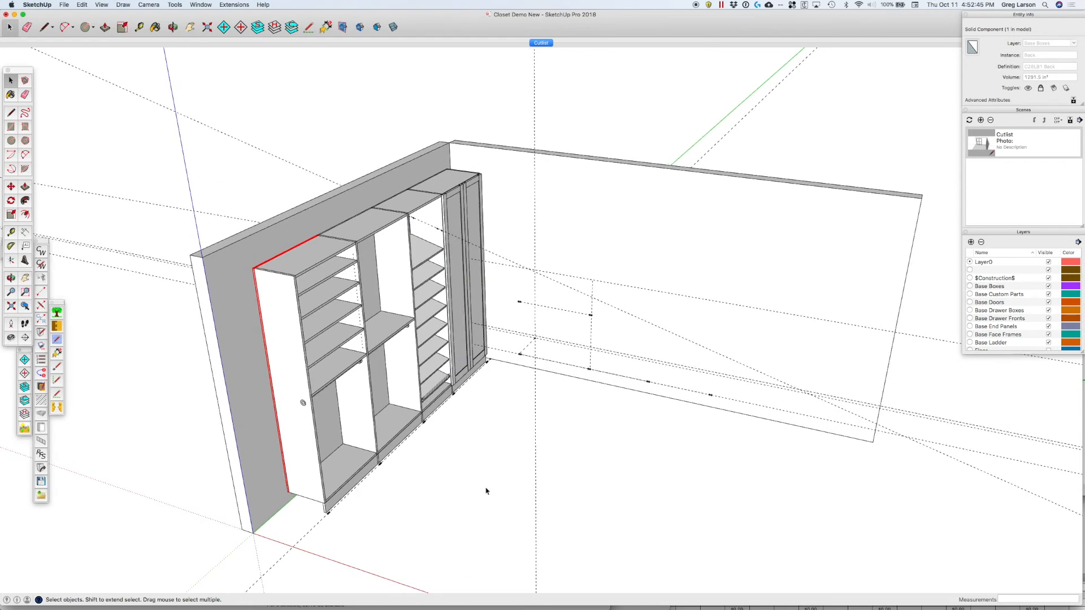
key(o)
drag(518, 453, 411, 436)
key(space)
click(453, 465)
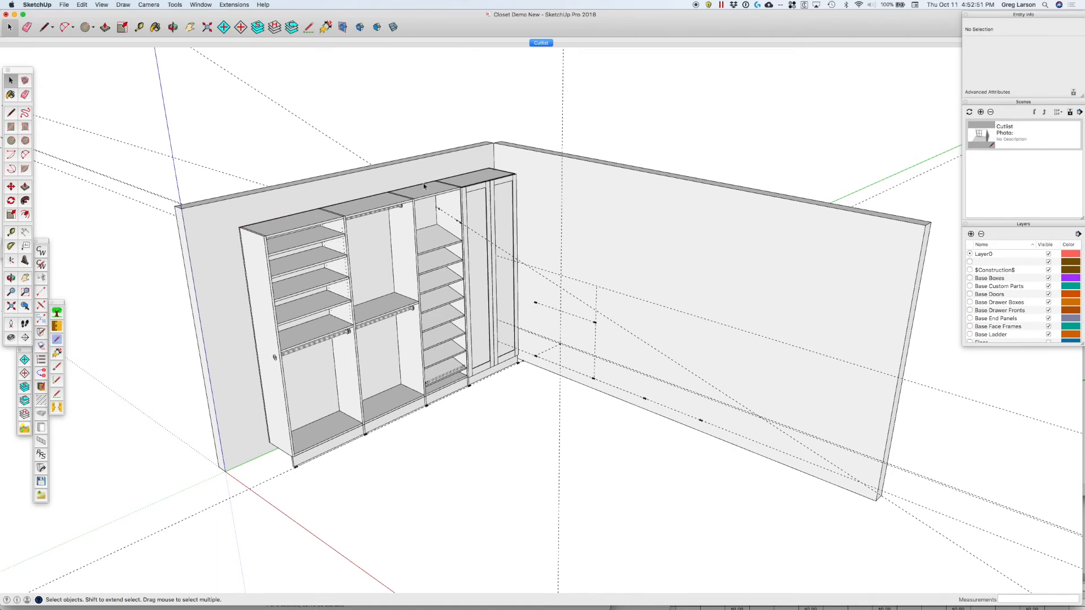
Restore the Cutlist scene and frame the whole closet and room in an angled overview.
click(541, 43)
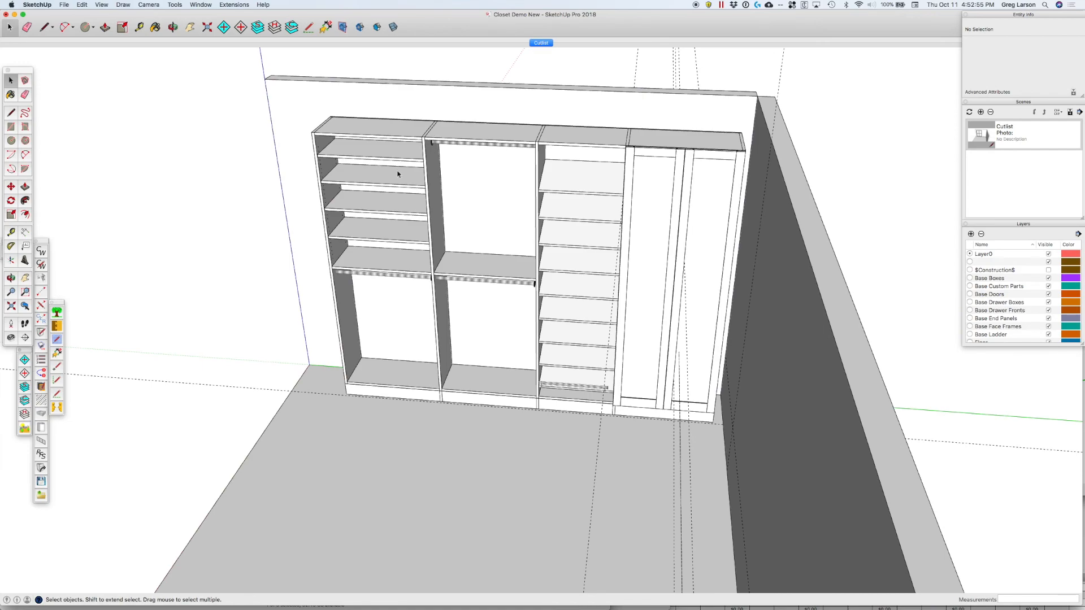
key(o)
drag(443, 184, 799, 133)
scroll(731, 141, down, 5)
scroll(799, 131, up, 3)
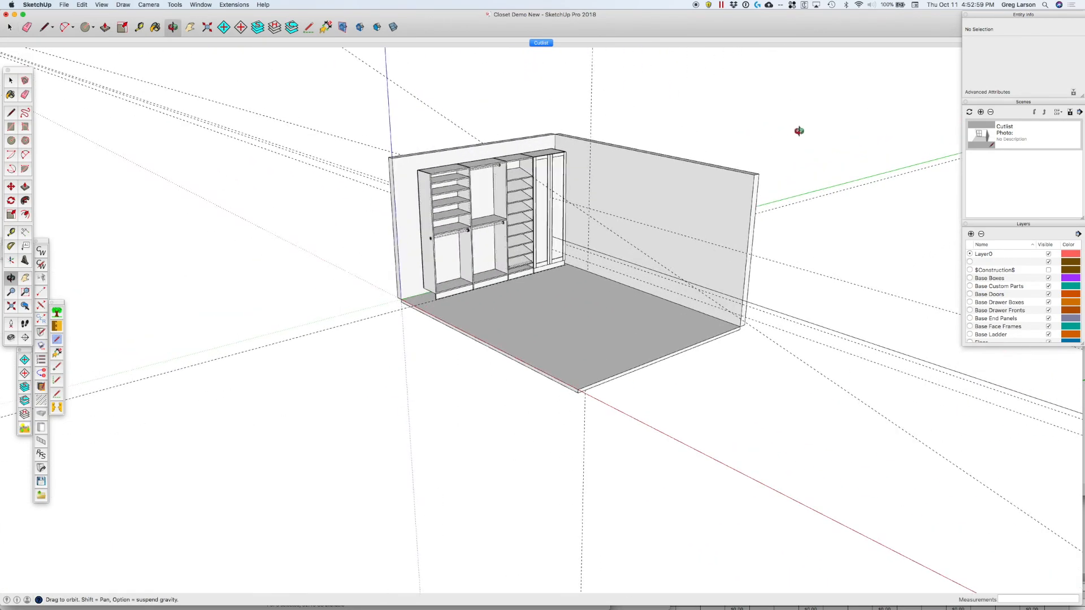
scroll(799, 131, up, 4)
key(space)
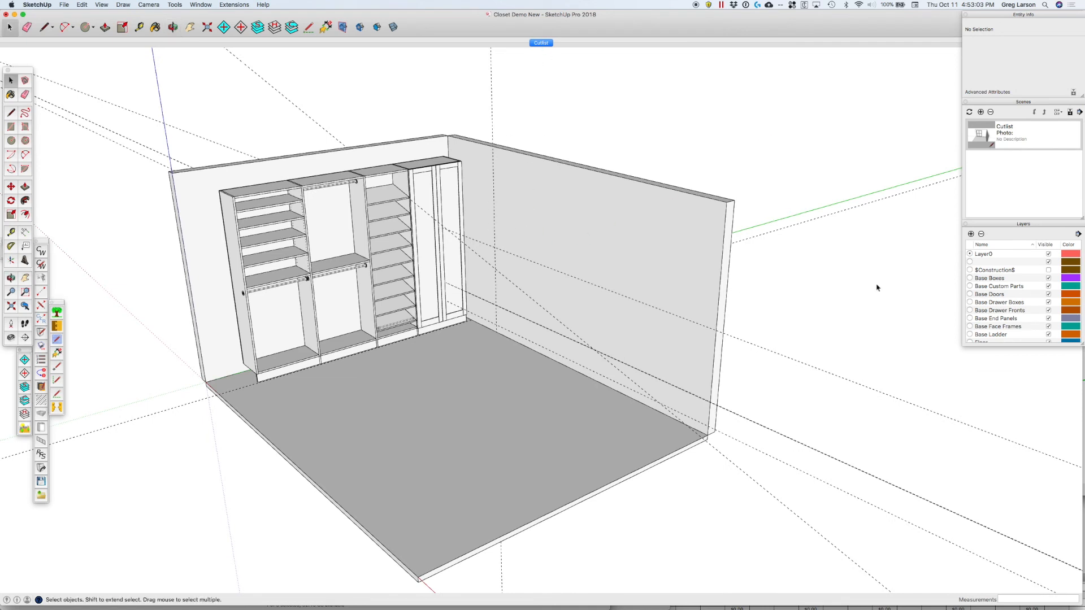
Hide the Floor and Walls layers and update the Cutlist scene with the current view.
scroll(1043, 285, down, 5)
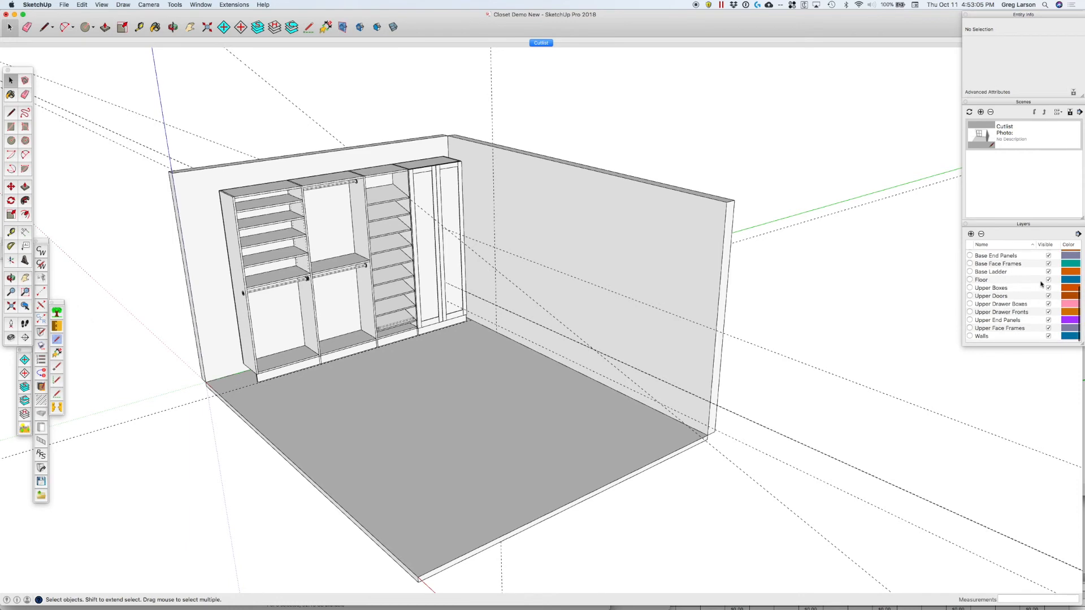
click(1048, 283)
click(1048, 338)
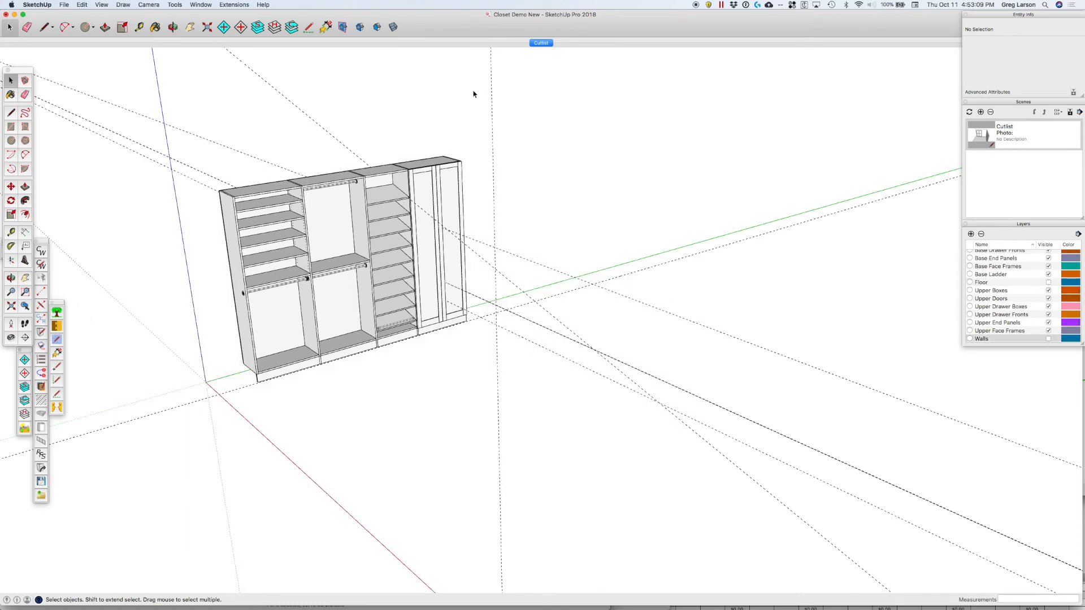
right_click(545, 42)
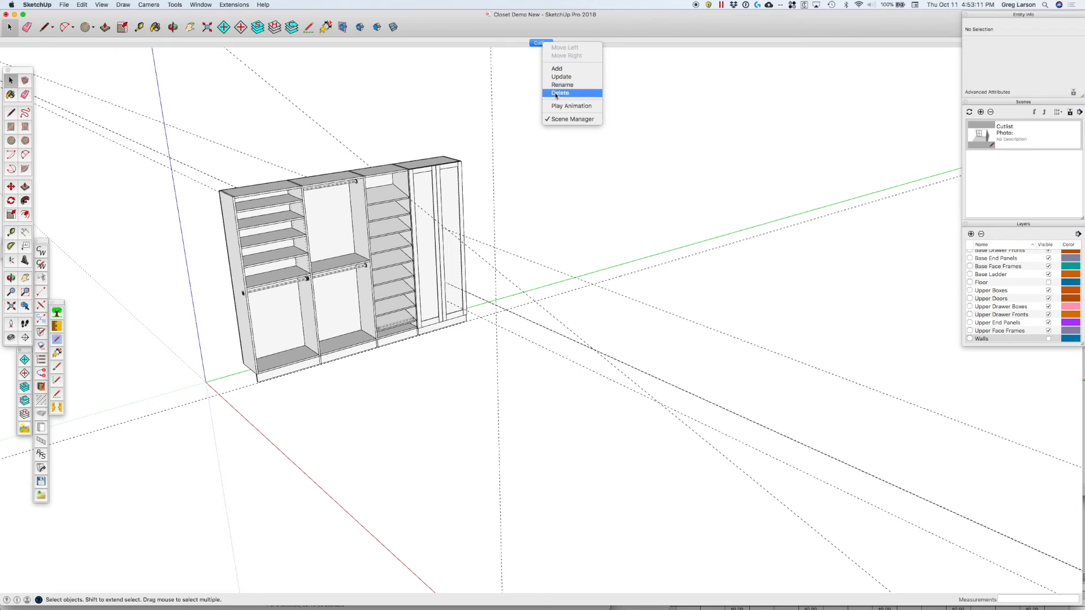
click(558, 78)
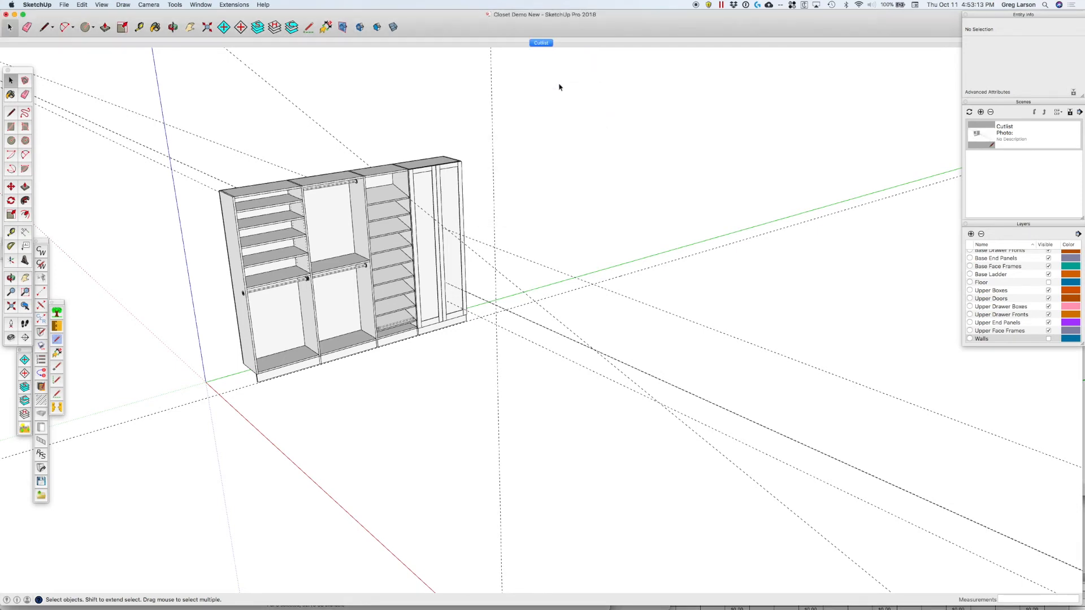
Generate CabWriter production documentation from the Cutlist scene, with a comma-delimited spreadsheet cut list, DXF by material name and thickness, and CutList Plus fx.
click(64, 5)
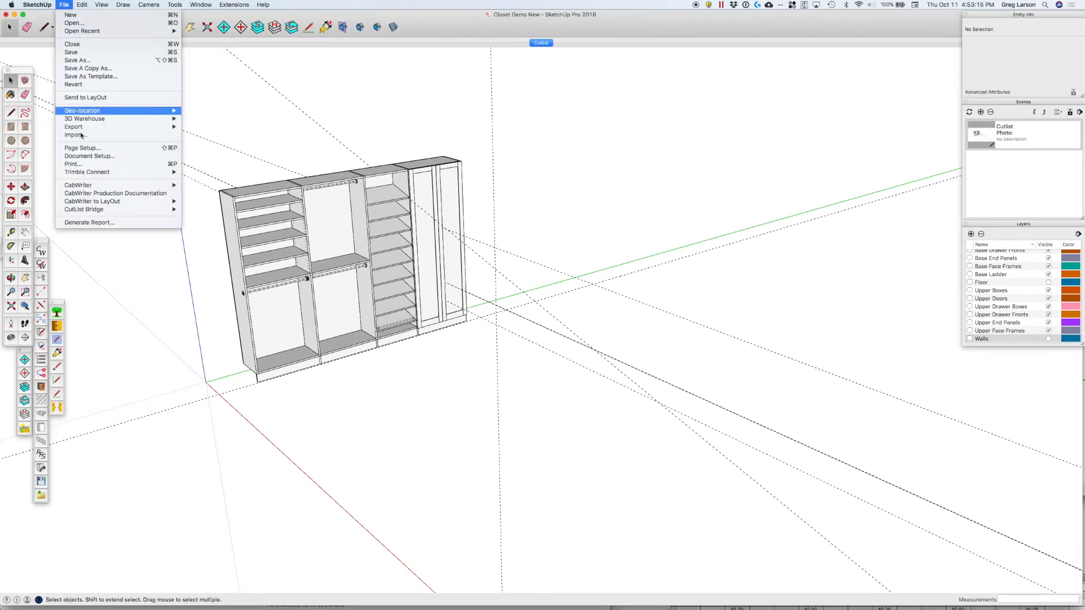
click(108, 195)
click(605, 213)
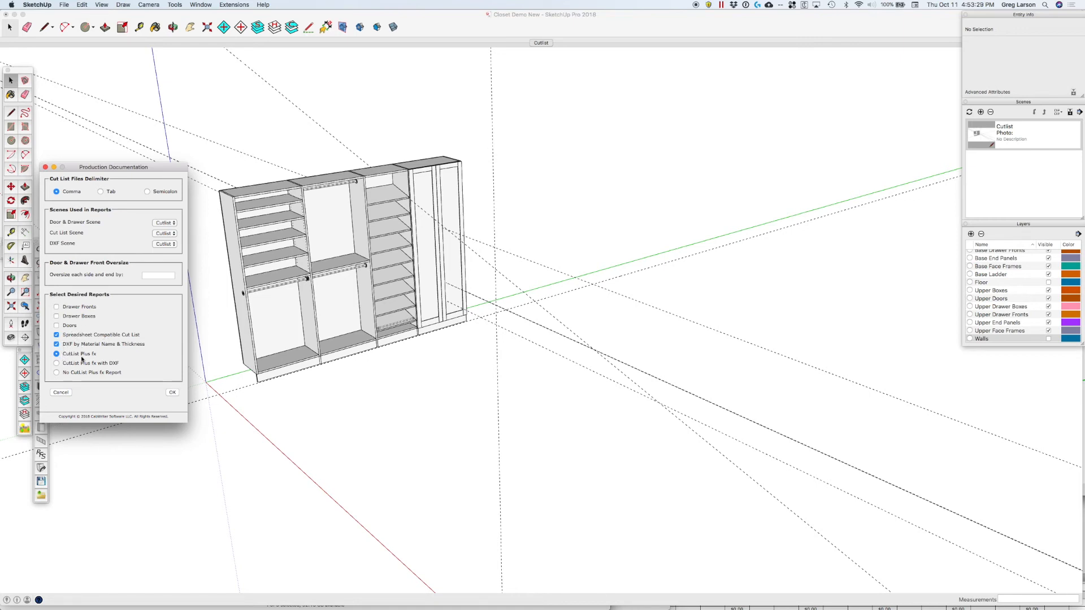
click(173, 394)
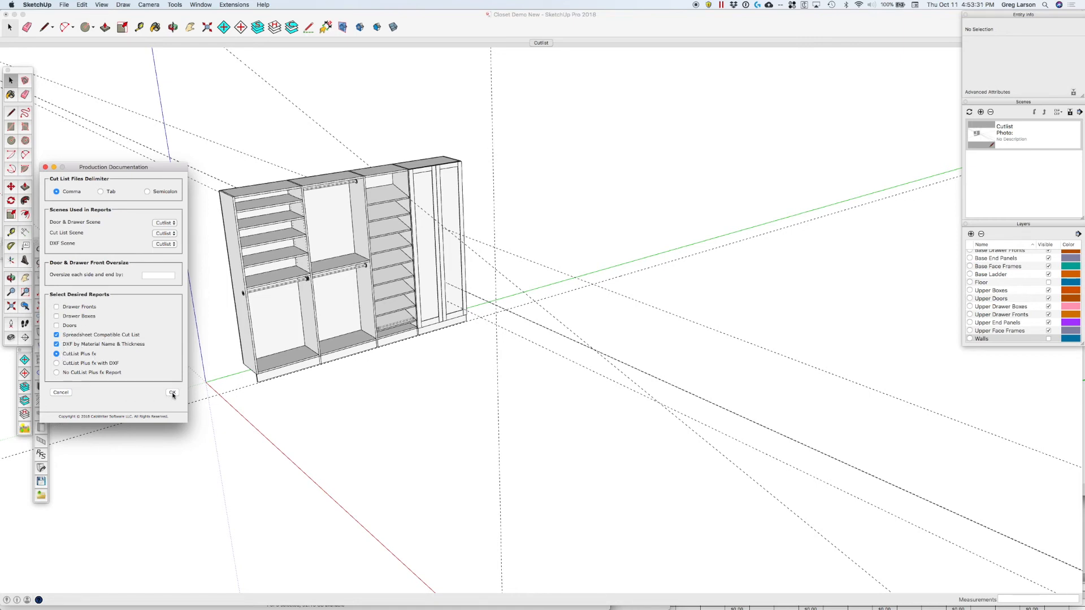
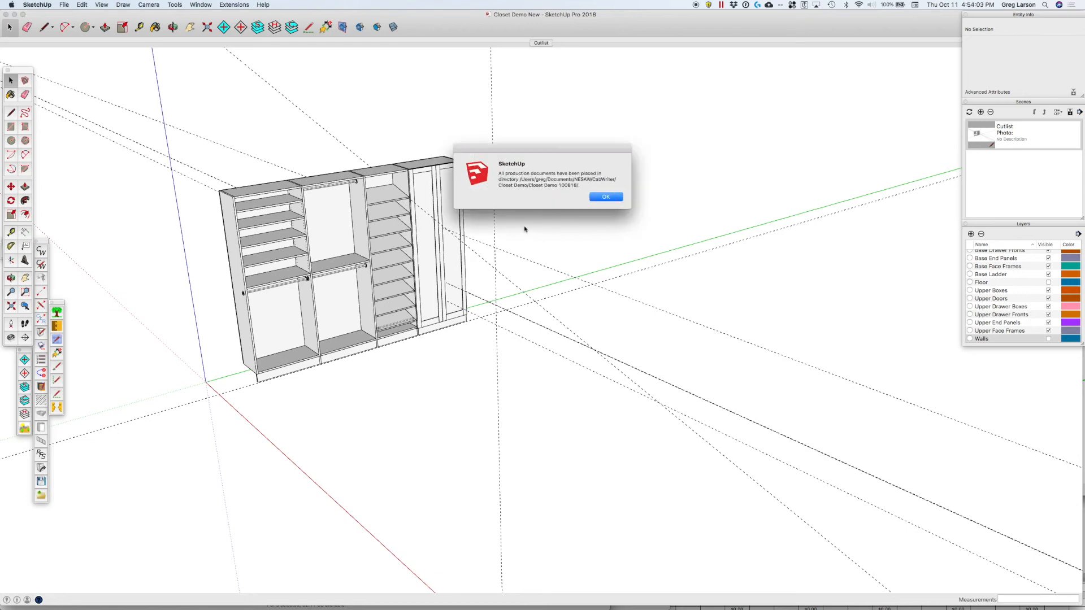
click(606, 197)
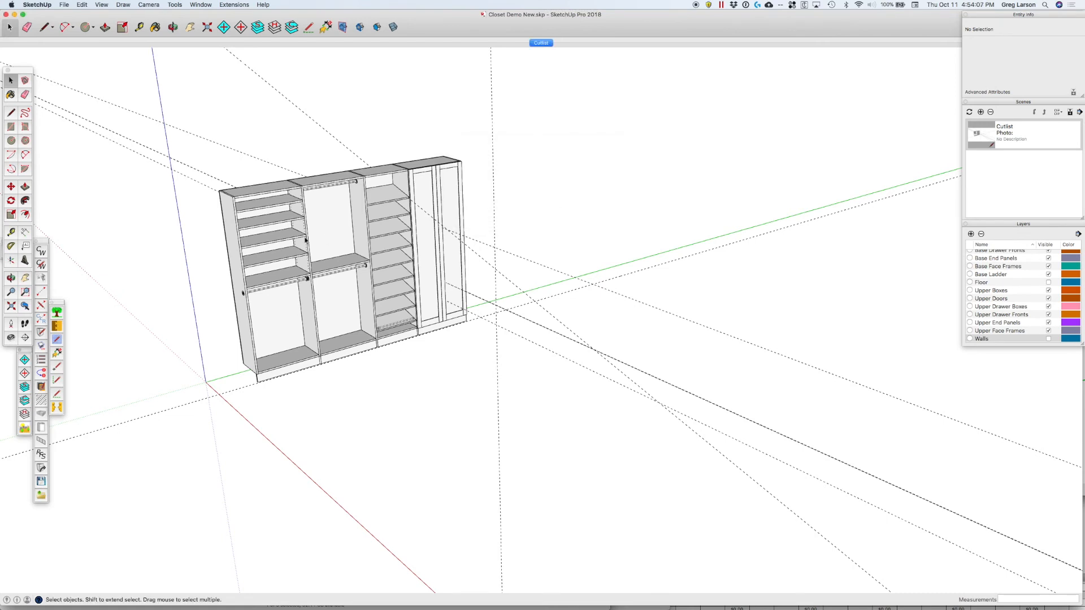
Unlock and delete the back panel of the closet section with the adjustable shelves.
key(o)
drag(218, 258, 245, 310)
key(space)
click(324, 226)
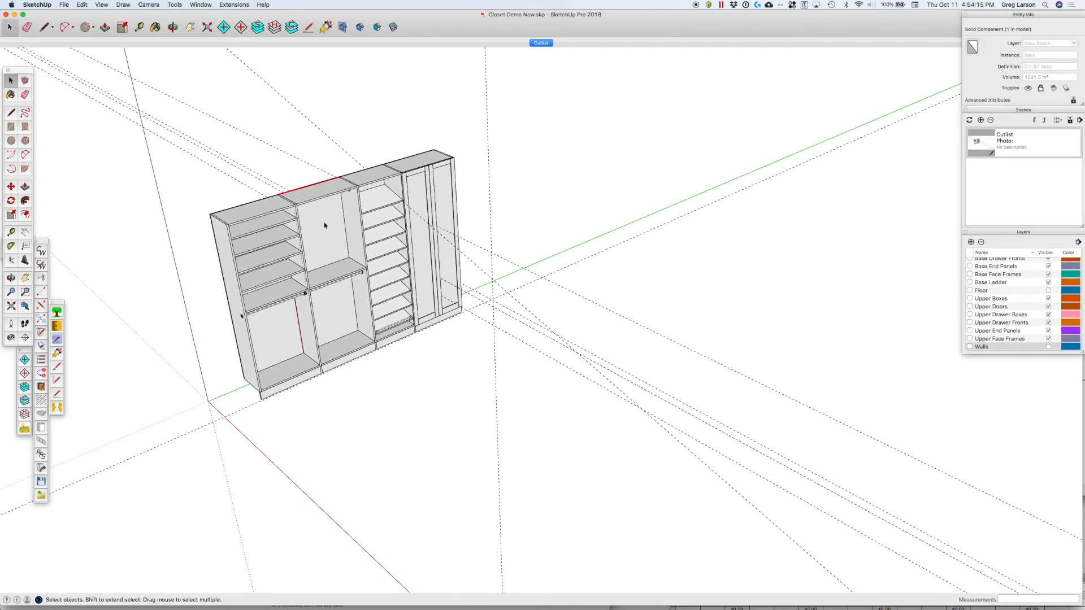
right_click(278, 331)
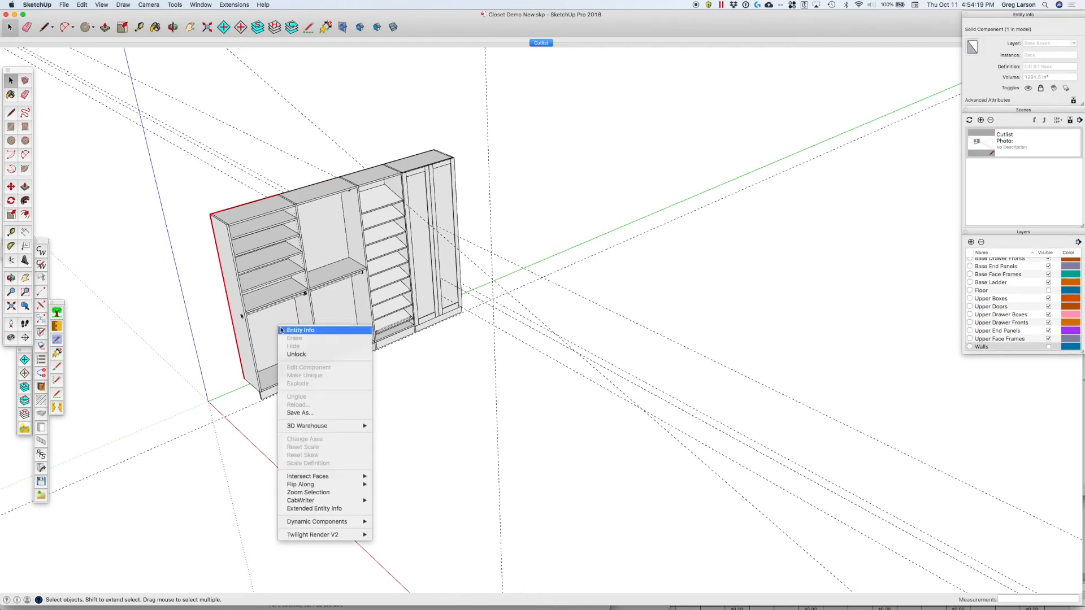
click(297, 354)
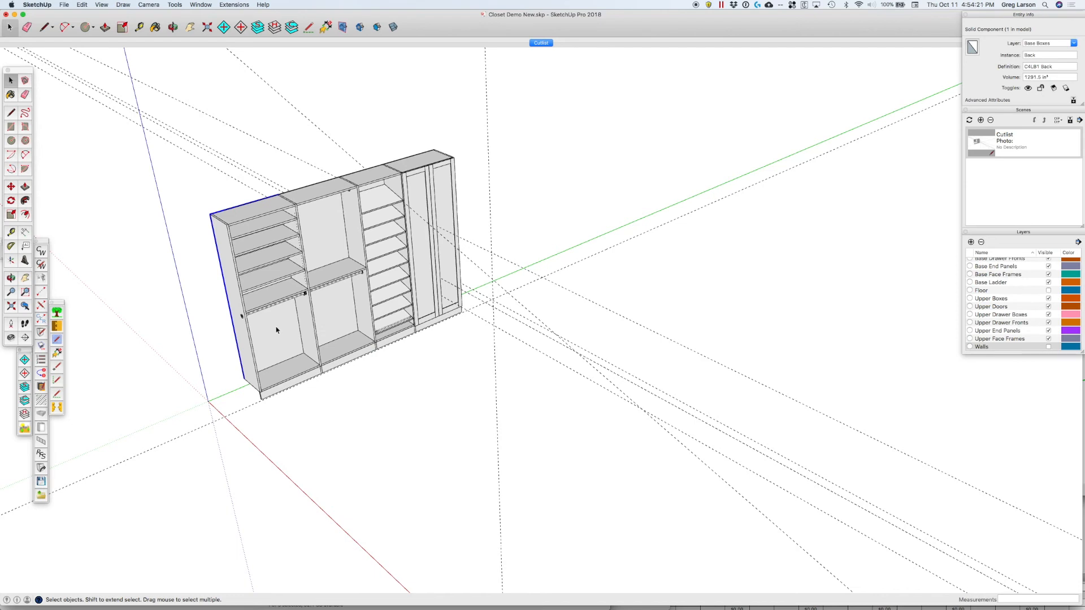
key(Delete)
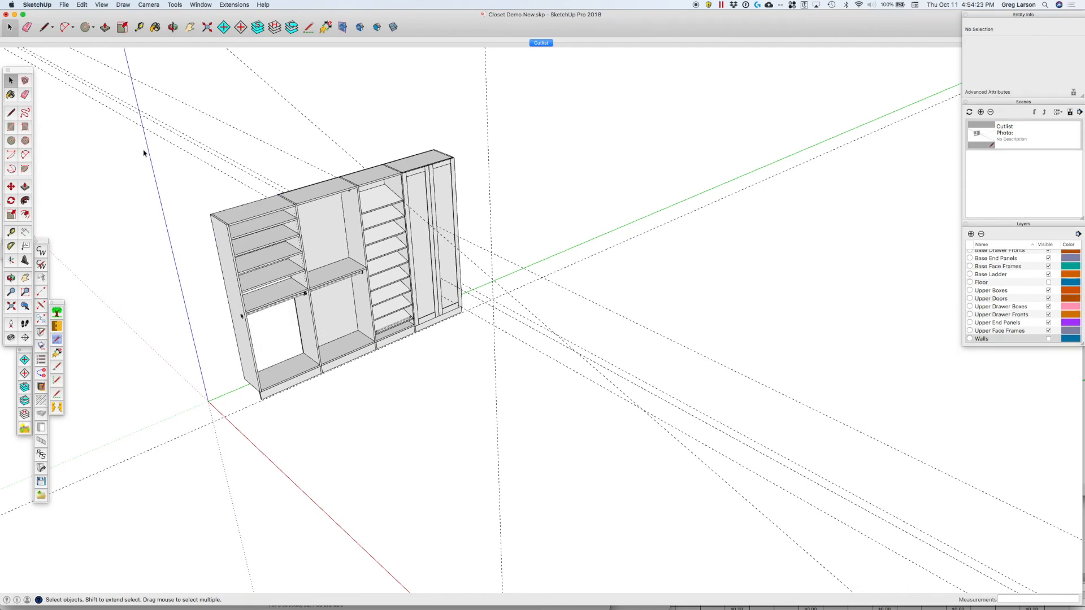
Regenerate the production documentation from the Cutlist scene with the same report options, without the adjustable-shelf section's back.
click(71, 4)
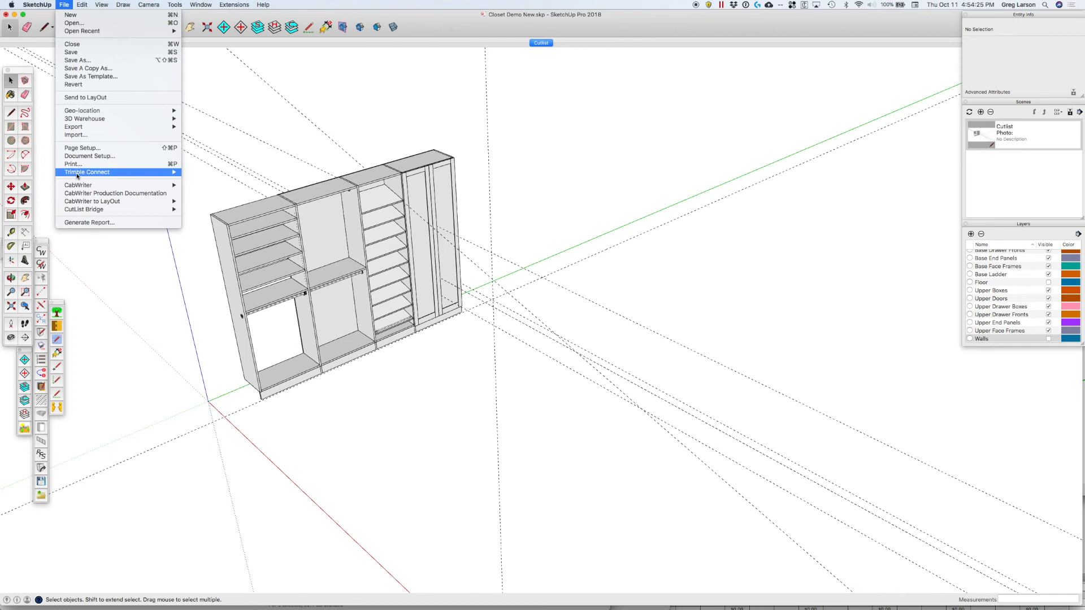
click(85, 197)
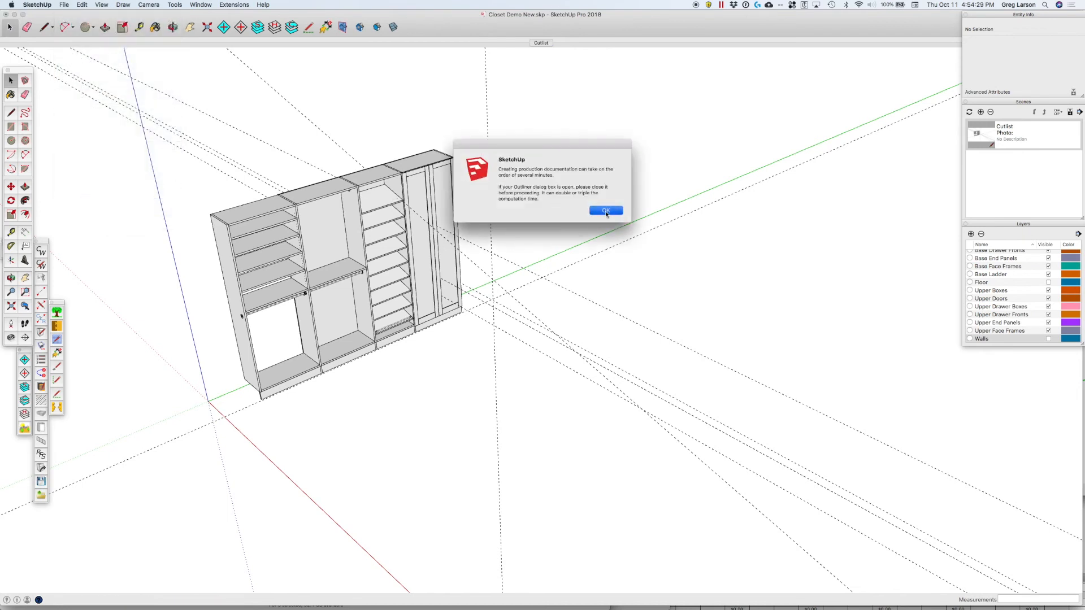
click(606, 211)
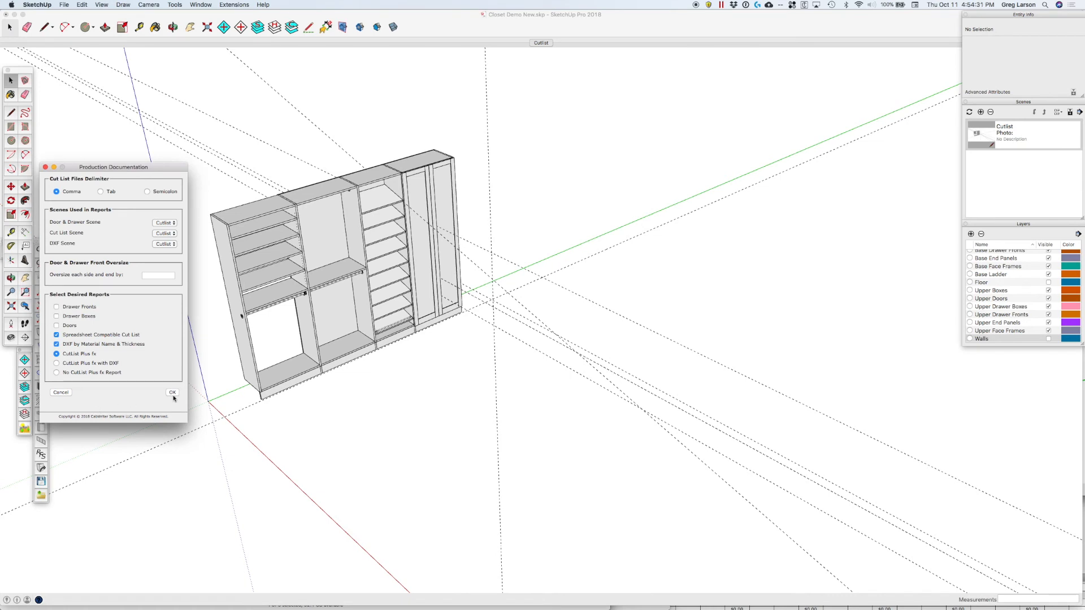
click(173, 395)
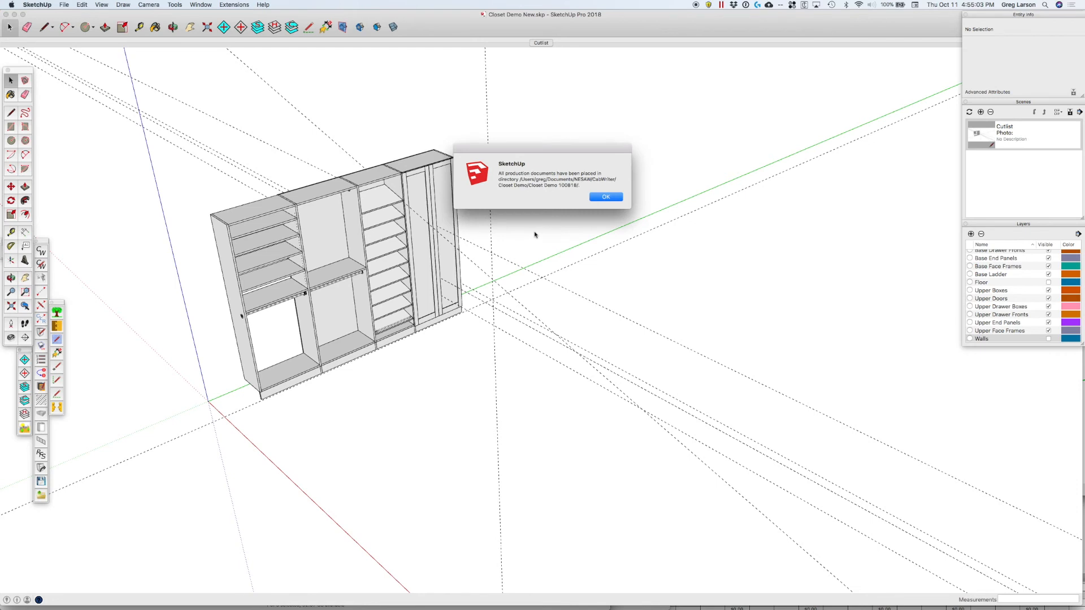
click(605, 197)
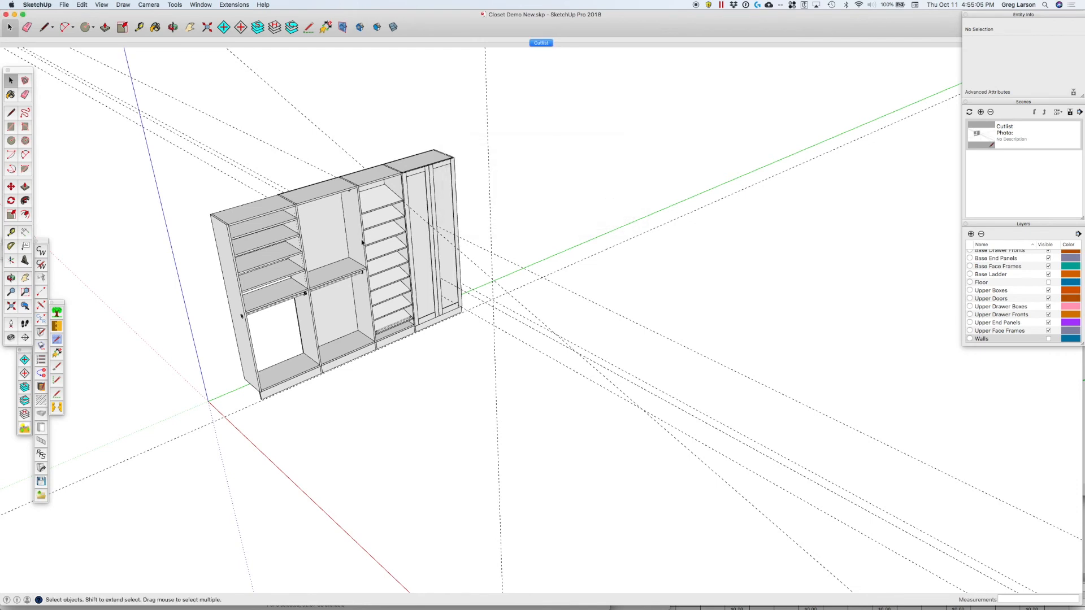
Unlock and delete the back panel of the double-hanging section beside the angled shoe shelves.
click(332, 236)
right_click(333, 237)
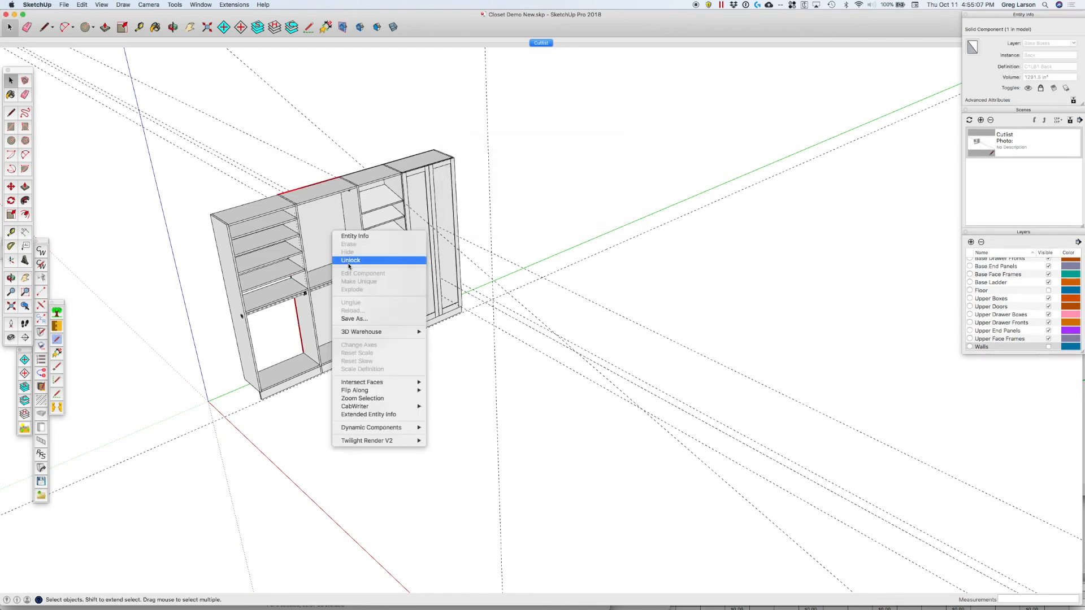
click(340, 260)
key(Delete)
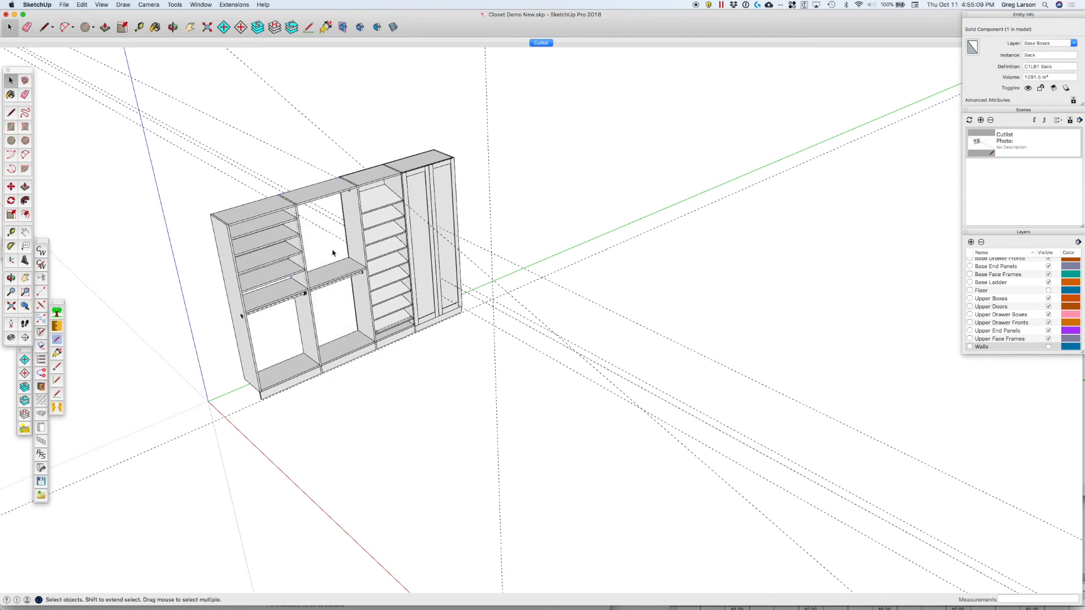
Try to generate the production documentation again with the backs of both hanging sections removed.
click(64, 4)
click(97, 195)
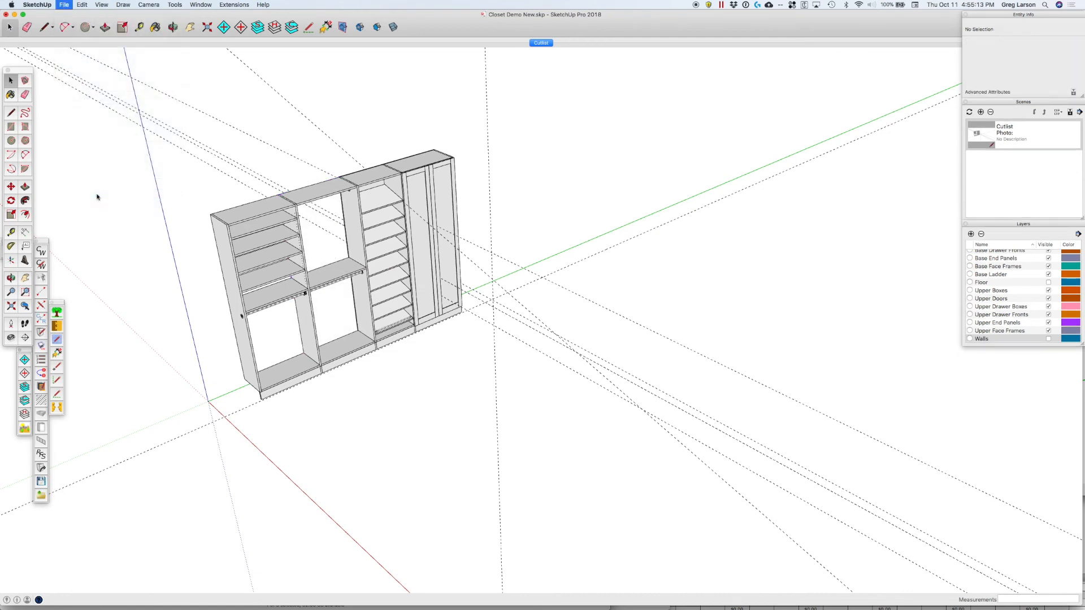
click(606, 210)
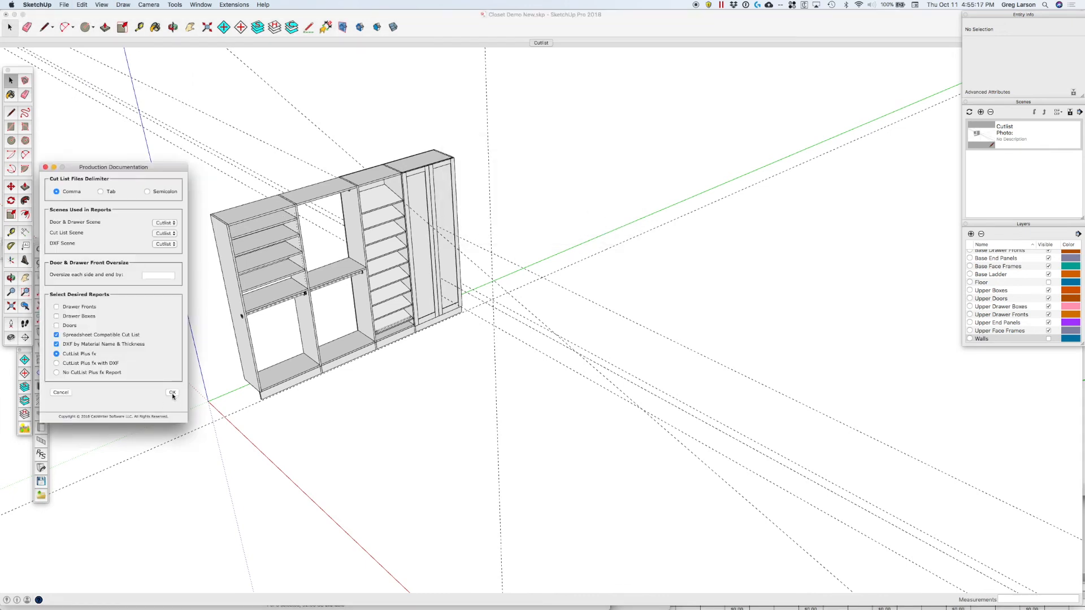
click(172, 392)
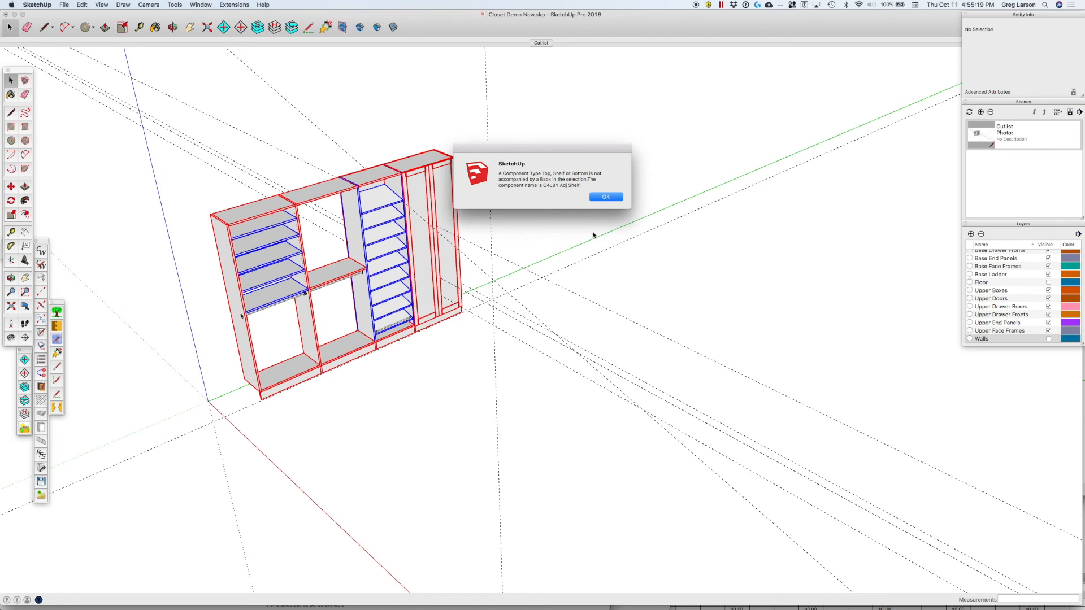
click(605, 197)
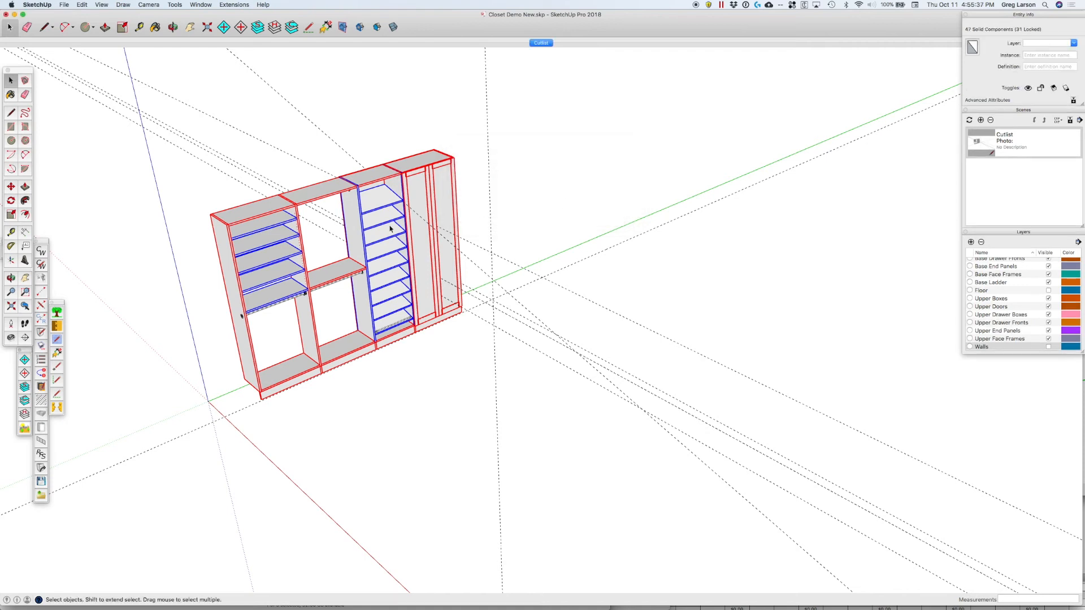
Examine the open-backed closet, checking the entity details of the fixed shelf, the top angled shelf and the top adjustable shelf.
click(330, 282)
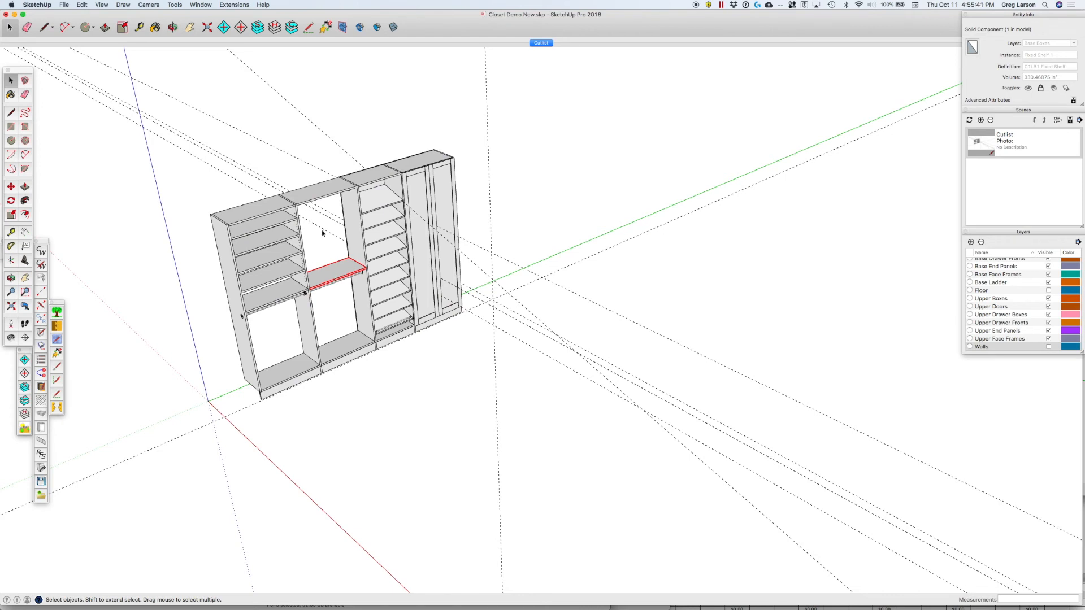
click(379, 202)
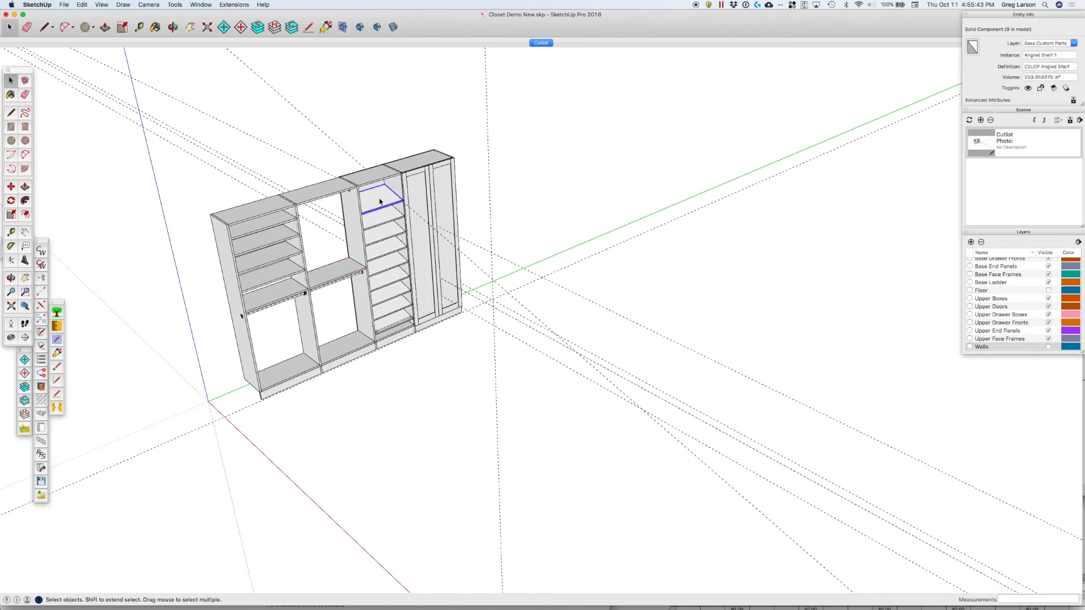
click(271, 231)
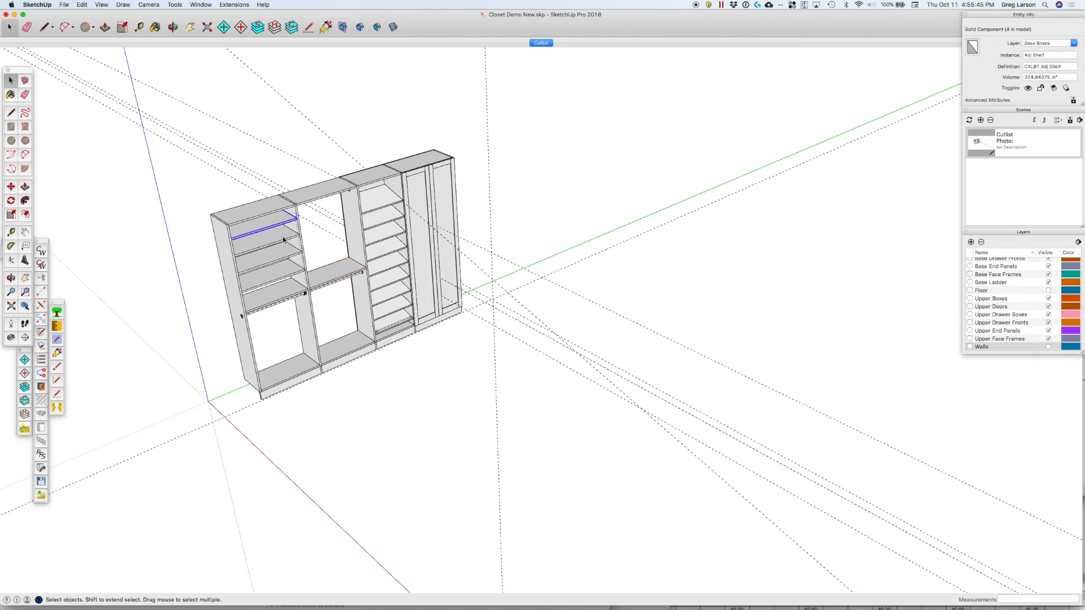
scroll(263, 251, up, 5)
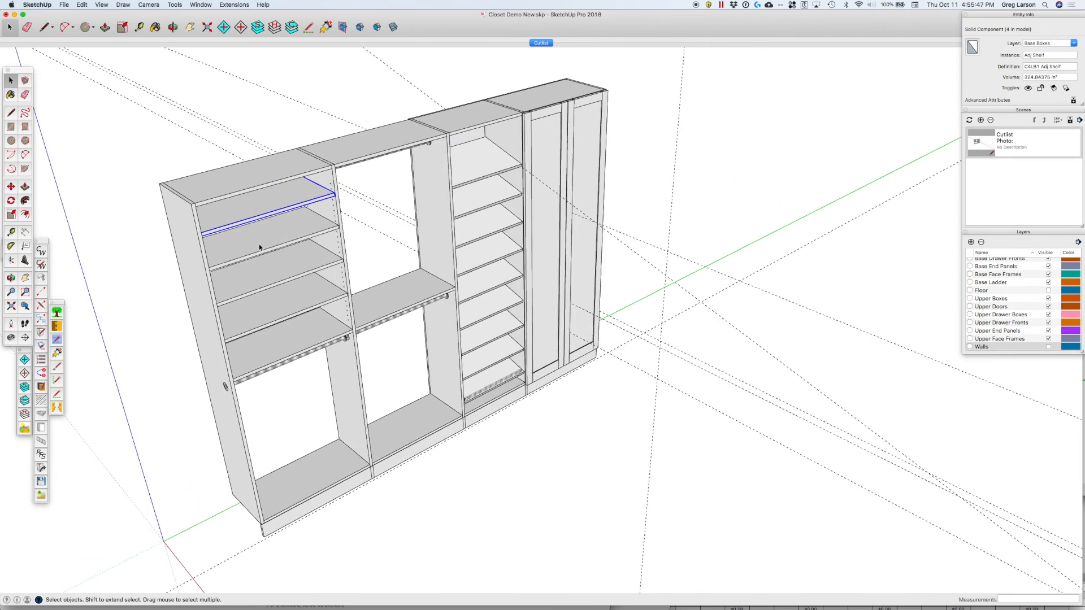
scroll(259, 247, up, 3)
scroll(259, 247, down, 2)
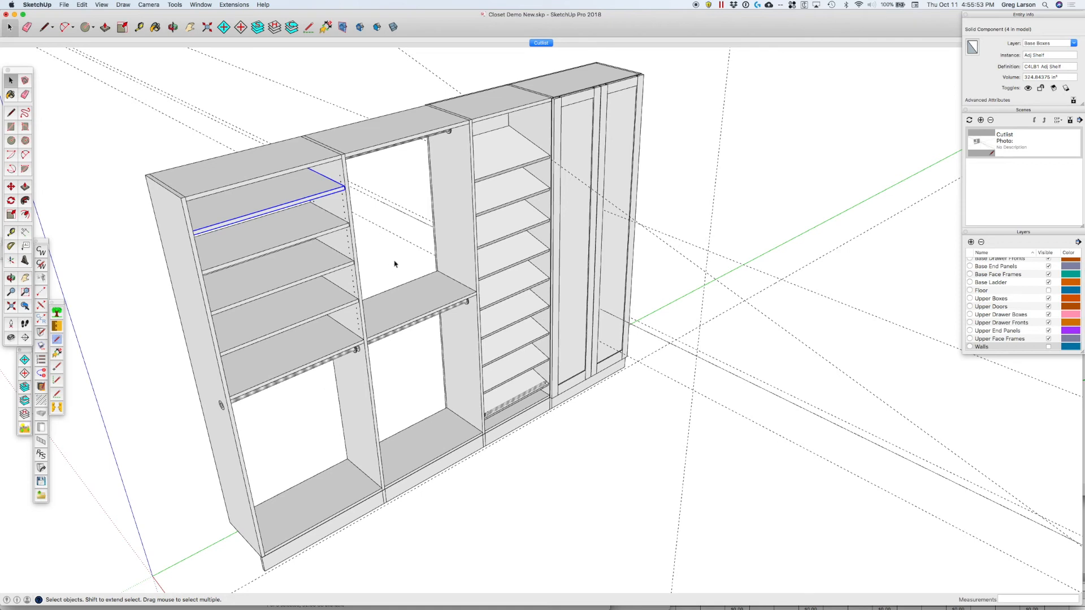
scroll(399, 247, down, 5)
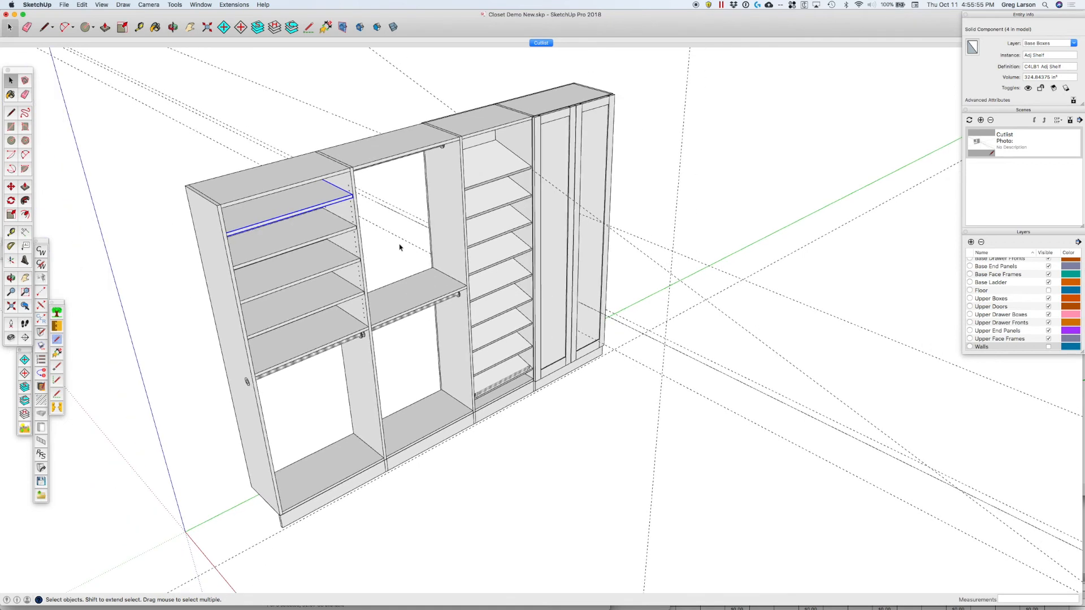
scroll(489, 419, up, 3)
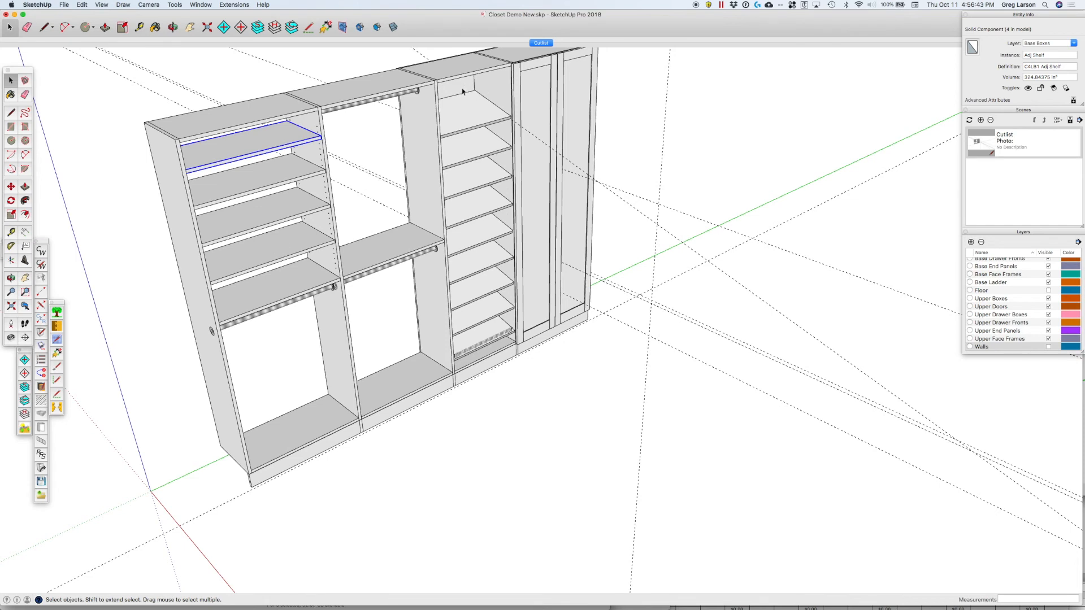
scroll(384, 180, down, 3)
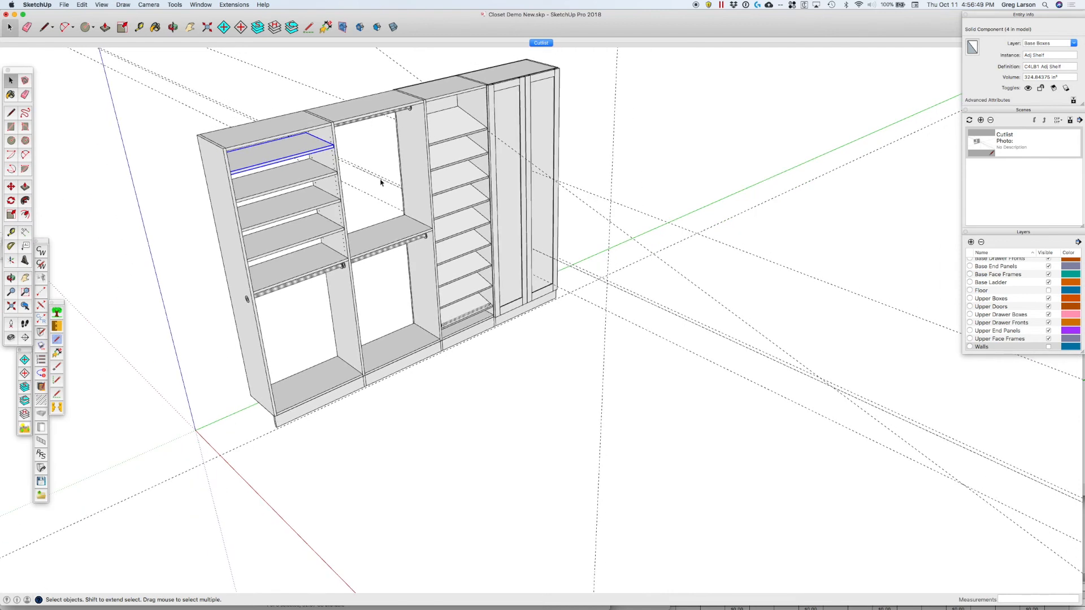
scroll(380, 182, up, 2)
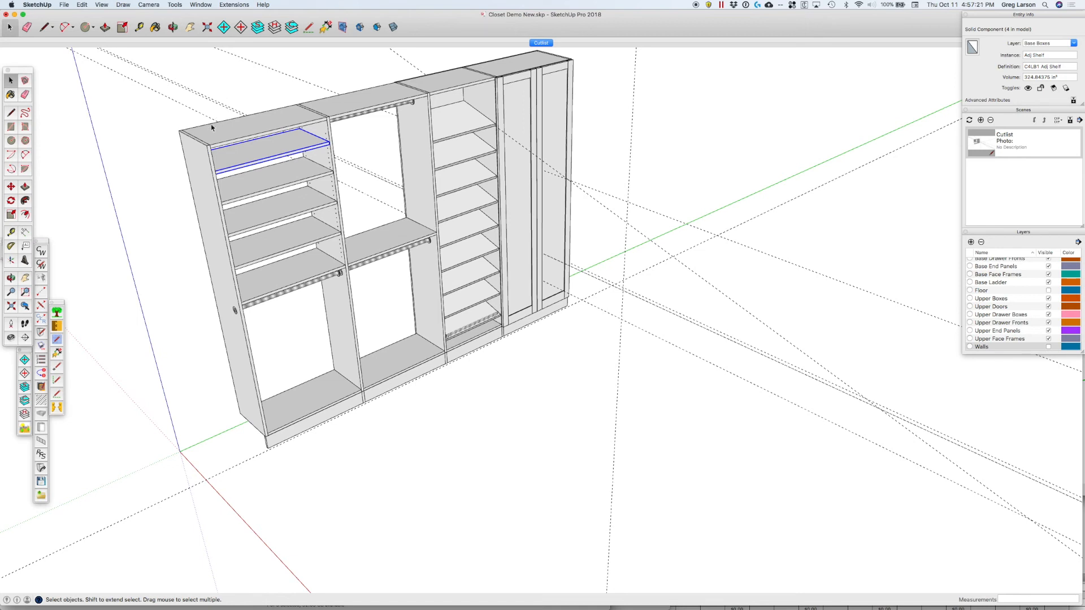
Measure the cabinet top of the adjustable-shelf section from its outer back corner.
key(t)
click(178, 131)
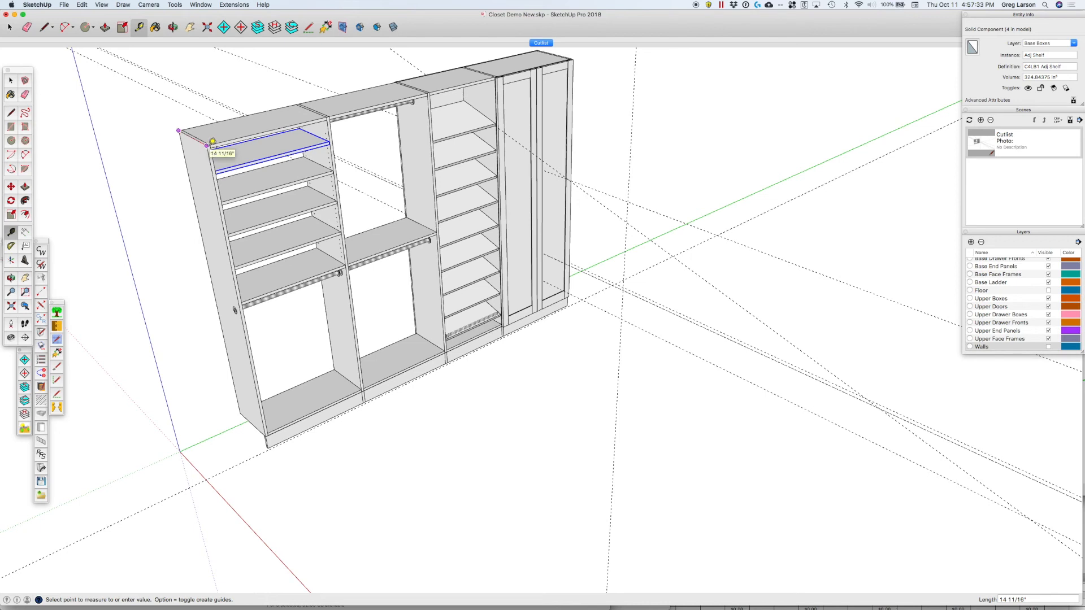
key(Escape)
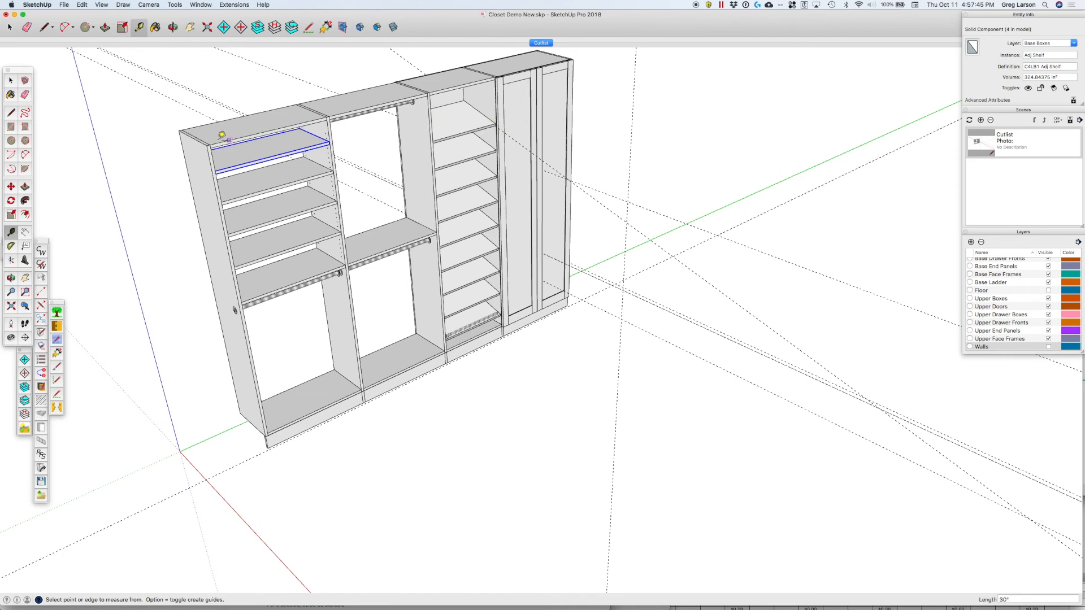
key(space)
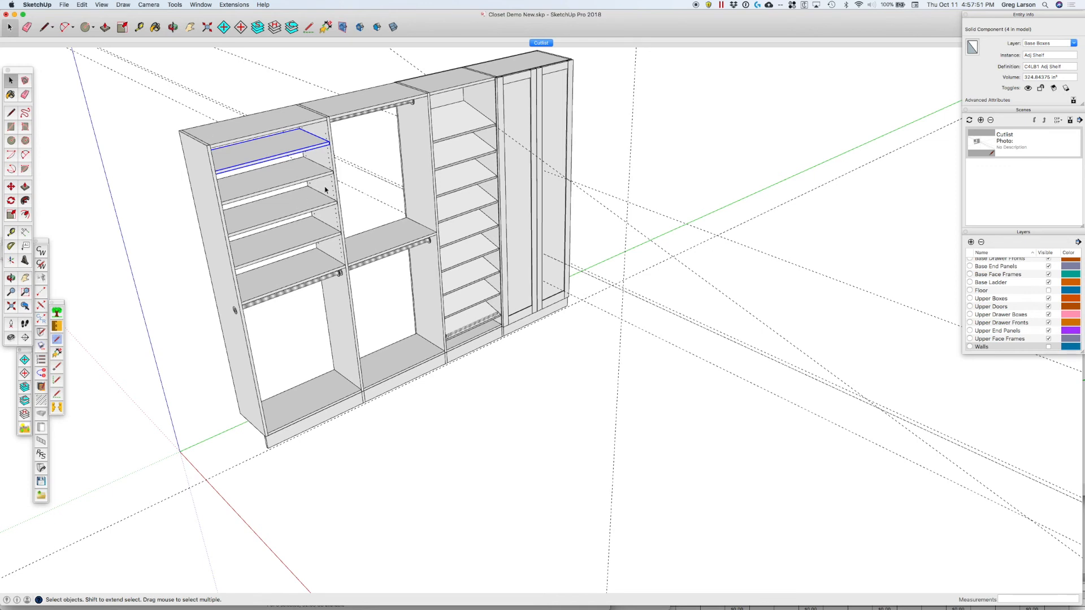
Make the Walls and Floor layers visible again around the closet.
scroll(325, 190, down, 2)
middle_drag(419, 280, 457, 297)
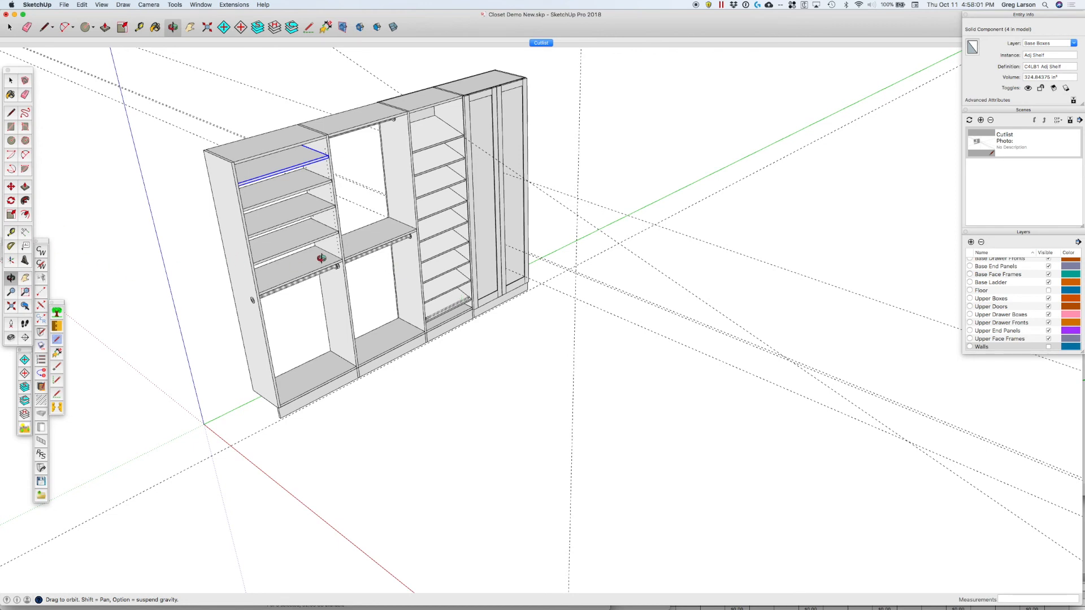
click(1049, 347)
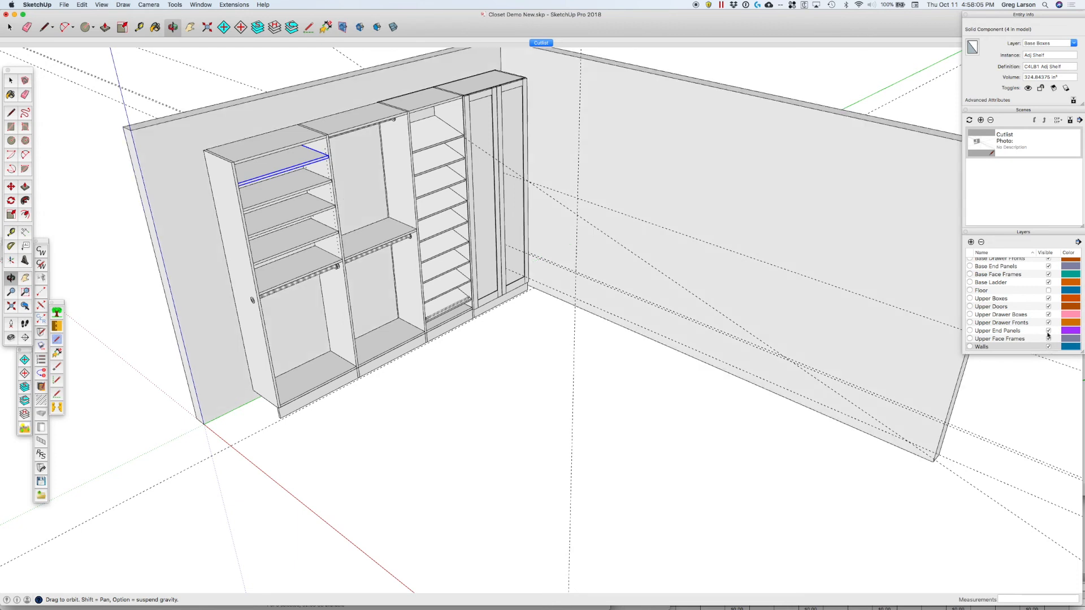
click(1048, 290)
key(space)
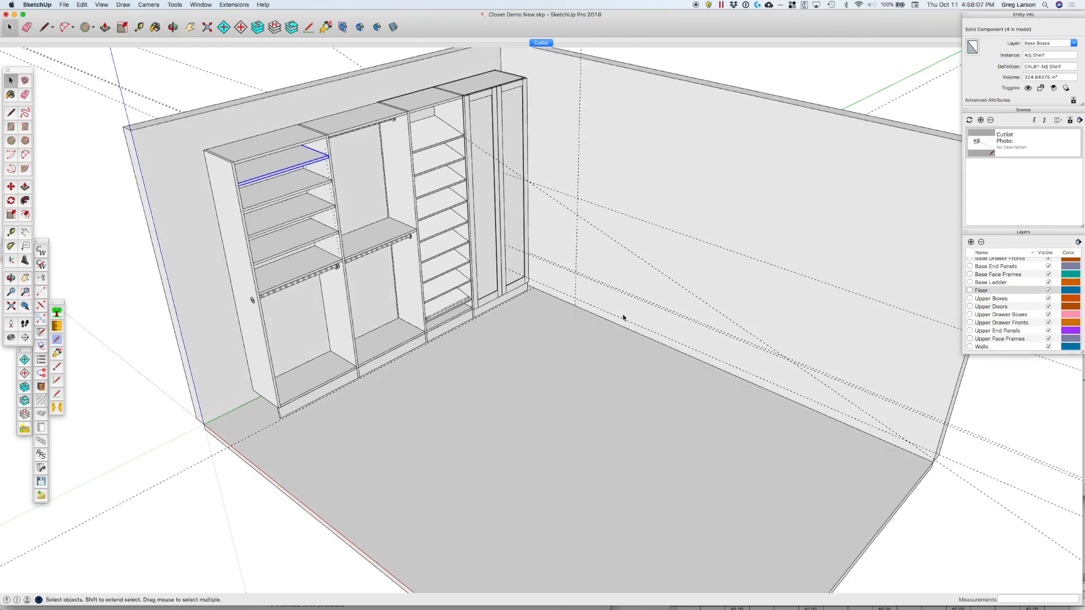
Hide the guides in the closet model and show them again.
click(98, 5)
click(124, 99)
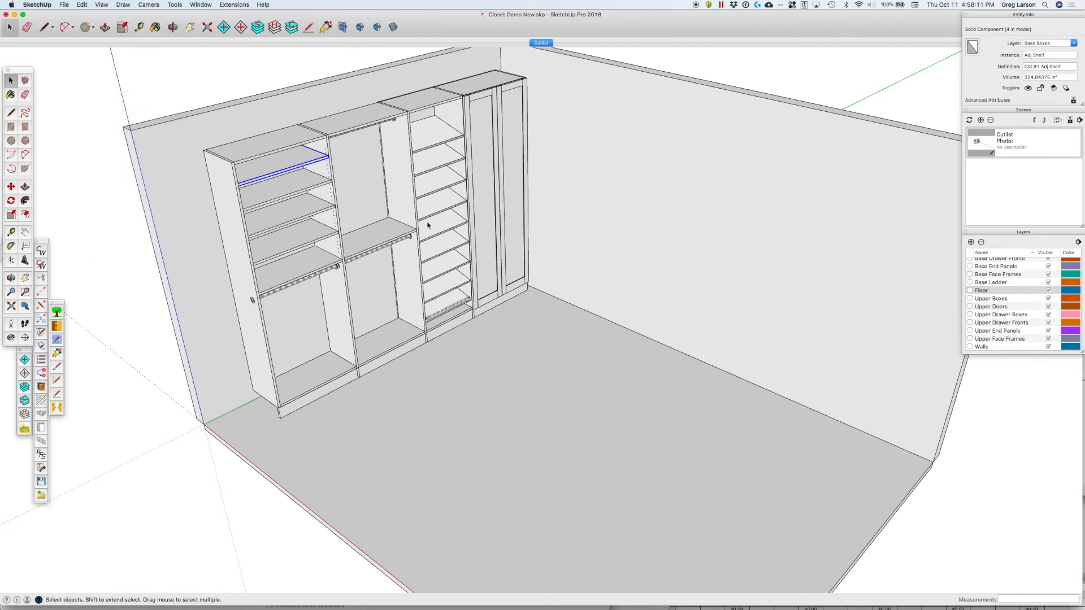
click(116, 6)
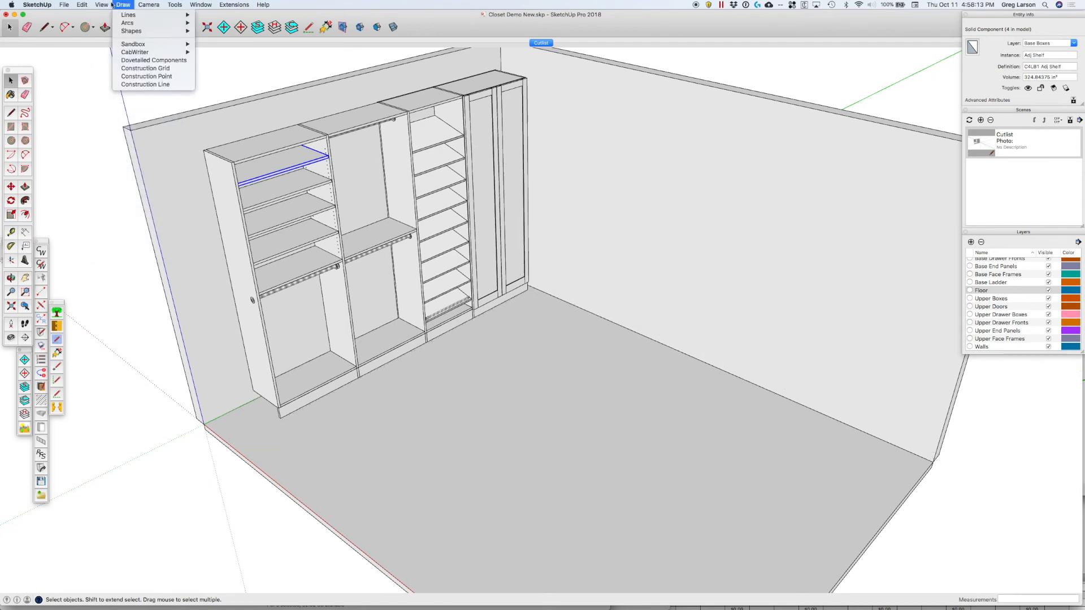
mouse_move(102, 5)
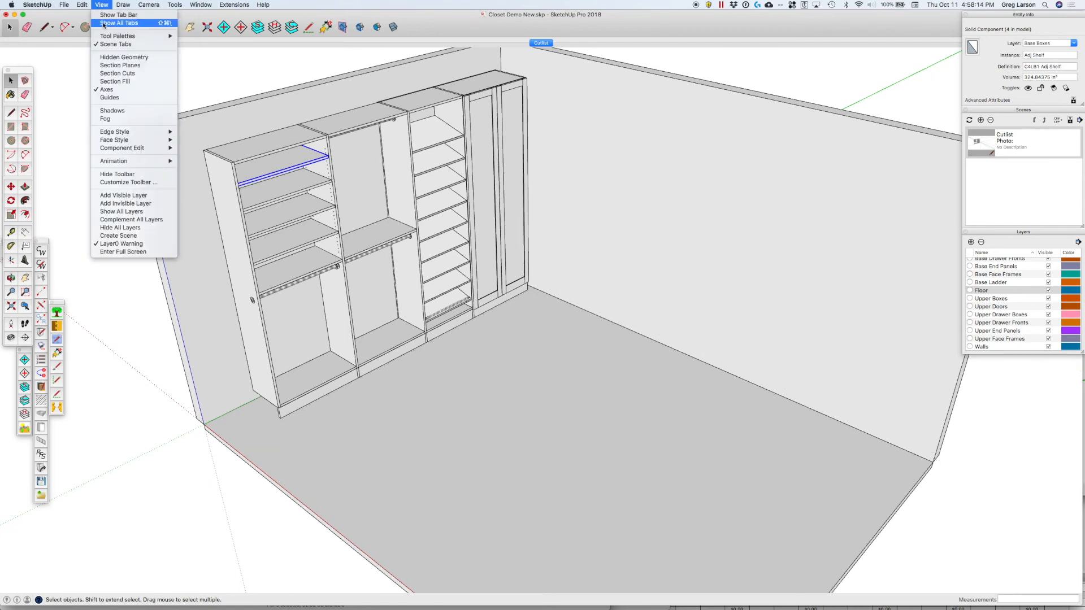
click(120, 97)
Make the $Construction$ layer visible around the closet and walls.
scroll(1045, 313, up, 5)
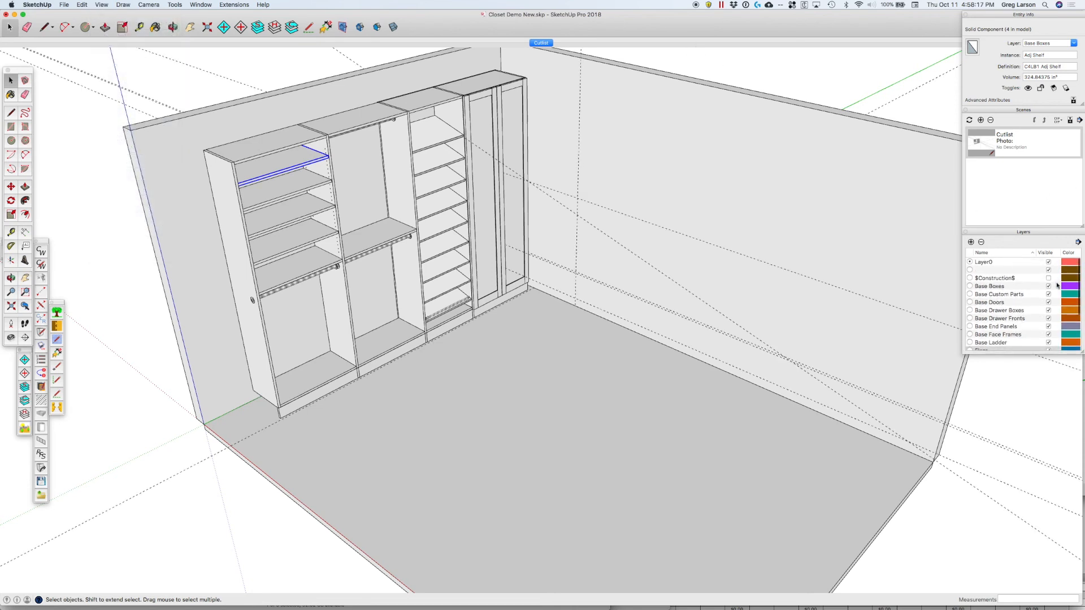
click(1049, 278)
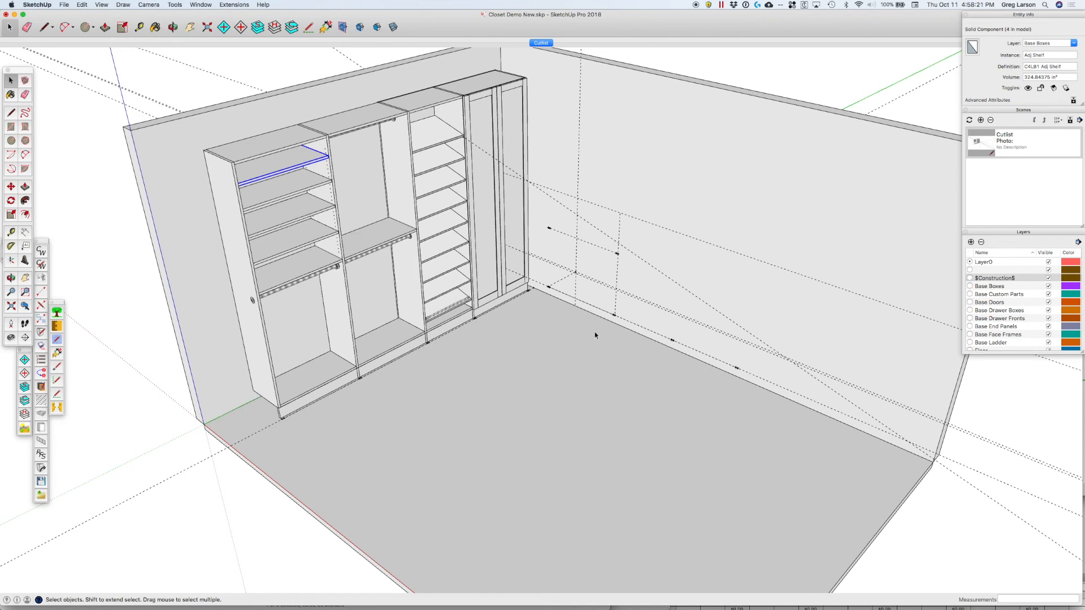
middle_drag(571, 315, 637, 270)
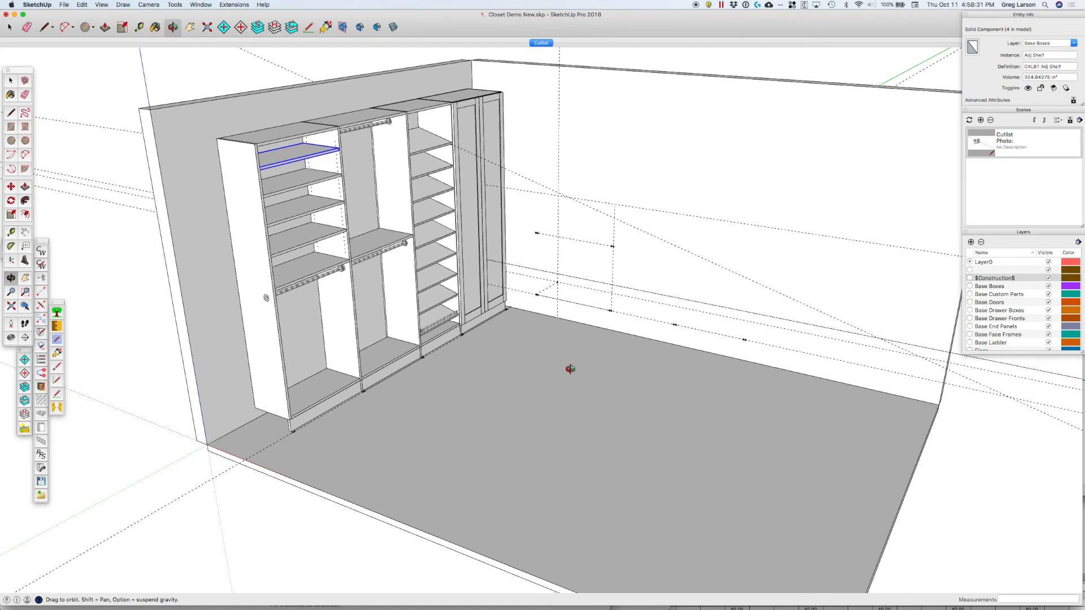
Switch to the Closet Demo 100818.skp model and show its guides around the wall-hung cabinets.
click(201, 4)
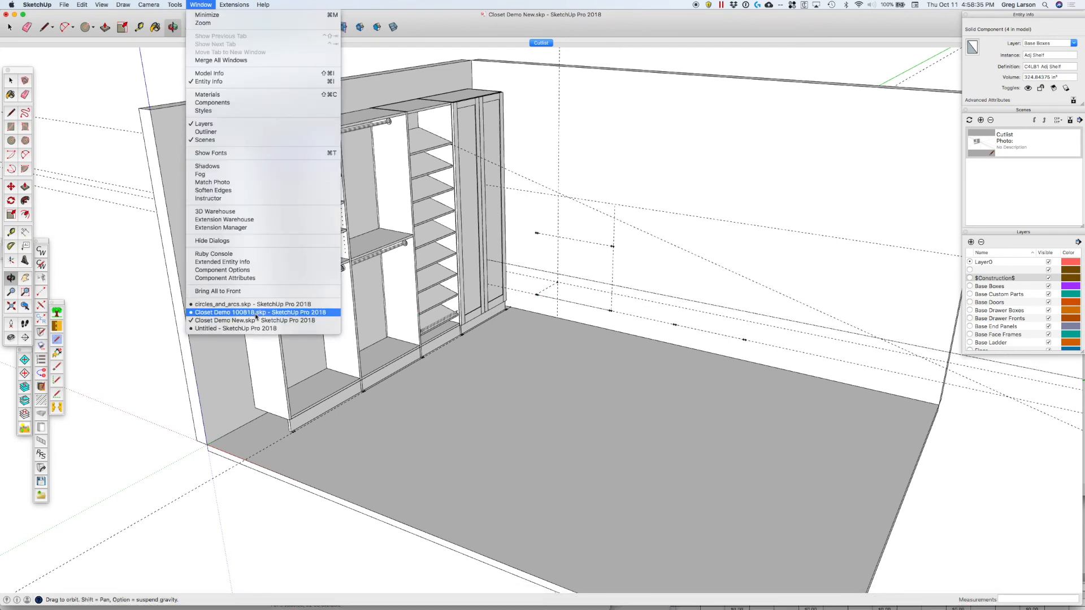
click(256, 315)
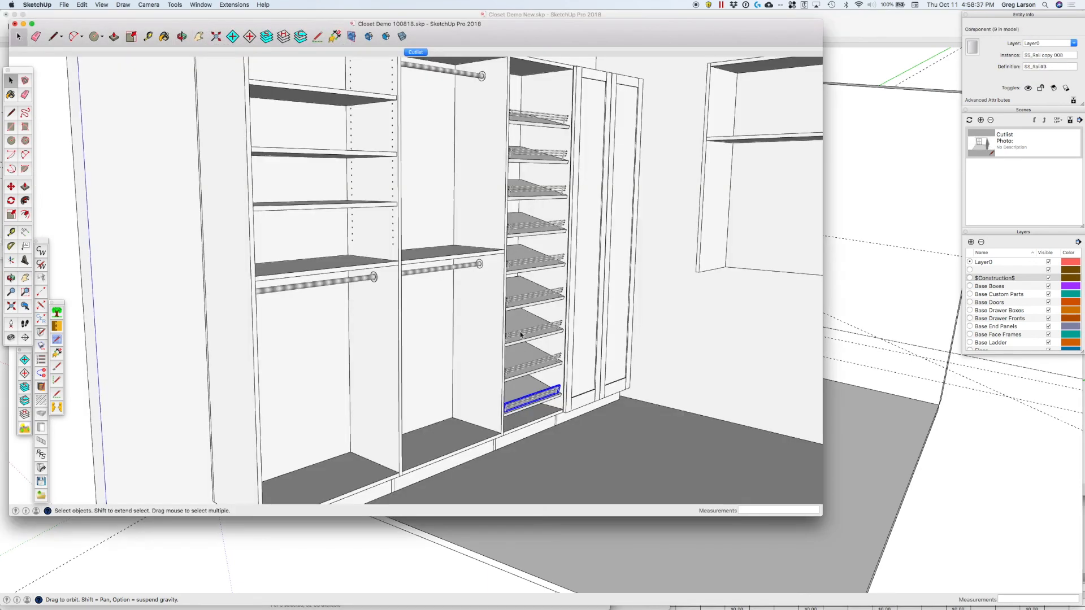
scroll(547, 310, down, 5)
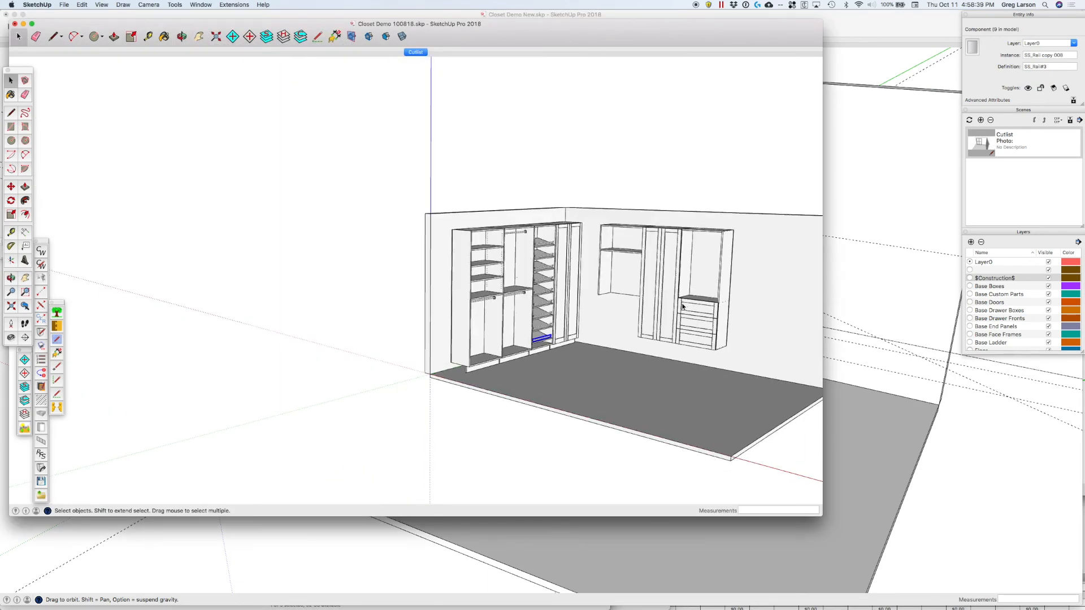
key(o)
drag(681, 309, 714, 308)
scroll(750, 293, up, 5)
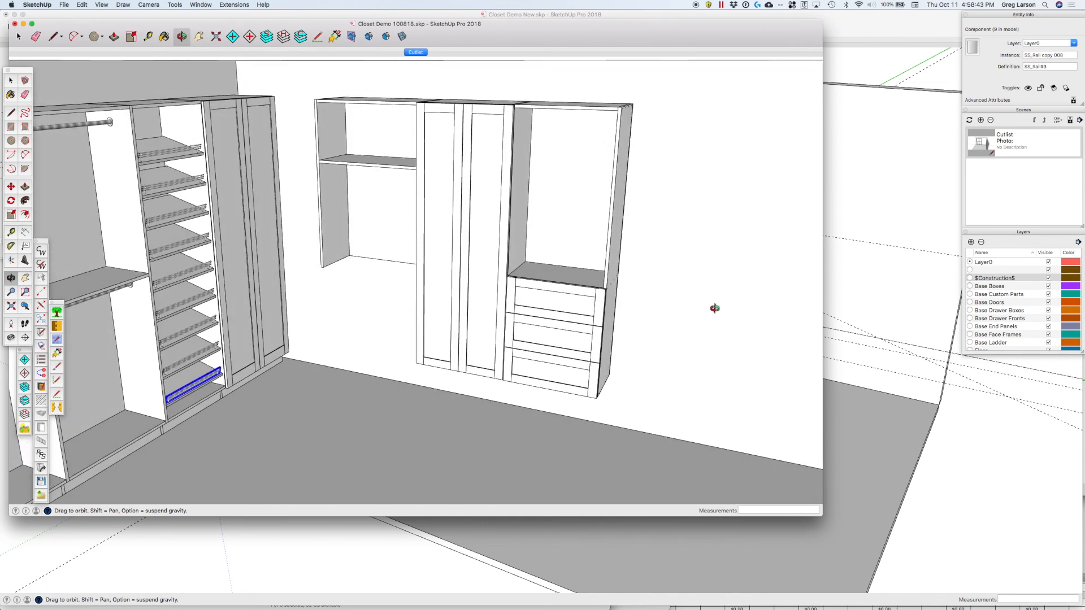
key(space)
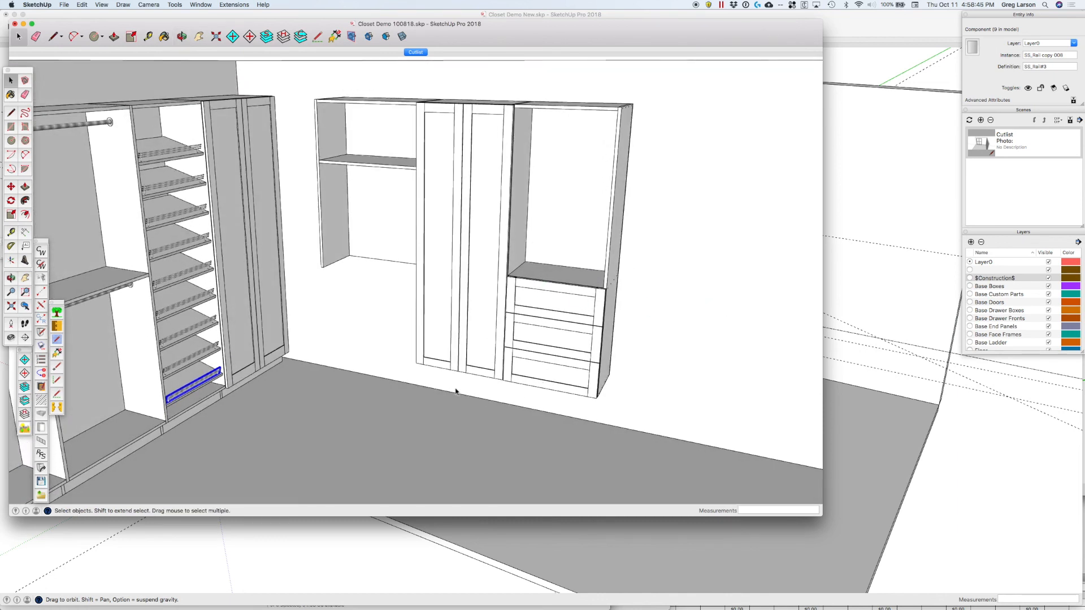
click(102, 5)
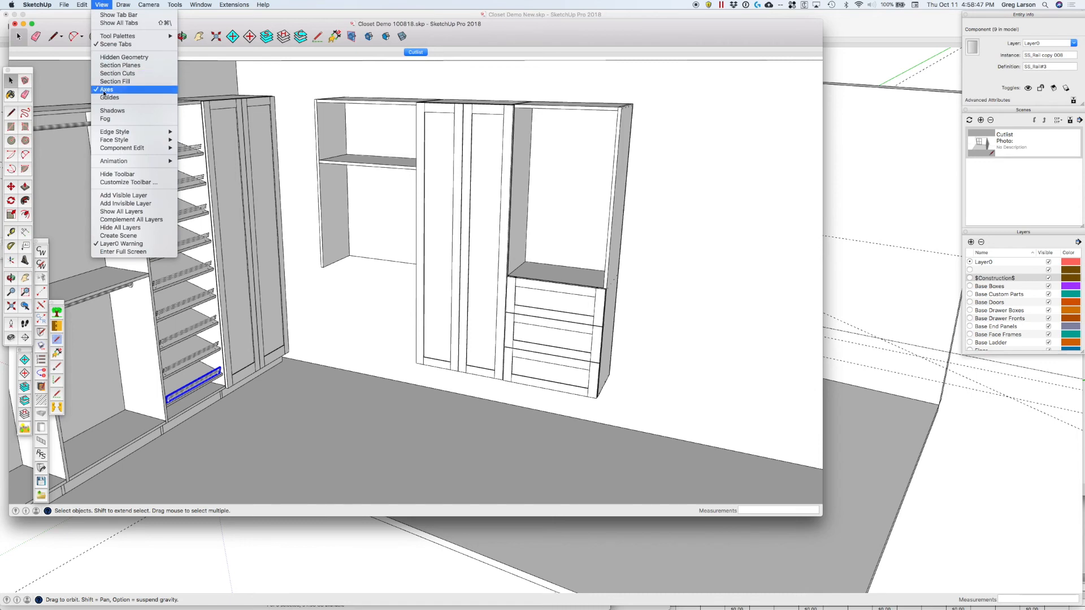
click(113, 91)
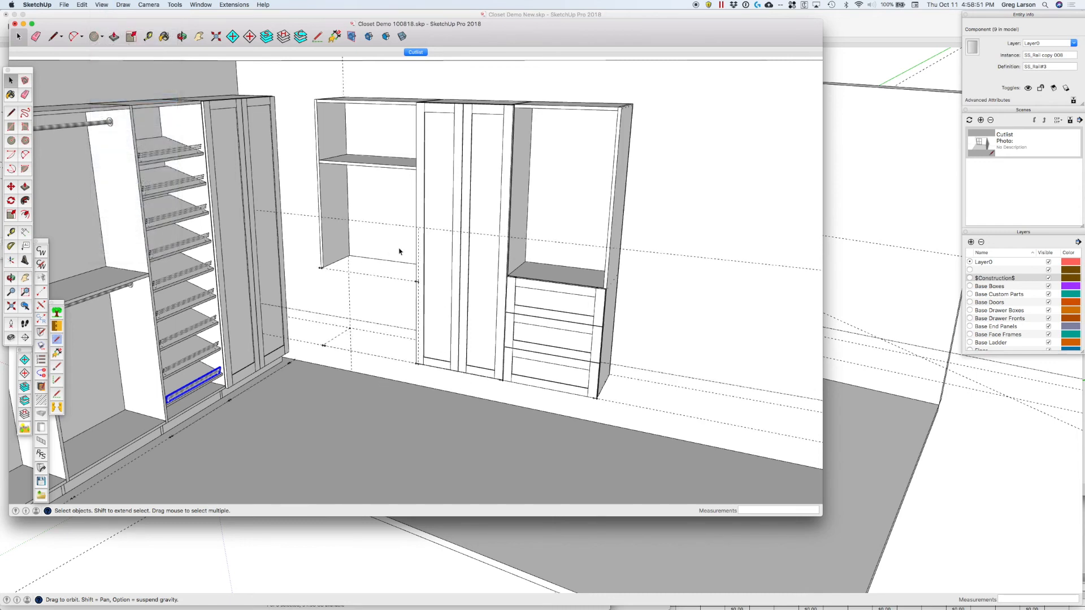
Review the Upper Cabinets settings in CabWriter Settings, moving the dialog clear of the wall-hung cabinets.
click(422, 210)
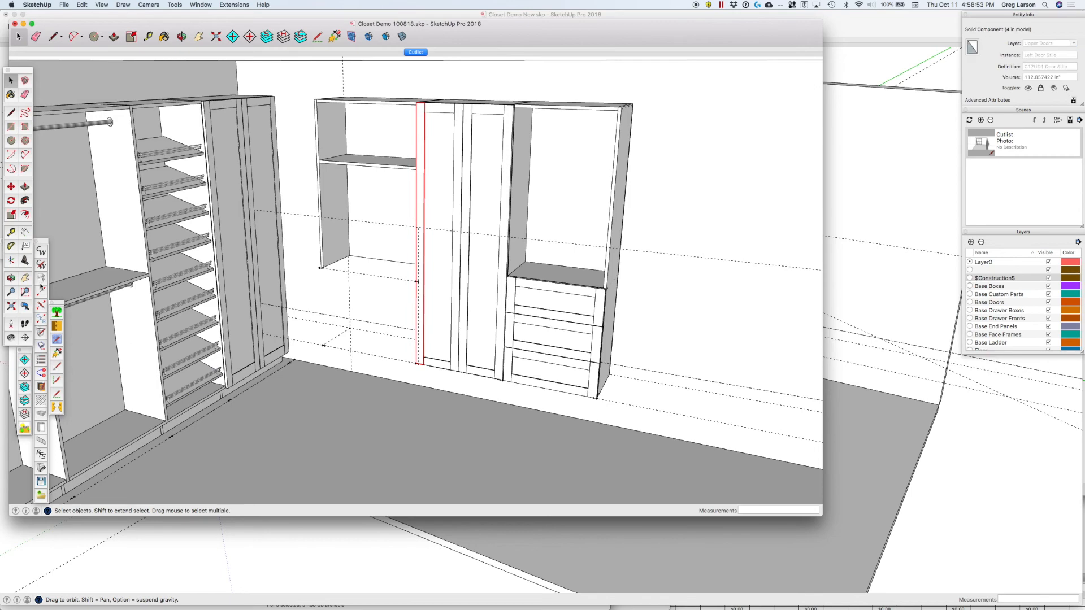
click(41, 468)
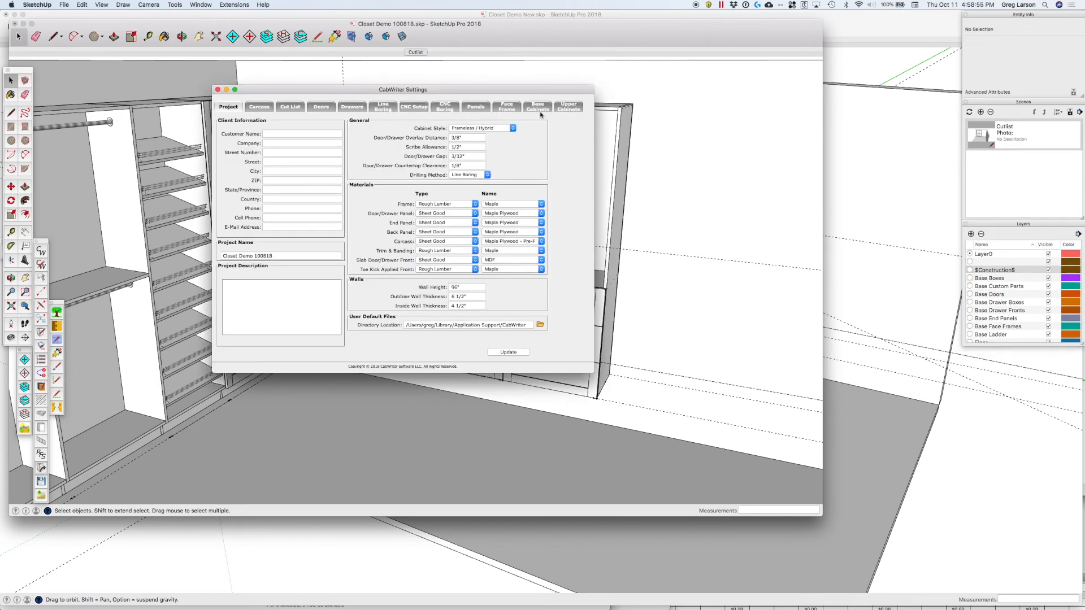
drag(545, 92, 851, 121)
click(877, 135)
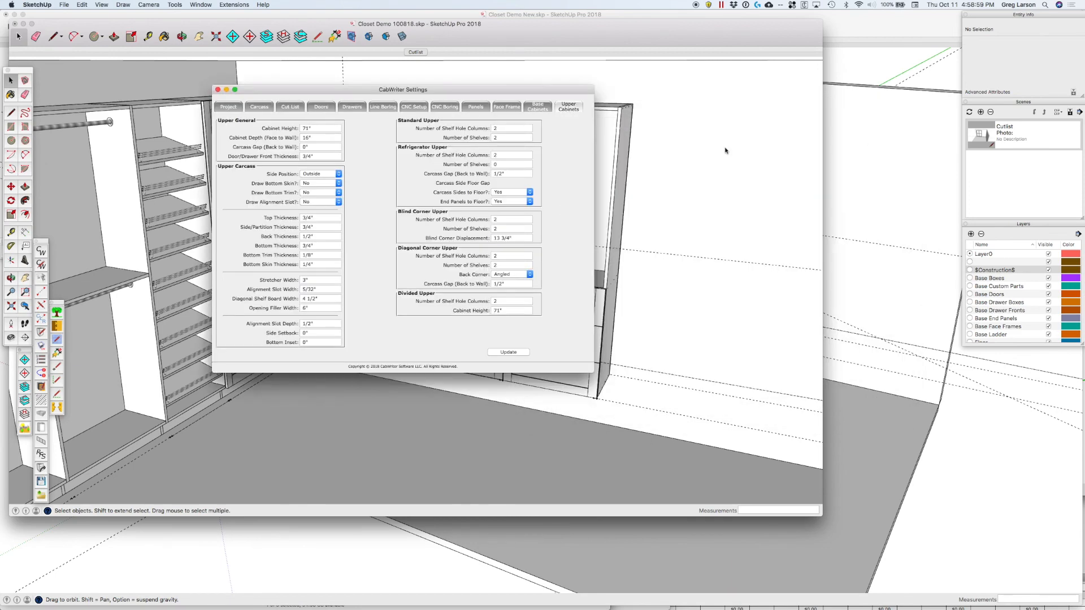
drag(540, 94, 908, 123)
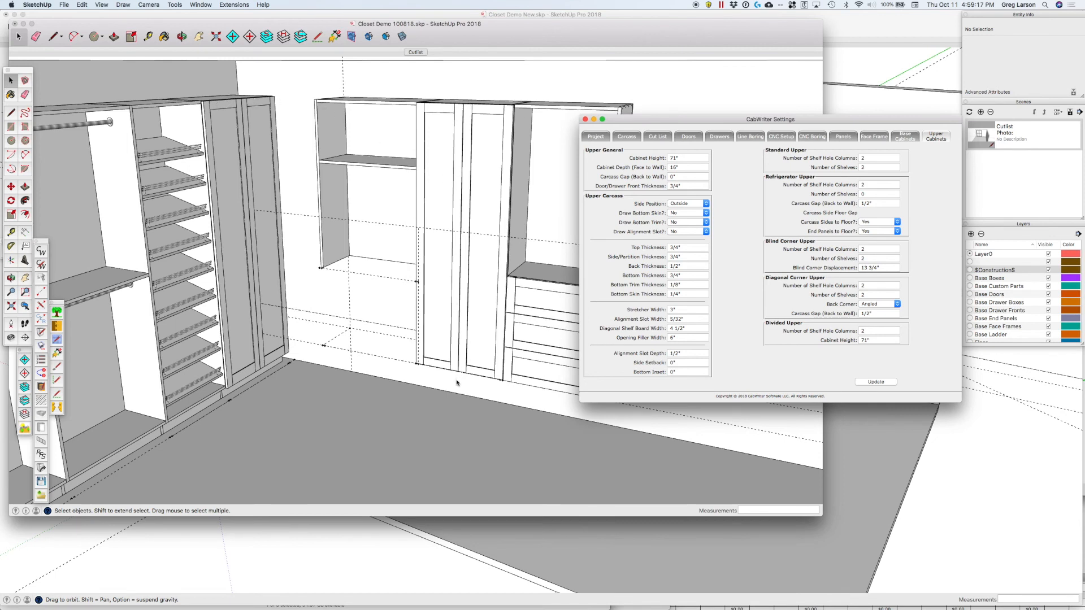
click(585, 119)
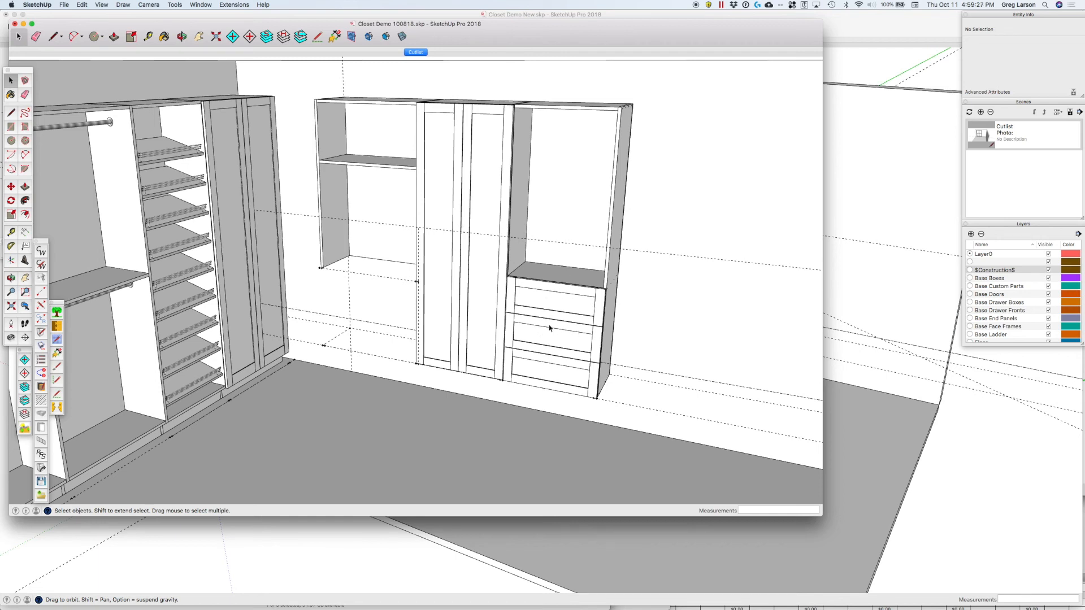
Examine the wall-hung closet sections from several angles and check the entity details of the open section's back.
scroll(565, 331, up, 3)
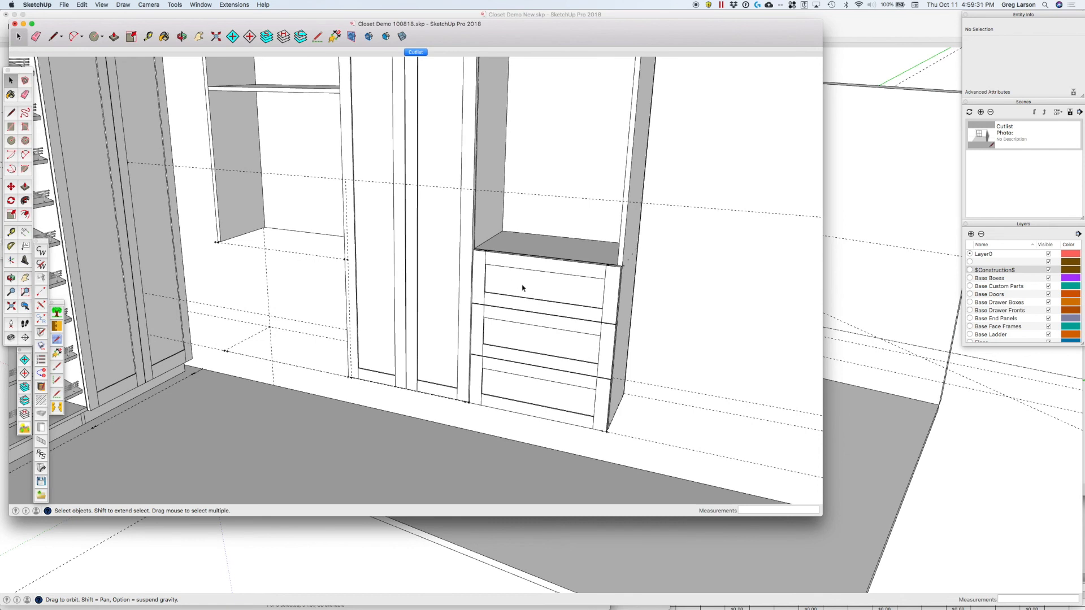
scroll(522, 287, down, 1)
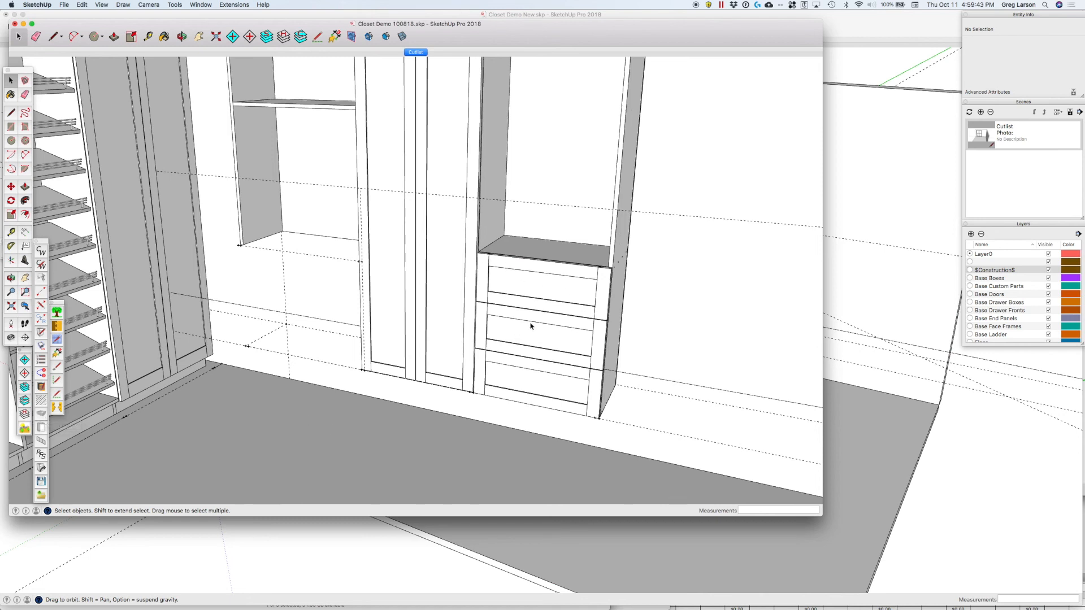
scroll(530, 326, down, 4)
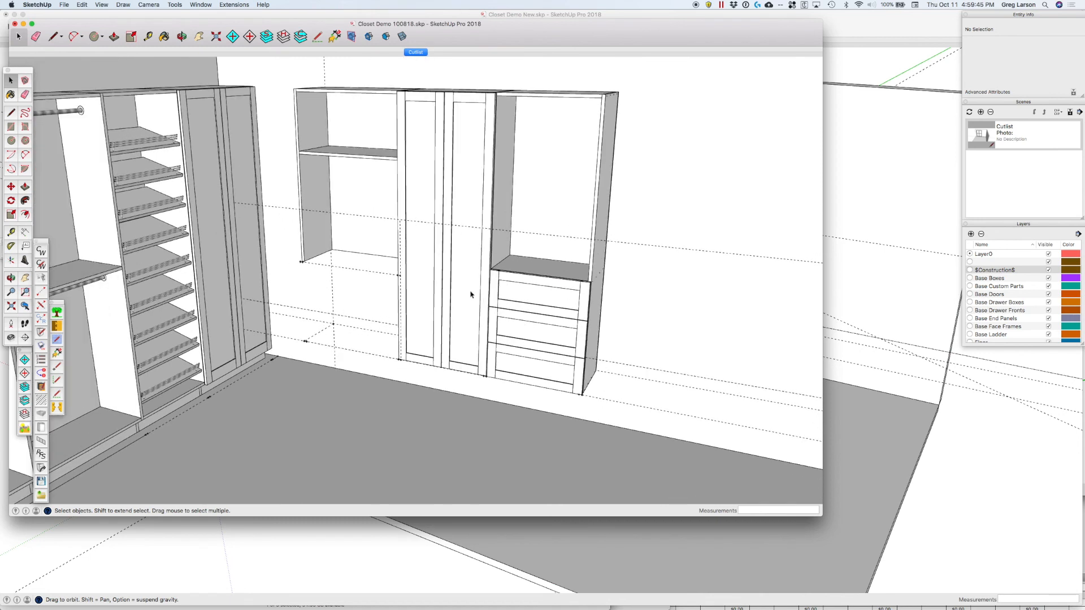
middle_drag(463, 311, 513, 182)
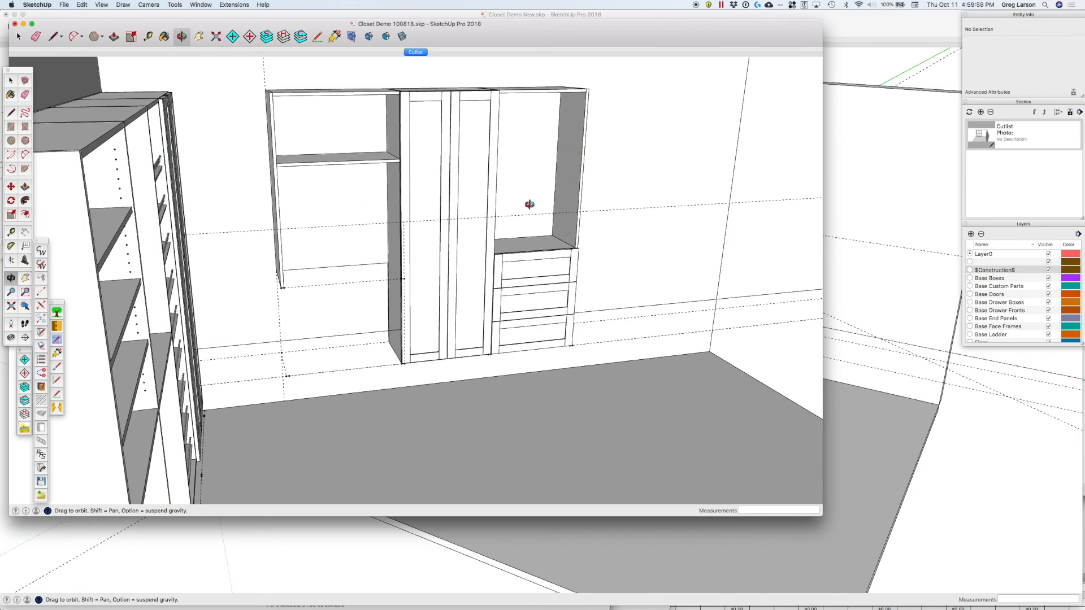
scroll(569, 210, up, 3)
scroll(568, 212, down, 3)
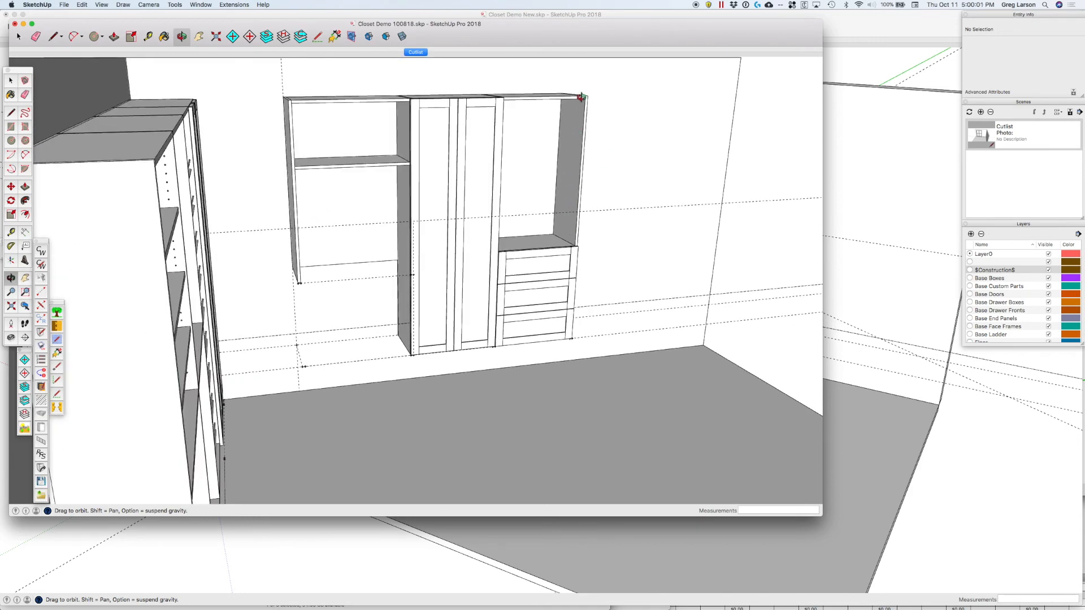
scroll(582, 95, up, 4)
scroll(582, 96, up, 2)
drag(542, 276, 617, 272)
scroll(555, 281, down, 8)
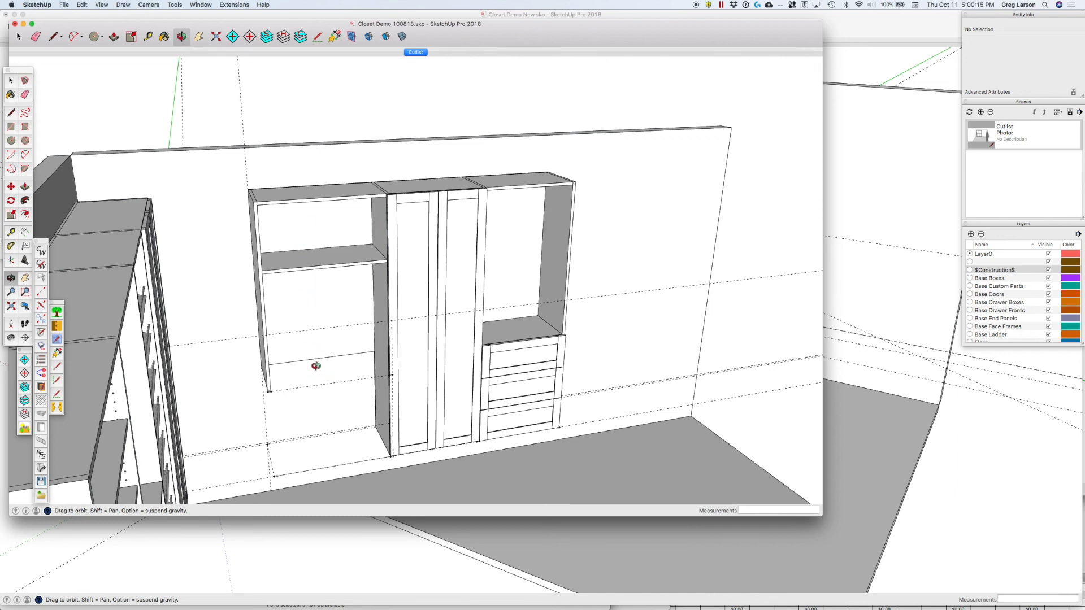
key(space)
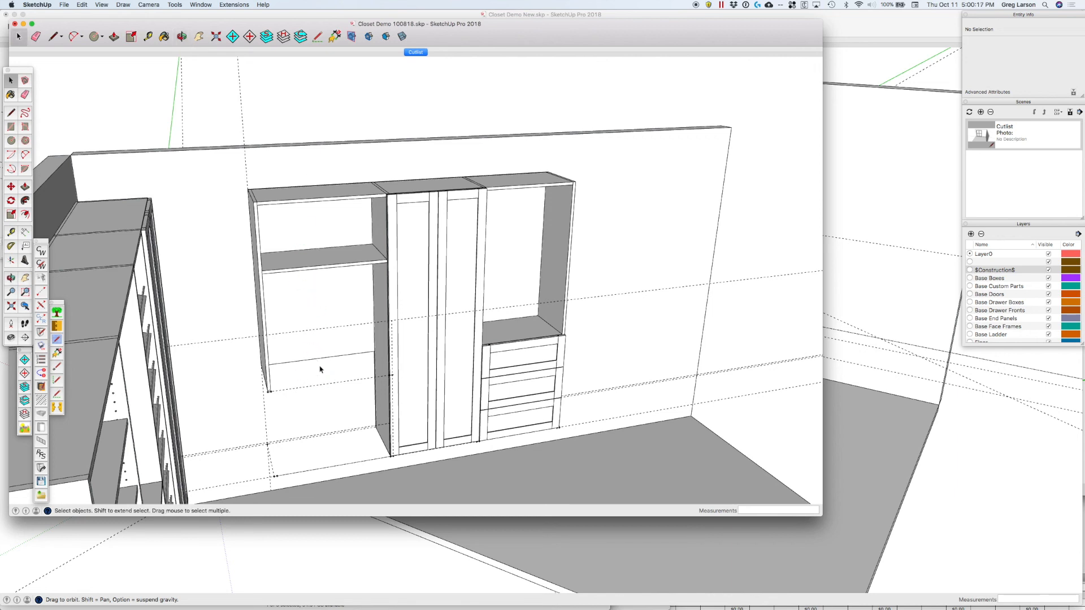
click(306, 298)
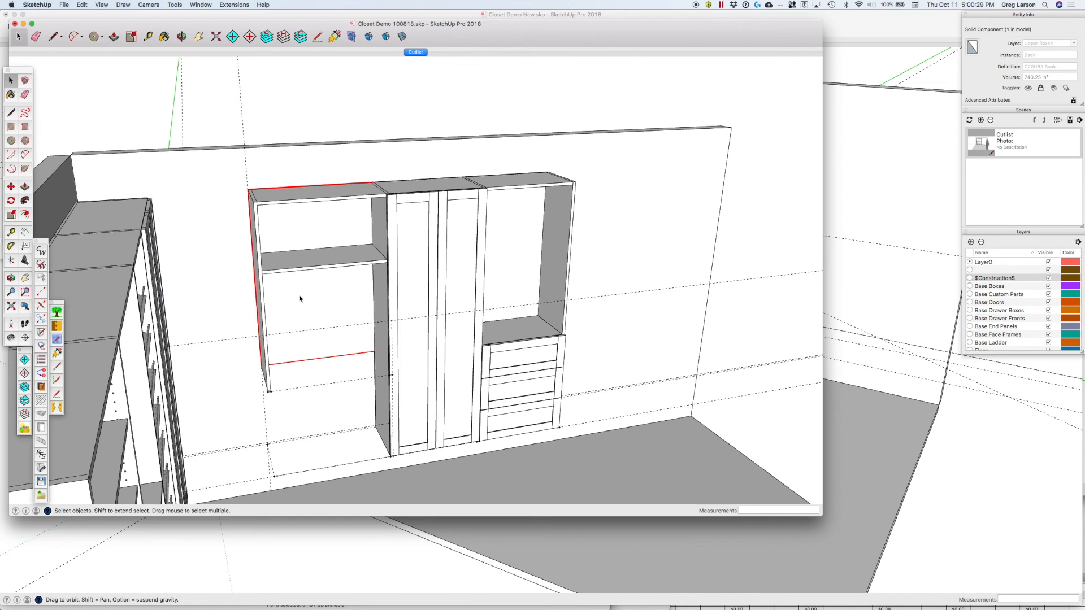
scroll(355, 308, up, 3)
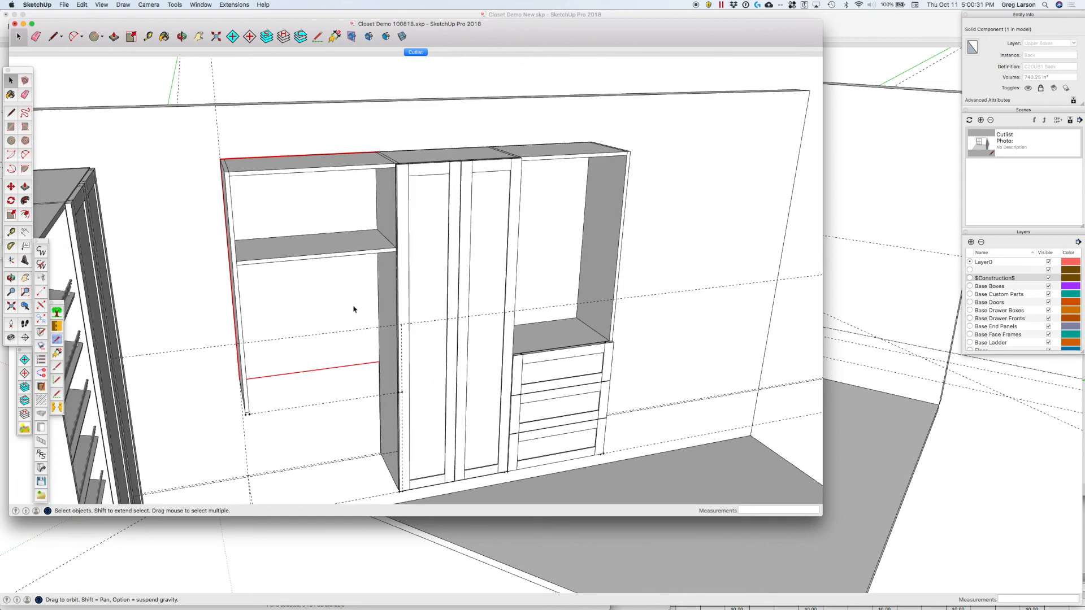
Try setting the open section's top to the (CP) Custom Part type in Make CabWriter Component, closing the dialog without applying.
click(296, 170)
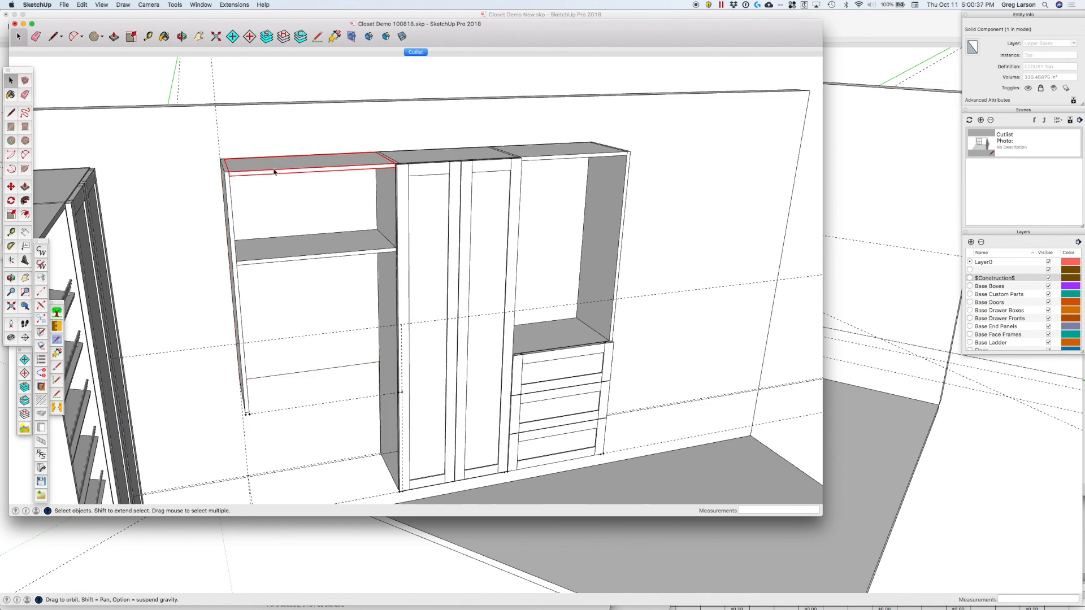
click(42, 346)
drag(373, 89, 647, 106)
click(591, 186)
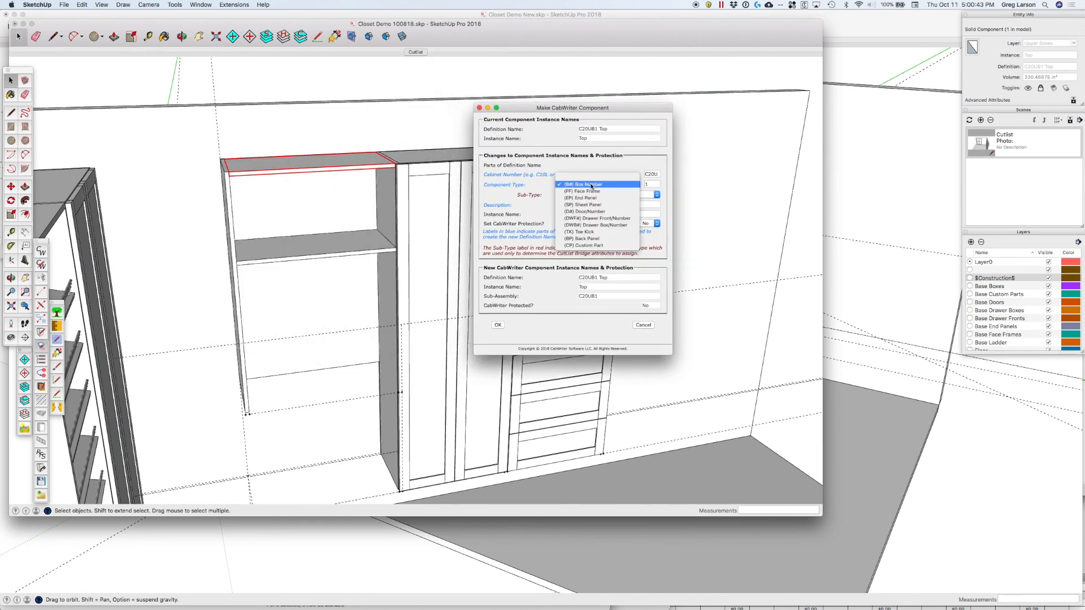
click(595, 243)
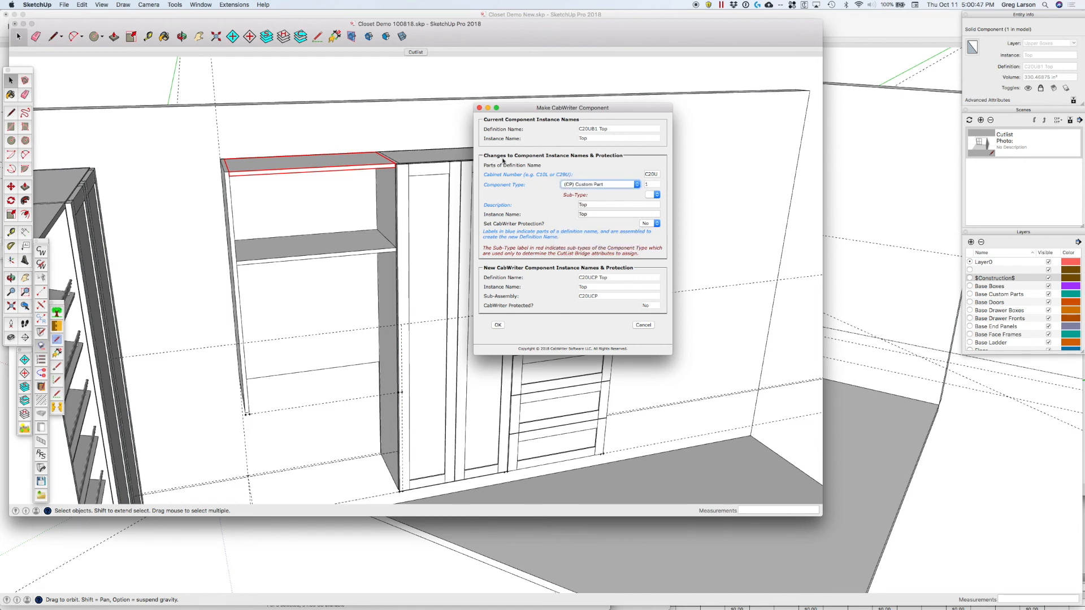
click(479, 108)
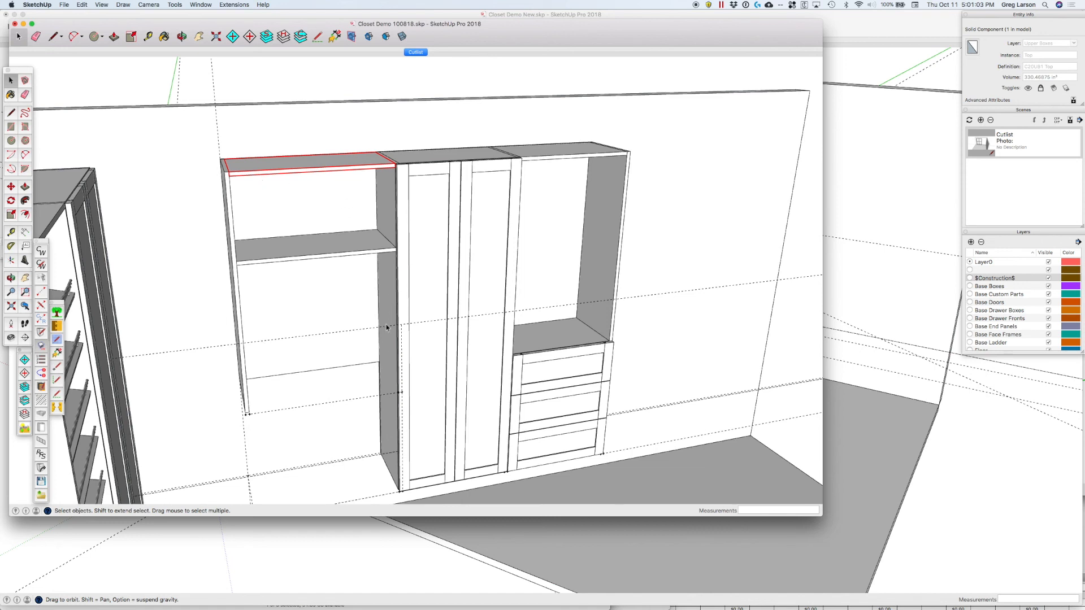
Check the entity details of the door cabinet's left side and the open section's fixed shelf, and inspect the drawer section.
click(385, 305)
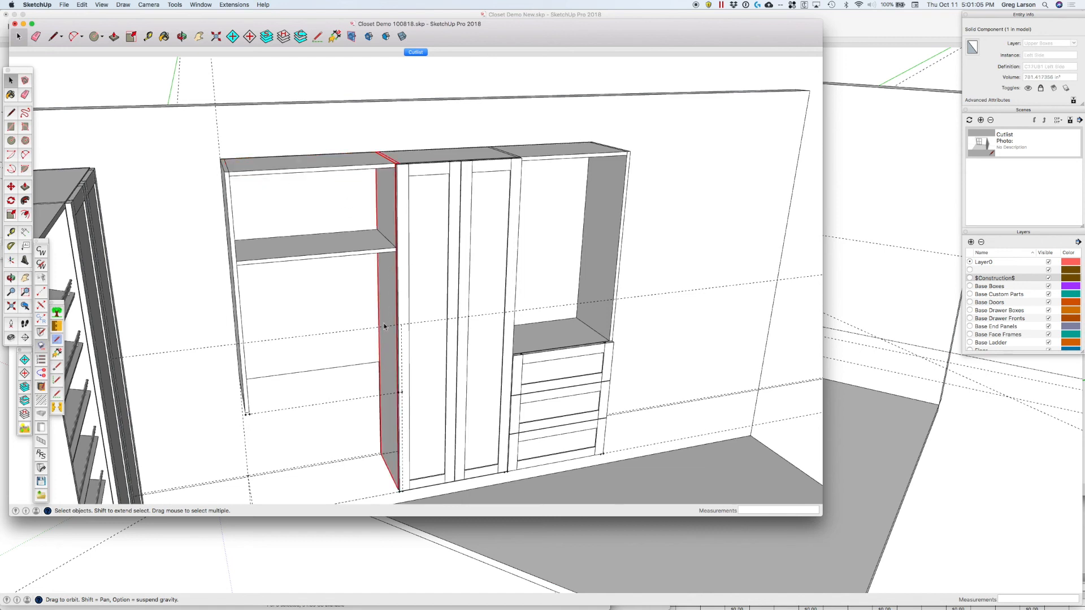
click(276, 263)
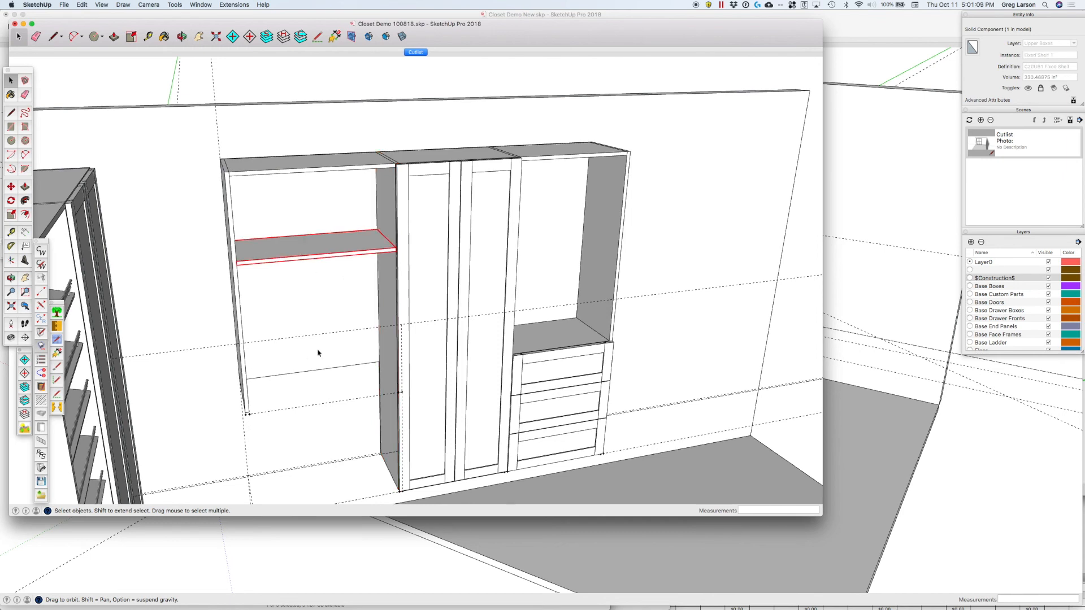
scroll(564, 370, down, 3)
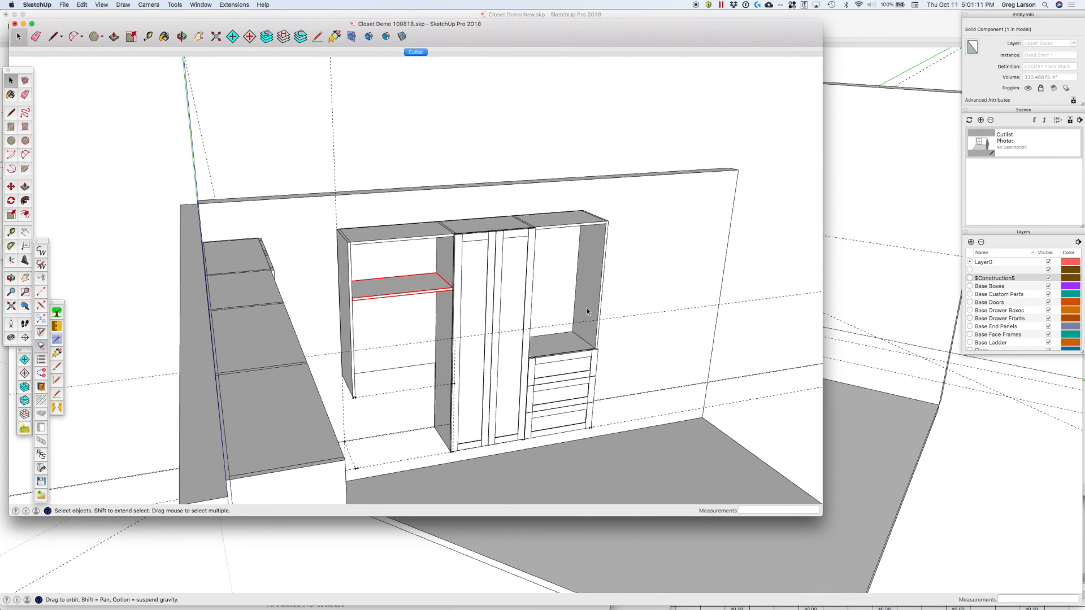
scroll(588, 271, up, 6)
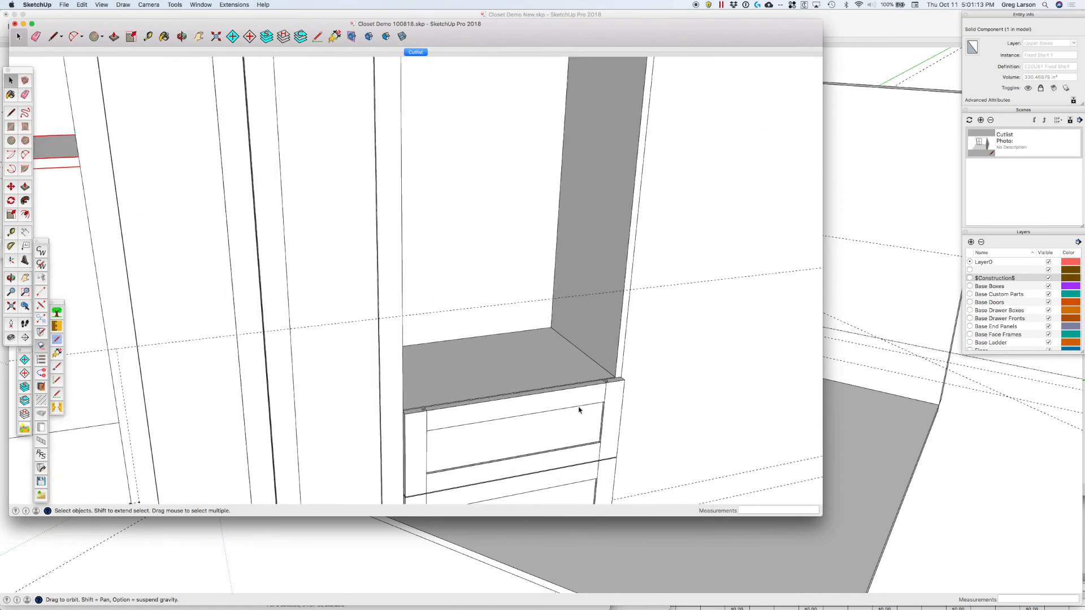
Unlock the right side panel above the drawers in the drawer section.
click(598, 243)
right_click(598, 243)
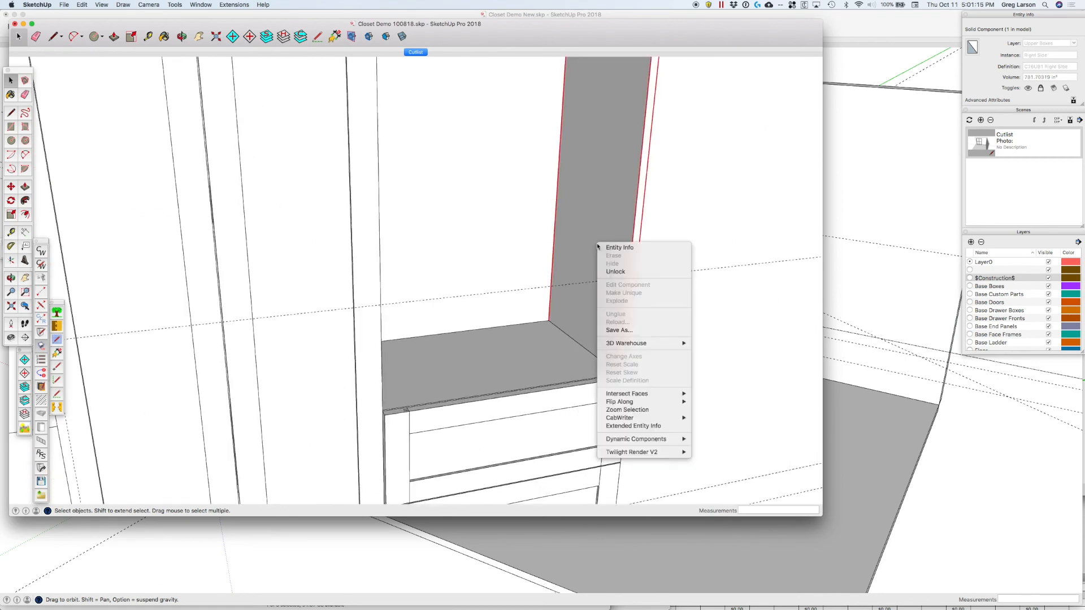
click(611, 273)
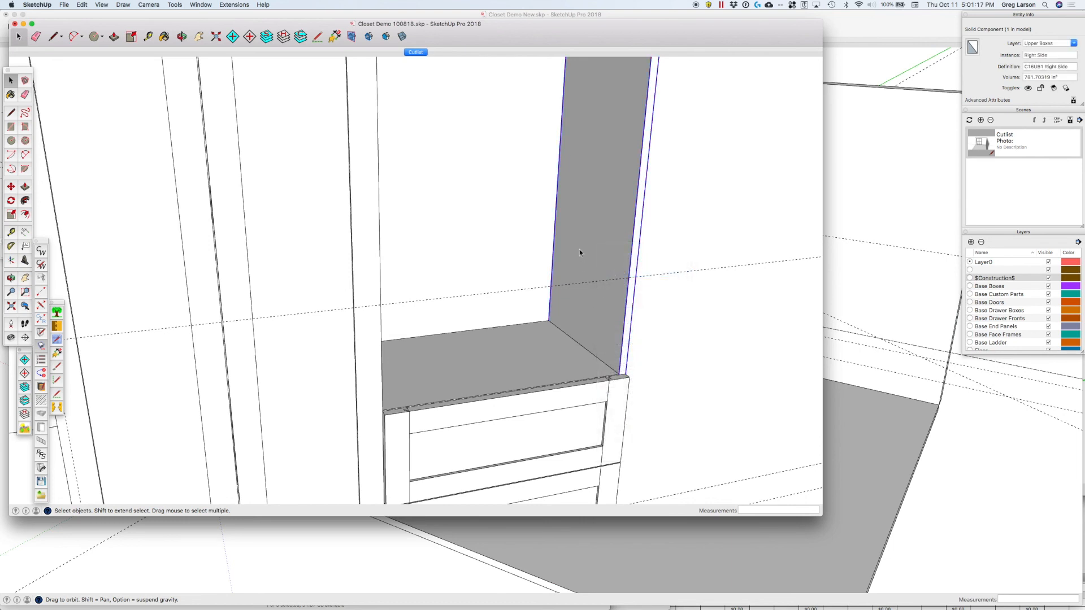
Place vertical guides 37 mm in from the right side's back and front edges, plus a guide parallel to the shelf just above it.
key(o)
drag(533, 250, 589, 230)
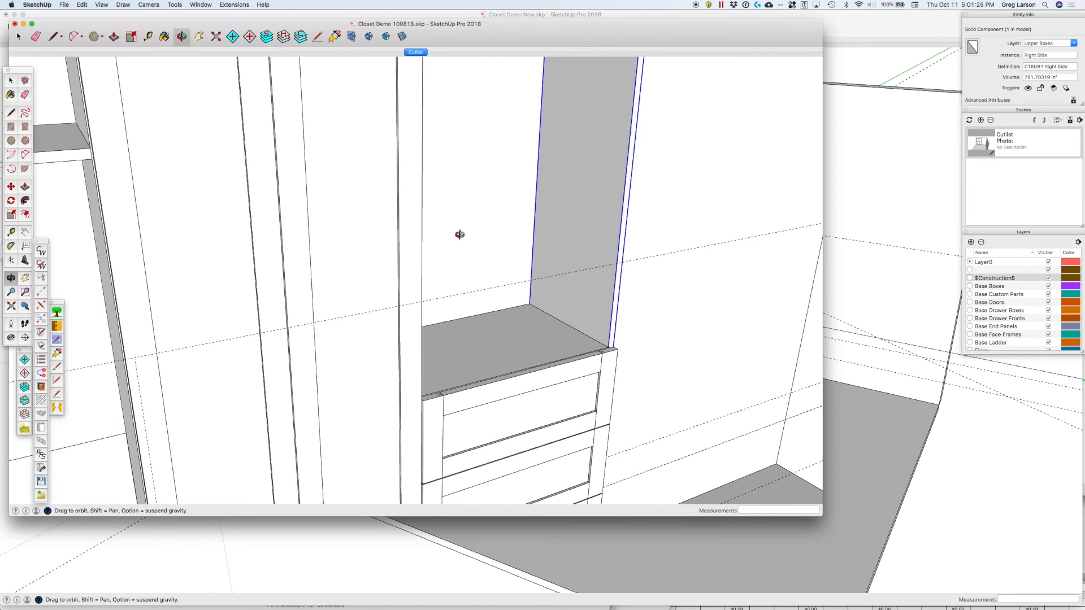
key(t)
click(539, 148)
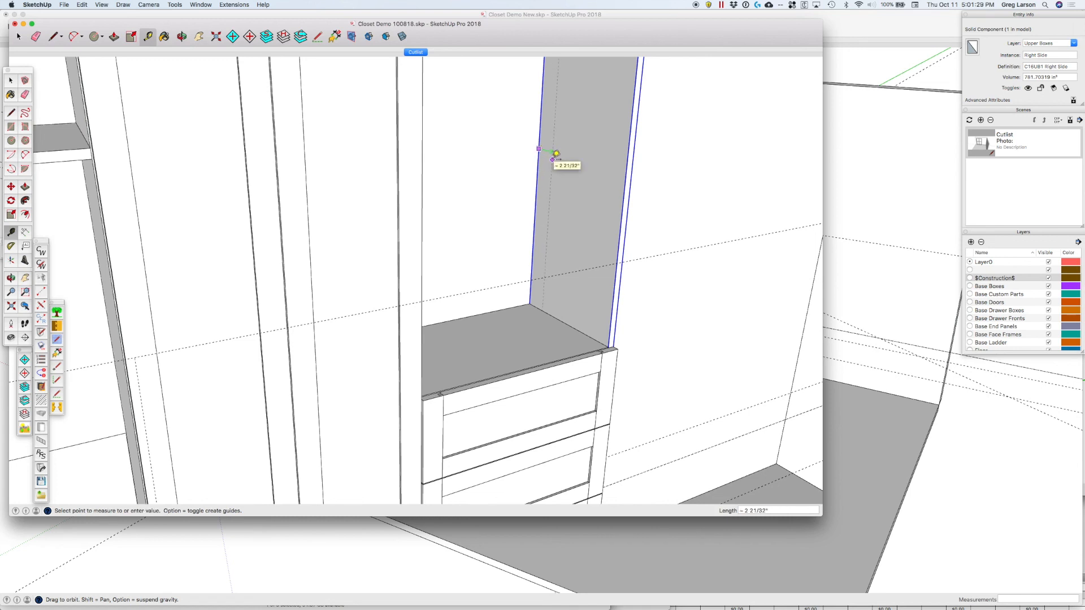
text(37mm)
key(Return)
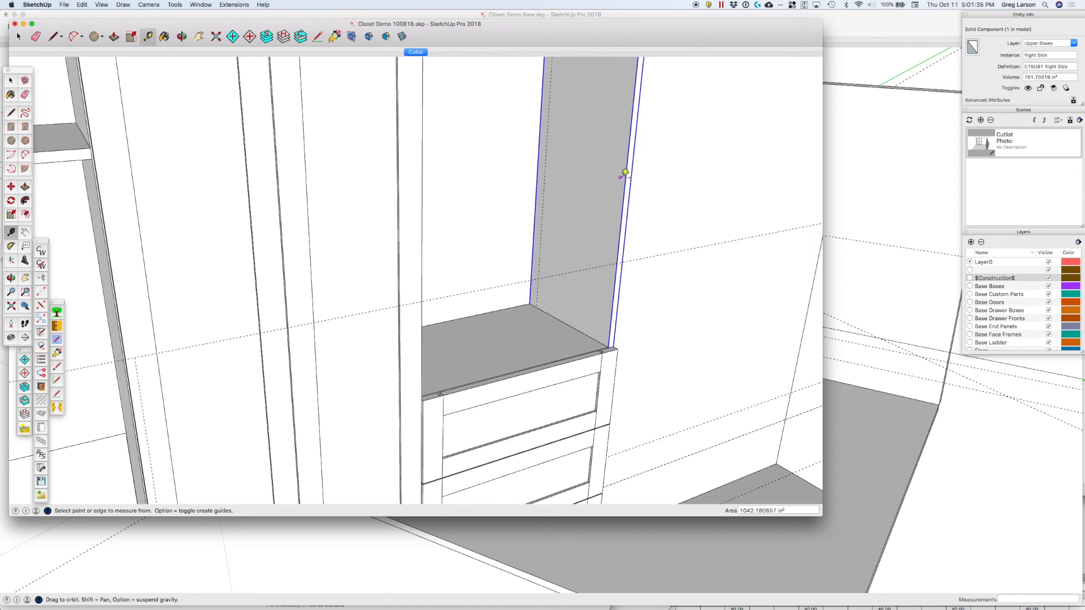
click(625, 177)
text(37mm)
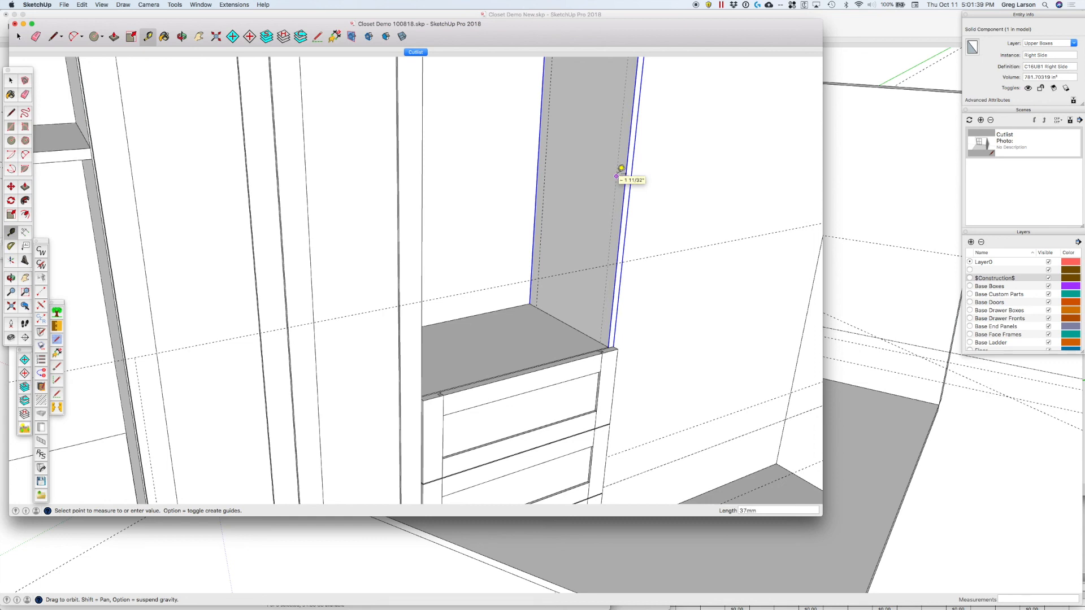
key(Return)
click(566, 324)
click(573, 307)
key(space)
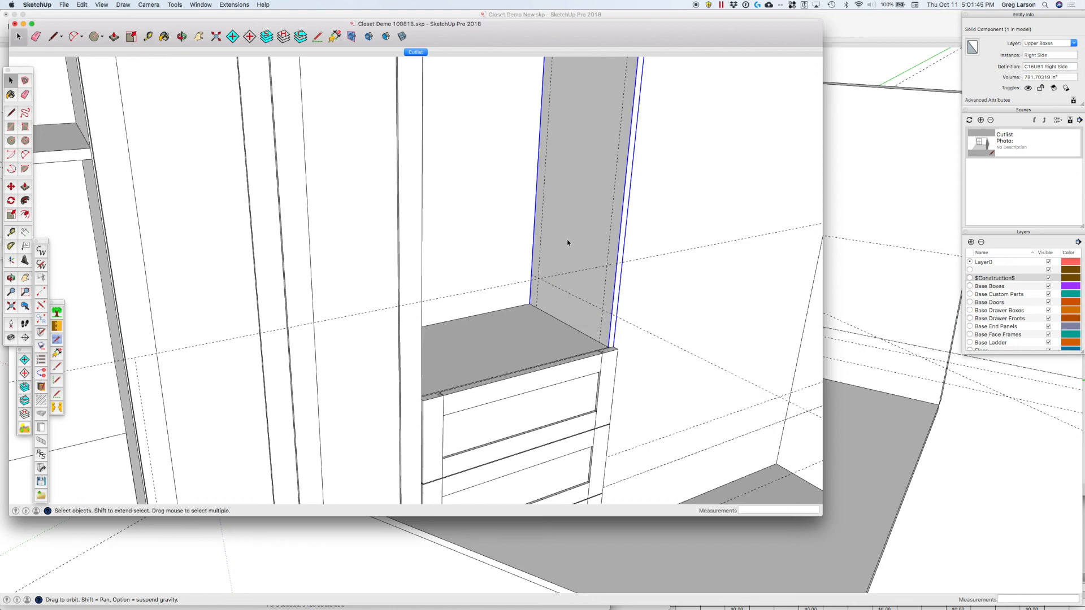
Open the right side for editing and draw a 2.5 mm radius circle at each of the two guide intersections above the shelf.
triple_click(567, 243)
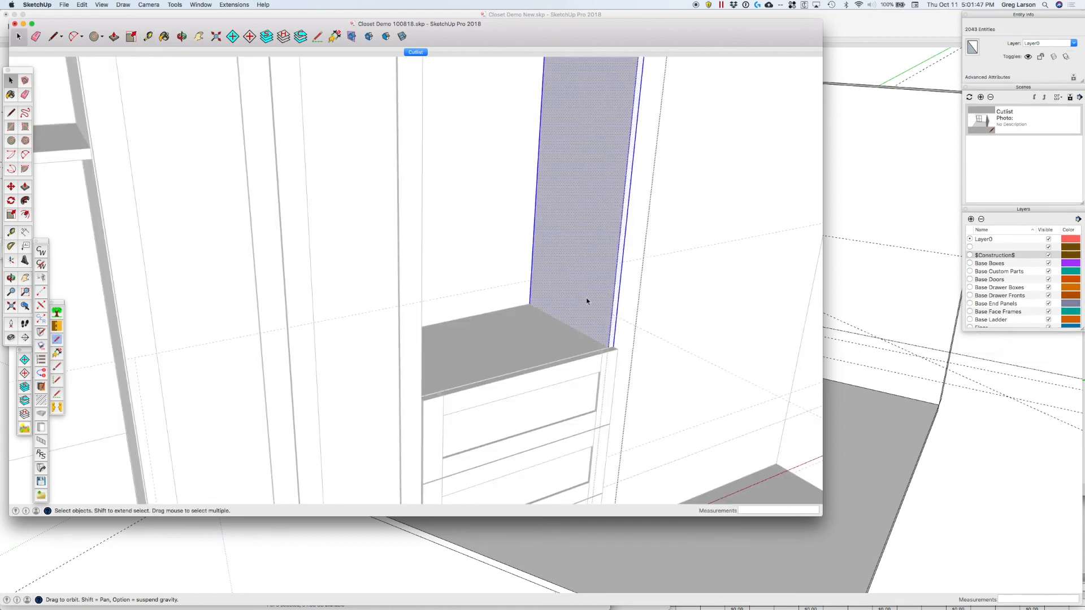
key(o)
drag(583, 323, 653, 274)
scroll(581, 290, up, 3)
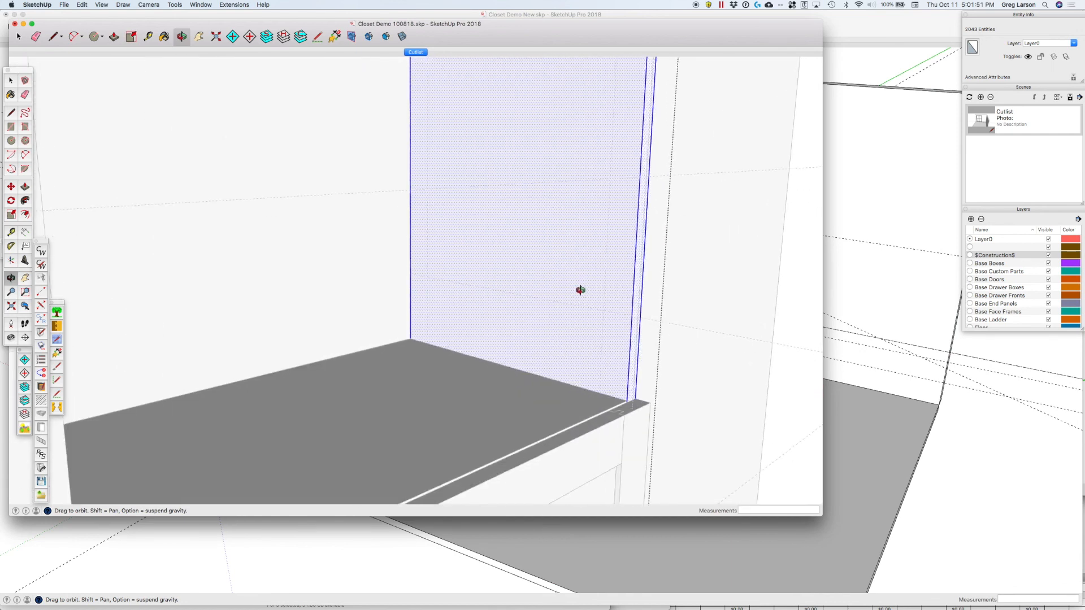
scroll(581, 290, up, 2)
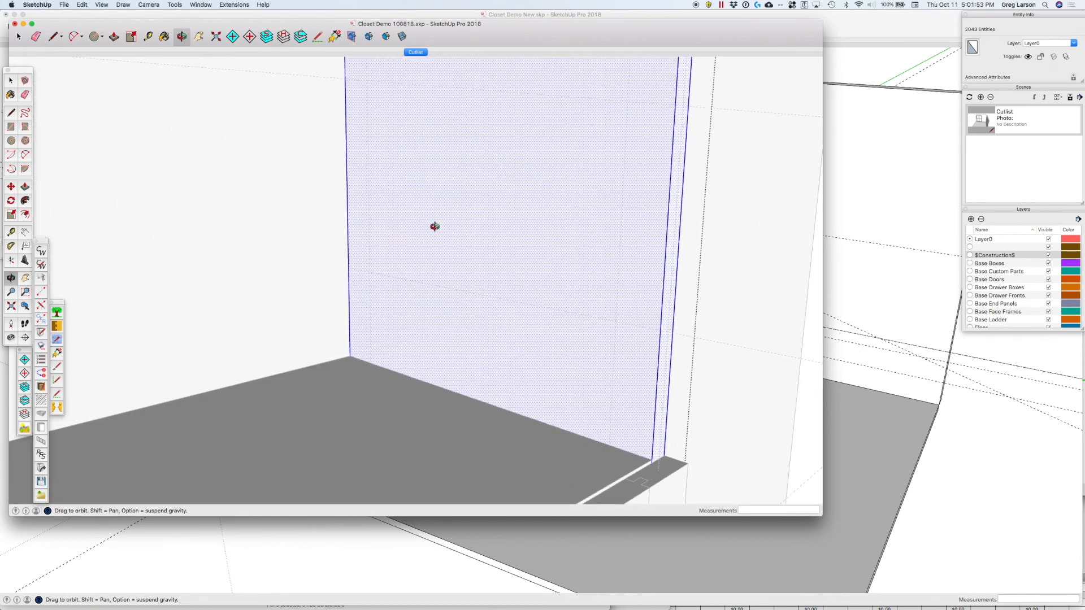
key(c)
click(370, 271)
text(2)
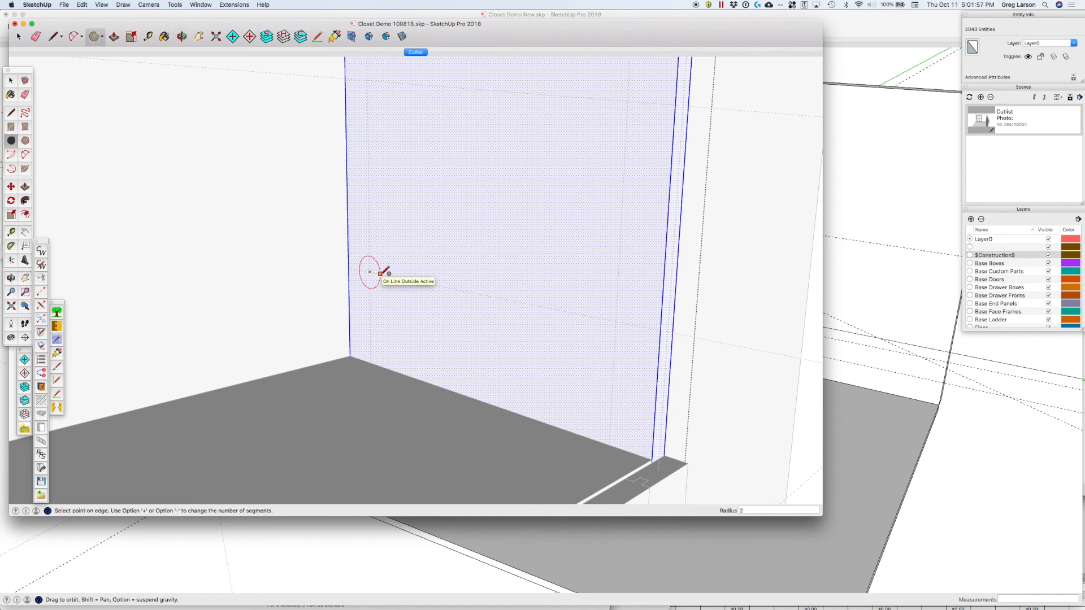
text(.5mm)
key(Return)
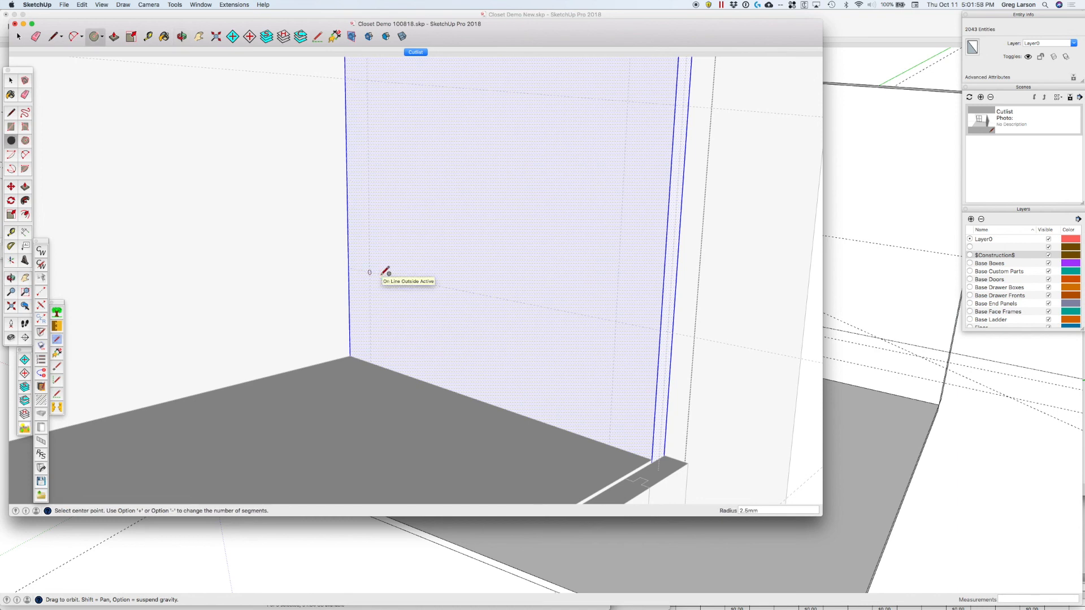
click(616, 321)
text(2.)
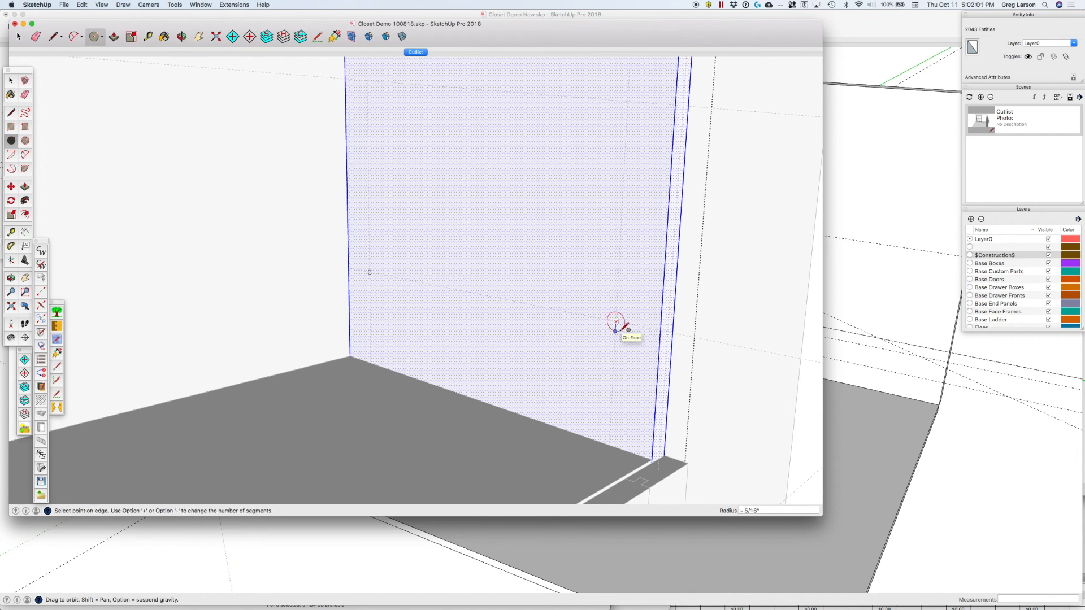
text(5mm)
key(Return)
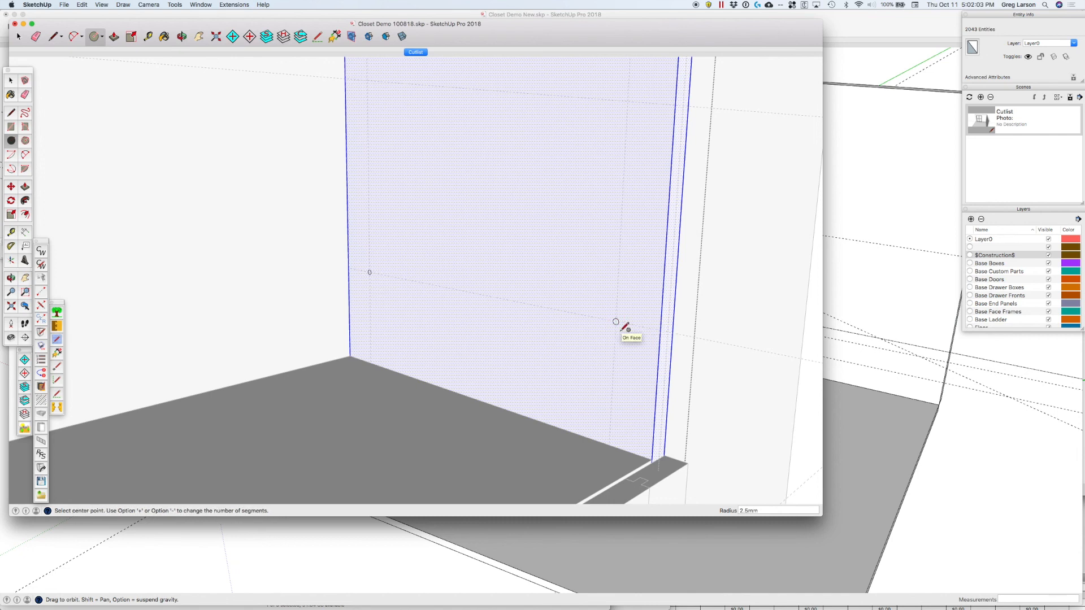
Copy both circles upward along the vertical guides at 32 mm spacing, repeated 30 times.
key(space)
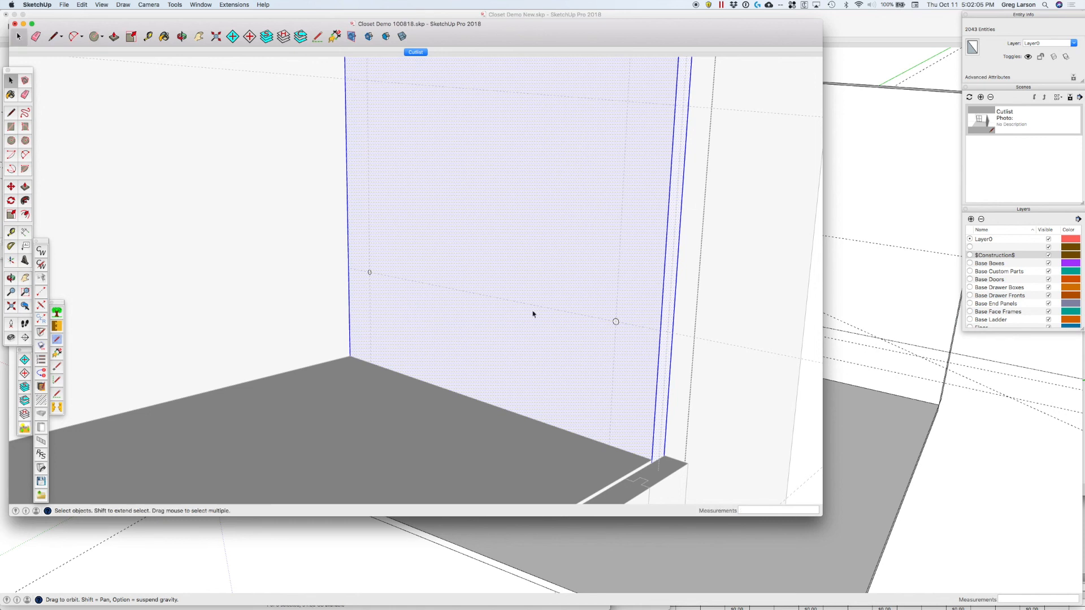
click(615, 322)
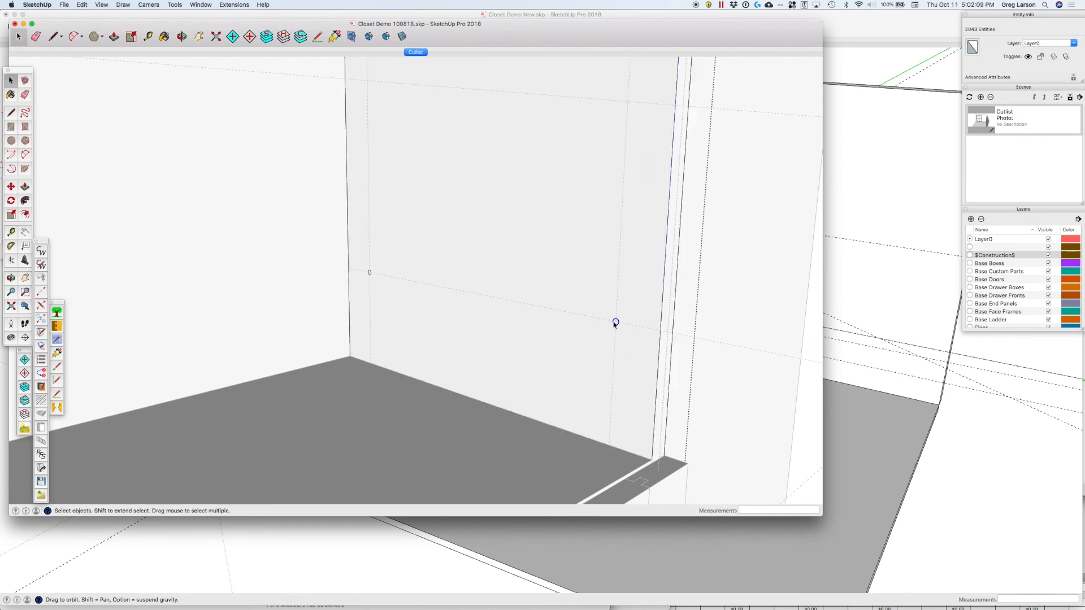
shift+click(371, 275)
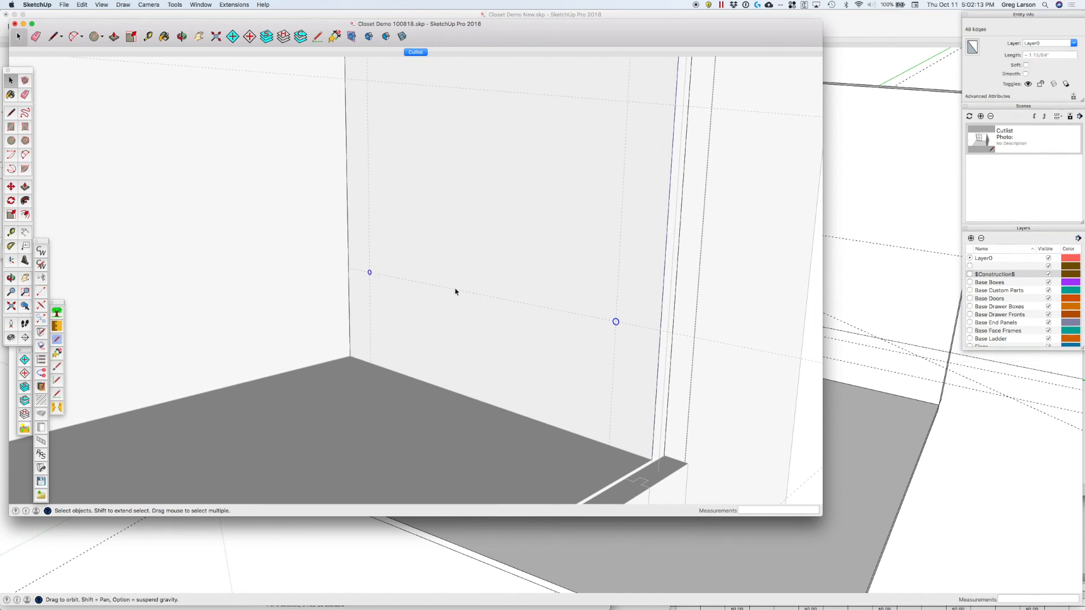
key(m)
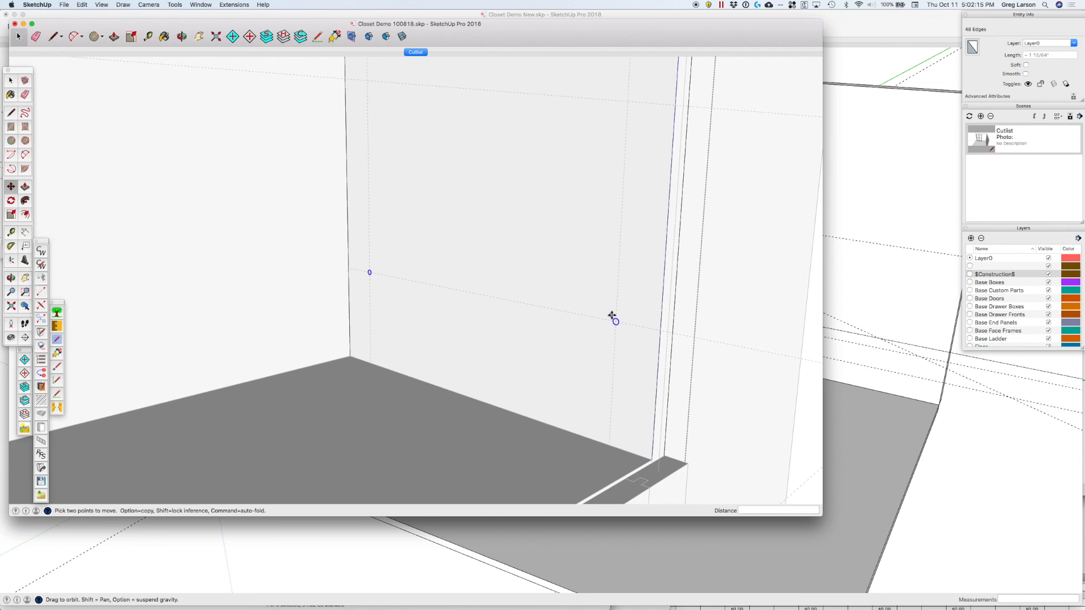
click(617, 320)
text(32mm)
key(Return)
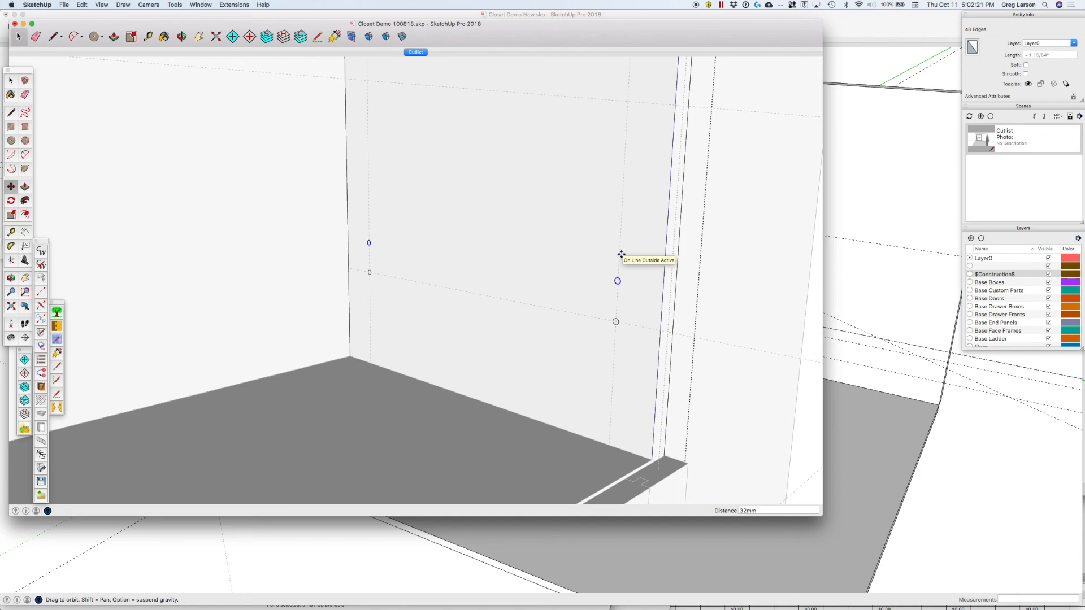
text(x3)
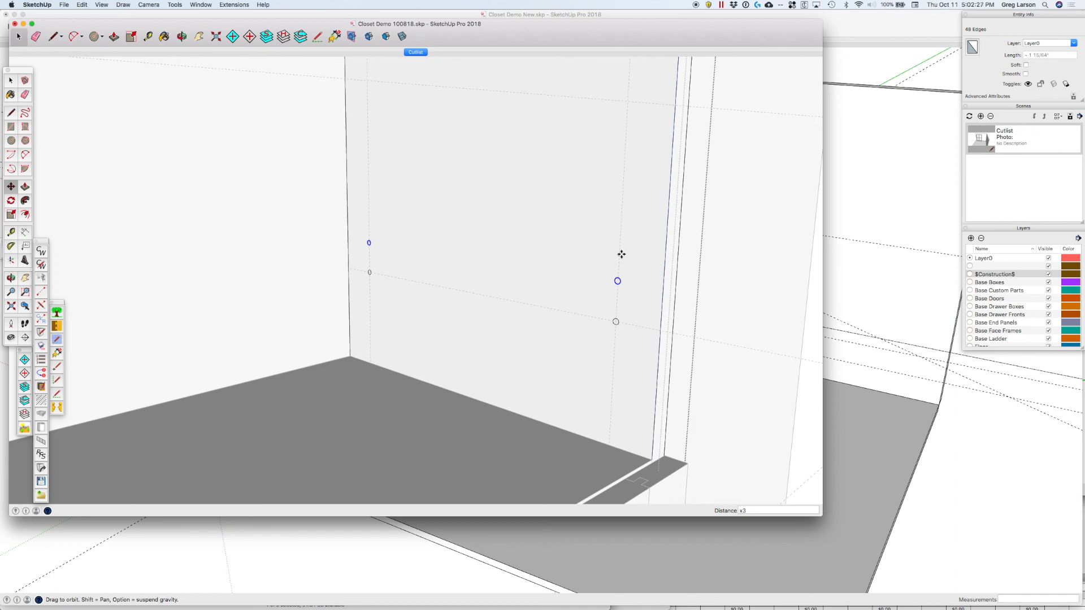
text(0)
key(Return)
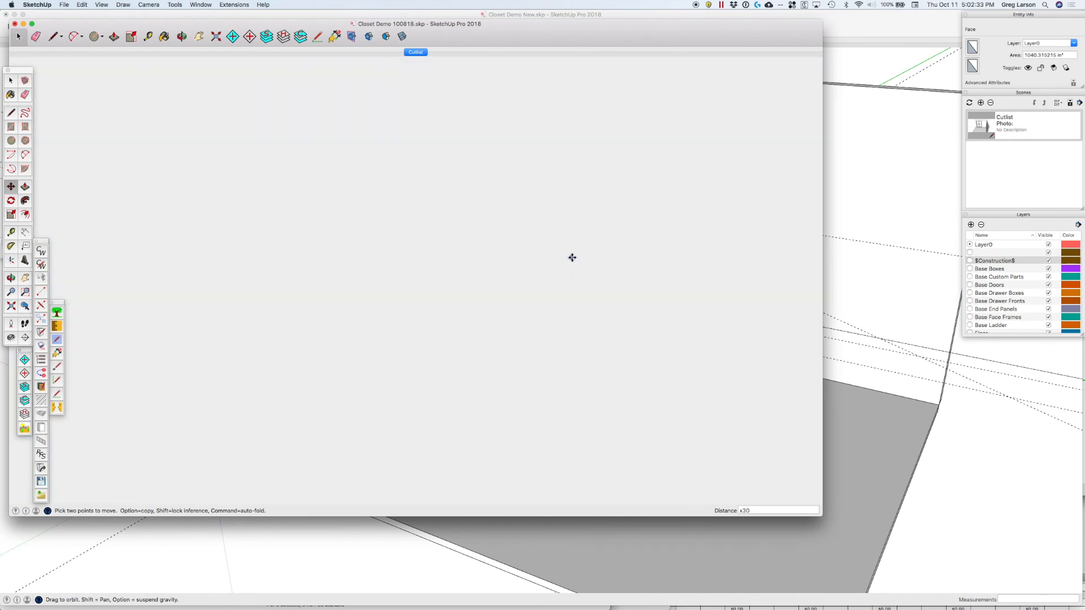
Examine the two columns of circles on the right side, from the whole closet view down to the bottom holes.
scroll(571, 257, down, 5)
key(o)
drag(647, 206, 589, 248)
scroll(589, 248, up, 10)
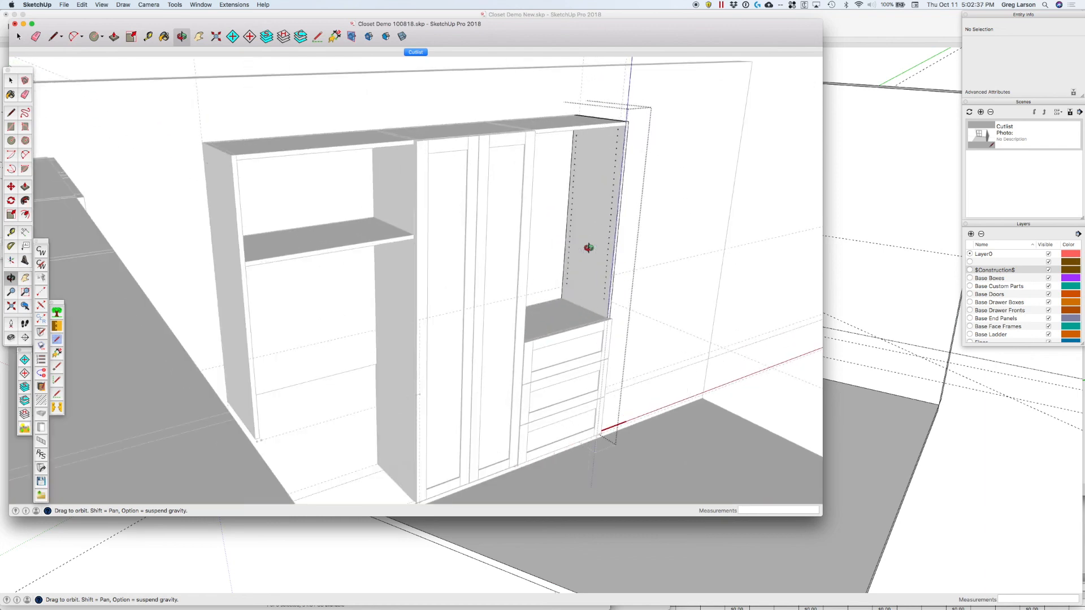
scroll(589, 247, up, 10)
drag(610, 136, 610, 243)
key(space)
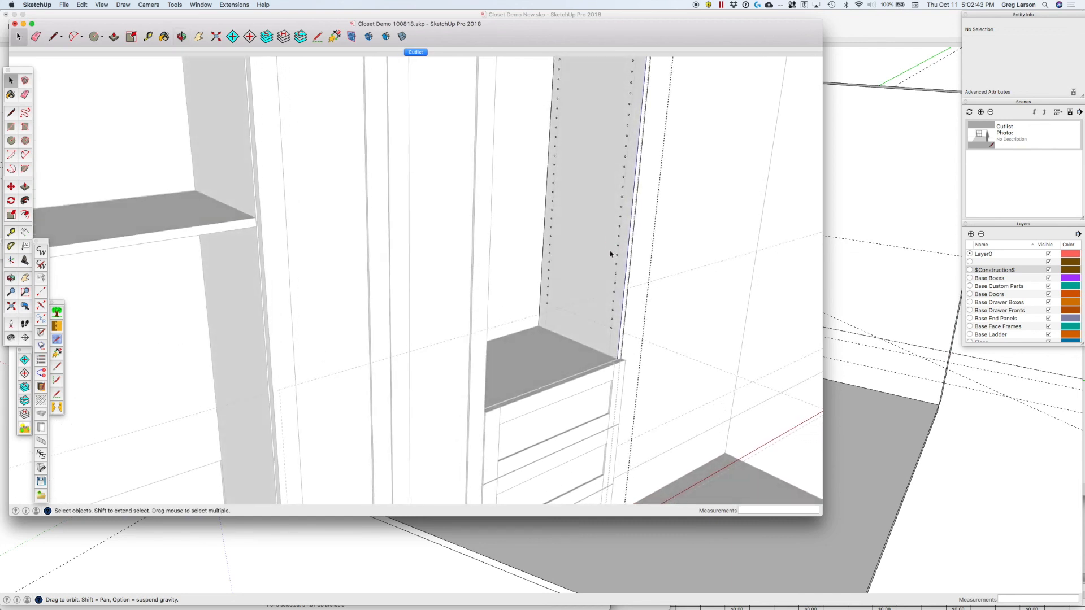
scroll(593, 294, up, 6)
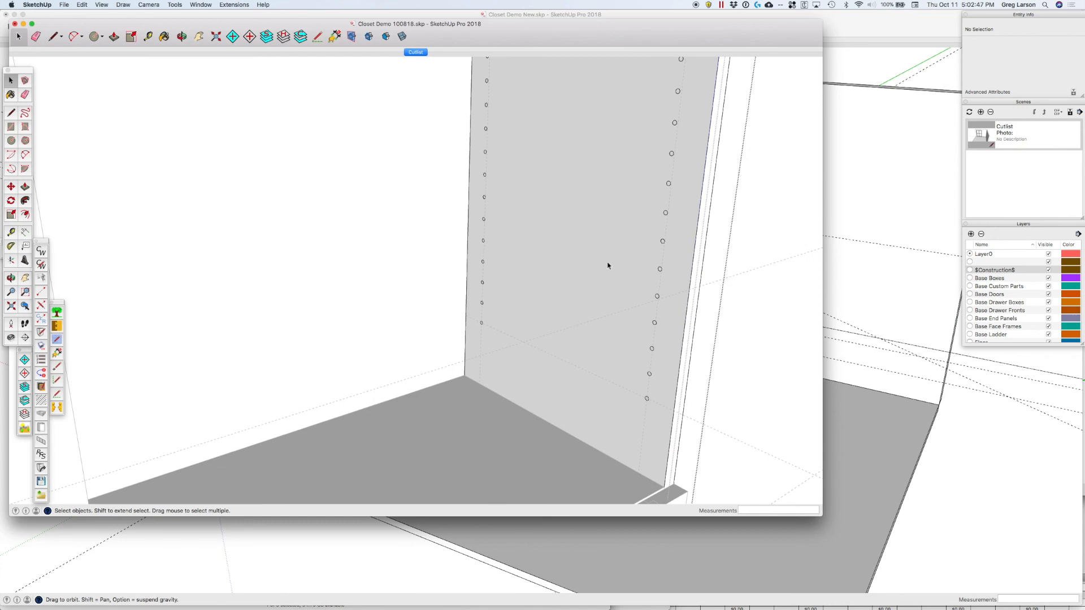
Select all of the right side's geometry and apply Multiple Circle Push to its circles with a distance of .5.
click(591, 264)
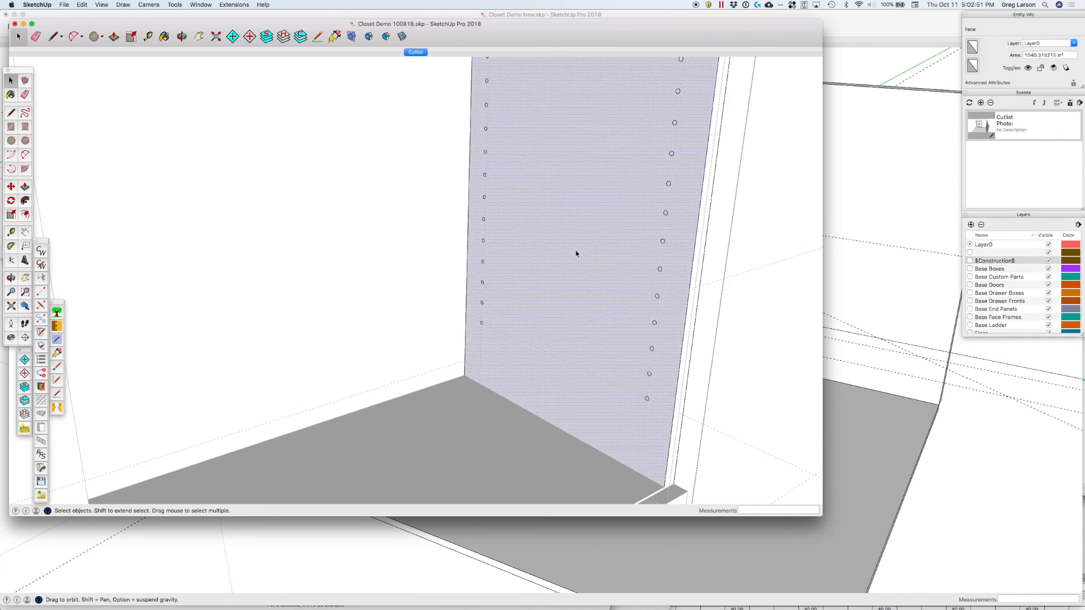
scroll(599, 292, down, 10)
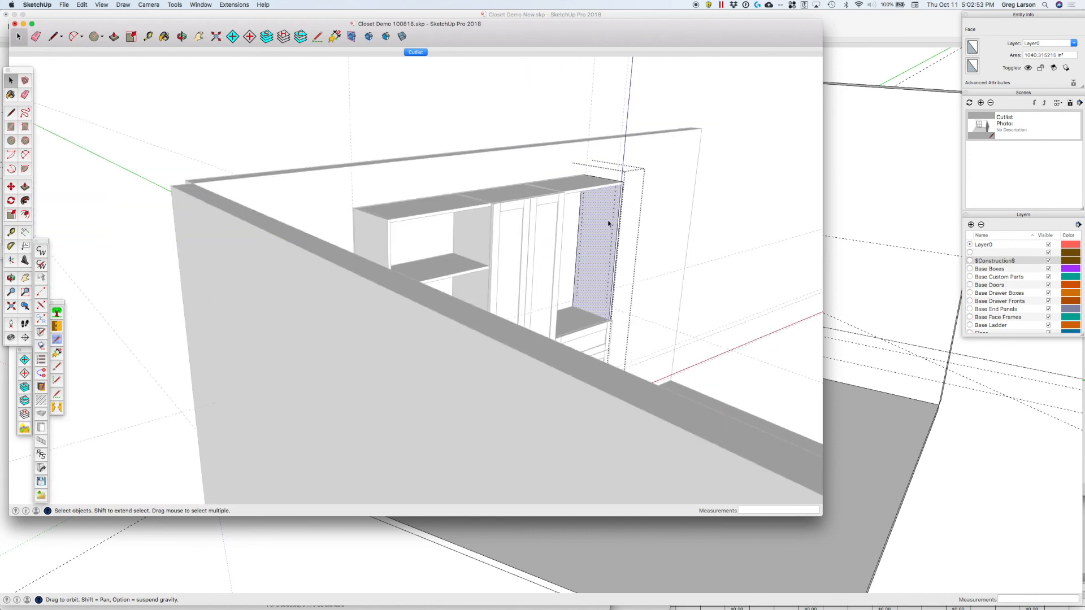
scroll(597, 259, up, 10)
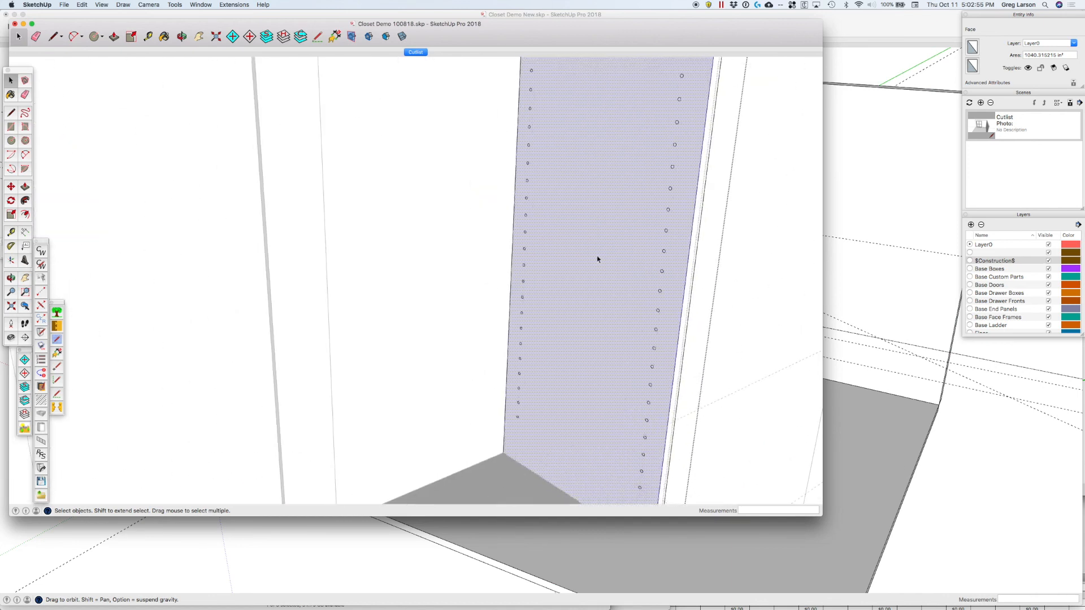
double_click(597, 259)
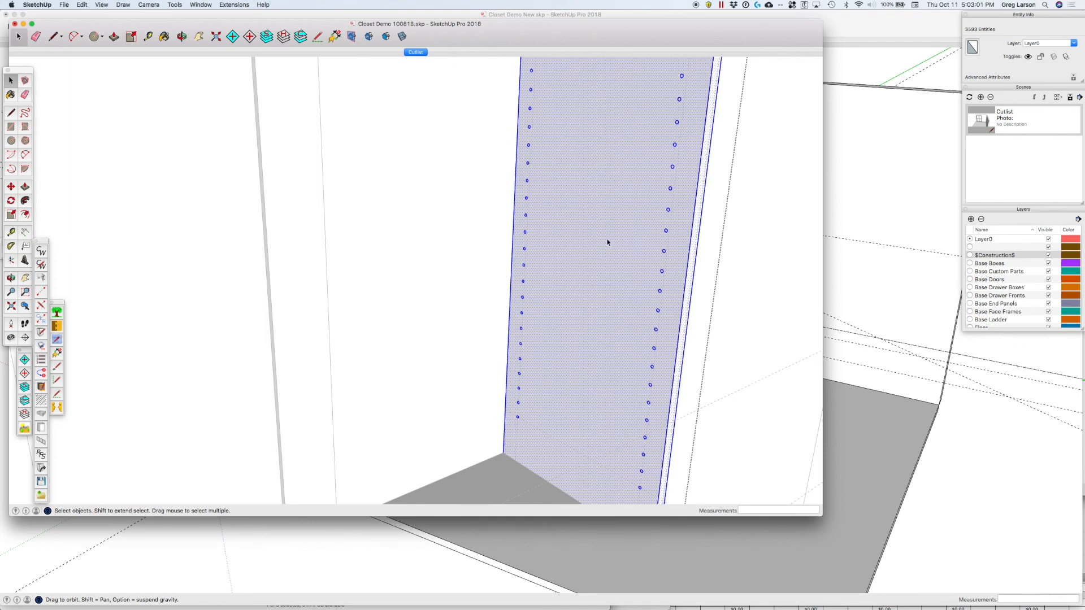
scroll(608, 242, down, 4)
scroll(608, 242, up, 3)
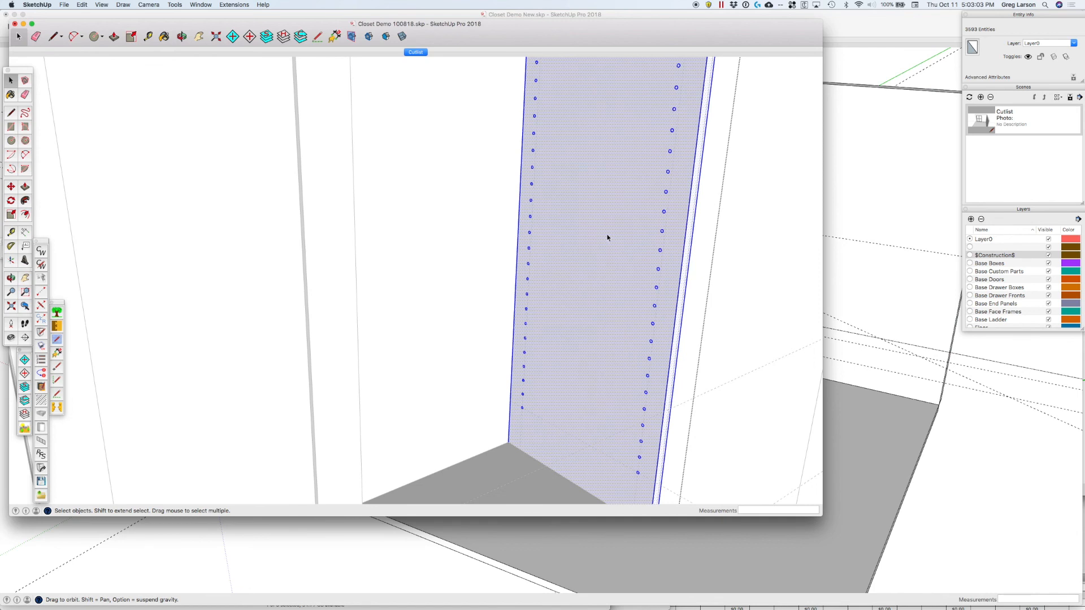
right_click(600, 223)
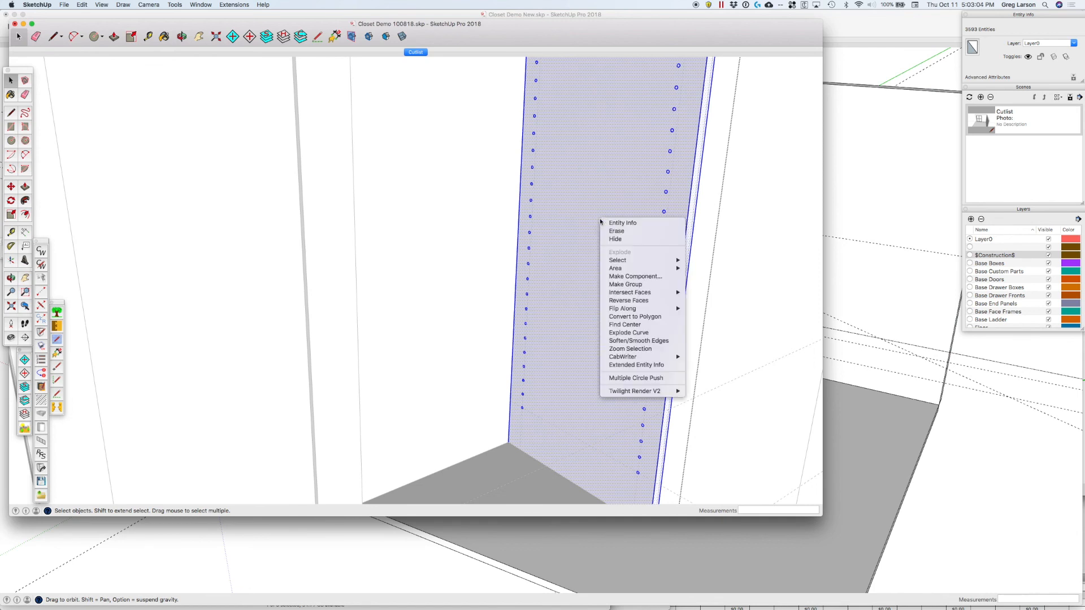
click(625, 378)
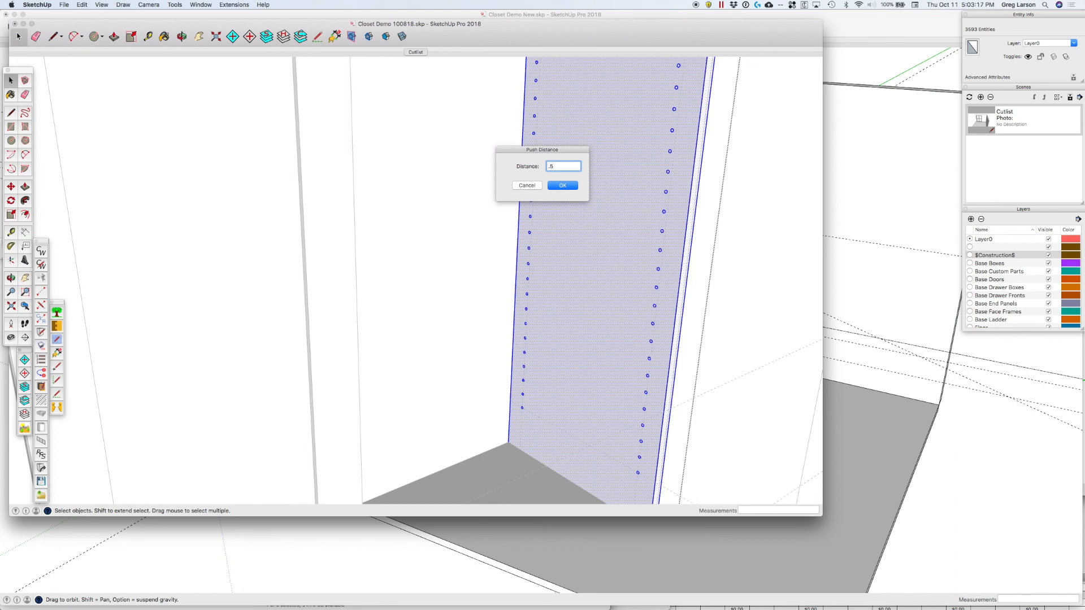
key(Return)
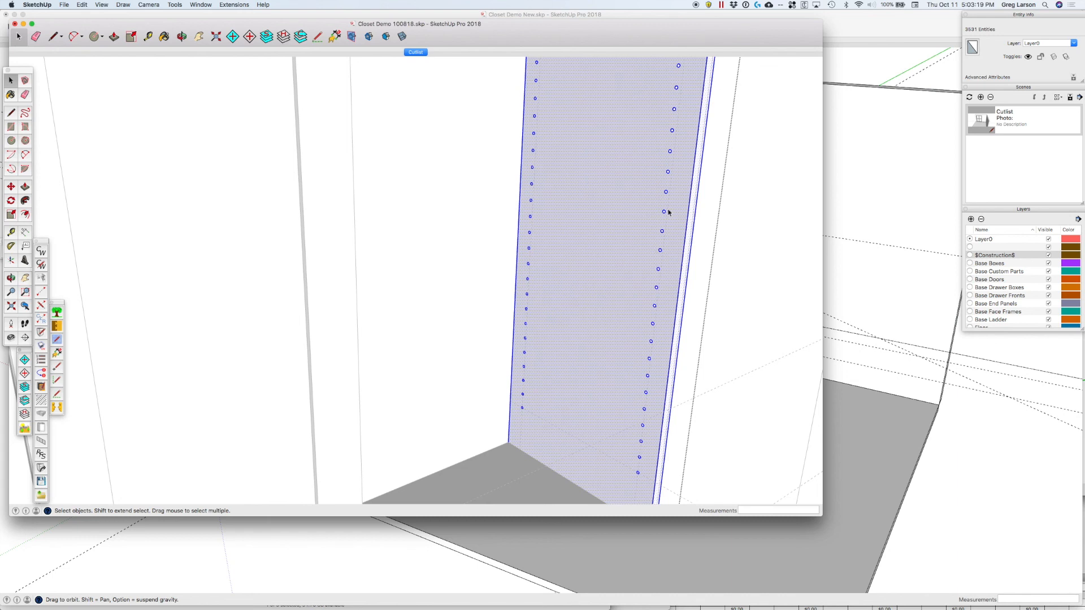
Check the depth of the pushed holes up close and finish editing the right side.
scroll(673, 204, up, 5)
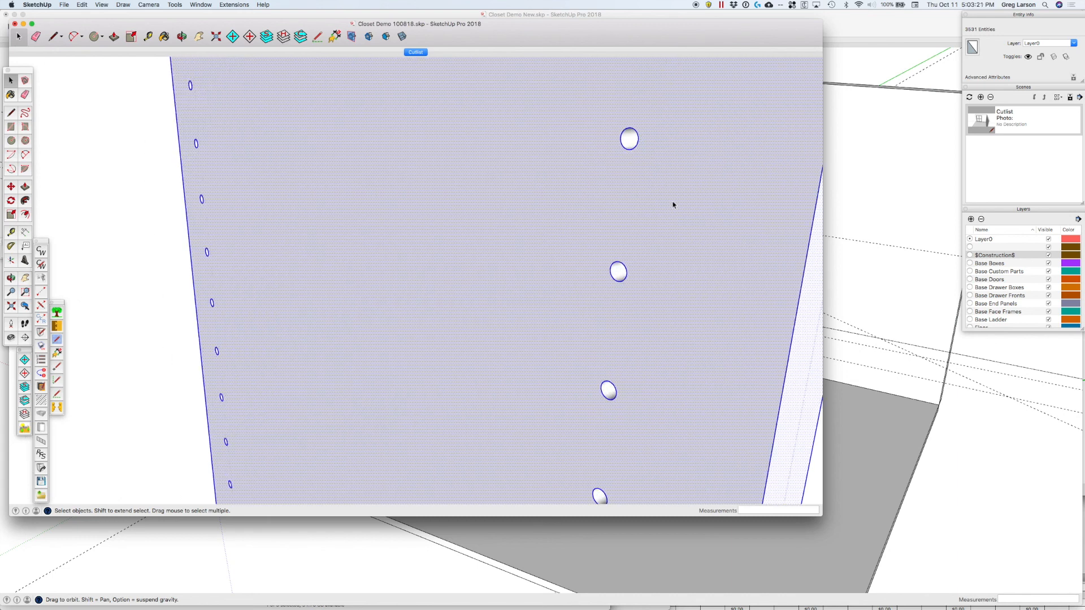
scroll(673, 205, down, 7)
scroll(673, 204, down, 5)
click(722, 230)
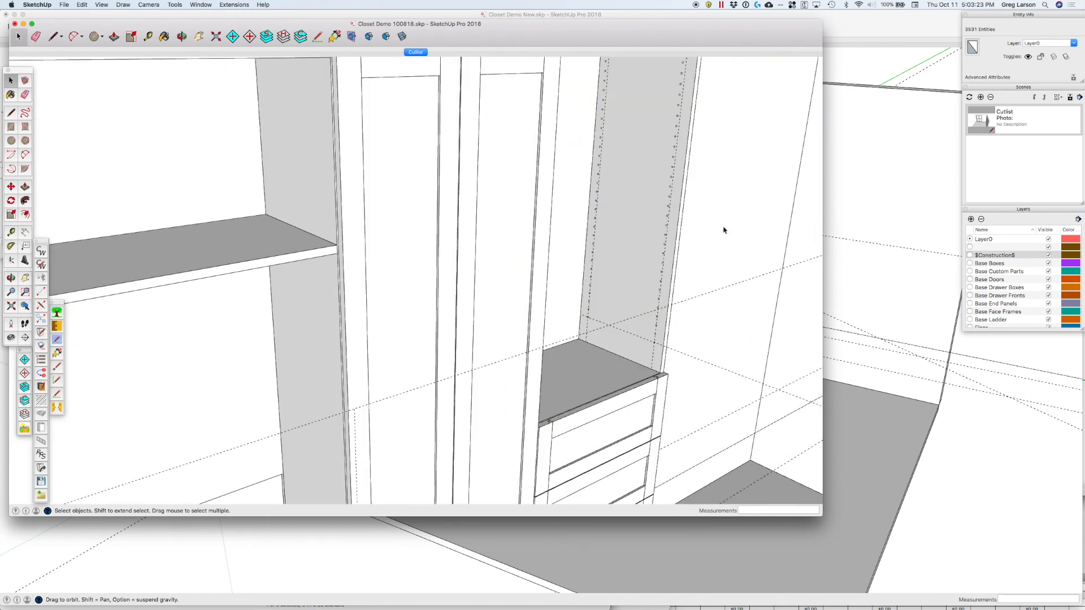
scroll(678, 193, down, 4)
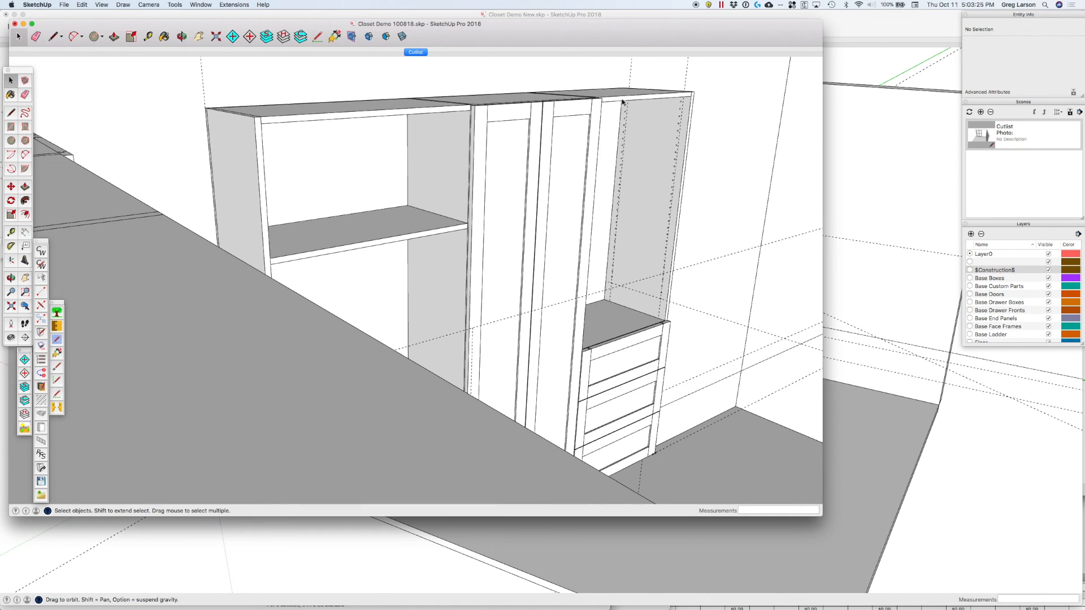
Reopen the drawer section's right side, select its hole circles to review the Multiple Circle Push option, and leave the side's editing.
click(652, 150)
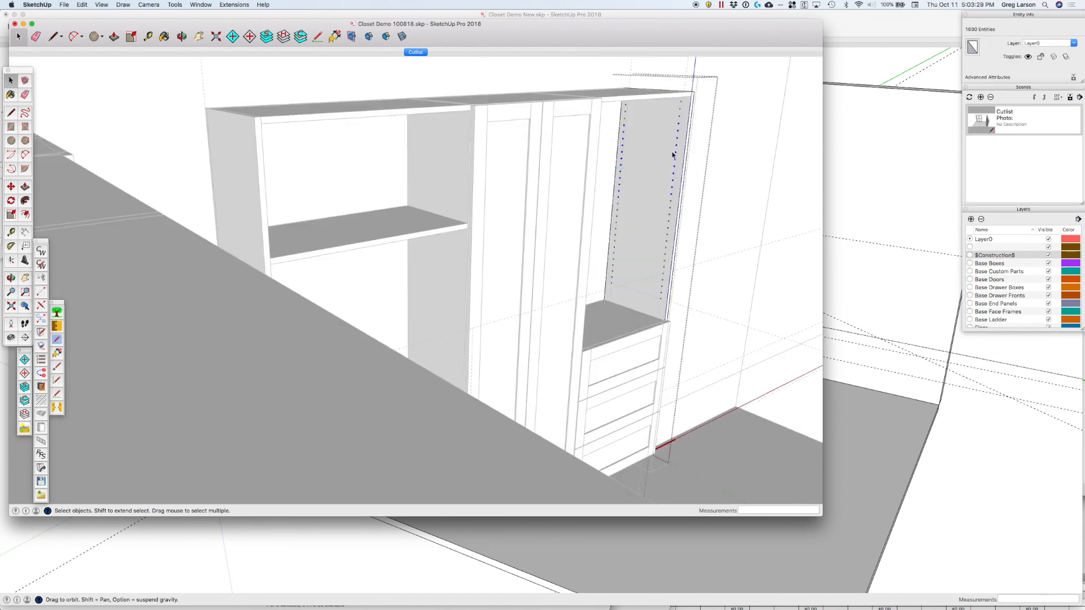
scroll(689, 137, up, 3)
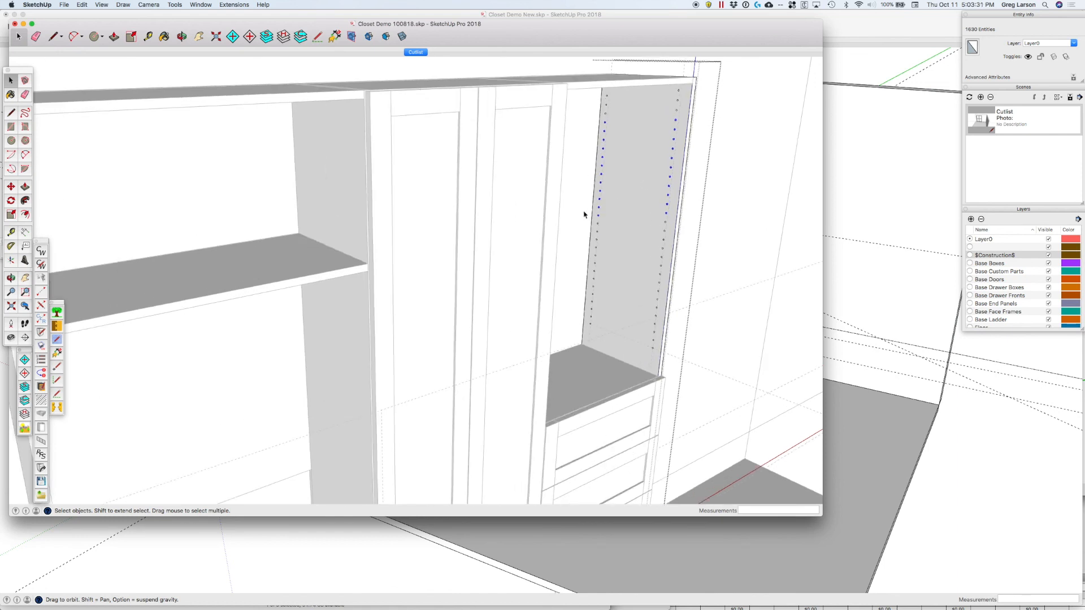
shift+drag(584, 214, 674, 311)
scroll(660, 261, up, 2)
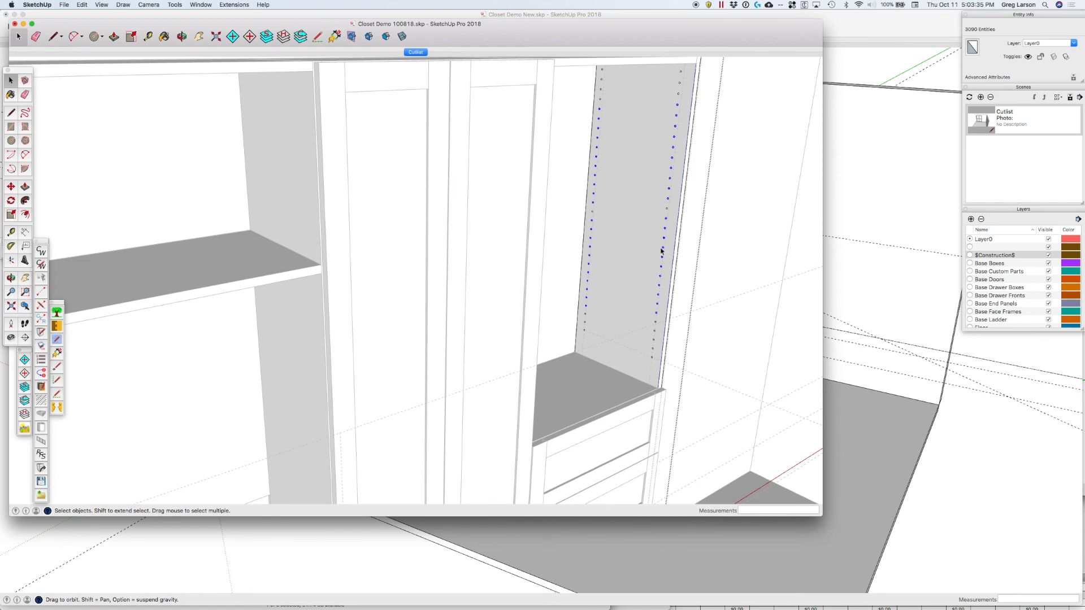
scroll(672, 238, up, 5)
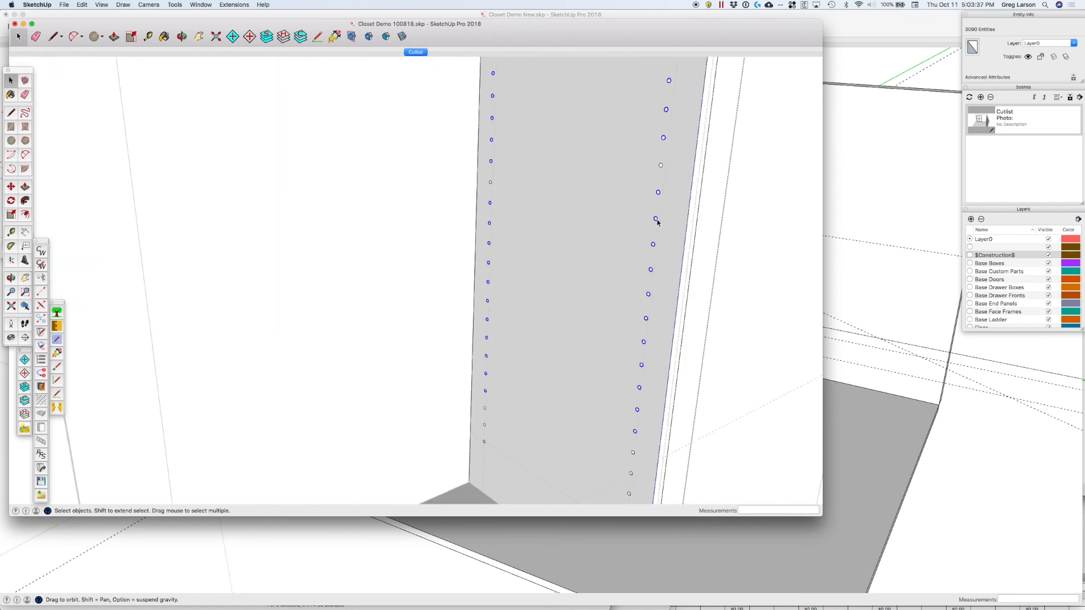
right_click(657, 220)
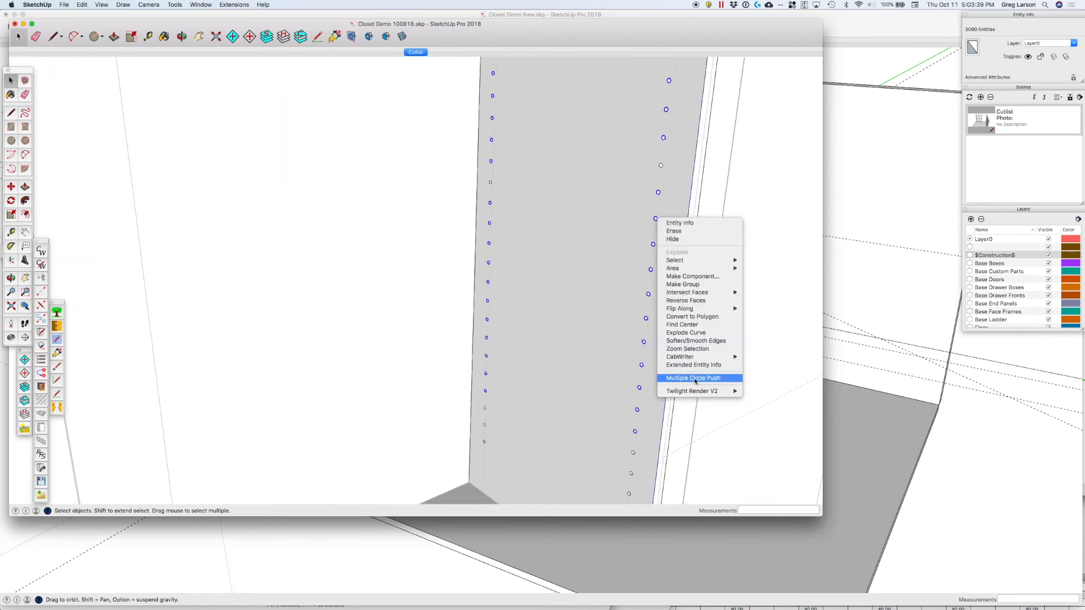
click(792, 254)
click(757, 256)
Examine the shelf-pin holes inside the right side, the drawer section's outer face and the whole closet layout.
scroll(757, 256, down, 6)
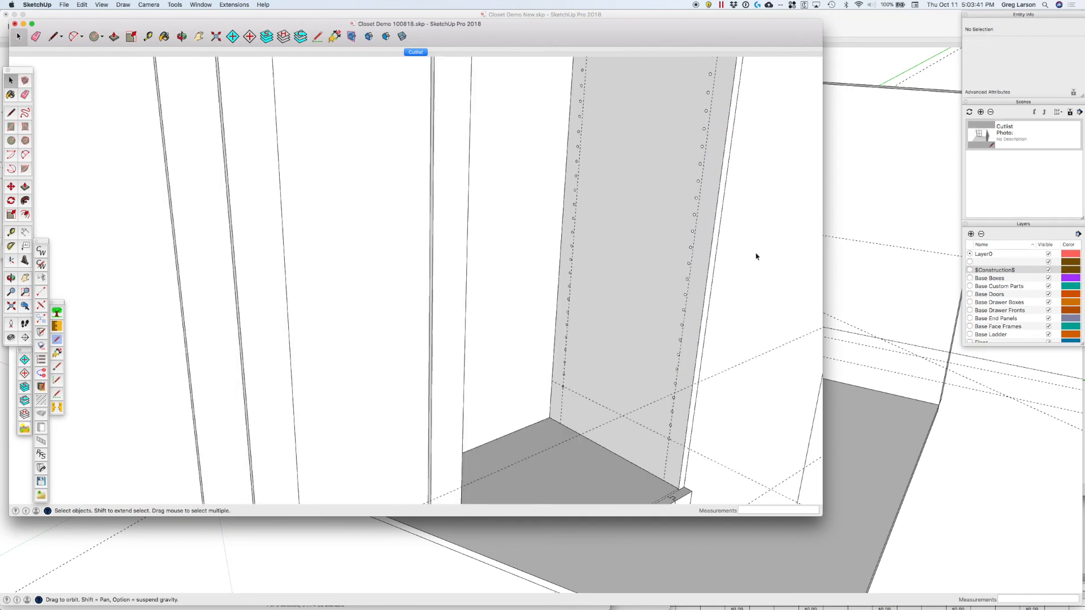
scroll(756, 256, down, 6)
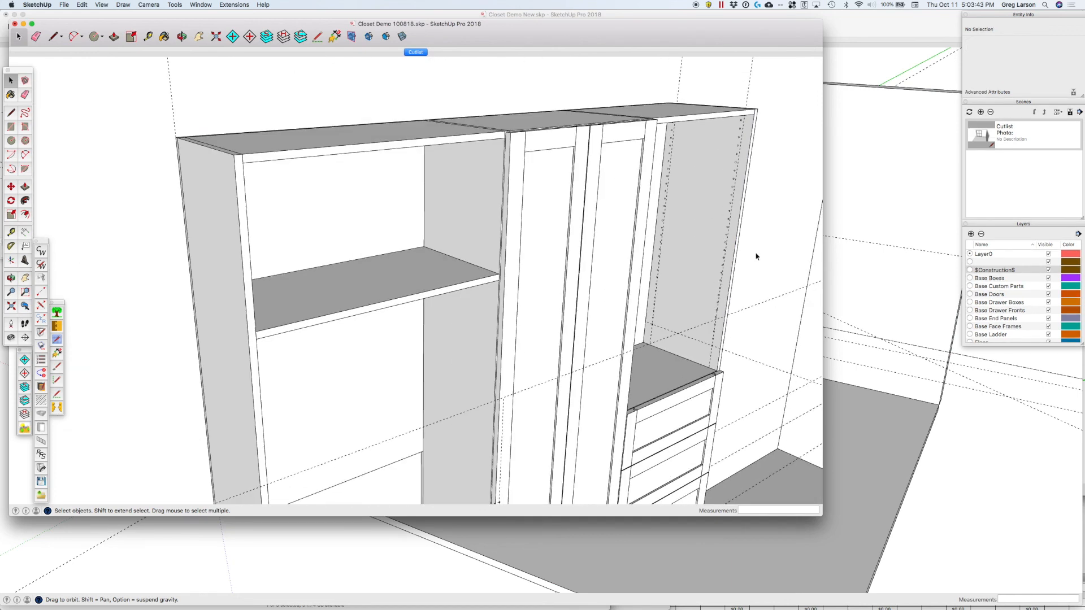
scroll(756, 256, up, 10)
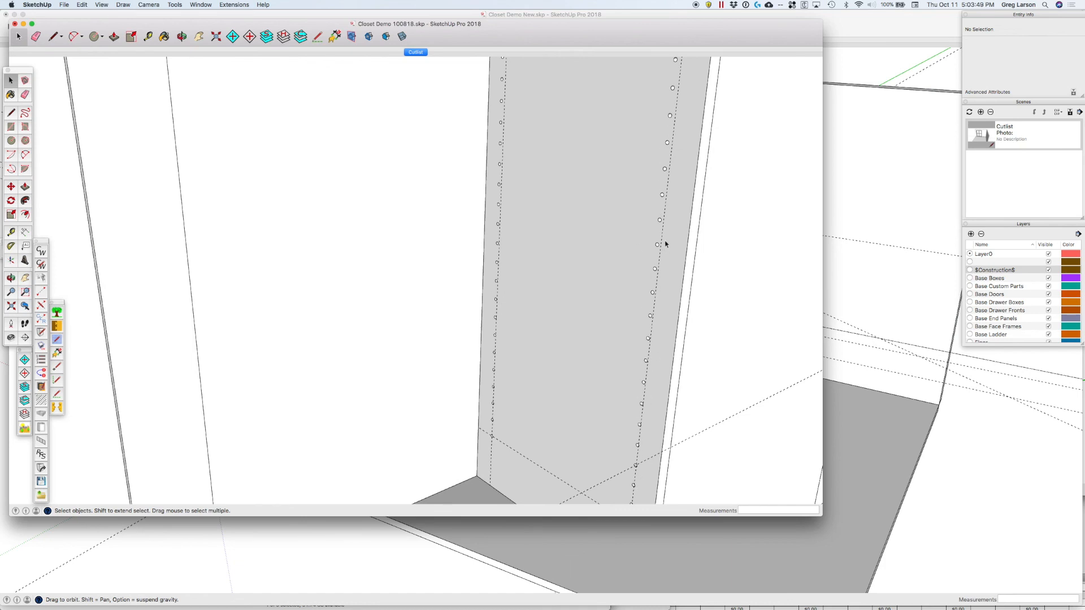
scroll(668, 169, down, 1)
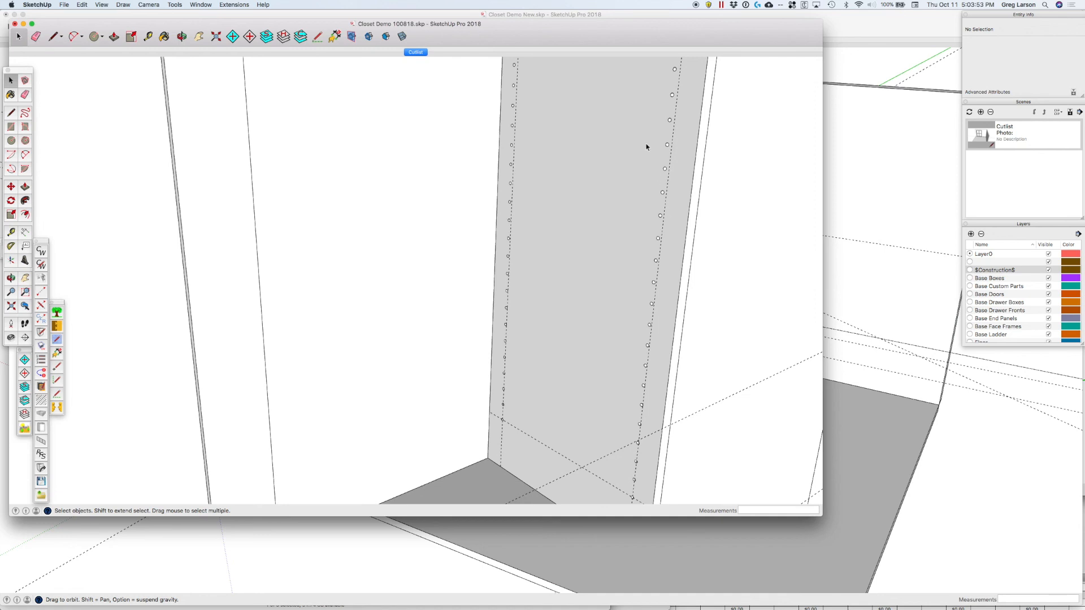
scroll(647, 146, down, 10)
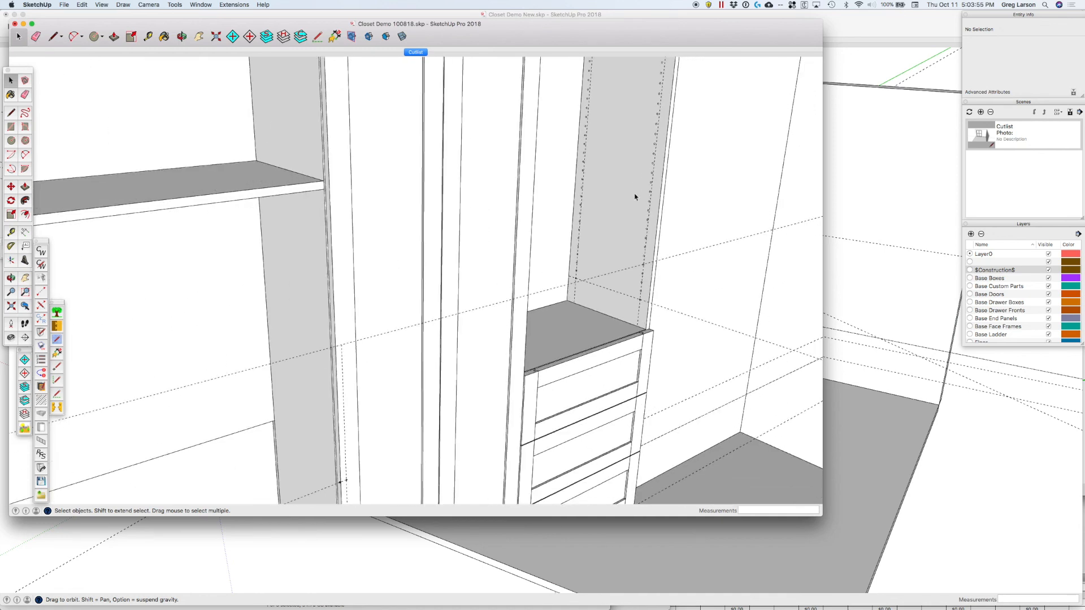
key(o)
drag(712, 259, 412, 276)
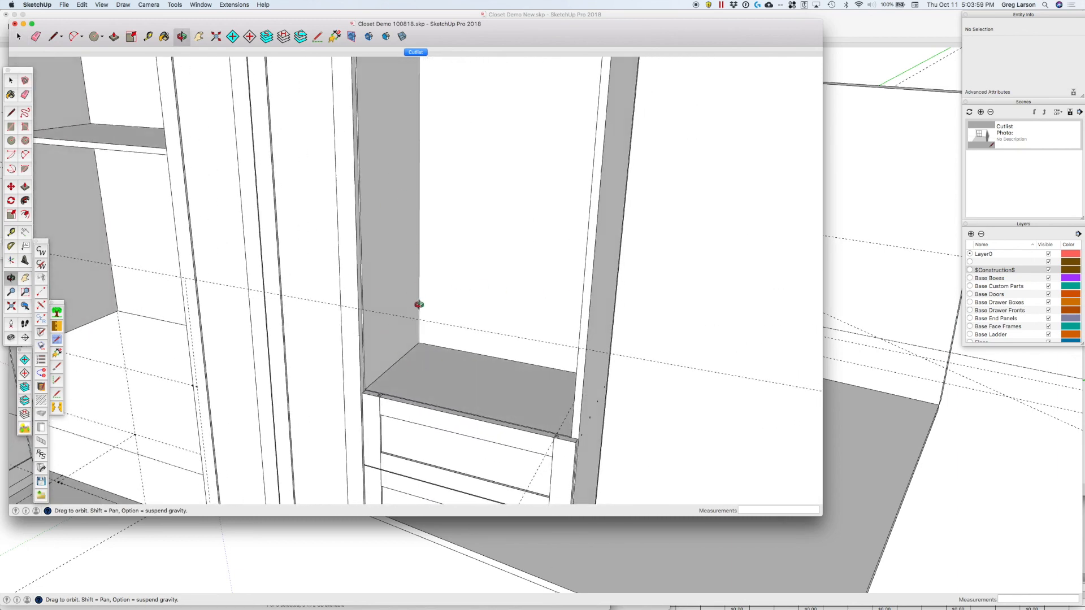
drag(516, 289, 390, 284)
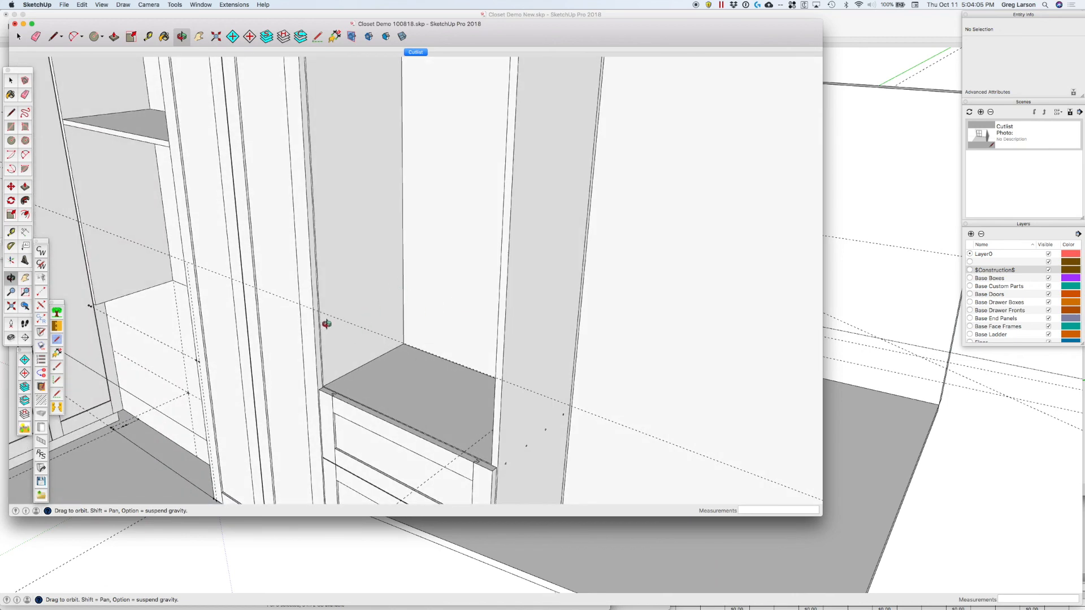
scroll(521, 354, down, 10)
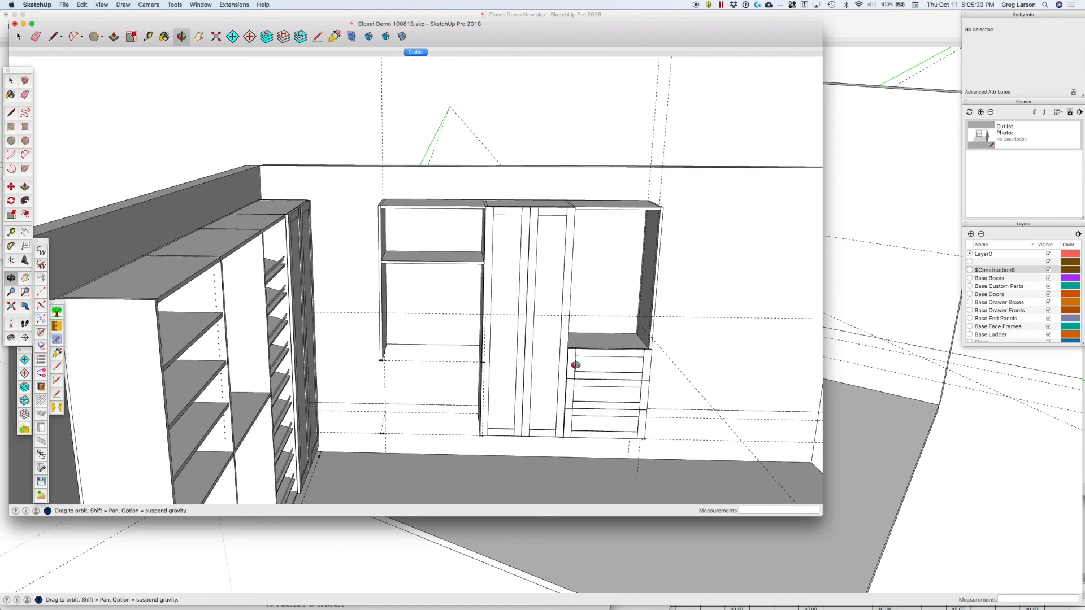
Switch to Finder.
mouse_move(145, 602)
click(77, 602)
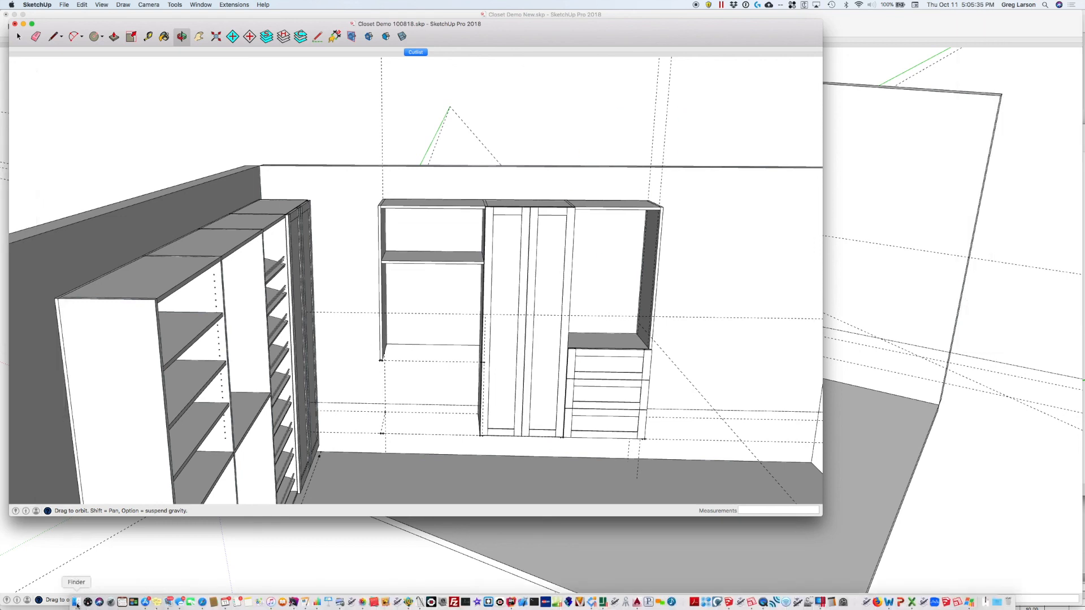